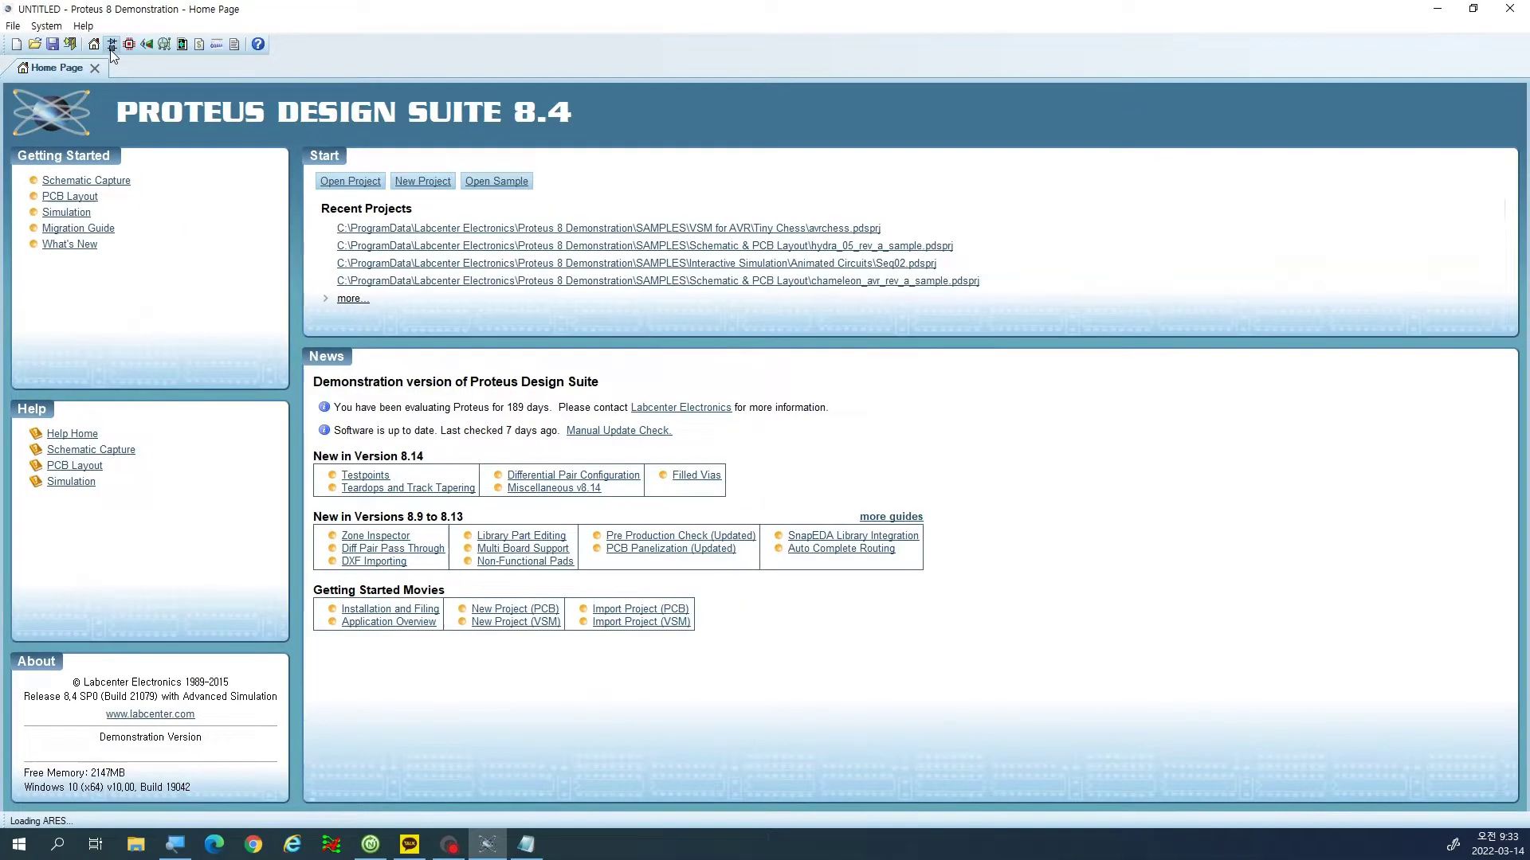
# Show the Schematic Capture sheet and set the paper colour in its design defaults to white.
pyautogui.click(168, 67)
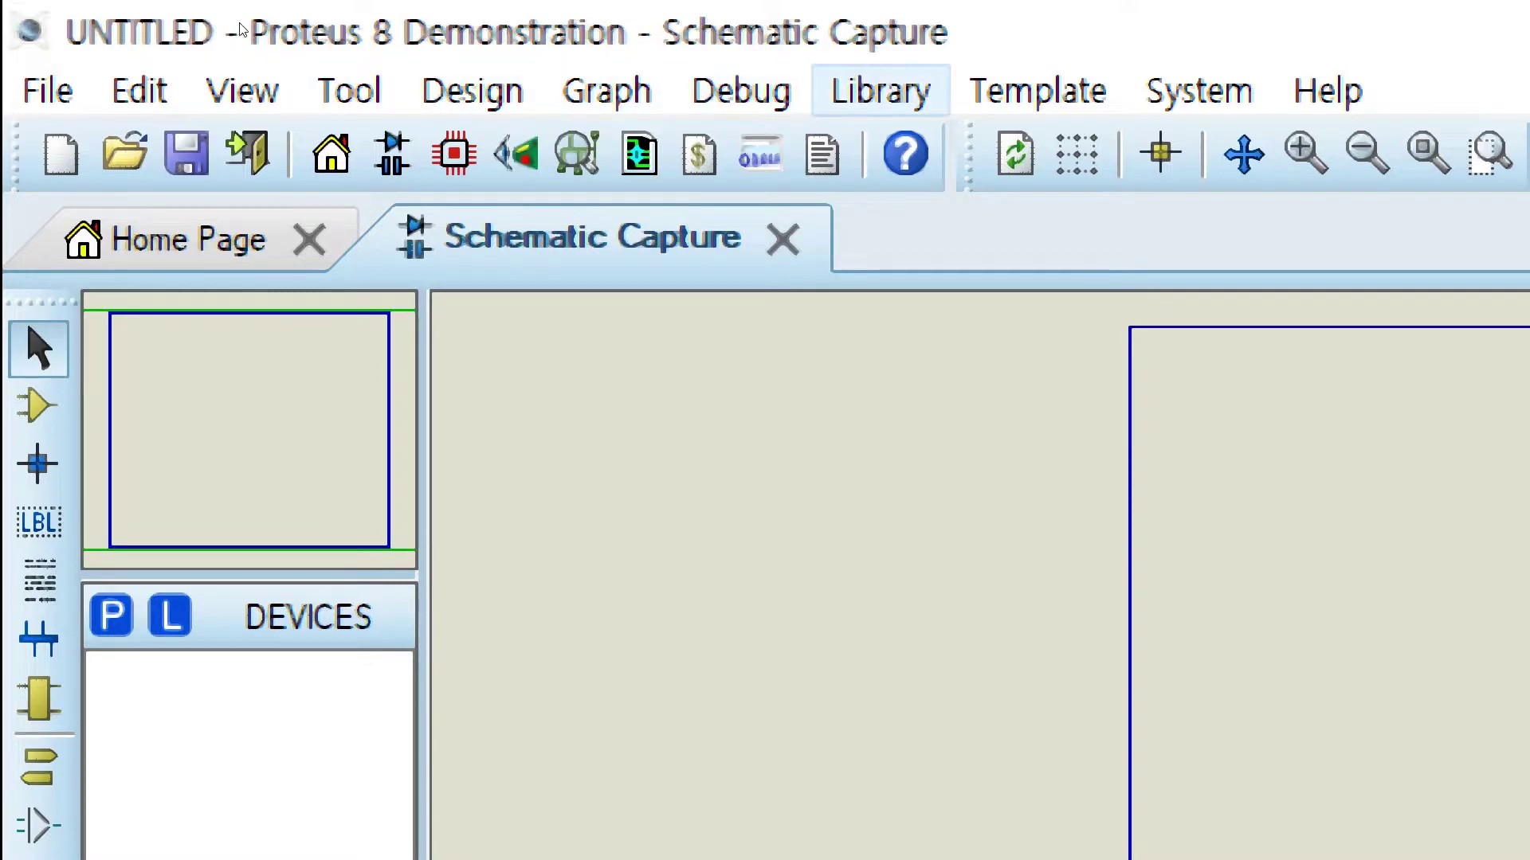
pyautogui.click(1036, 90)
pyautogui.press('Down')
pyautogui.press('Down')
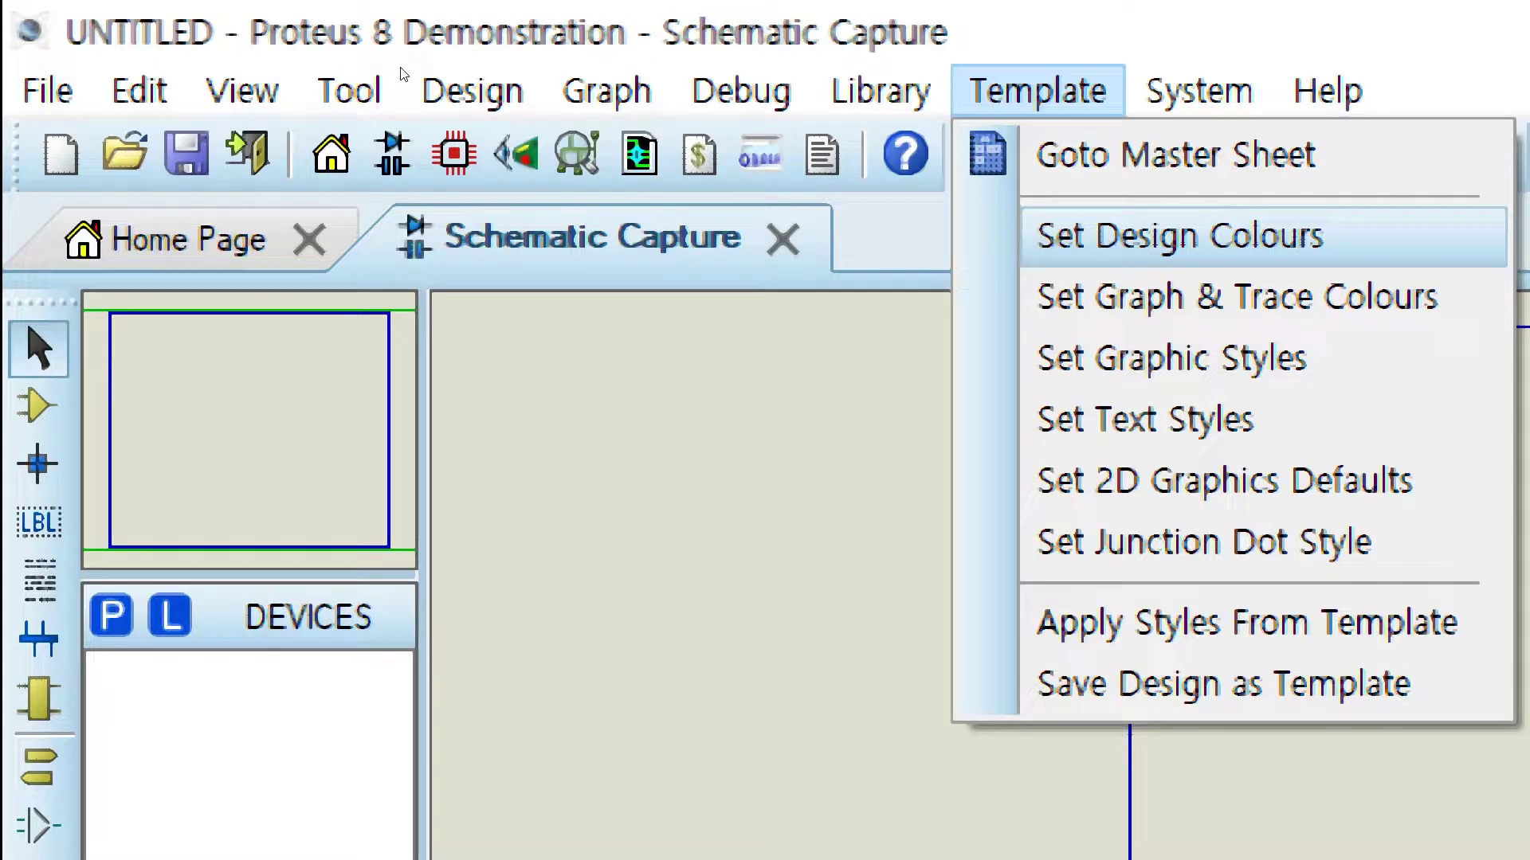
pyautogui.press('Up')
pyautogui.press('Down')
pyautogui.press('Down')
pyautogui.press('Return')
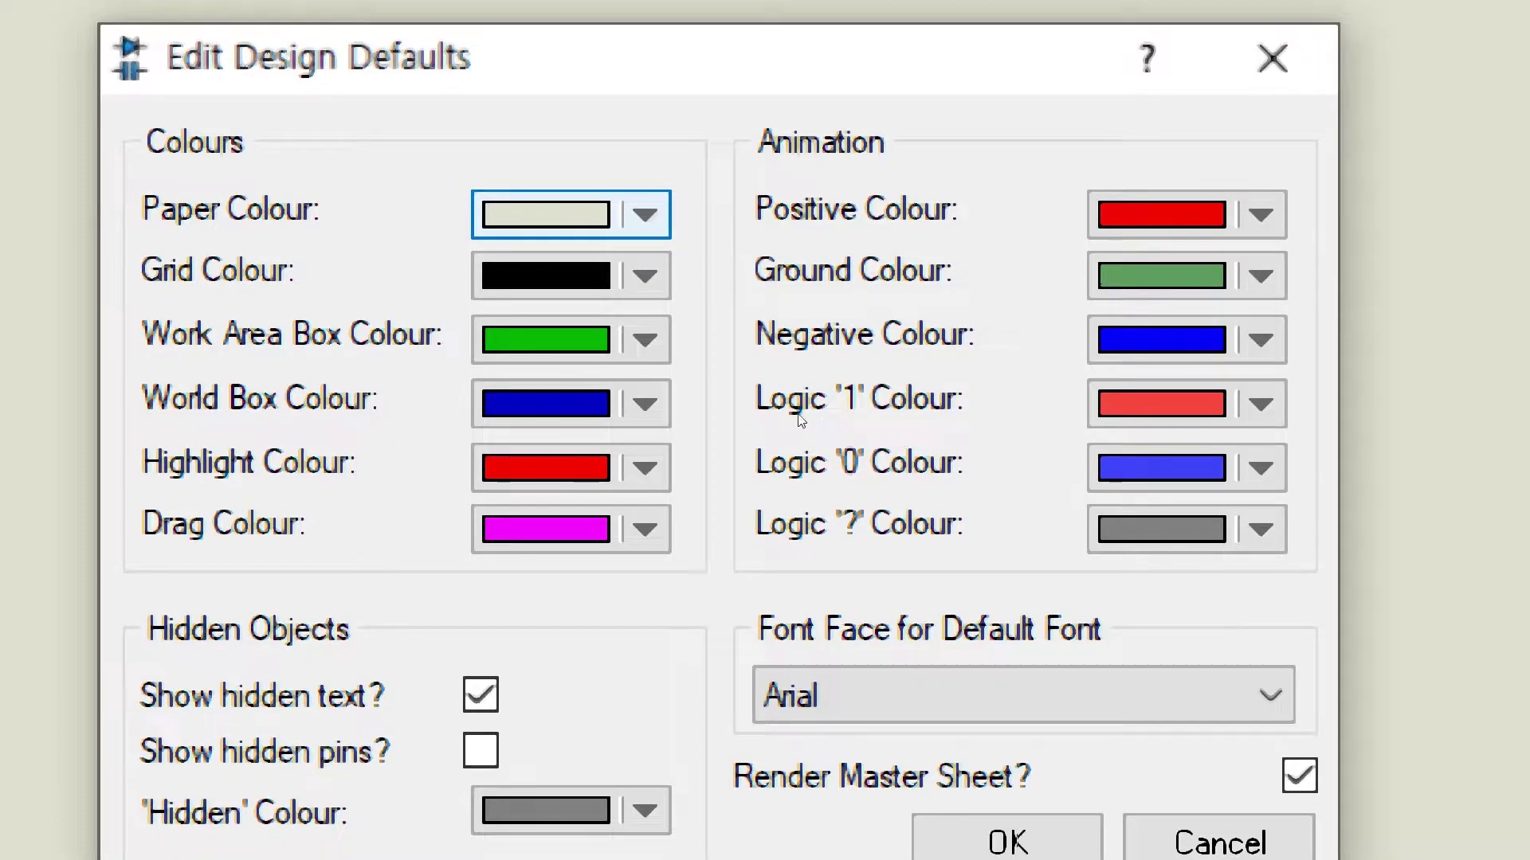
pyautogui.hotkey('alt', 'Down')
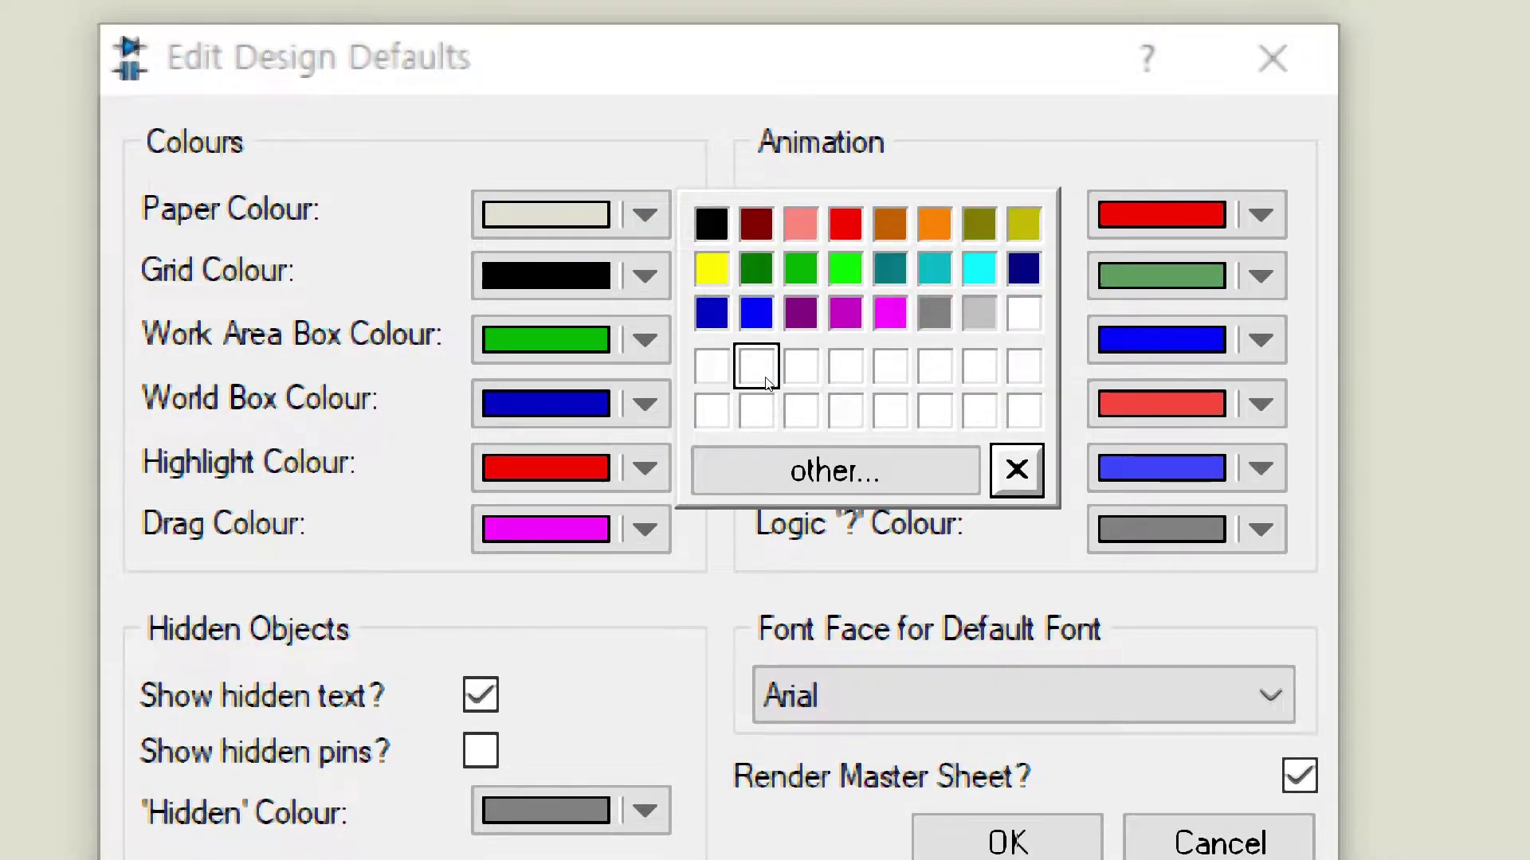
pyautogui.click(766, 378)
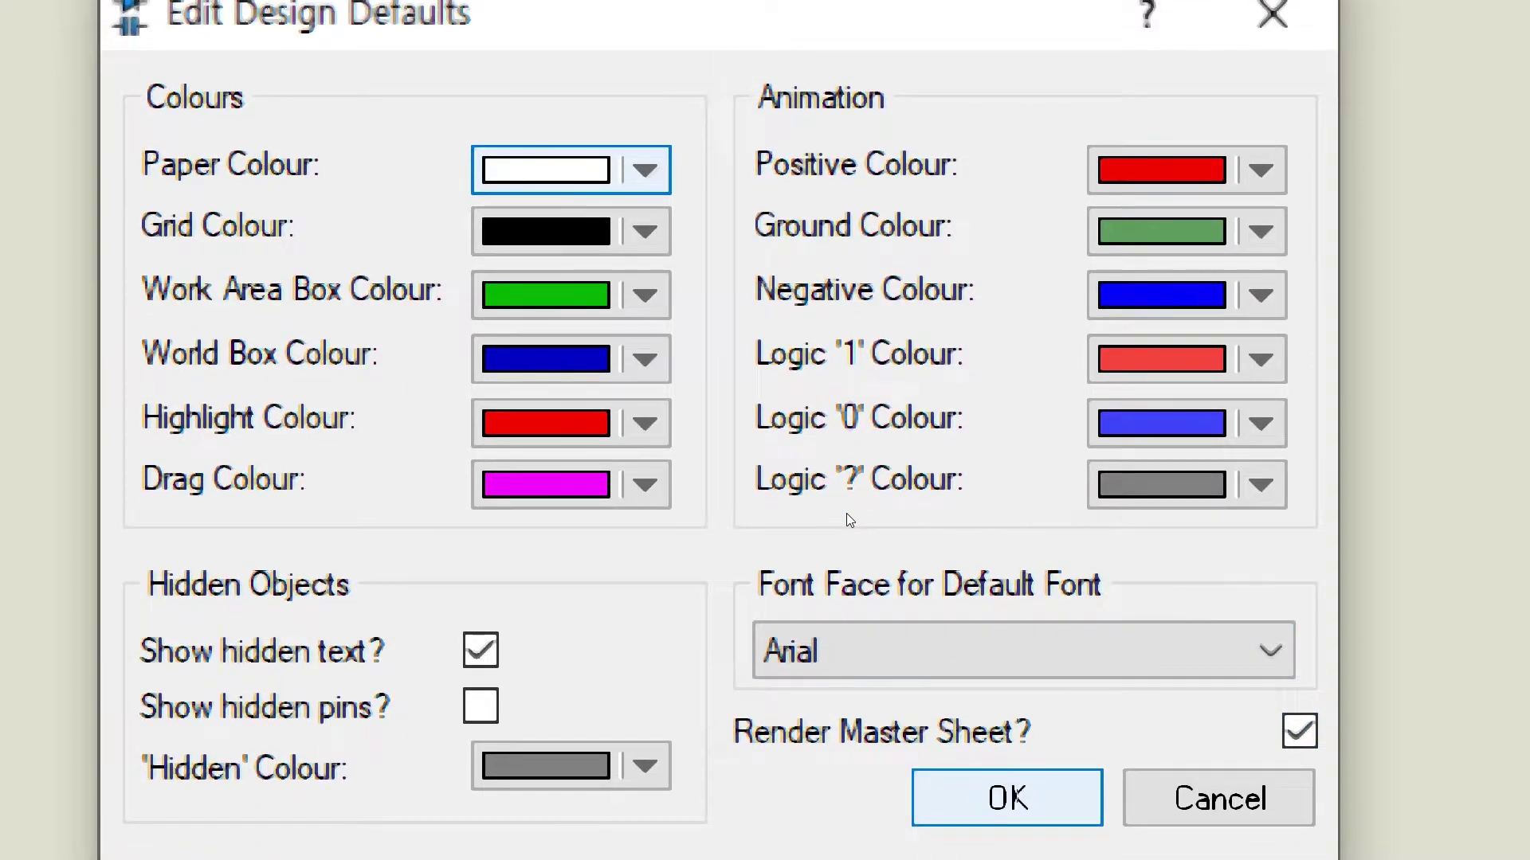
pyautogui.press('Return')
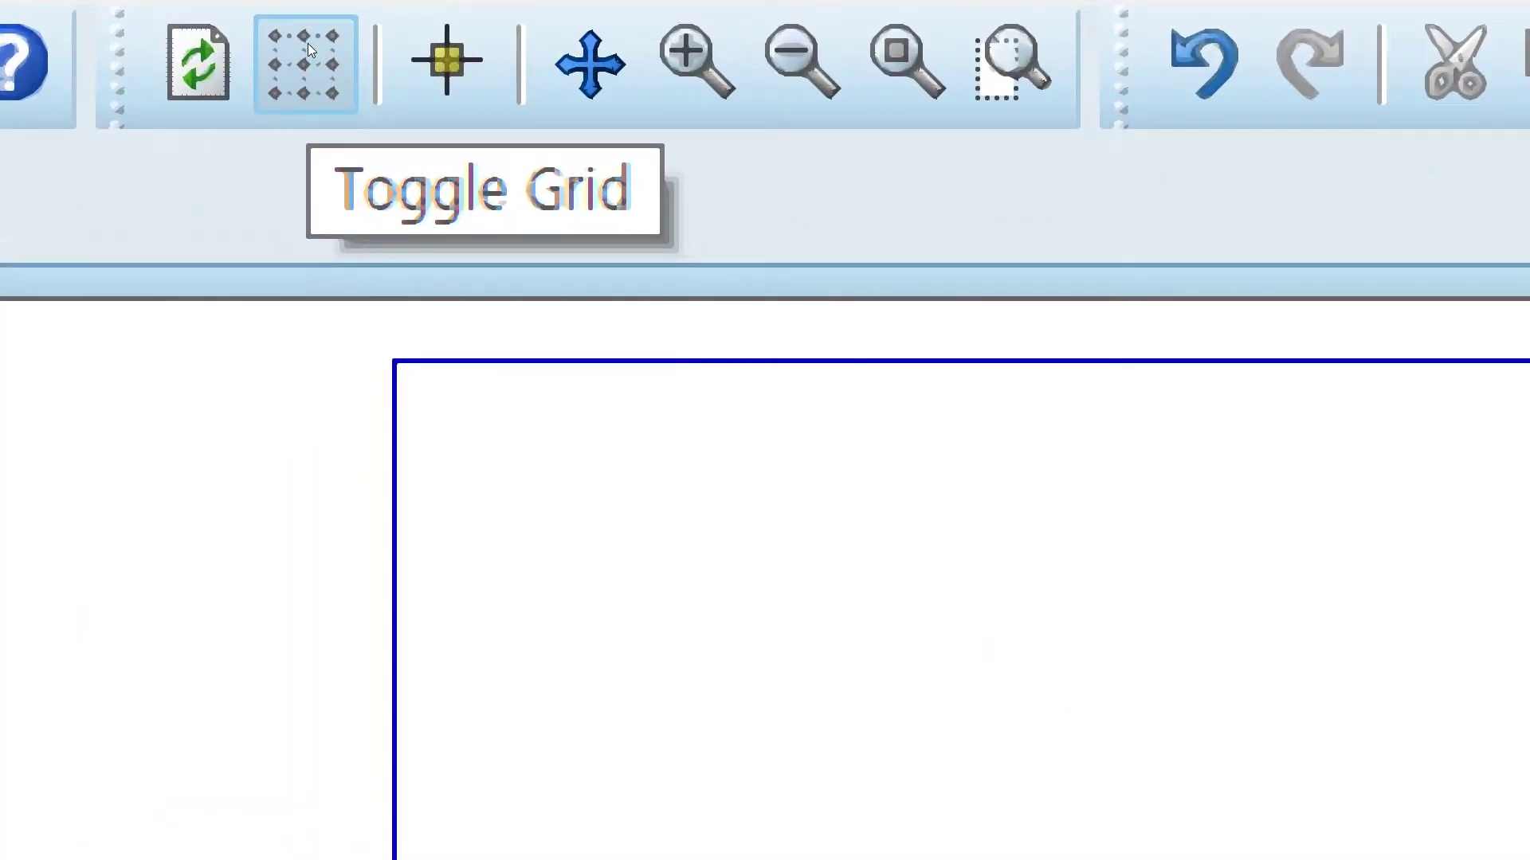
# Cycle the schematic sheet's grid display through its modes and leave the grid hidden.
pyautogui.click(308, 47)
pyautogui.click(308, 50)
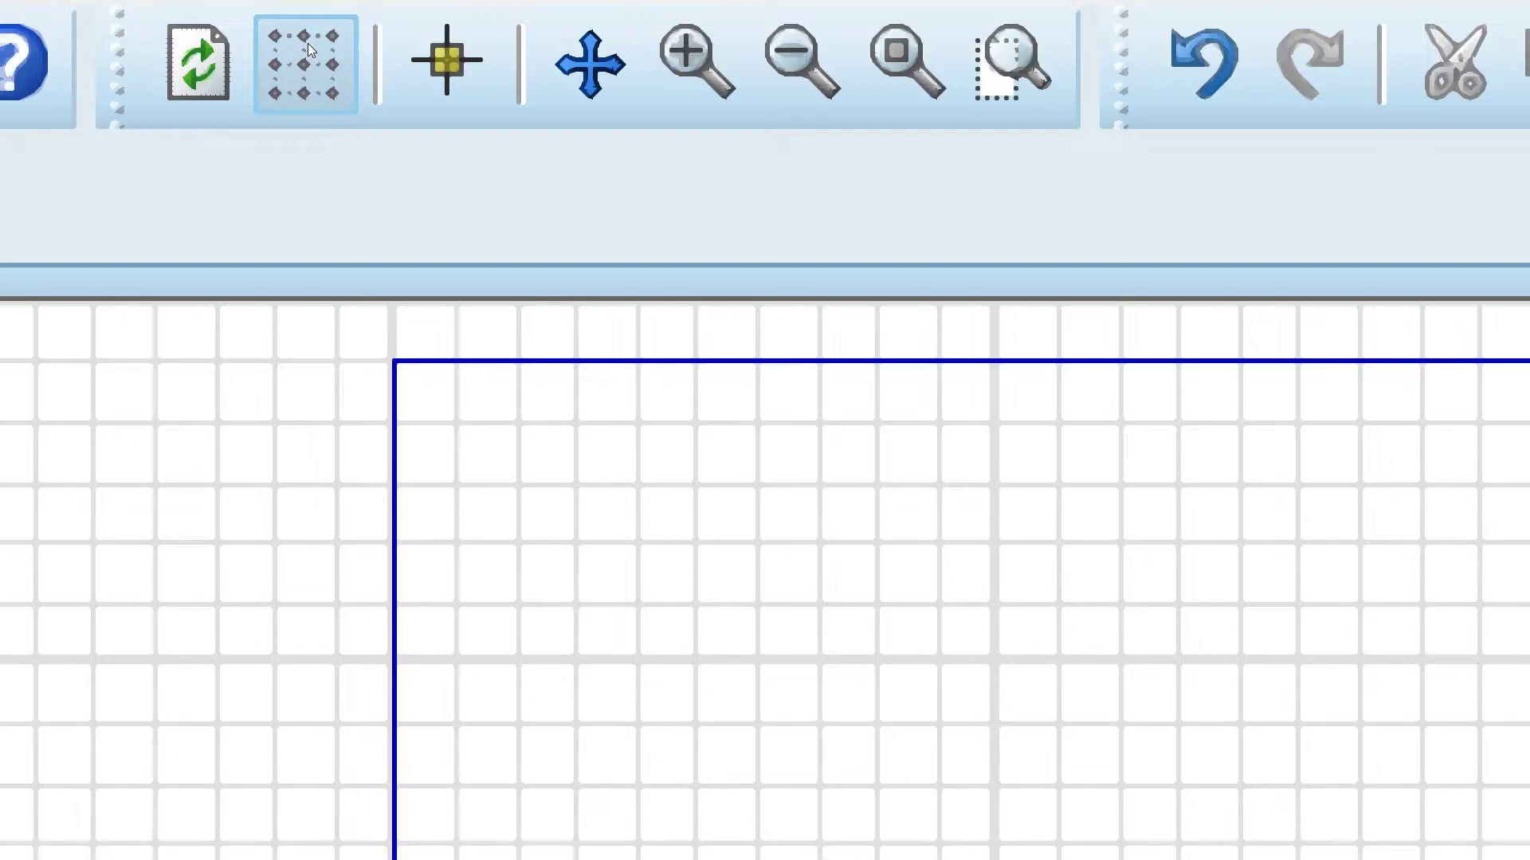
pyautogui.click(307, 45)
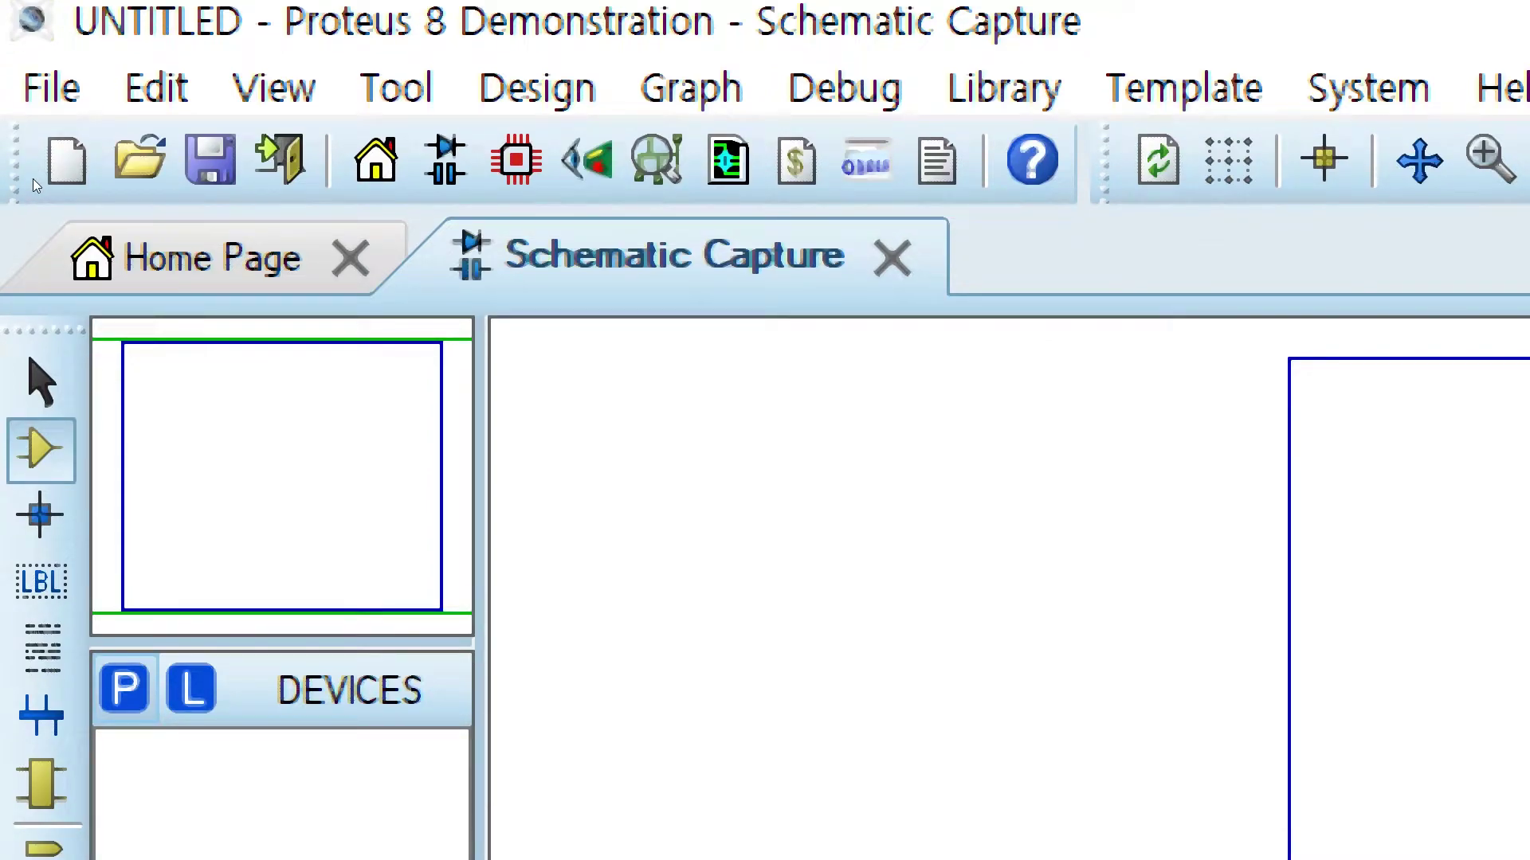
# Search the device library for "res" and add the RES device to the device list.
pyautogui.press('p')
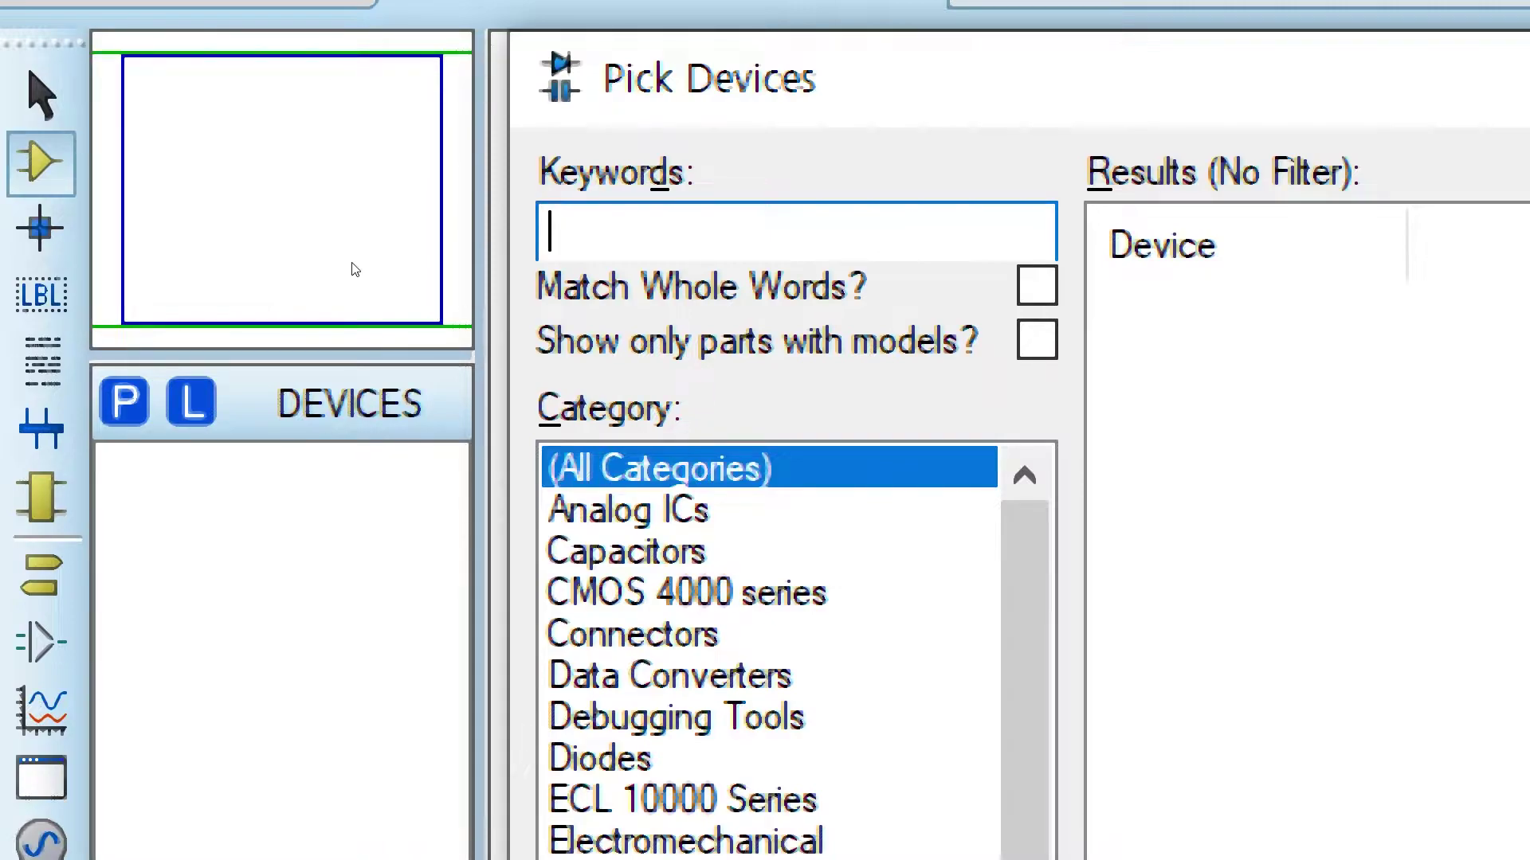
pyautogui.write('res')
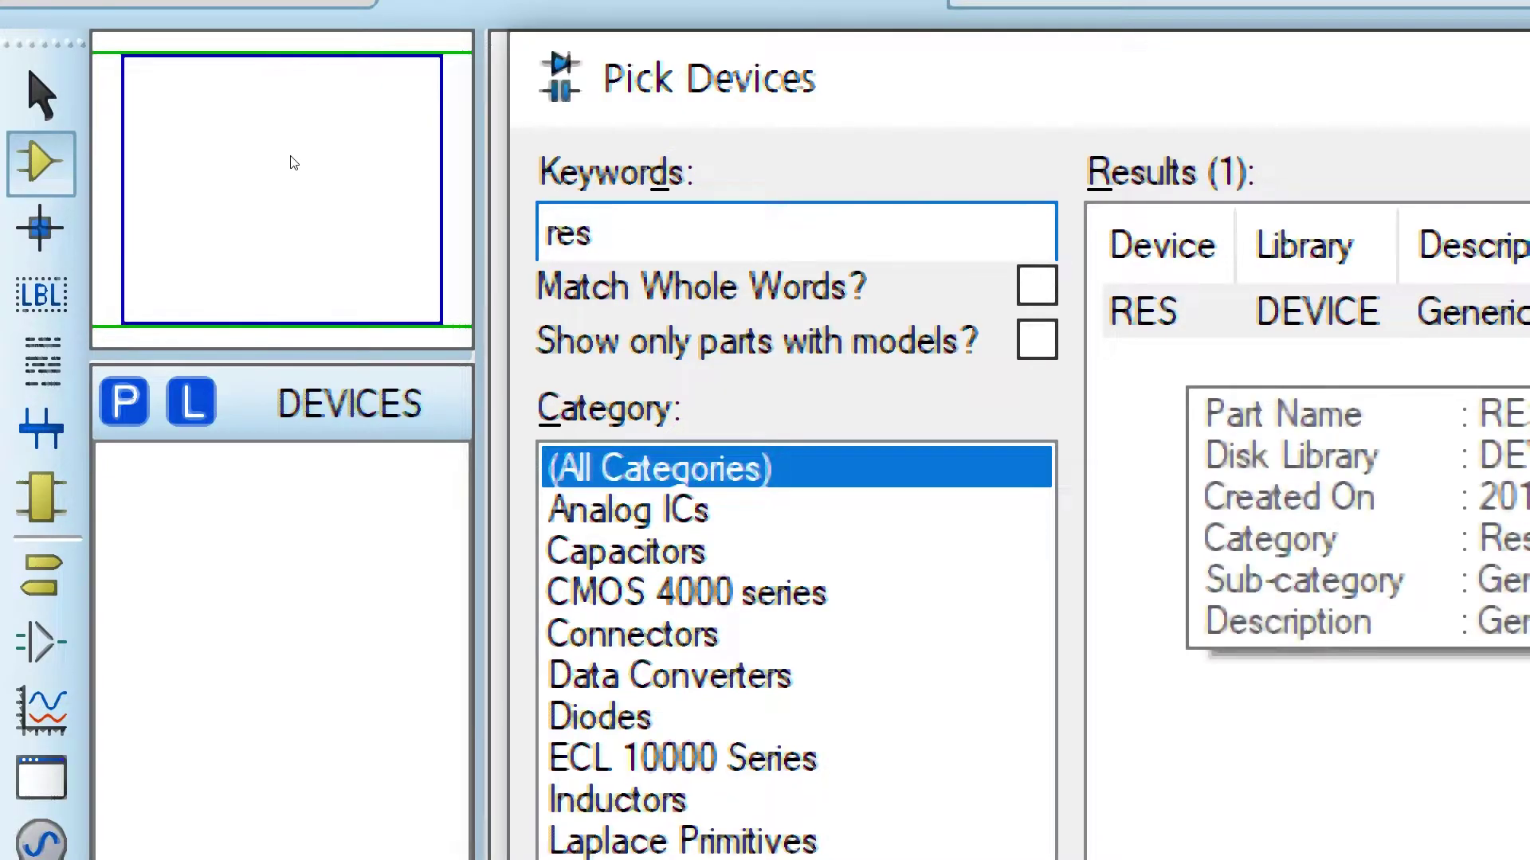
pyautogui.press('Return')
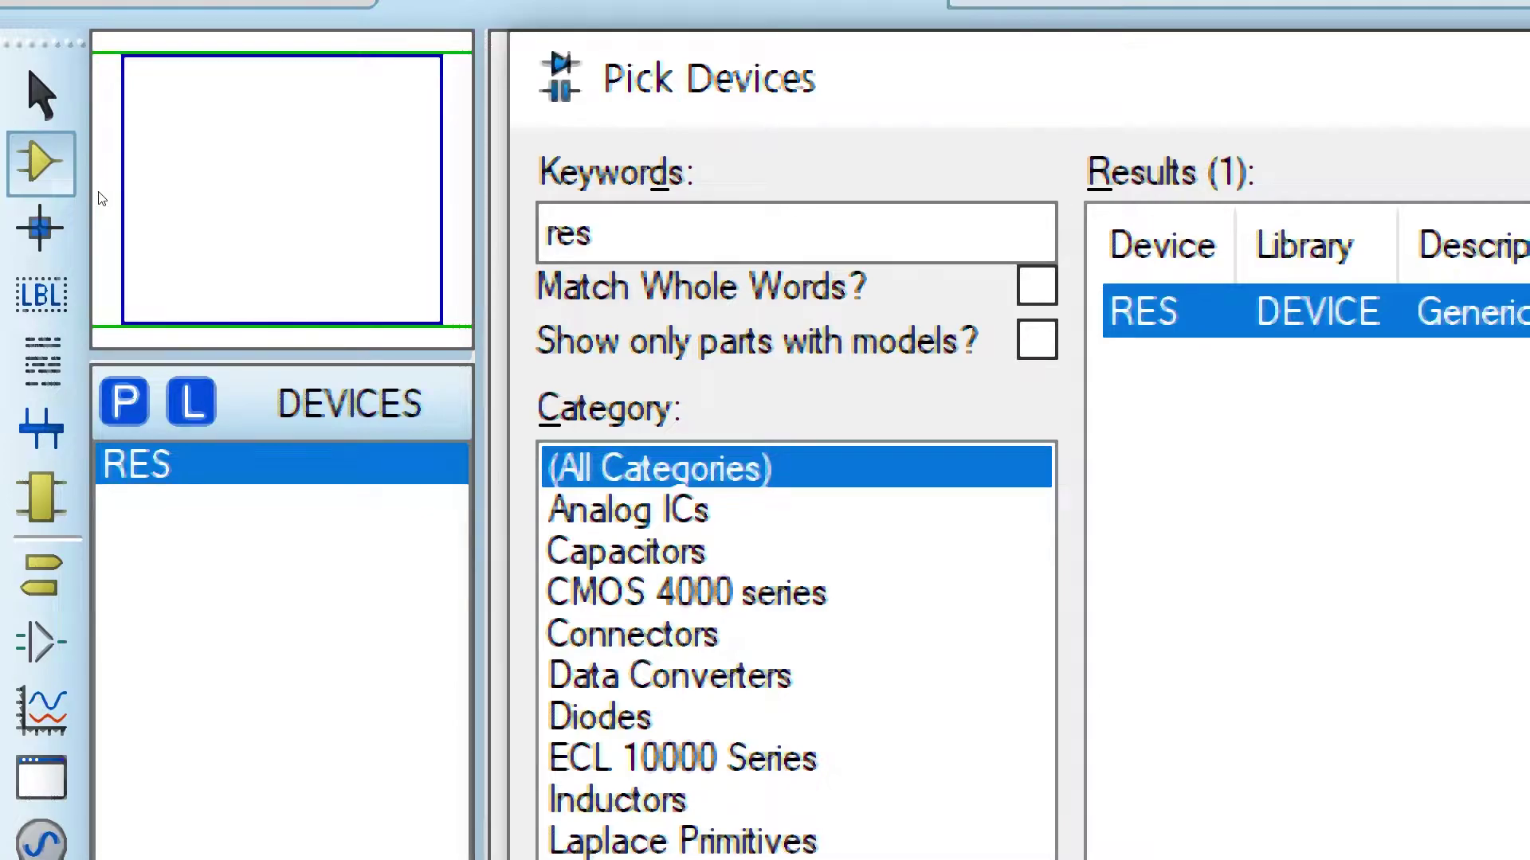
# Search the device library for "led-" and add LED-YELLOW to the device list.
pyautogui.doubleClick(590, 233)
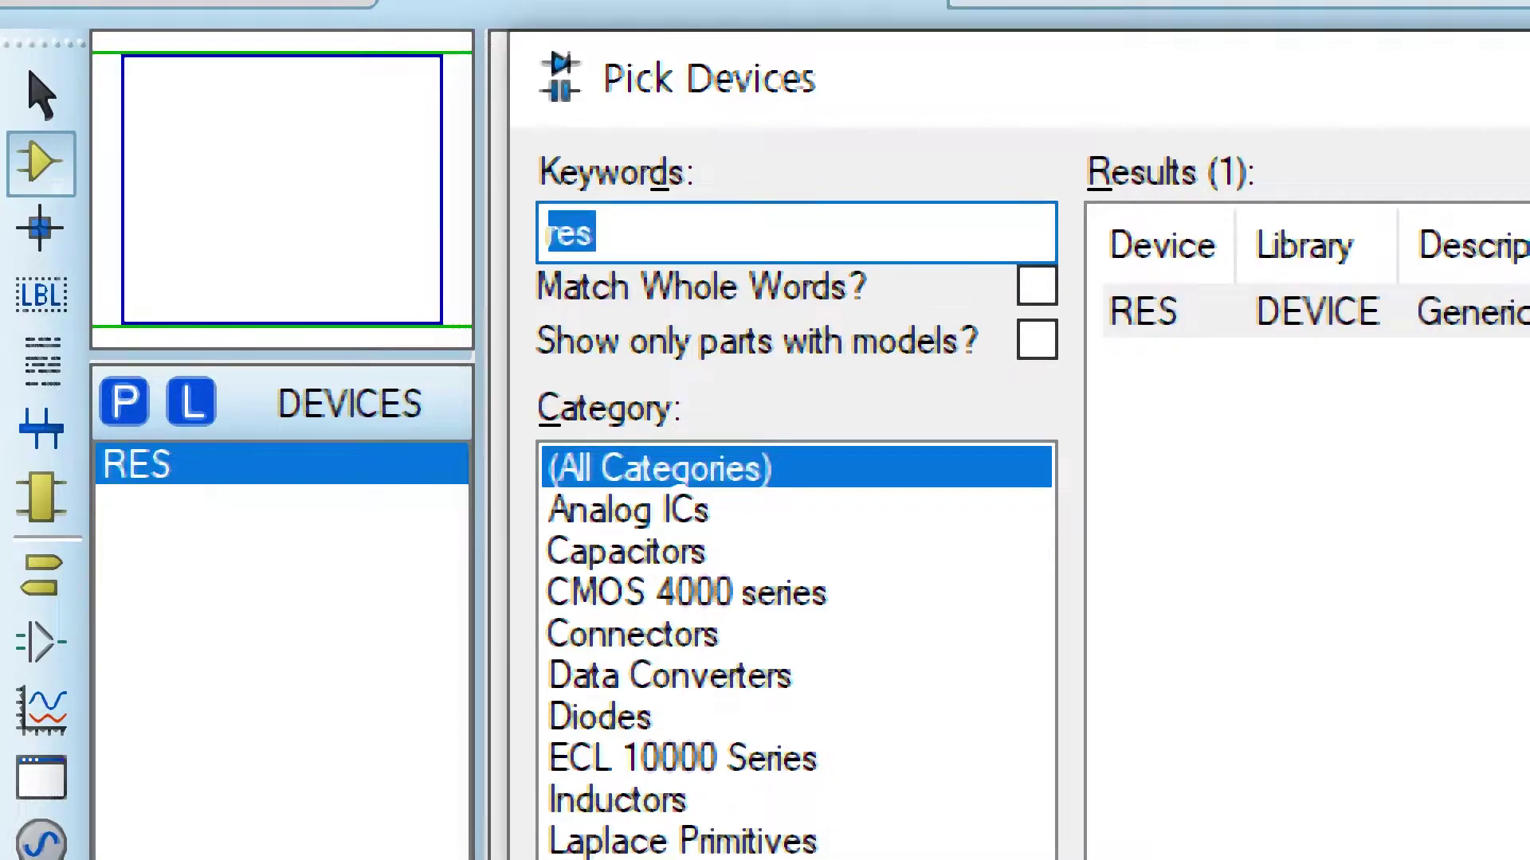
pyautogui.write('les')
pyautogui.press('BackSpace')
pyautogui.write('d')
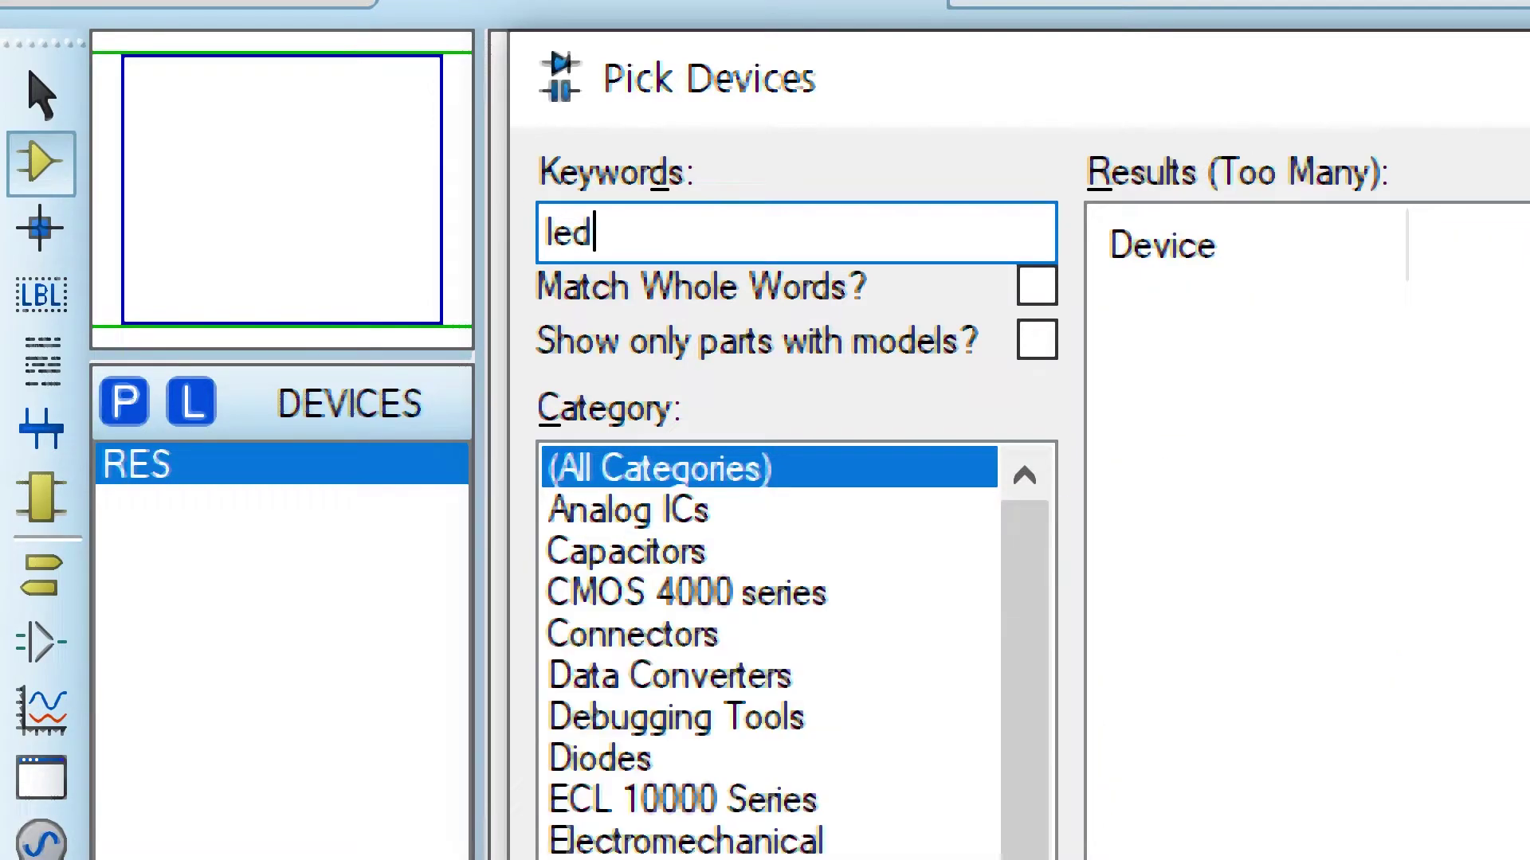
pyautogui.write('-')
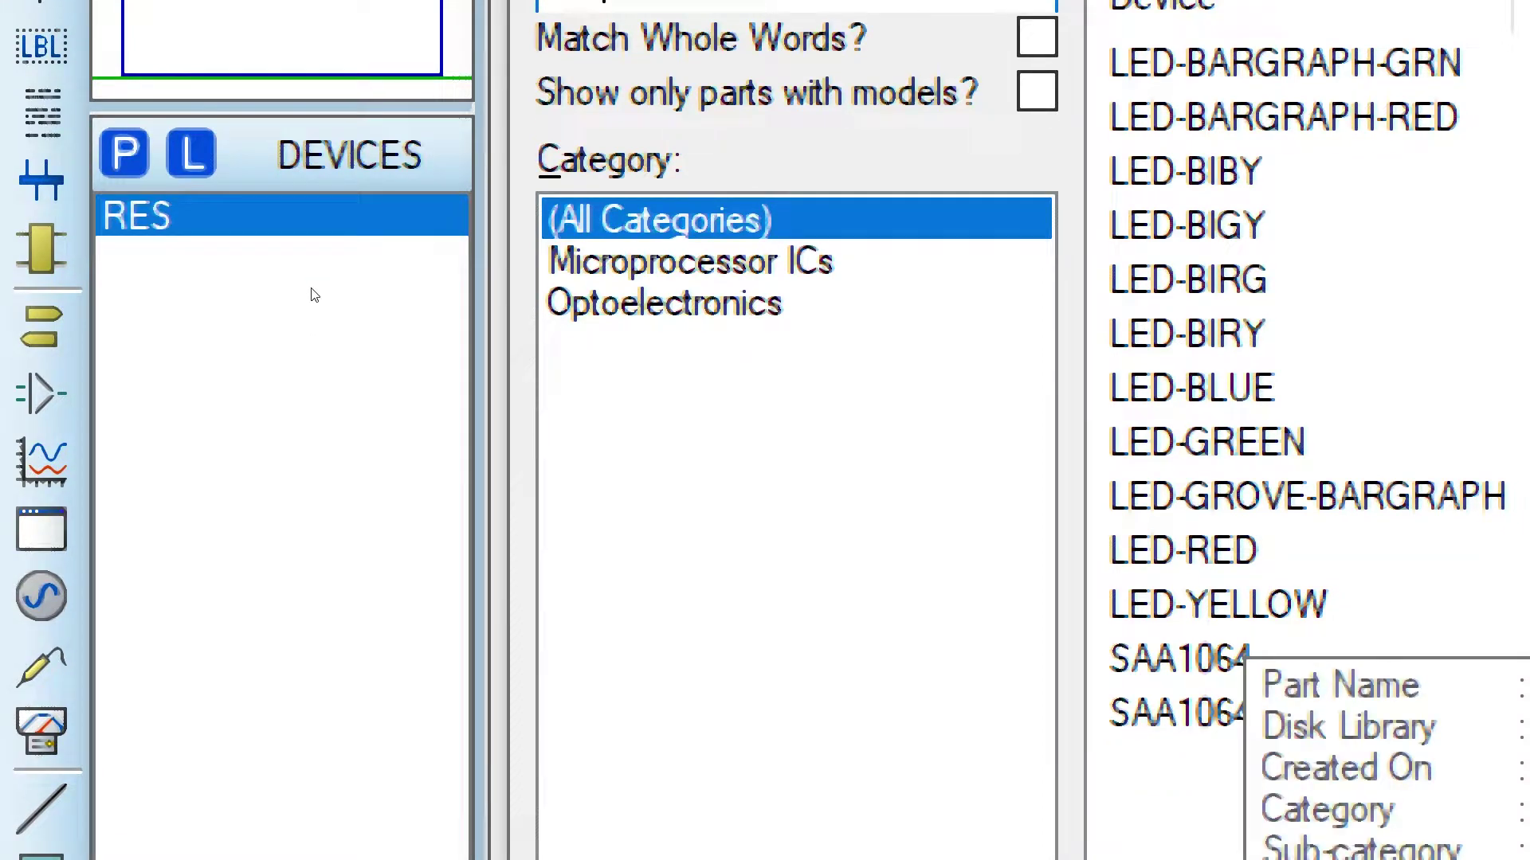
pyautogui.doubleClick(1245, 605)
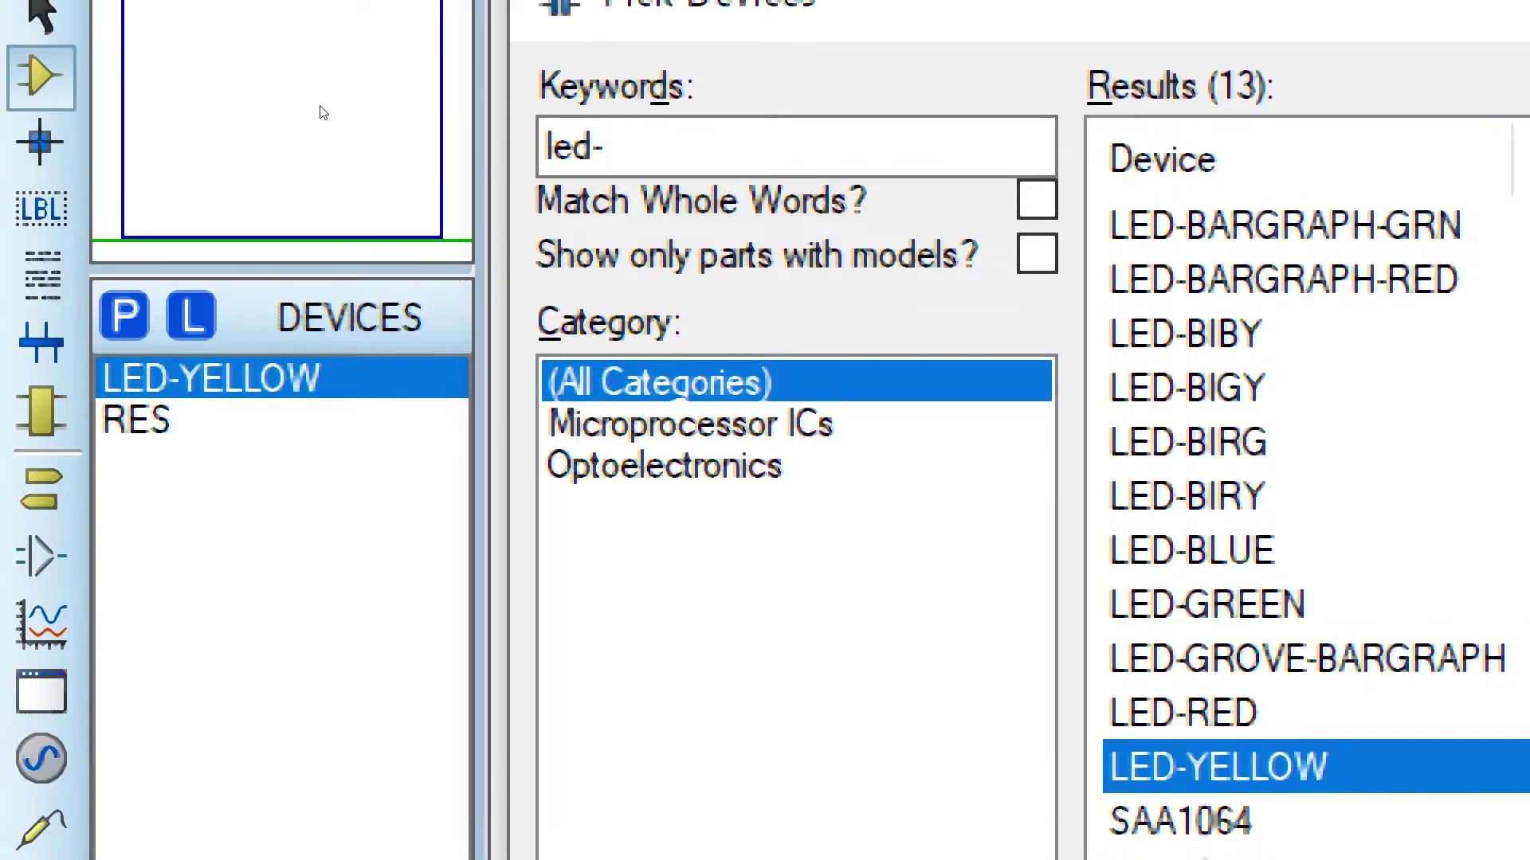
# Search the device library for "switch" and add the SWITCH device to the device list.
pyautogui.doubleClick(582, 148)
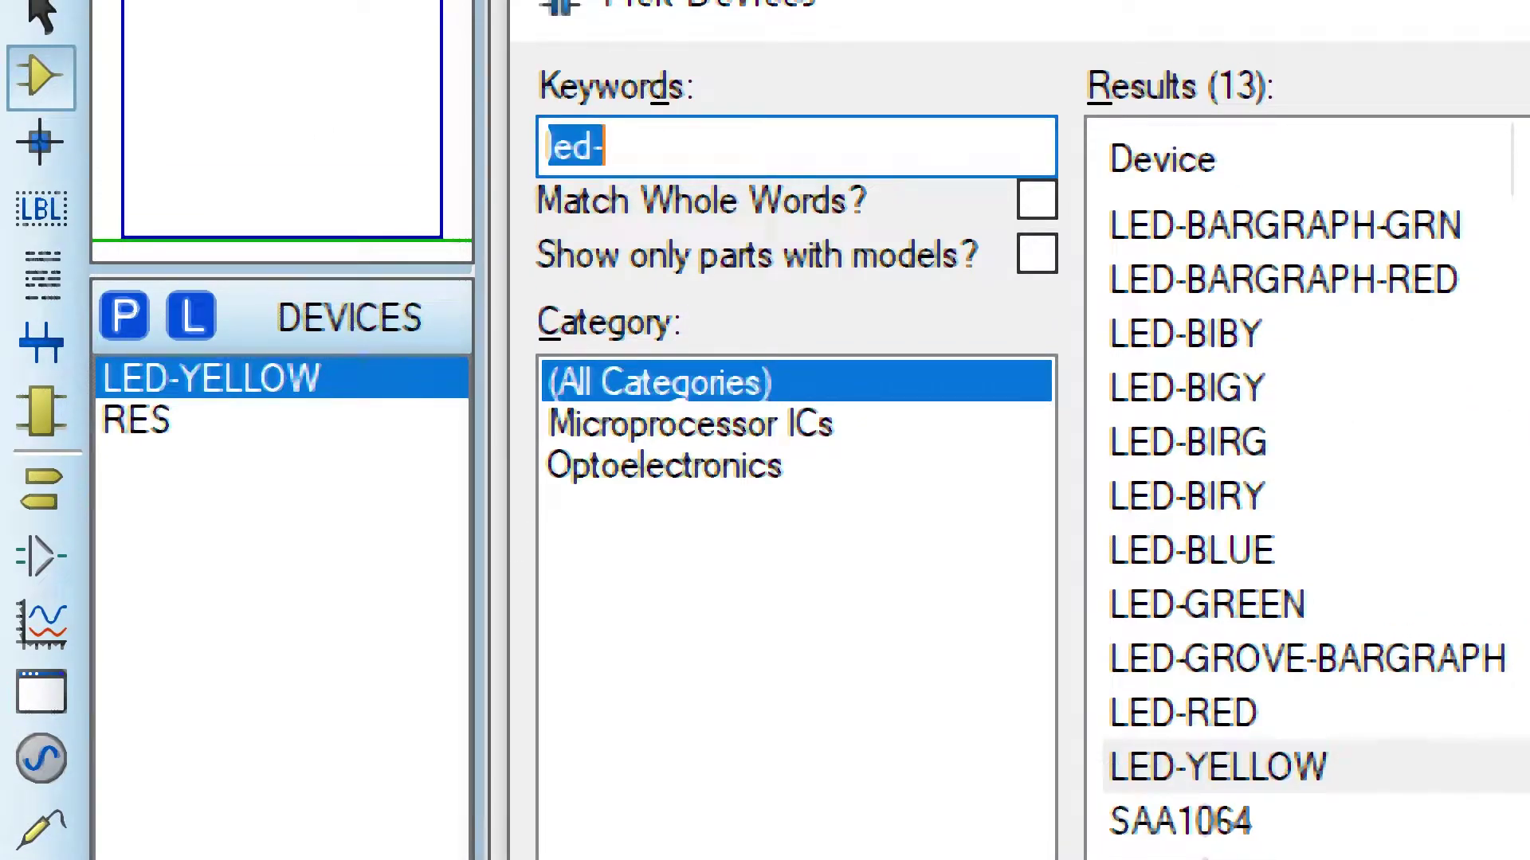
pyautogui.write('switch')
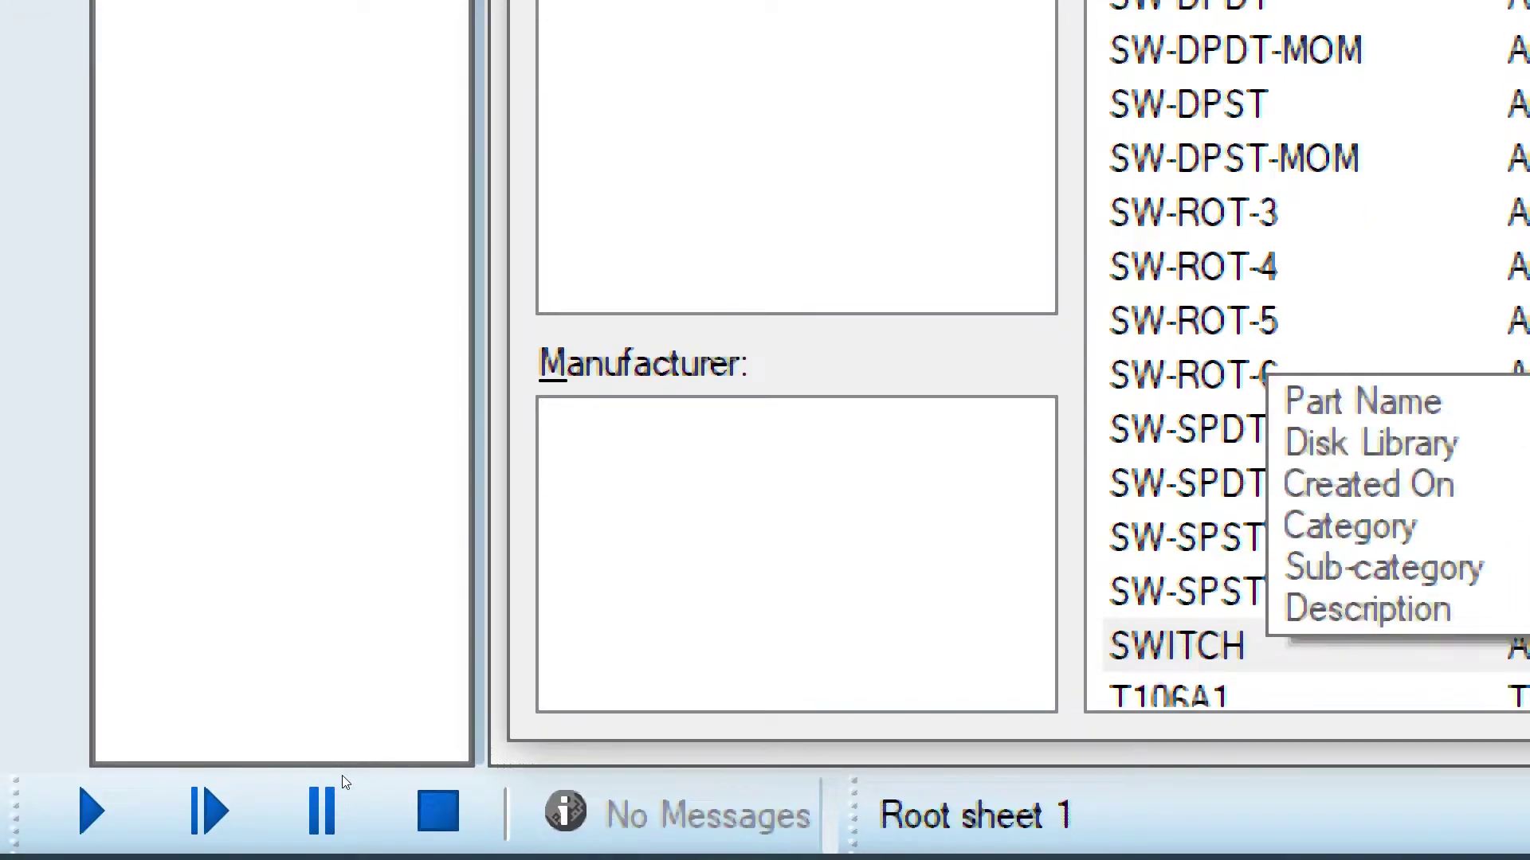
pyautogui.click(1370, 646)
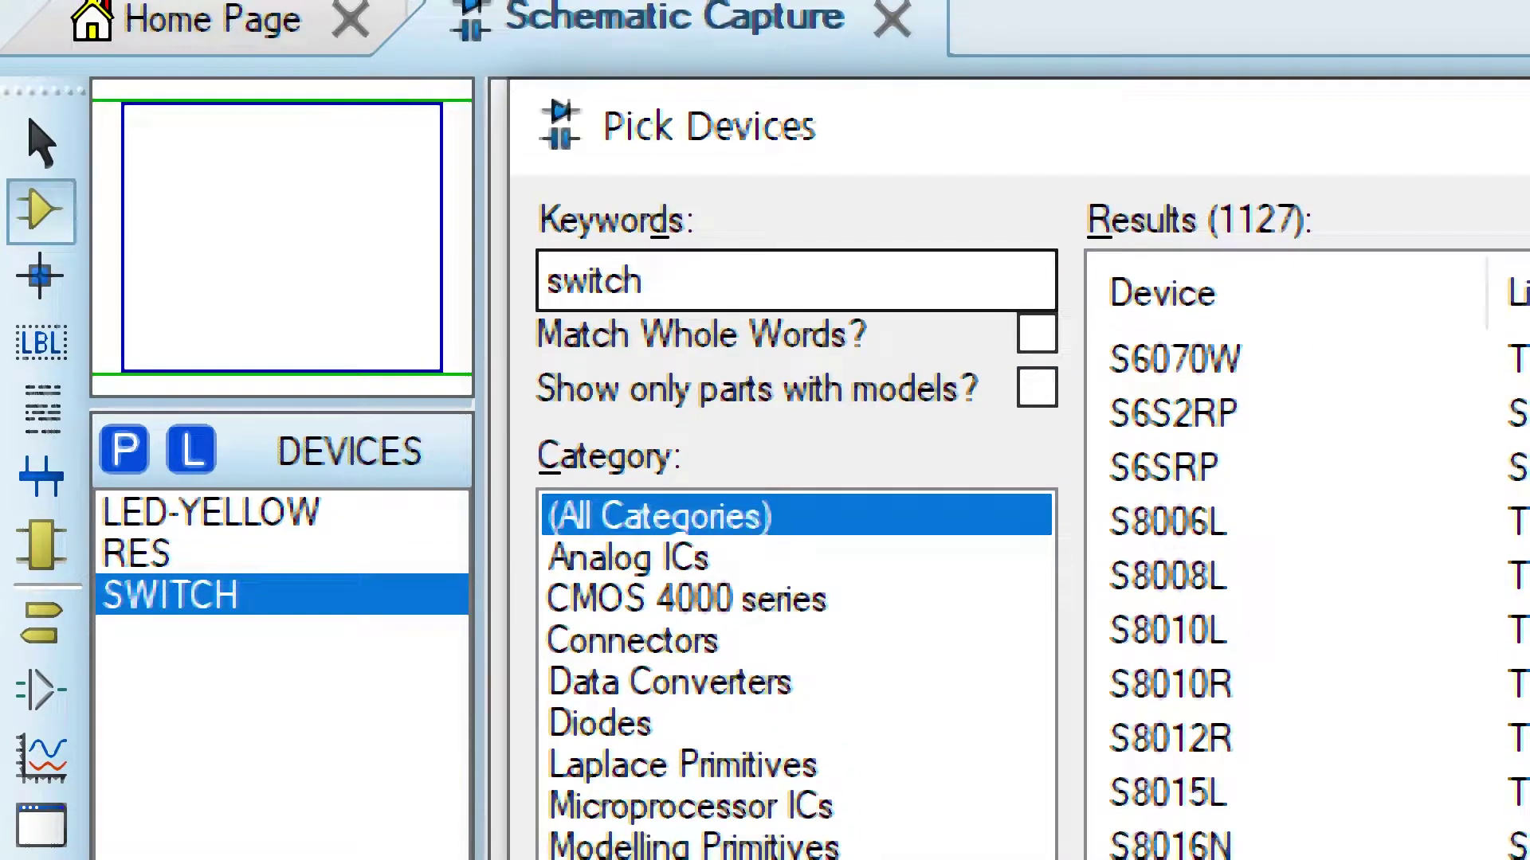
# Search the library for "cell", add the CELL single-cell battery to the device list and finish picking devices.
pyautogui.doubleClick(639, 281)
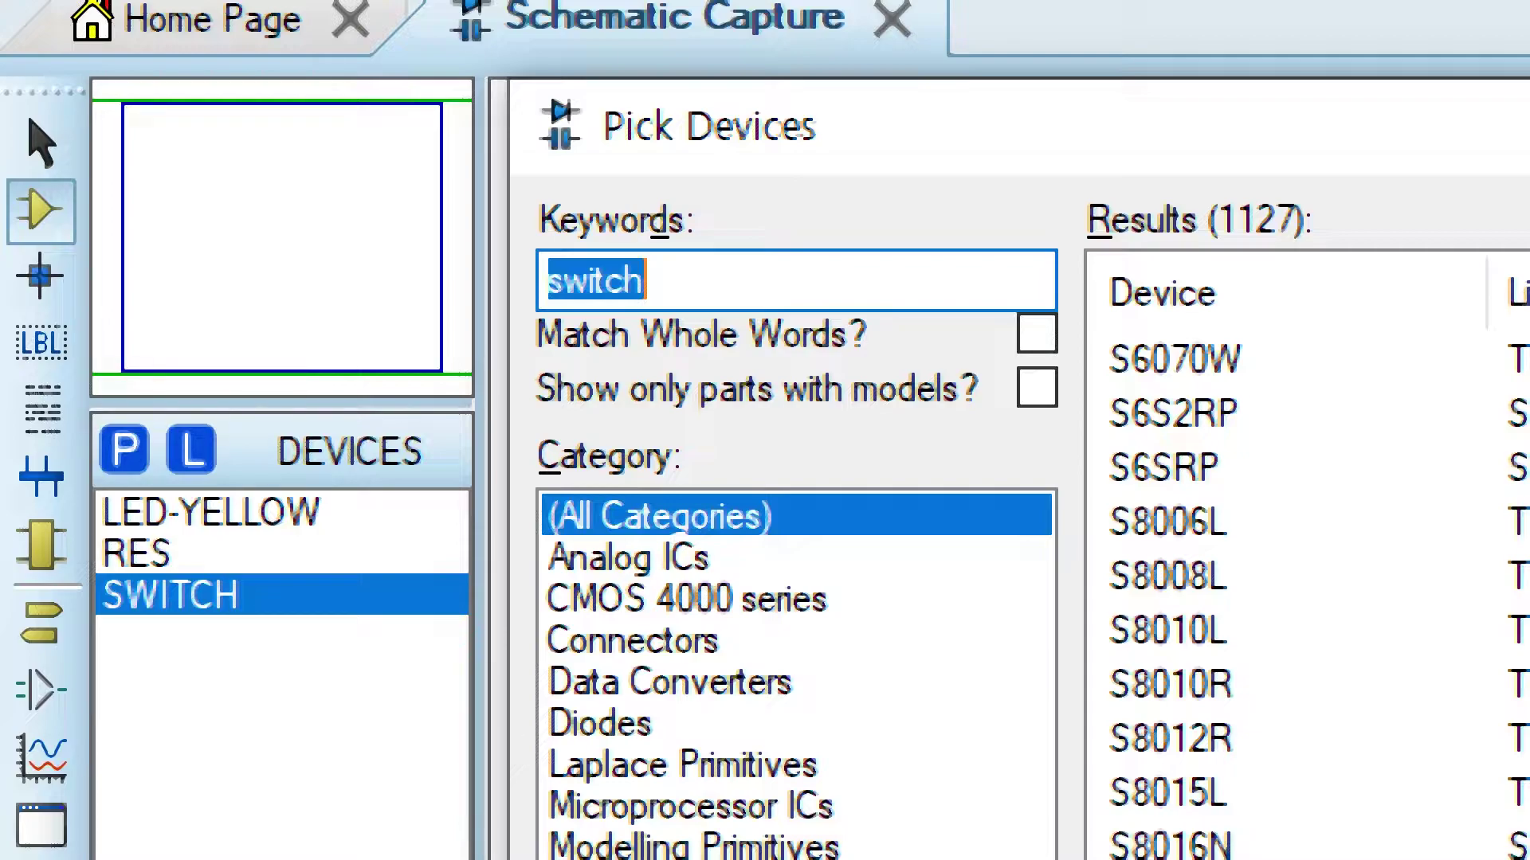
pyautogui.write('cell')
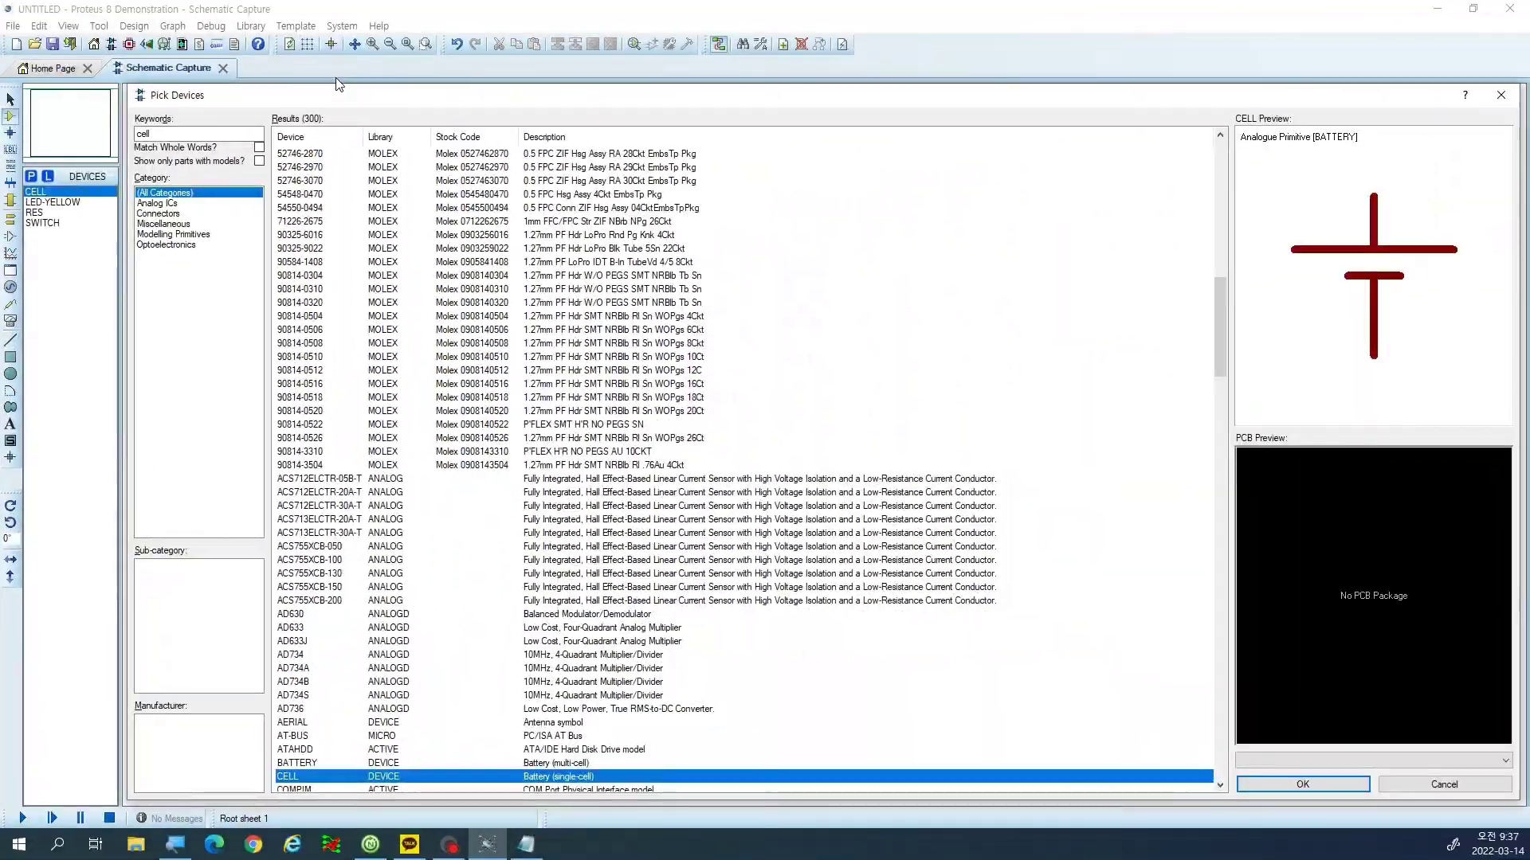
pyautogui.click(1304, 785)
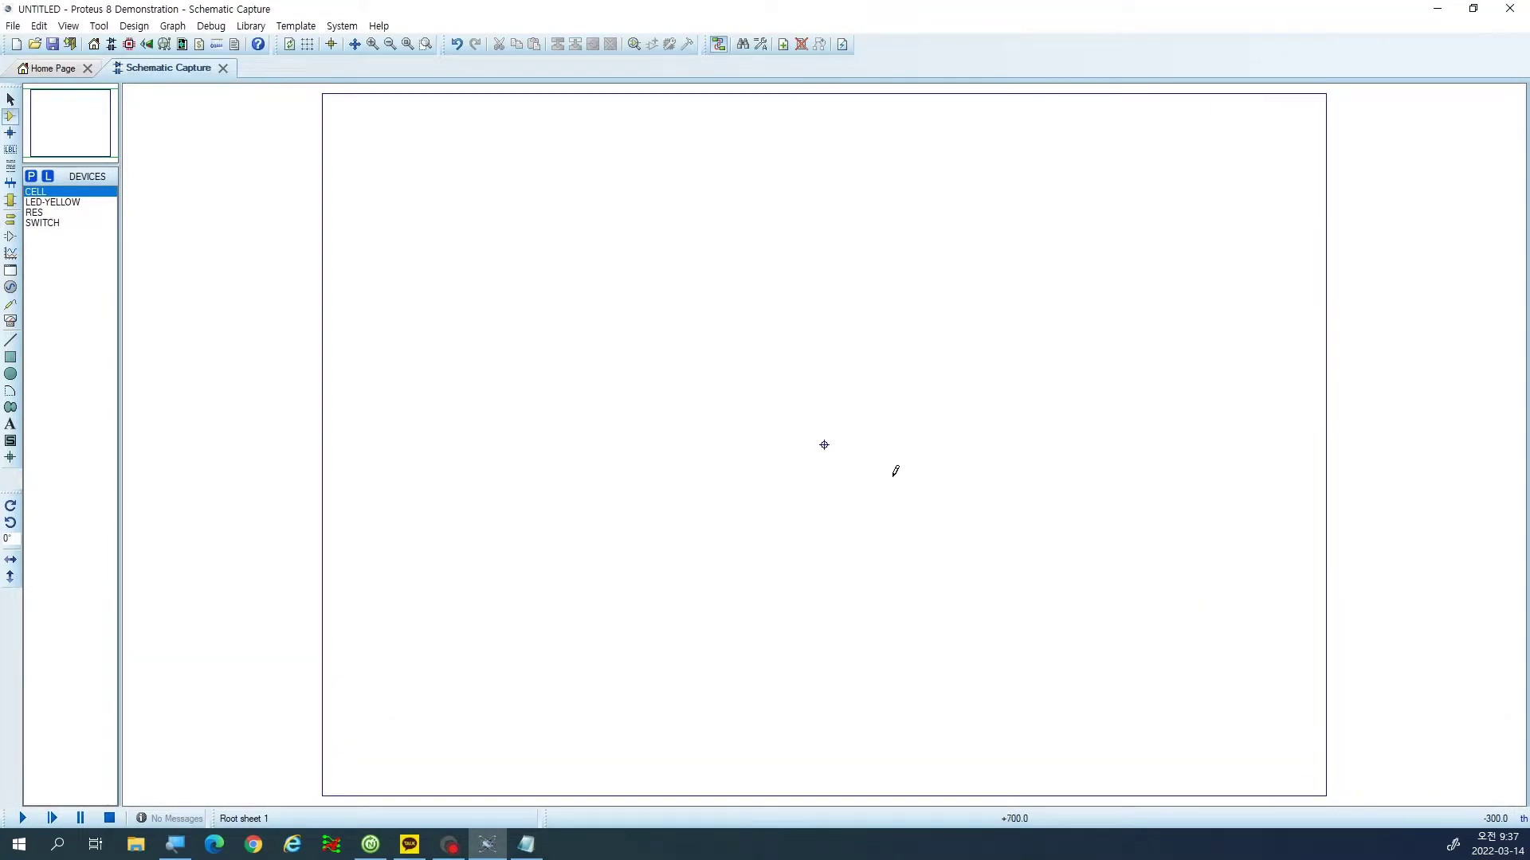
# Place one CELL battery on the schematic, in the upper-left part of the sheet.
pyautogui.scroll(4, 821, 437)
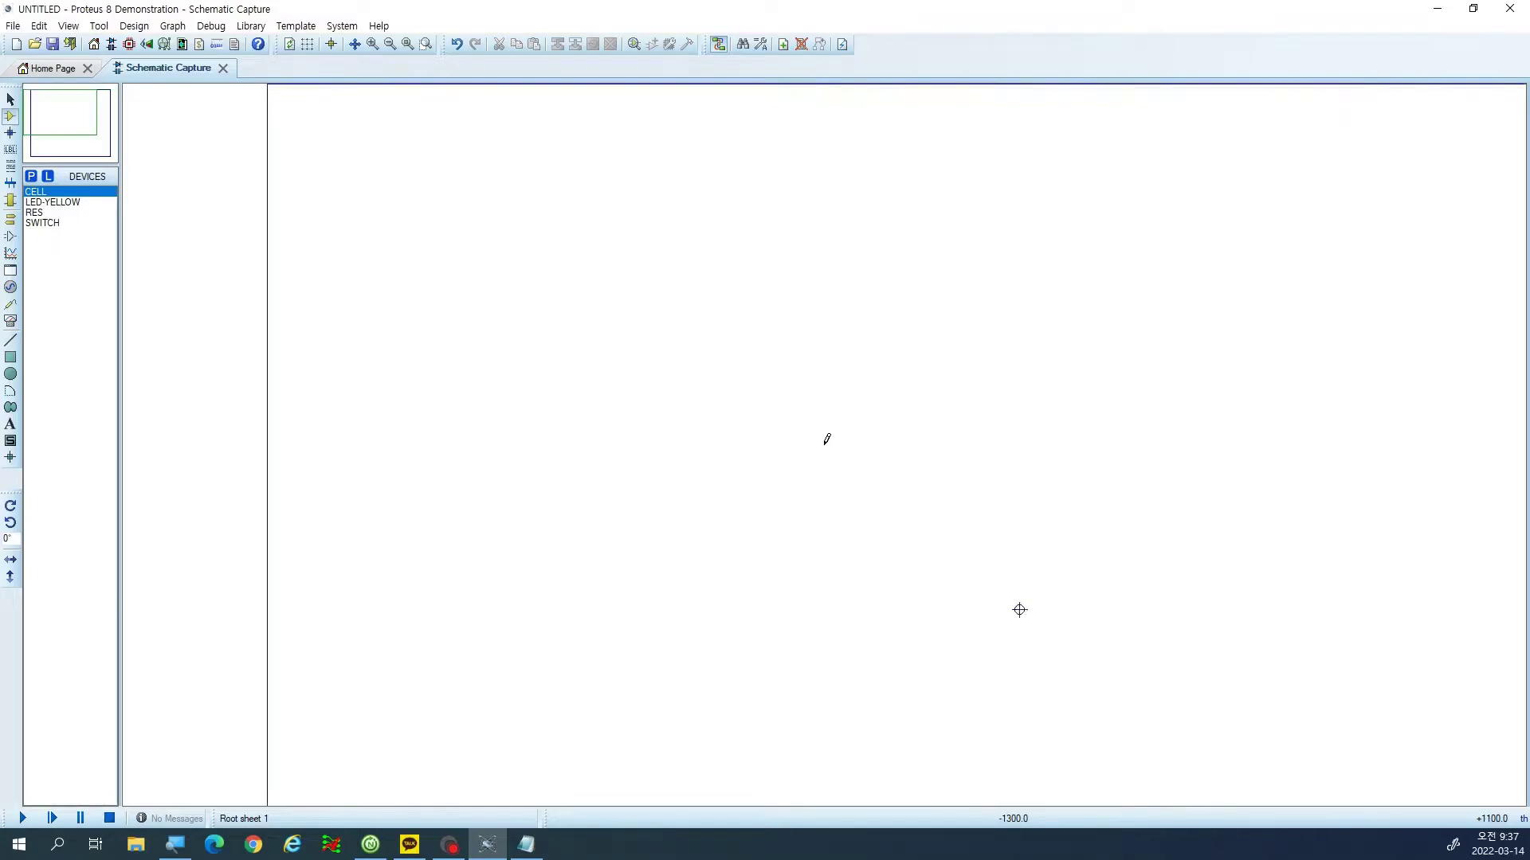
pyautogui.scroll(-2, 826, 440)
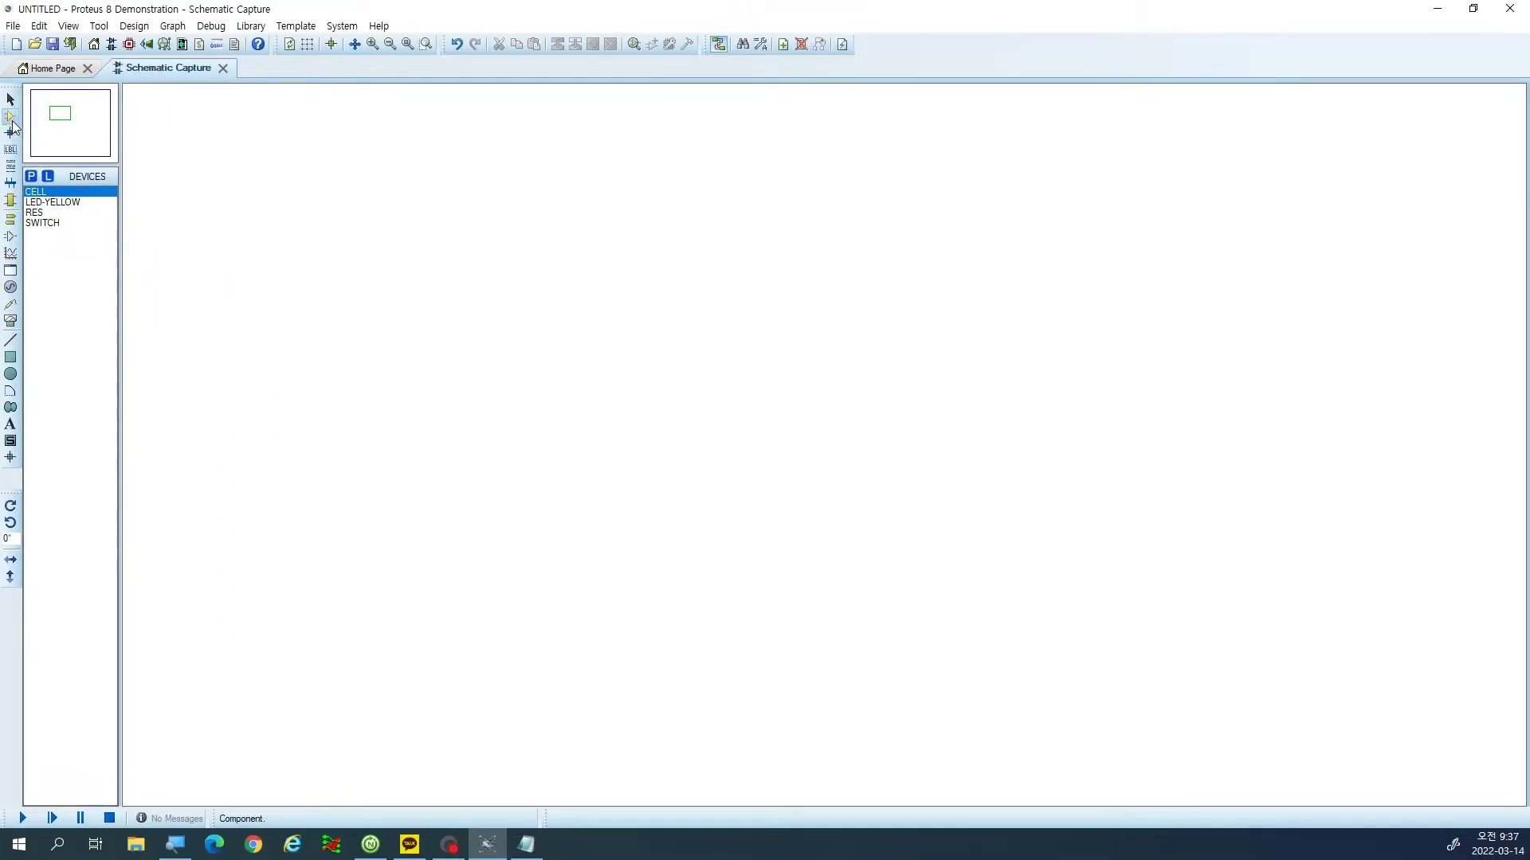
pyautogui.click(11, 117)
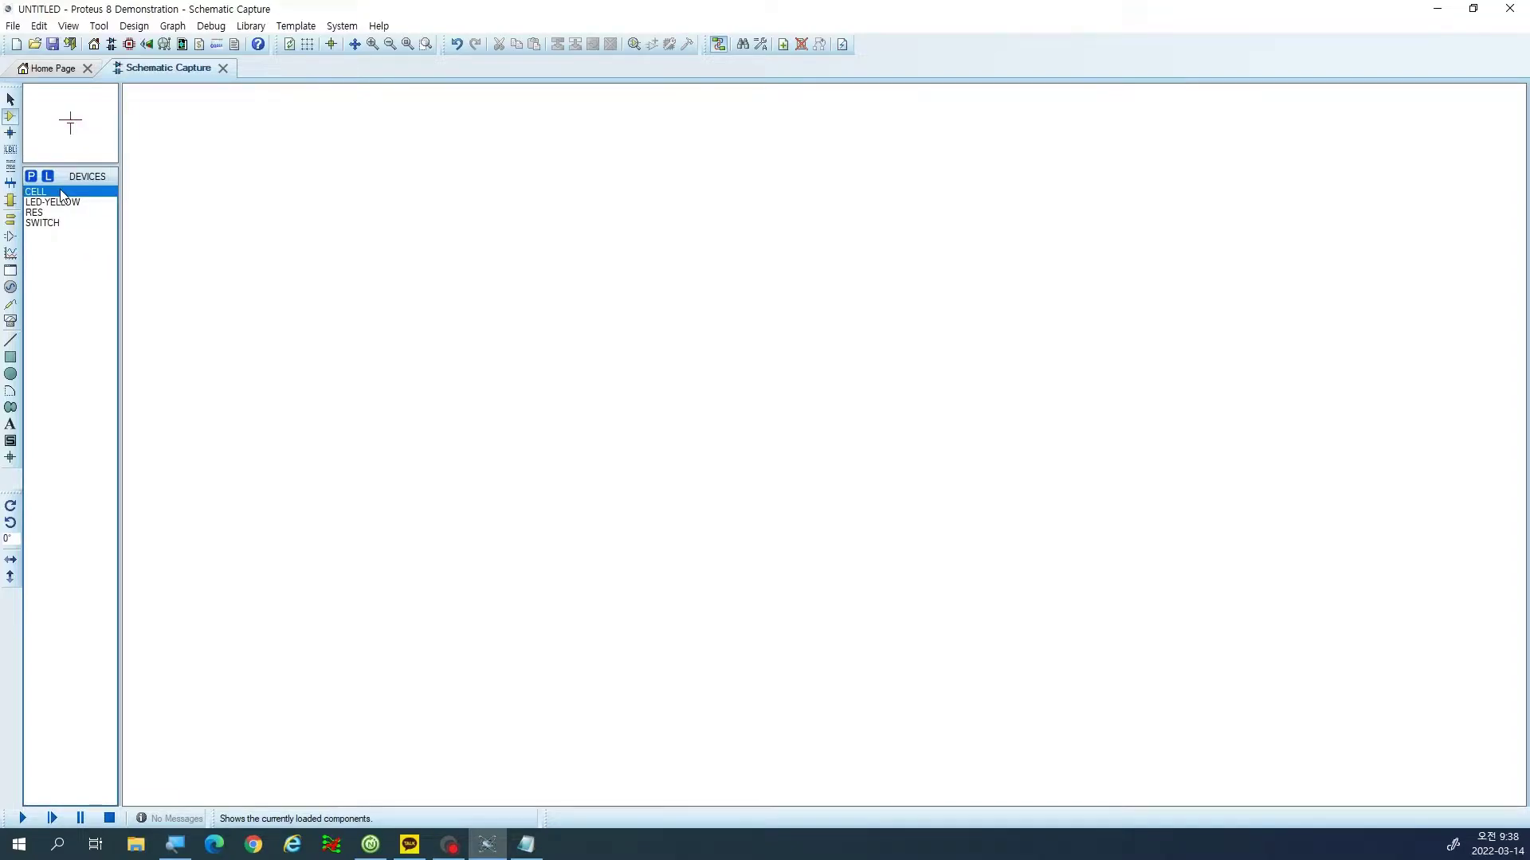
pyautogui.click(541, 366)
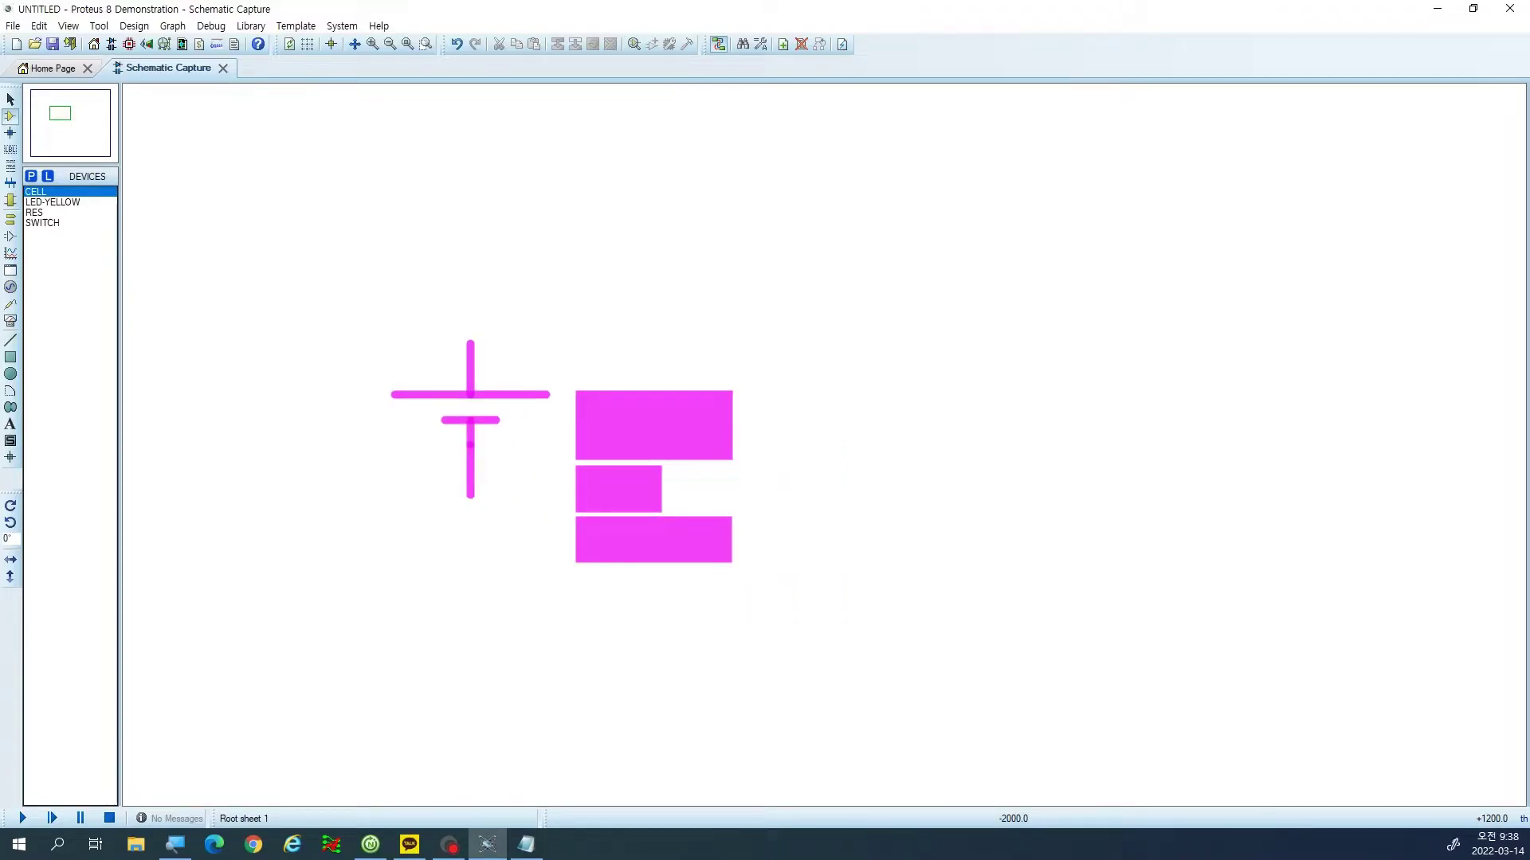
pyautogui.scroll(-1, 470, 418)
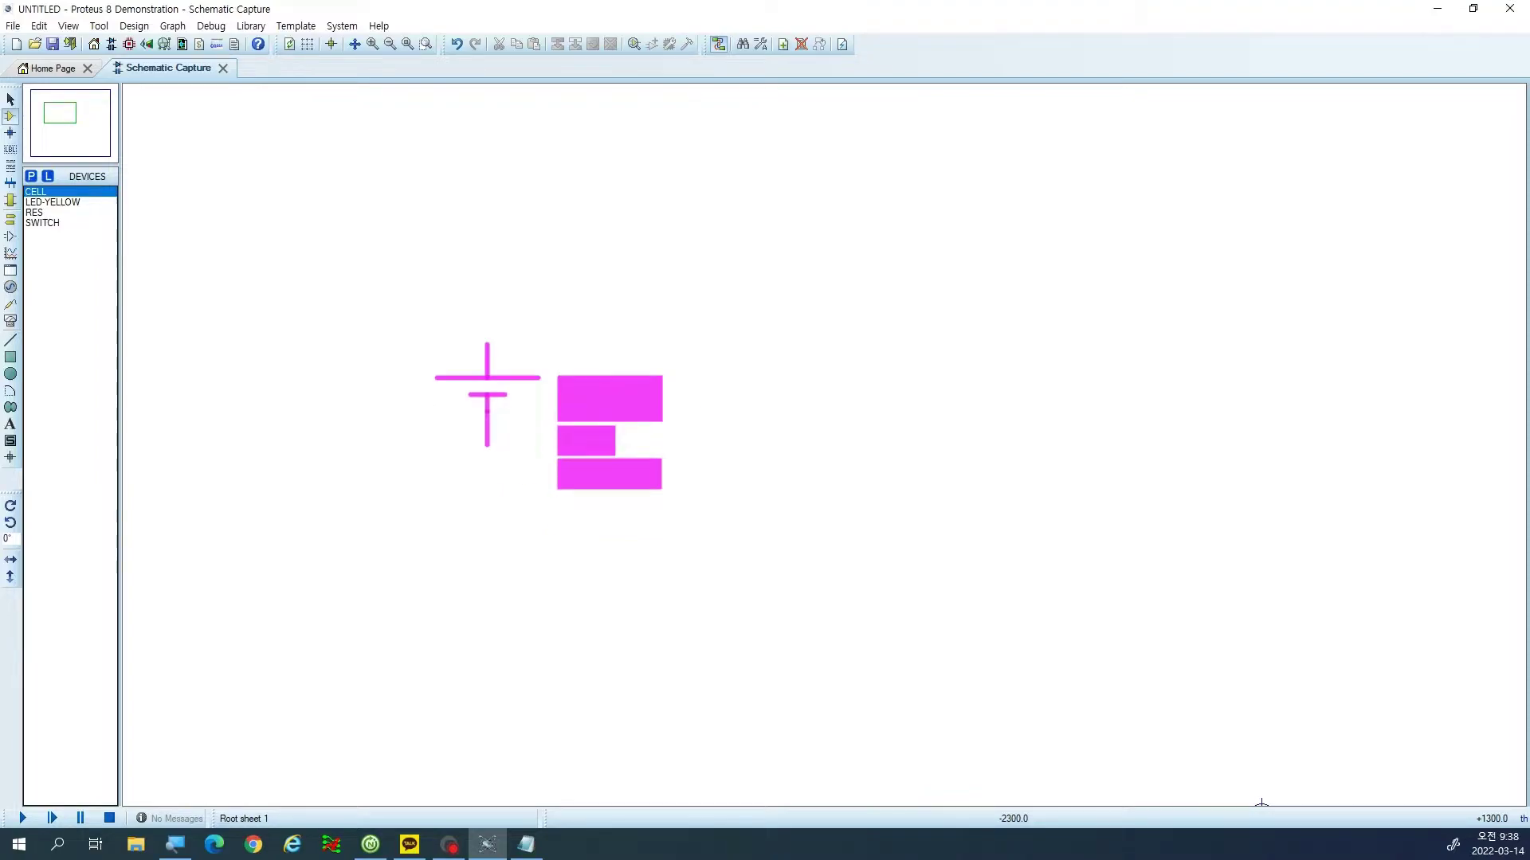
pyautogui.scroll(-1, 1114, 693)
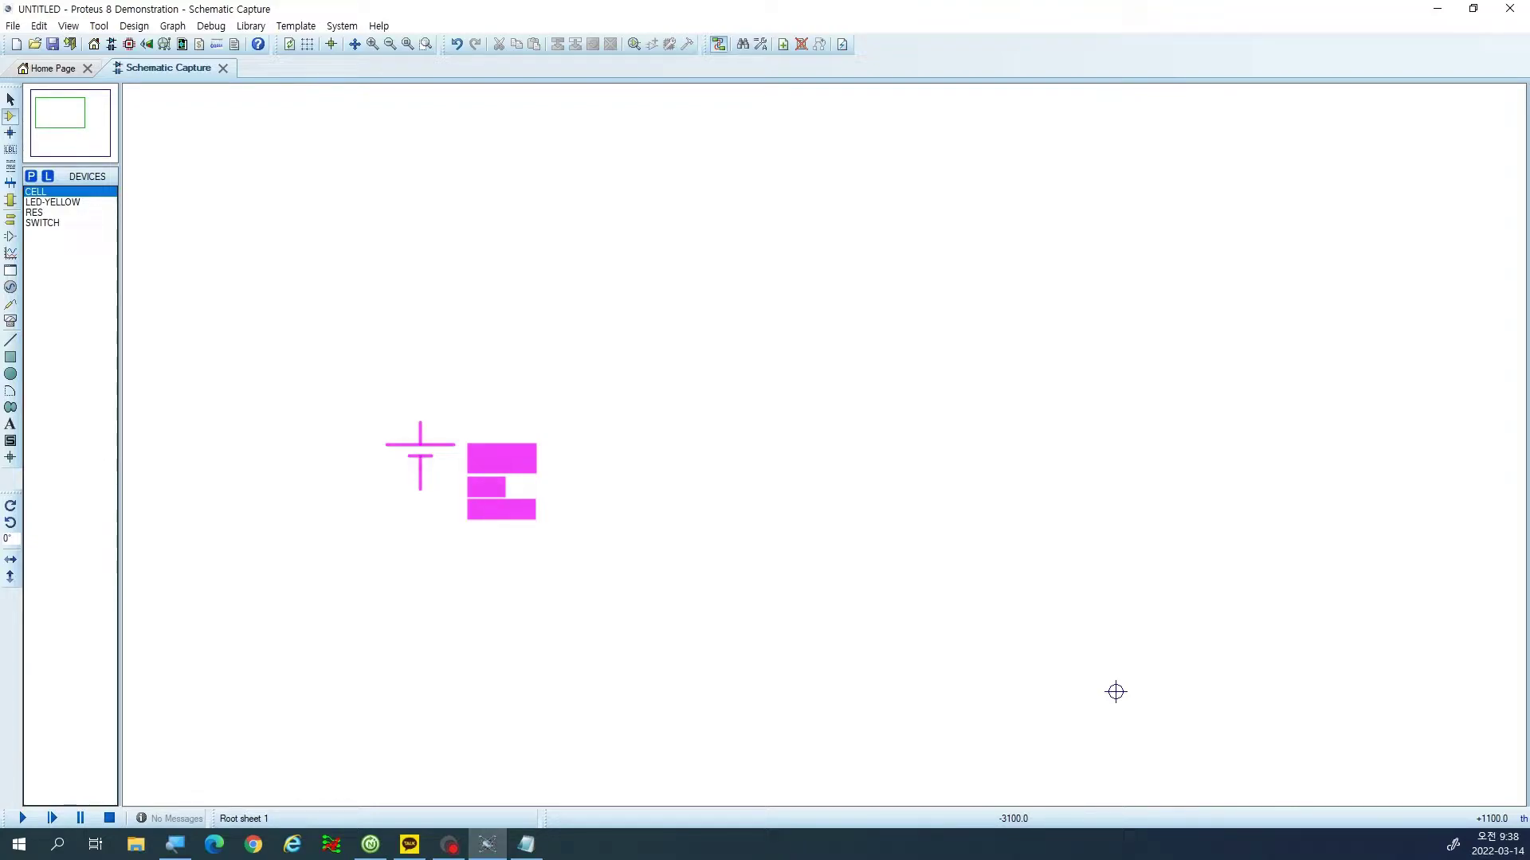
pyautogui.click(420, 456)
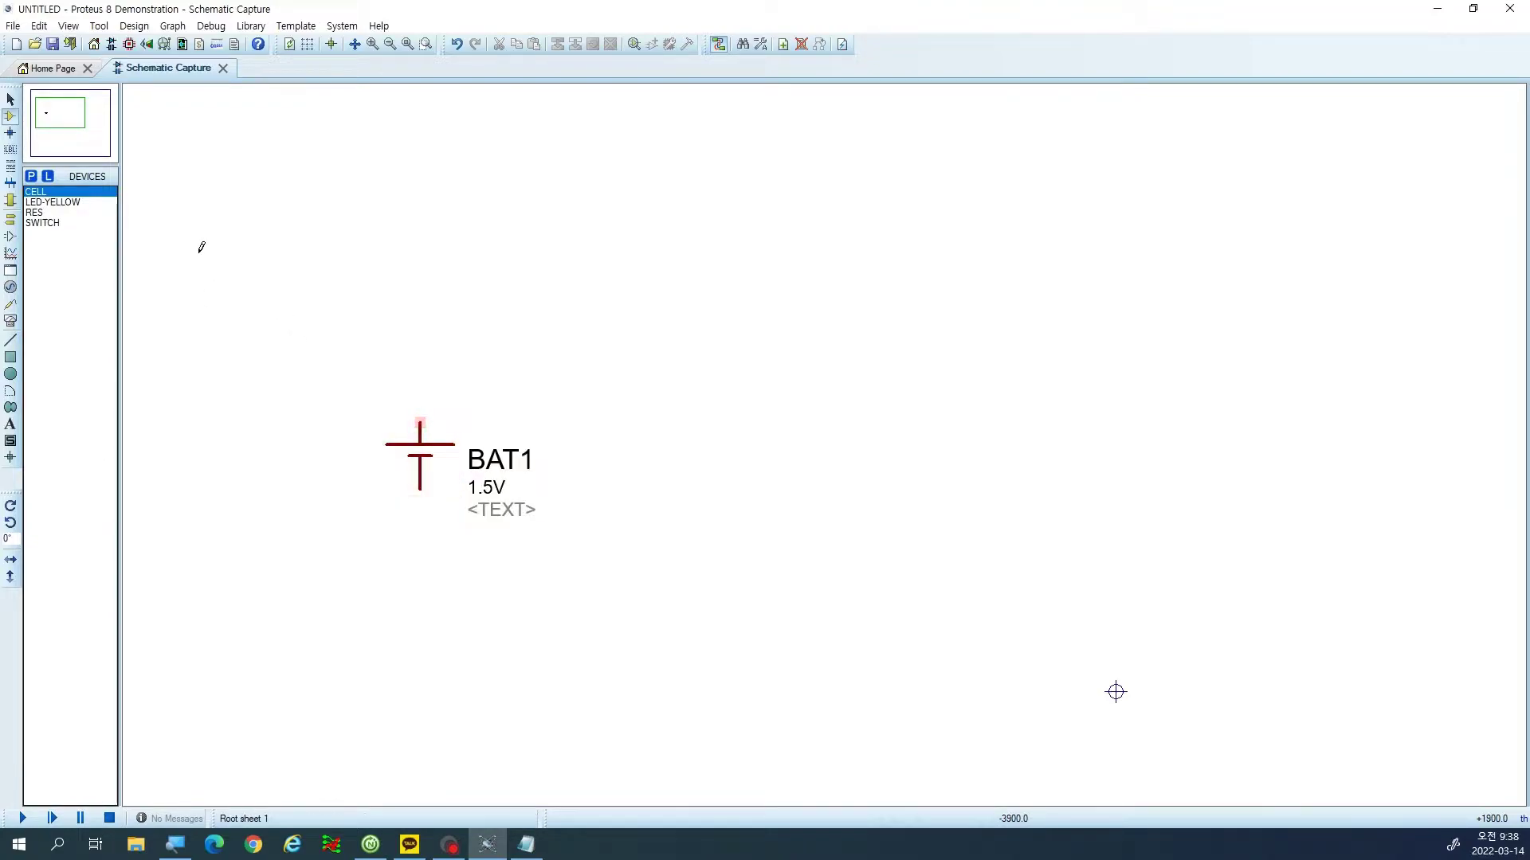
# Place one LED-YELLOW upright on the schematic, to the right of the battery with wiring space between them.
pyautogui.click(79, 203)
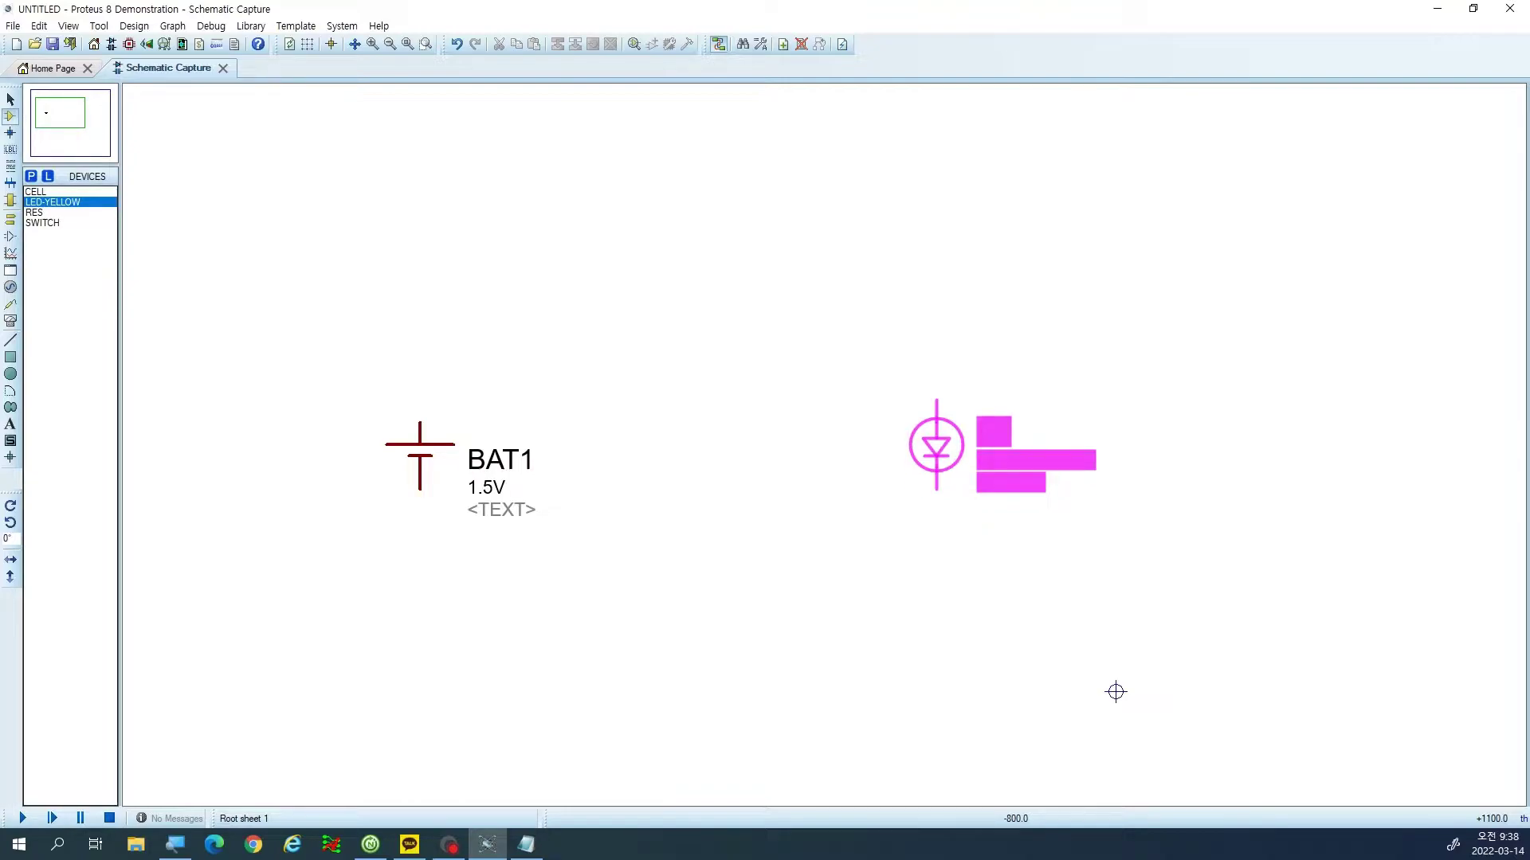
pyautogui.click(936, 446)
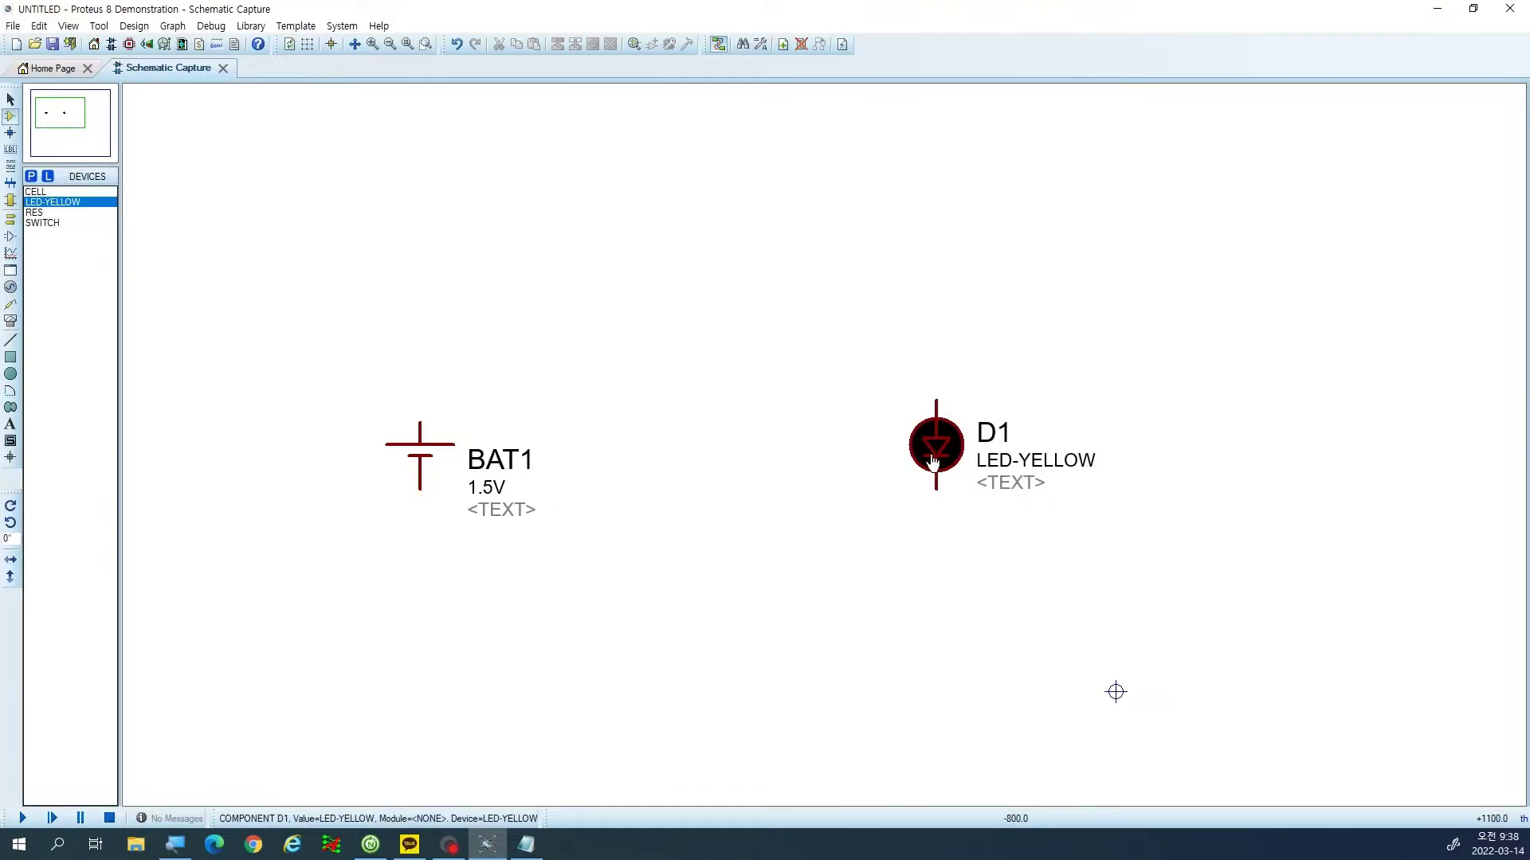
pyautogui.rightClick(941, 459)
pyautogui.click(988, 18)
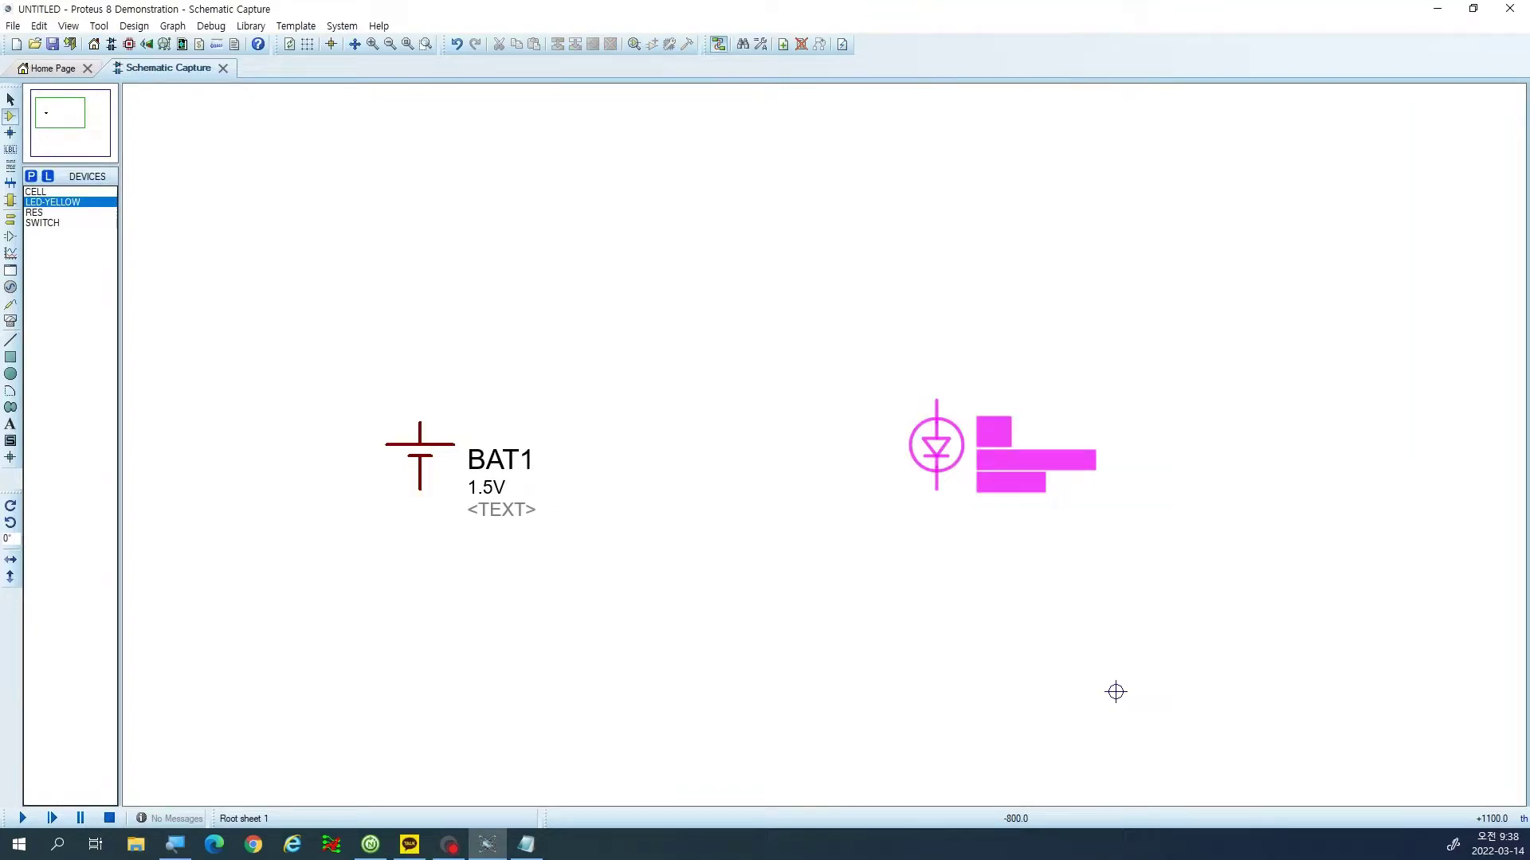
pyautogui.scroll(4, 1115, 692)
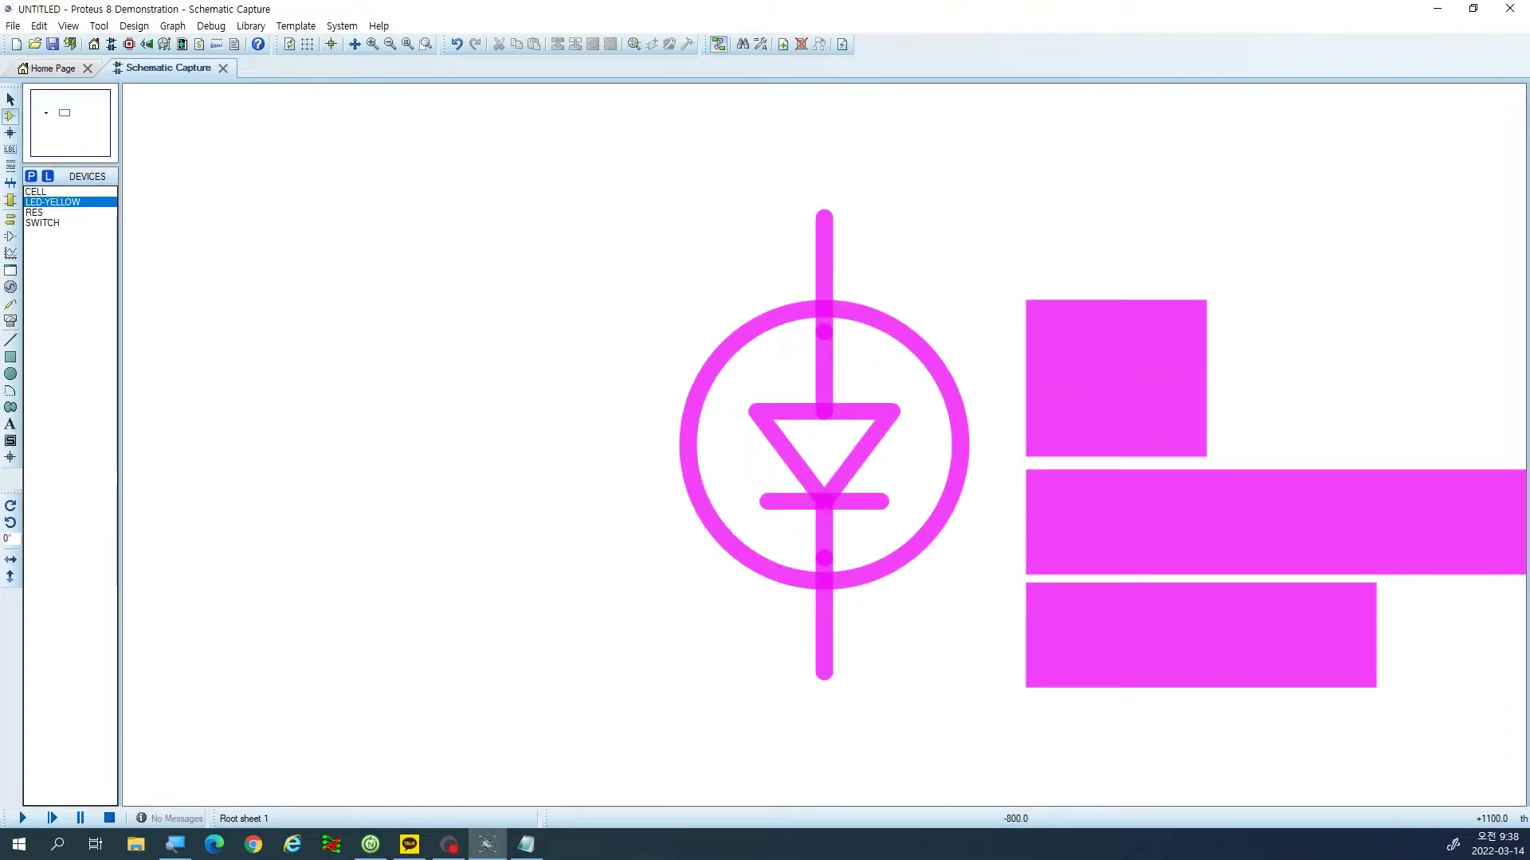
pyautogui.click(757, 423)
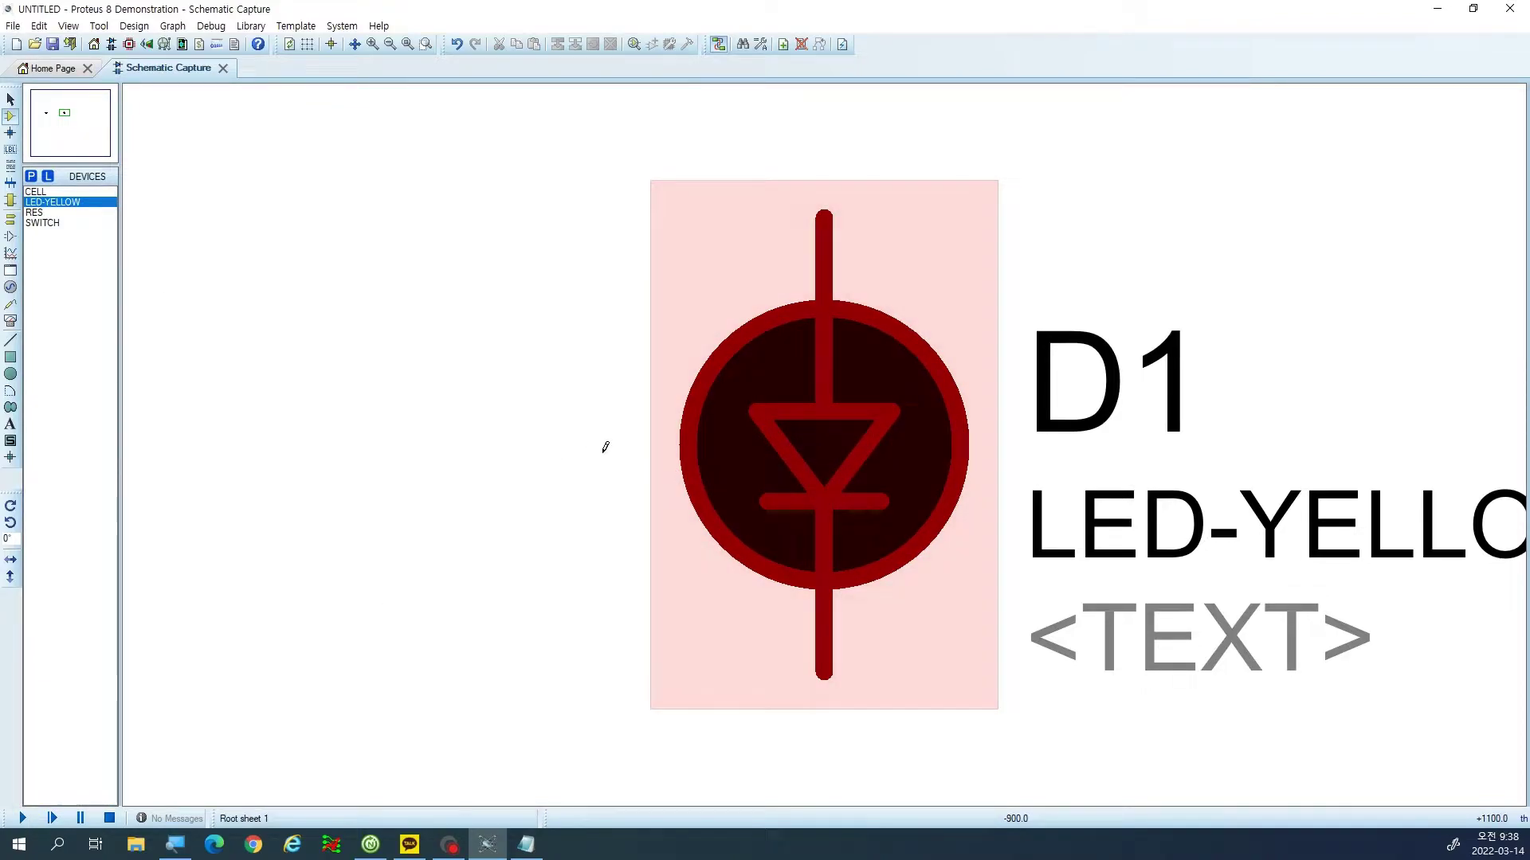
pyautogui.press('F7')
pyautogui.press('F7')
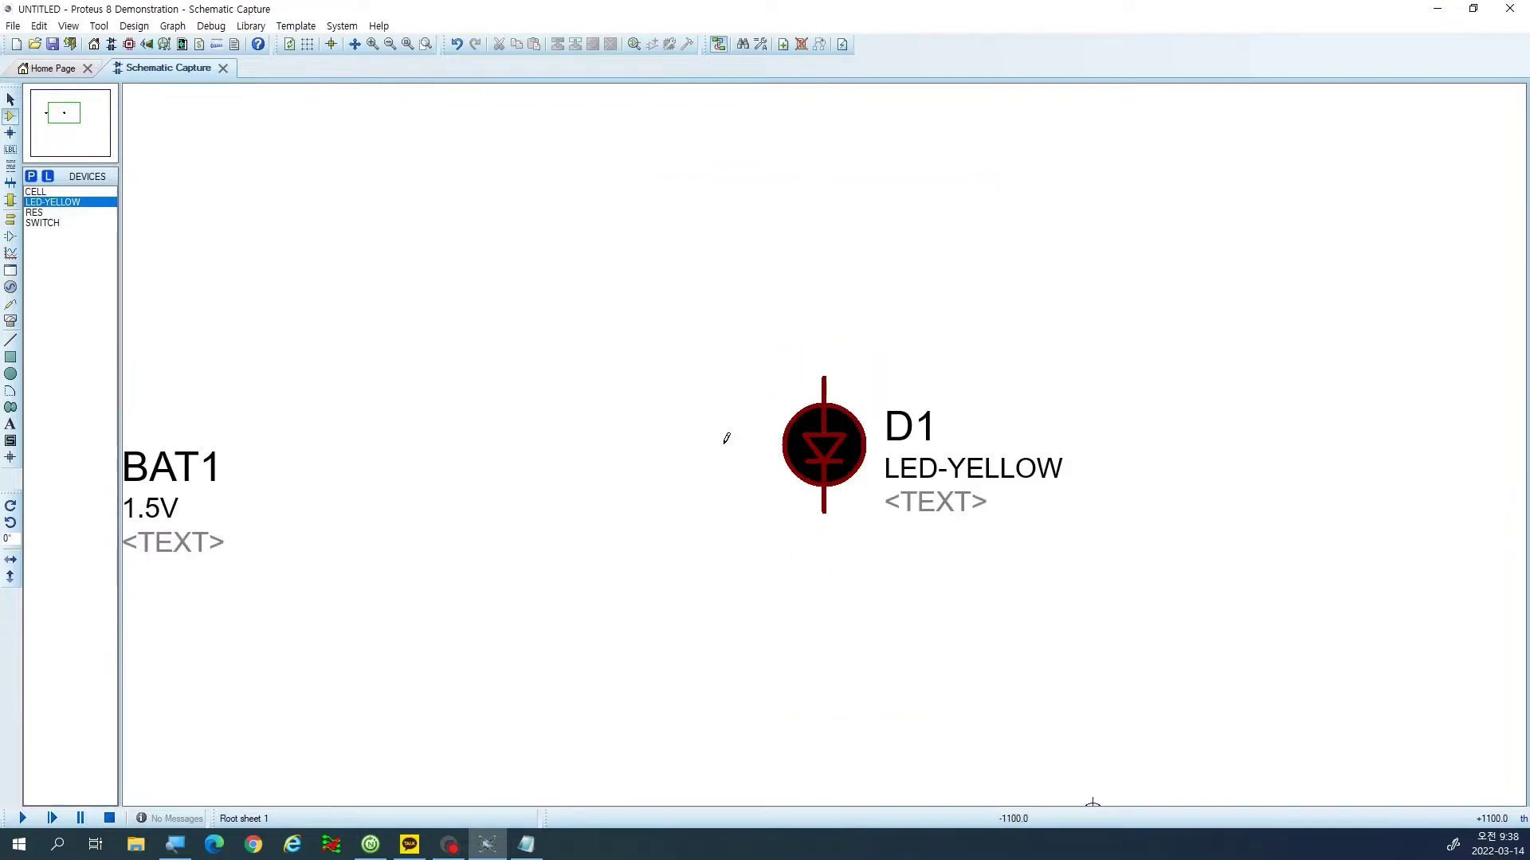
pyautogui.click(59, 106)
pyautogui.click(58, 110)
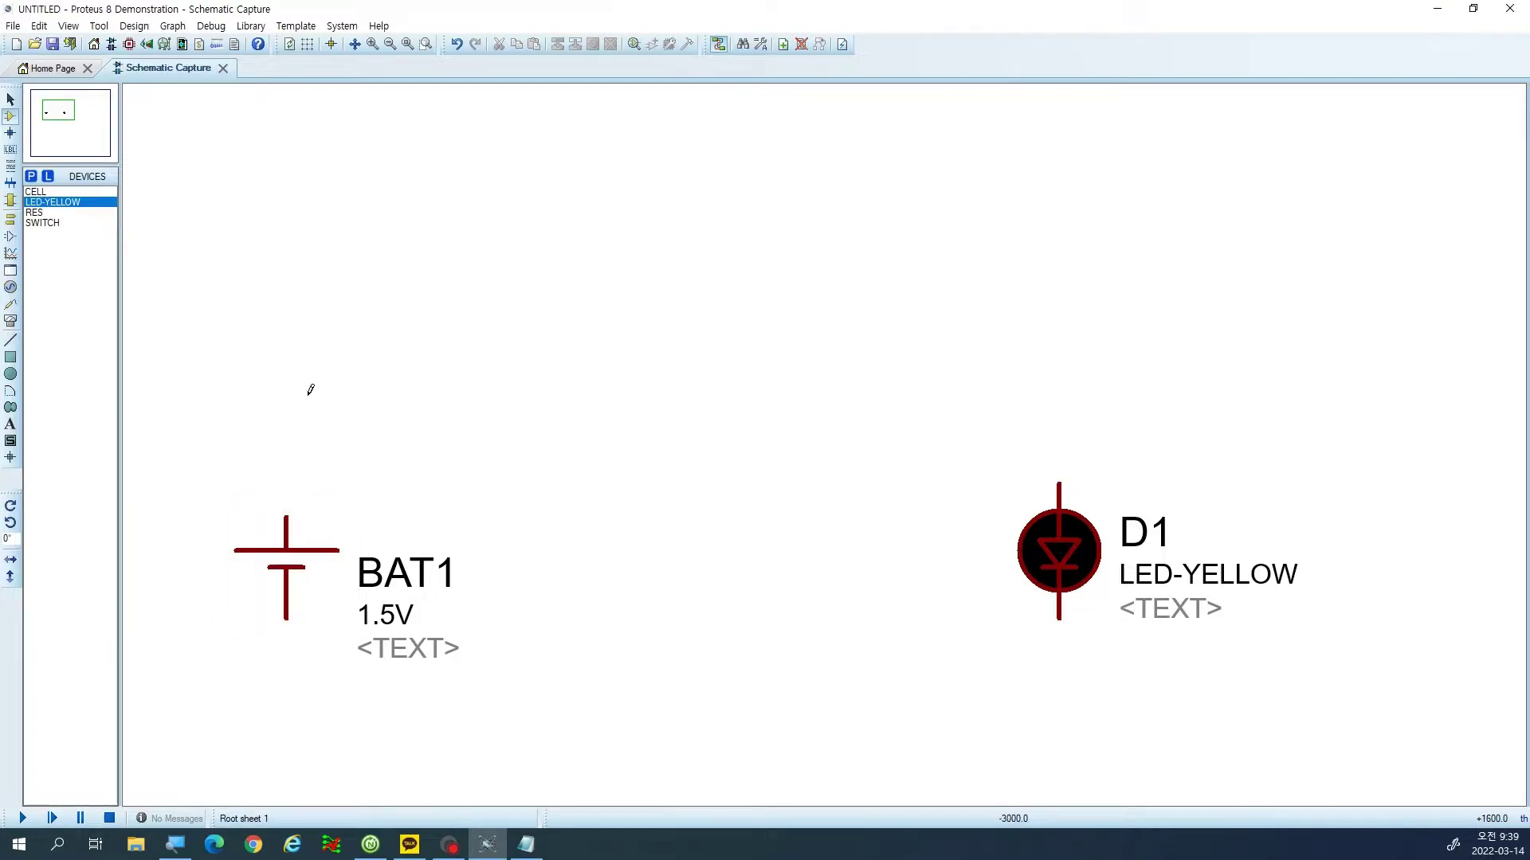
# Place one RES resistor between and above the battery and LED, and one SWITCH to the resistor's left.
pyautogui.click(52, 214)
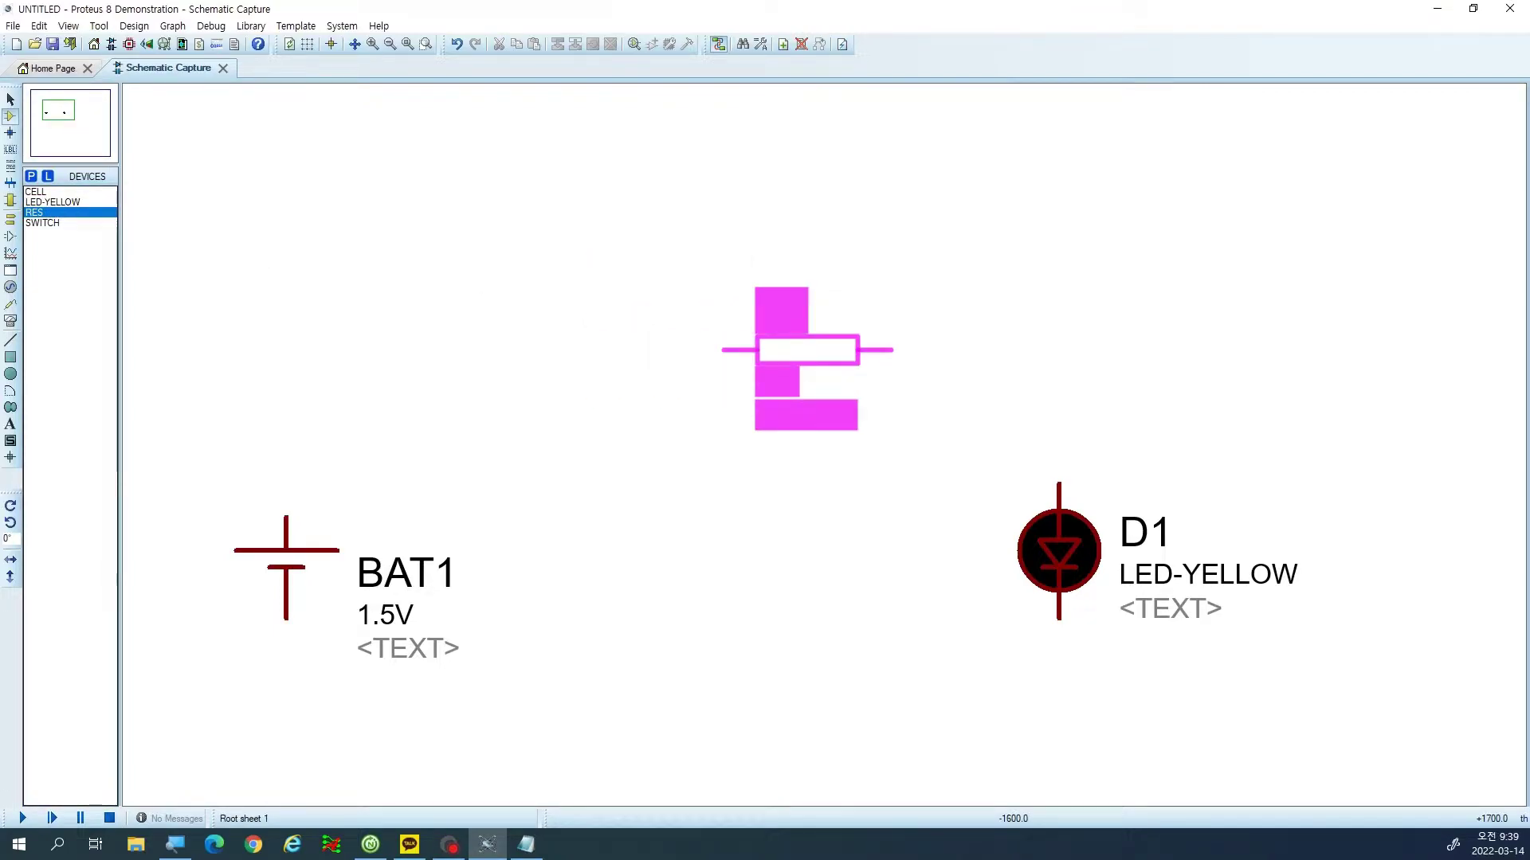
pyautogui.click(807, 350)
pyautogui.click(33, 225)
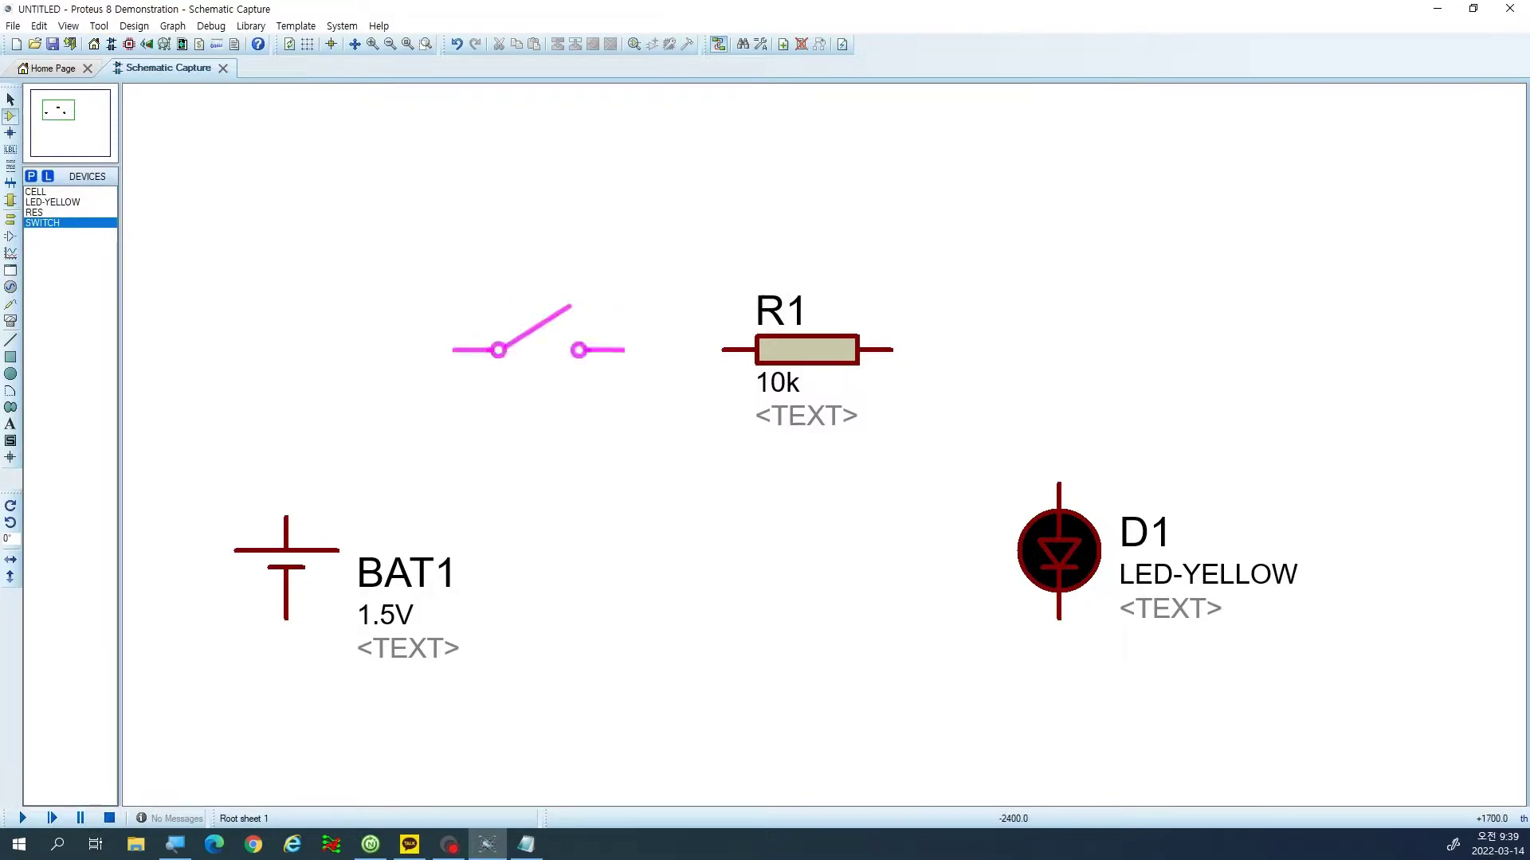
pyautogui.click(529, 353)
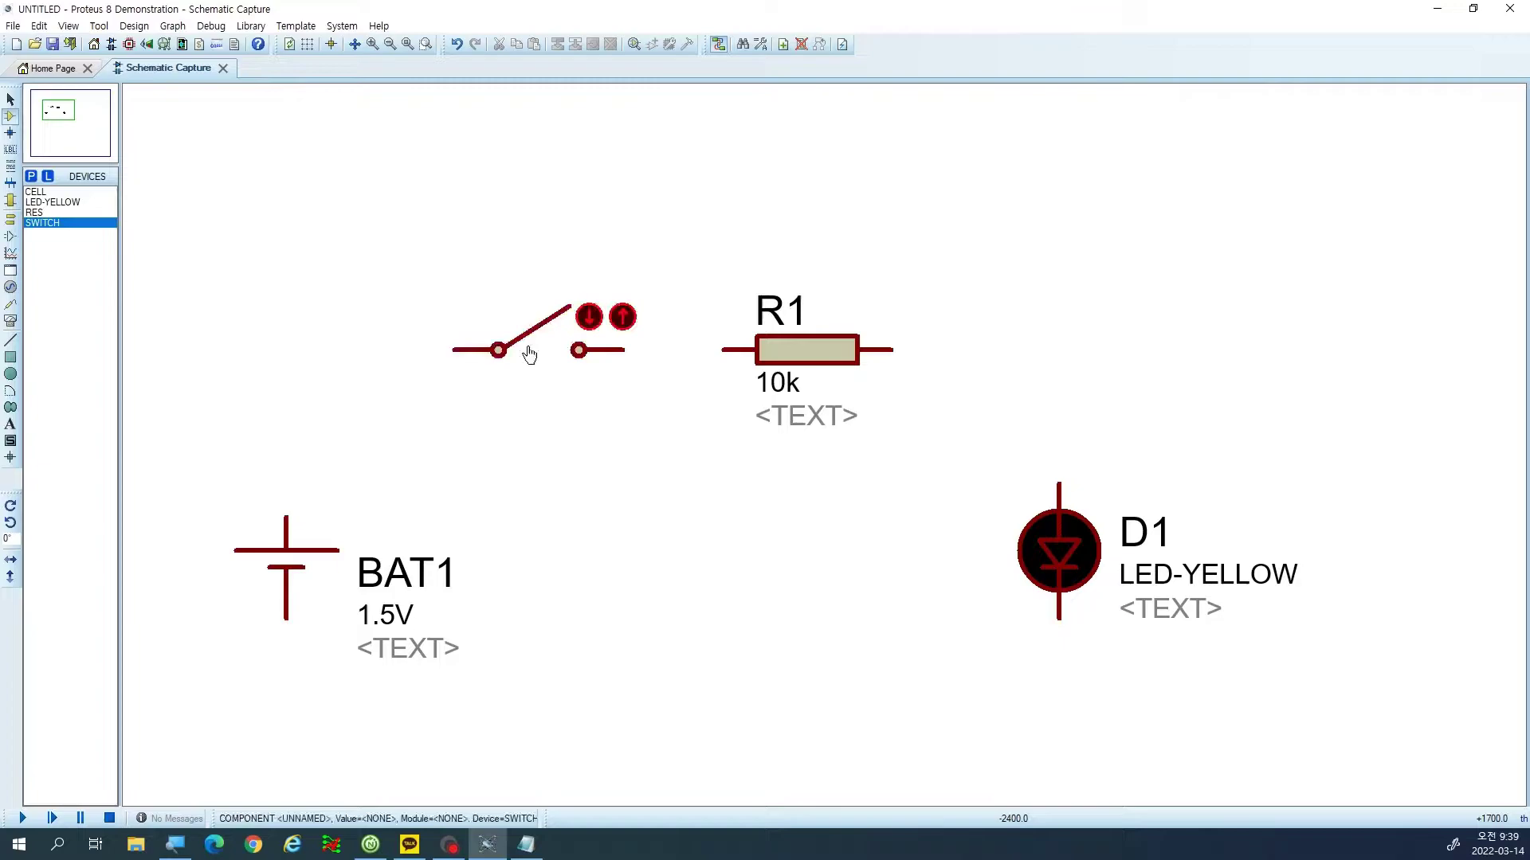
# Move LED D1 slightly down and to the left, keeping it upright, and deselect it.
pyautogui.click(1056, 584)
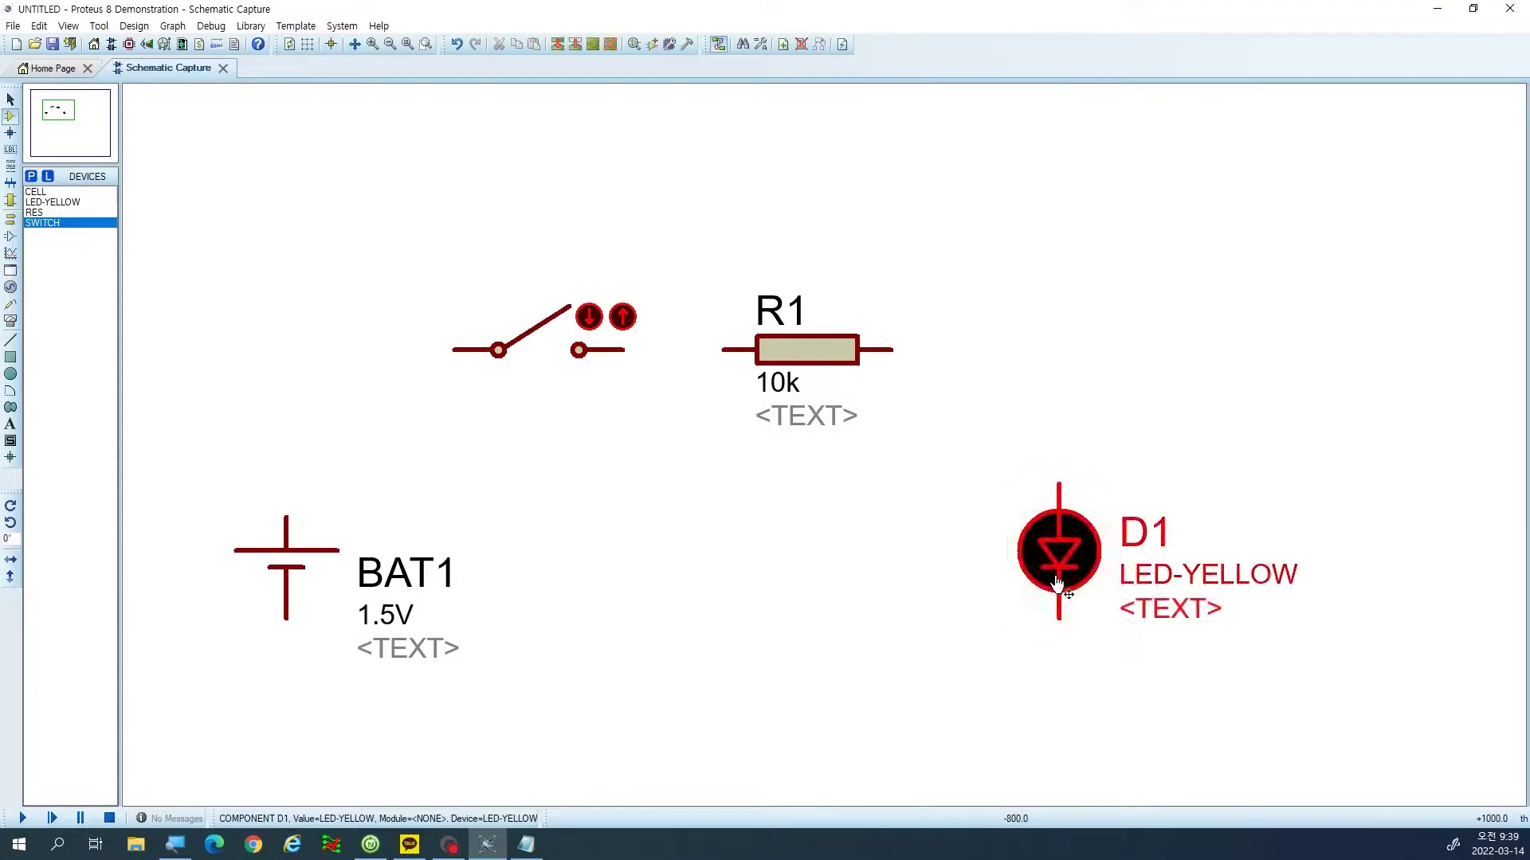
pyautogui.moveTo(1056, 584); pyautogui.dragTo(1023, 617)
pyautogui.click(1089, 409)
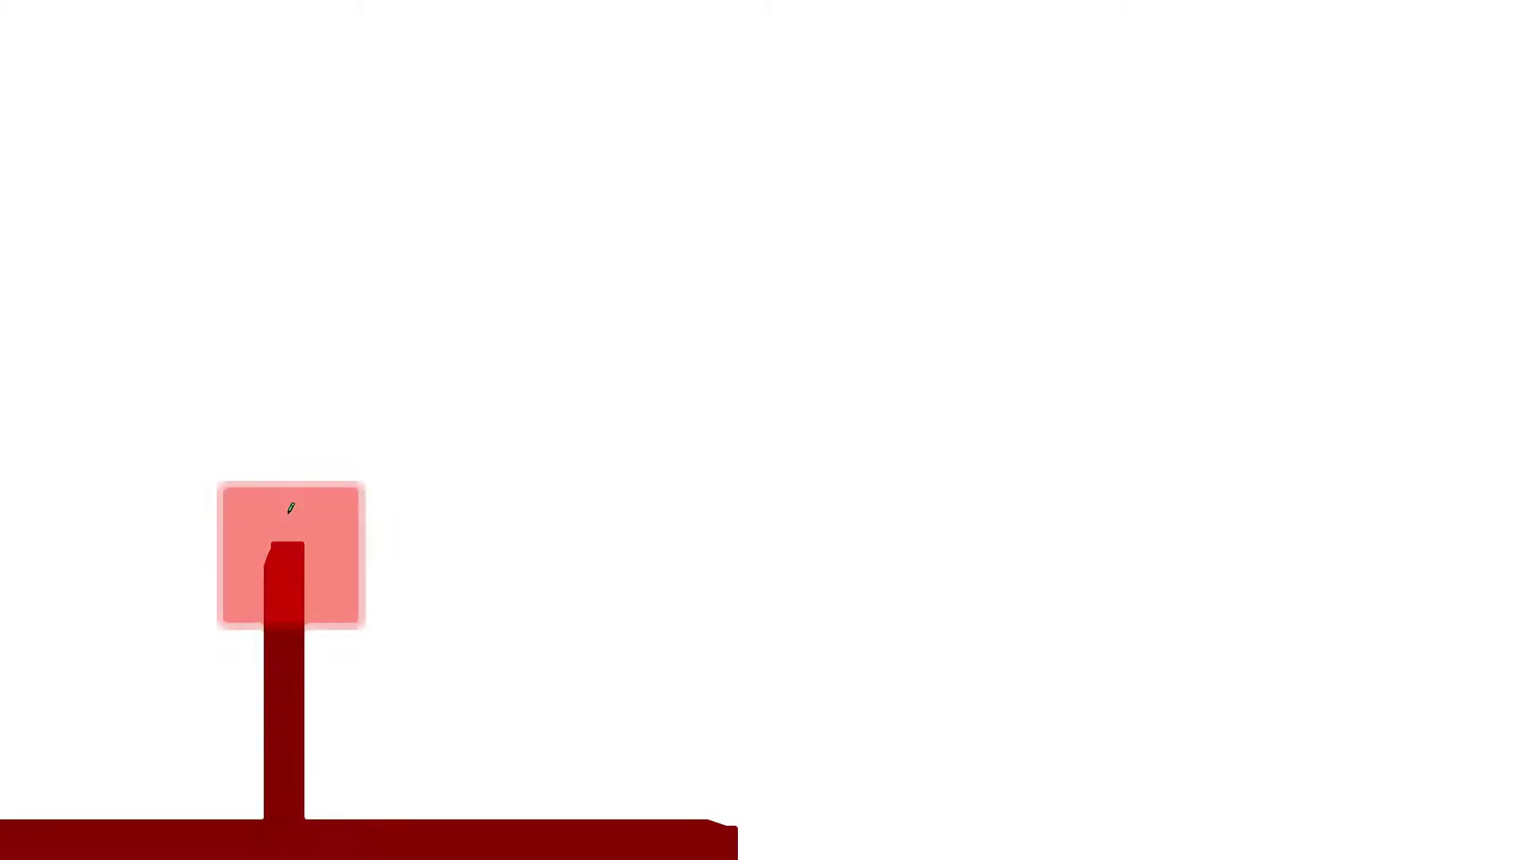
# Wire the battery's upper terminal to the switch's left pin, and the switch's right pin to resistor R1.
pyautogui.scroll(-5, 290, 510)
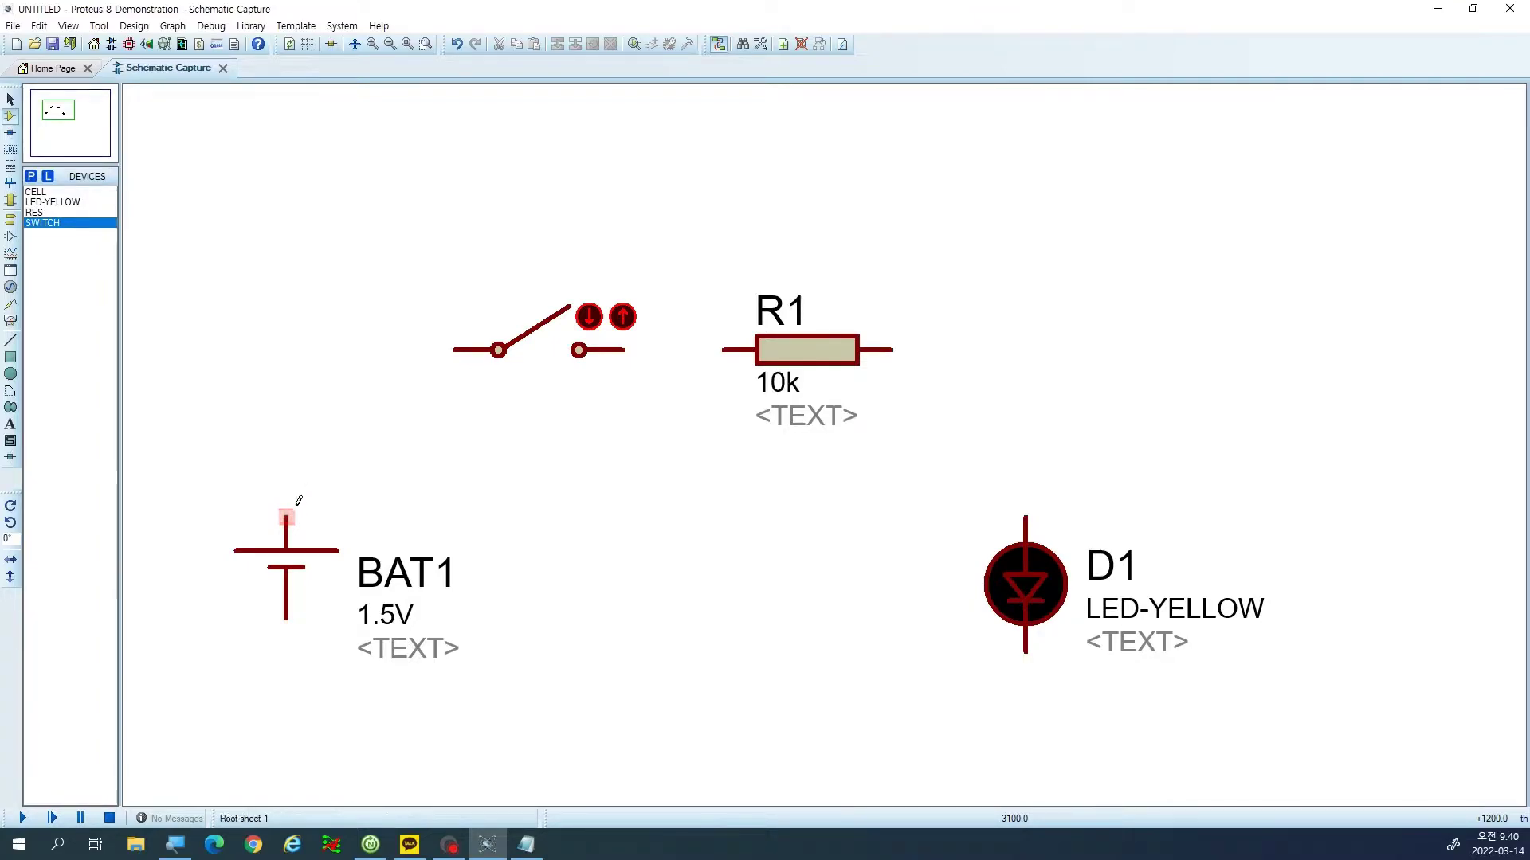
pyautogui.click(291, 511)
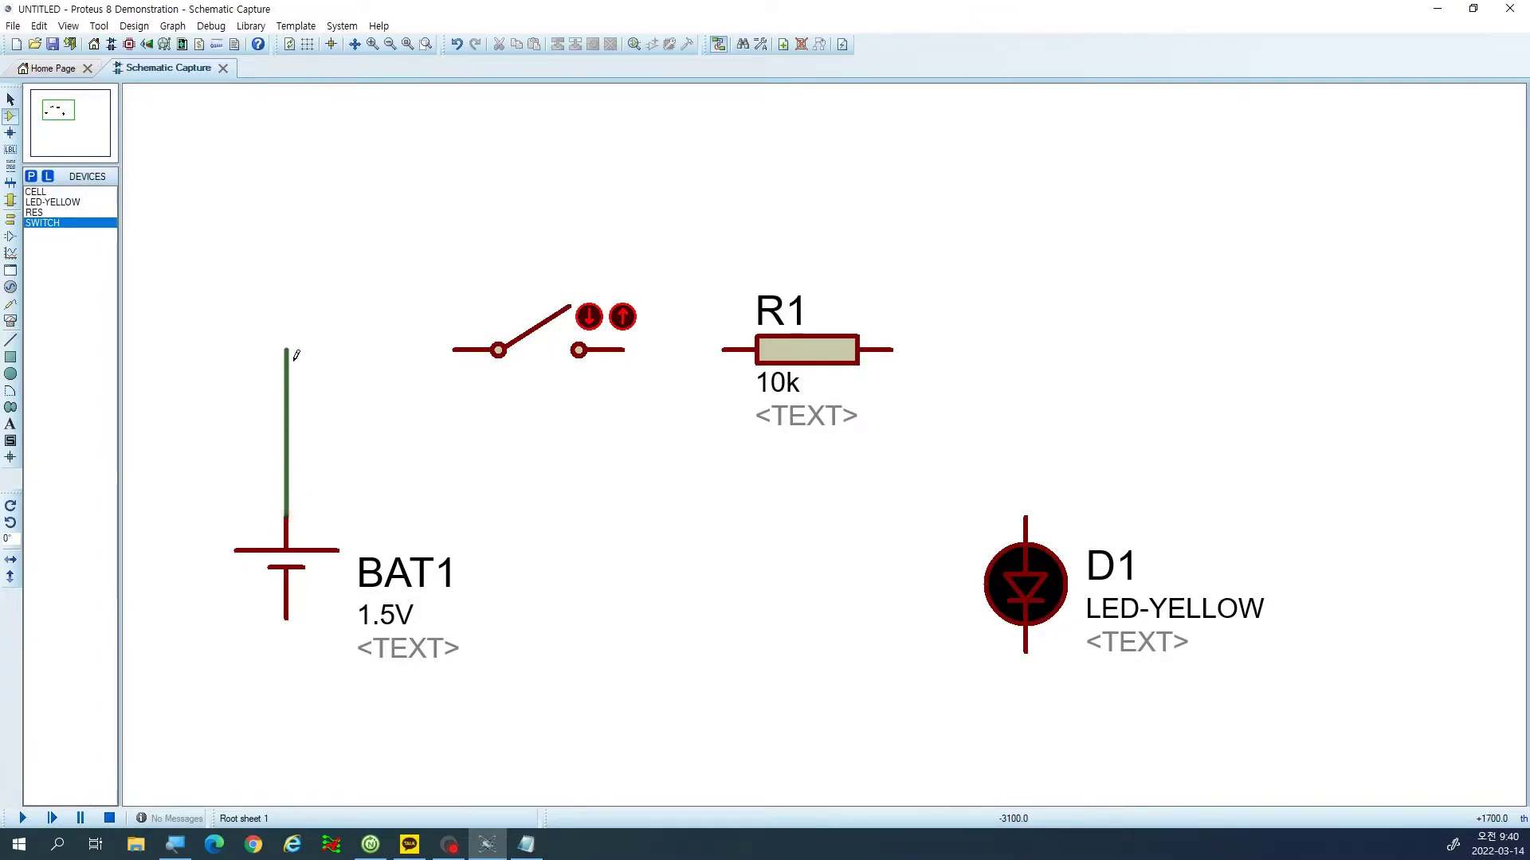
pyautogui.click(454, 349)
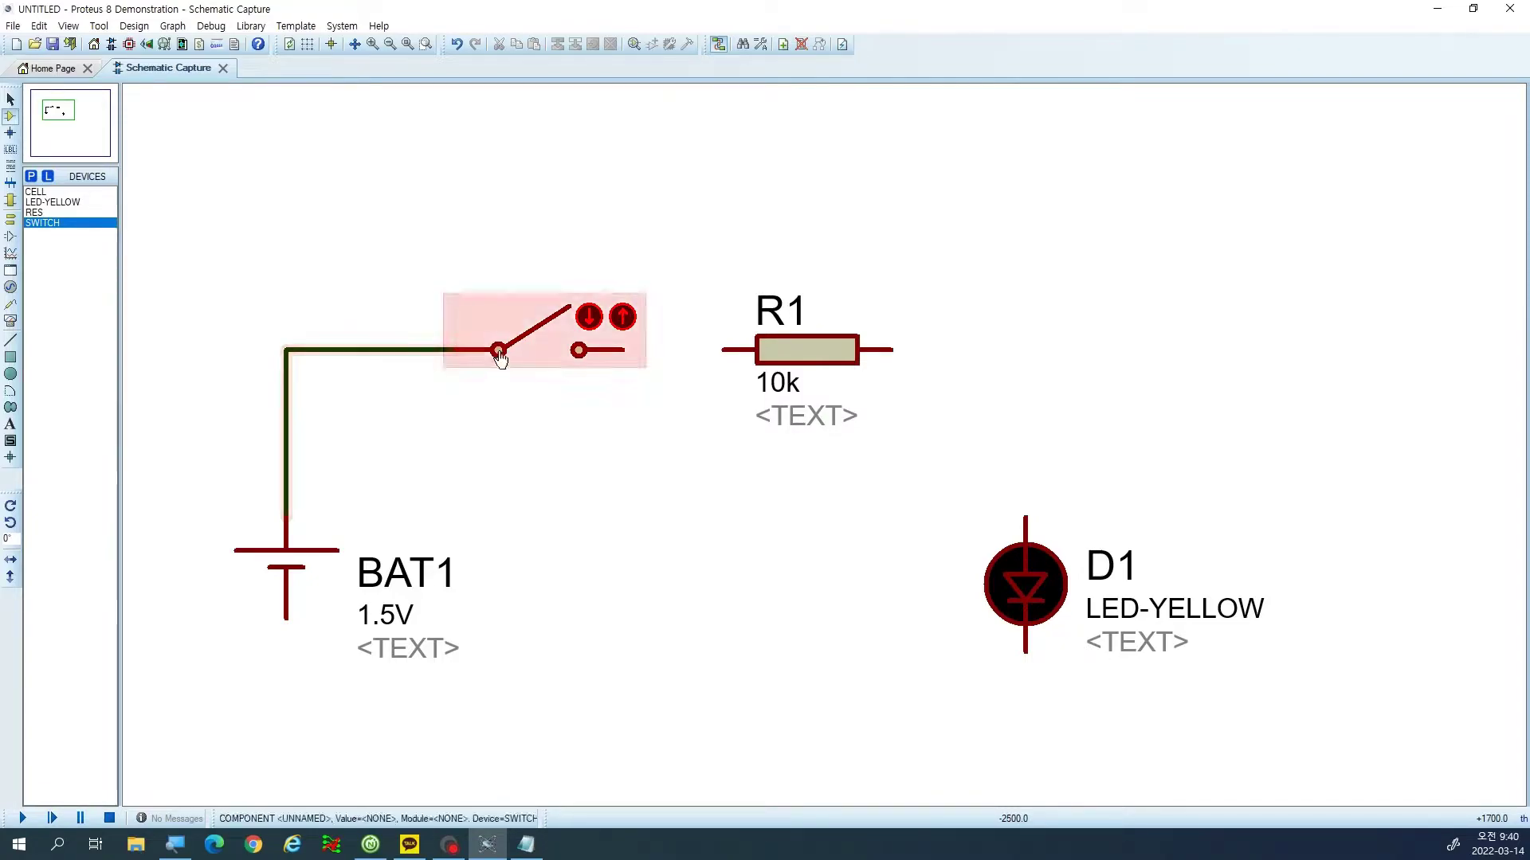
pyautogui.click(629, 349)
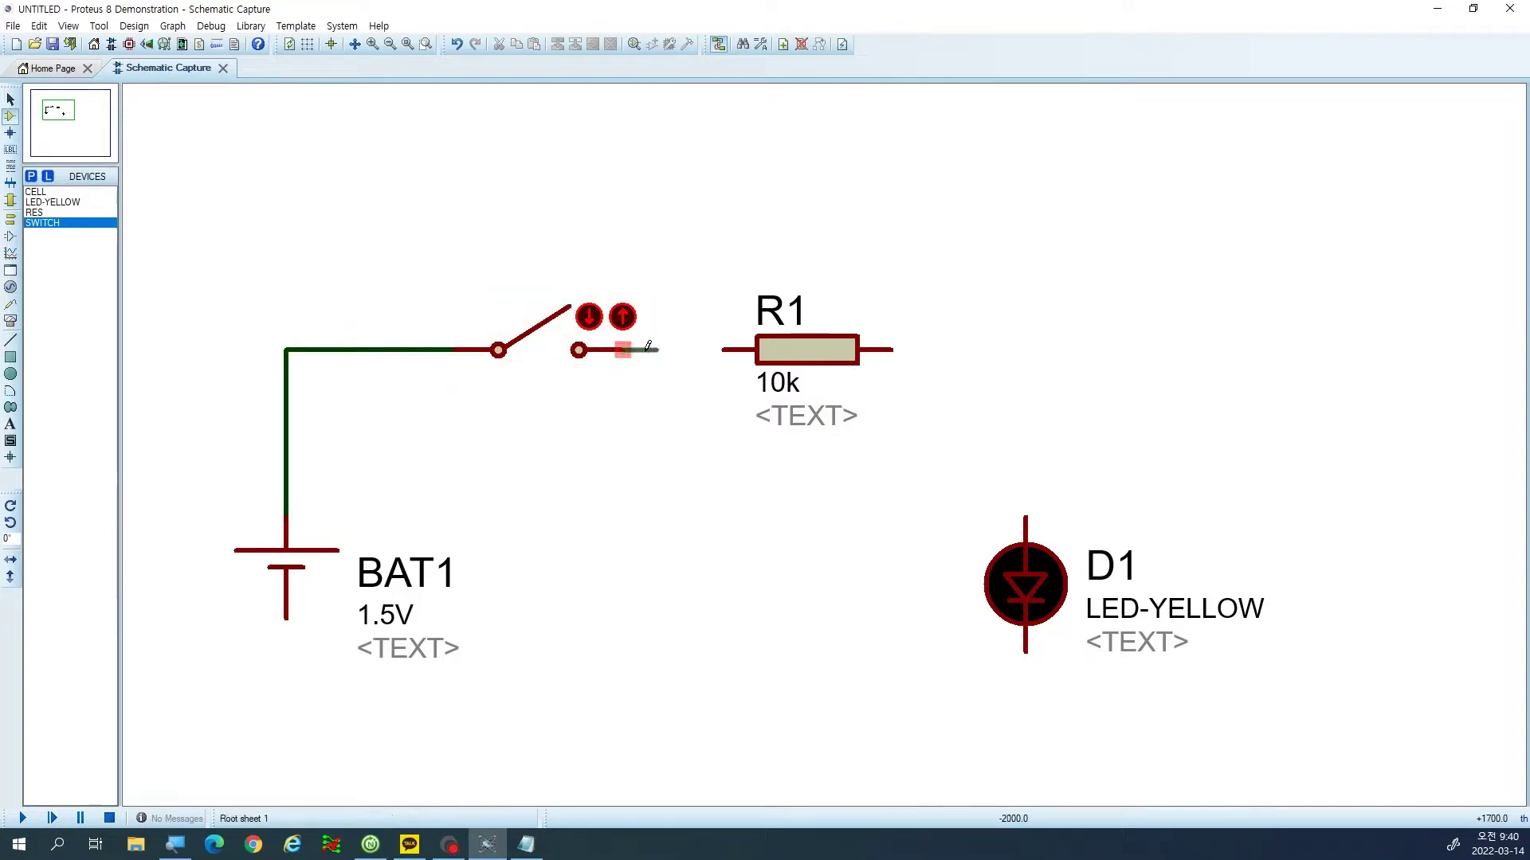
pyautogui.click(718, 349)
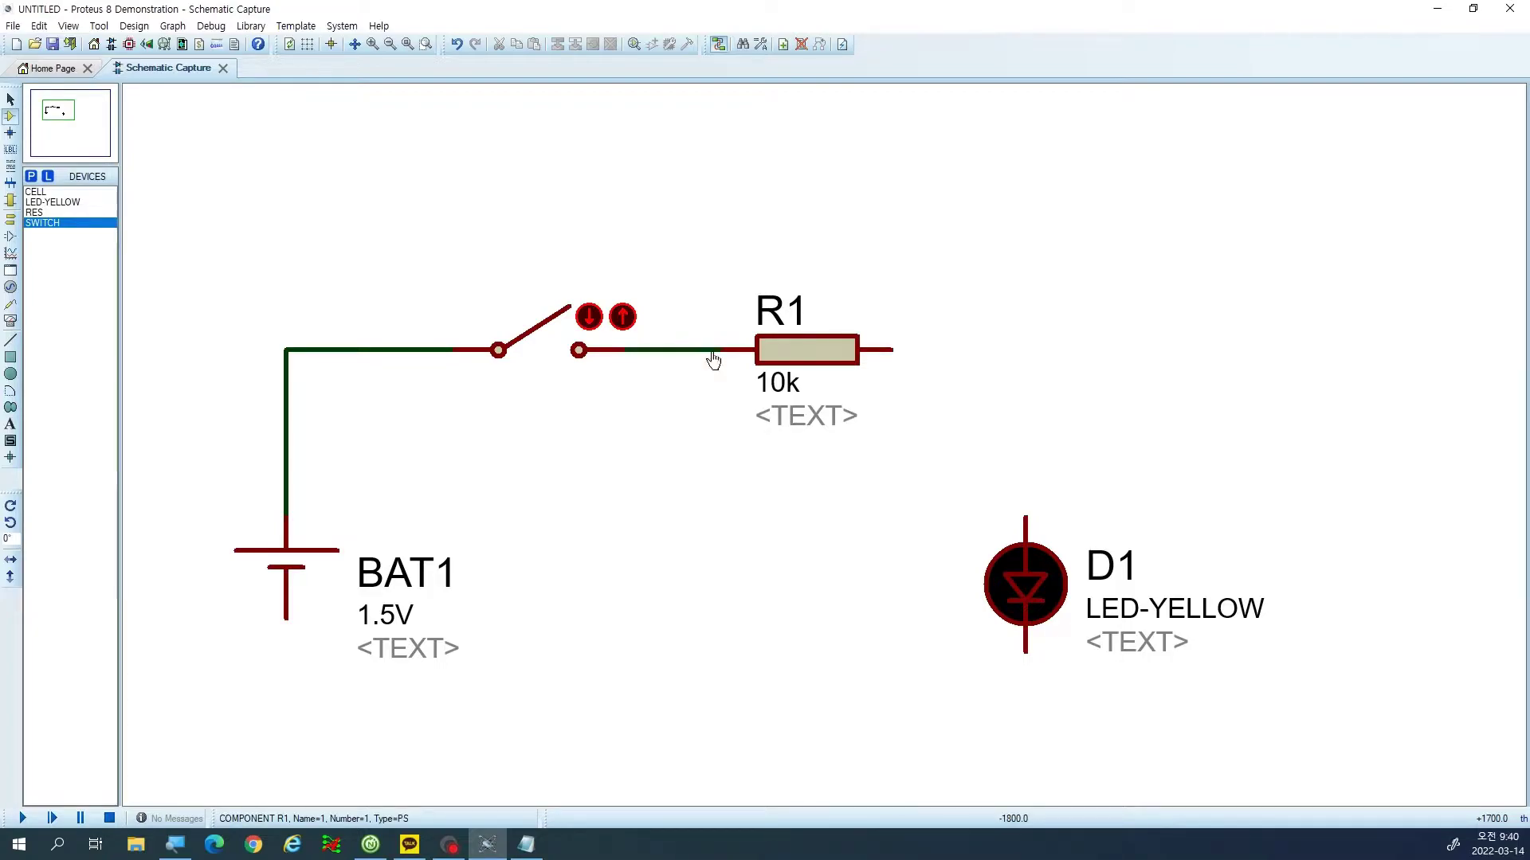
# Wire resistor R1's right pin to the LED's upper pin, and the battery's lower terminal to the LED's lower pin.
pyautogui.click(894, 349)
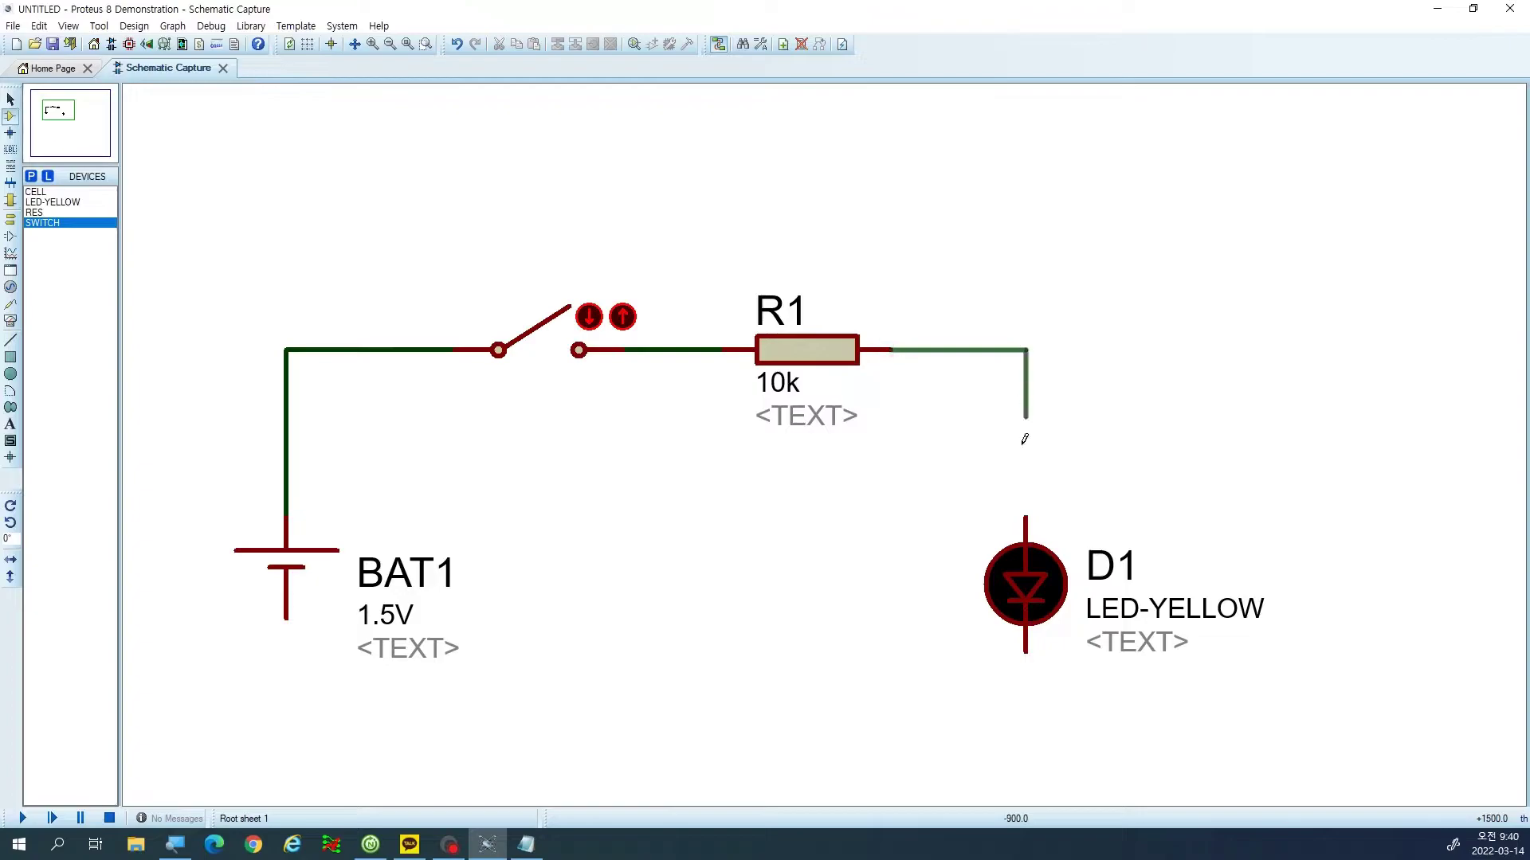
pyautogui.click(1025, 516)
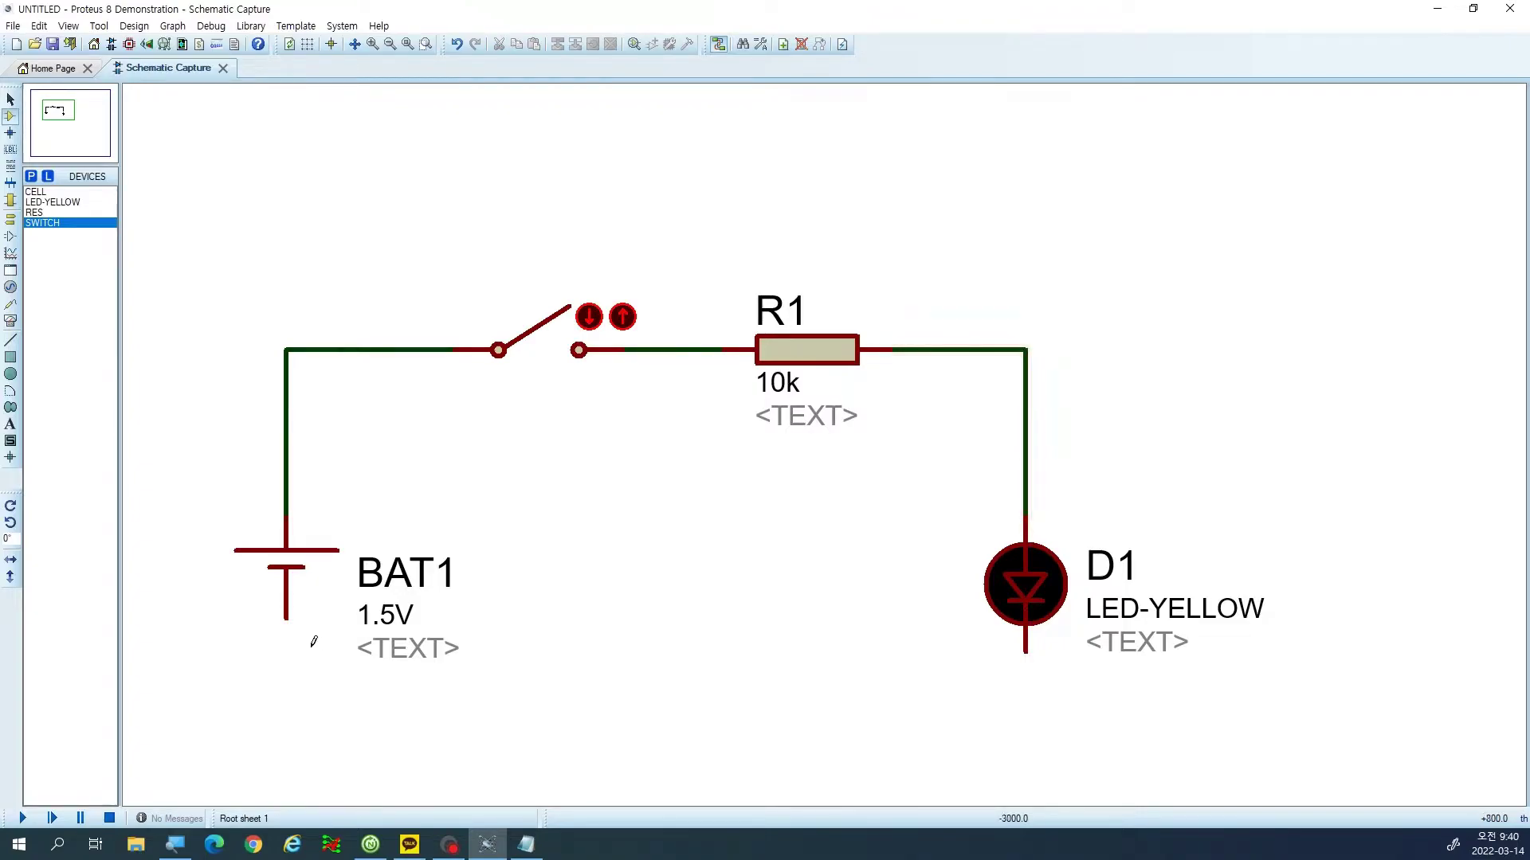
pyautogui.click(286, 618)
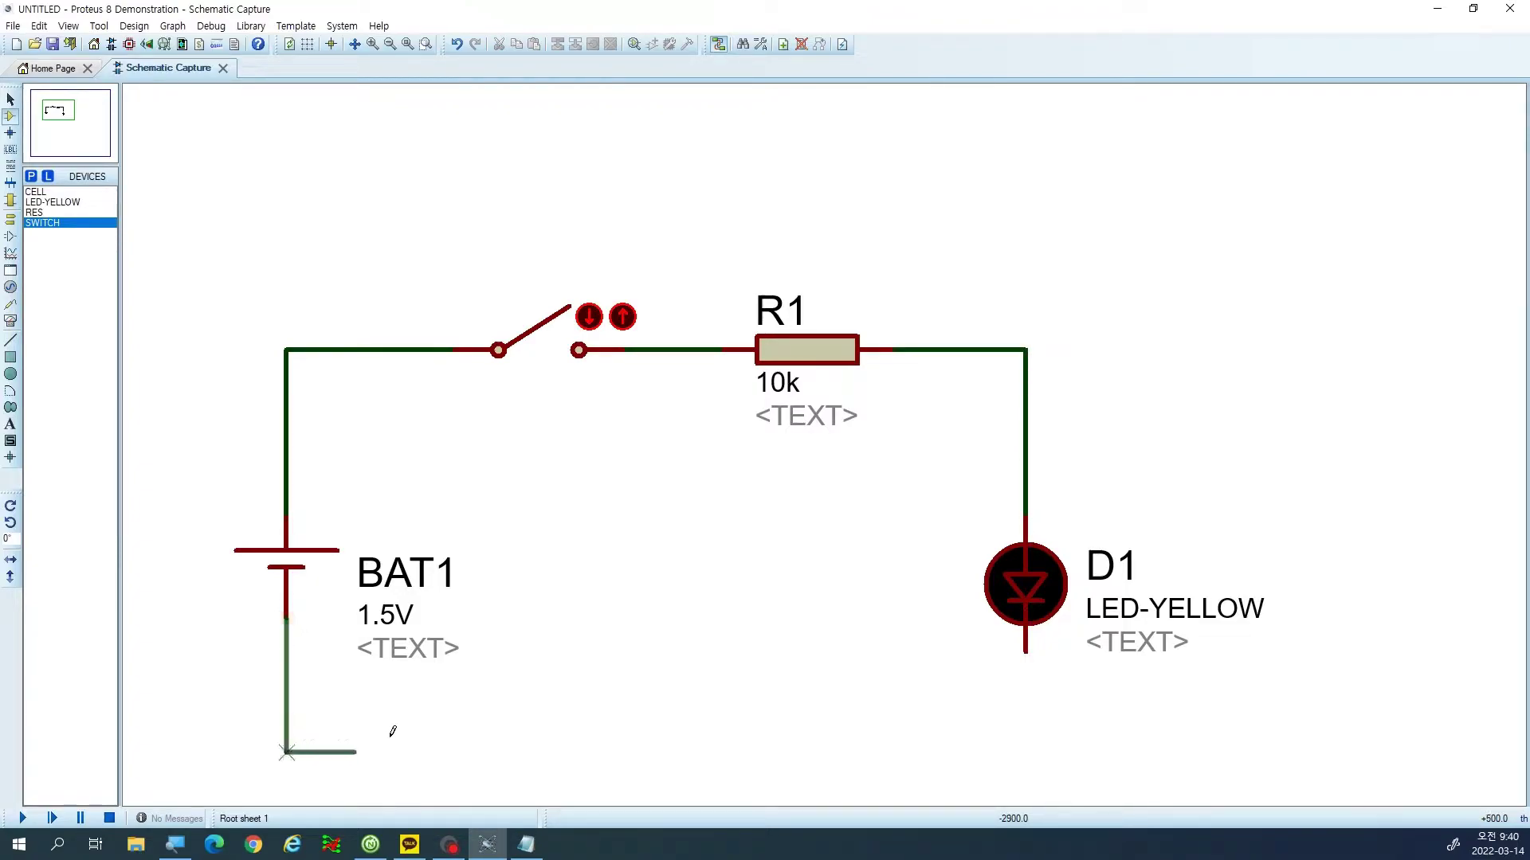
pyautogui.click(1031, 666)
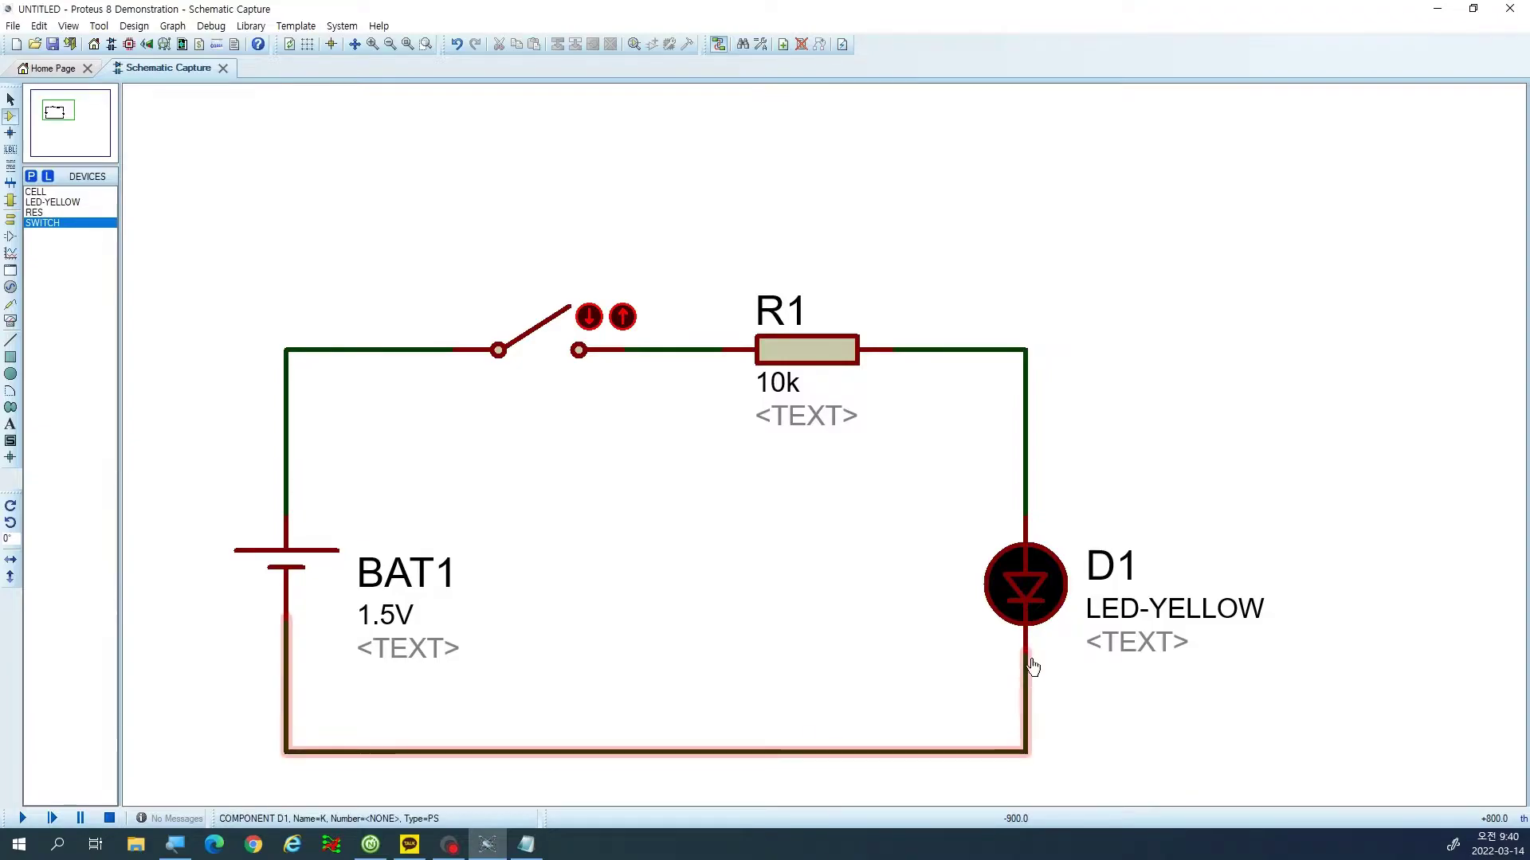
# Move the switch slightly left along its wire, away from resistor R1, and deselect it.
pyautogui.click(56, 107)
pyautogui.moveTo(56, 108); pyautogui.dragTo(61, 119)
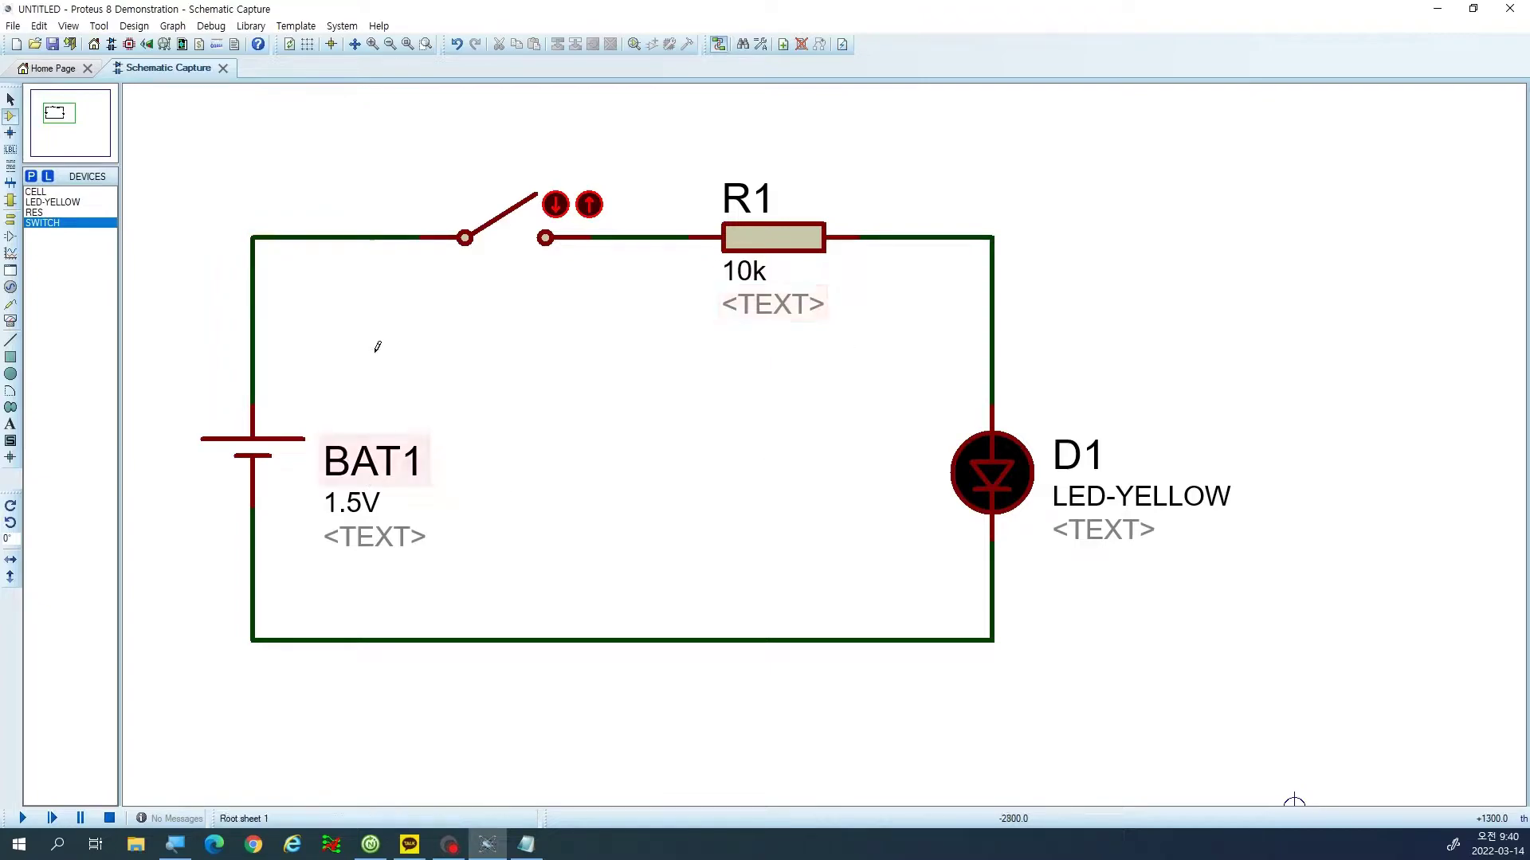
pyautogui.moveTo(655, 339); pyautogui.dragTo(387, 170)
pyautogui.moveTo(513, 233); pyautogui.dragTo(479, 233)
pyautogui.click(586, 381)
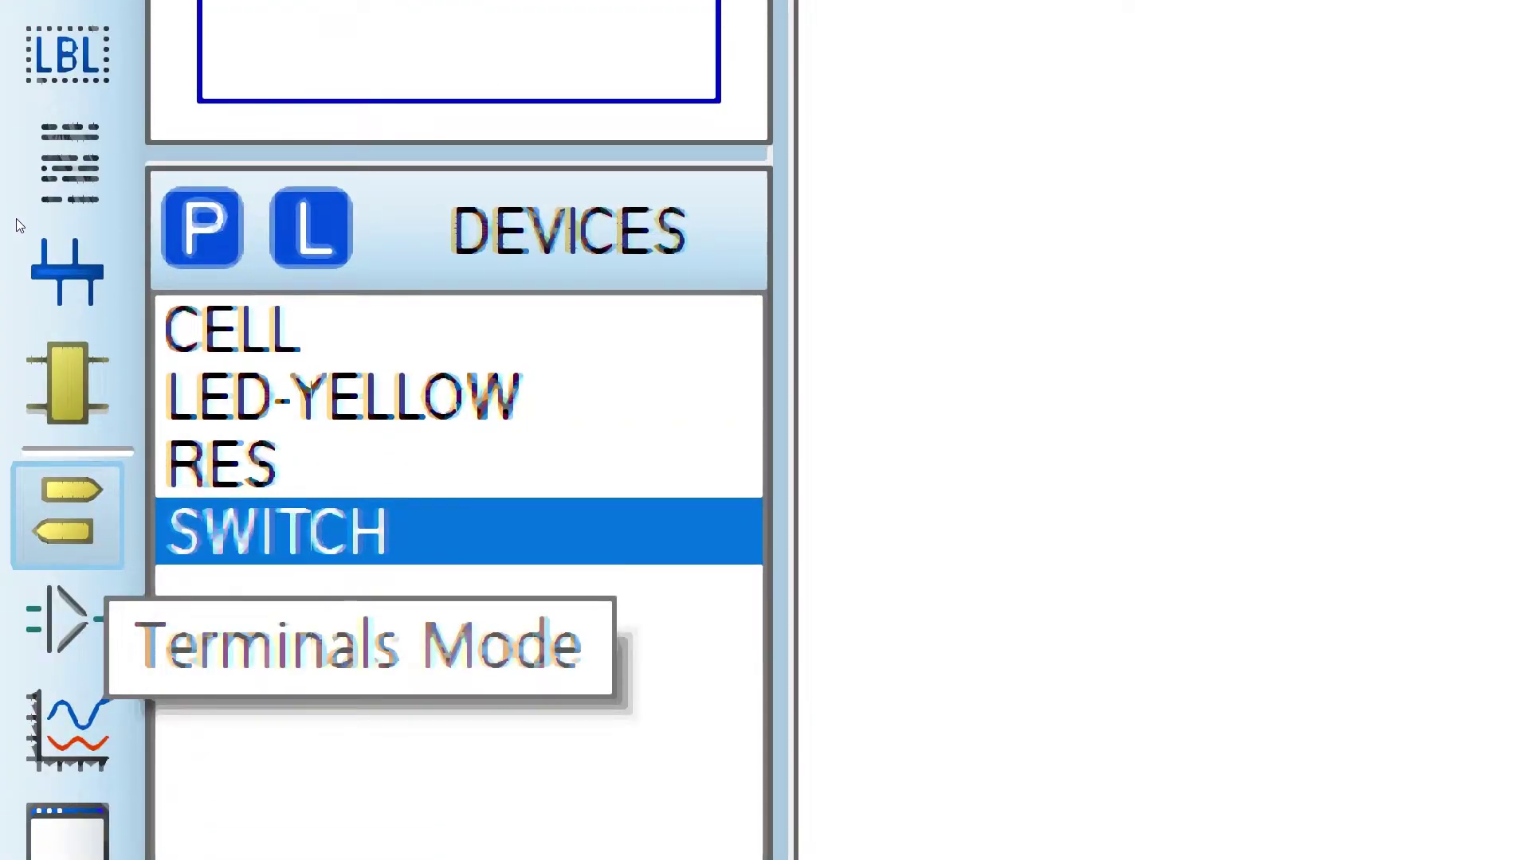
# Place a GROUND terminal below the circuit's lower-left corner and wire it to that corner.
pyautogui.click(68, 517)
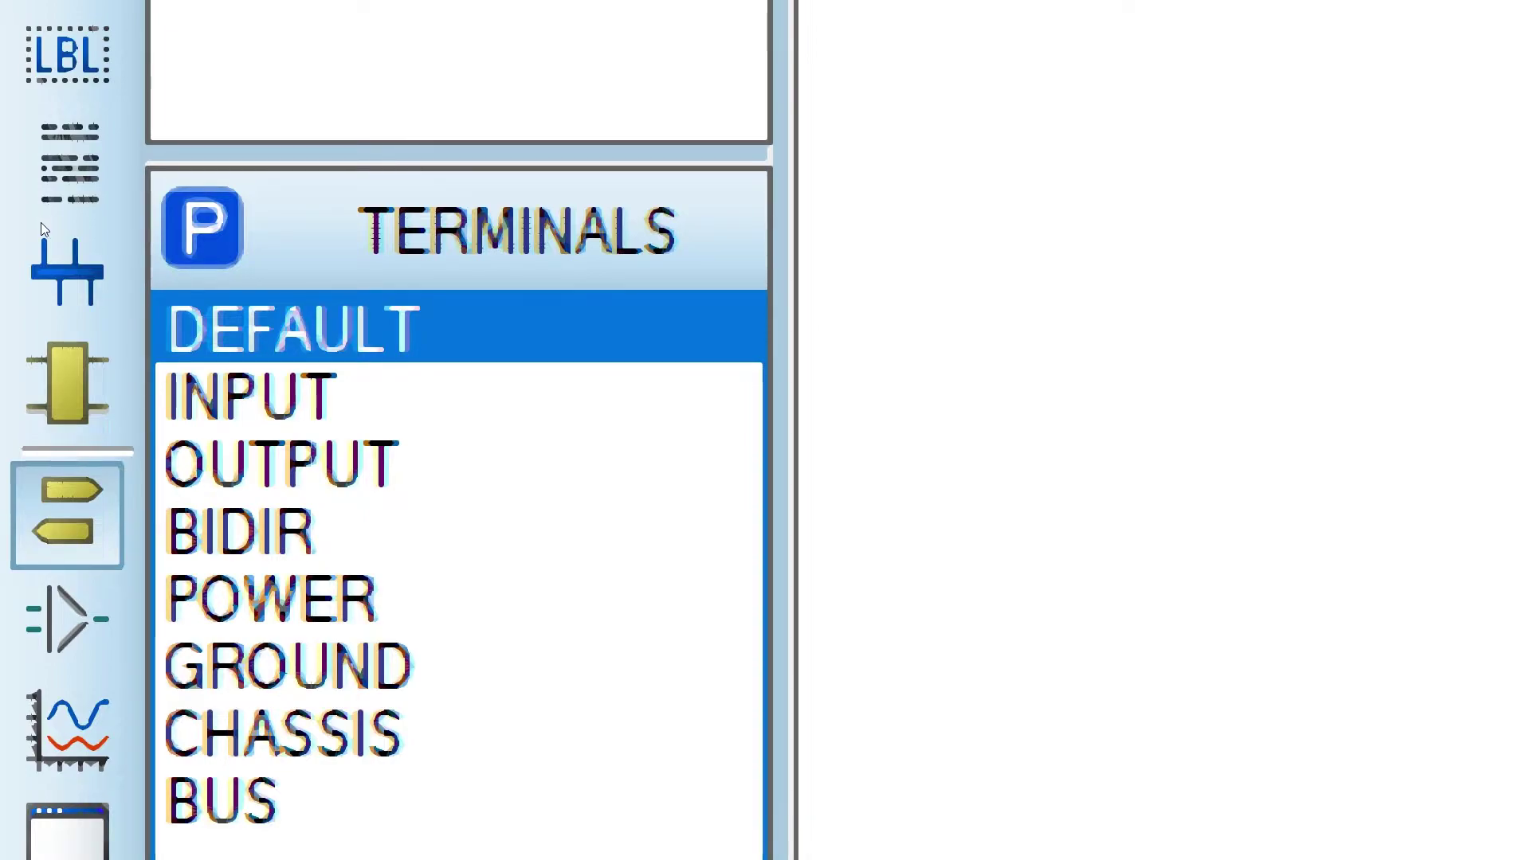
pyautogui.click(352, 666)
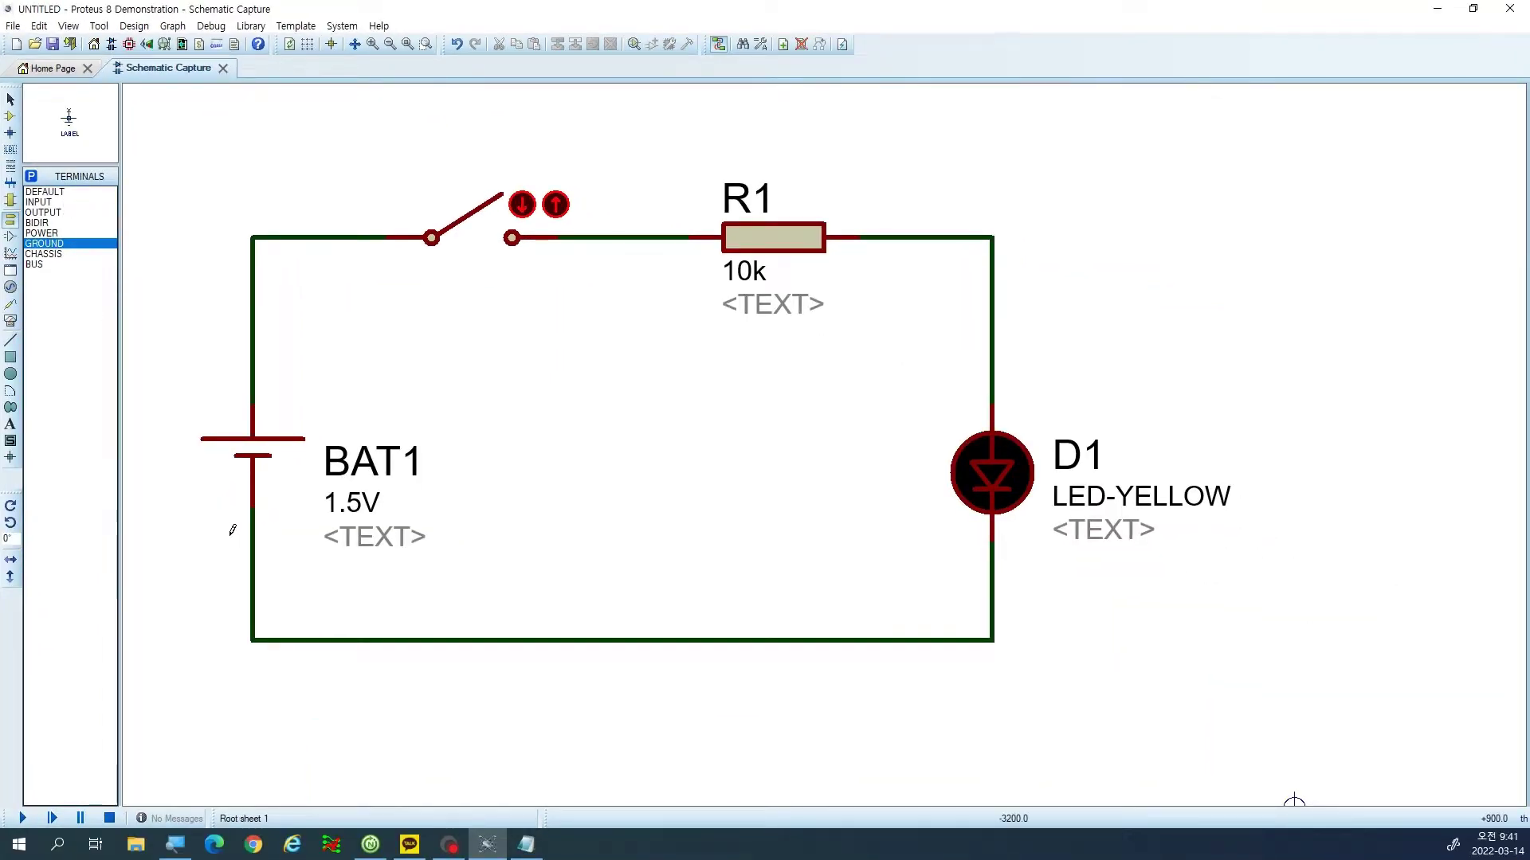
pyautogui.click(253, 705)
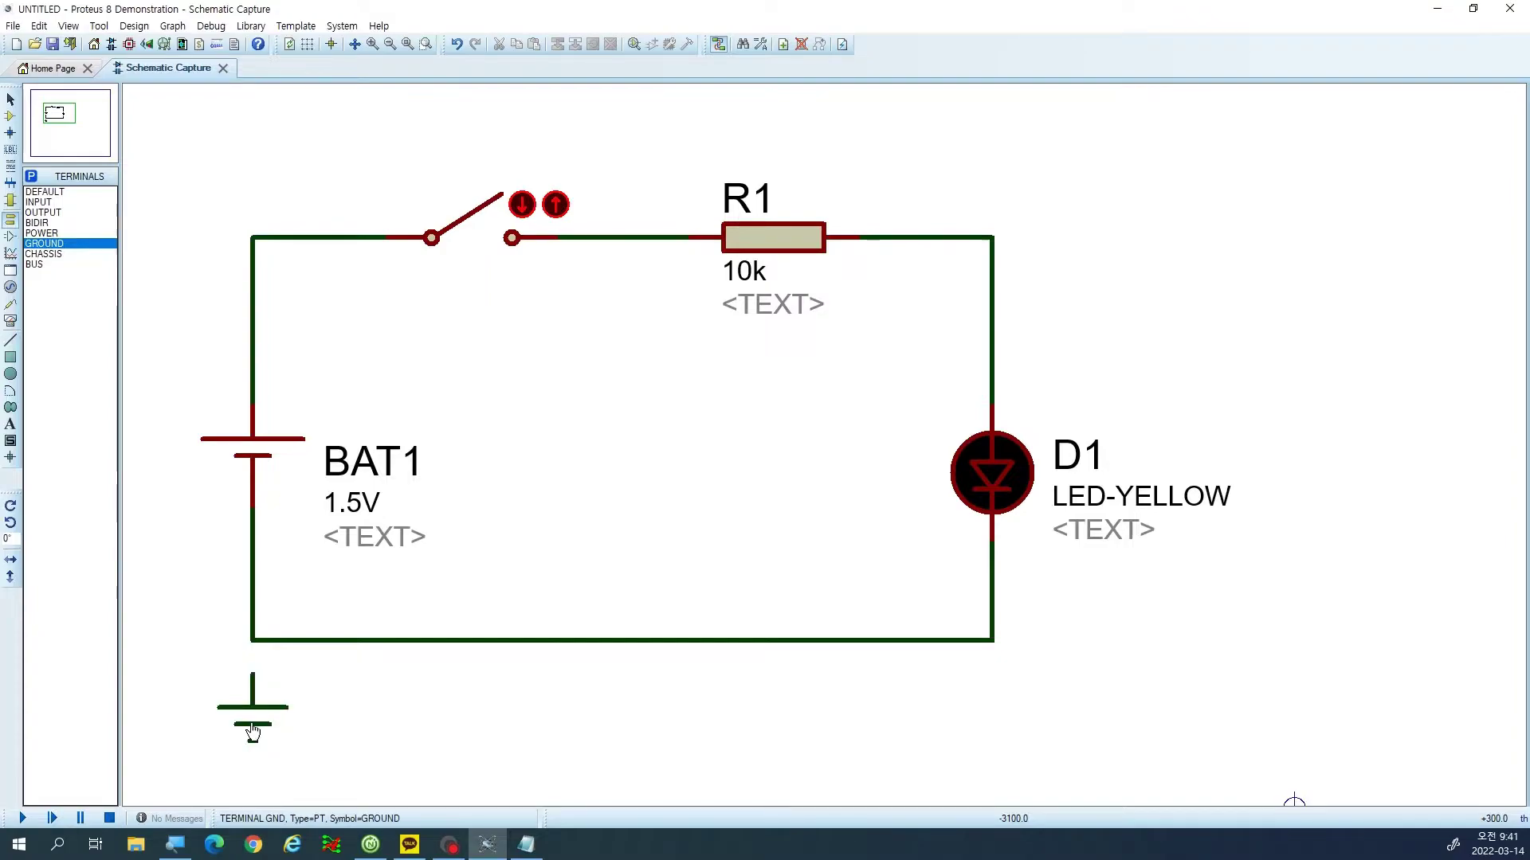
pyautogui.click(254, 660)
pyautogui.click(253, 641)
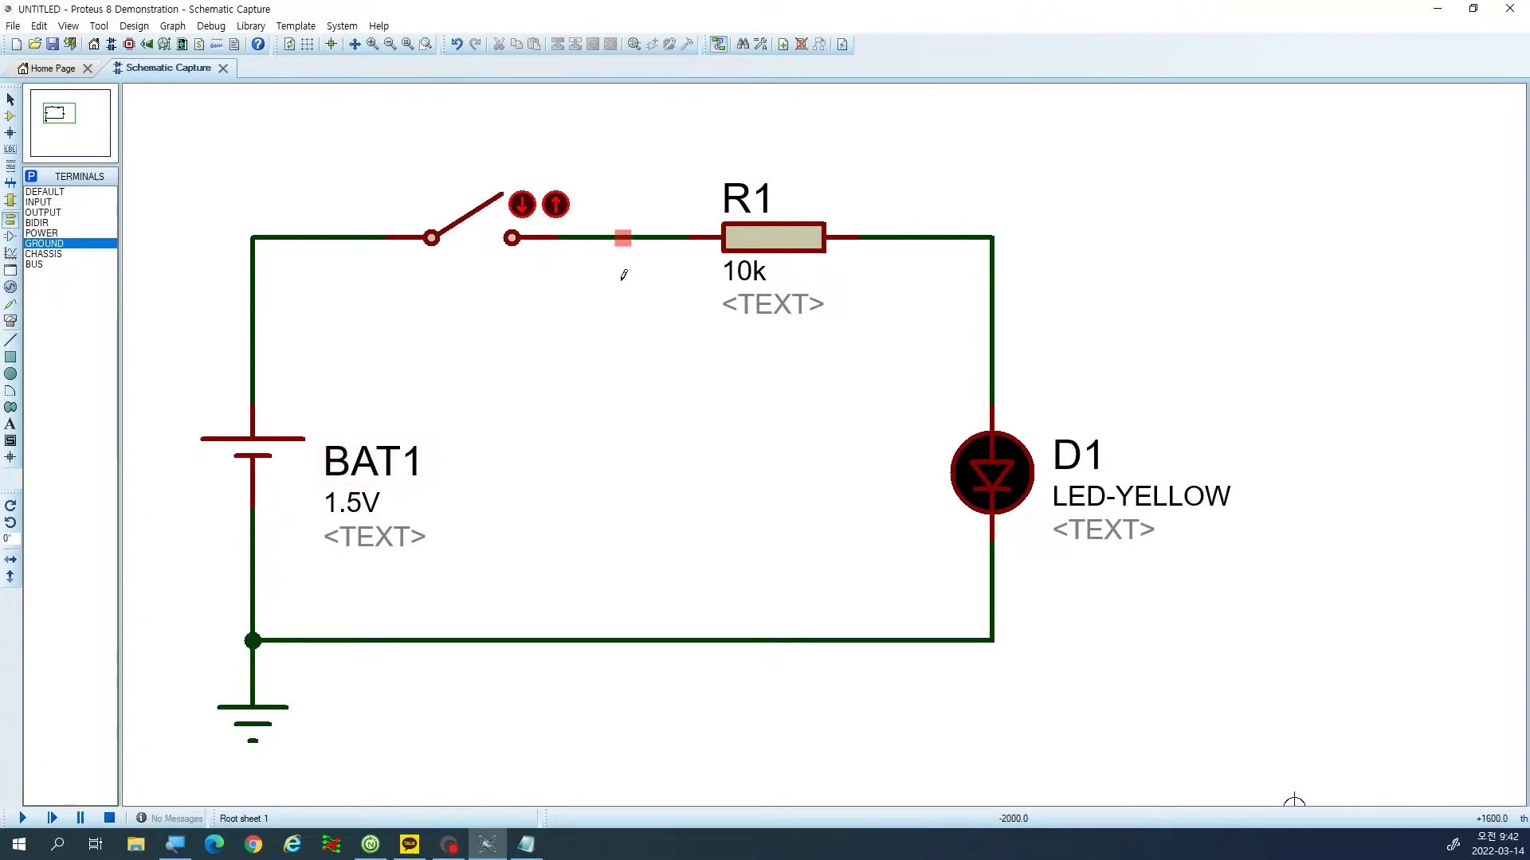
# Set the value of battery BAT1 to 5V.
pyautogui.click(473, 216)
pyautogui.click(483, 231)
pyautogui.doubleClick(333, 519)
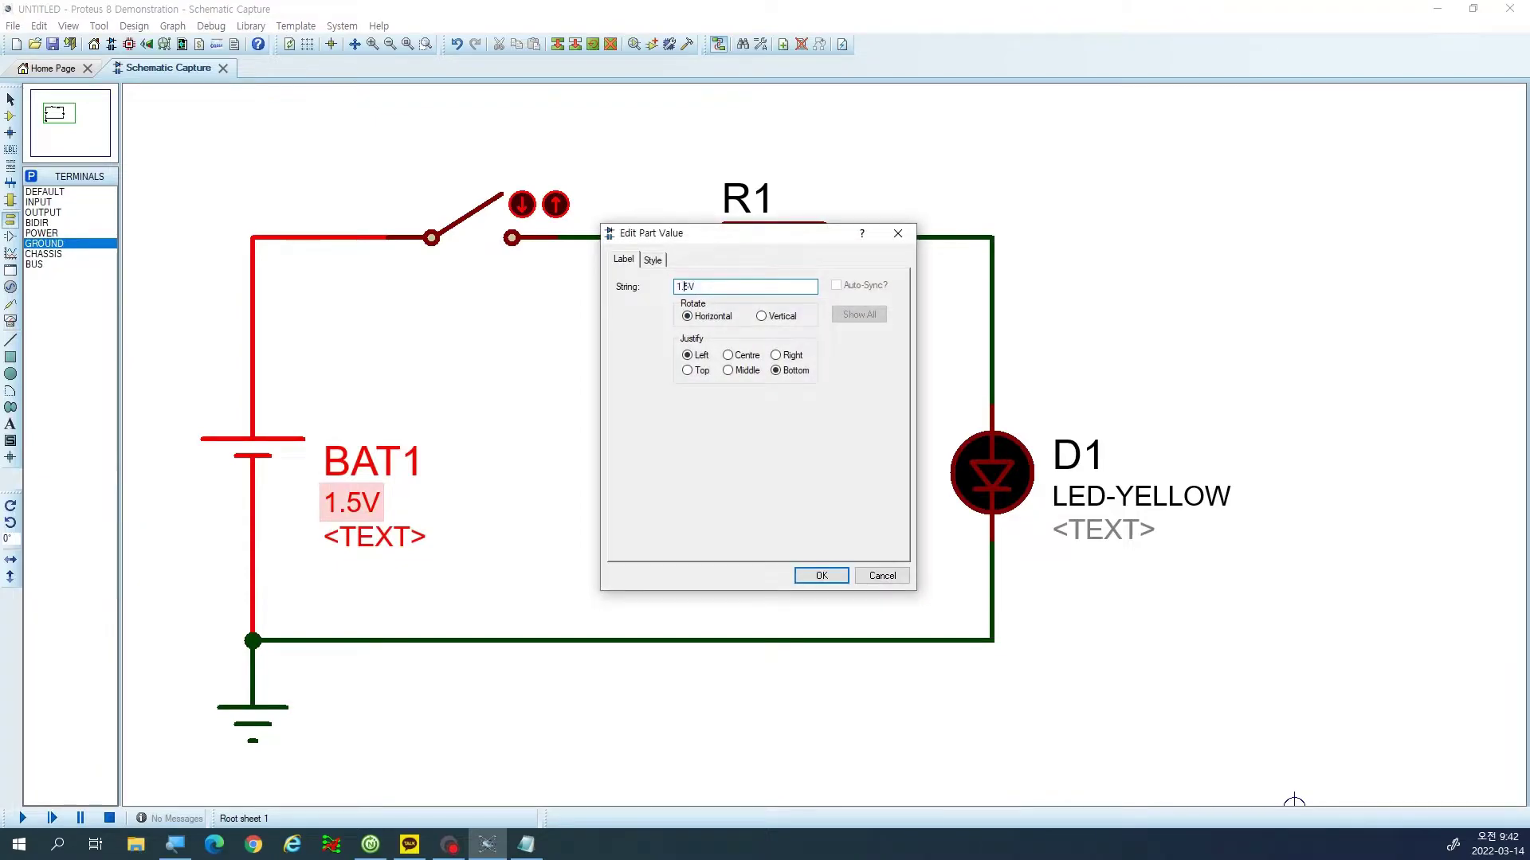
pyautogui.press('Delete')
pyautogui.press('Return')
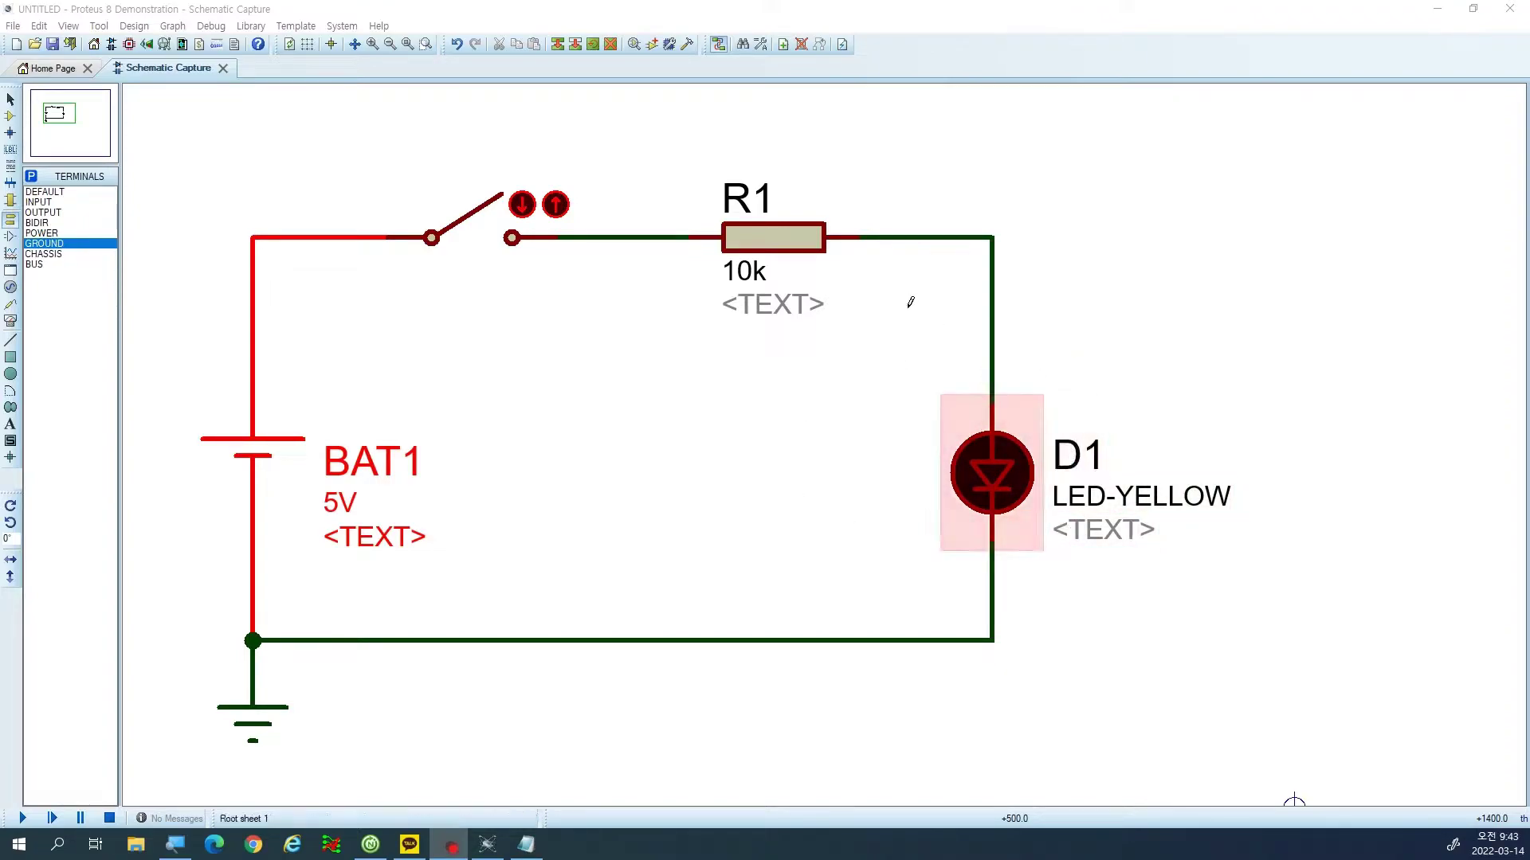
# Set the value of resistor R1 to 200.
pyautogui.click(728, 278)
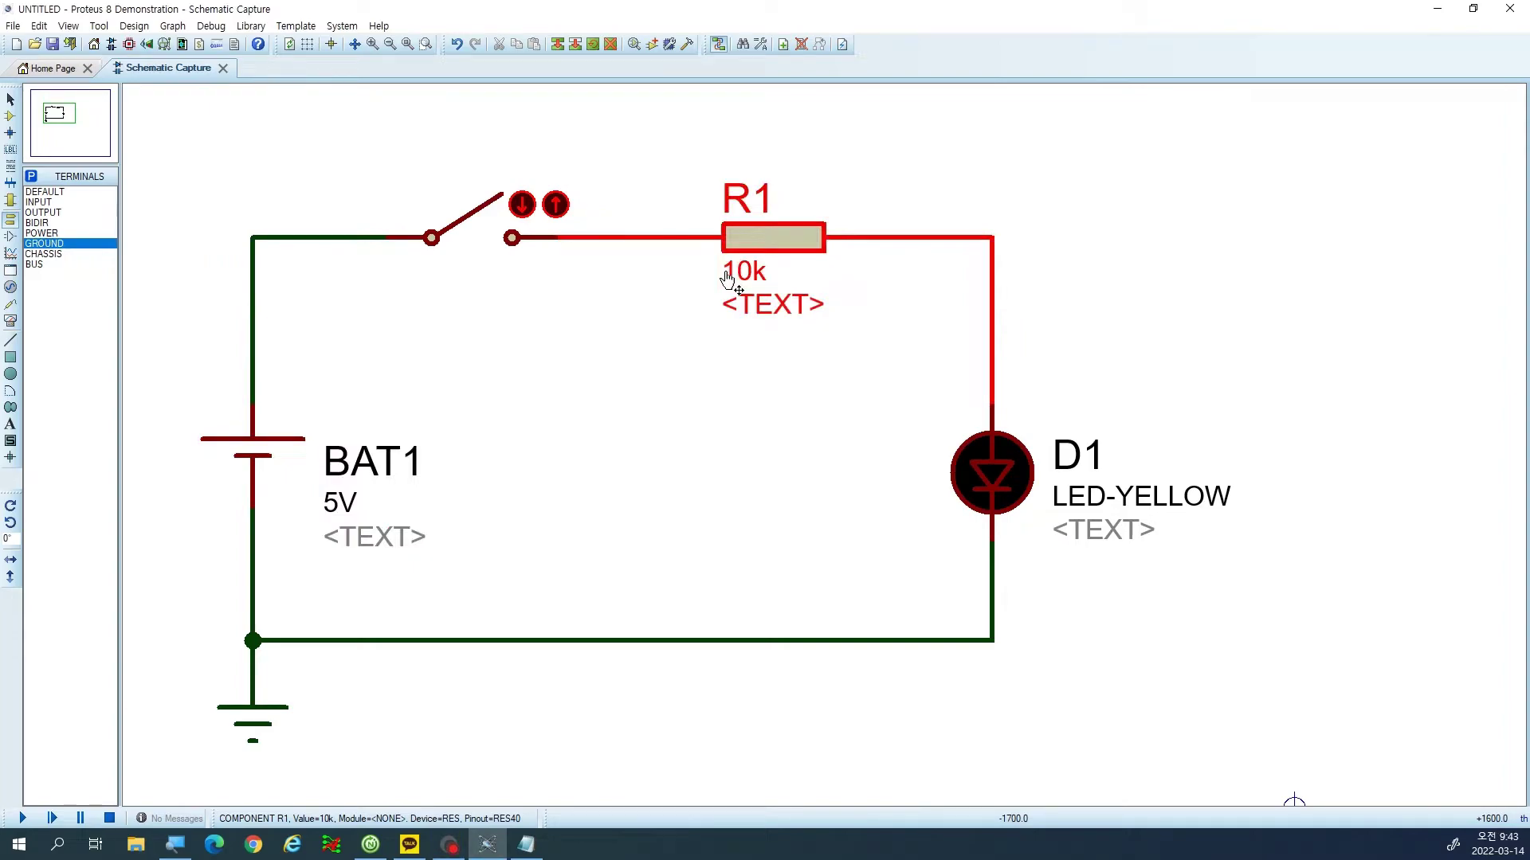
pyautogui.doubleClick(728, 277)
pyautogui.write('200')
pyautogui.press('Return')
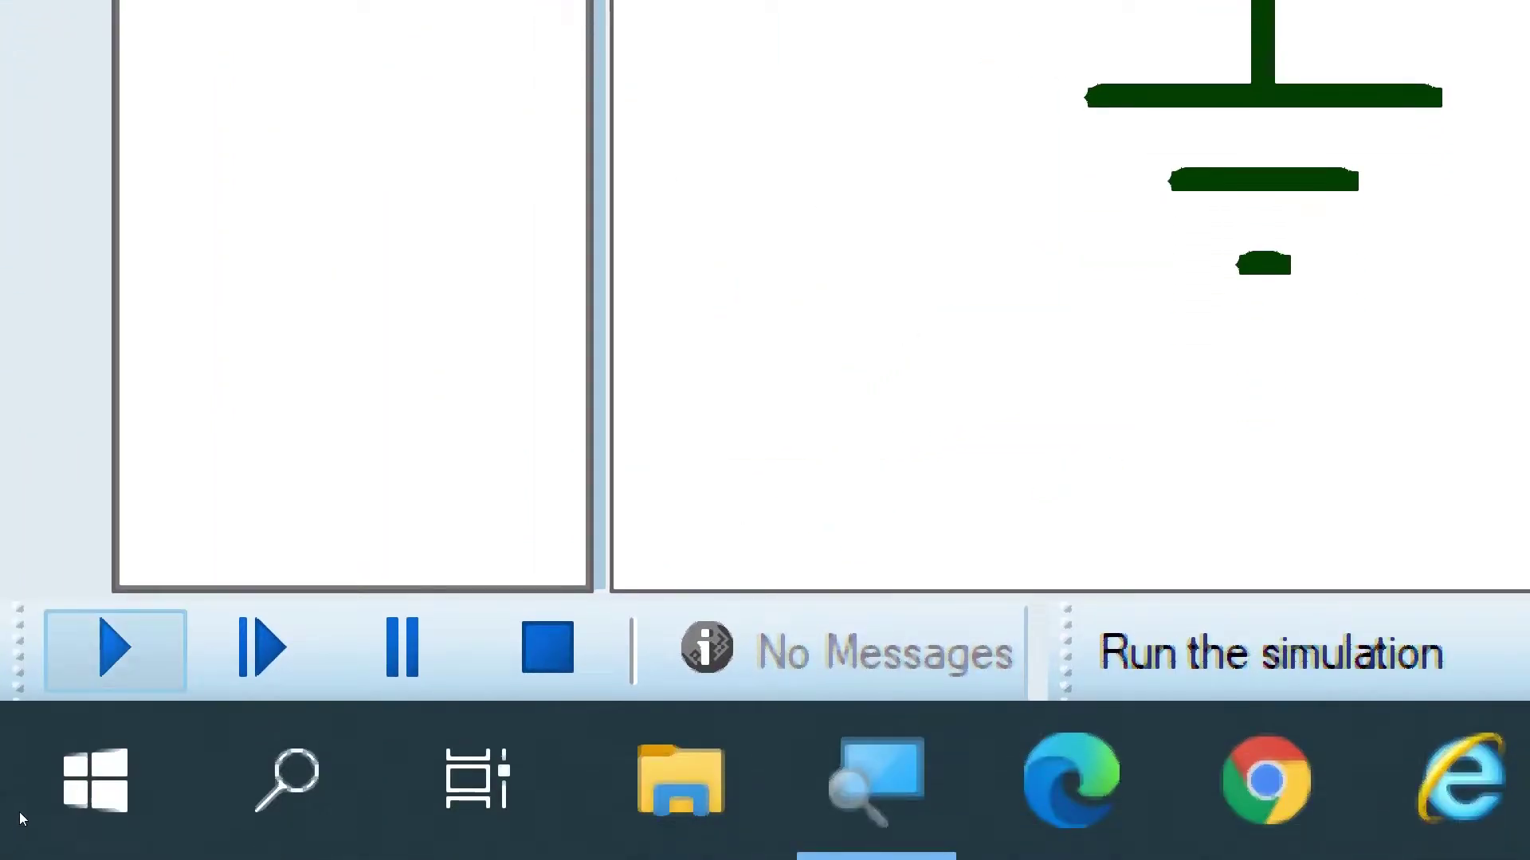
# Run the simulation and close and reopen the switch twice to test the LED.
pyautogui.press('F12')
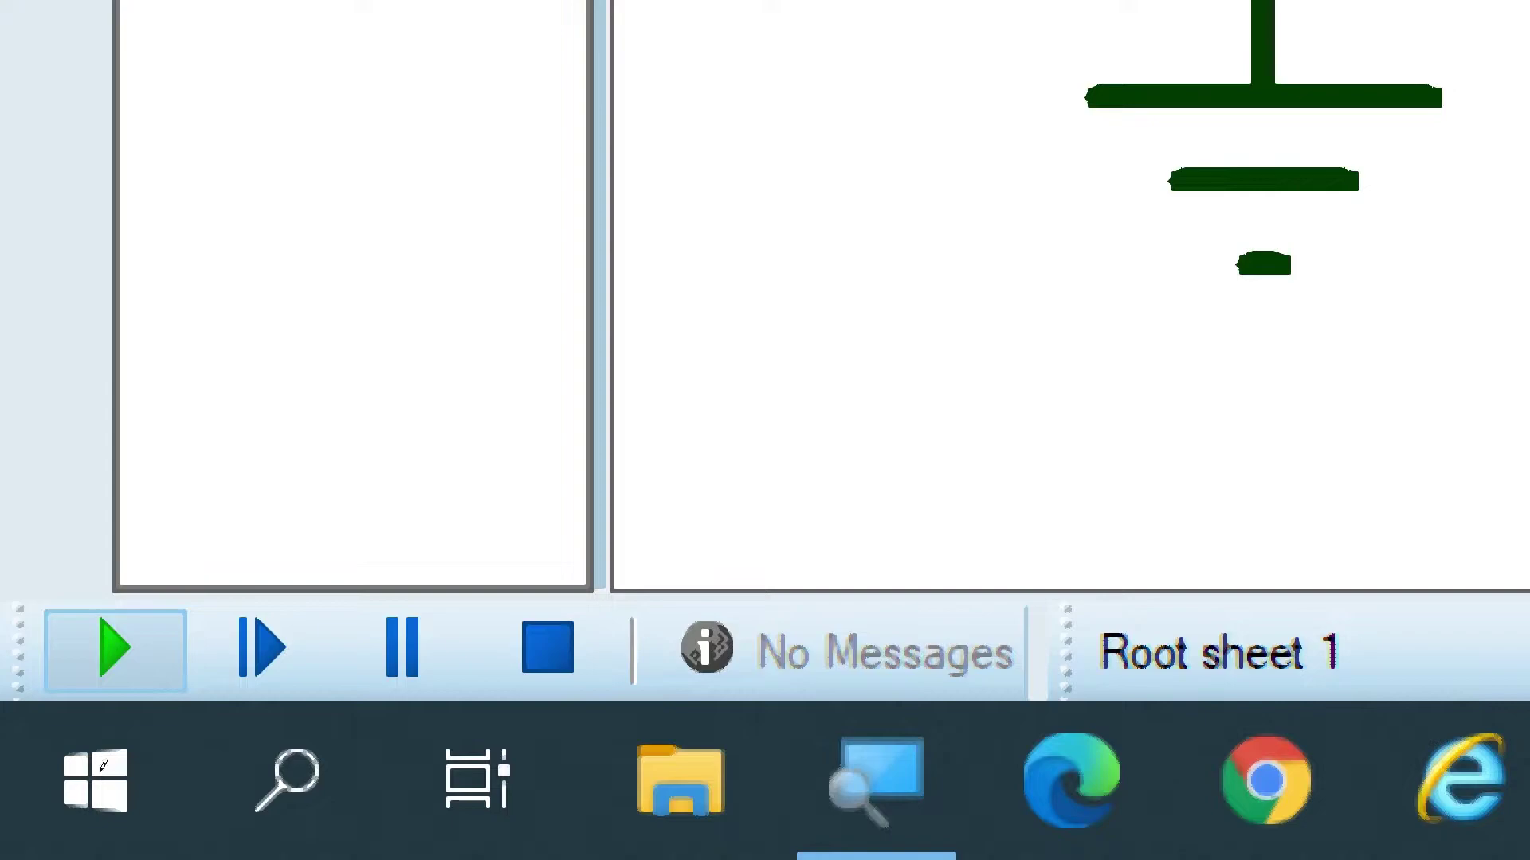
pyautogui.press('super')
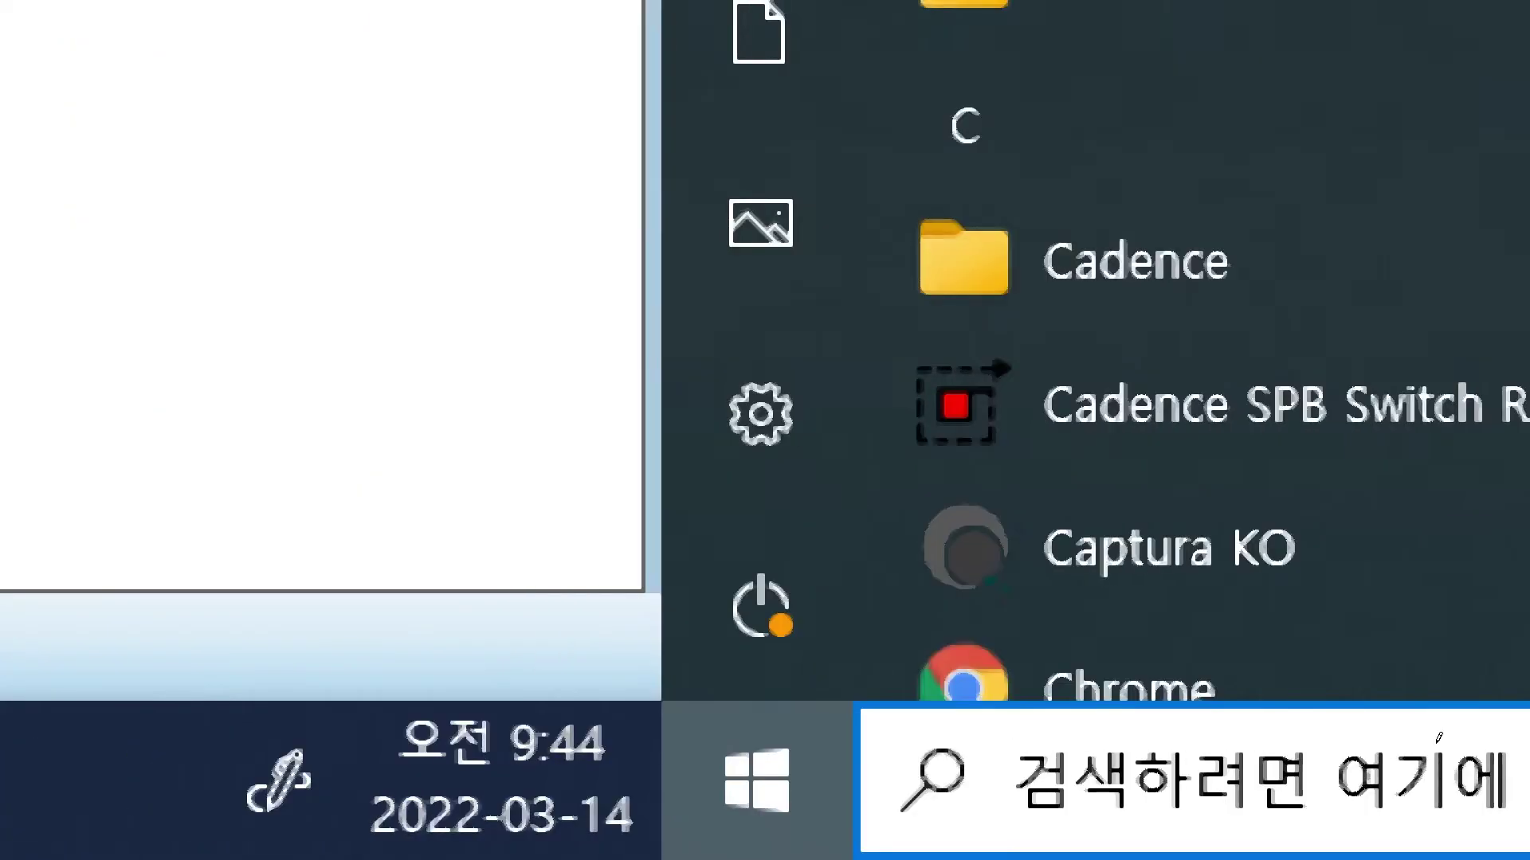
pyautogui.press('Escape')
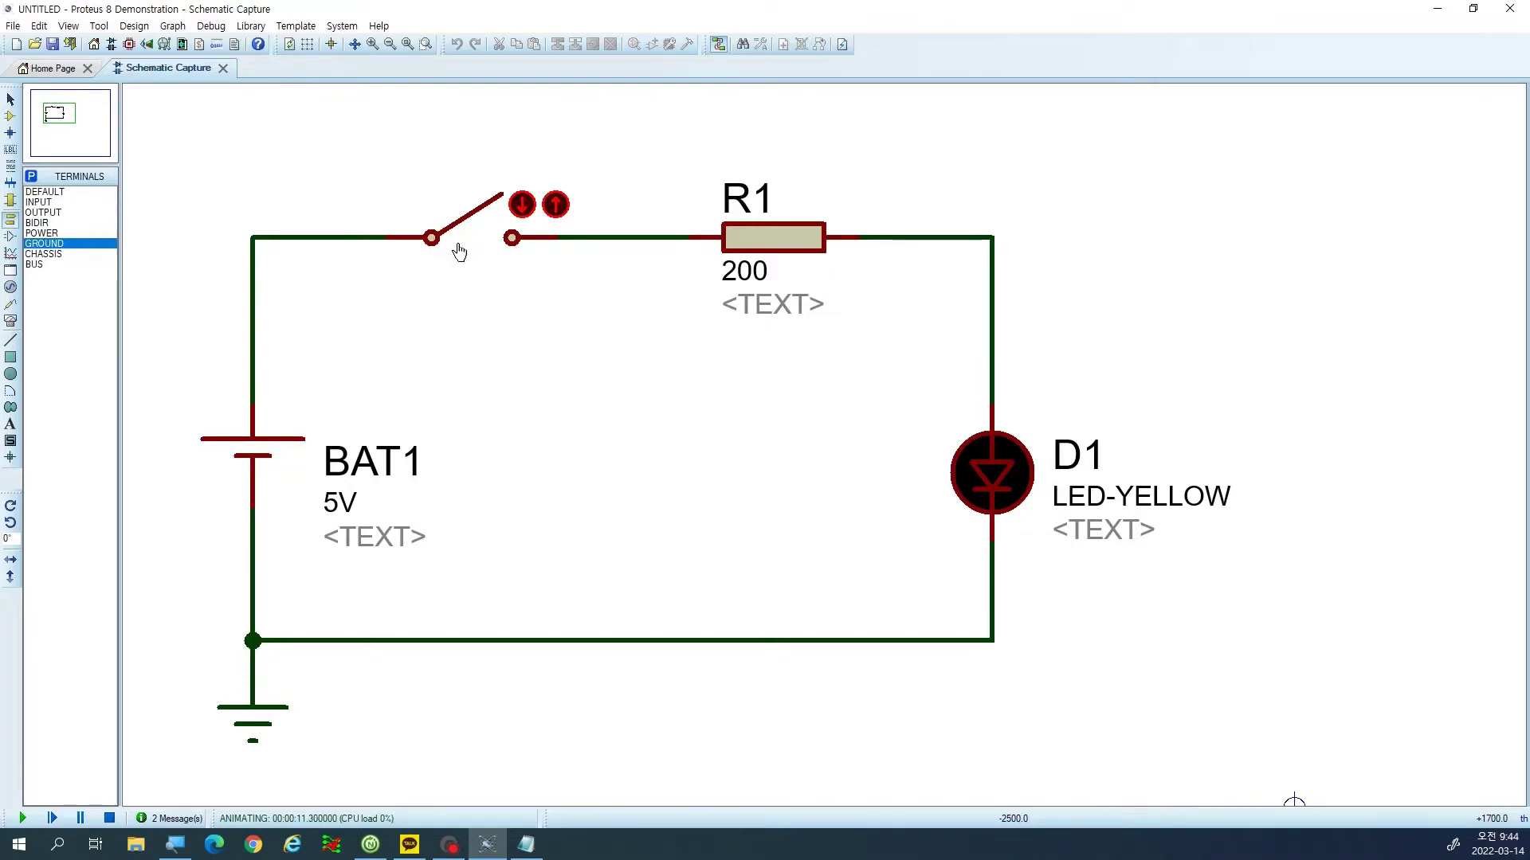
pyautogui.click(458, 251)
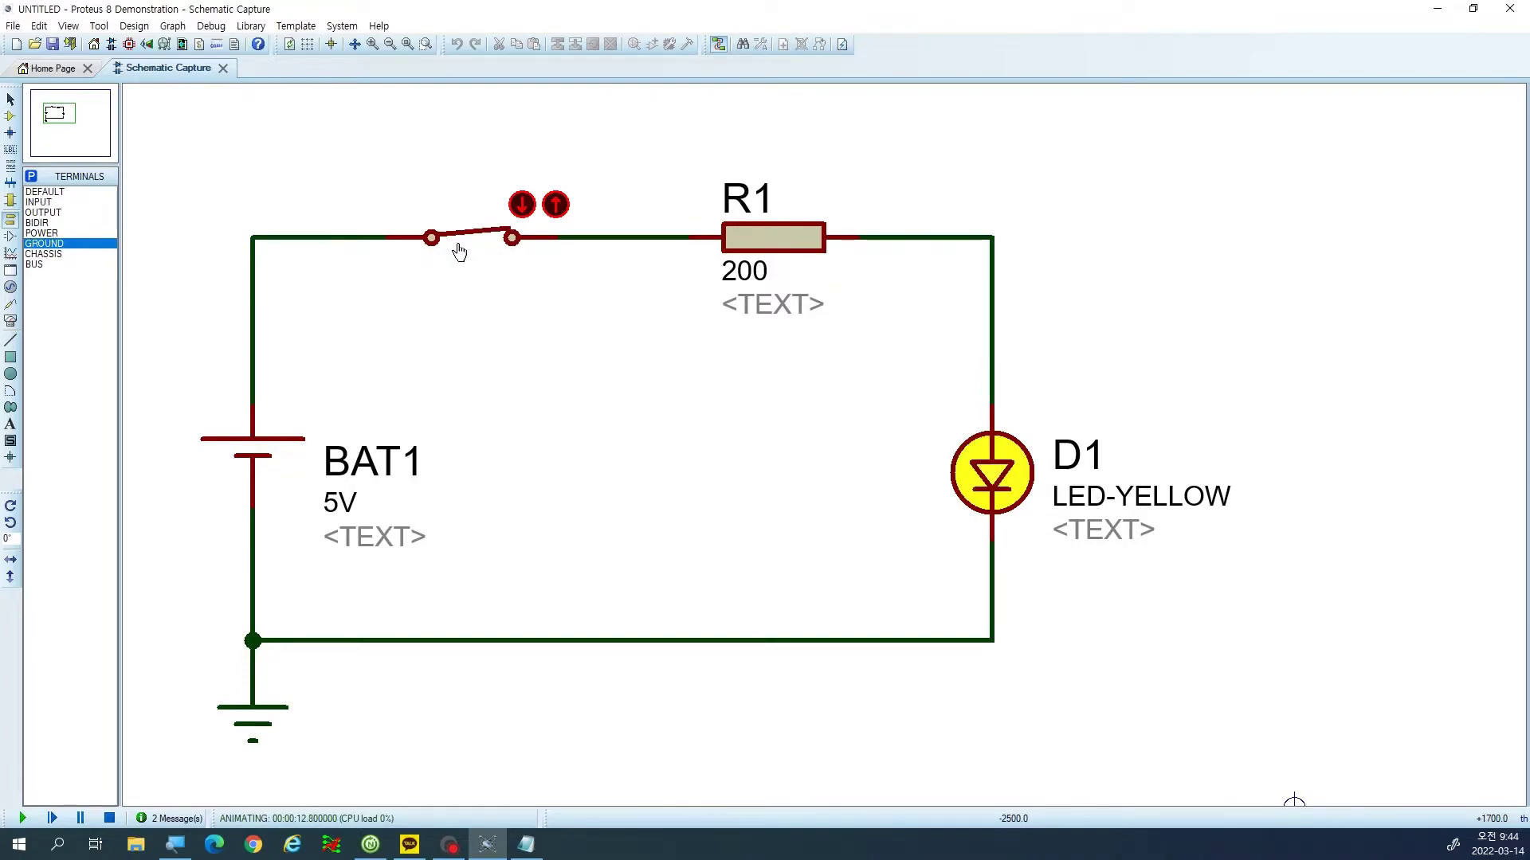
pyautogui.click(459, 252)
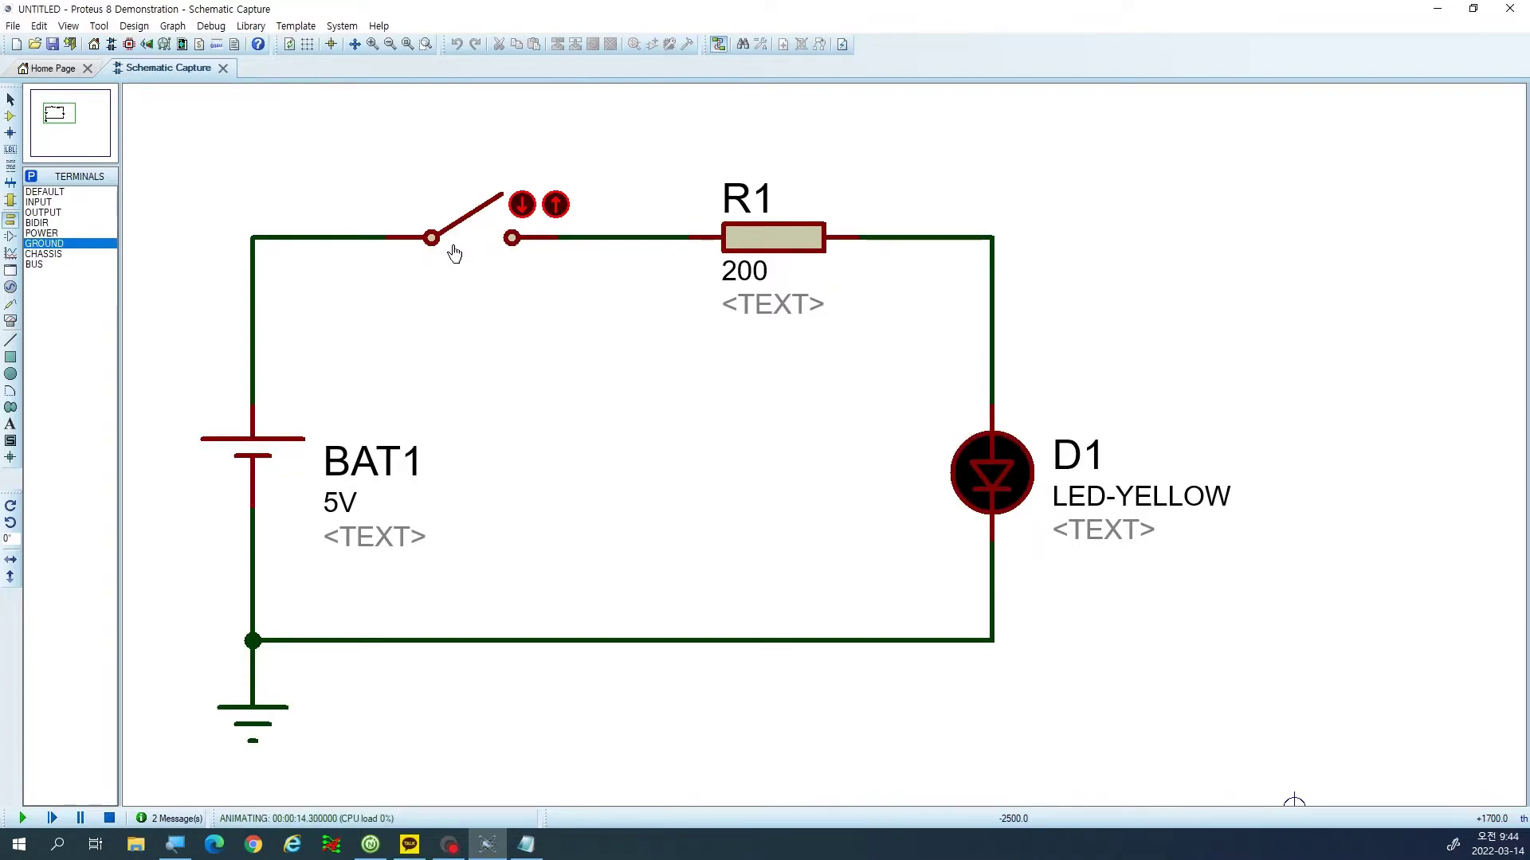
pyautogui.click(453, 254)
pyautogui.click(453, 253)
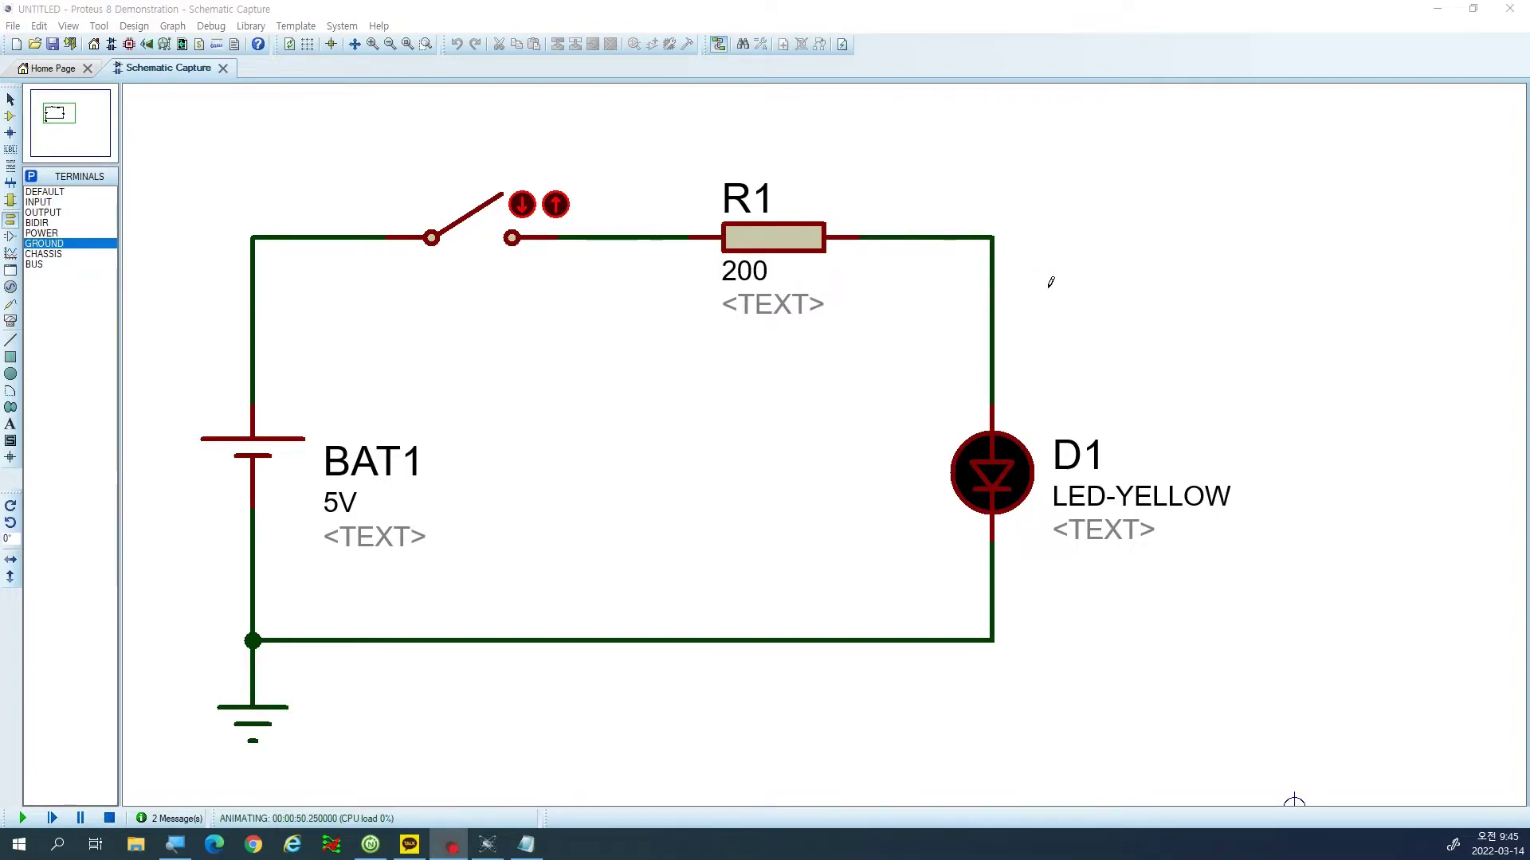
# Stop the running simulation with the whole circuit in view.
pyautogui.press('F7')
pyautogui.moveTo(57, 116); pyautogui.dragTo(64, 112)
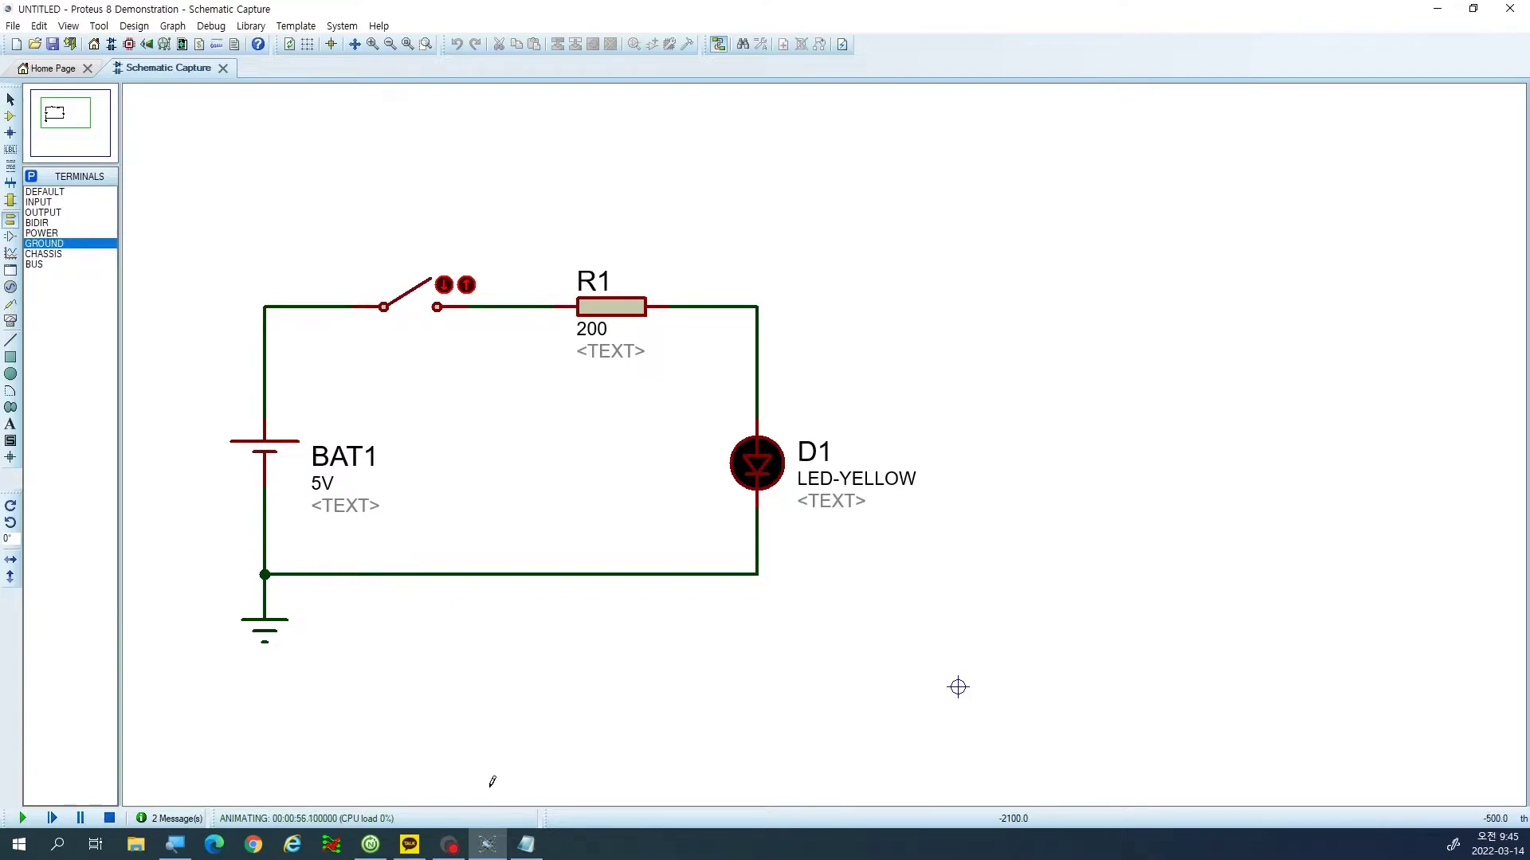
pyautogui.click(110, 819)
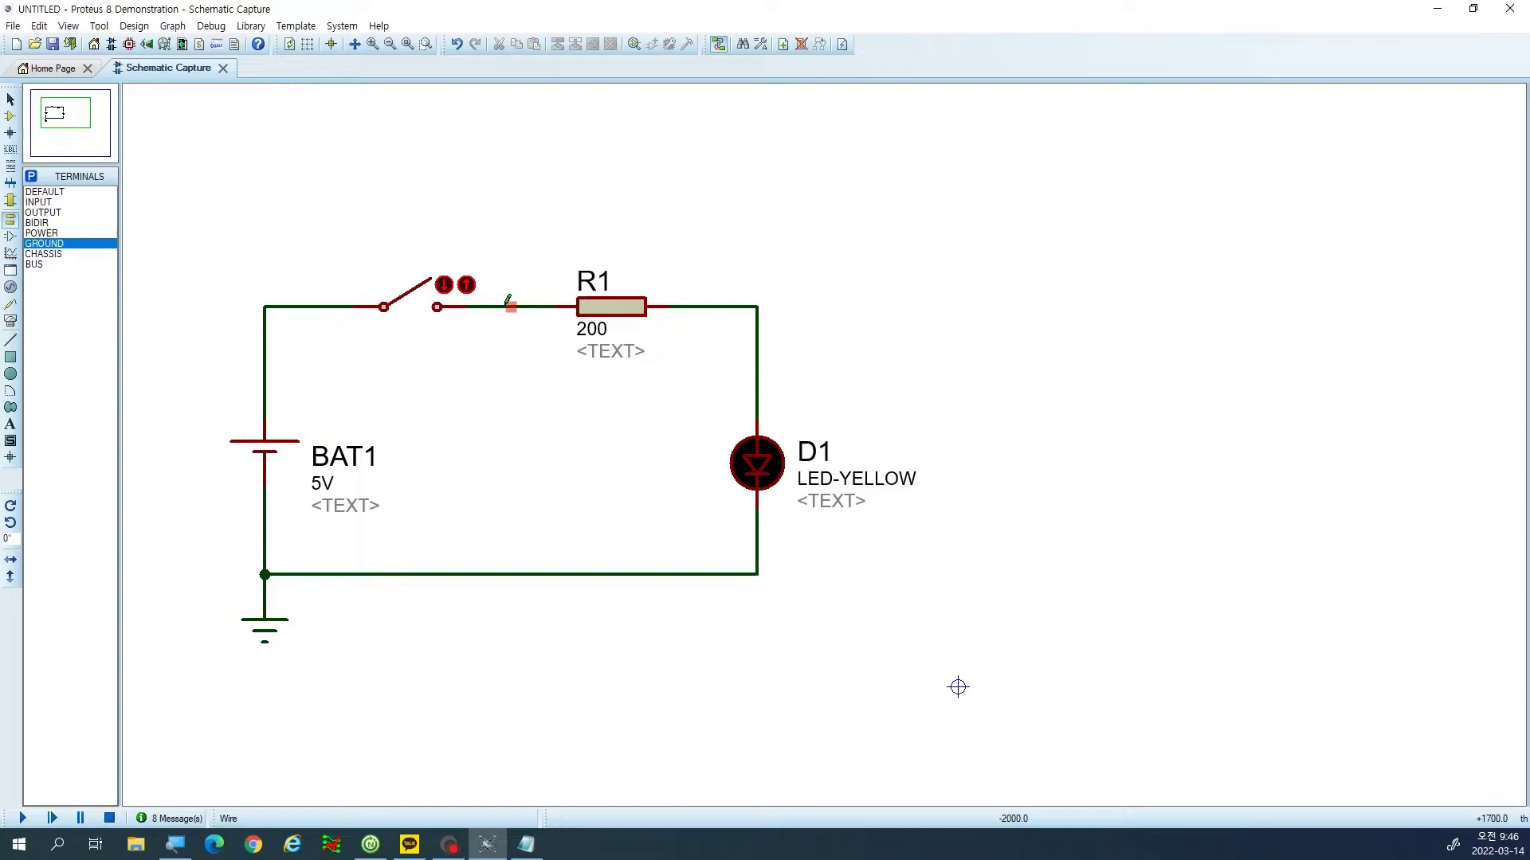
# Delete the wire between the switch and resistor R1.
pyautogui.press('F5')
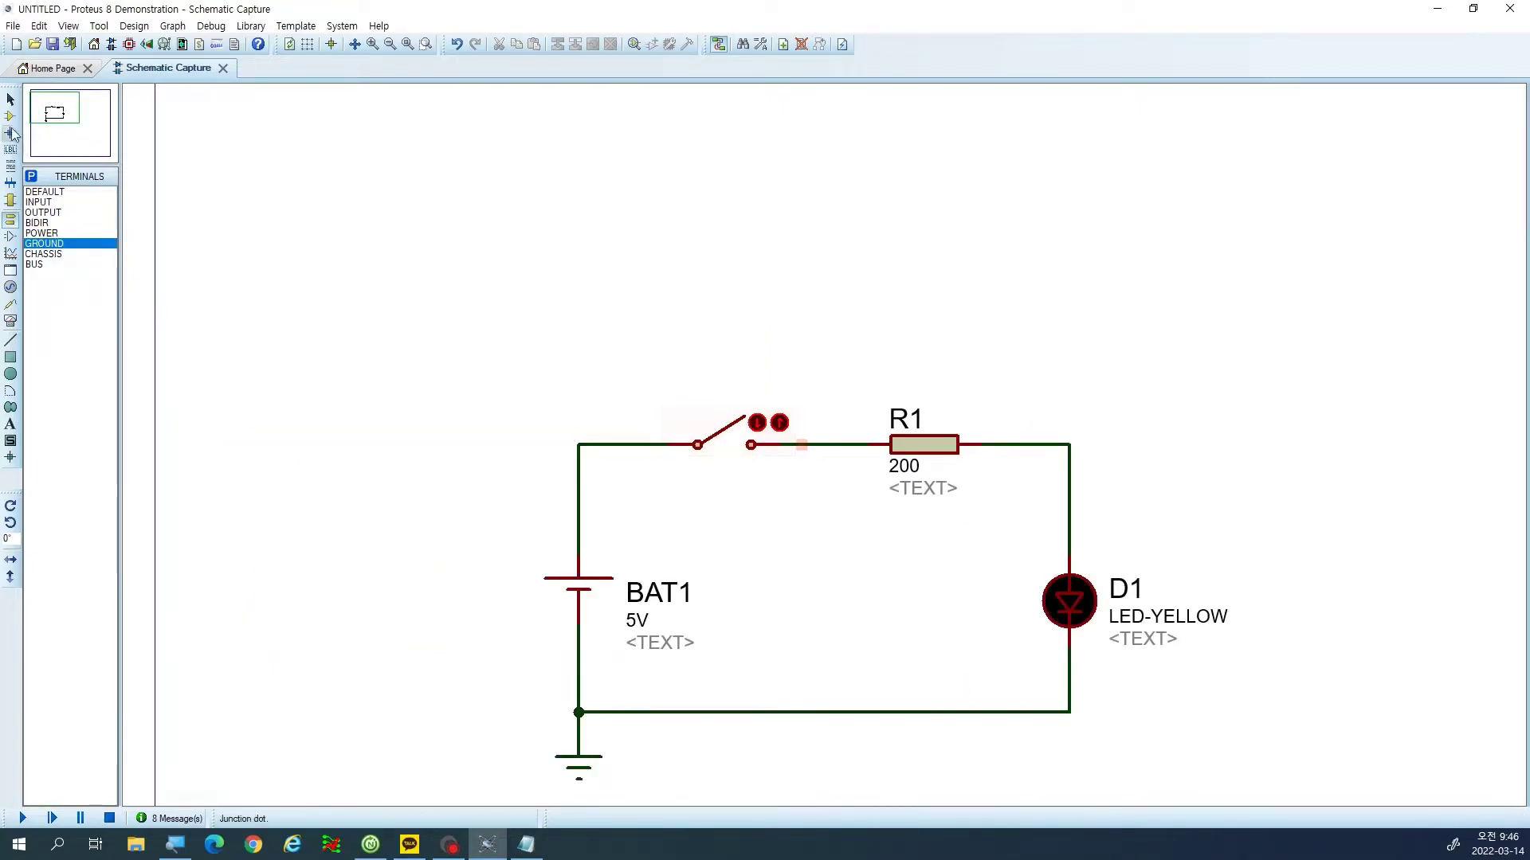
pyautogui.click(9, 100)
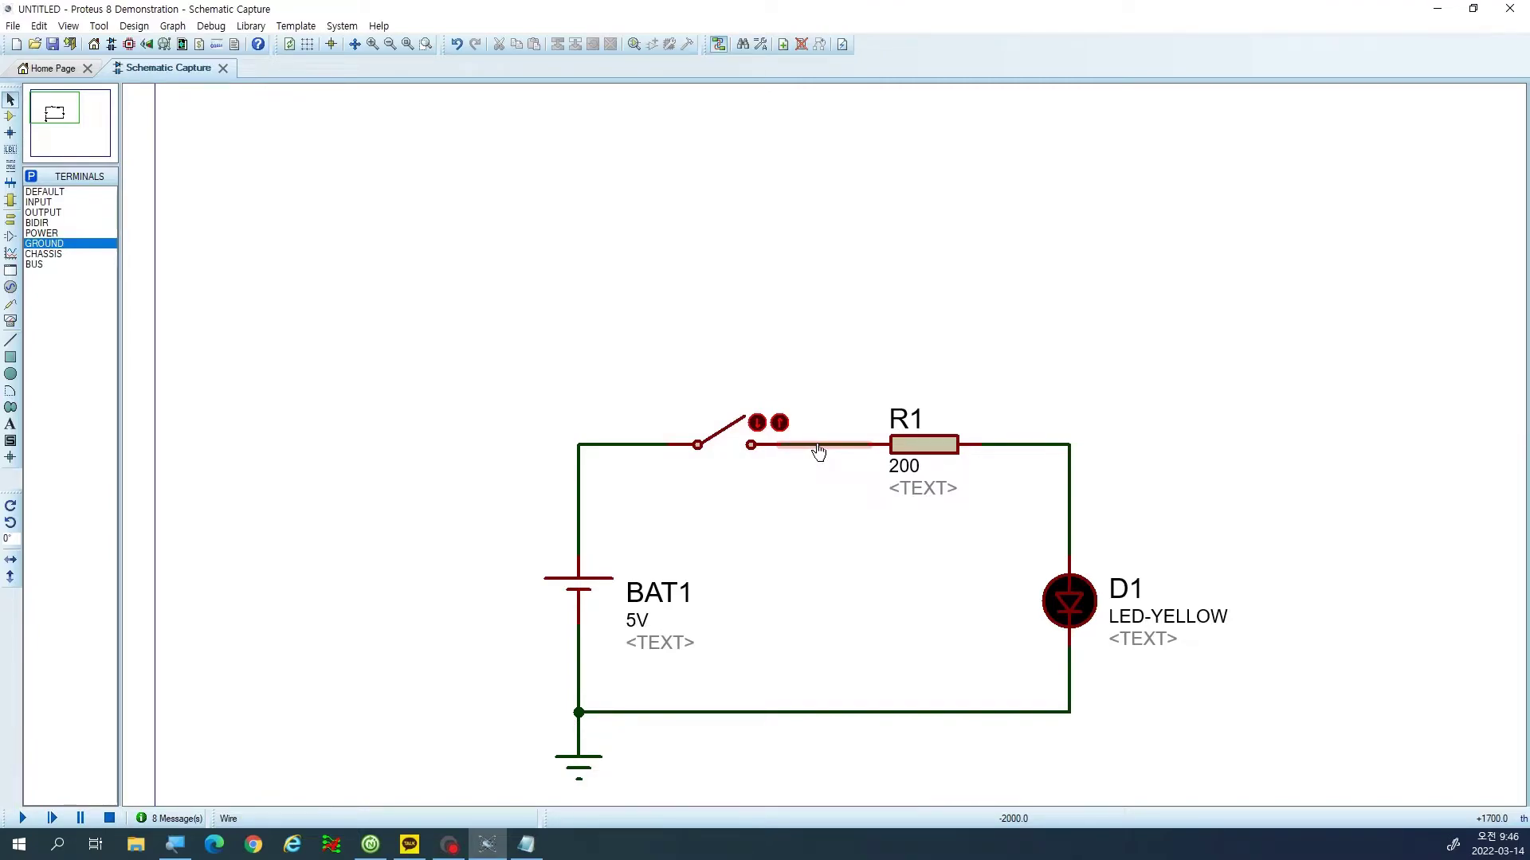
pyautogui.scroll(3, 818, 451)
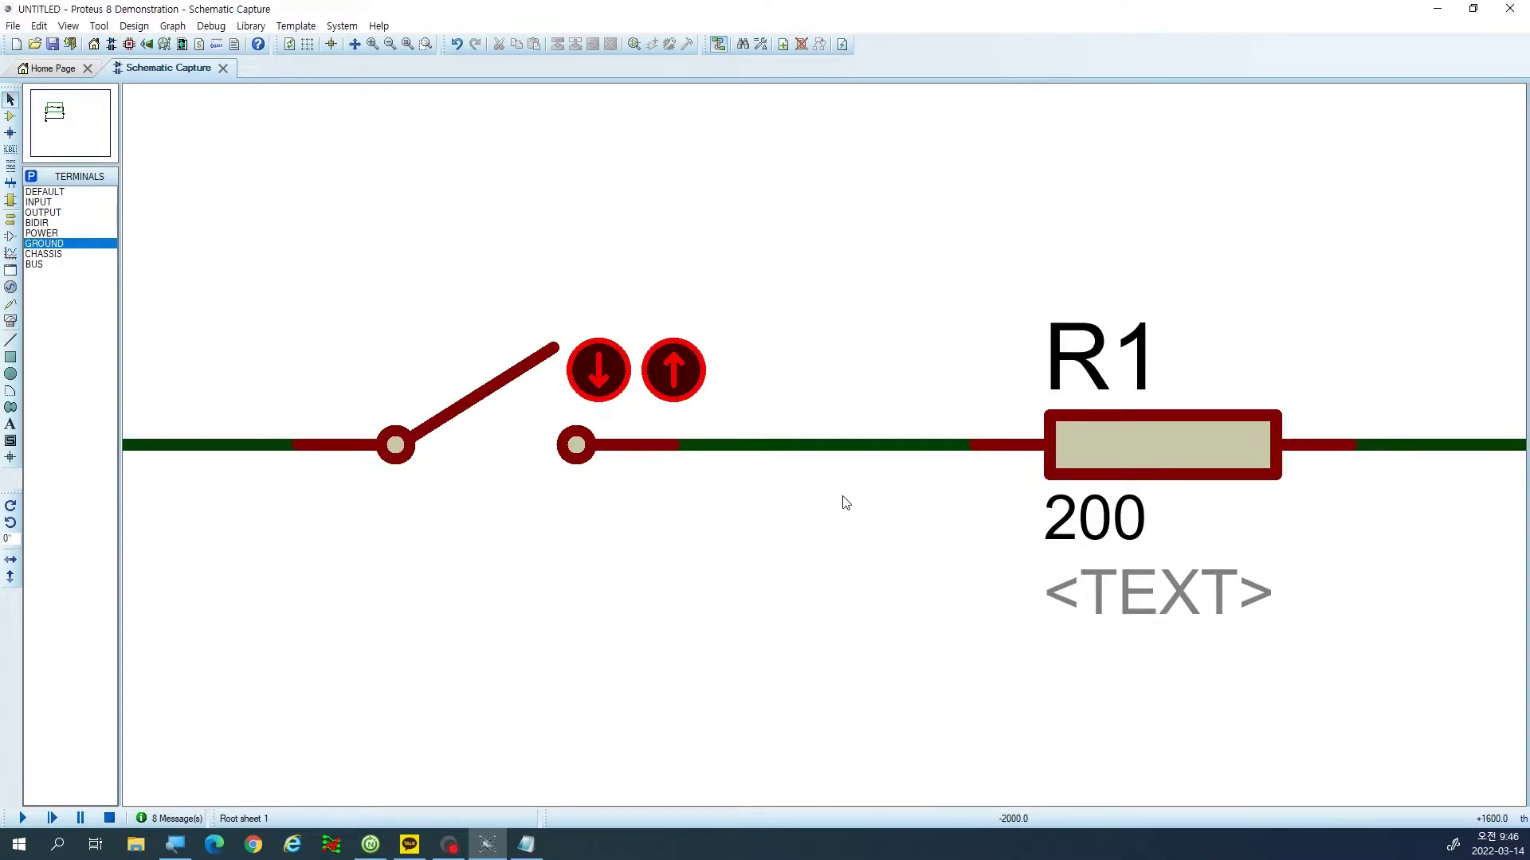
pyautogui.rightClick(851, 451)
pyautogui.rightClick(850, 448)
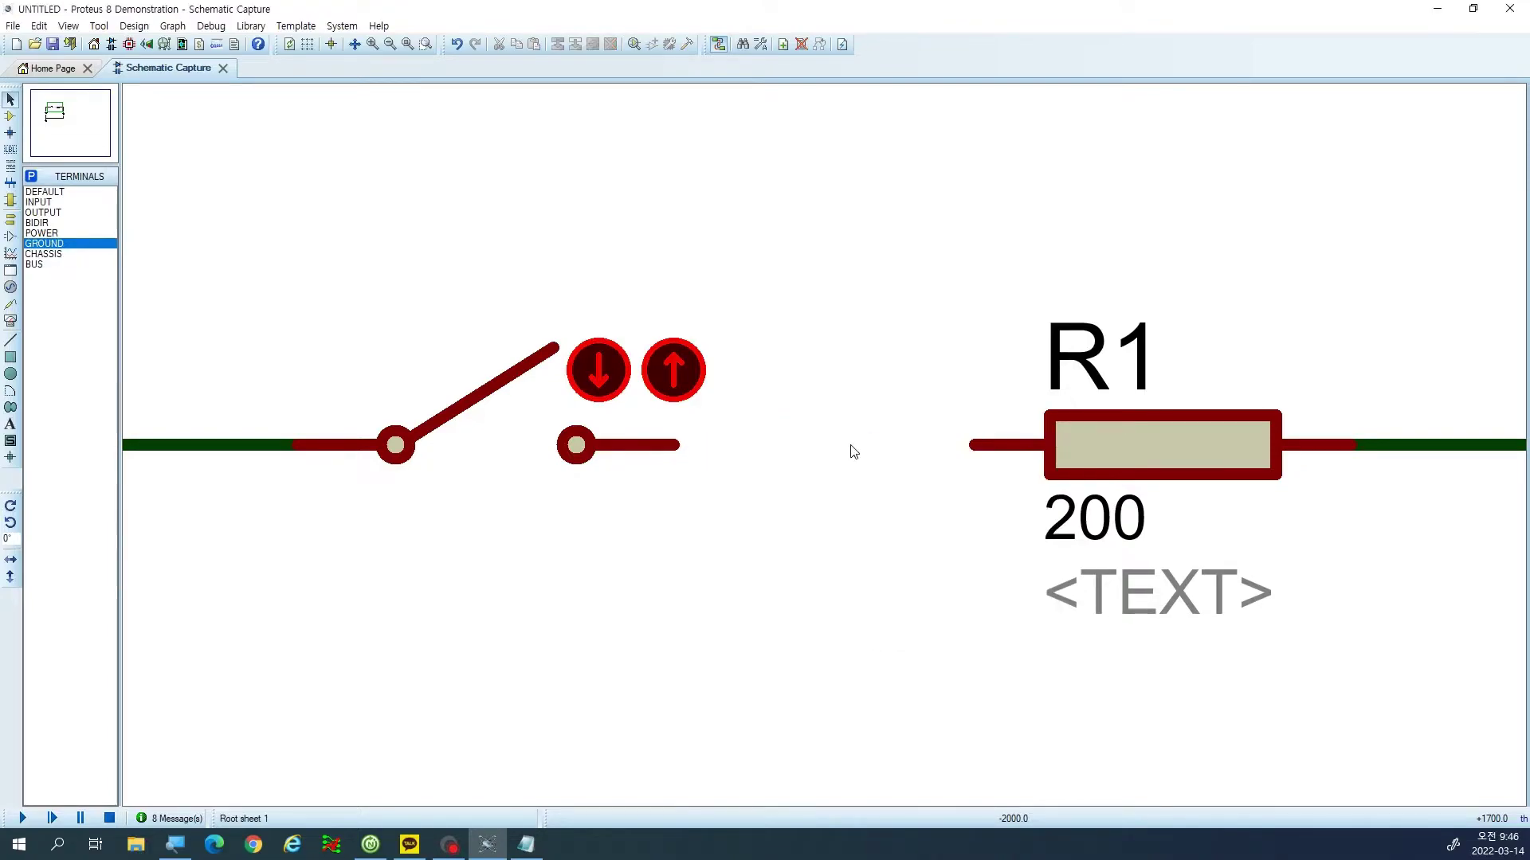
# Place a second SWITCH in the gap between the first switch and resistor R1.
pyautogui.scroll(-2, 833, 462)
pyautogui.moveTo(824, 478); pyautogui.dragTo(556, 378)
pyautogui.moveTo(662, 451); pyautogui.dragTo(561, 451)
pyautogui.click(379, 399)
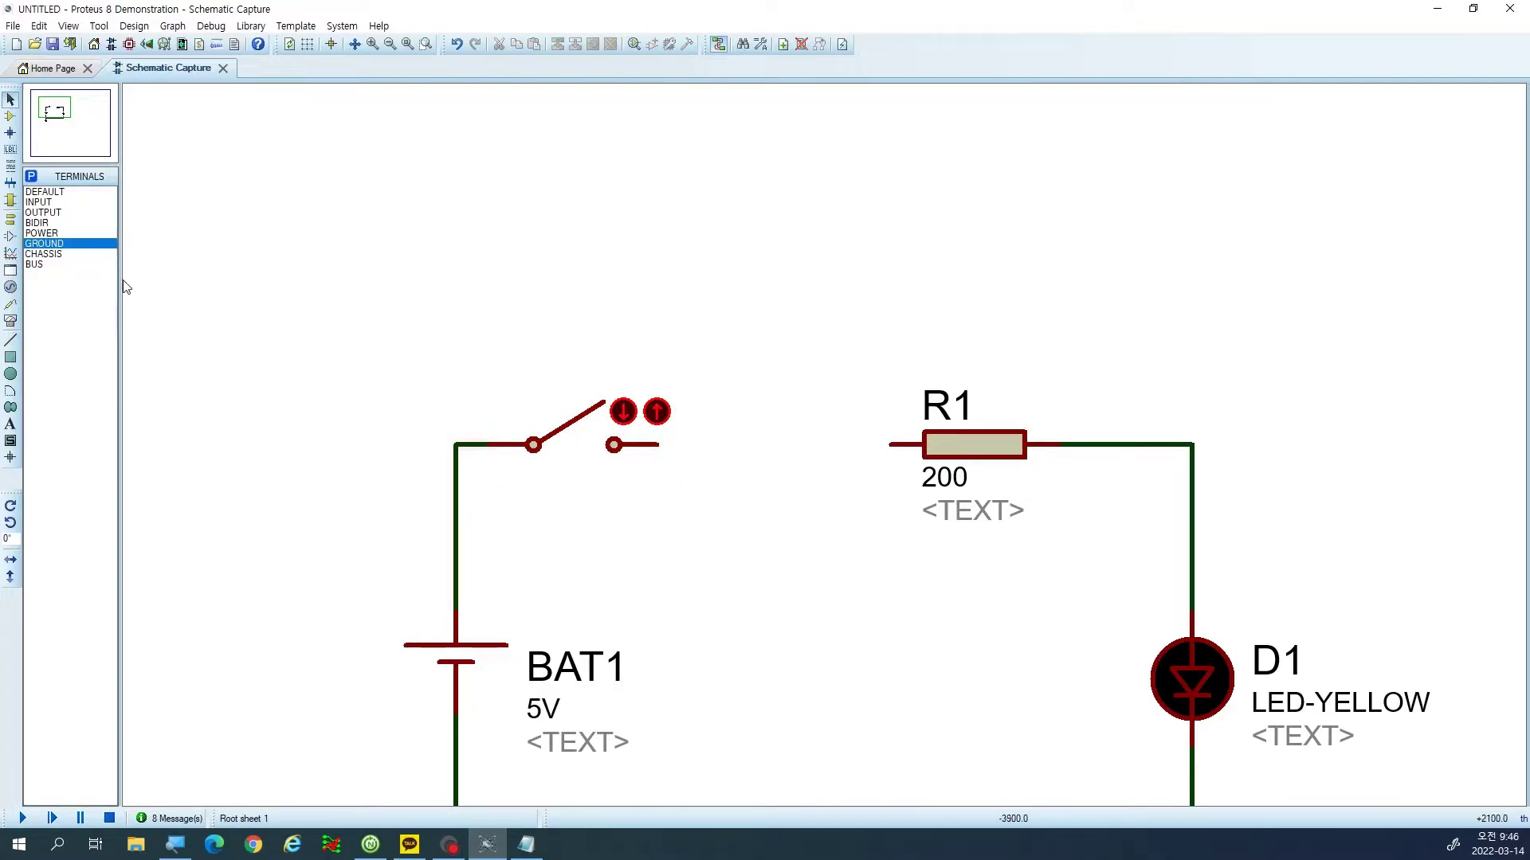
pyautogui.click(10, 118)
pyautogui.click(765, 422)
pyautogui.click(764, 422)
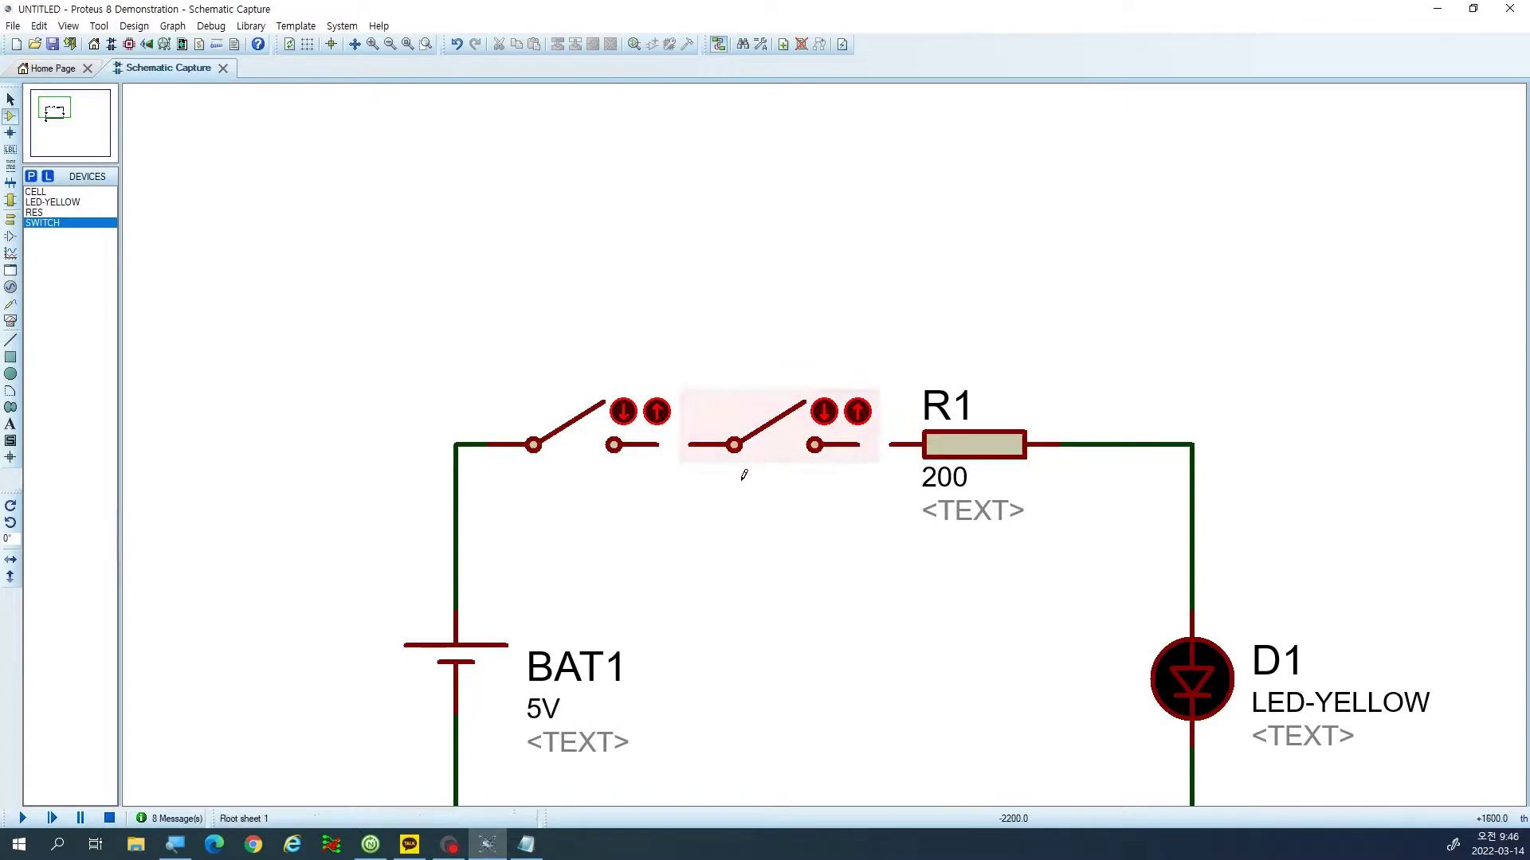
# Wire the second switch in series between the first switch and resistor R1.
pyautogui.click(659, 444)
pyautogui.click(682, 446)
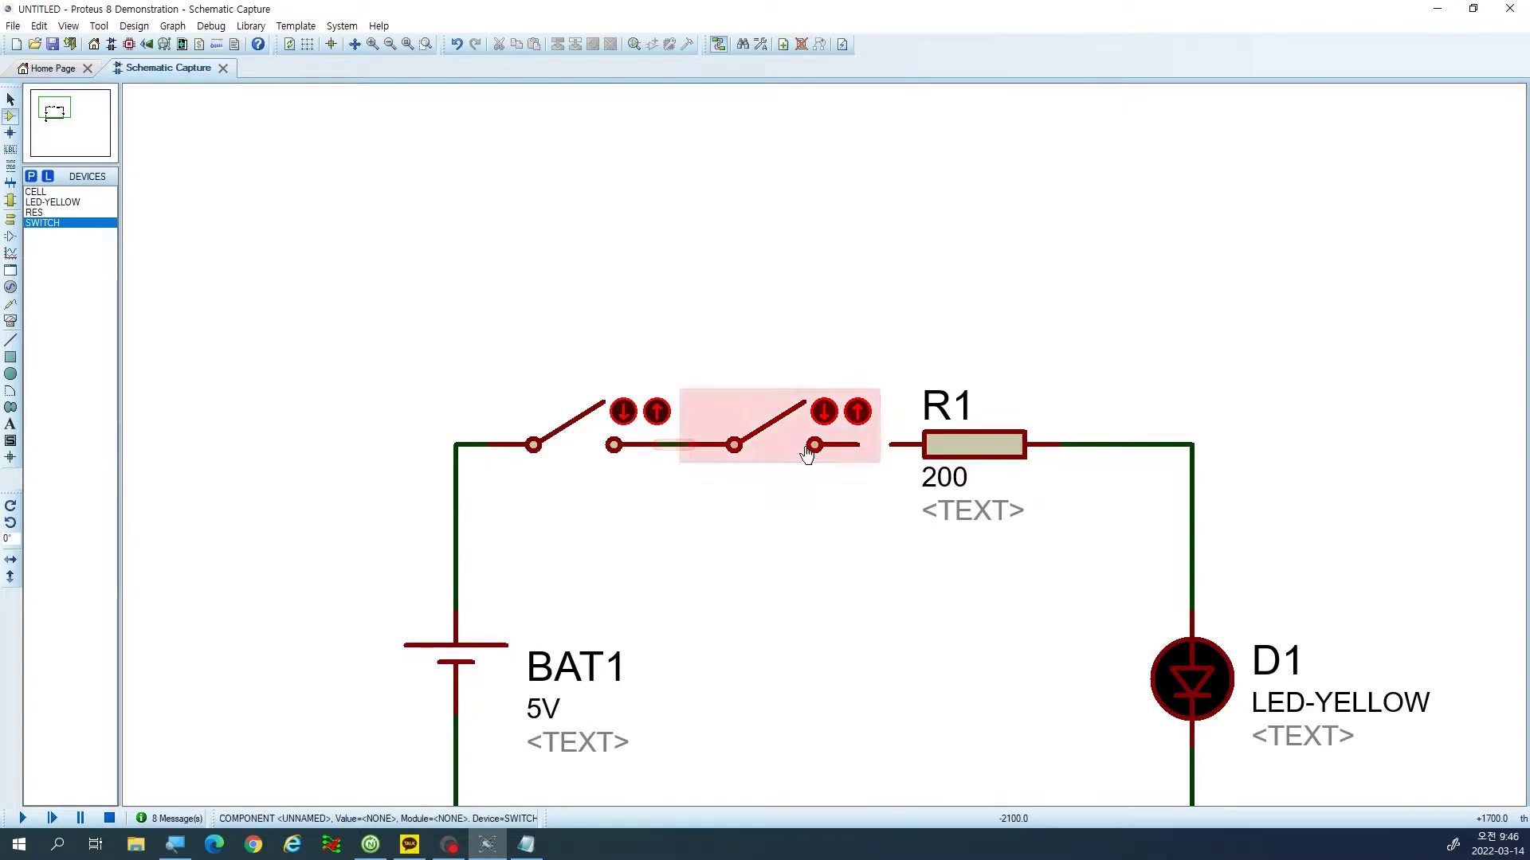
pyautogui.click(859, 445)
pyautogui.click(888, 444)
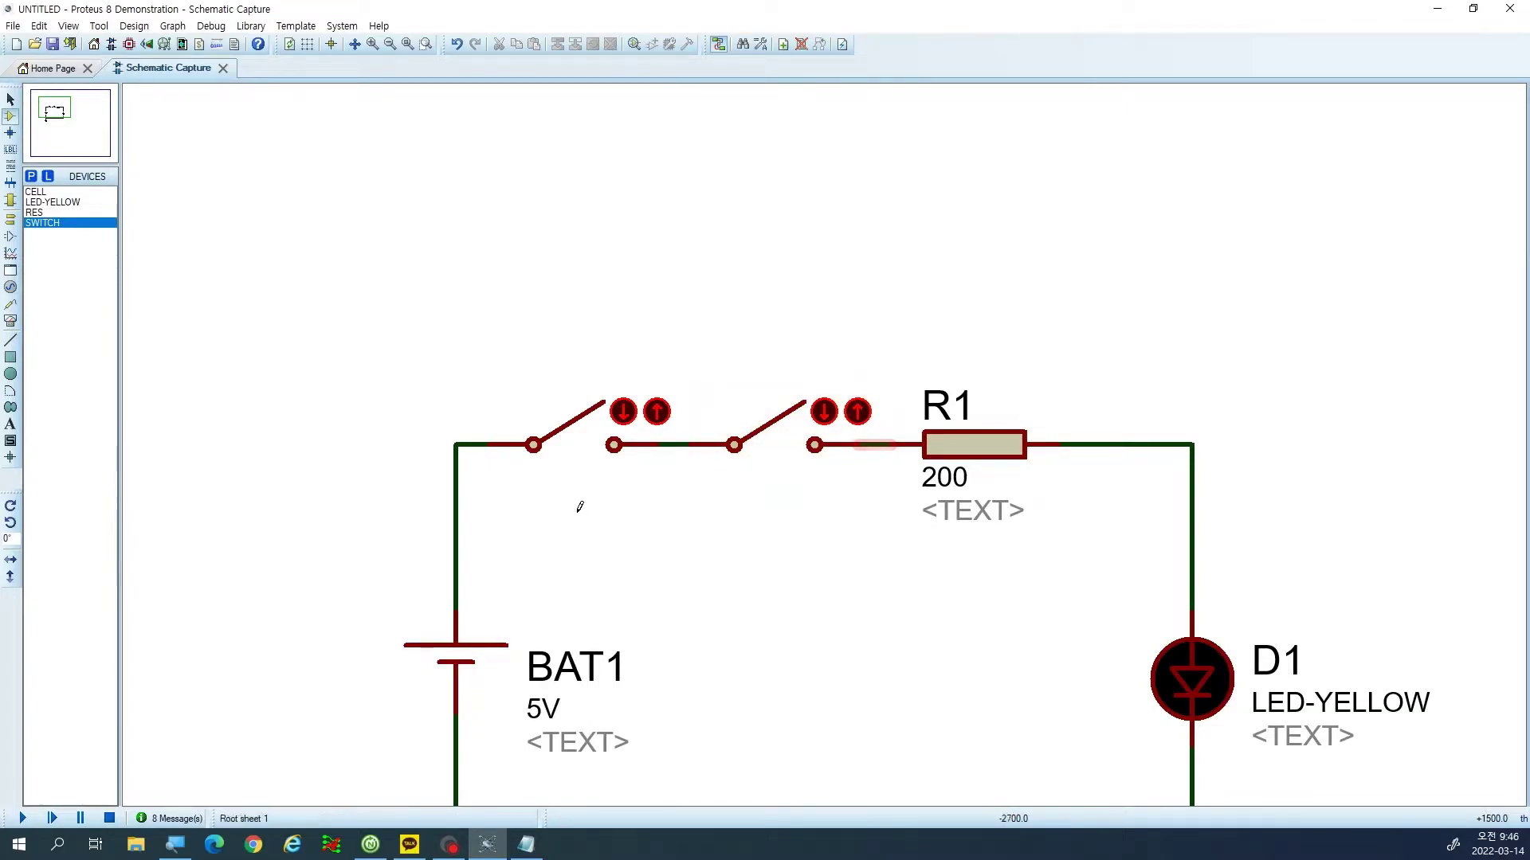
# Add a 2D graphics text "A" with a height of 0.2in above the first switch.
pyautogui.click(52, 114)
pyautogui.click(56, 111)
pyautogui.click(54, 112)
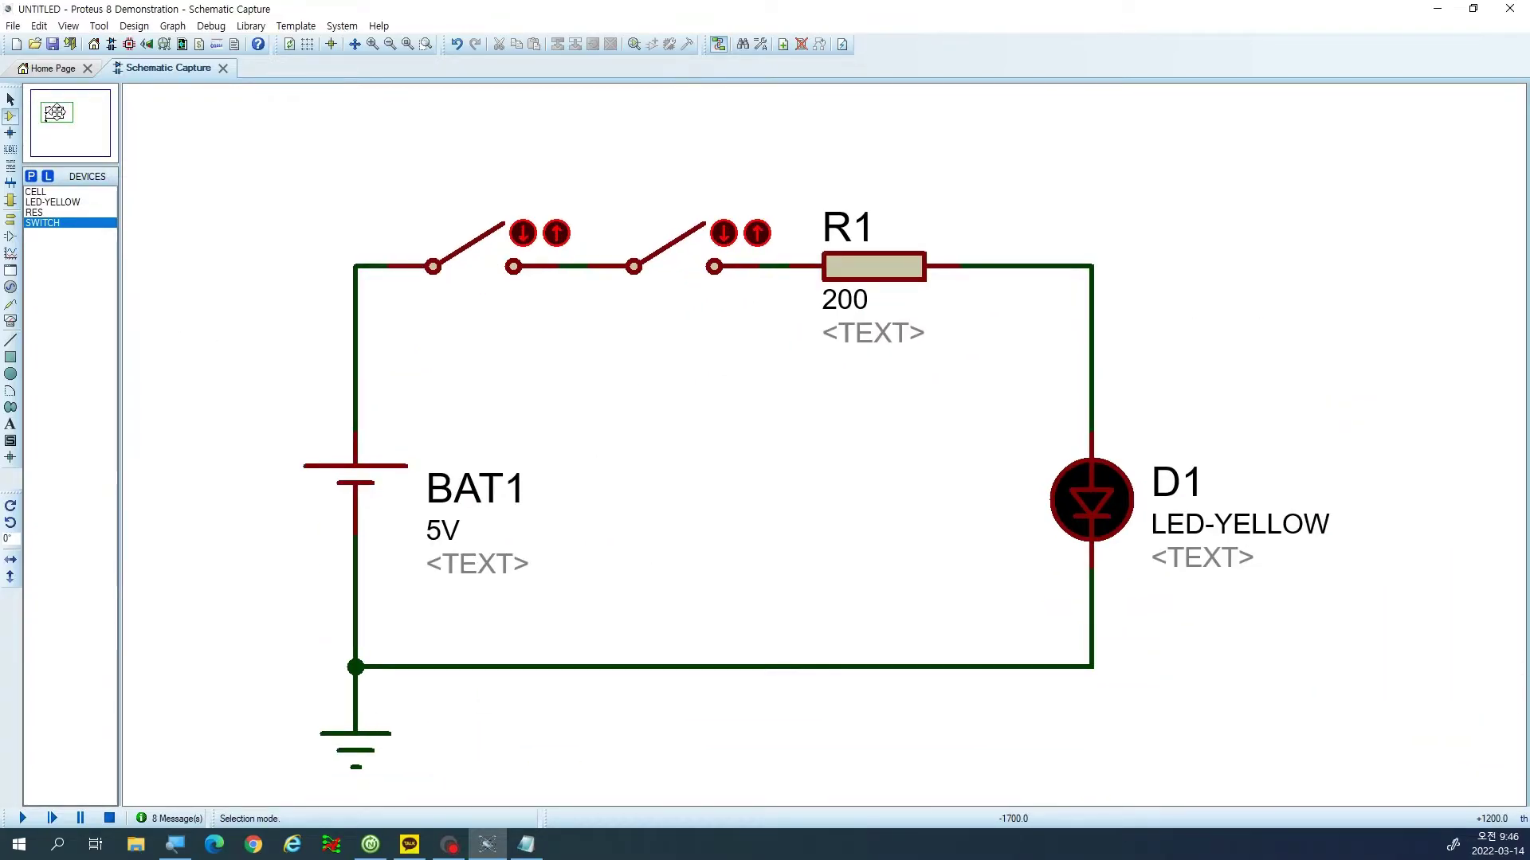
pyautogui.click(12, 426)
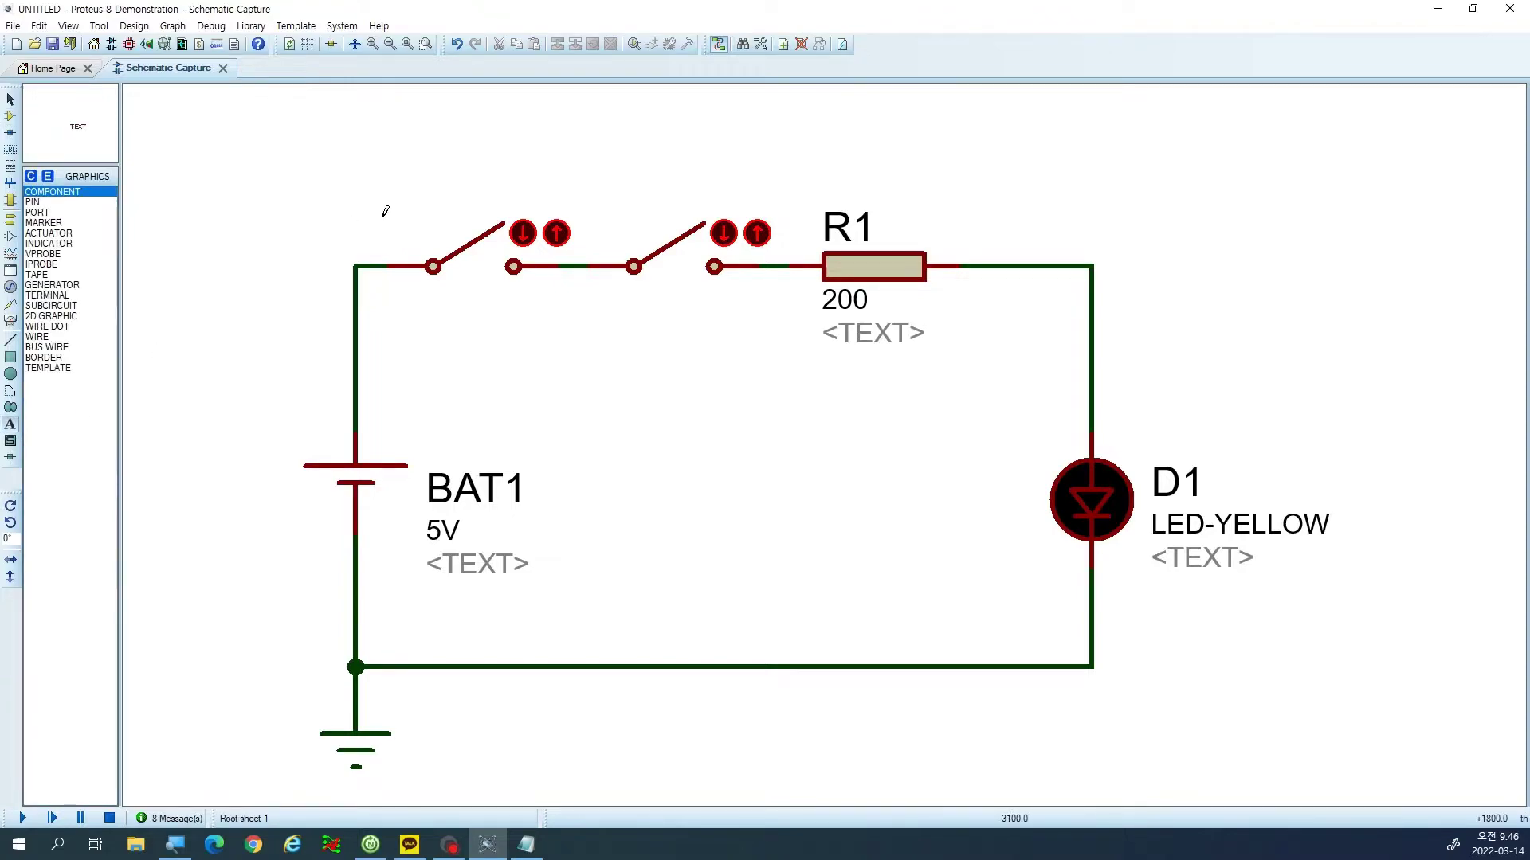
pyautogui.click(495, 159)
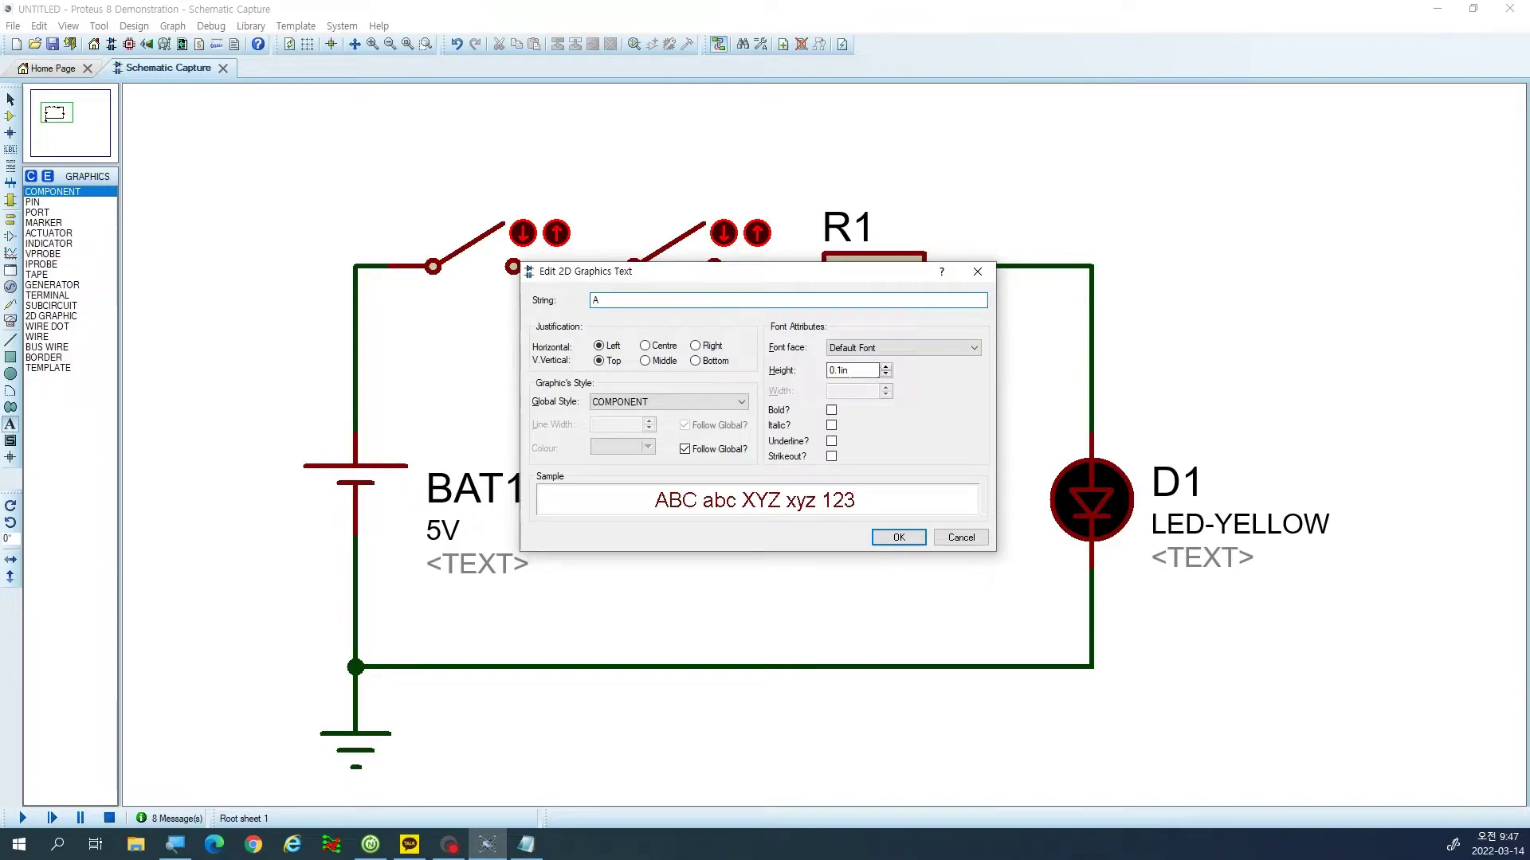
pyautogui.moveTo(839, 377); pyautogui.dragTo(945, 360)
pyautogui.write('2')
pyautogui.press('Return')
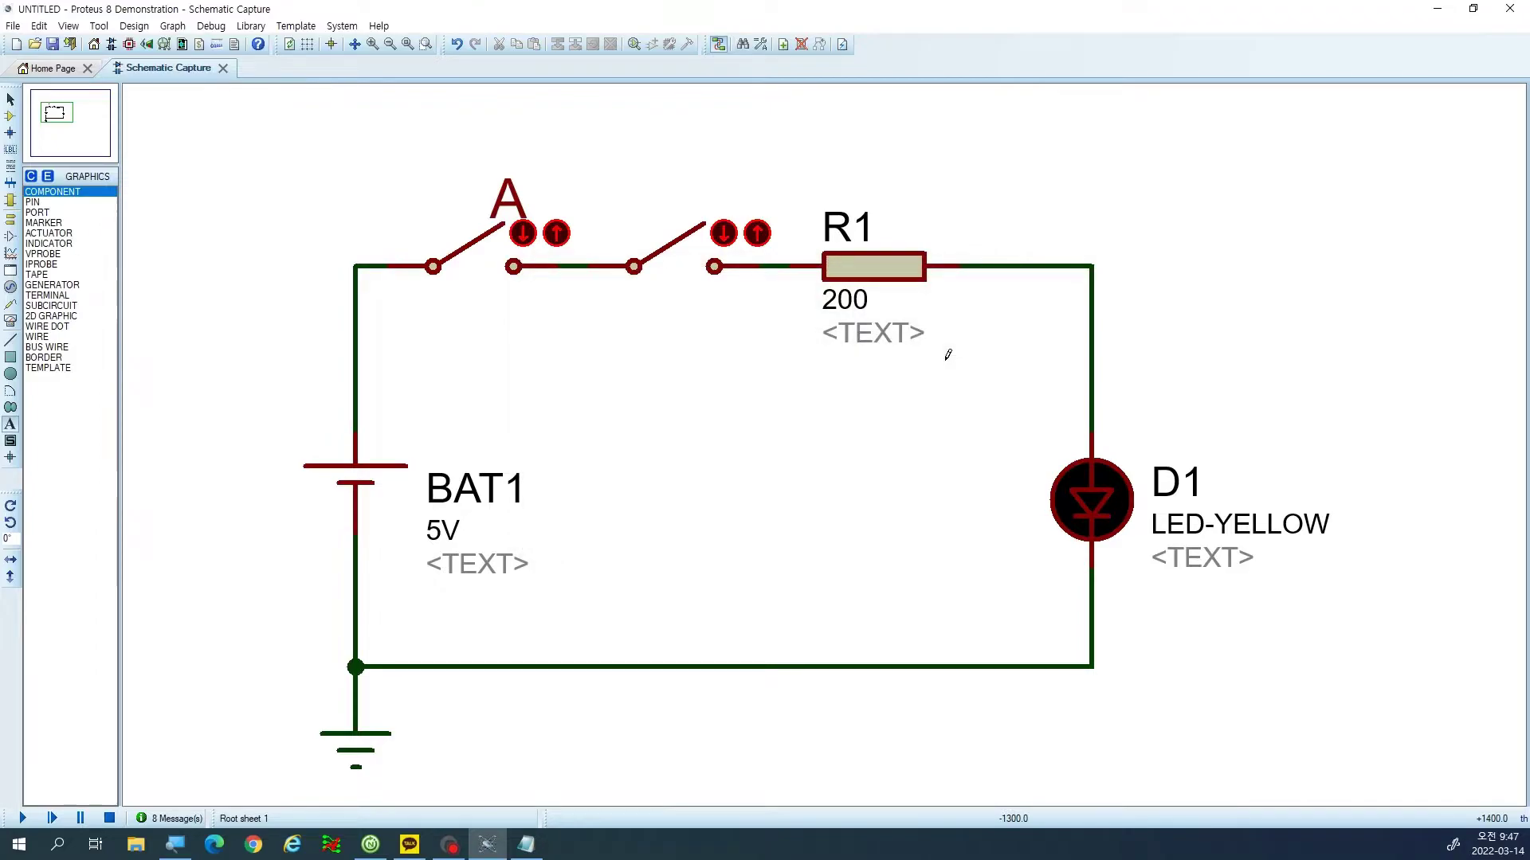
# Move the text label A below the first switch.
pyautogui.click(10, 100)
pyautogui.click(508, 199)
pyautogui.moveTo(508, 199); pyautogui.dragTo(475, 332)
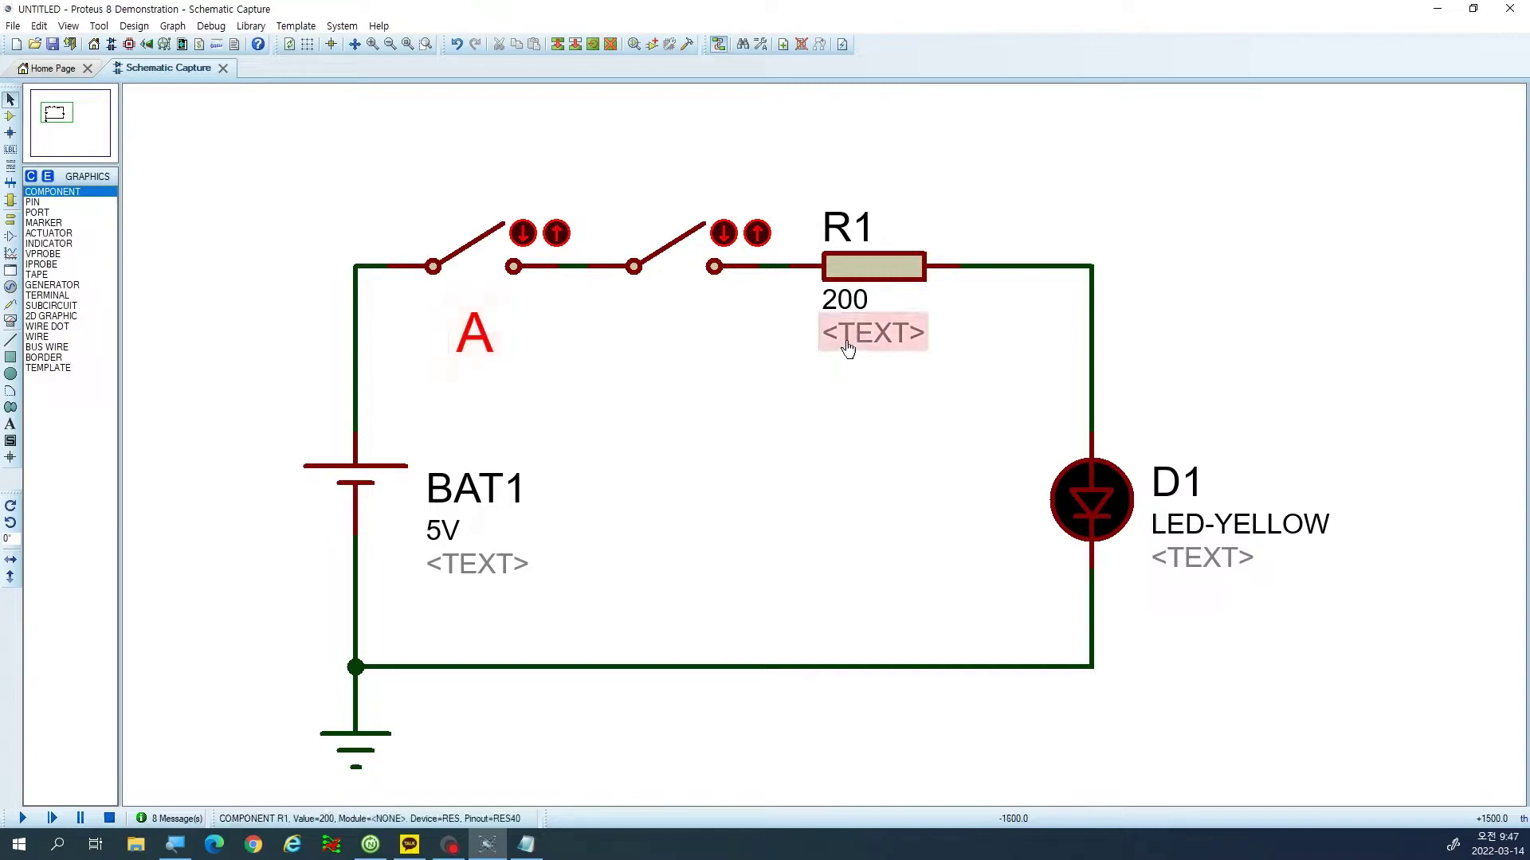
pyautogui.click(490, 341)
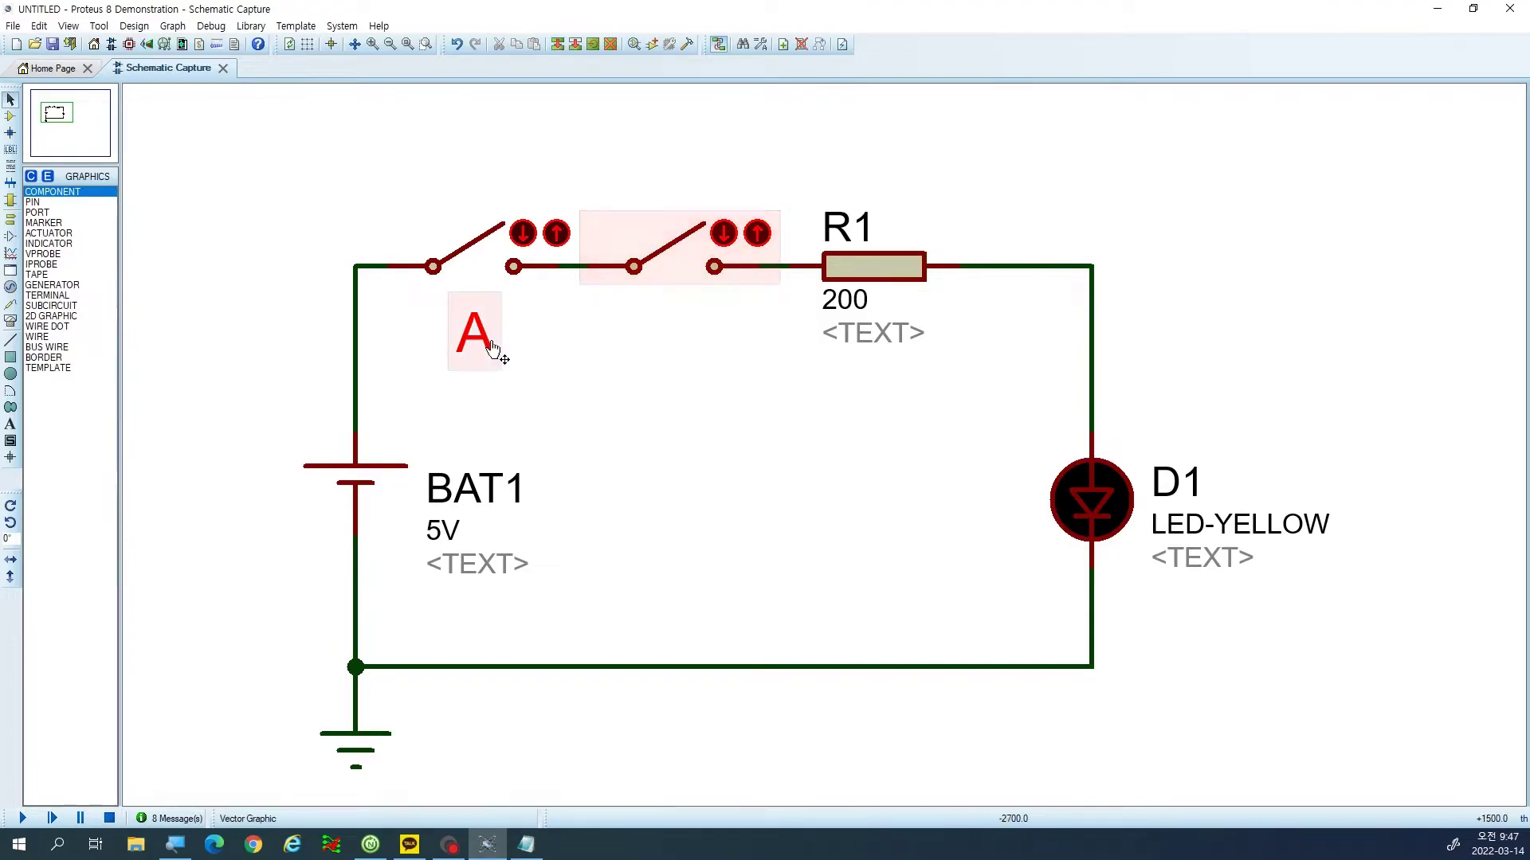
# Review the string, style and font height settings of the text label A.
pyautogui.doubleClick(494, 326)
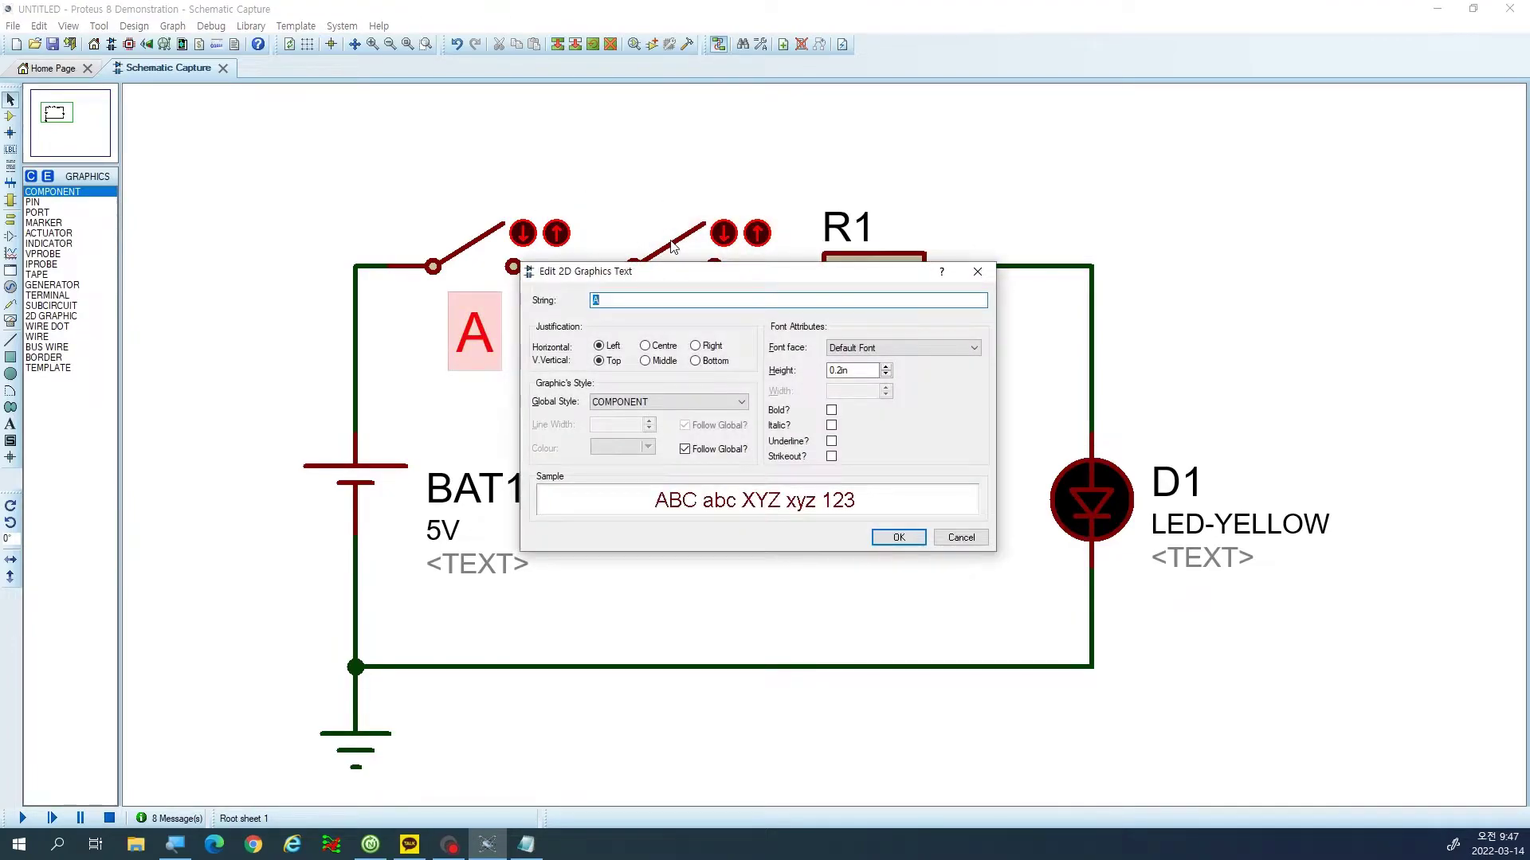
pyautogui.press('Escape')
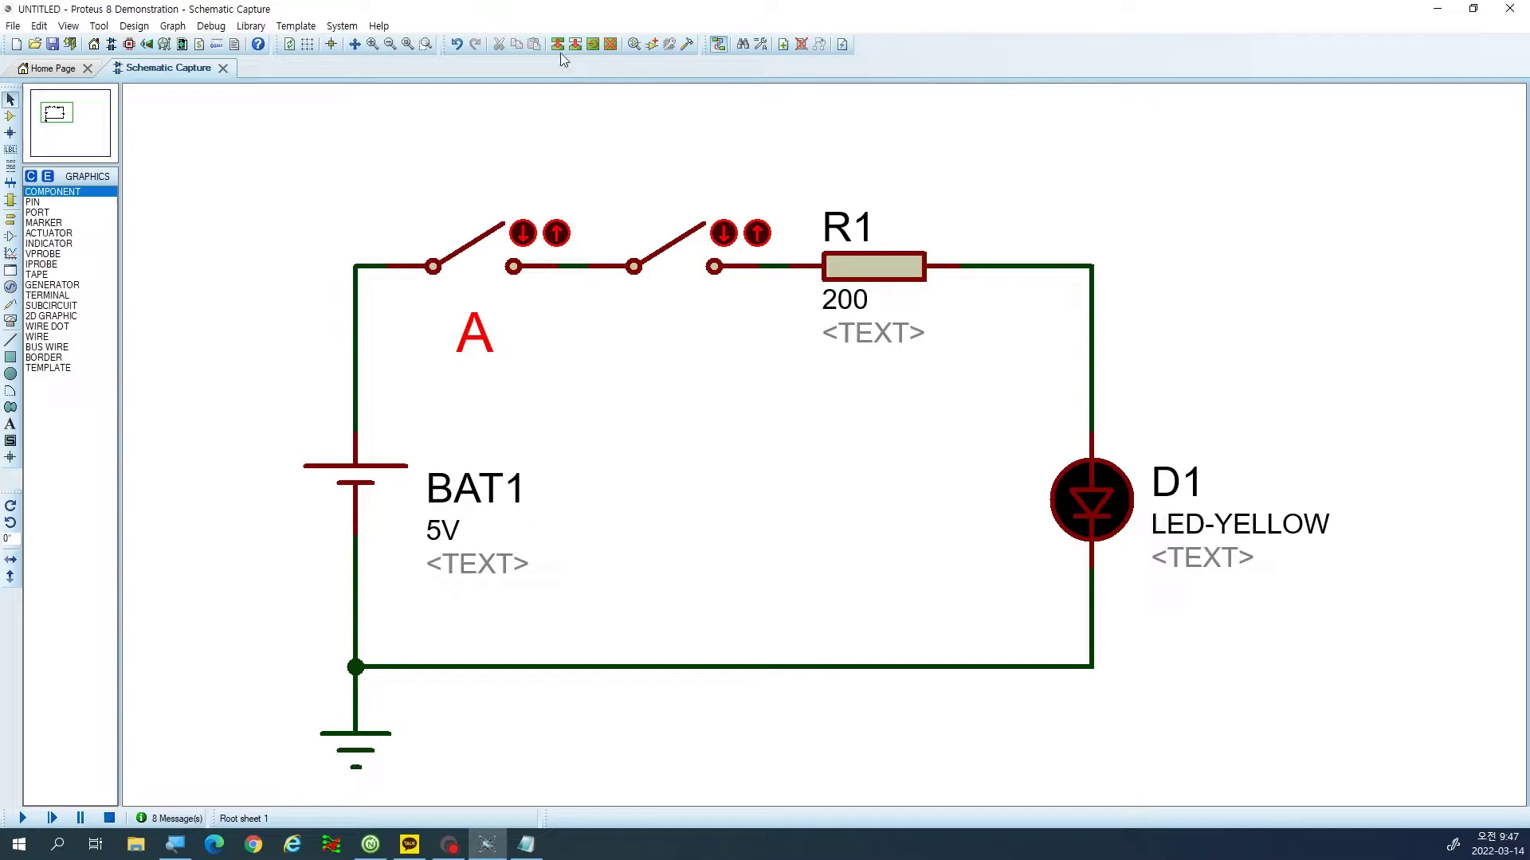
pyautogui.doubleClick(493, 328)
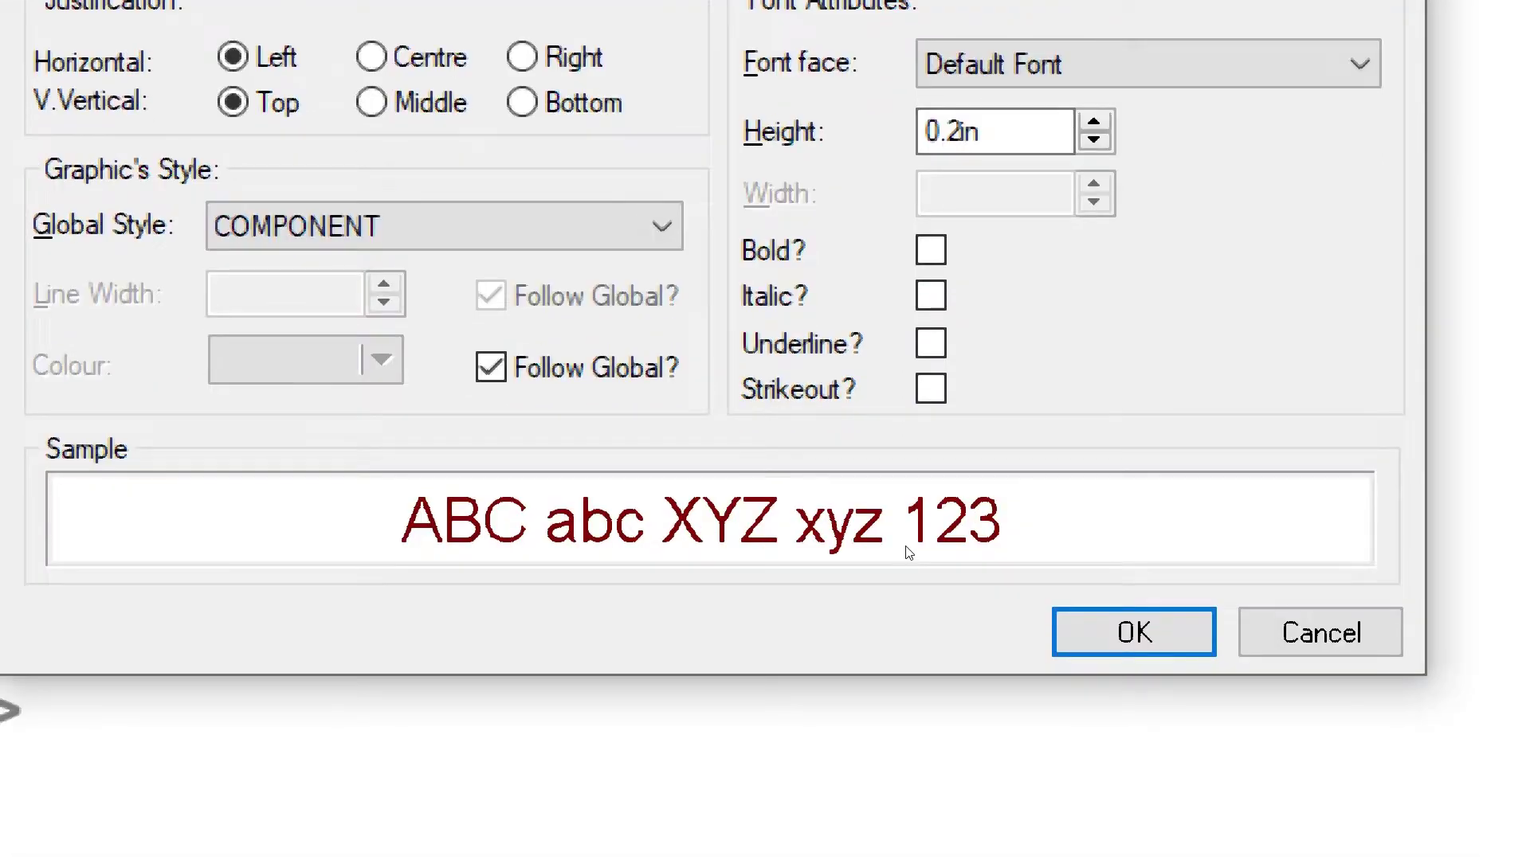
pyautogui.press('Return')
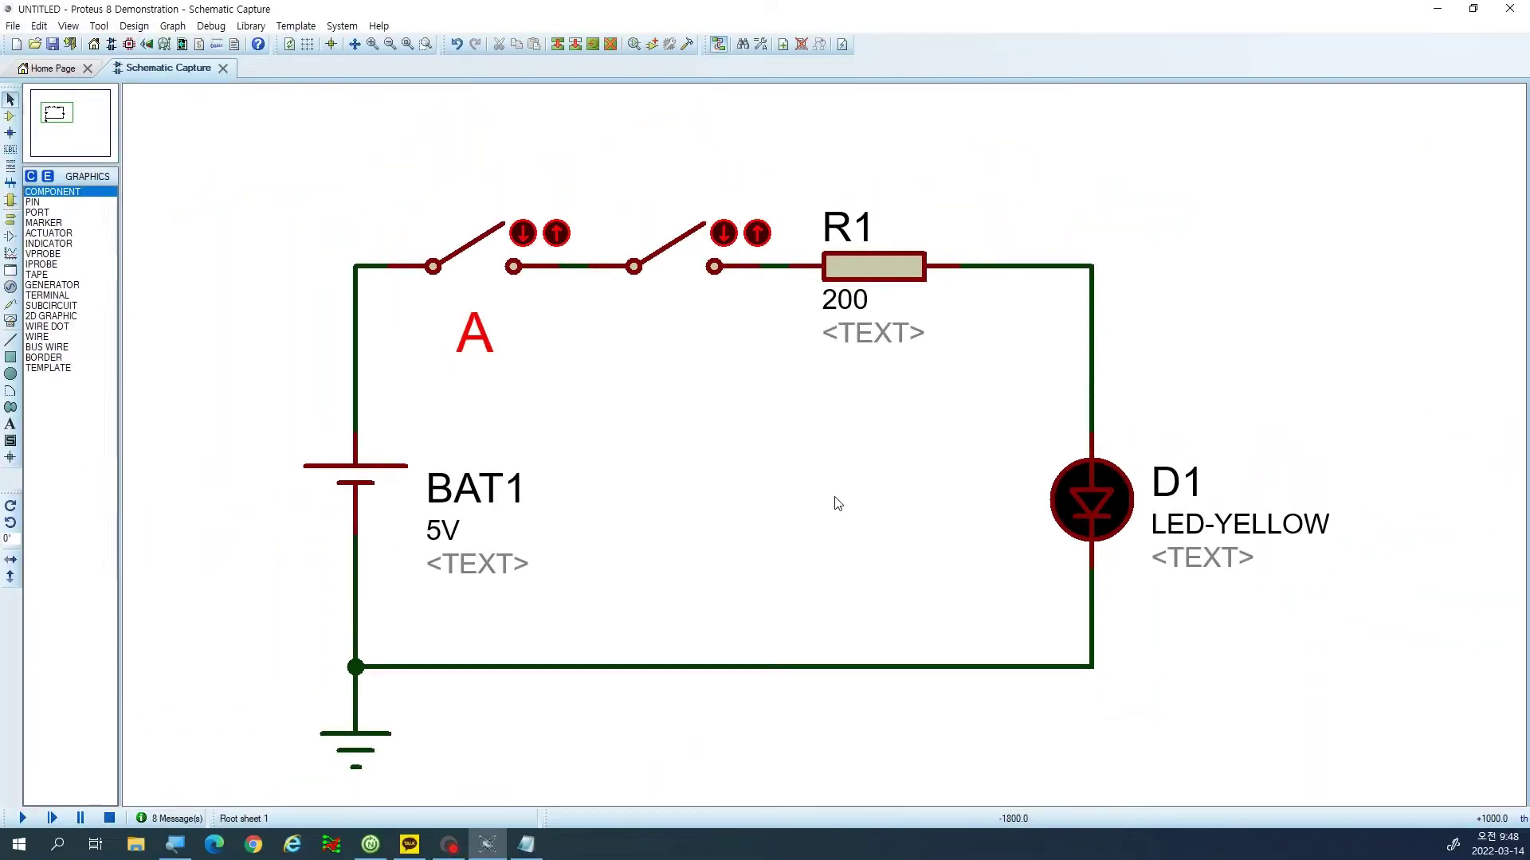
pyautogui.doubleClick(474, 331)
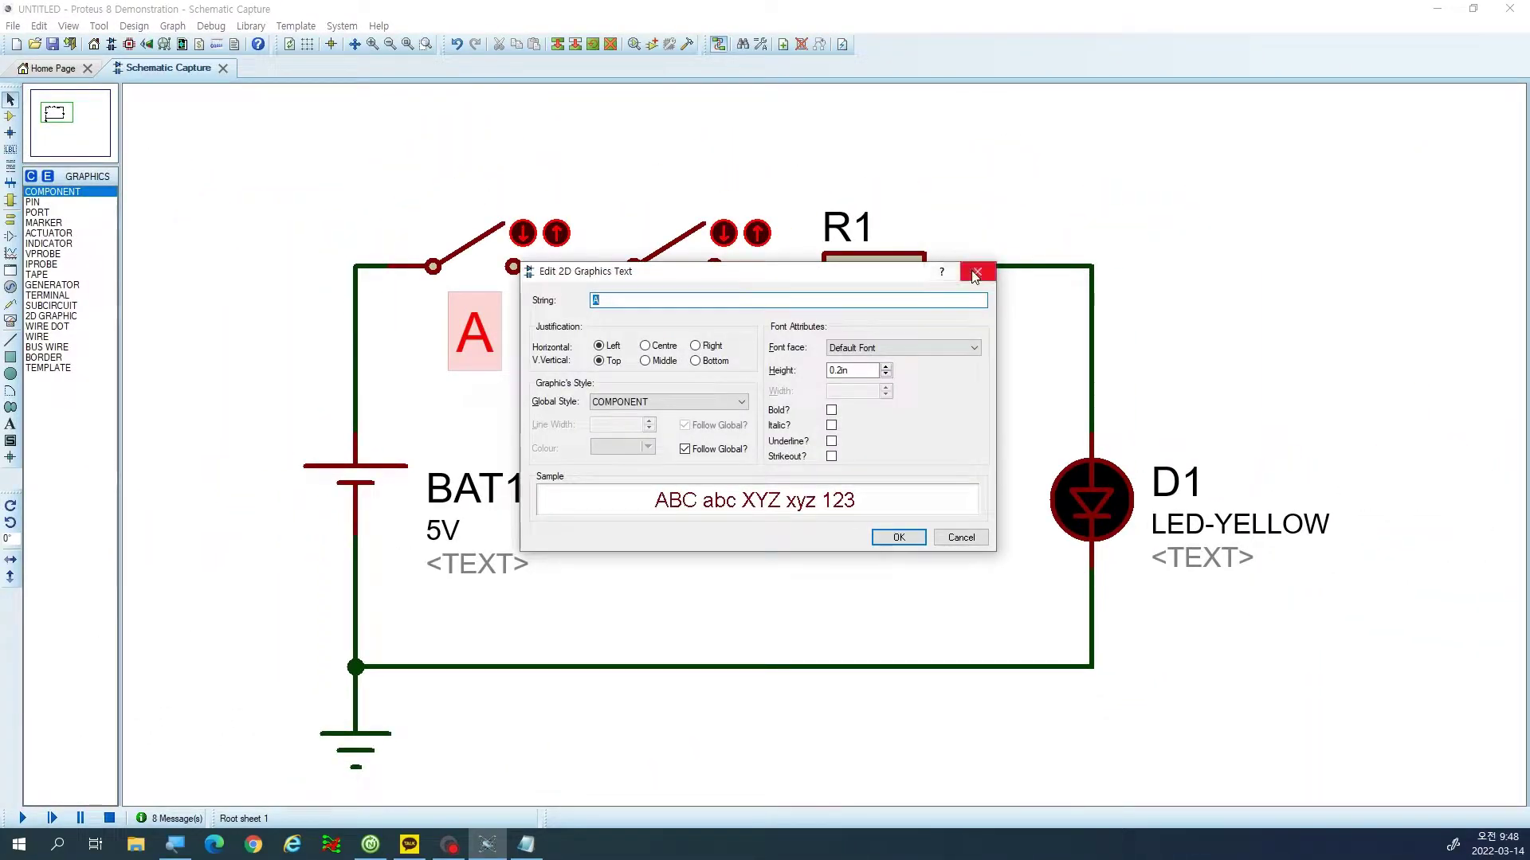
pyautogui.click(975, 272)
# Block-copy the text label A below the second switch and beside the LED D1.
pyautogui.click(558, 44)
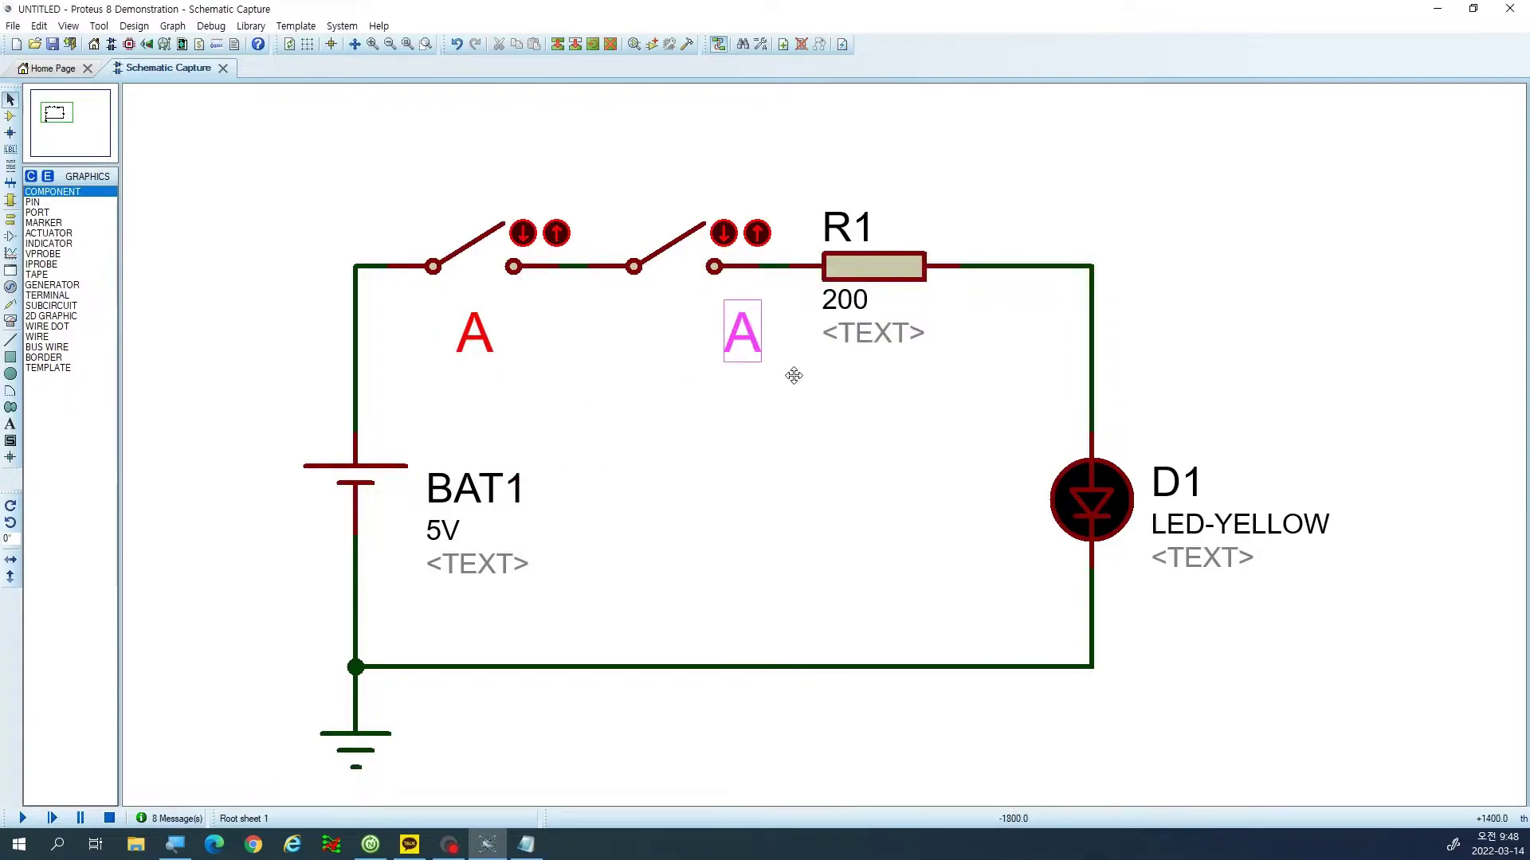
pyautogui.click(708, 374)
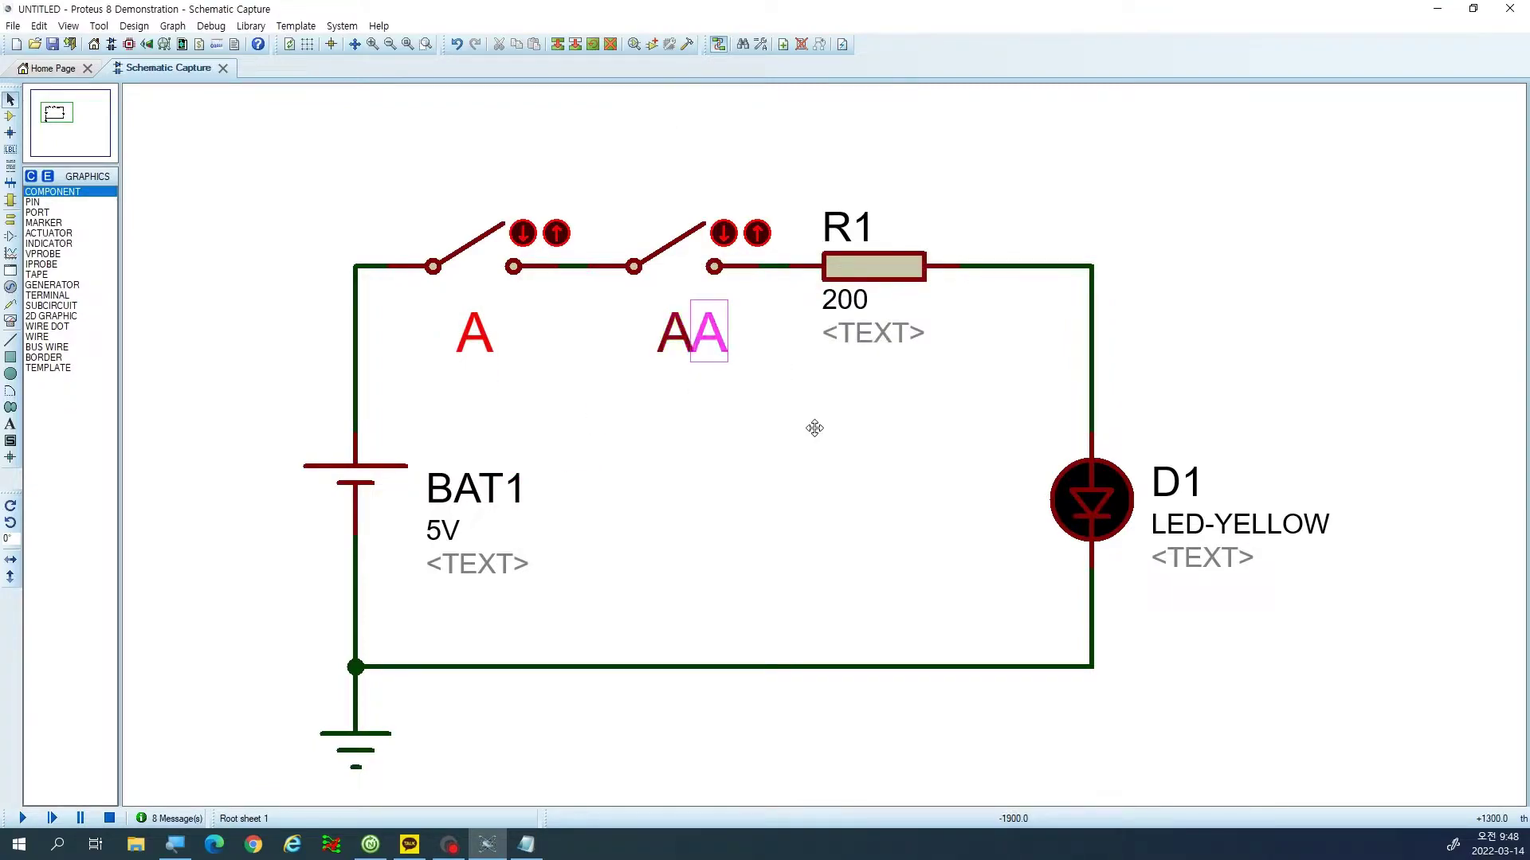
pyautogui.click(1012, 555)
pyautogui.press('Escape')
# Change the copied label under the second switch to B and the one beside the LED to Y.
pyautogui.click(744, 353)
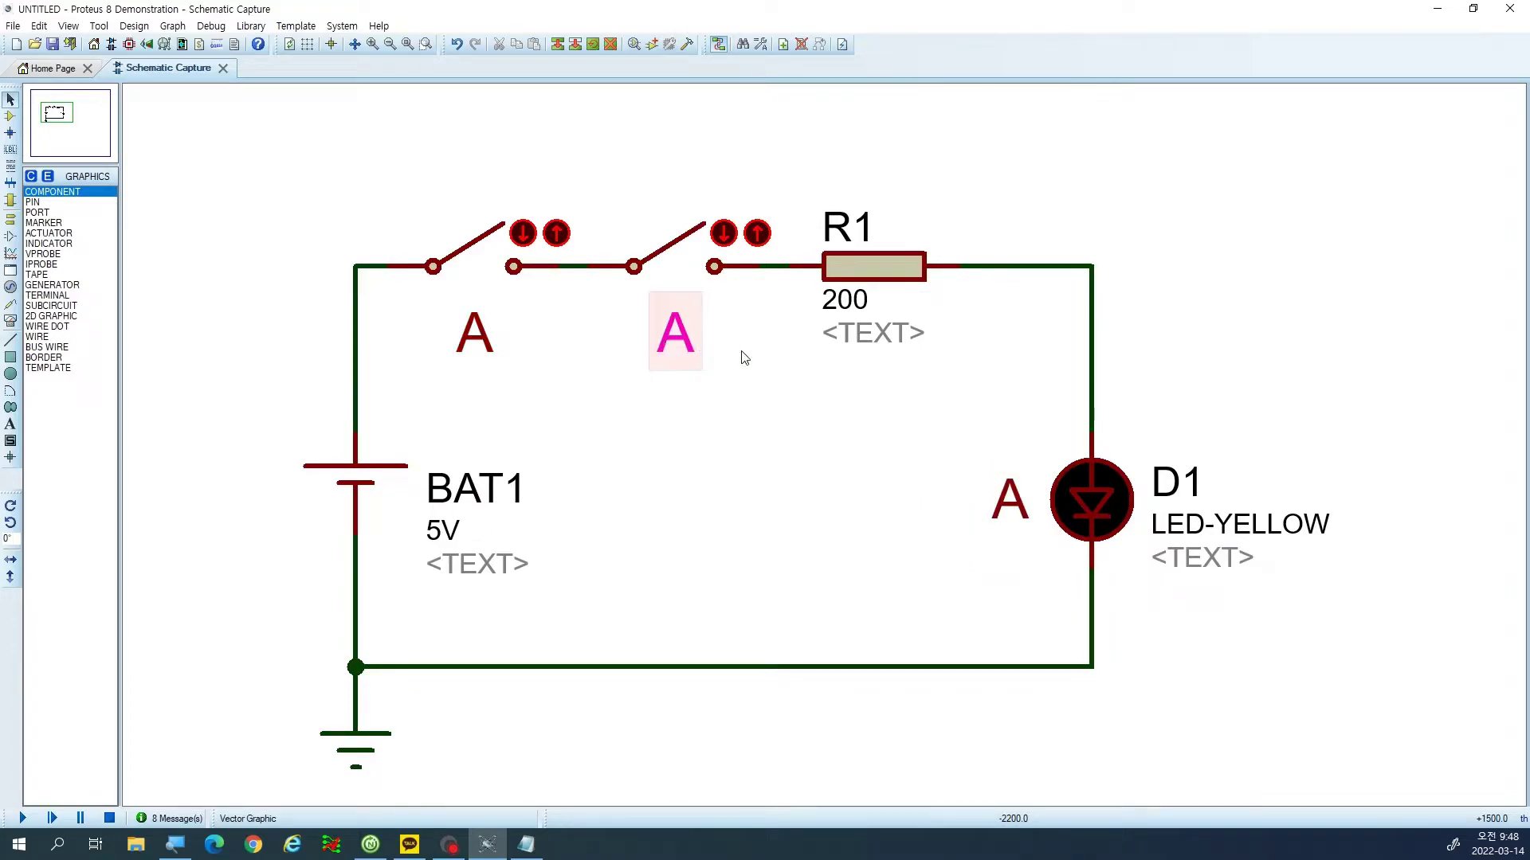
pyautogui.click(745, 355)
pyautogui.press('Return')
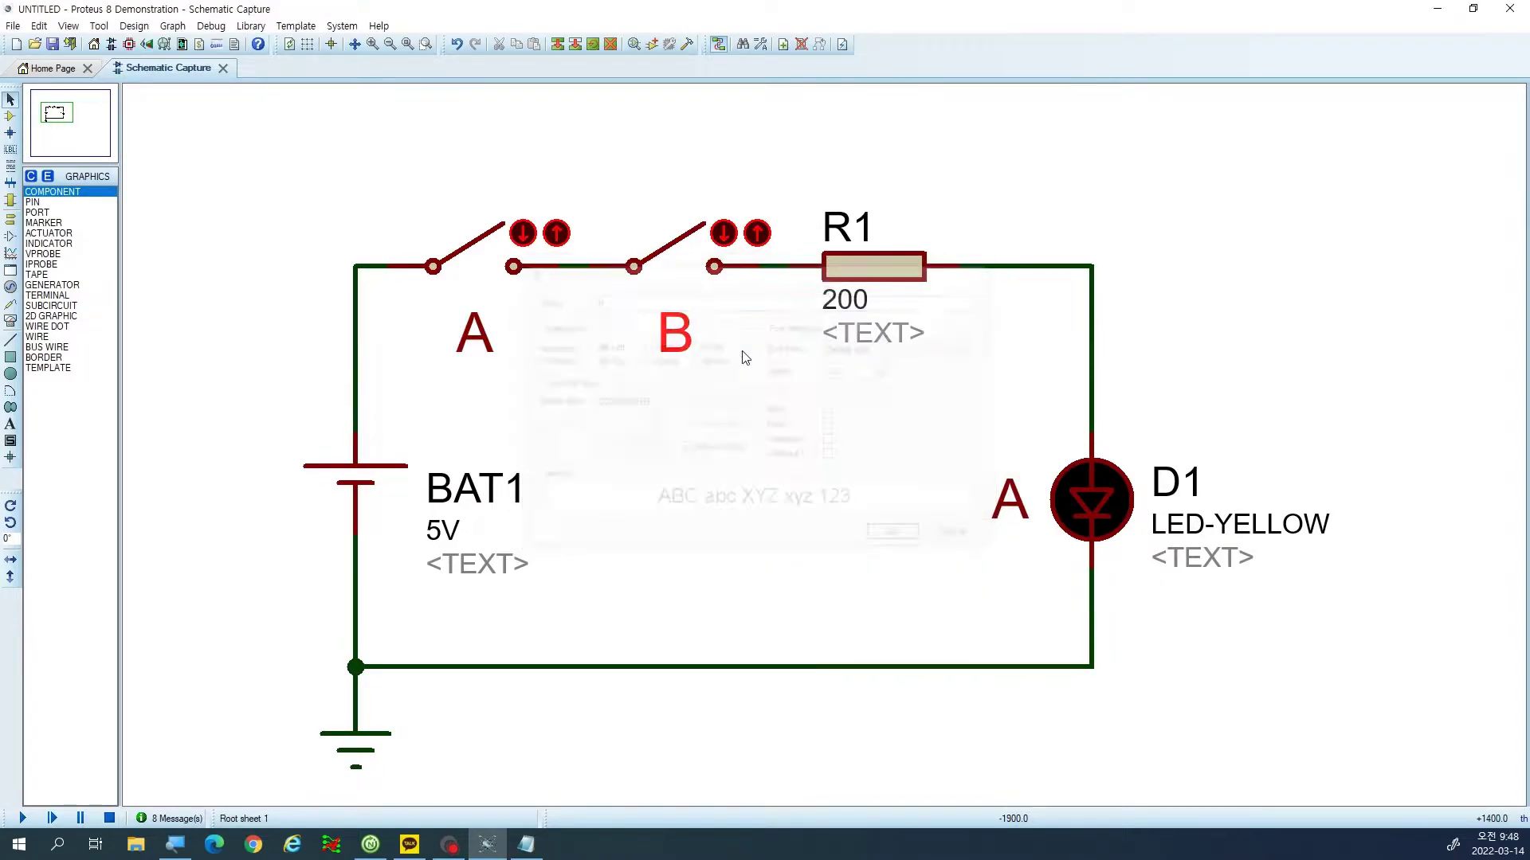
pyautogui.click(1012, 513)
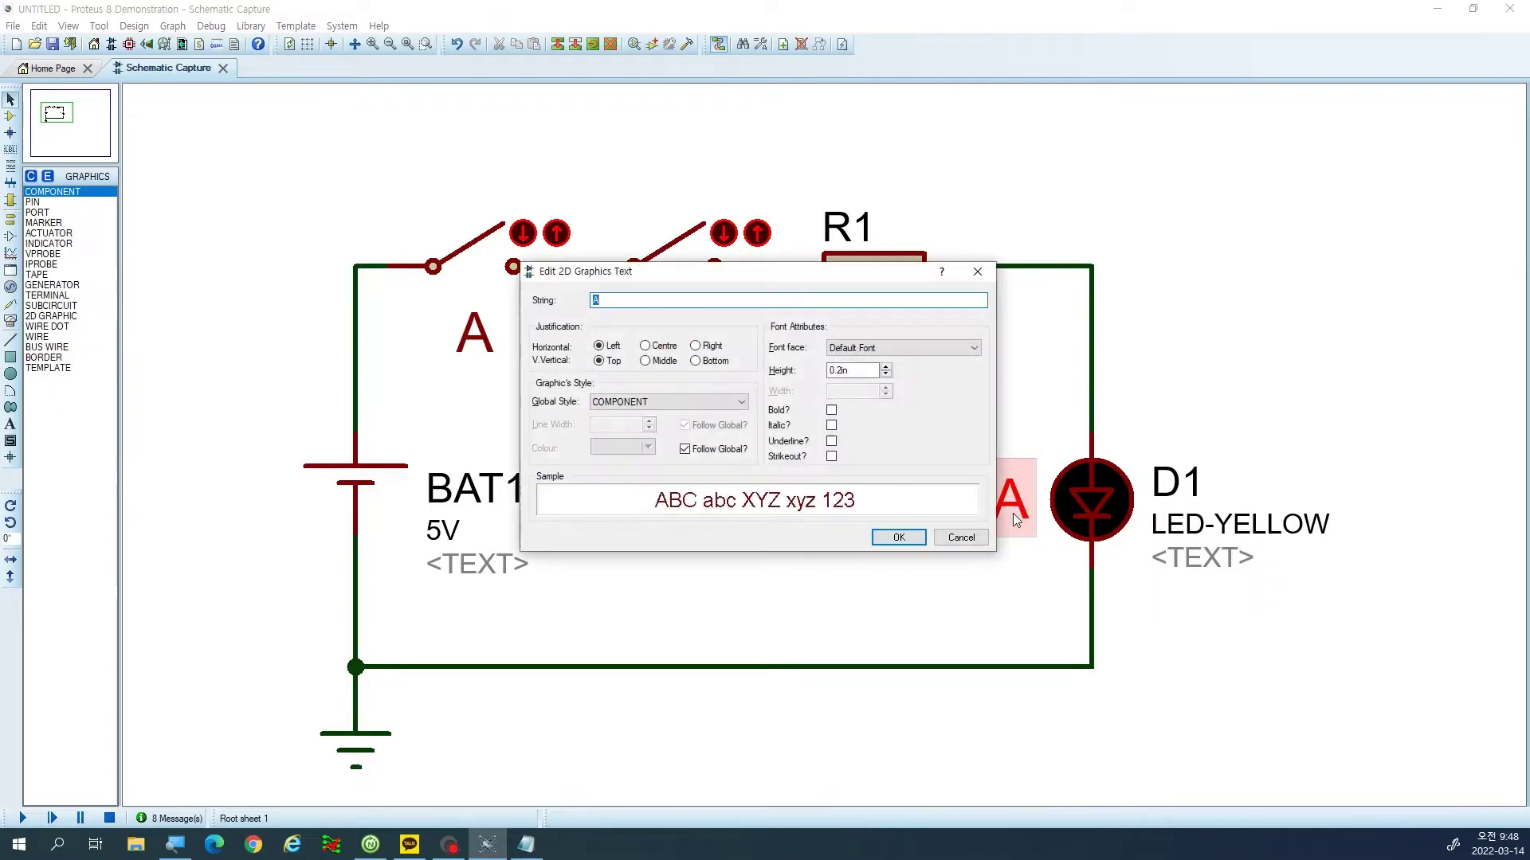
pyautogui.write('Y')
pyautogui.press('Return')
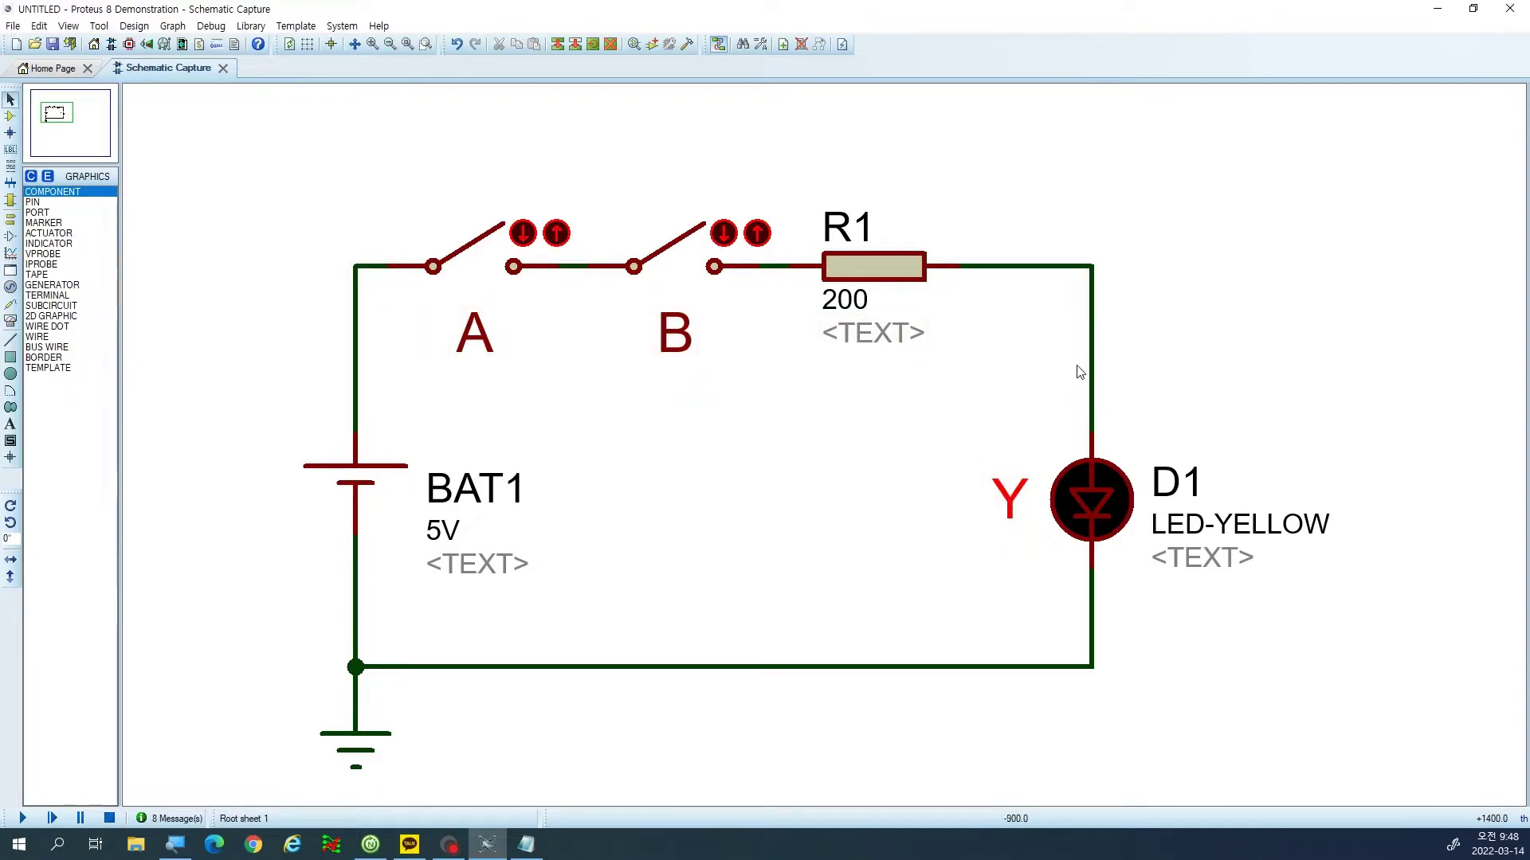
# Copy the label A into a grid of four rows and three columns in the free space beside the circuit, with the third column set apart.
pyautogui.scroll(-2, 1080, 372)
pyautogui.moveTo(1203, 704); pyautogui.dragTo(755, 686)
pyautogui.click(44, 113)
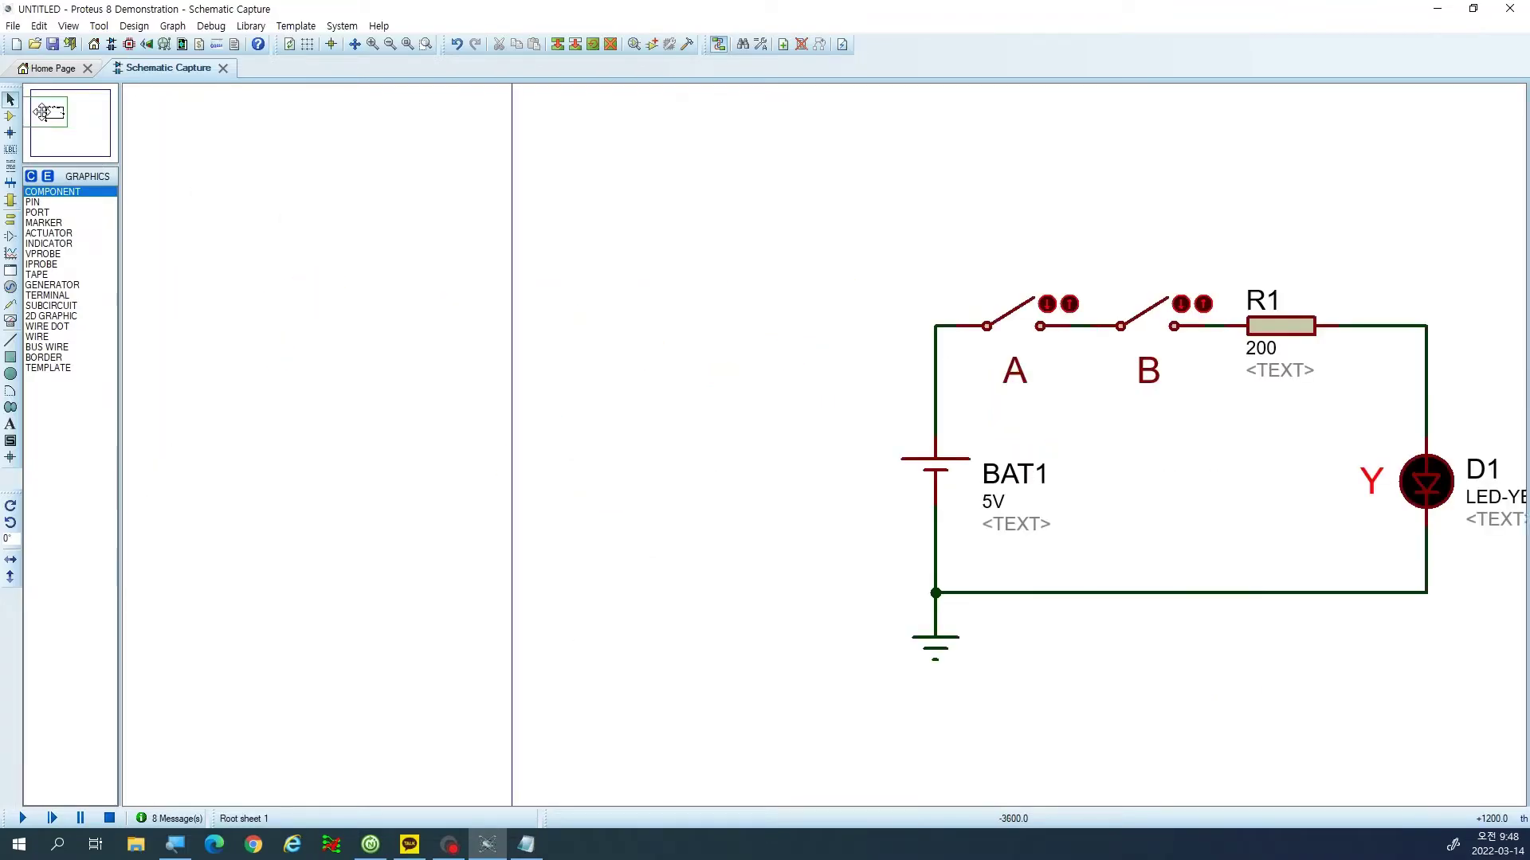
pyautogui.click(70, 121)
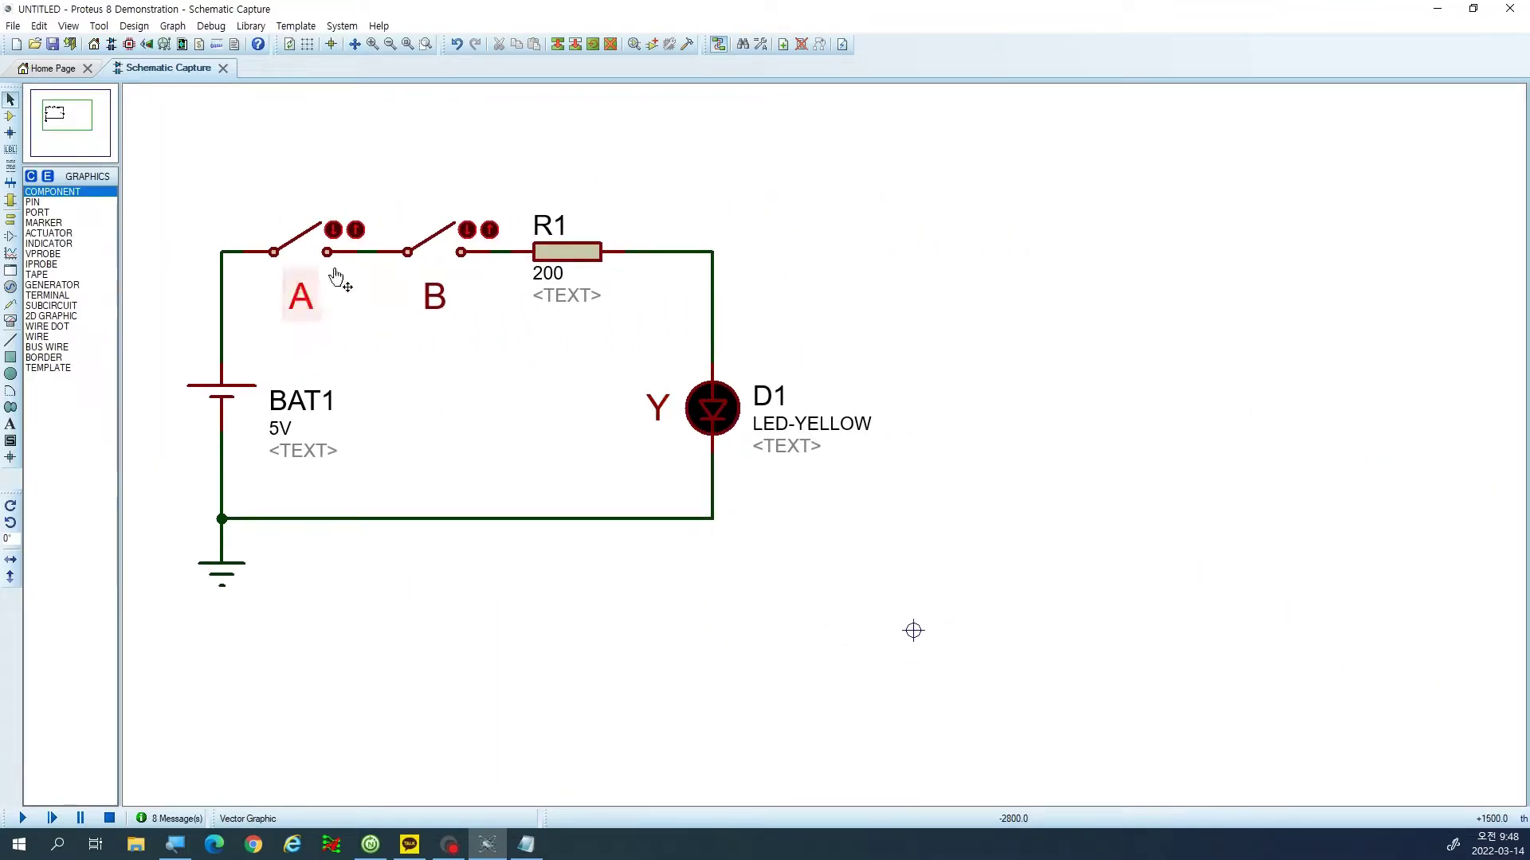
pyautogui.click(300, 296)
pyautogui.hotkey('ctrl', 'c')
pyautogui.hotkey('ctrl', 'v')
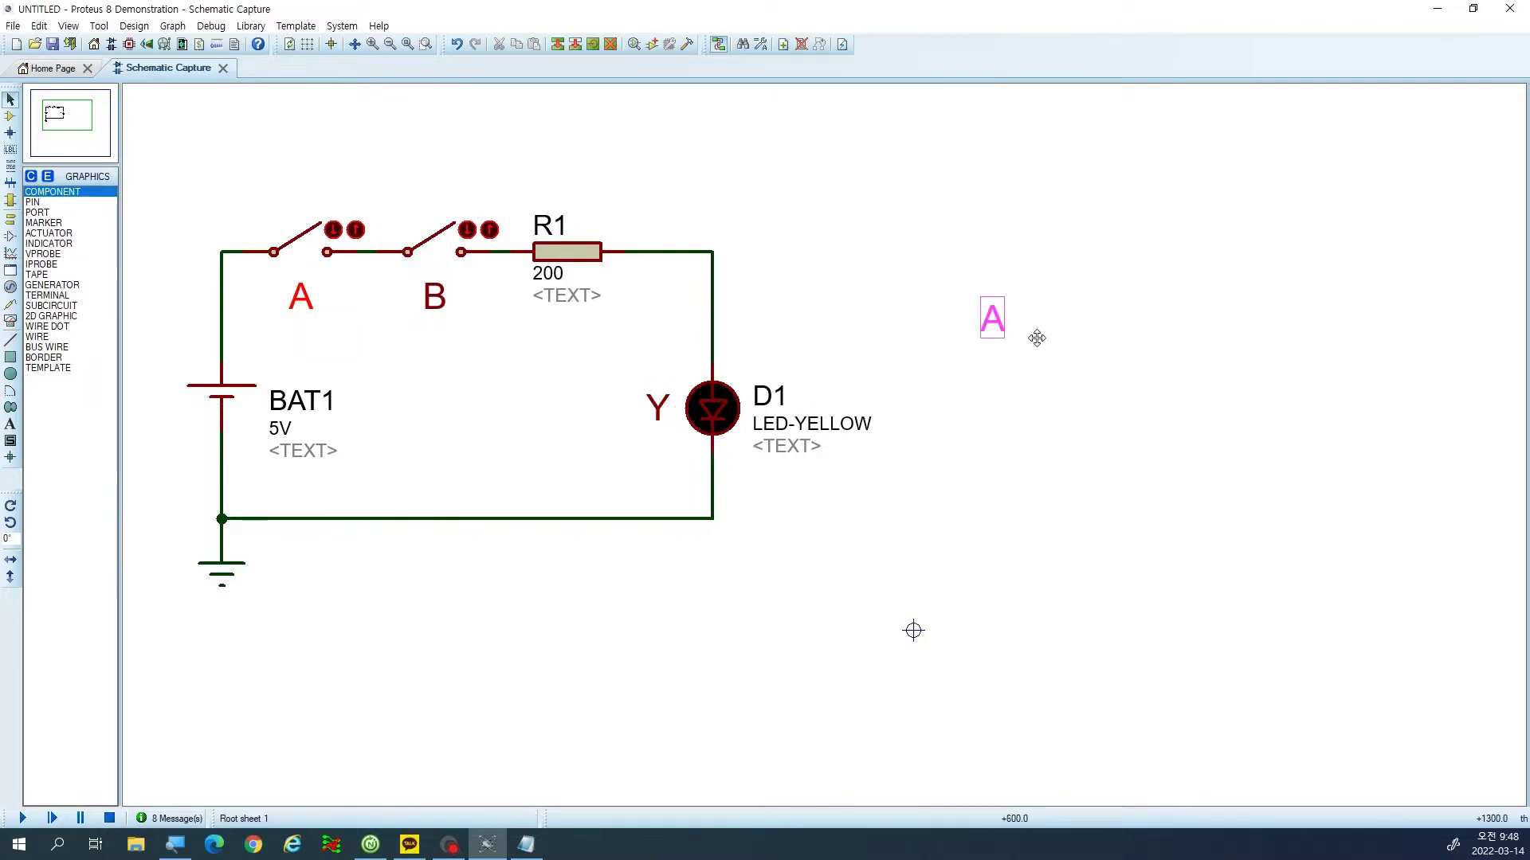
pyautogui.click(967, 295)
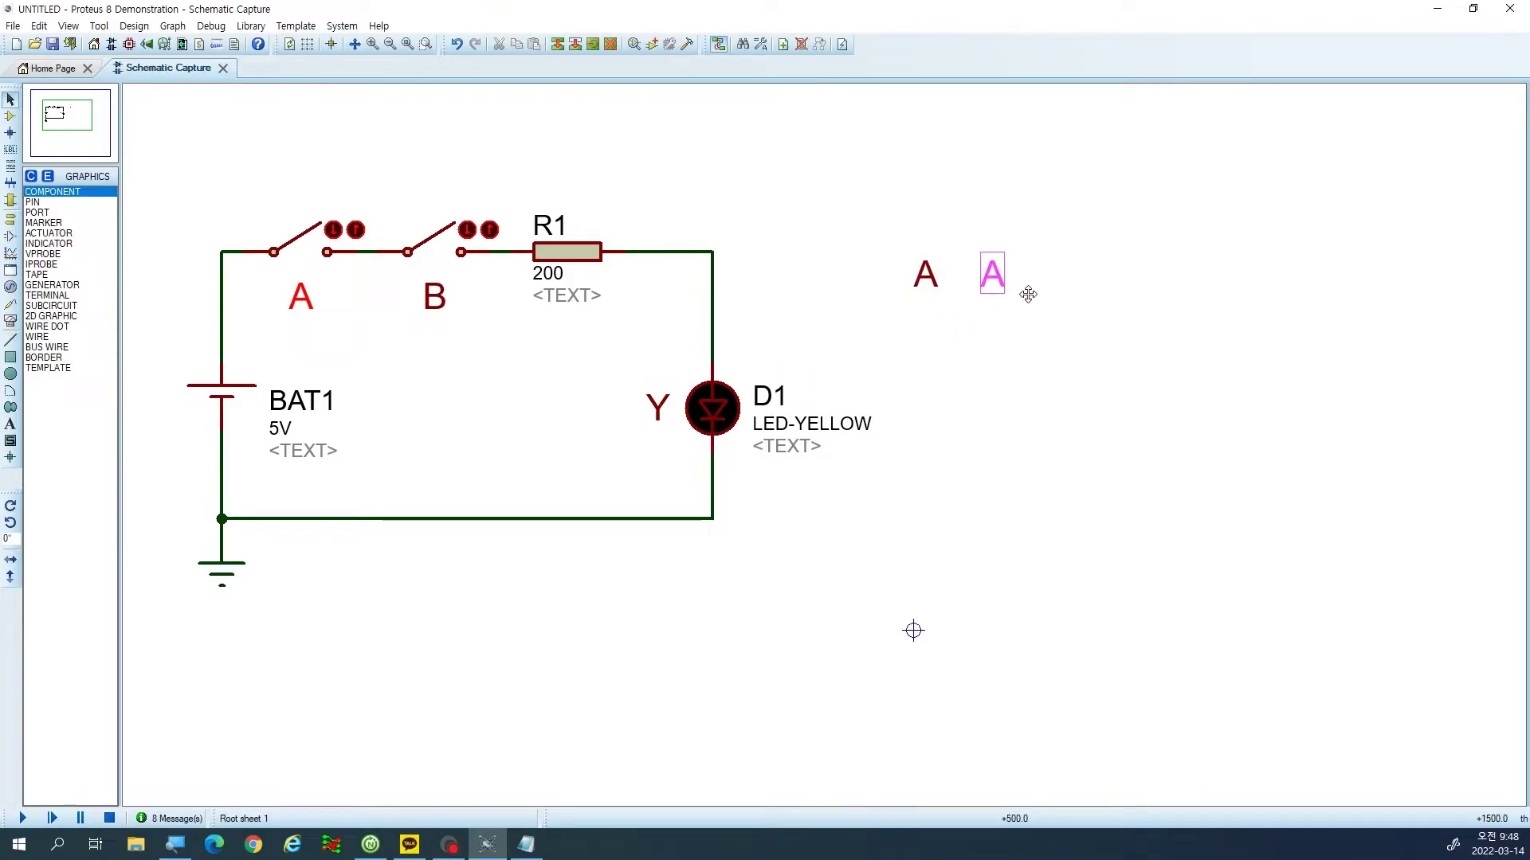
pyautogui.click(1005, 295)
pyautogui.click(1069, 297)
pyautogui.click(960, 341)
pyautogui.click(1004, 341)
pyautogui.click(1069, 341)
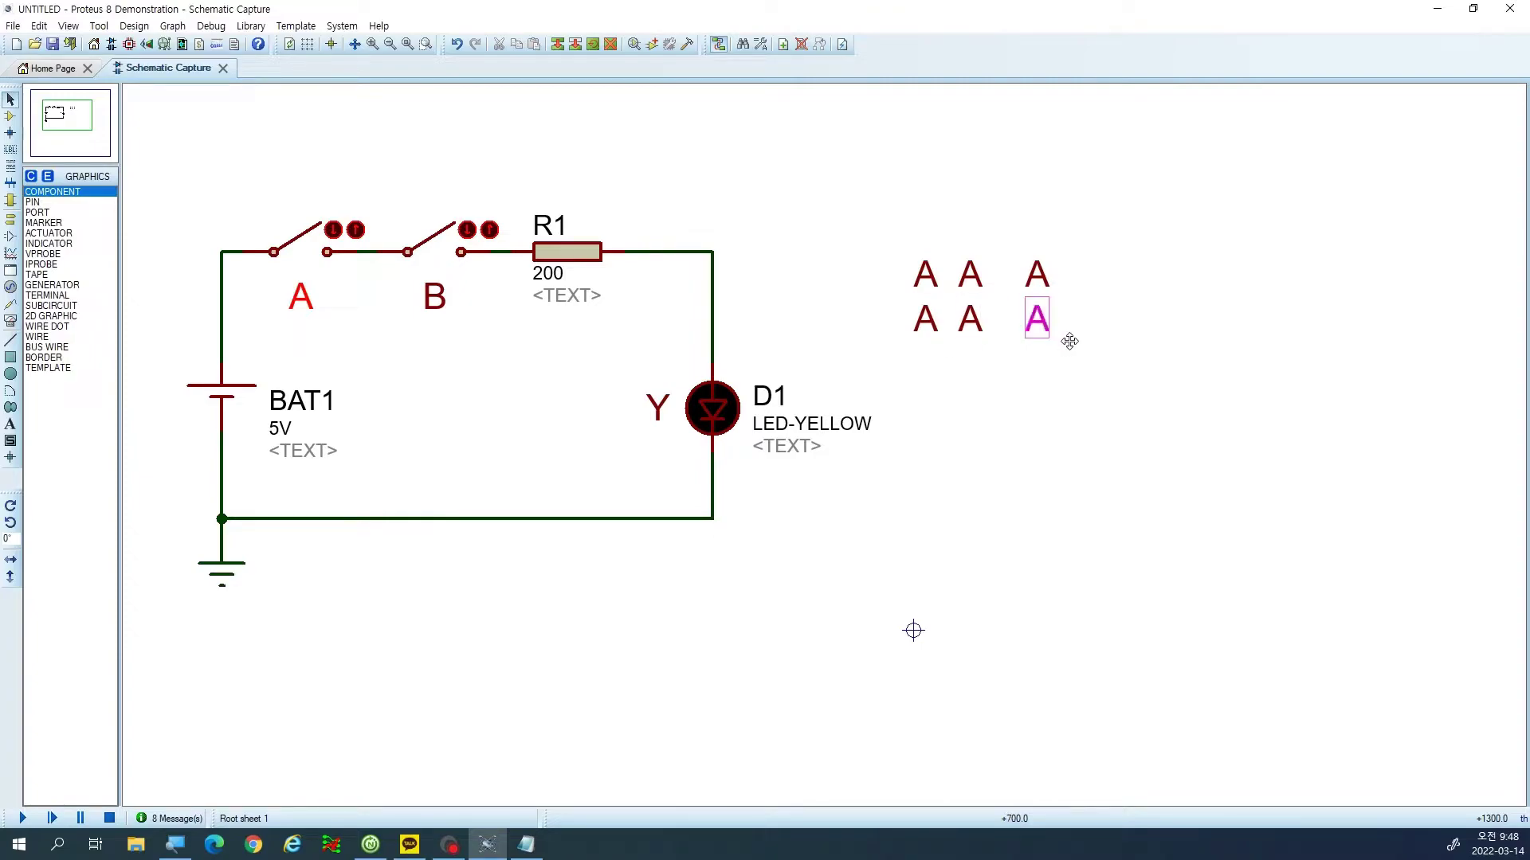
pyautogui.click(960, 386)
pyautogui.click(1004, 386)
pyautogui.click(1069, 386)
pyautogui.click(960, 431)
pyautogui.click(1004, 430)
pyautogui.click(1069, 429)
pyautogui.rightClick(944, 485)
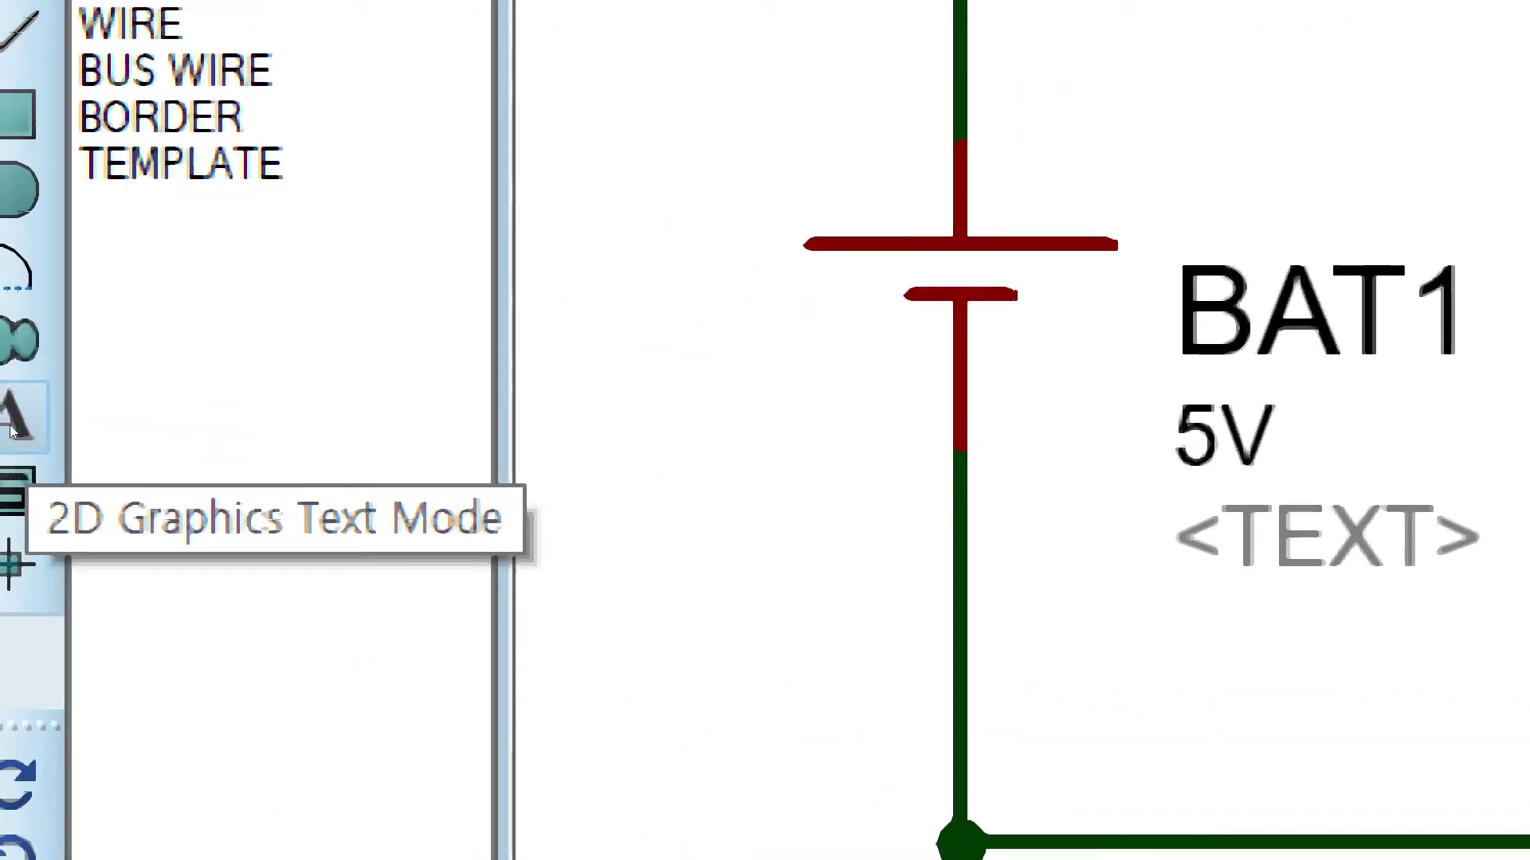
# Block-copy the label A from the grid's upper row into a new row of three labels directly above the grid.
pyautogui.click(15, 425)
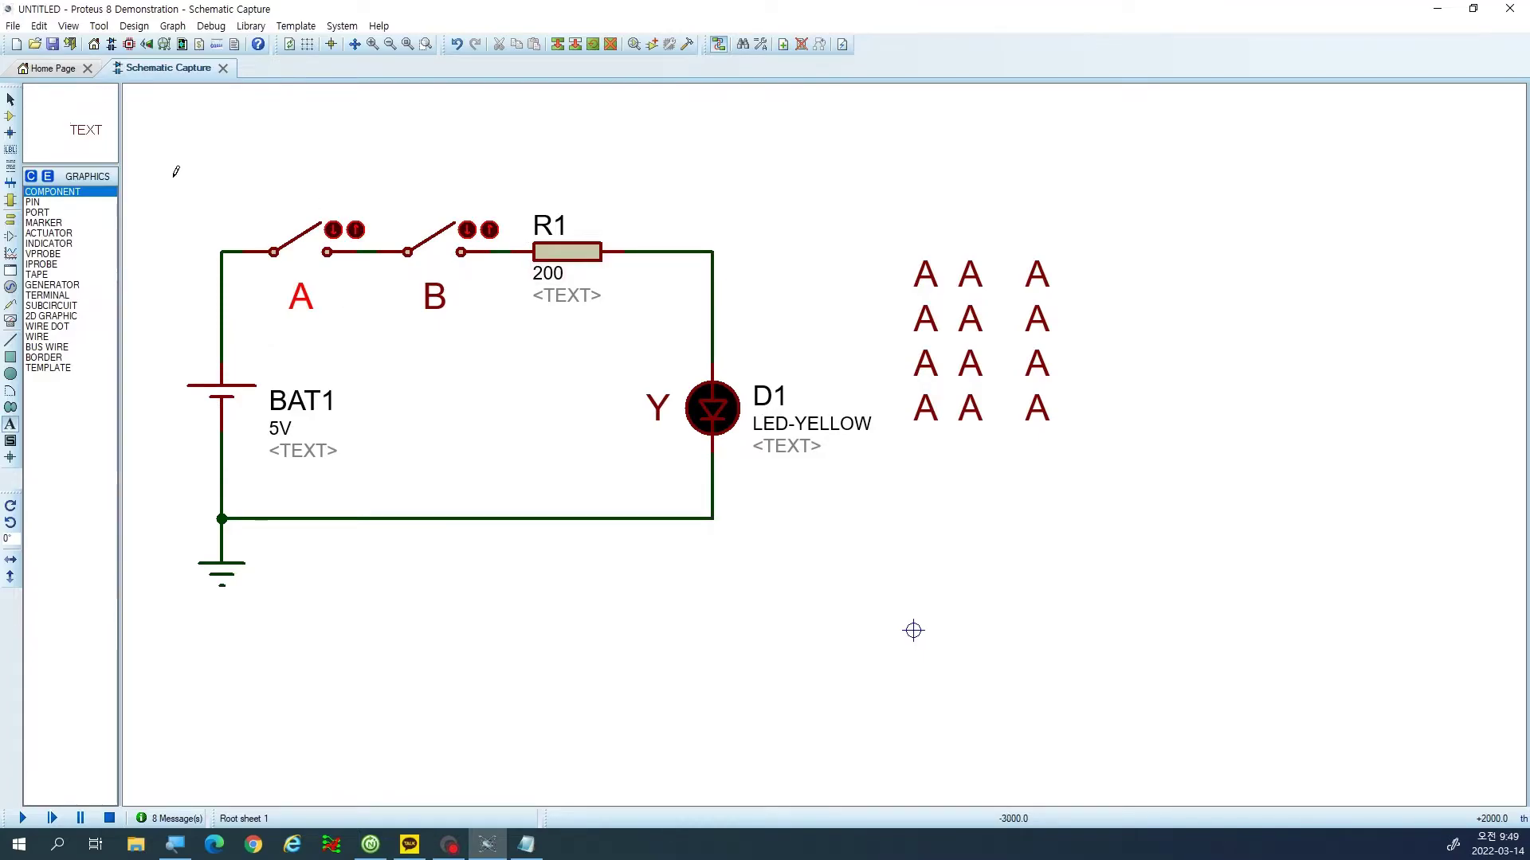
pyautogui.click(926, 223)
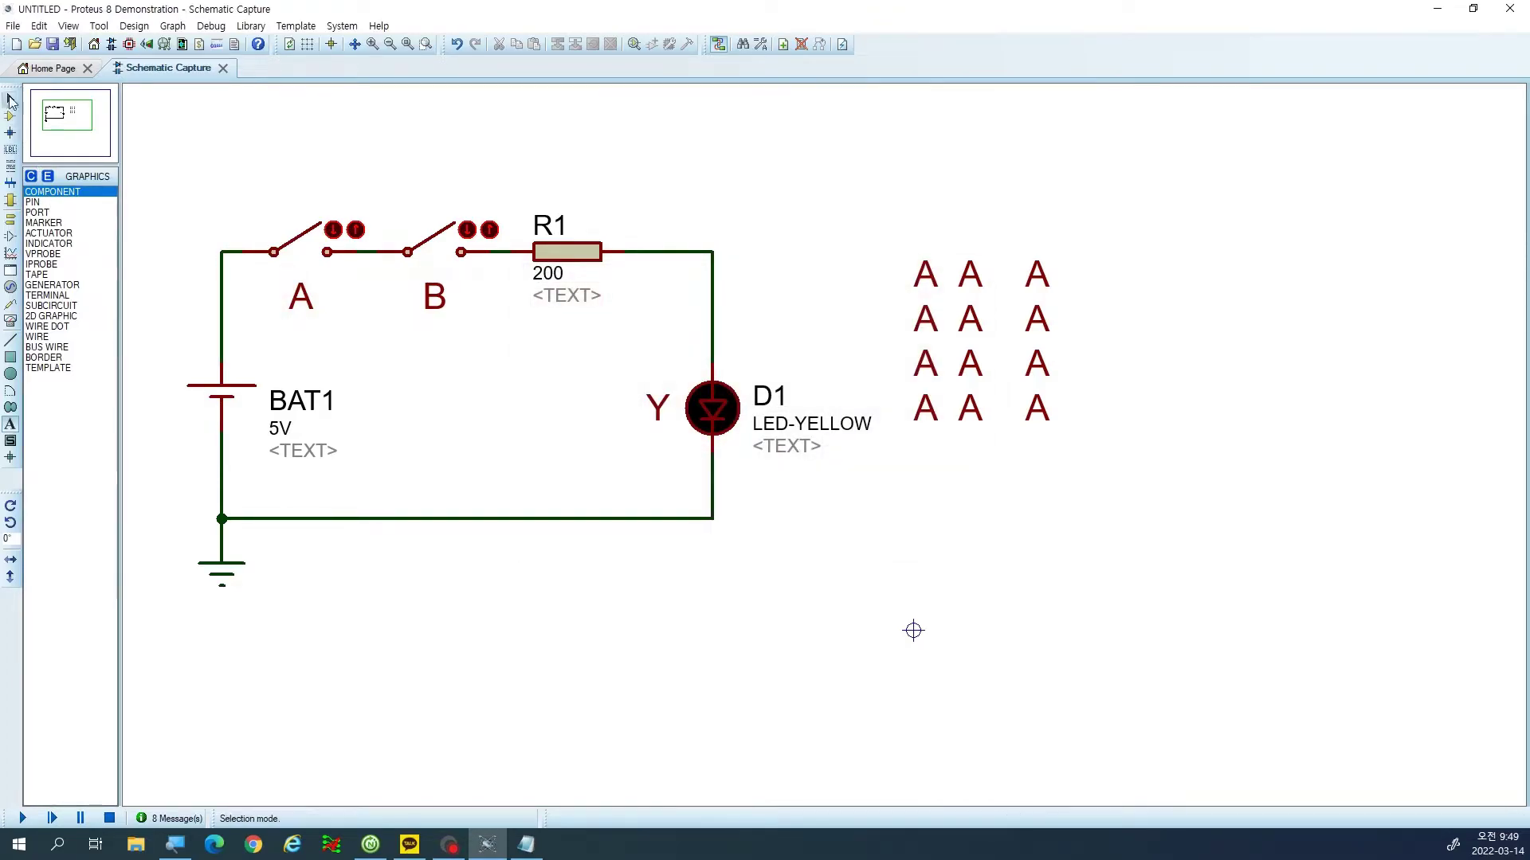
pyautogui.click(12, 98)
pyautogui.click(923, 269)
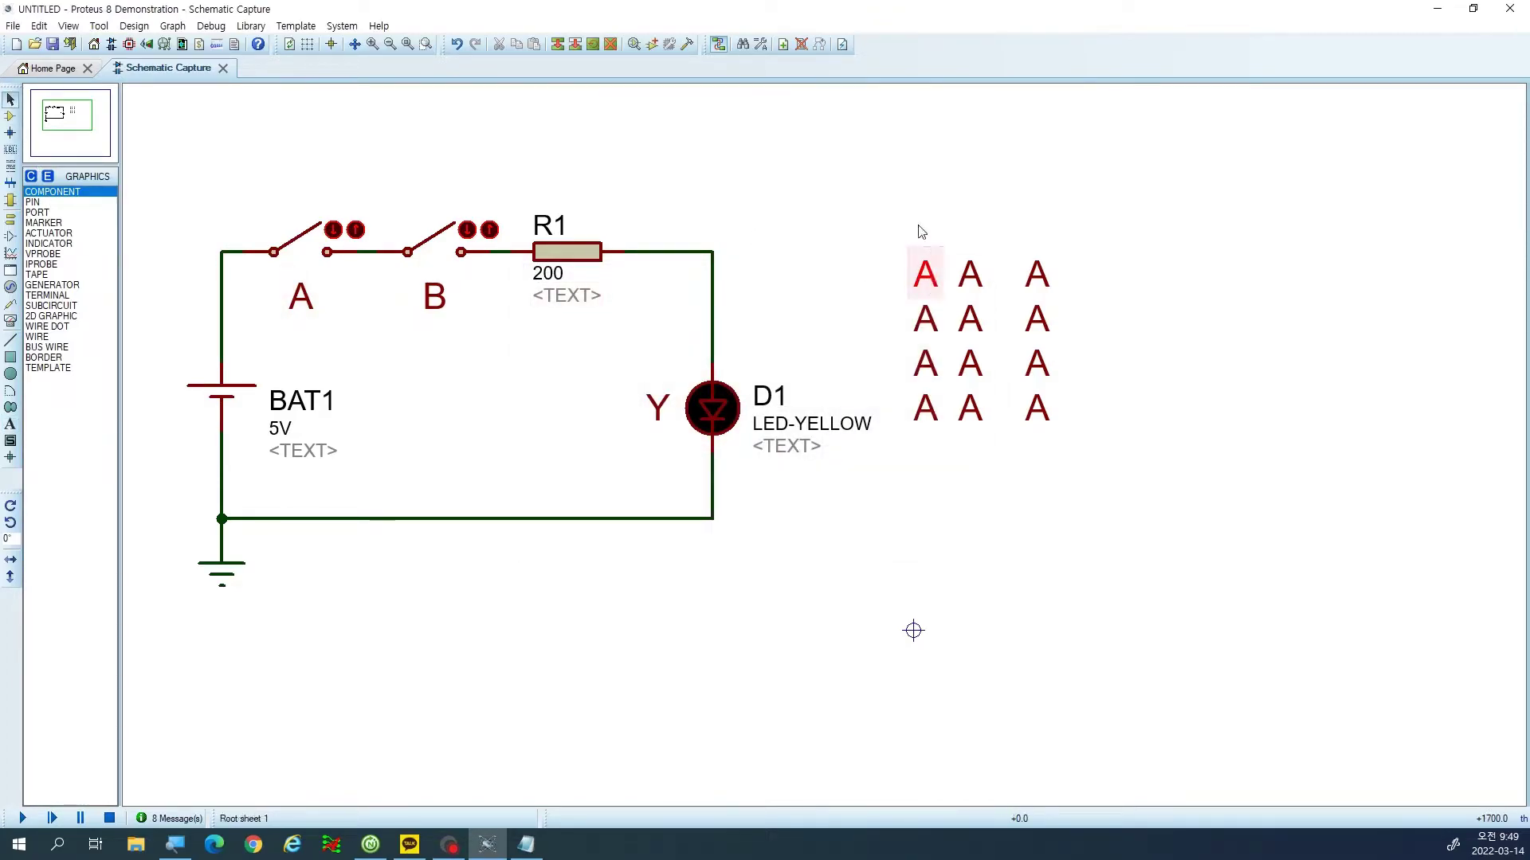
pyautogui.click(575, 46)
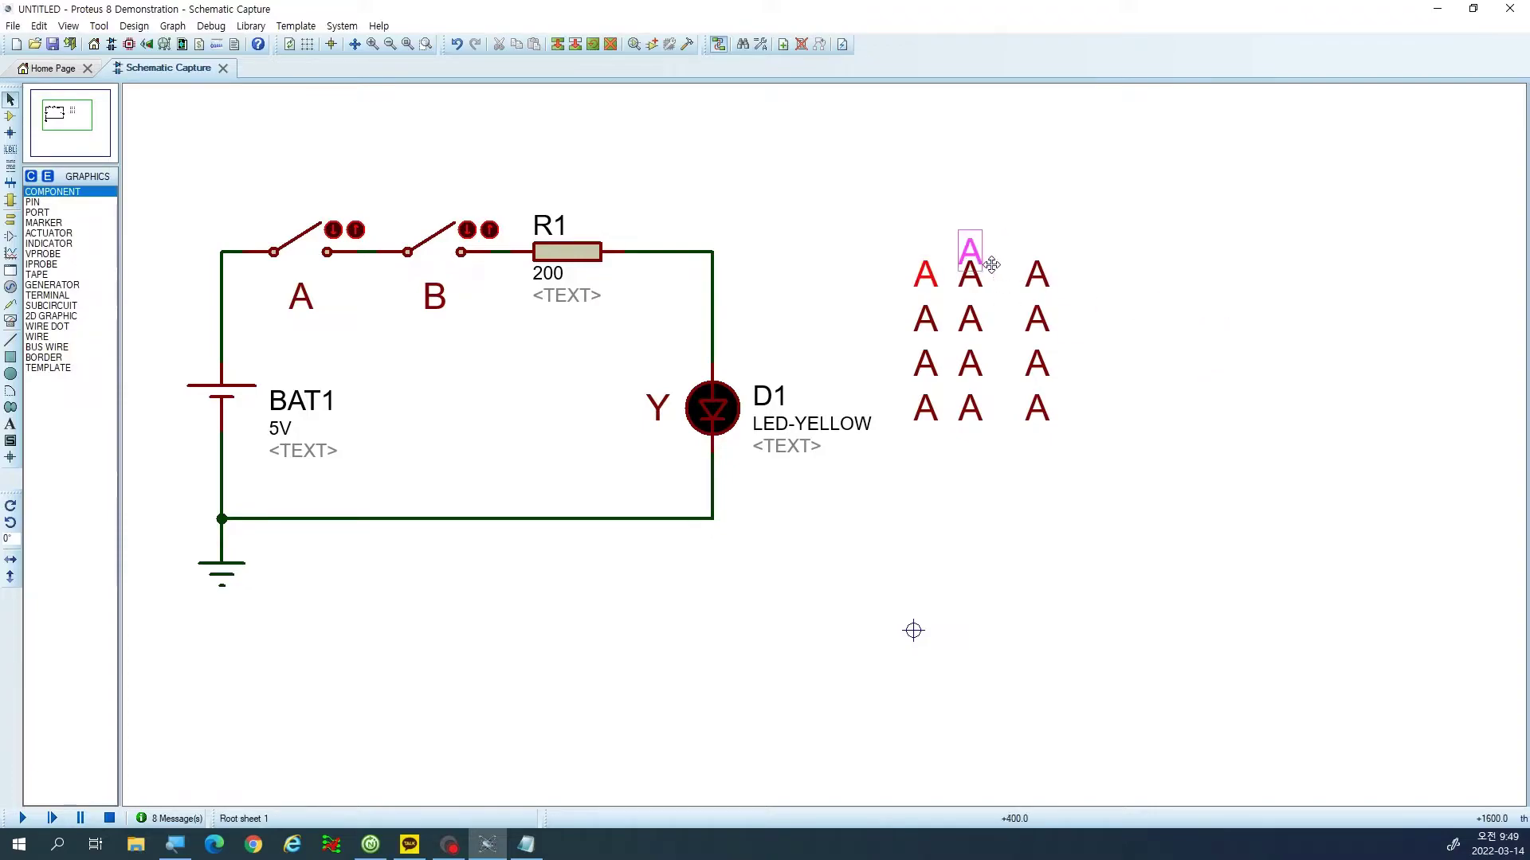
pyautogui.click(953, 251)
pyautogui.click(997, 251)
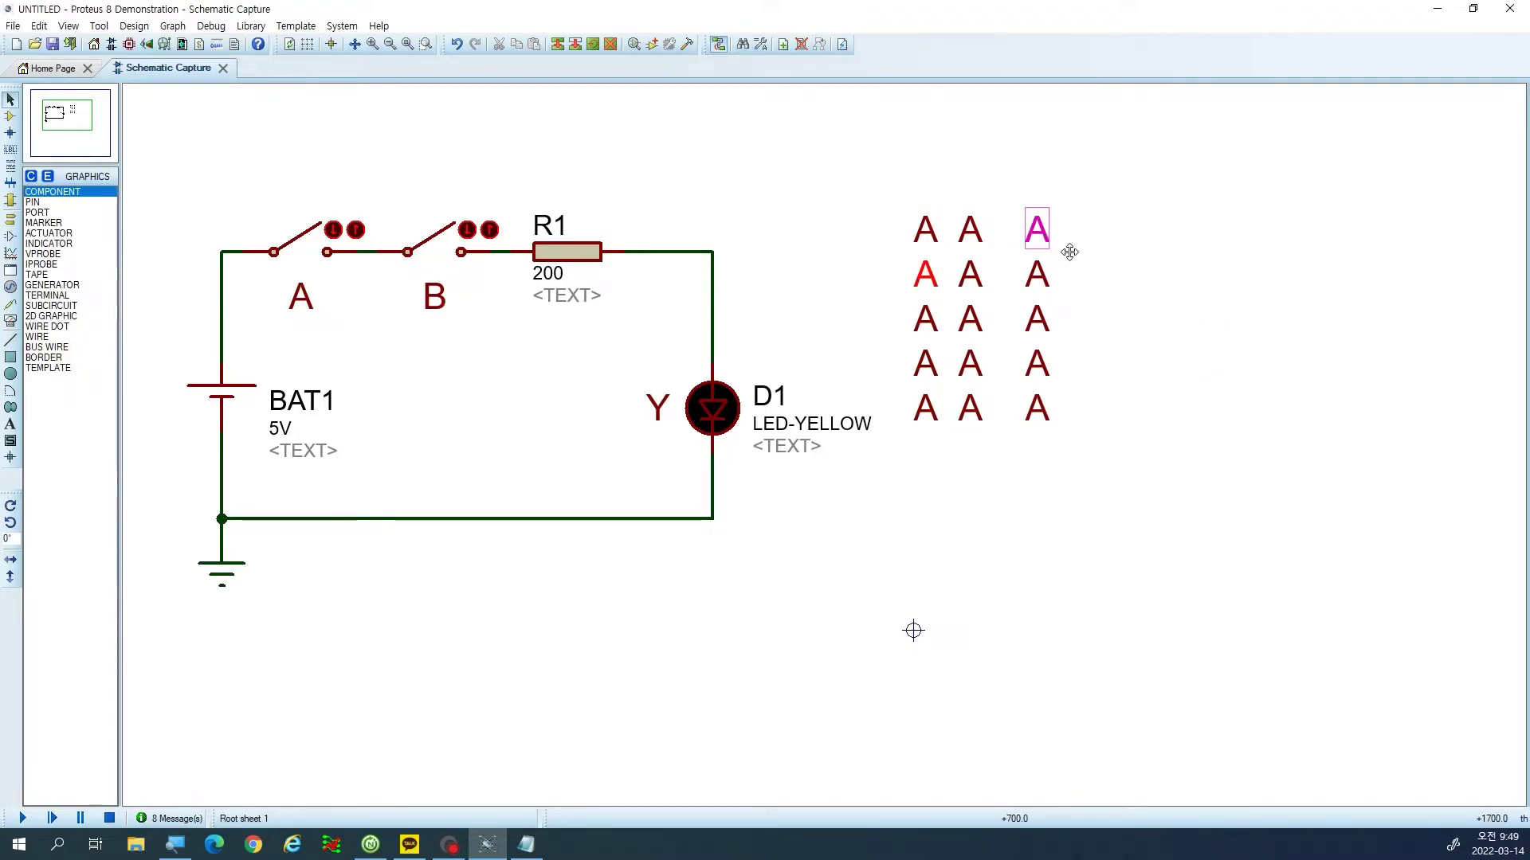
pyautogui.click(1064, 251)
pyautogui.rightClick(1120, 358)
# Change the second and third labels of the table's header row to B and Y.
pyautogui.click(924, 227)
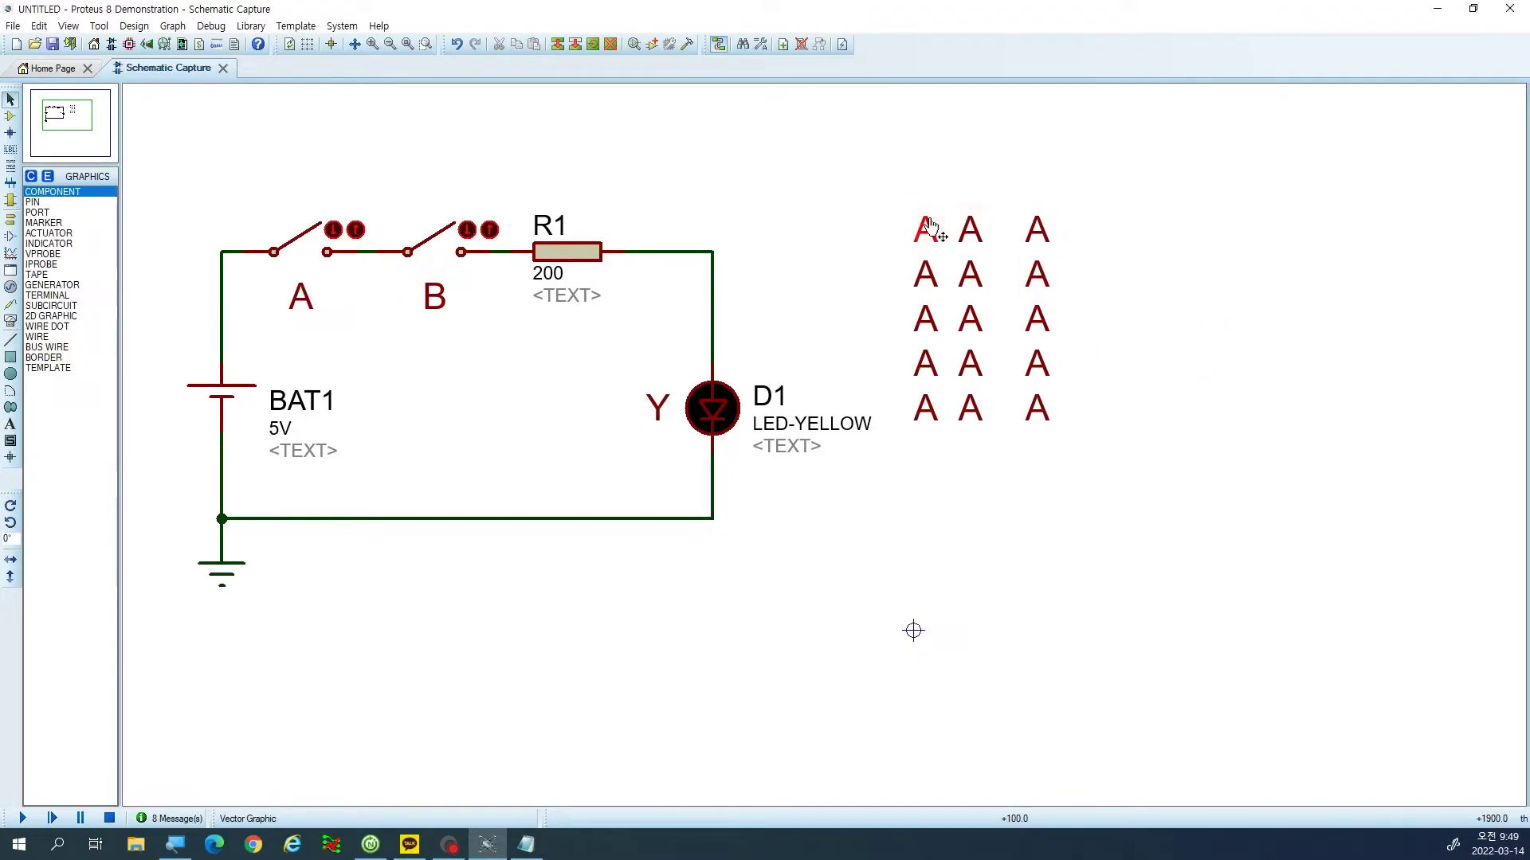
pyautogui.click(970, 229)
pyautogui.hotkey('ctrl', 'e')
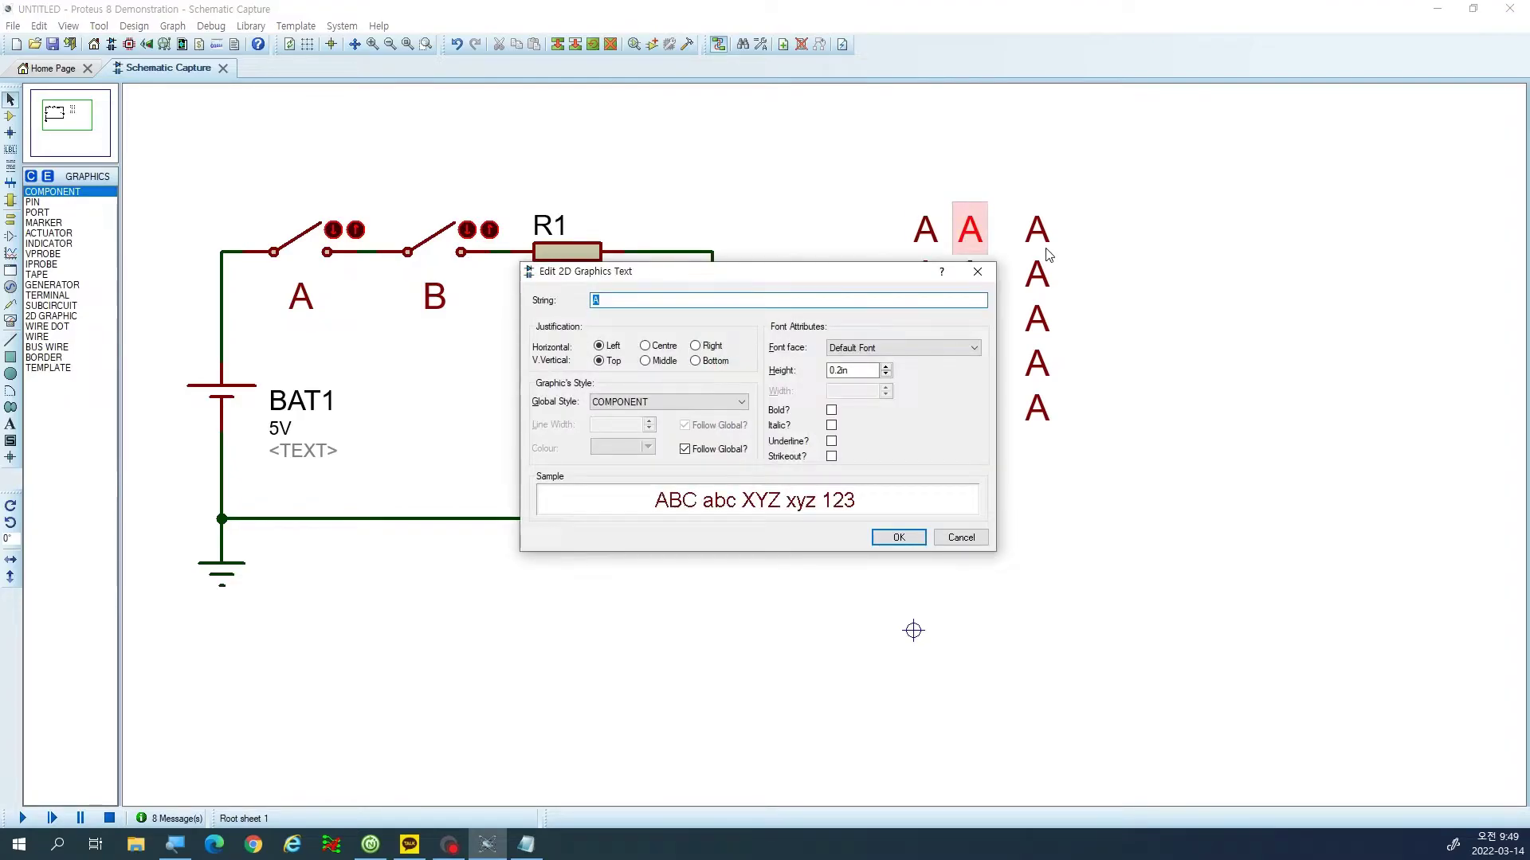
pyautogui.press('Return')
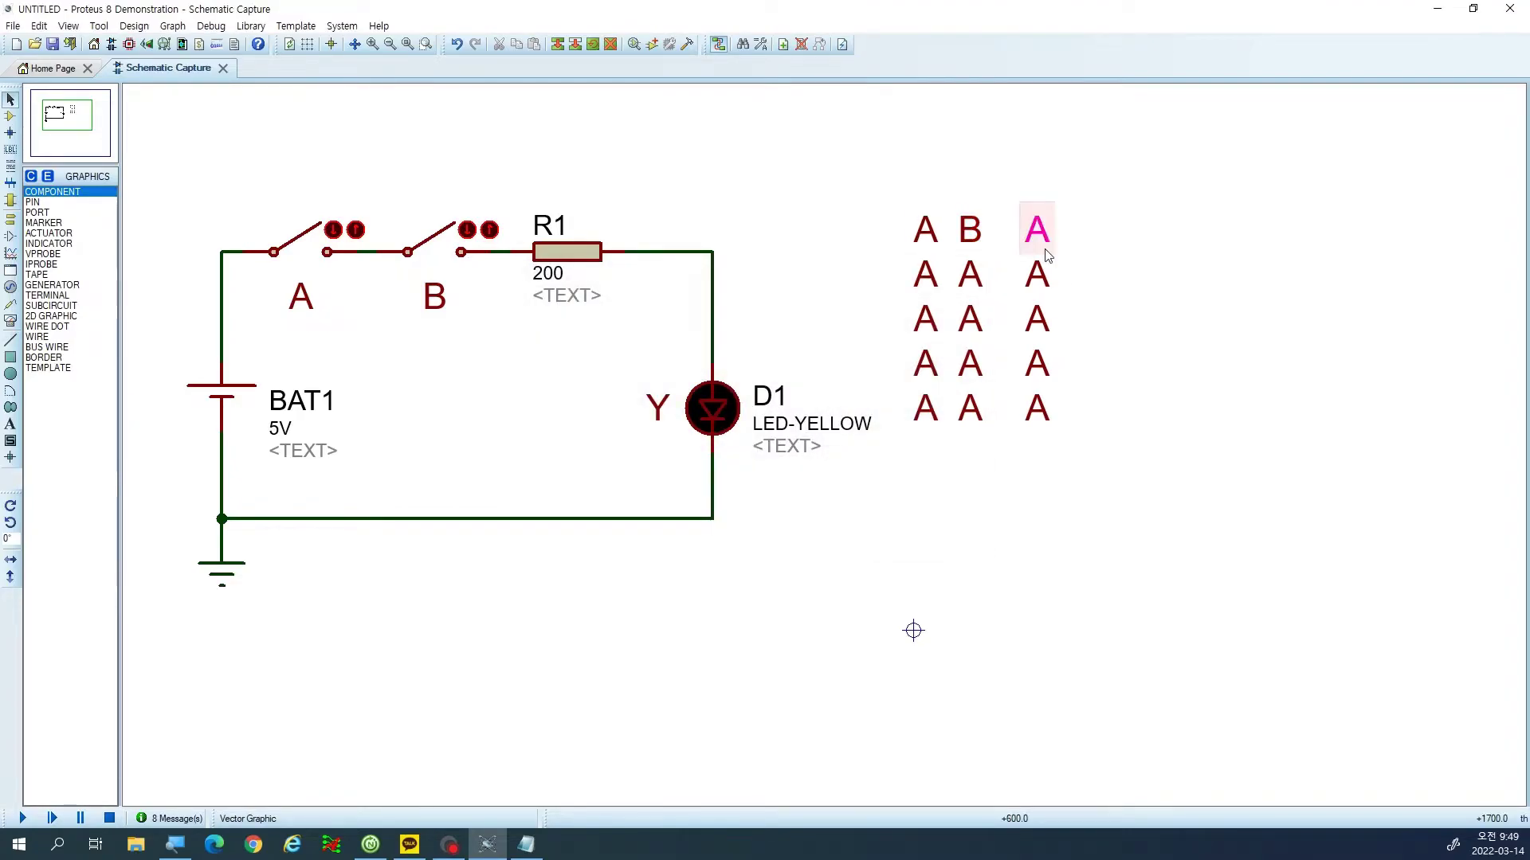
pyautogui.hotkey('ctrl', 'e')
pyautogui.press('Return')
# Set the A and B entries of the first row below the table header to 0 and 0.
pyautogui.click(932, 277)
pyautogui.hotkey('ctrl', 'e')
pyautogui.write('0')
pyautogui.press('Return')
pyautogui.click(970, 277)
pyautogui.hotkey('ctrl', 'e')
pyautogui.write('0')
pyautogui.press('Return')
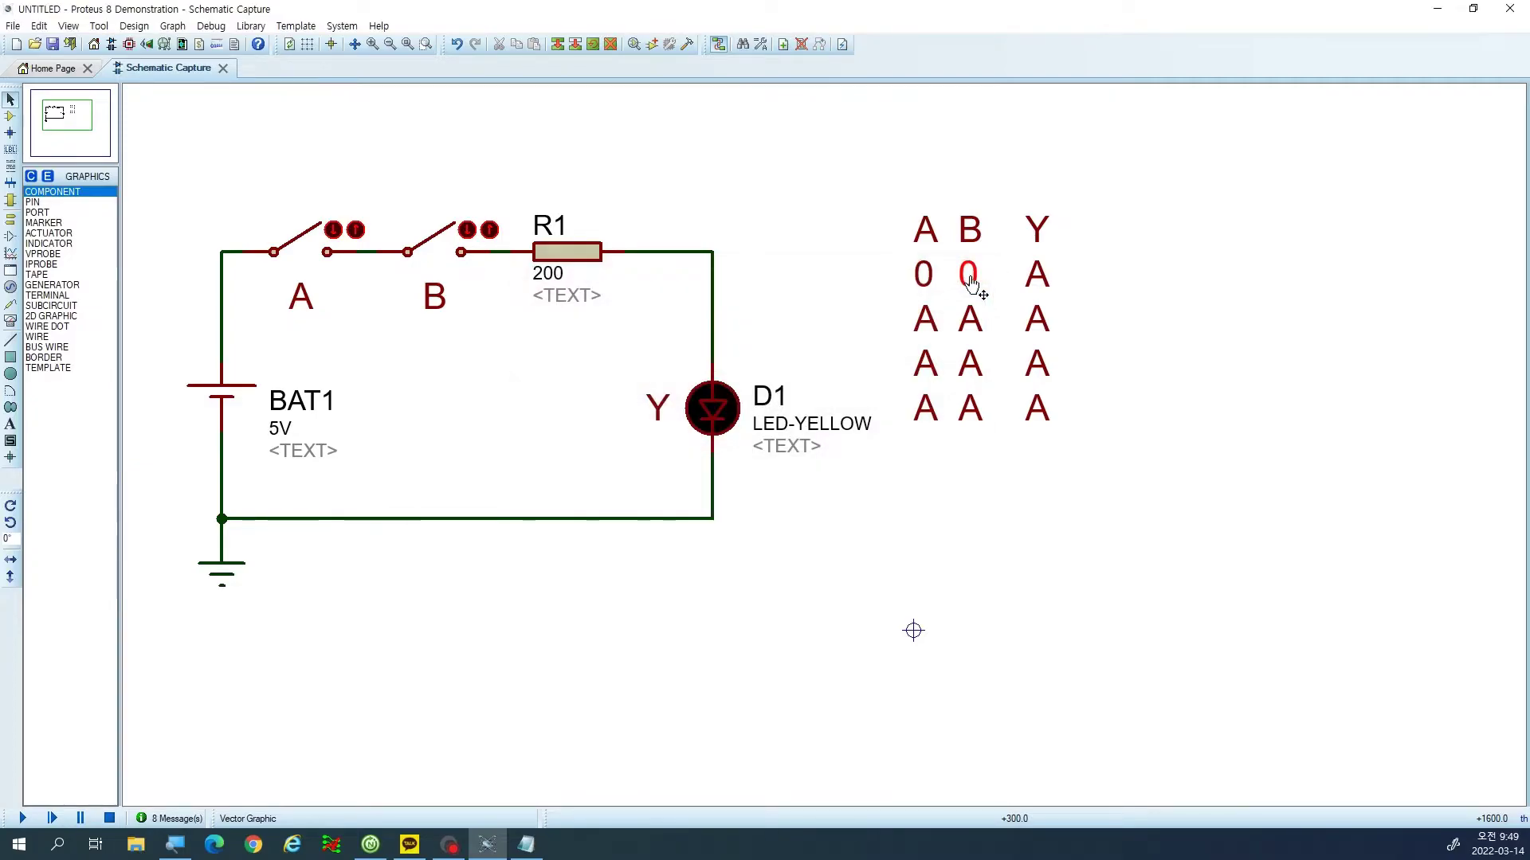
# Set the A and B entries of the table's second data row to 0 and 1.
pyautogui.click(924, 321)
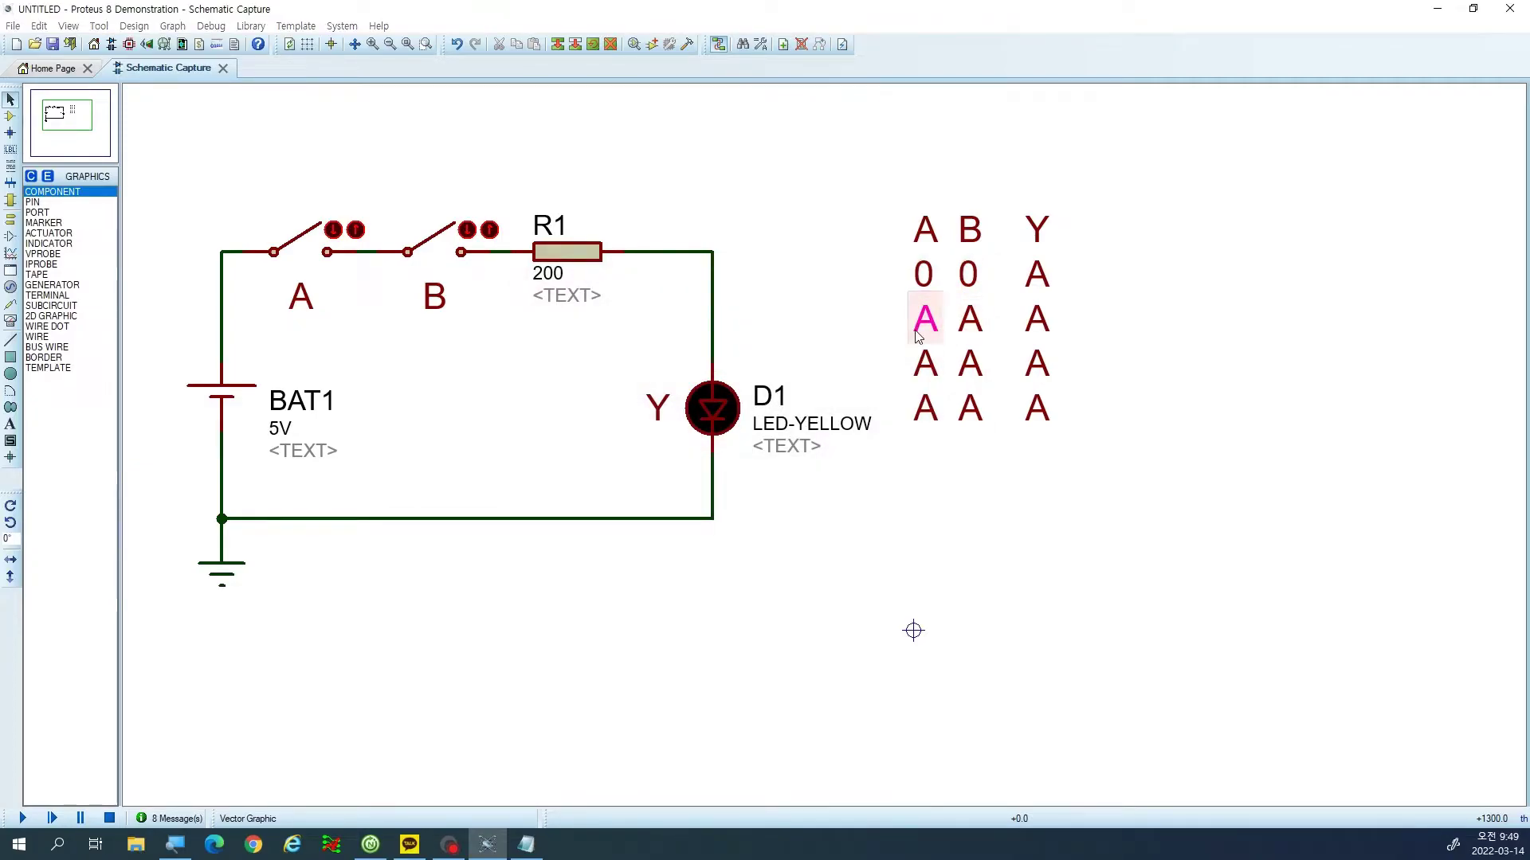
pyautogui.hotkey('ctrl', 'e')
pyautogui.write('0')
pyautogui.press('Return')
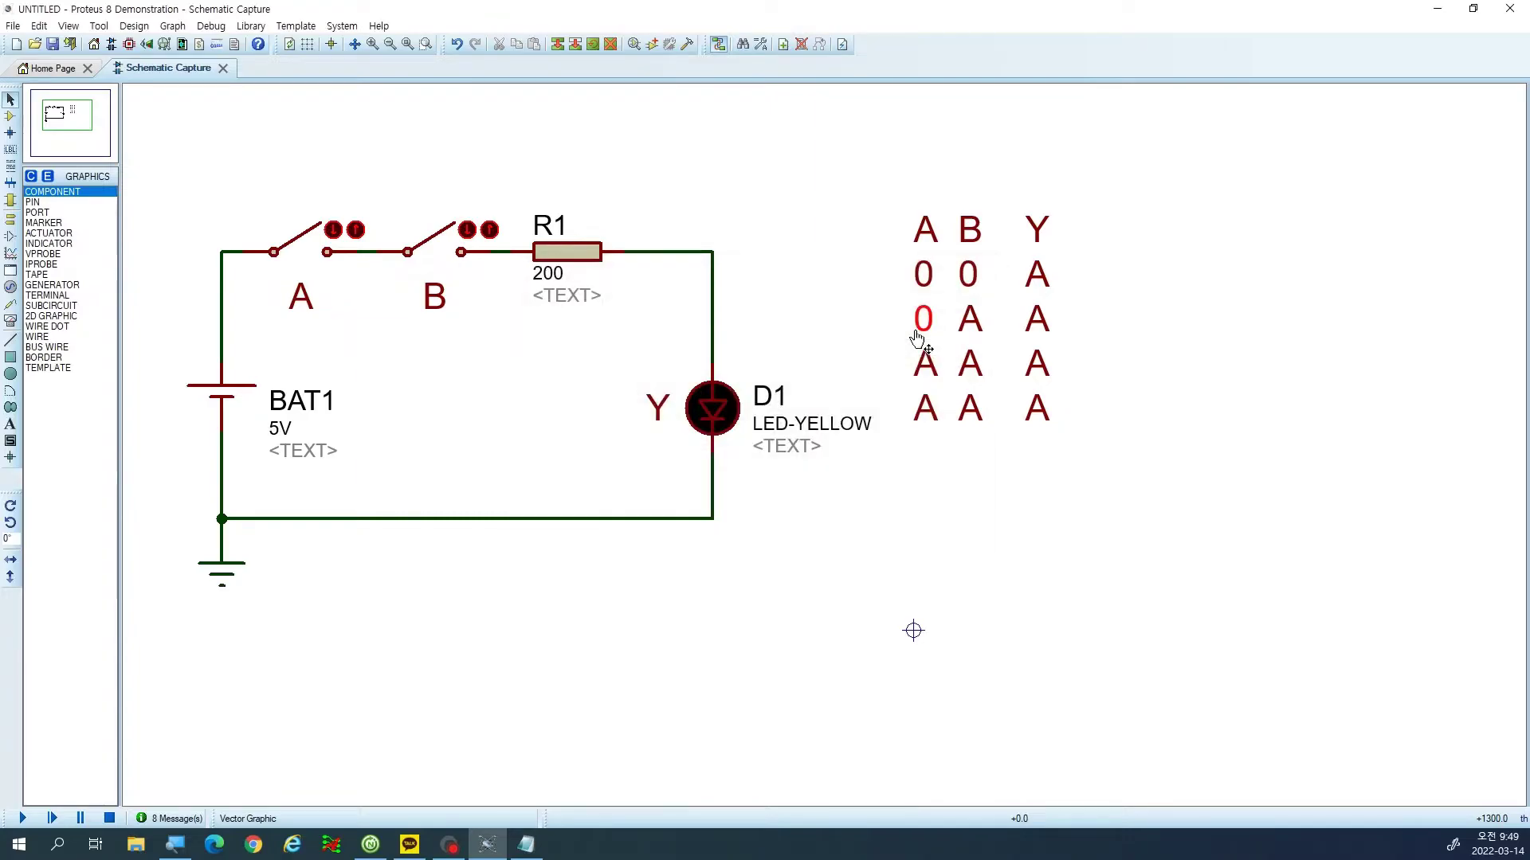
pyautogui.click(980, 328)
pyautogui.hotkey('ctrl', 'e')
pyautogui.write('1')
pyautogui.press('Return')
# Set the A and B entries of the table's third data row to 1 and 0.
pyautogui.click(928, 368)
pyautogui.hotkey('ctrl', 'e')
pyautogui.write('1')
pyautogui.press('Return')
pyautogui.click(968, 365)
pyautogui.hotkey('ctrl', 'e')
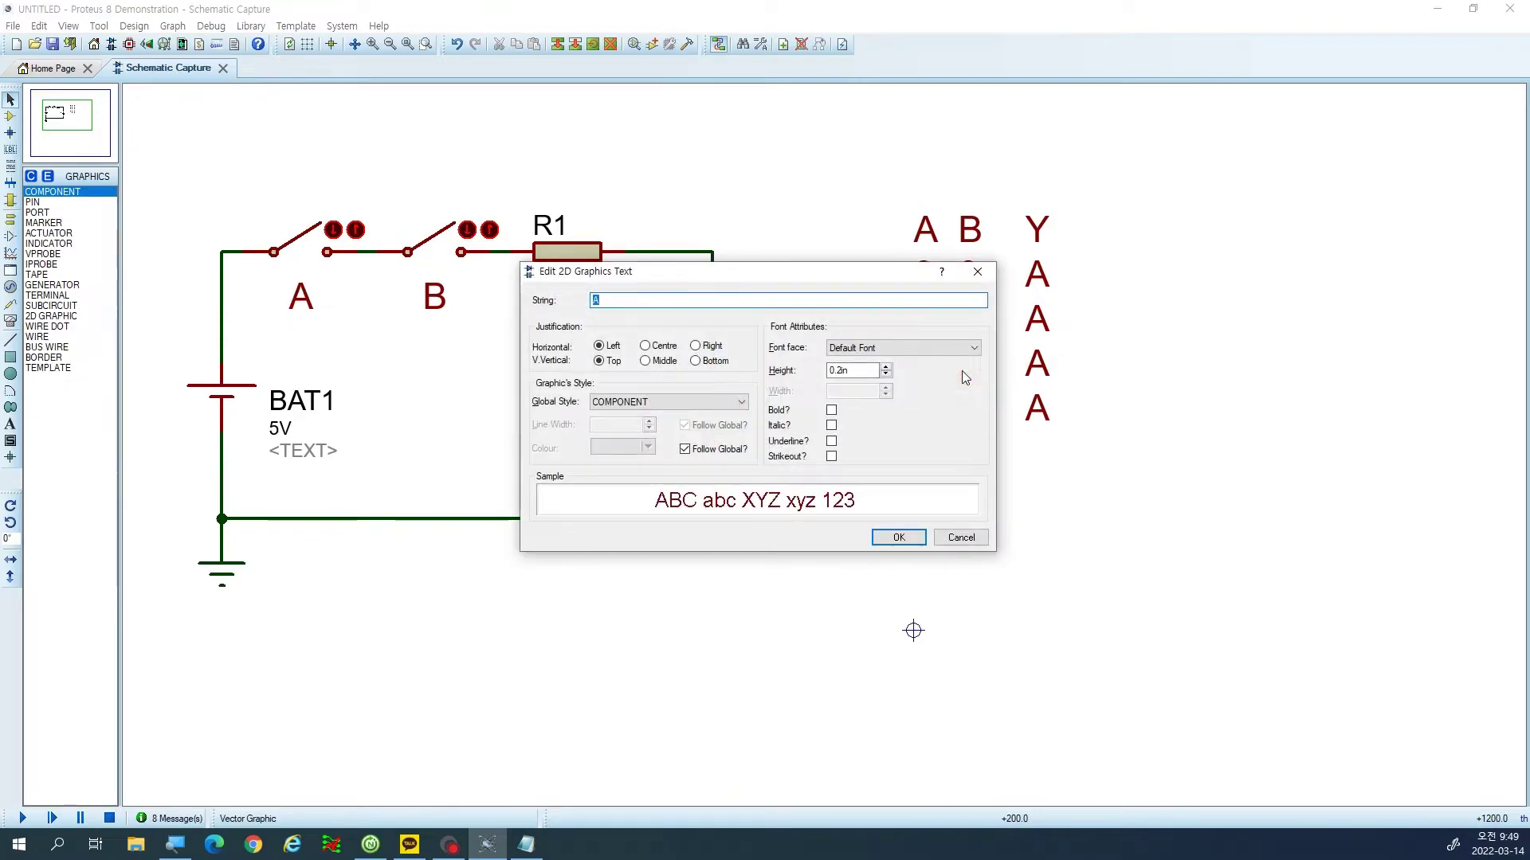
pyautogui.write('0')
pyautogui.press('Return')
# Set the A and B entries of the table's fourth data row to 1 and 1.
pyautogui.click(936, 407)
pyautogui.hotkey('ctrl', 'e')
pyautogui.write('1')
pyautogui.click(887, 539)
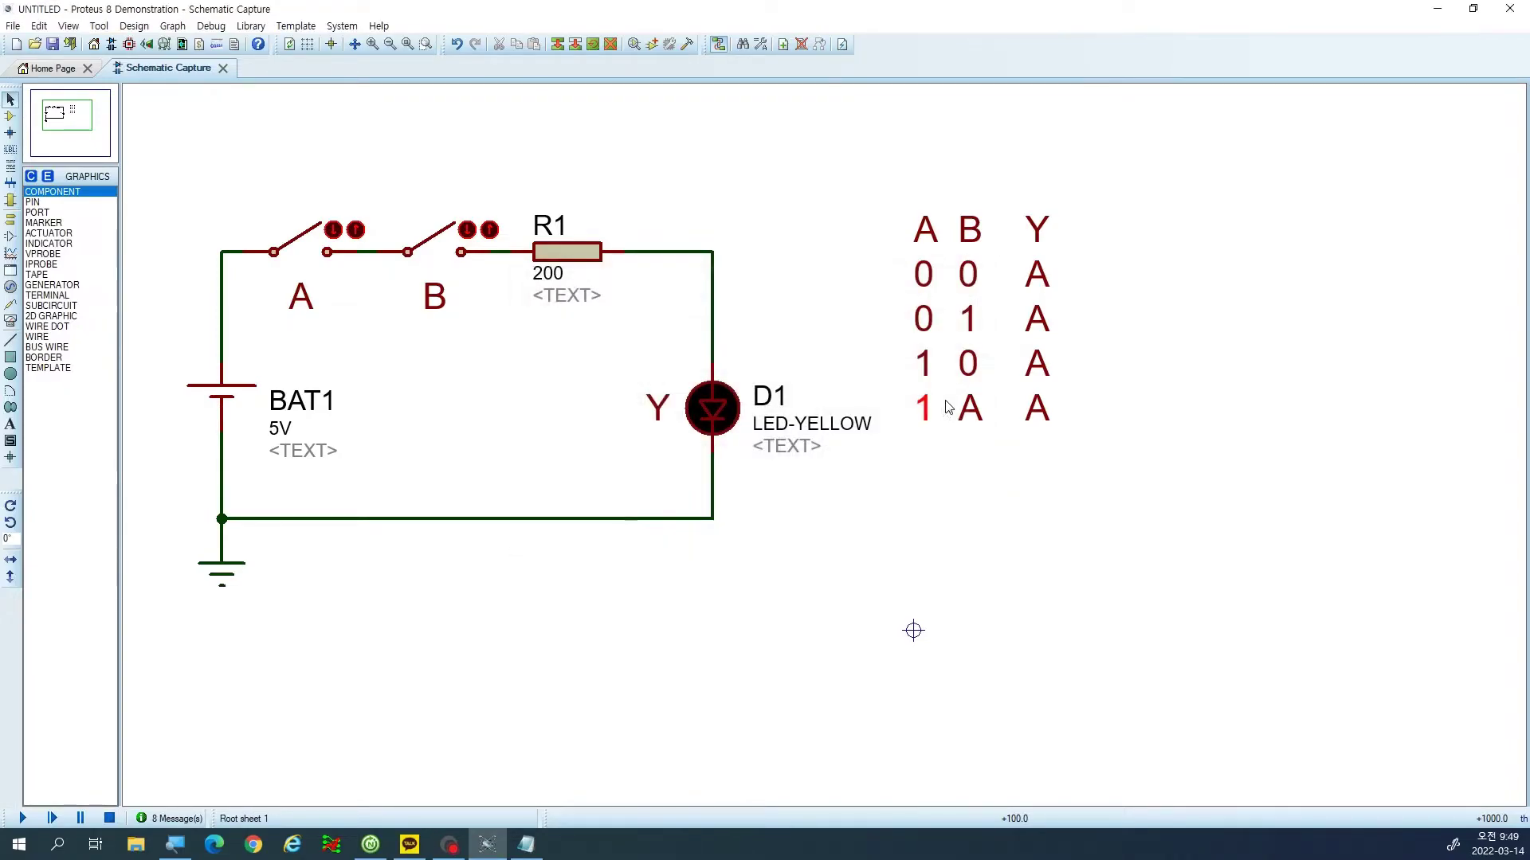
pyautogui.click(969, 411)
pyautogui.hotkey('ctrl', 'e')
pyautogui.write('1')
pyautogui.click(898, 538)
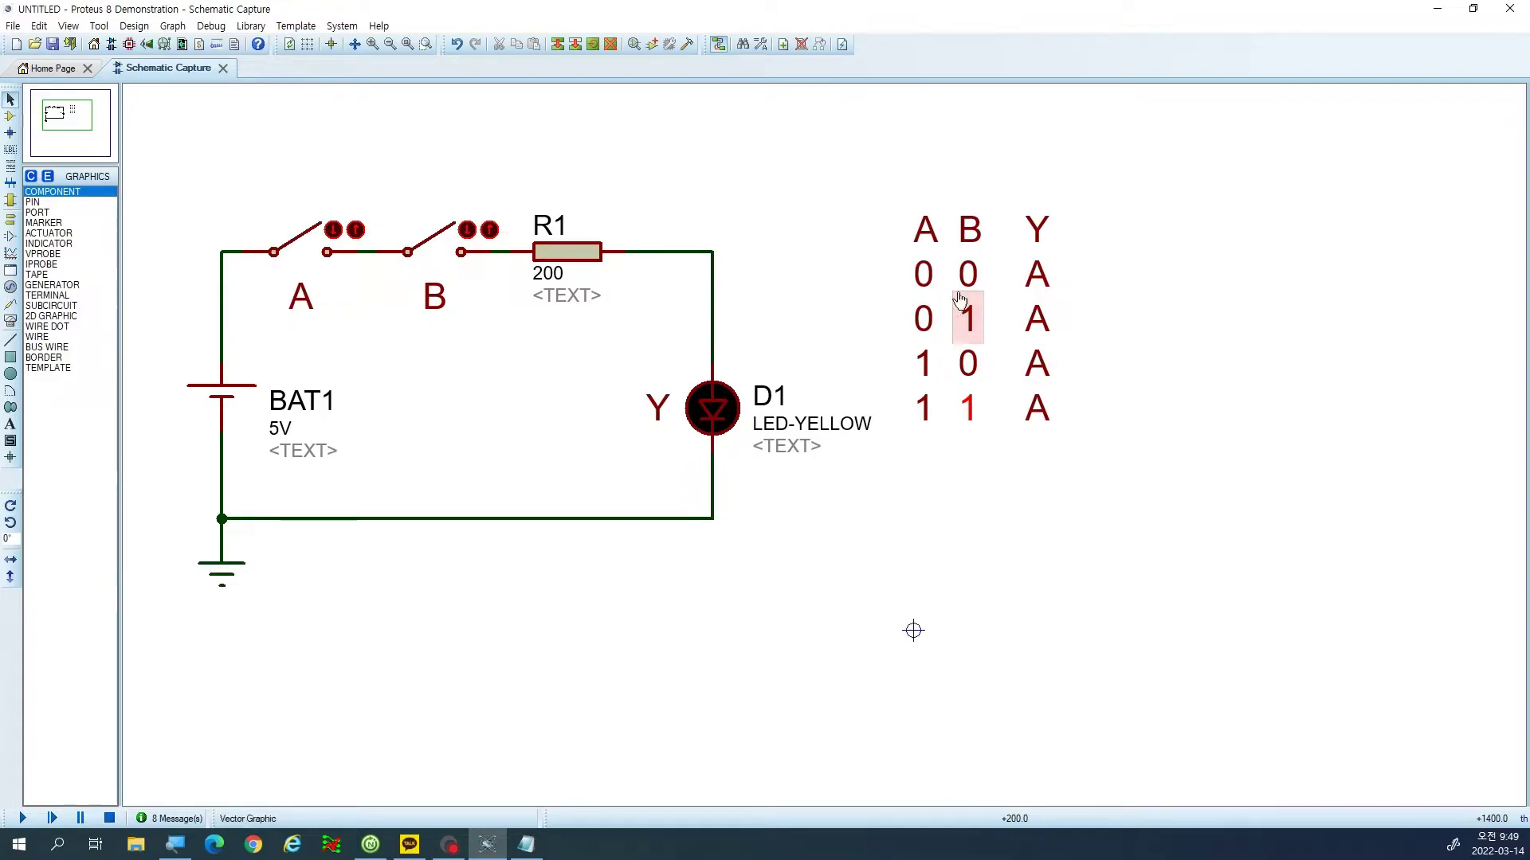
# Move the whole text table down by one row spacing and slightly to the right, away from the circuit.
pyautogui.moveTo(892, 186); pyautogui.dragTo(1091, 452)
pyautogui.moveTo(1047, 406); pyautogui.dragTo(1047, 451)
pyautogui.click(1202, 376)
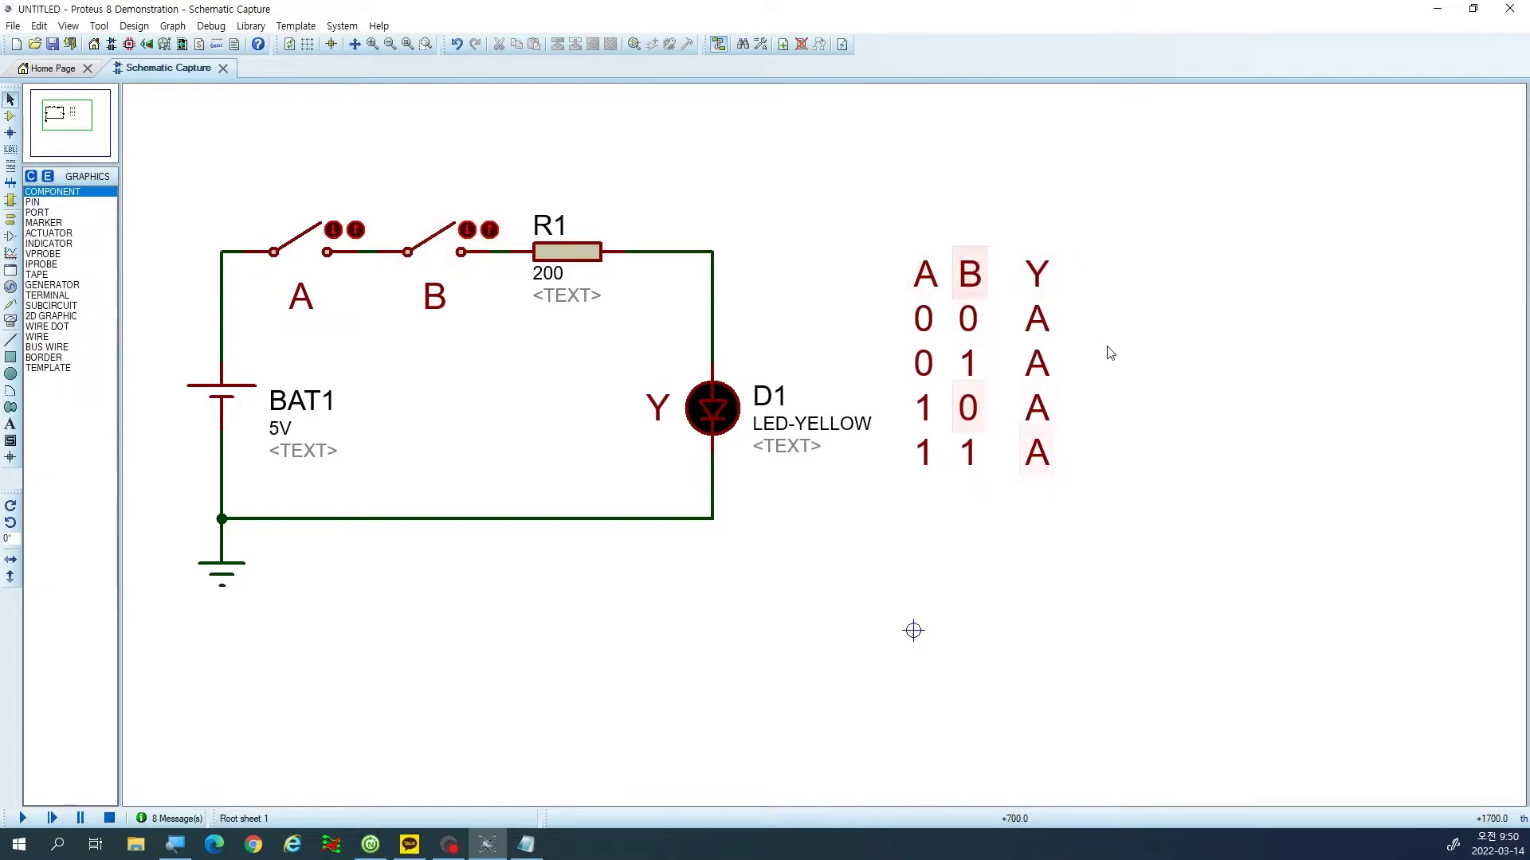
pyautogui.moveTo(886, 231); pyautogui.dragTo(1098, 452)
pyautogui.click(1235, 420)
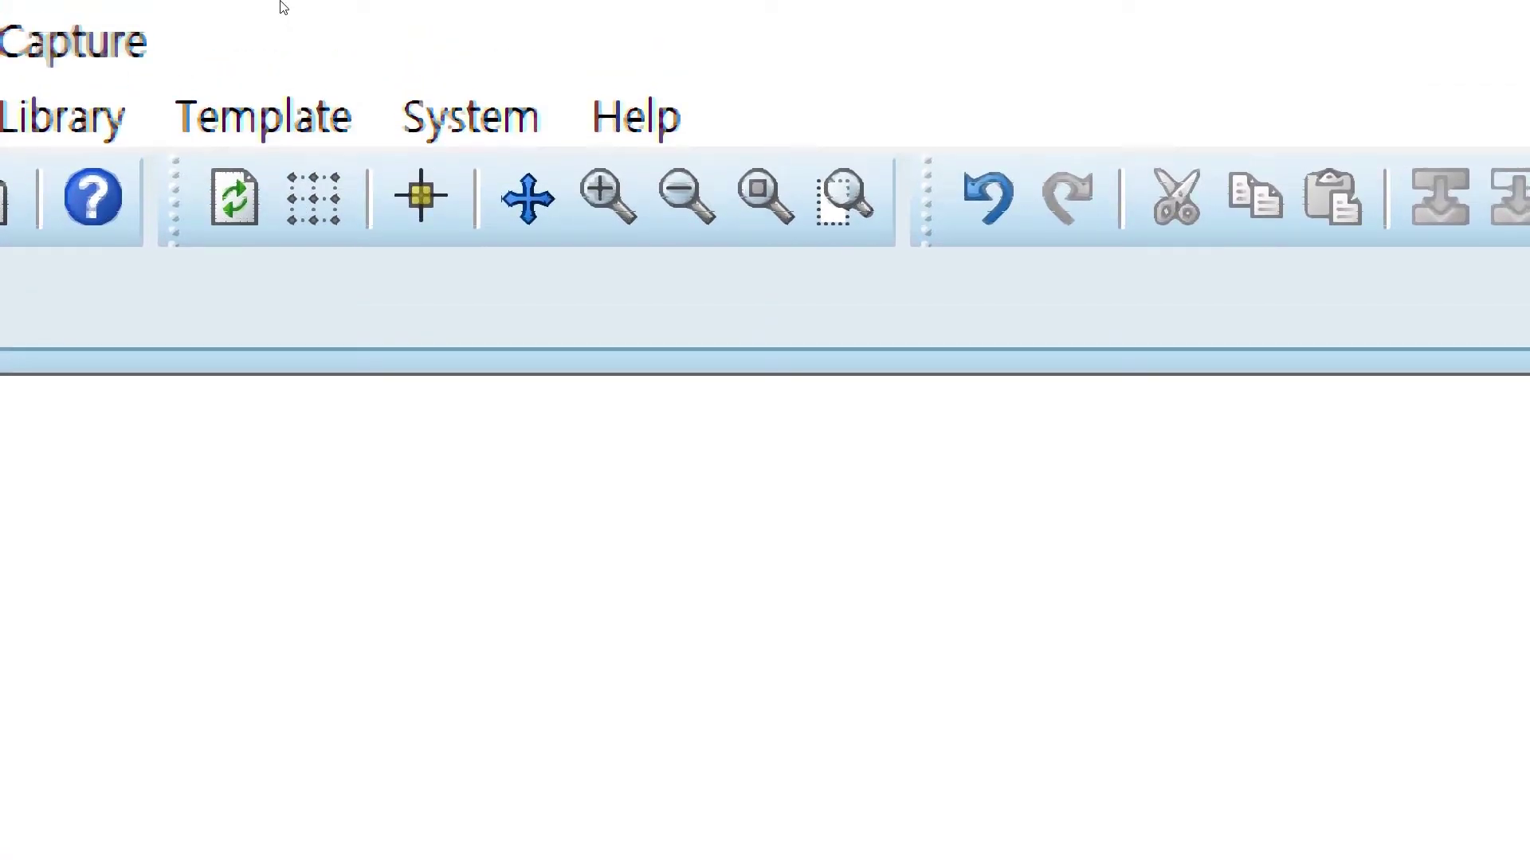
# Enable Show Wire Voltage by Colour and Show Wire Current with Arrows in the animation options.
pyautogui.hotkey('alt', 's')
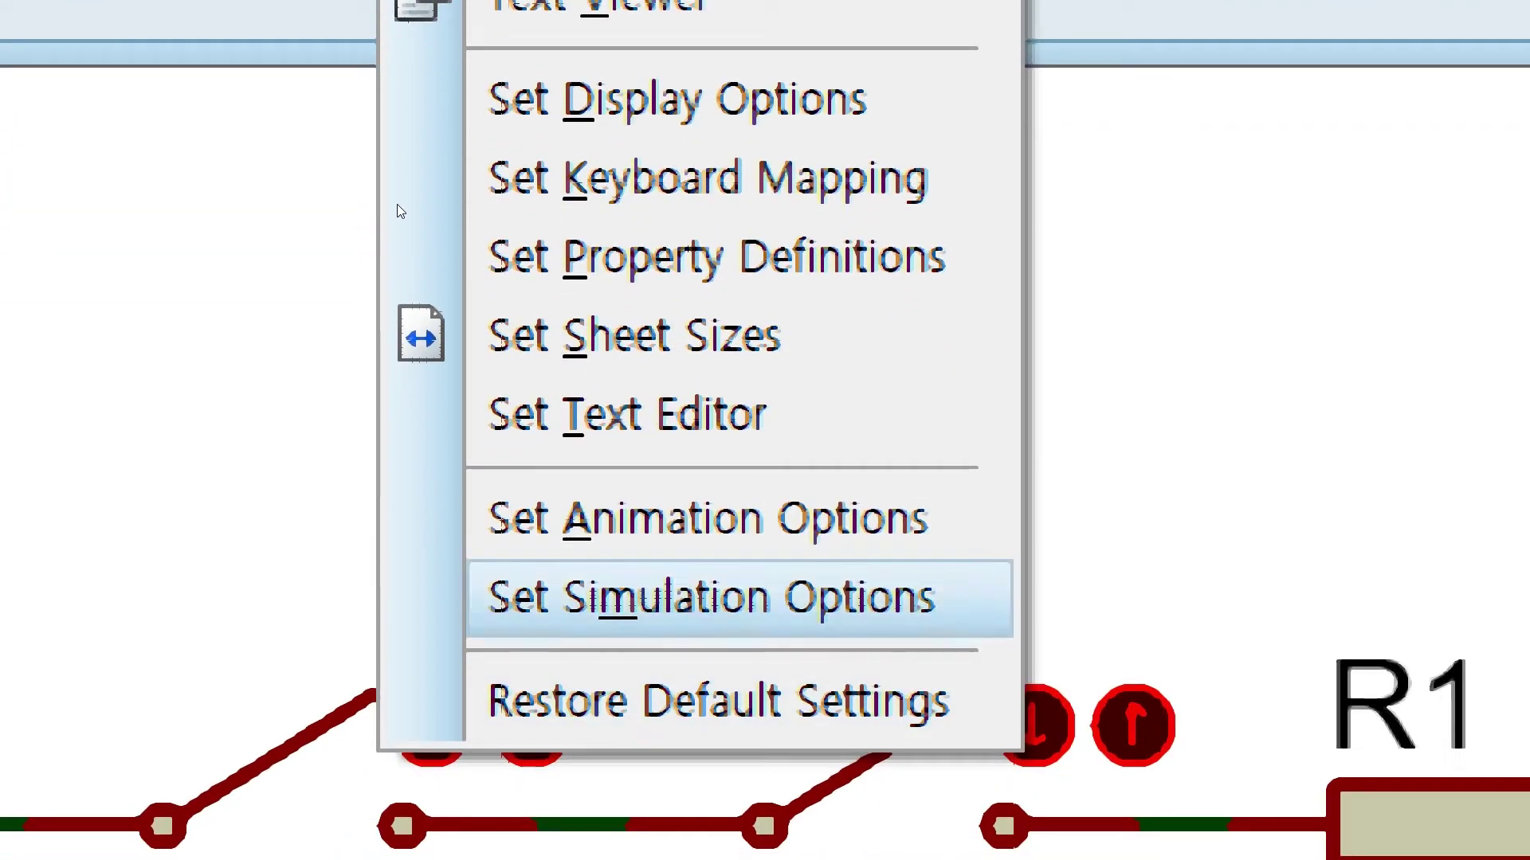
pyautogui.press('Up')
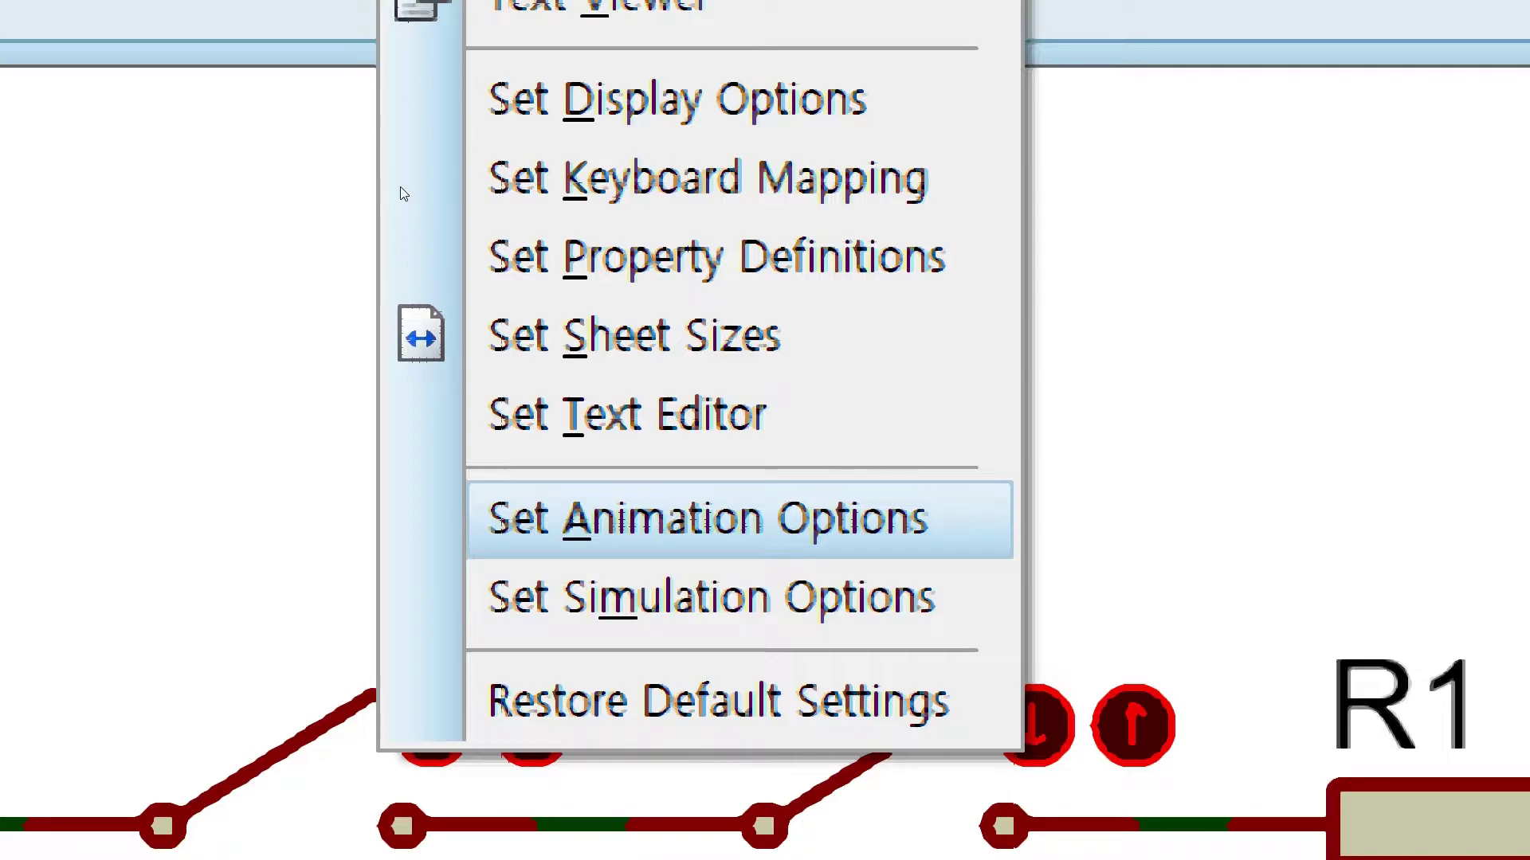
pyautogui.press('Return')
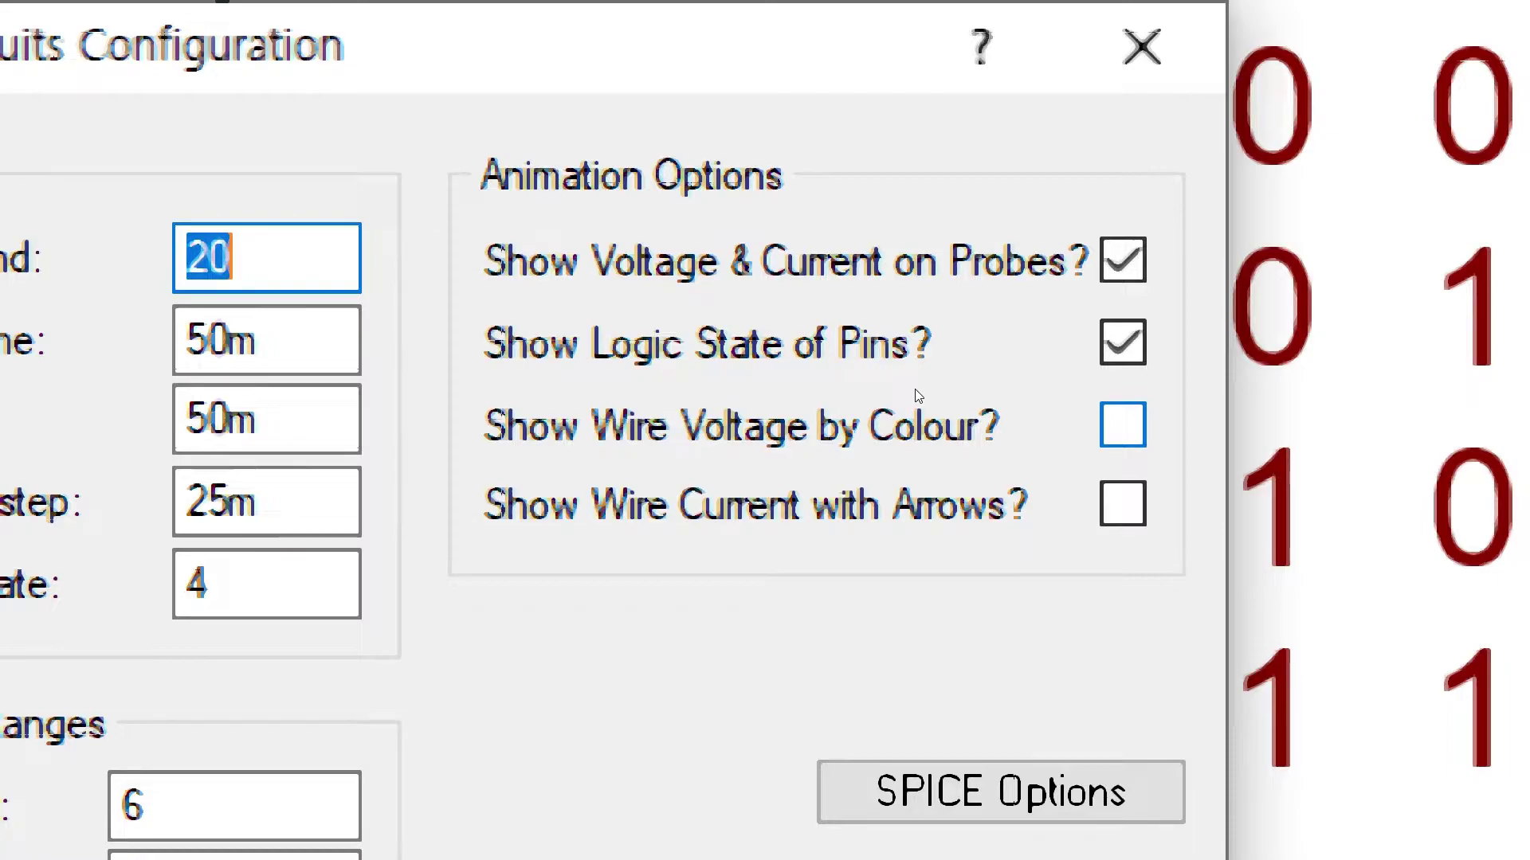
pyautogui.click(1122, 425)
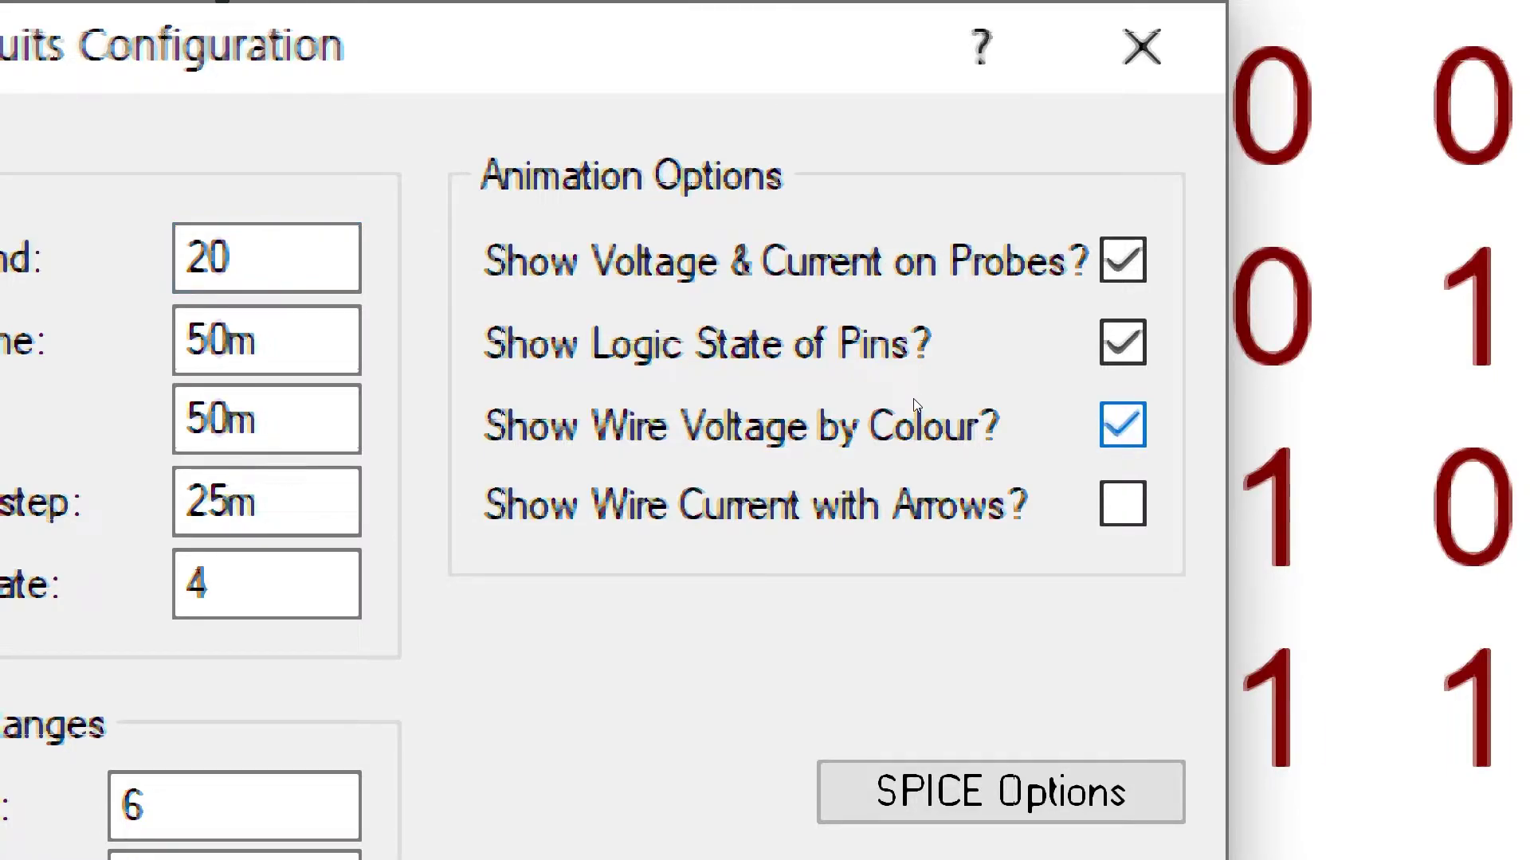
pyautogui.click(1122, 504)
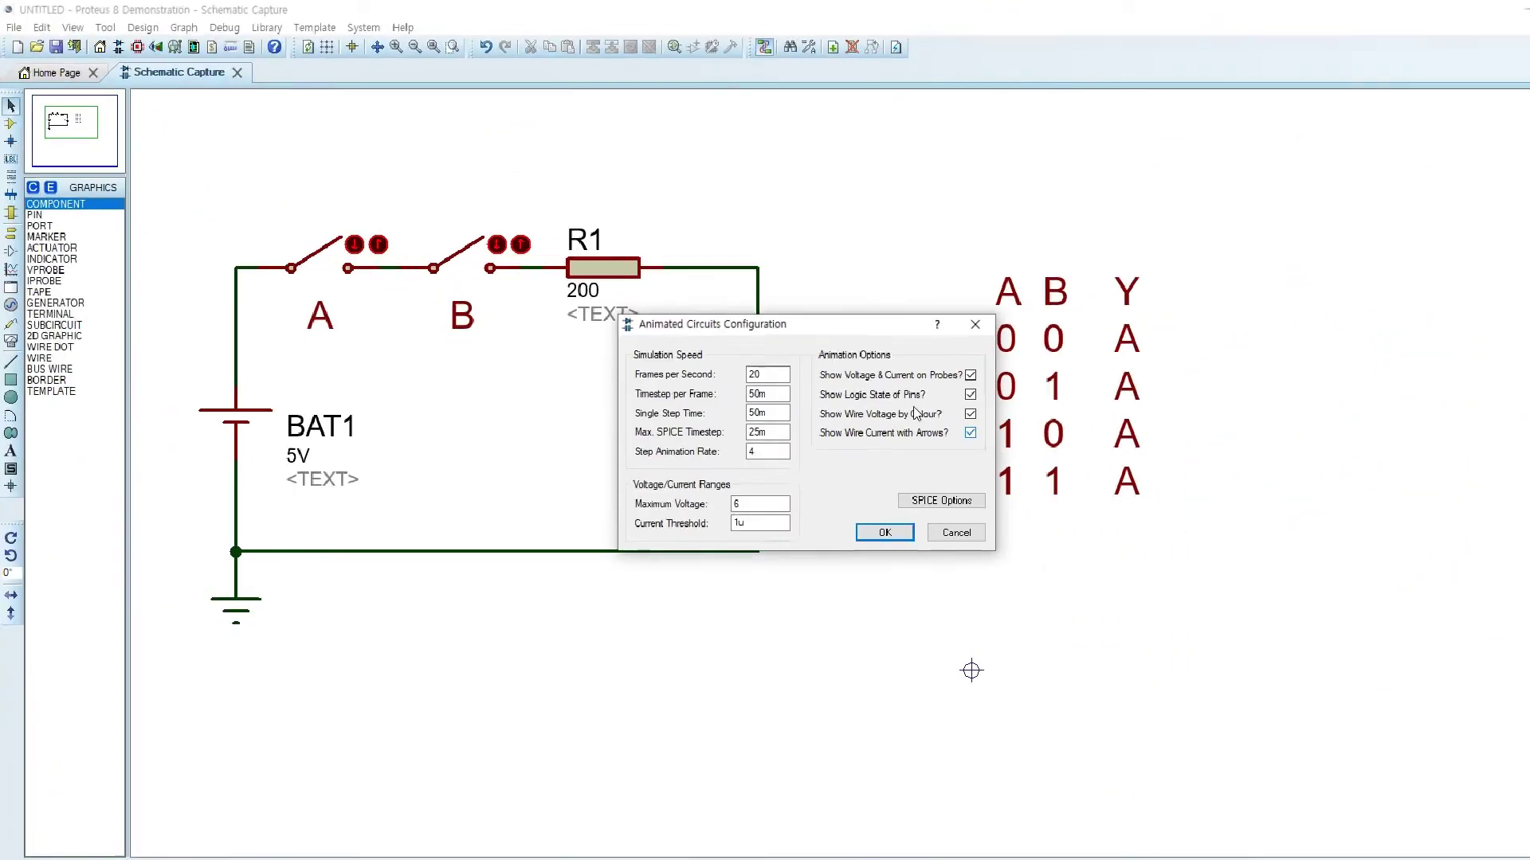
pyautogui.click(903, 533)
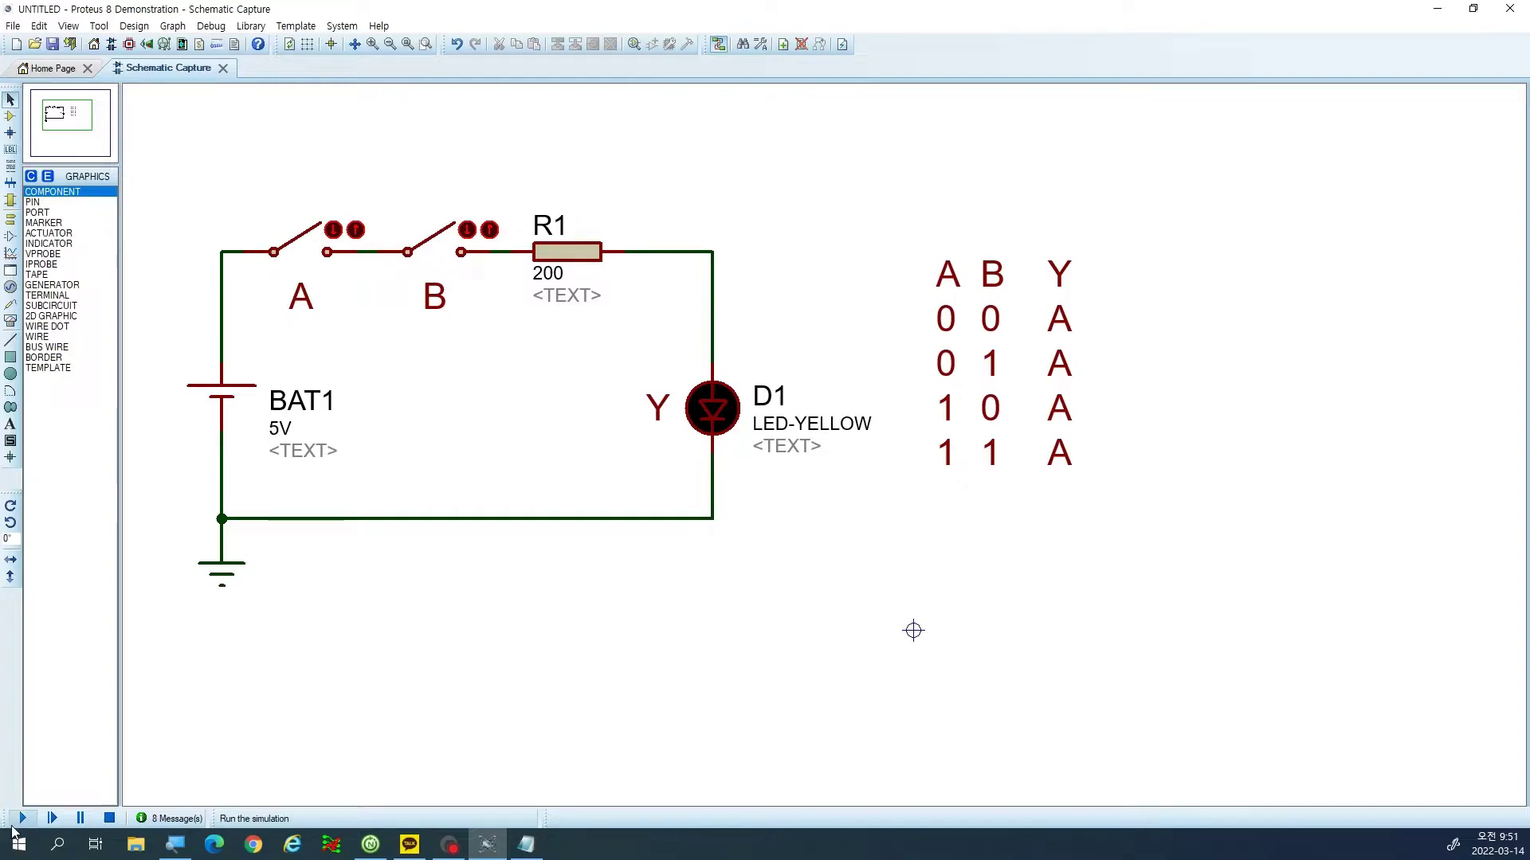
# Run the simulation, close switches A and B to test the LED circuit, and stop the simulation.
pyautogui.press('F12')
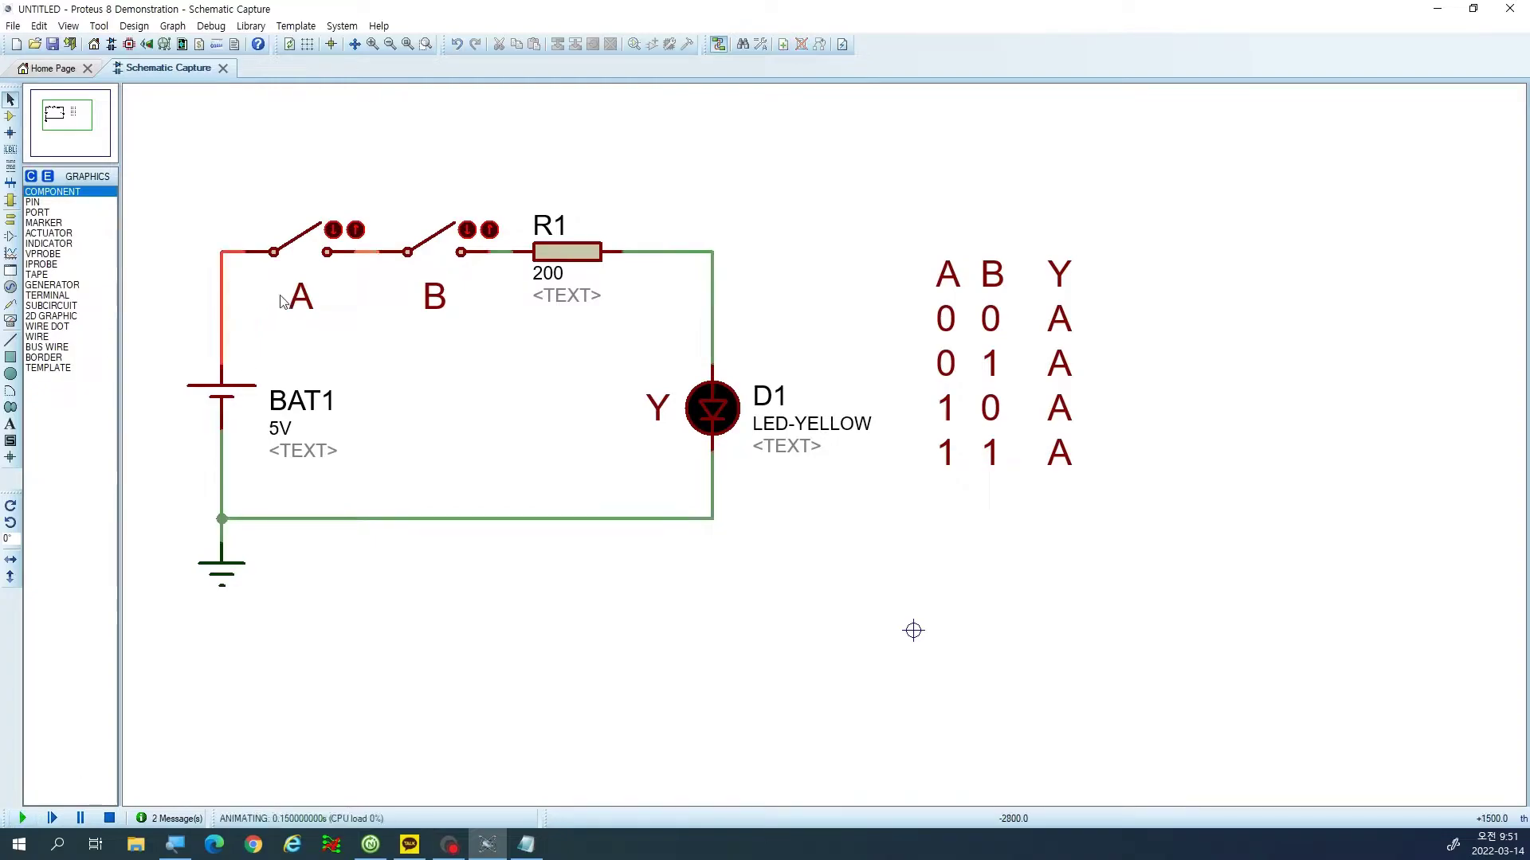
pyautogui.click(301, 251)
pyautogui.click(434, 257)
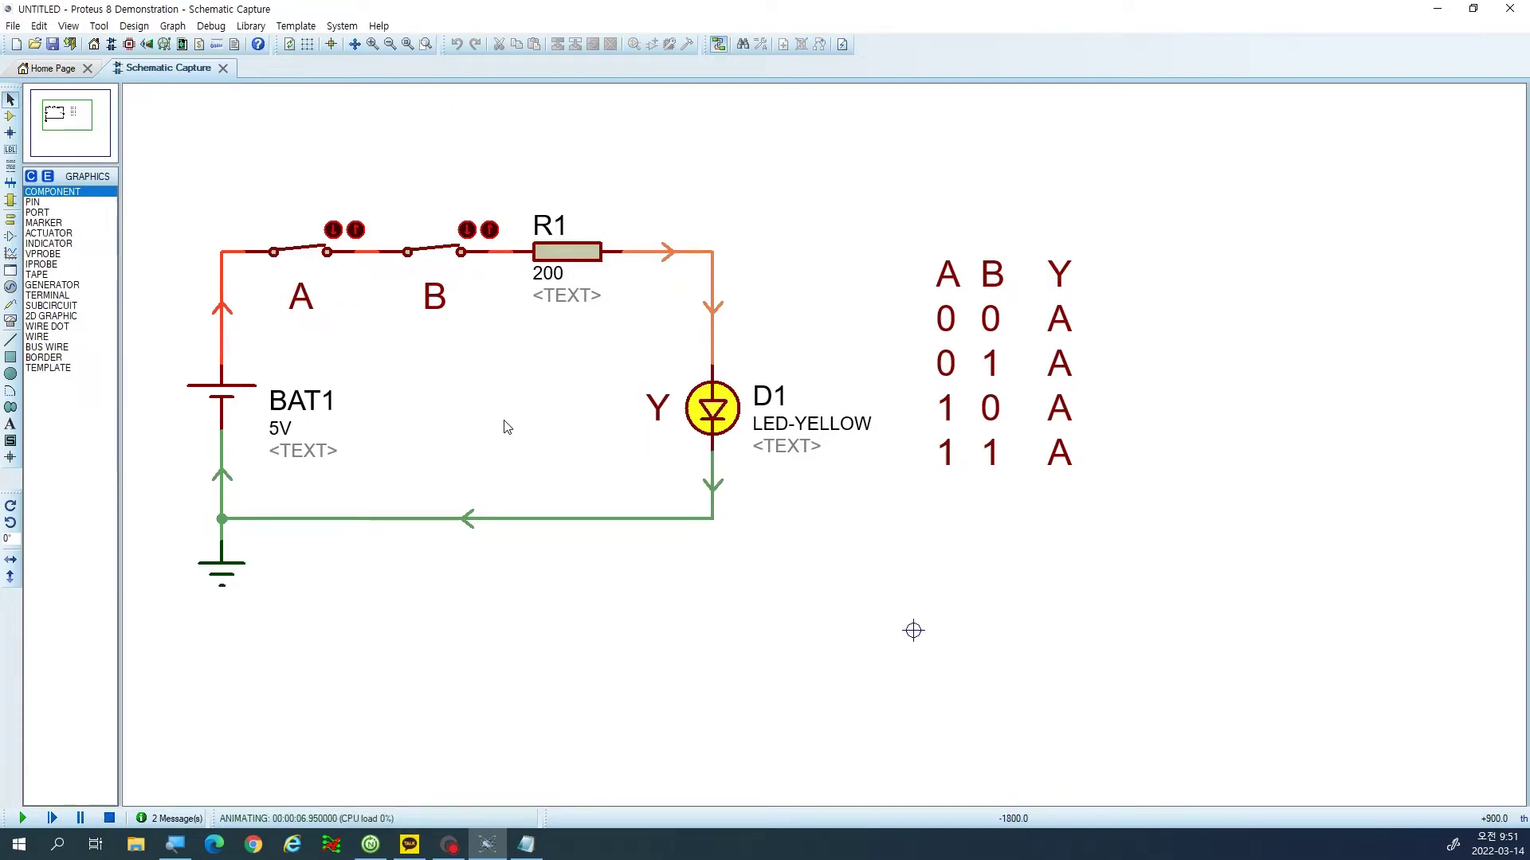
pyautogui.click(109, 818)
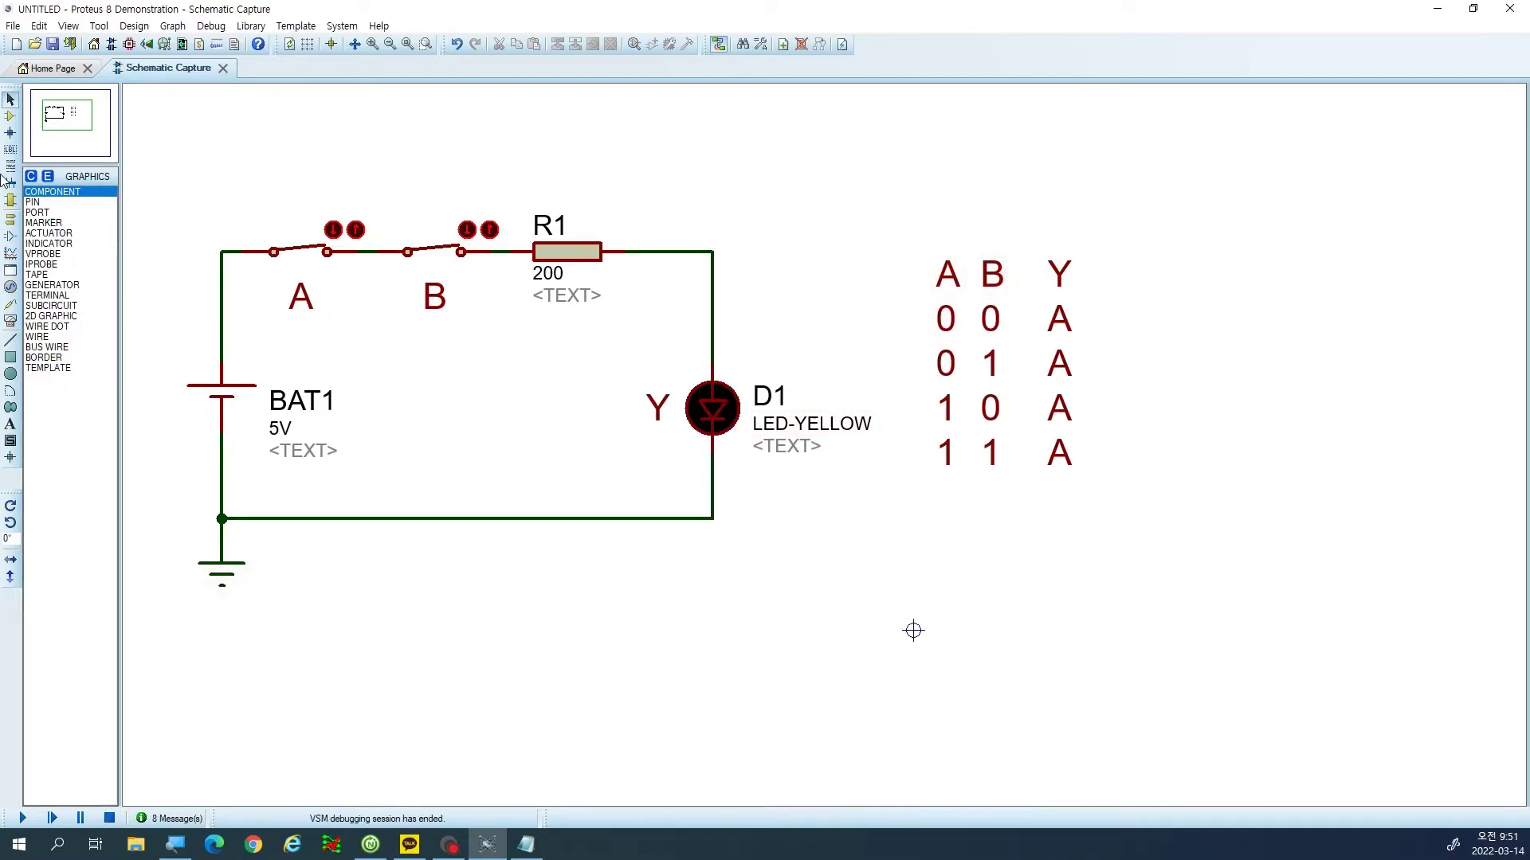
# Copy the table's header label A above the table, change it to the title 진리표 and shift it slightly left over the columns.
pyautogui.click(946, 274)
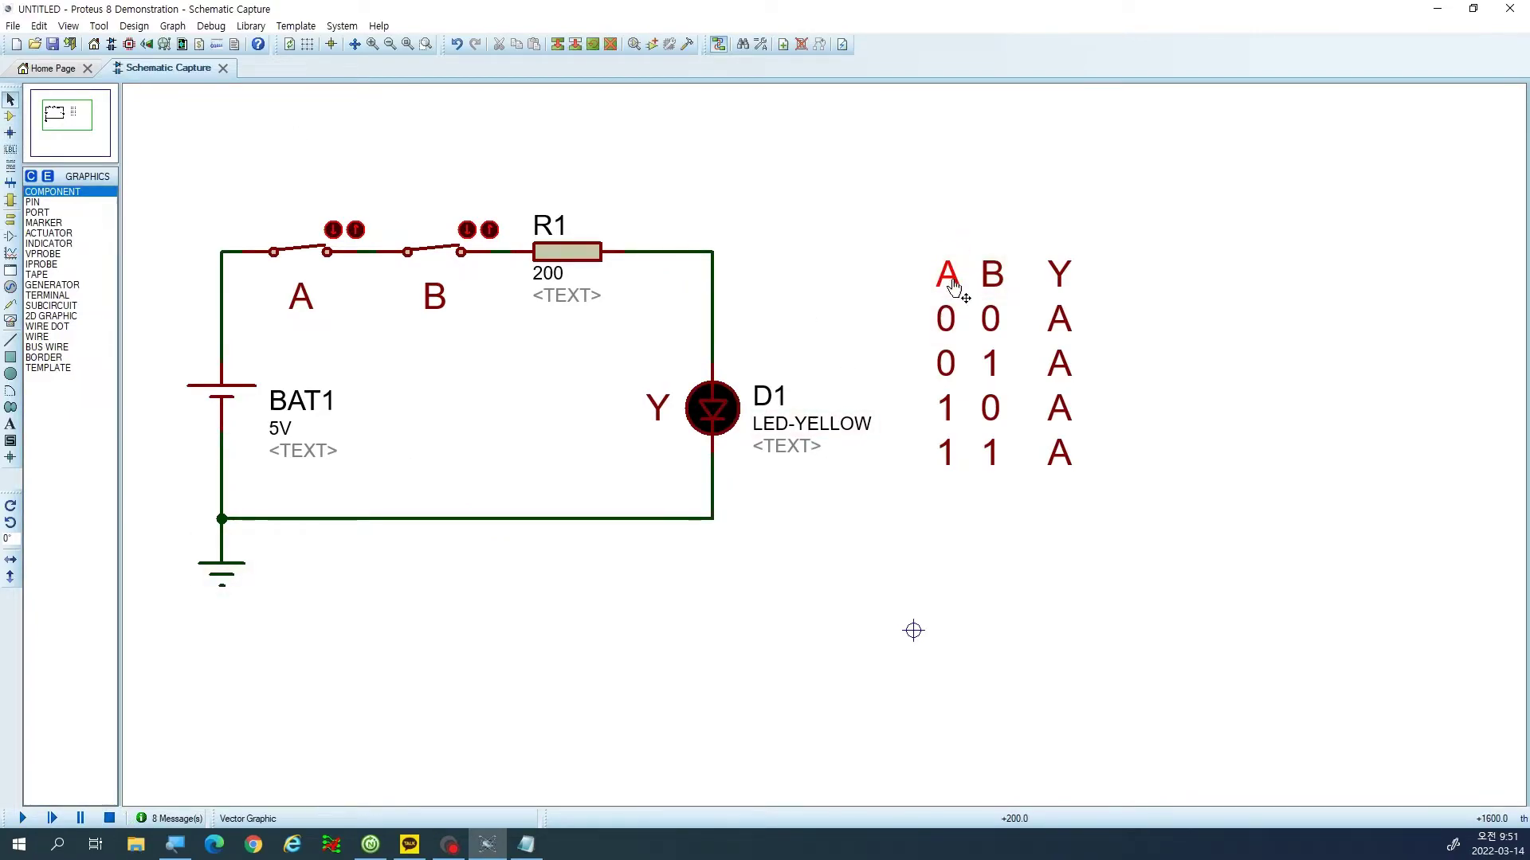
pyautogui.click(556, 44)
pyautogui.click(973, 230)
pyautogui.doubleClick(972, 228)
pyautogui.write('wl')
pyautogui.press('BackSpace')
pyautogui.press('BackSpace')
pyautogui.press('Hangul')
pyautogui.write('진리')
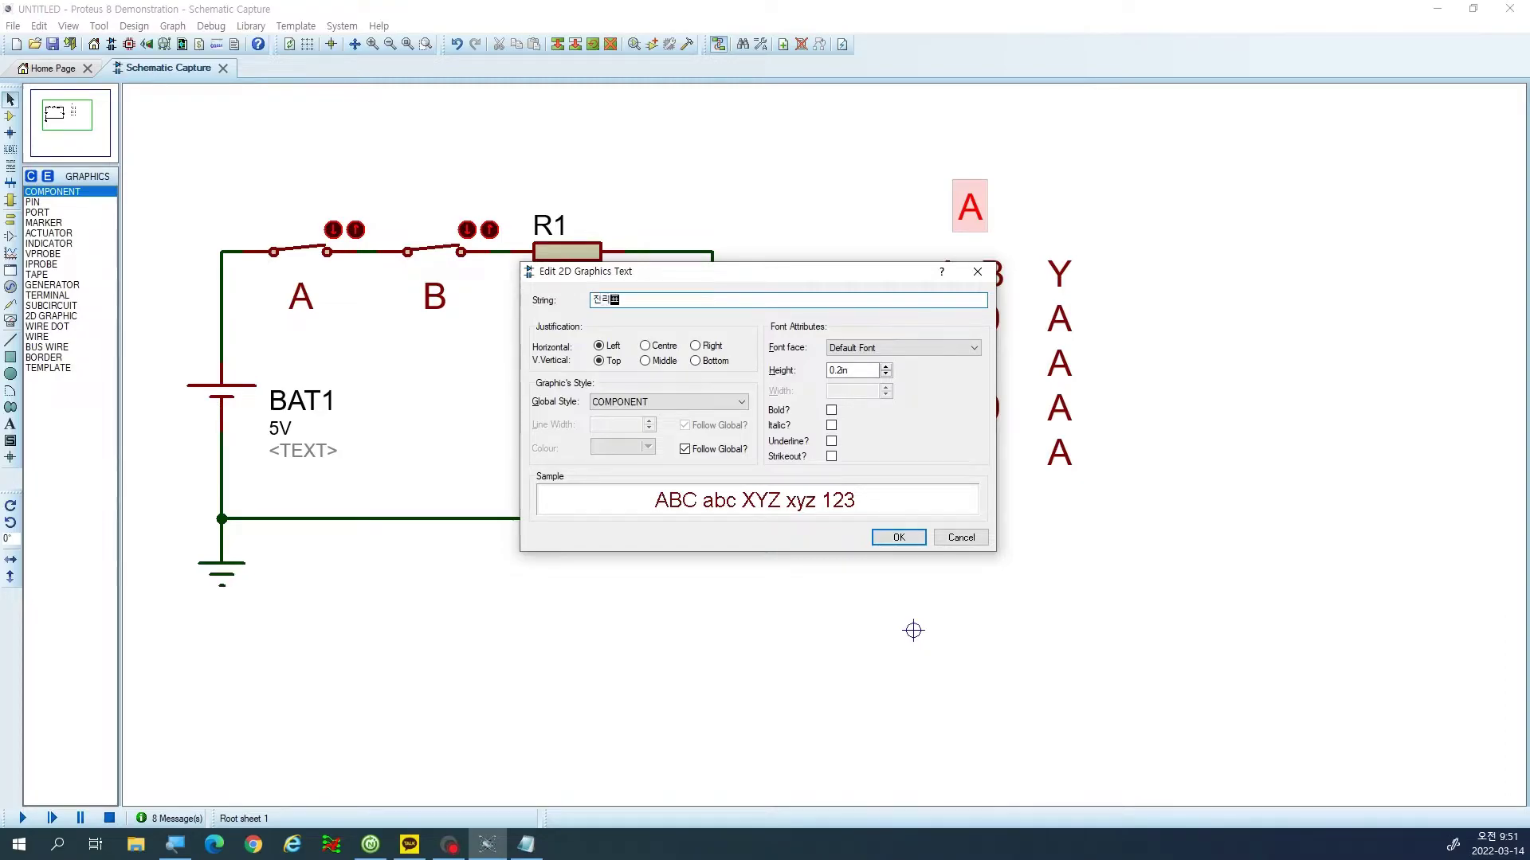
pyautogui.press('Return')
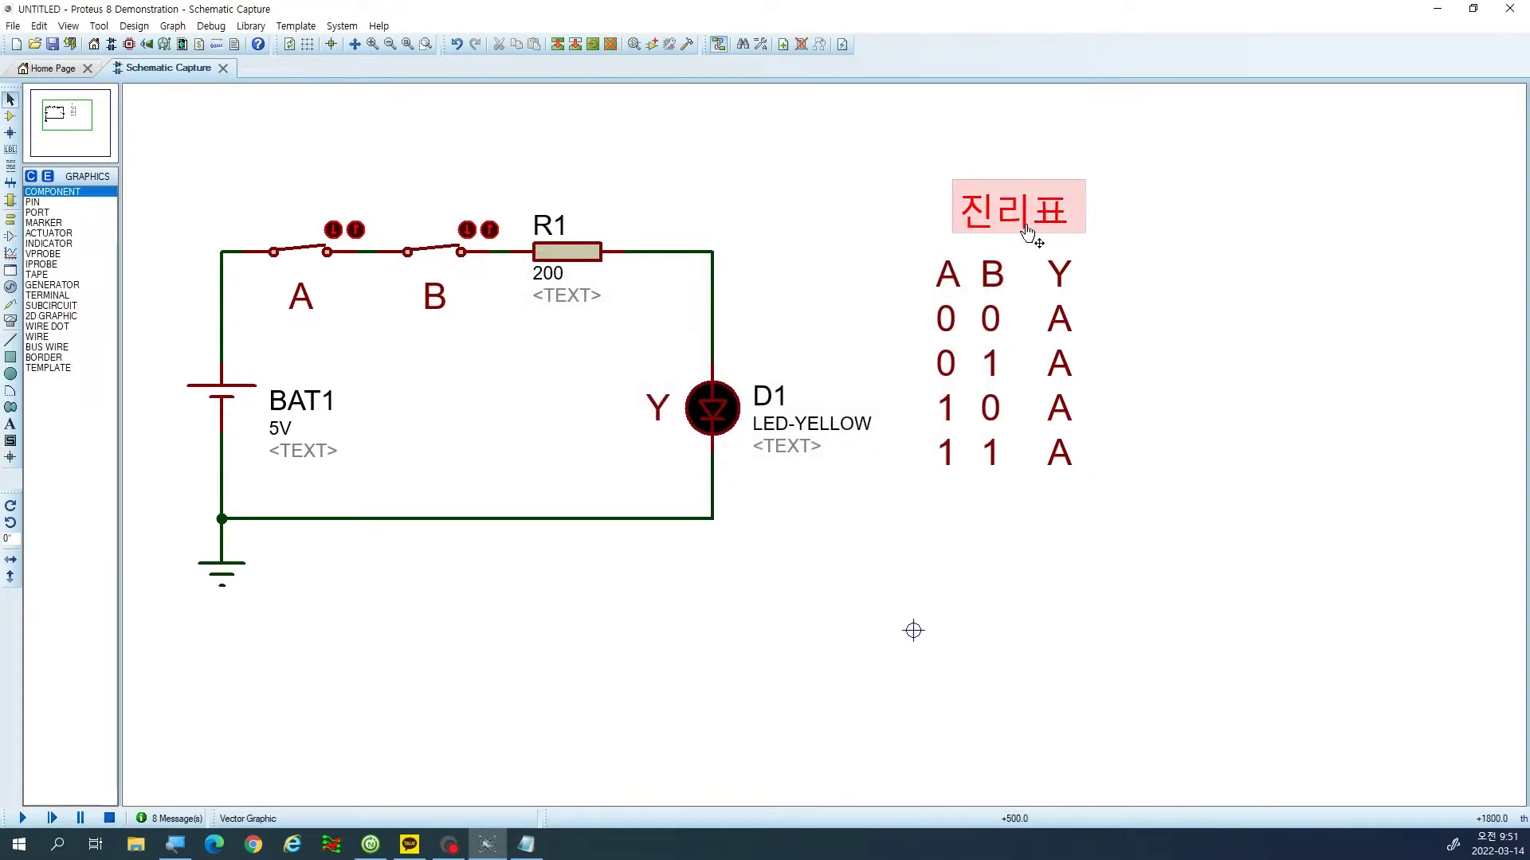
pyautogui.click(916, 239)
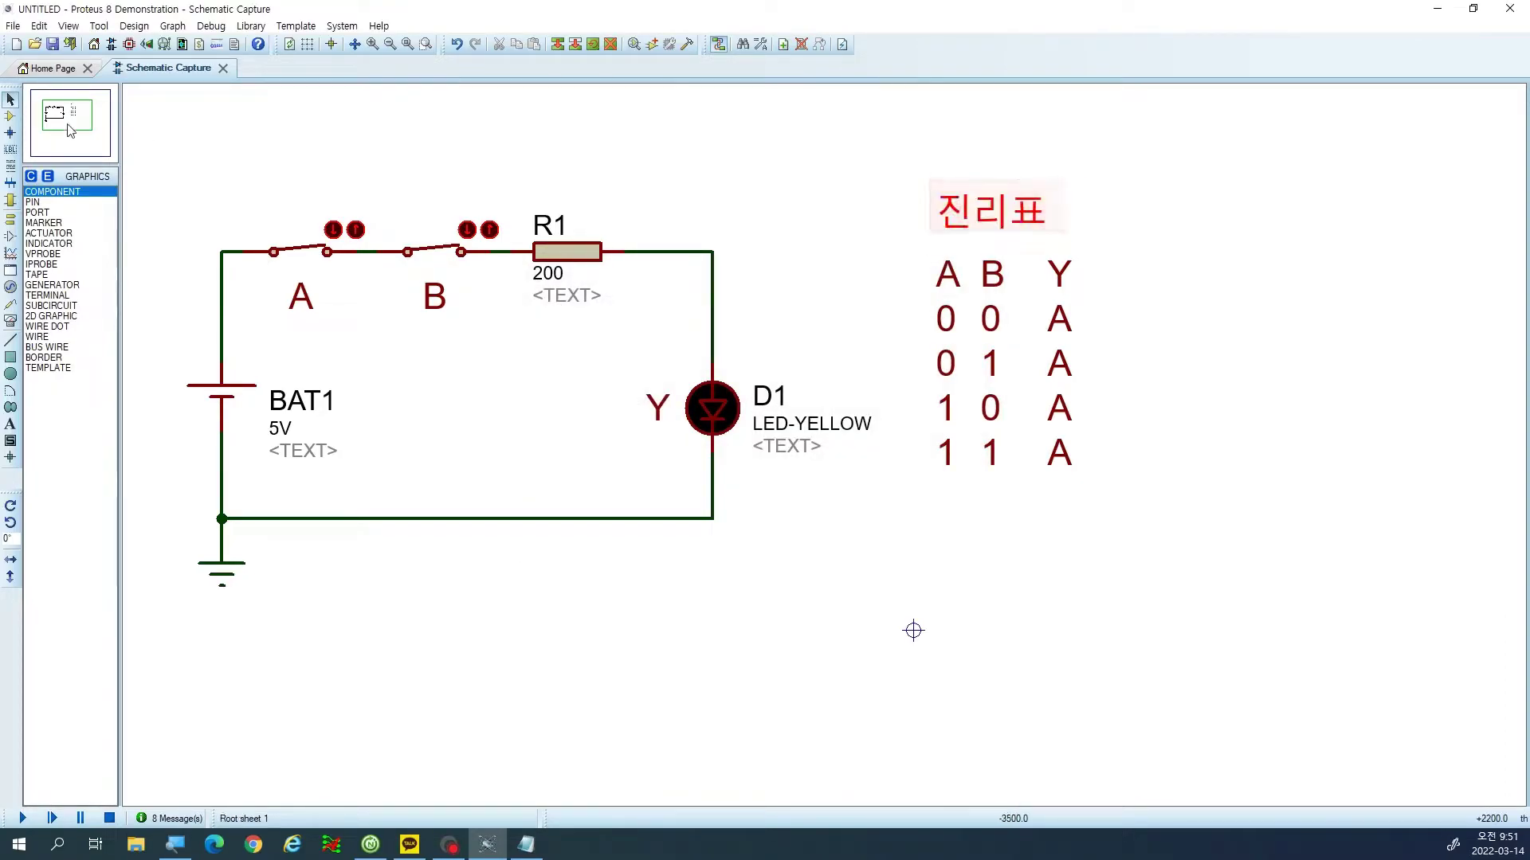
# Copy the title 진리표, change the copy to "0 : 스위치가 열렸을때" and place it below the circuit's lower wire.
pyautogui.click(991, 211)
pyautogui.hotkey('ctrl', 'c')
pyautogui.hotkey('ctrl', 'v')
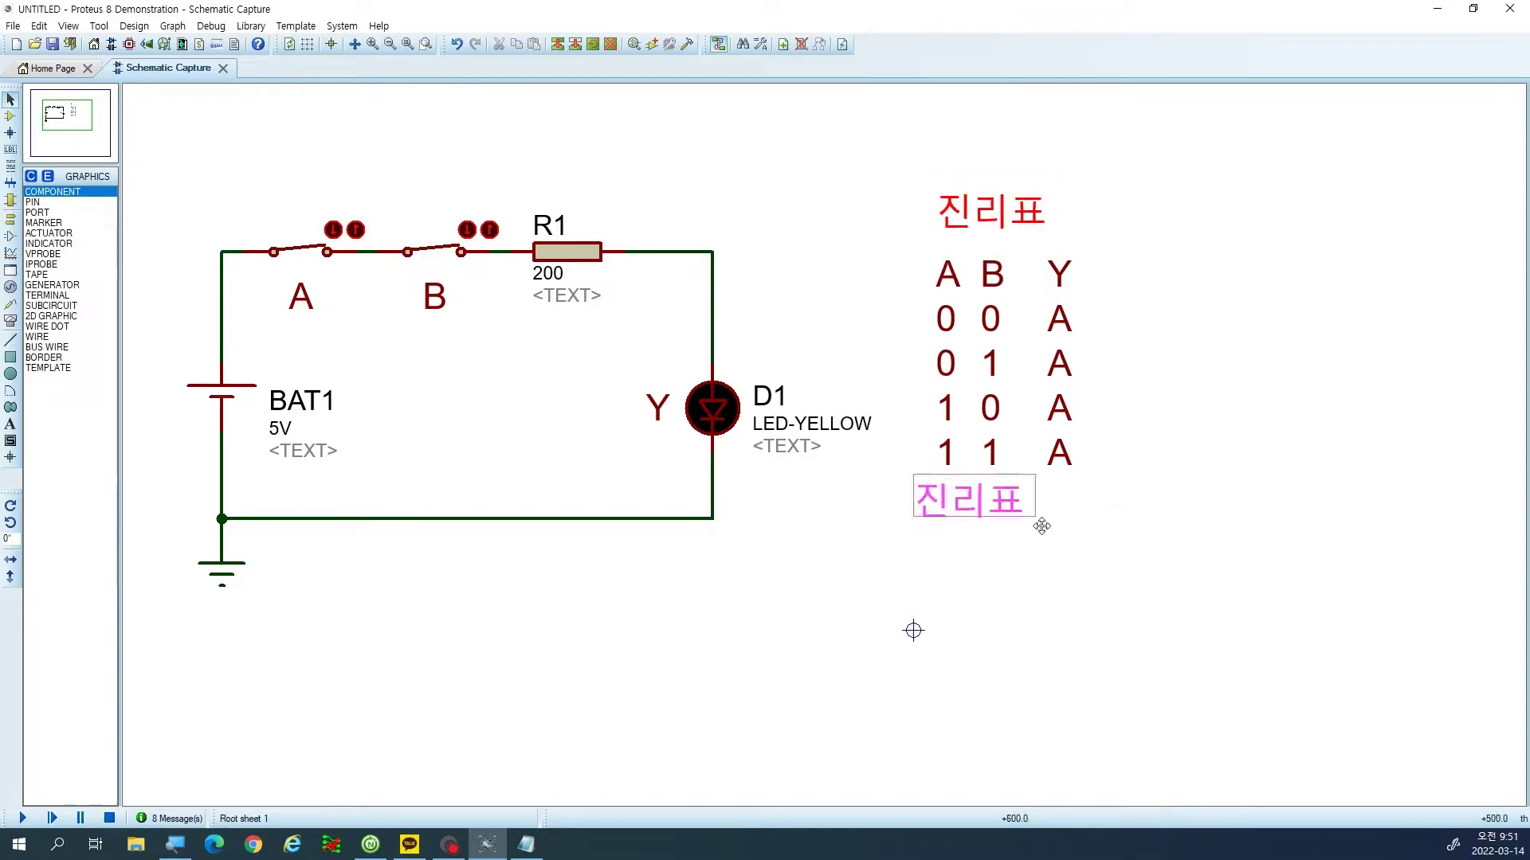
pyautogui.click(1331, 296)
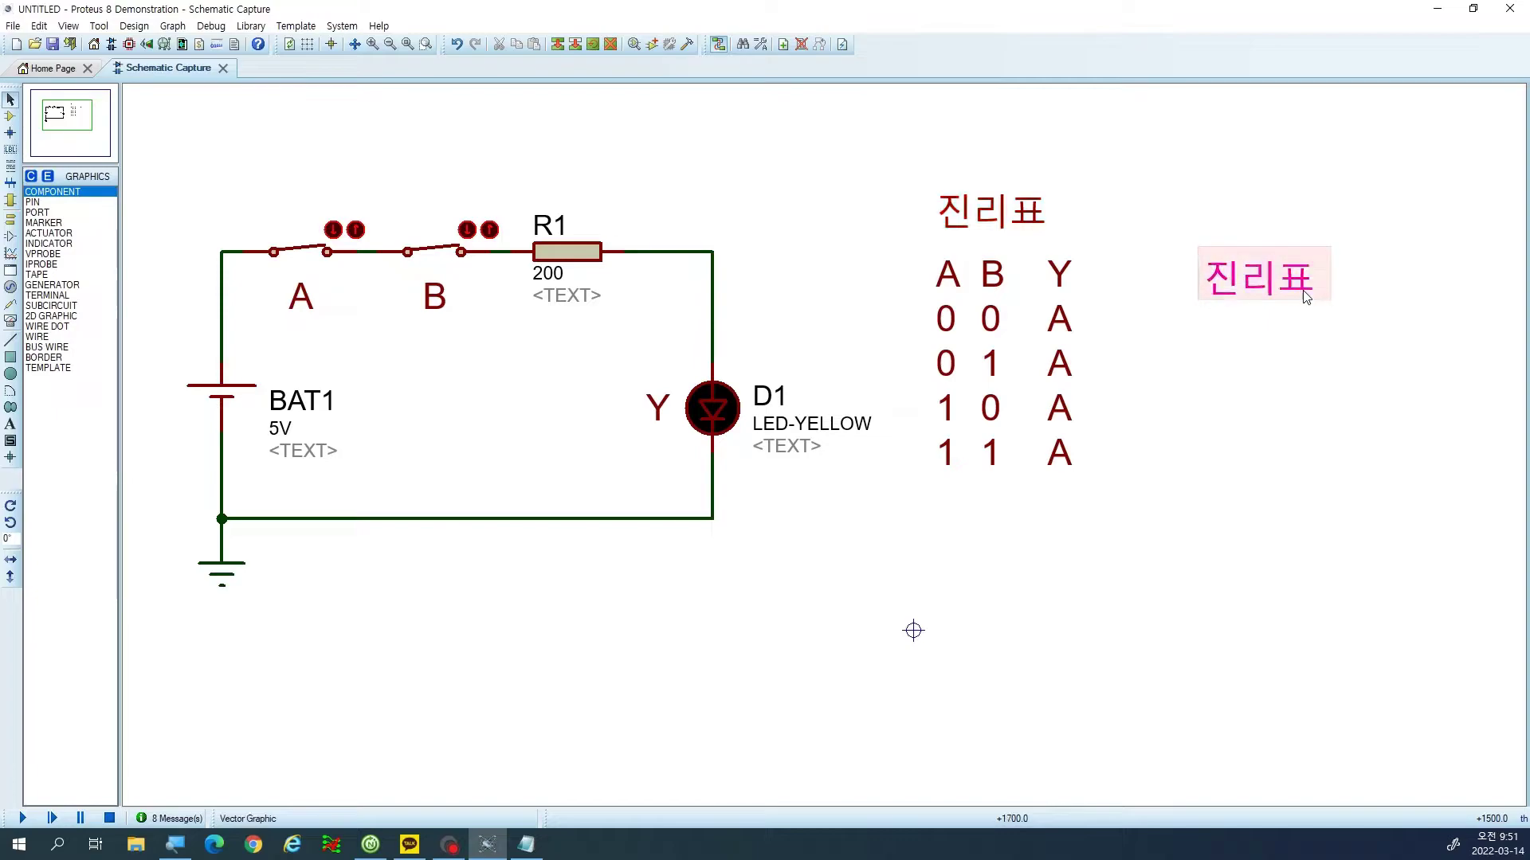
pyautogui.doubleClick(1305, 293)
pyautogui.write('0')
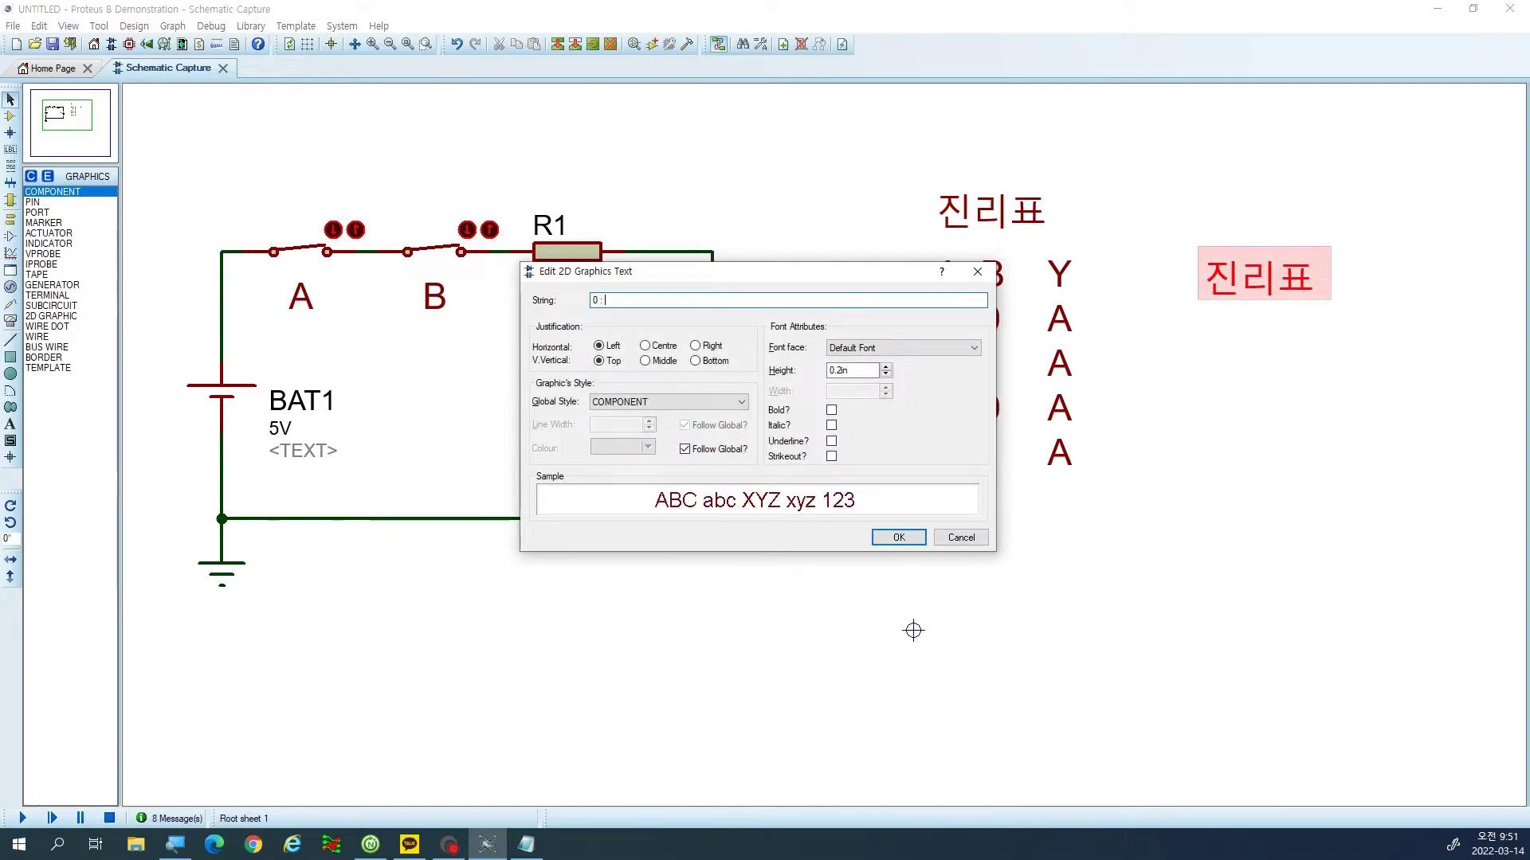
pyautogui.write(' : 스')
pyautogui.write('위치가 열렸을')
pyautogui.press('Return')
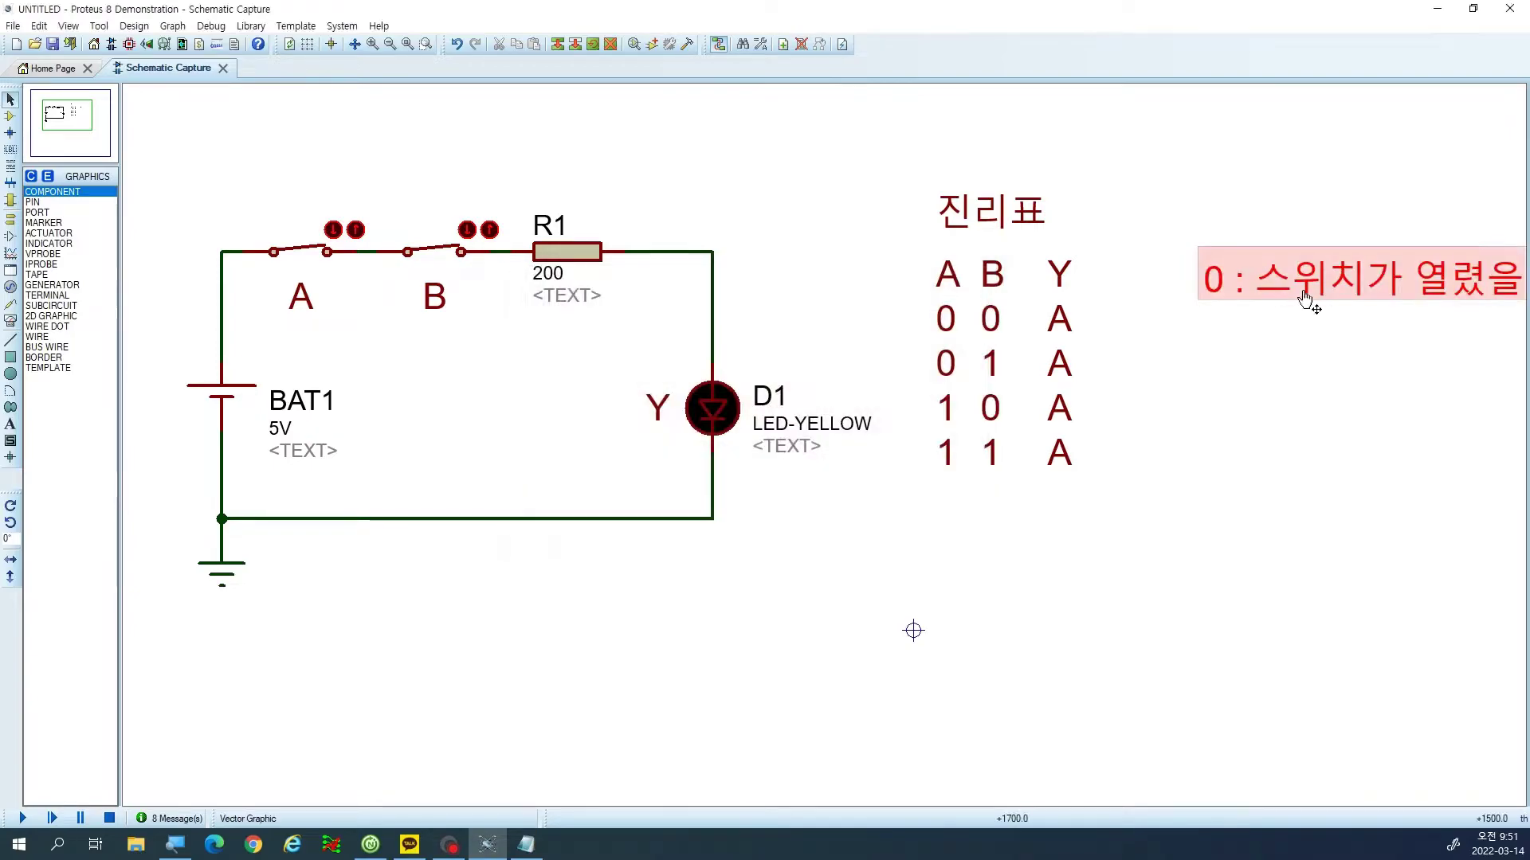
pyautogui.moveTo(1305, 296); pyautogui.dragTo(416, 586)
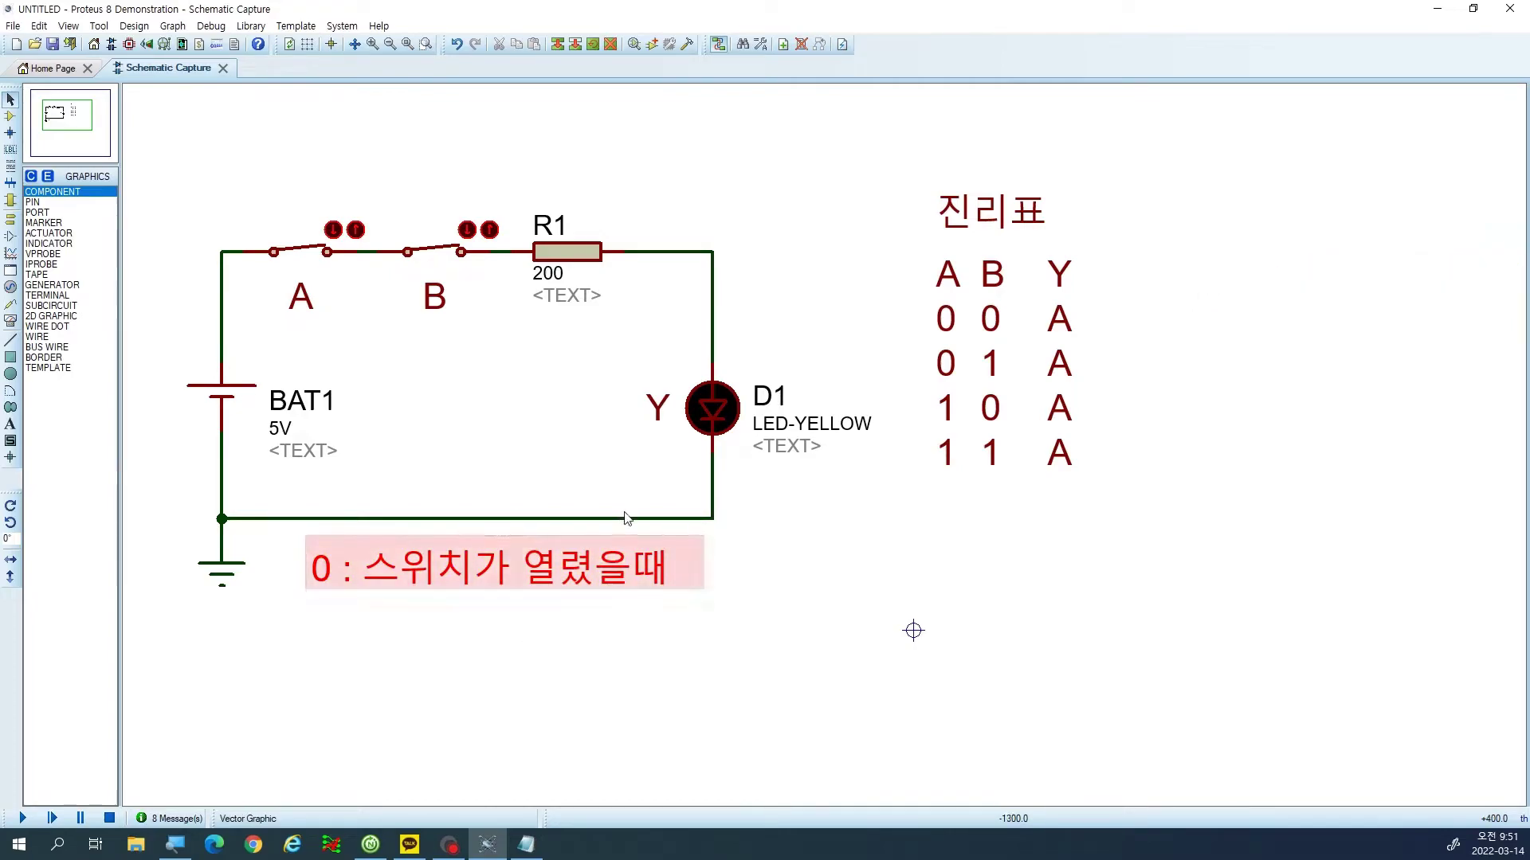
# Duplicate the note "0 : 스위치가 열렸을때" directly below itself and change the copy to "1 : 스위치가 닫혔을때".
pyautogui.hotkey('ctrl', 'c')
pyautogui.hotkey('ctrl', 'v')
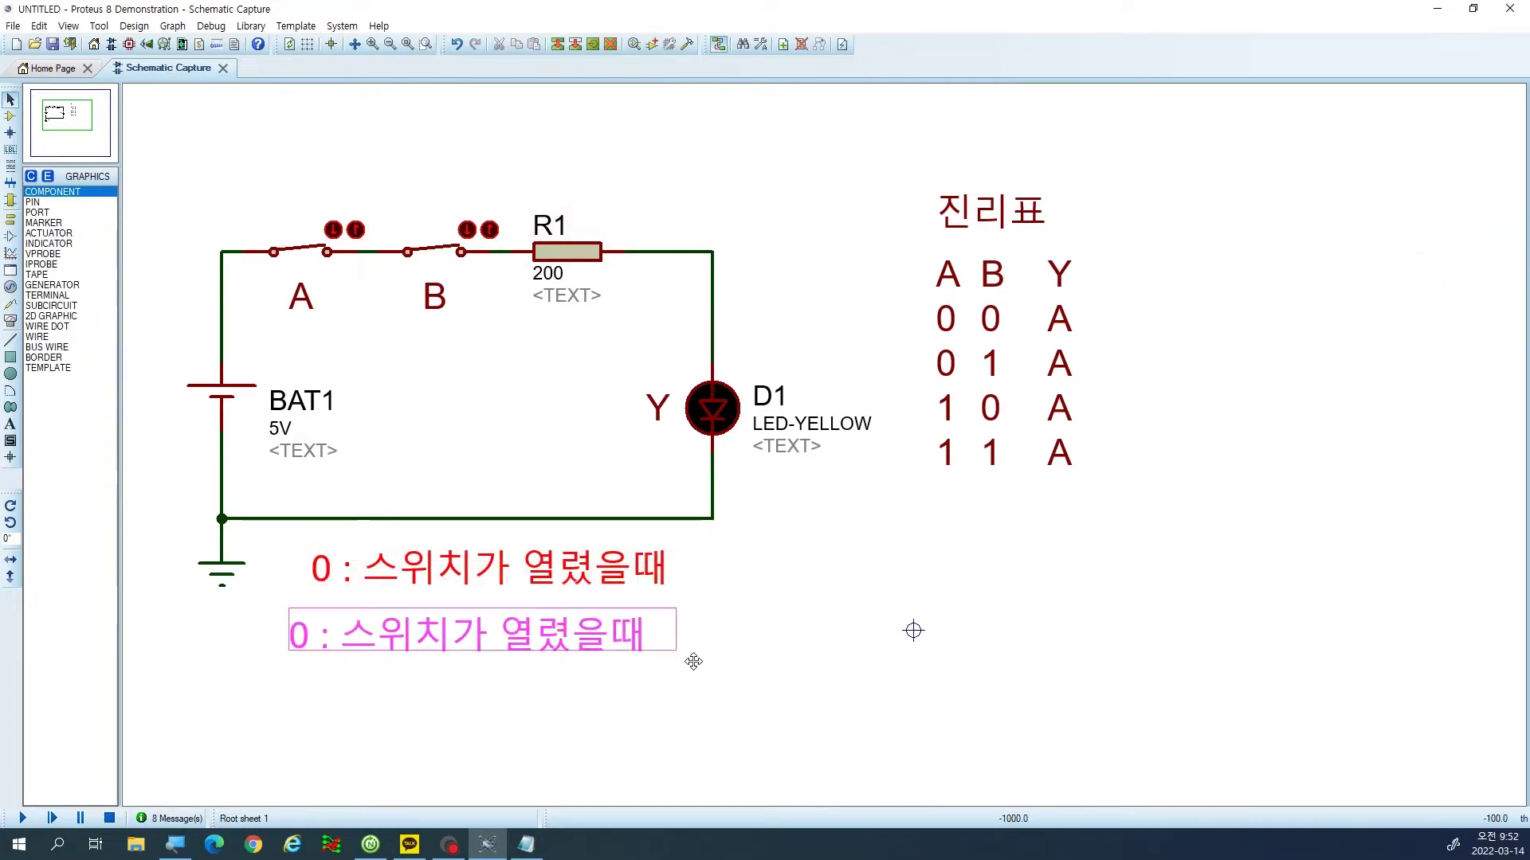
pyautogui.click(697, 629)
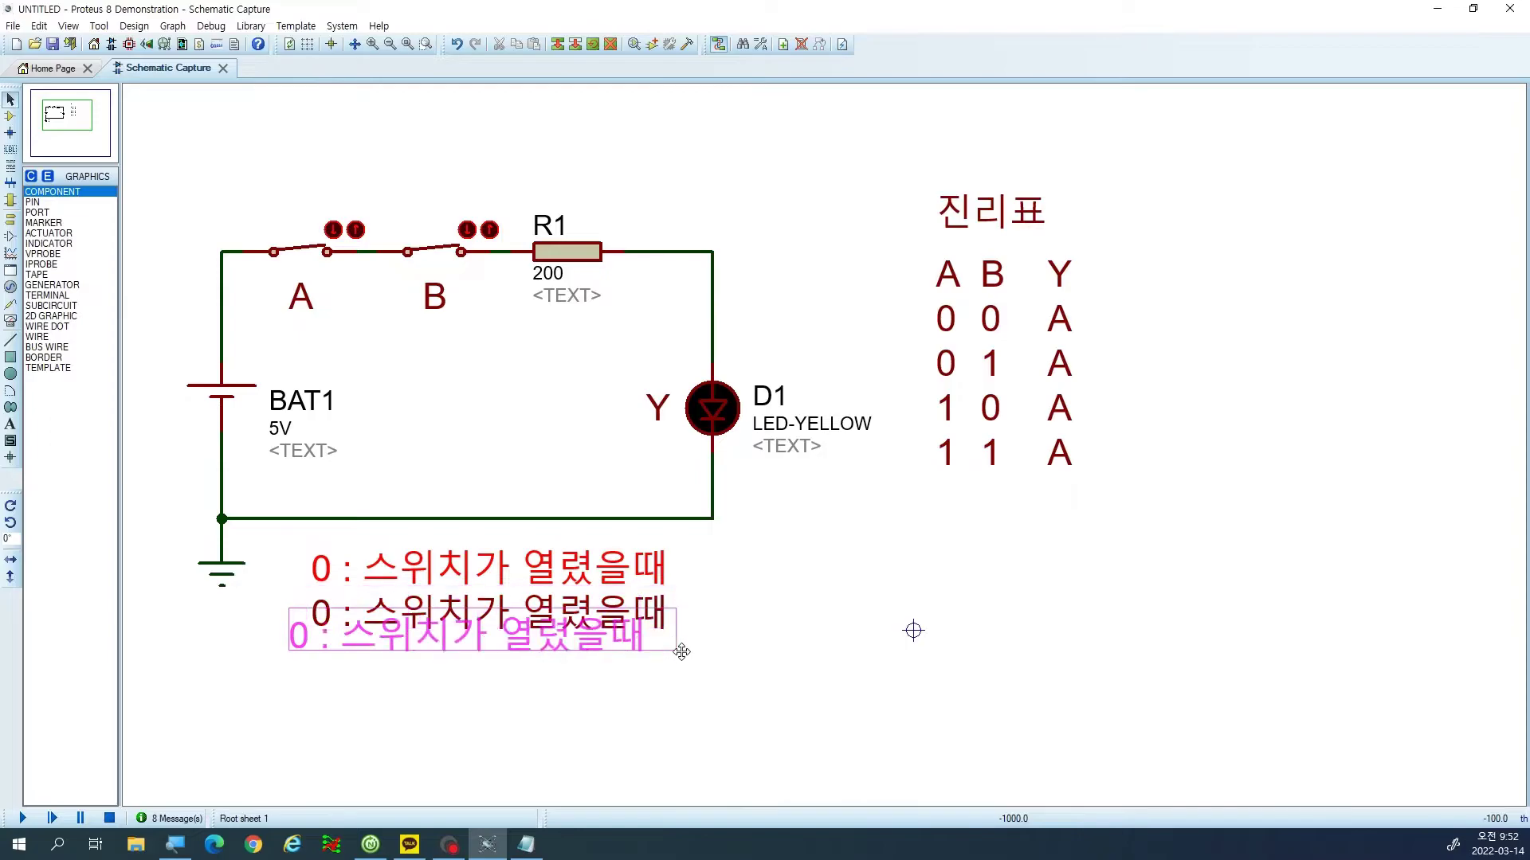
pyautogui.click(613, 625)
pyautogui.click(613, 626)
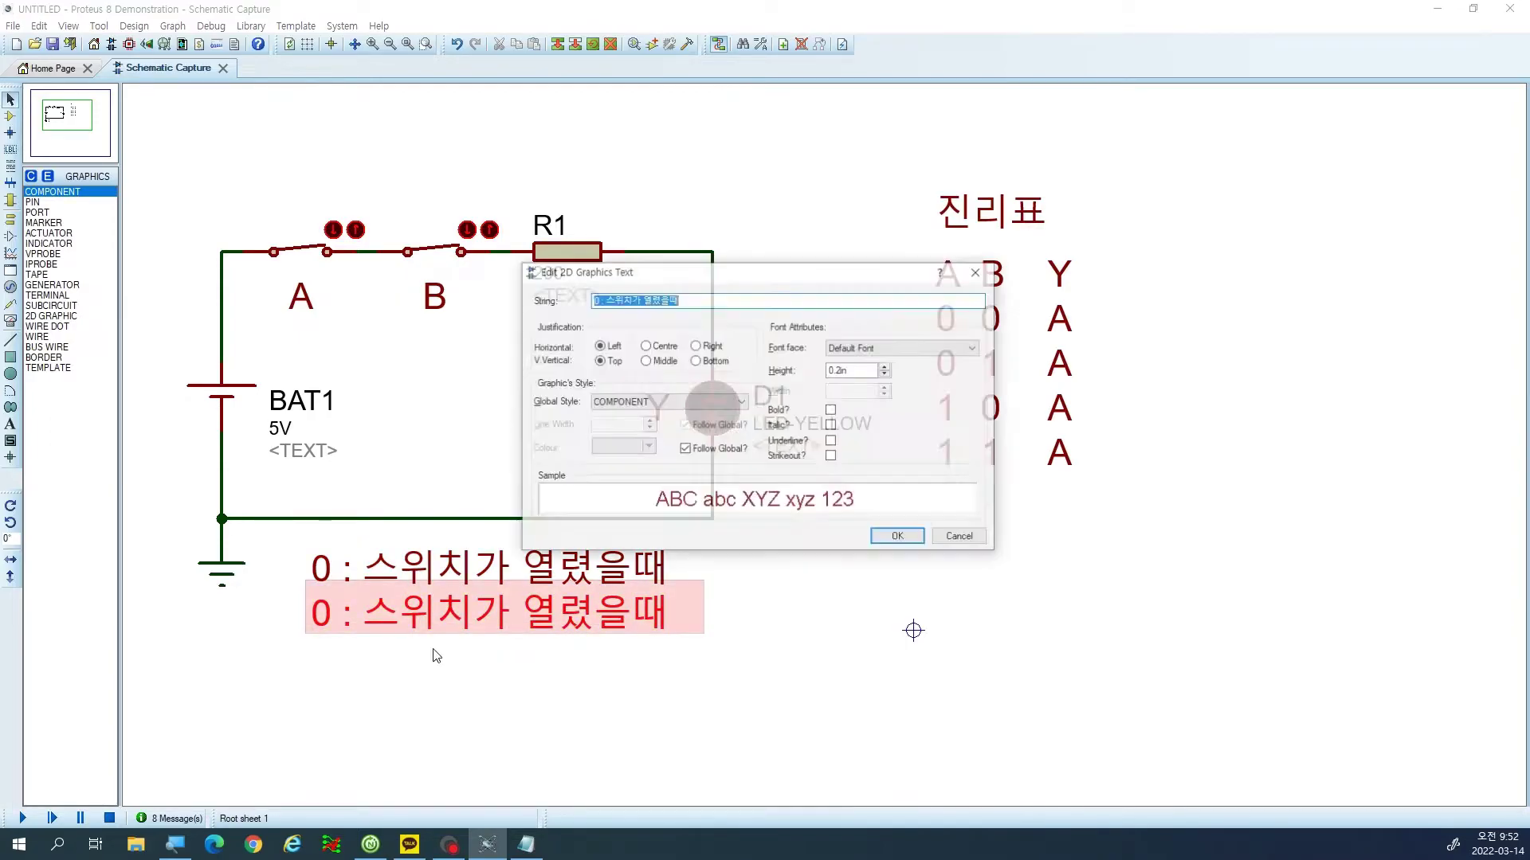
pyautogui.press('Home')
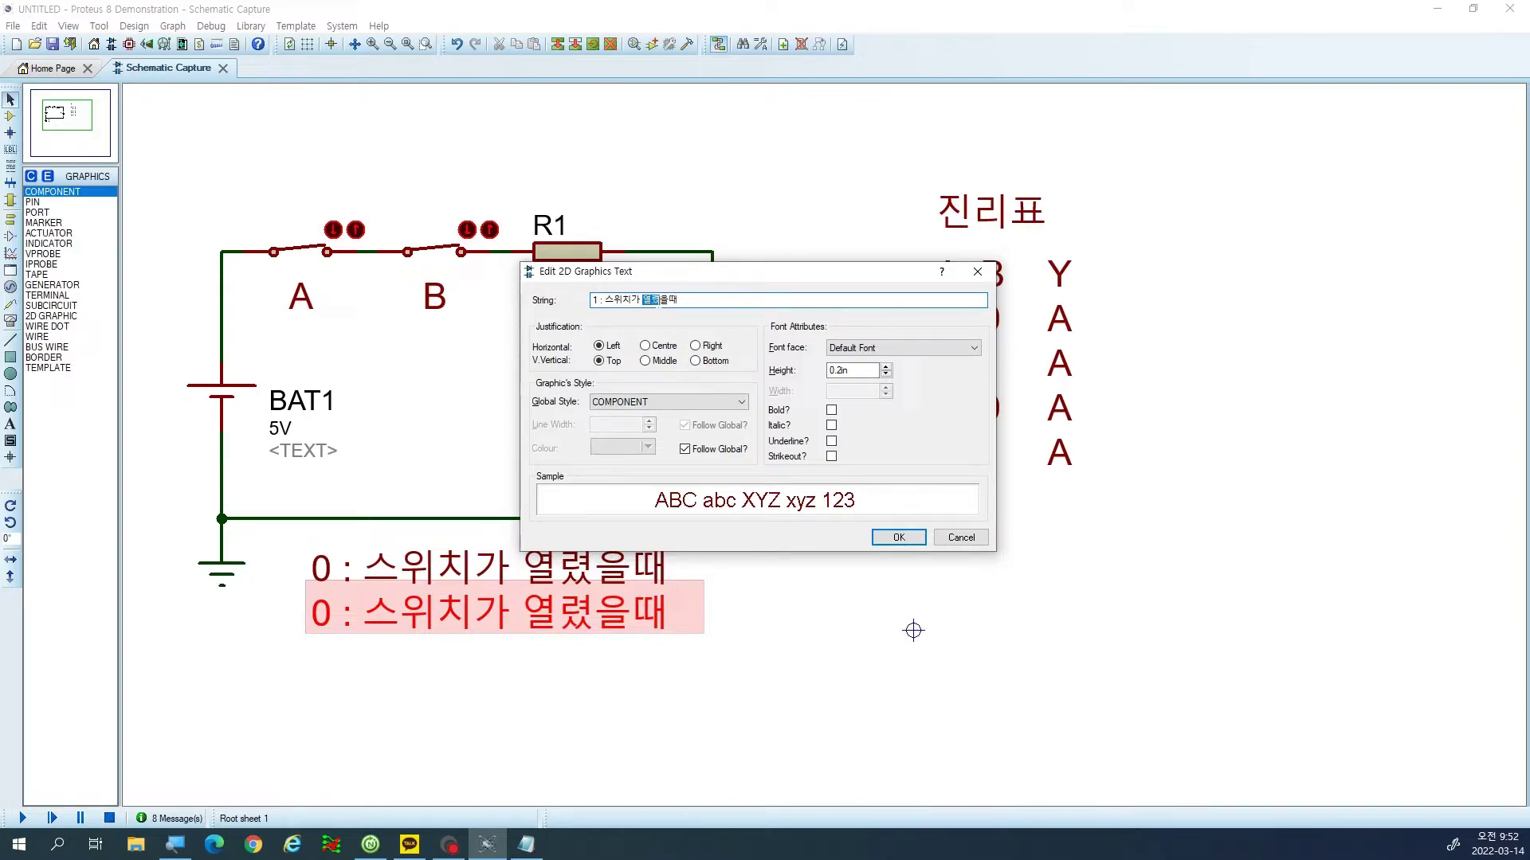
pyautogui.write('닫ㅎㅕㅆ')
pyautogui.press('Return')
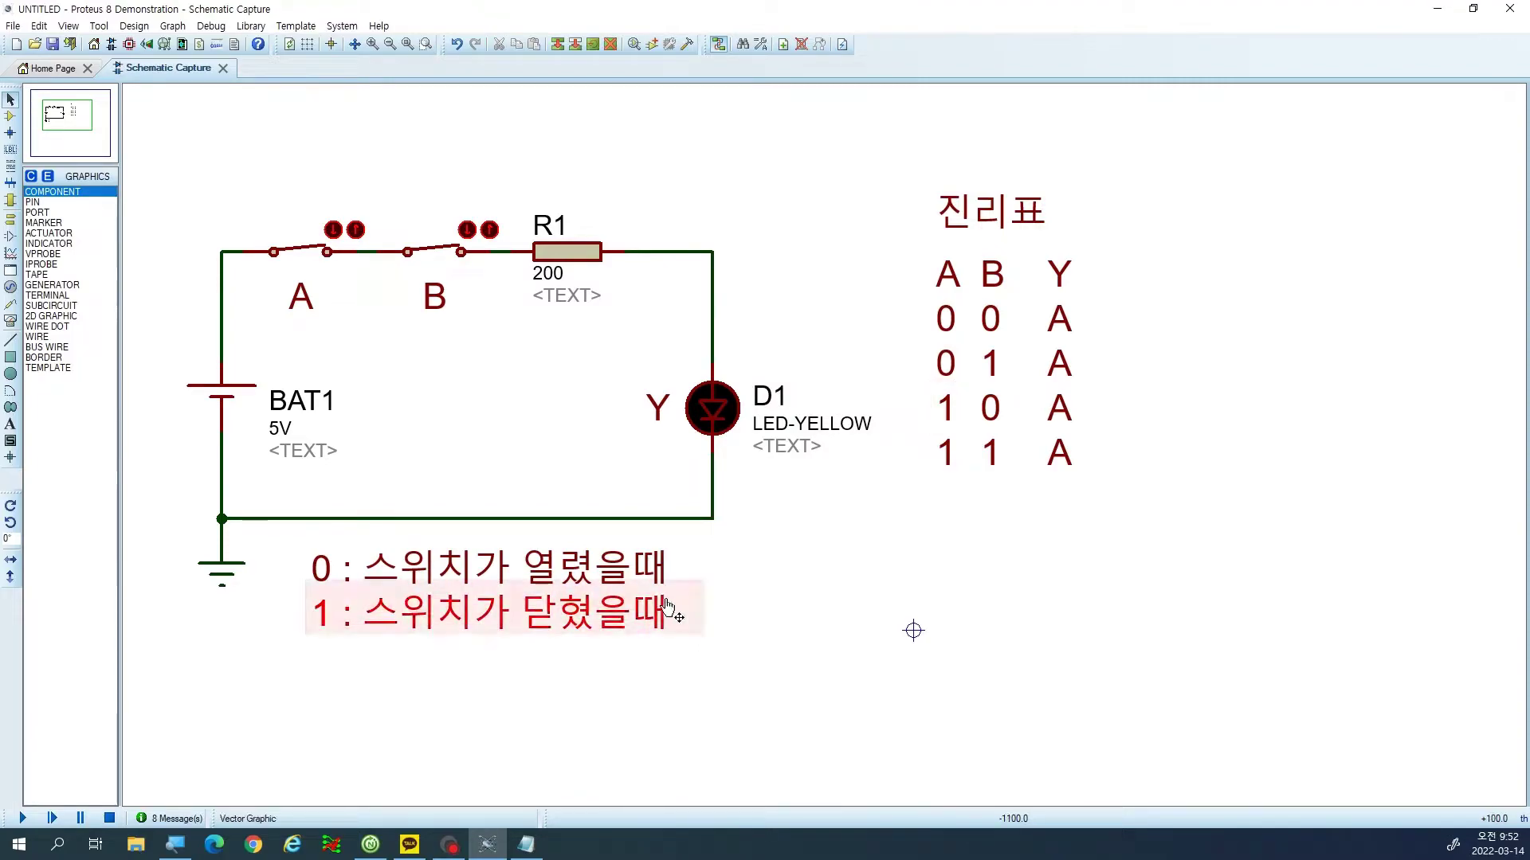
# Move the 0 and 1 switch notes below the truth table, one under the other and aligned with its first column.
pyautogui.moveTo(557, 568); pyautogui.dragTo(1182, 524)
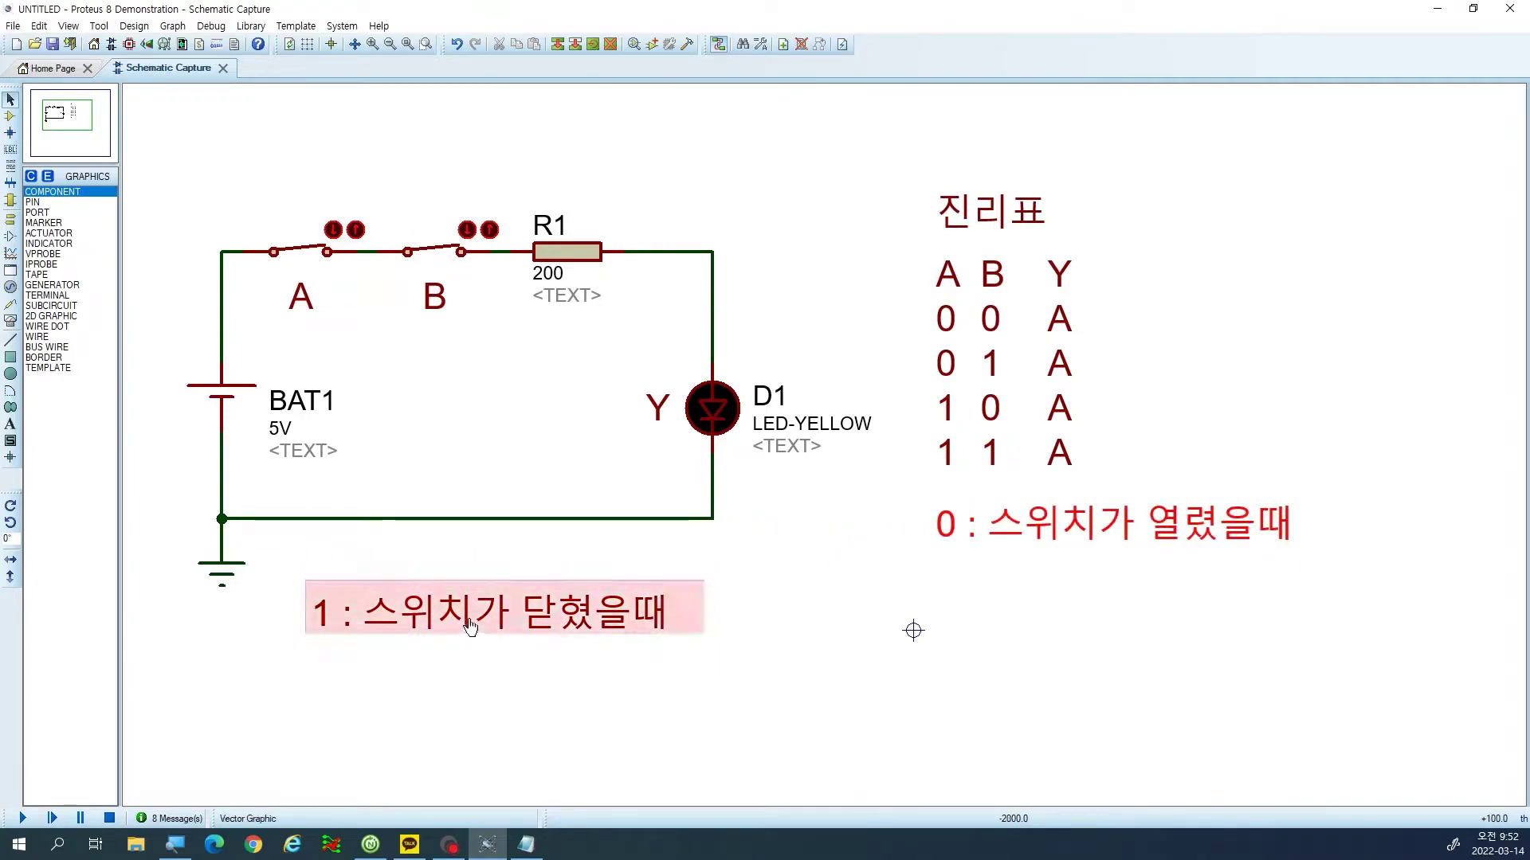
pyautogui.moveTo(635, 623); pyautogui.dragTo(1259, 579)
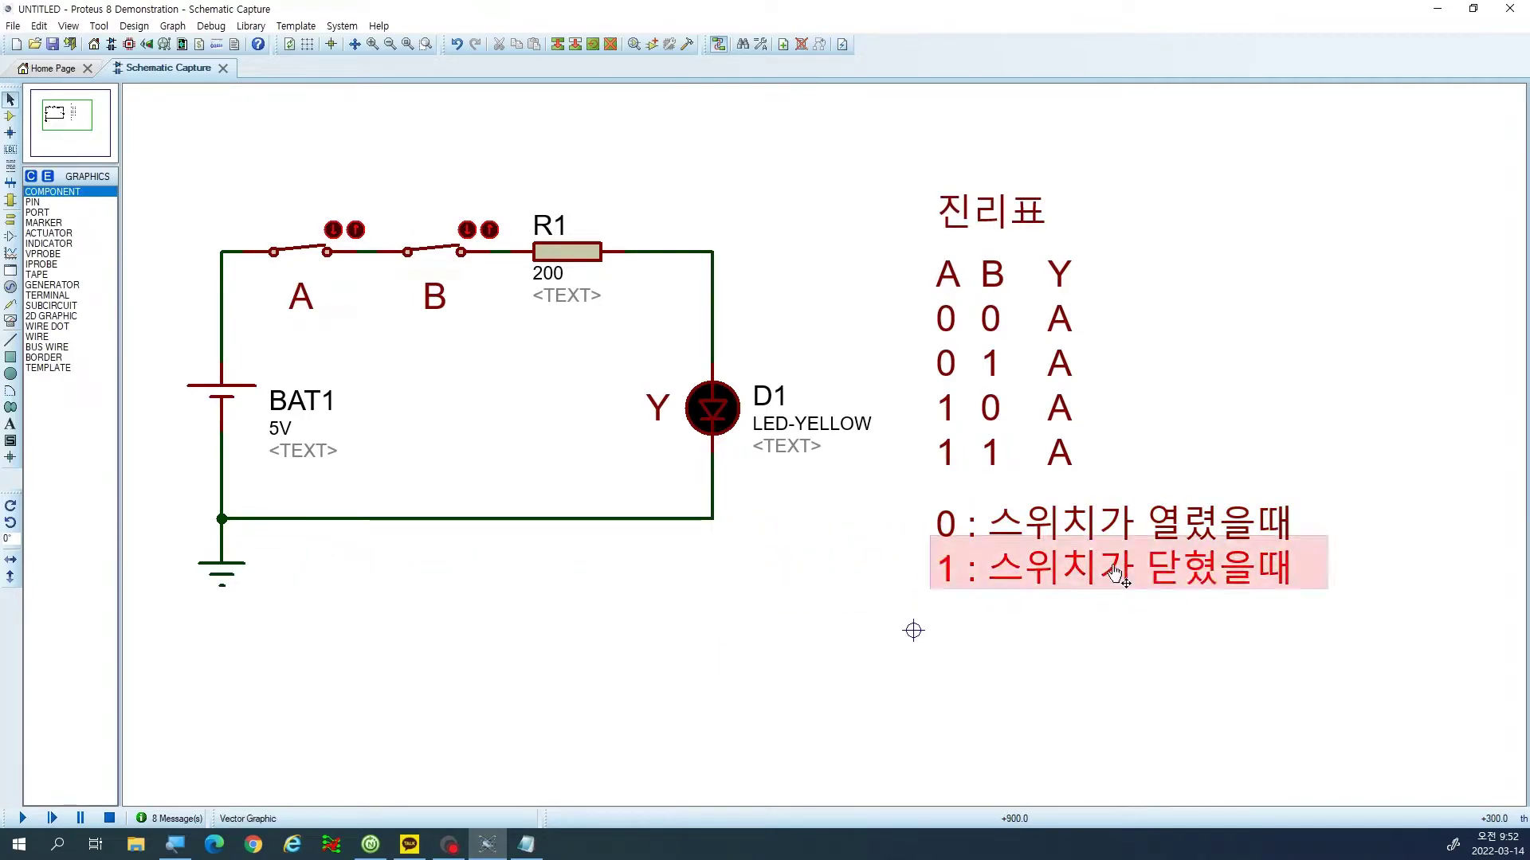
pyautogui.click(788, 572)
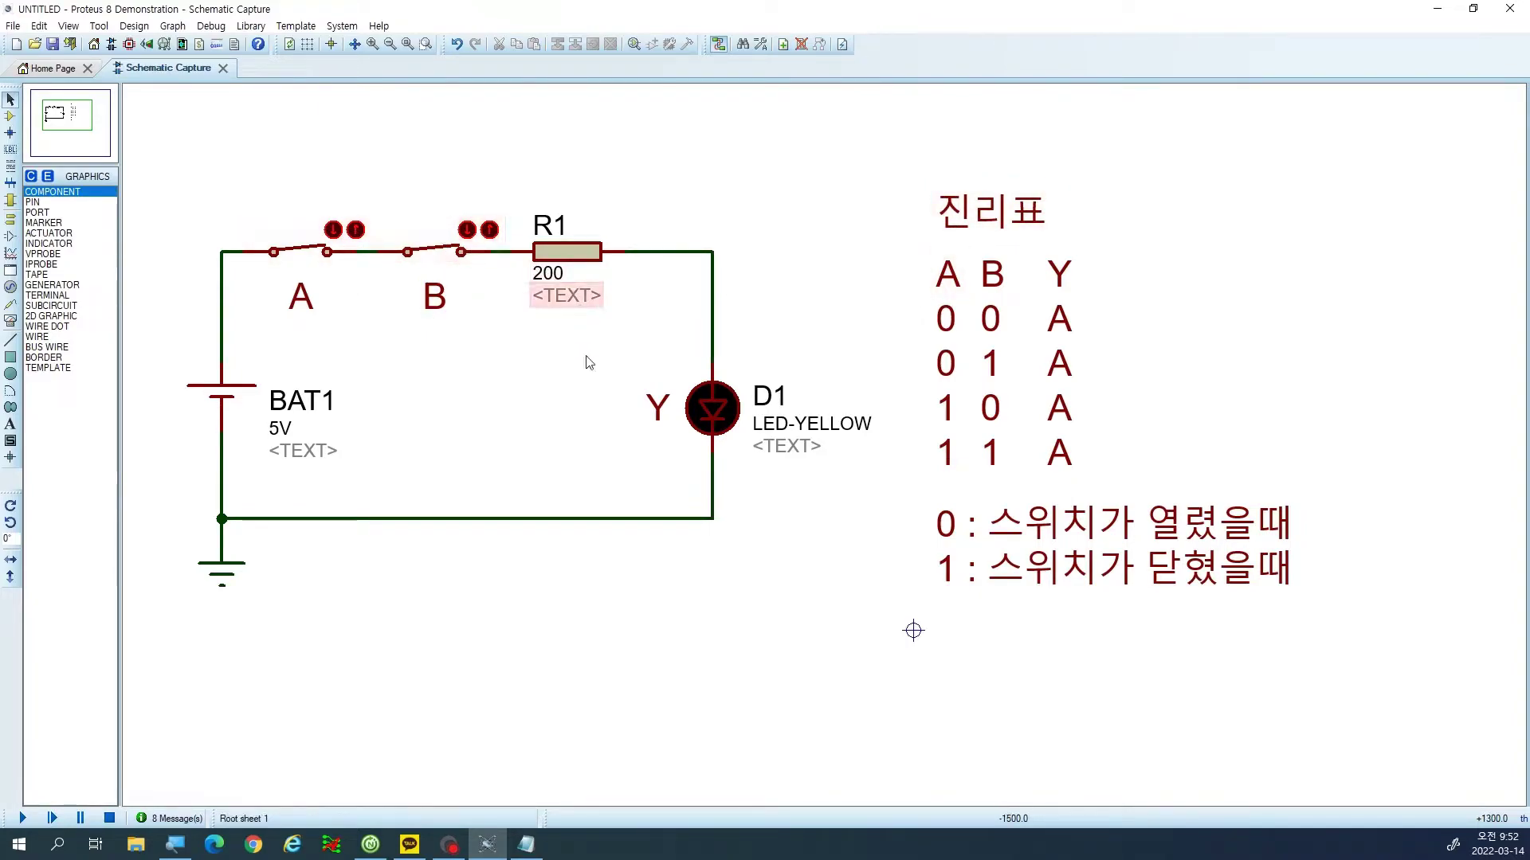
# Set switches A and B in the circuit to open.
pyautogui.click(333, 249)
pyautogui.click(447, 255)
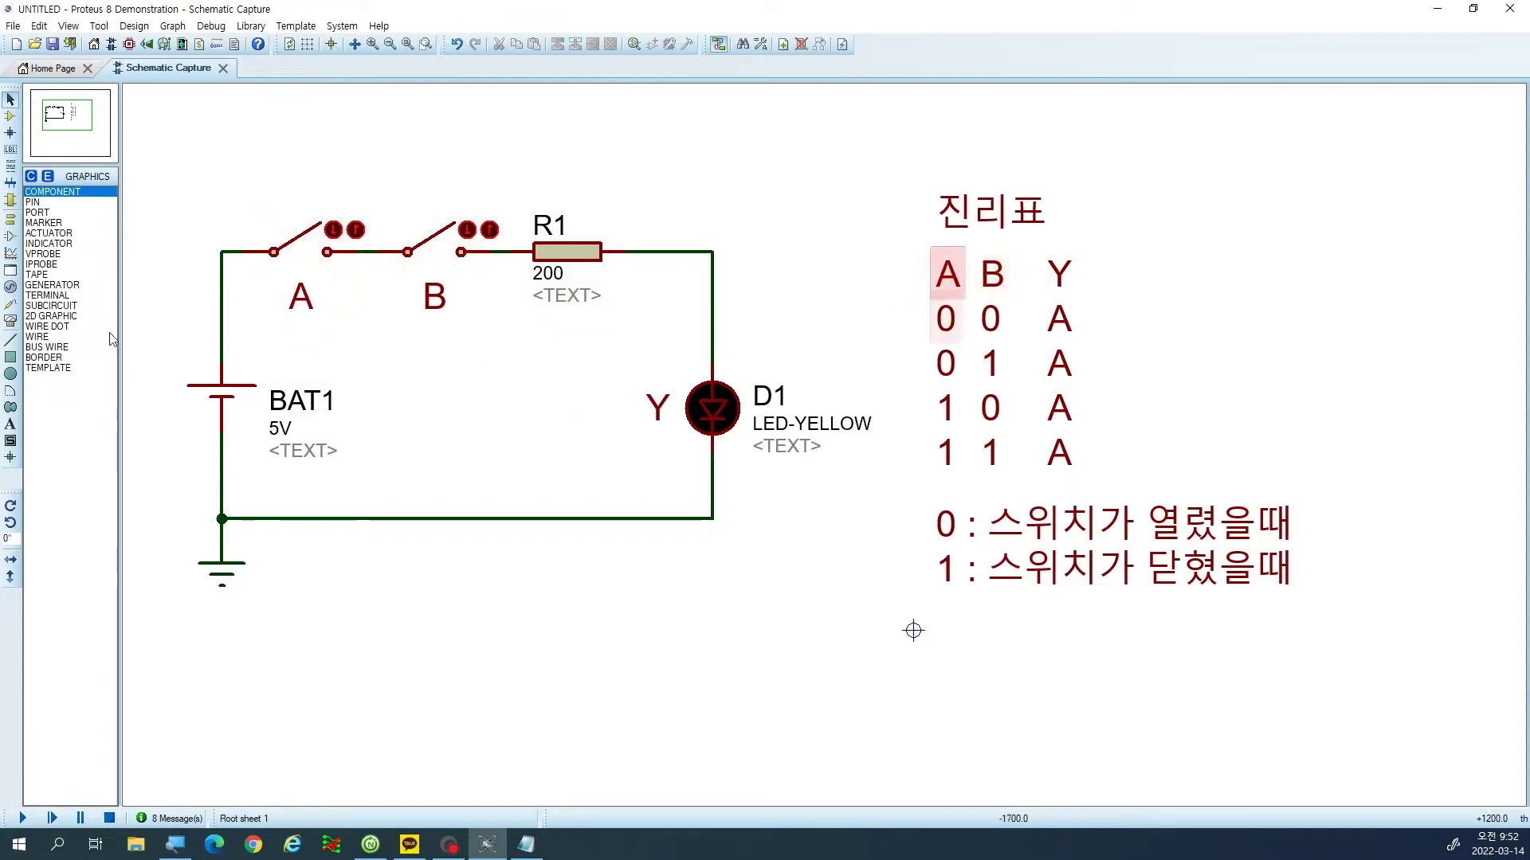
# Rule the truth table with a horizontal line under the A, B, Y headers and a vertical line between columns B and Y.
pyautogui.click(10, 339)
pyautogui.click(916, 297)
pyautogui.click(1090, 285)
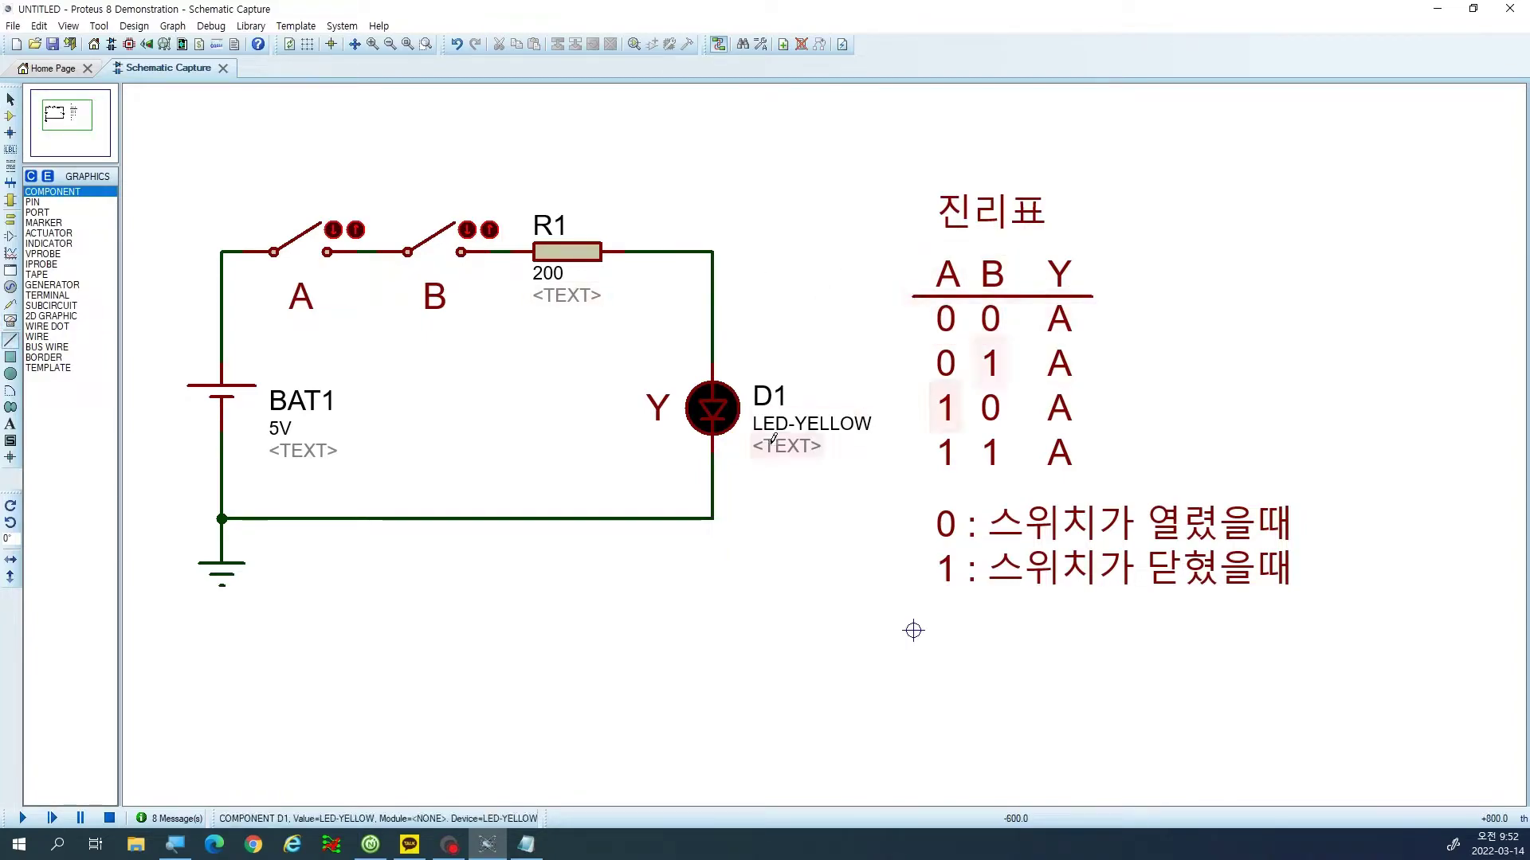
pyautogui.click(1023, 275)
pyautogui.click(1024, 475)
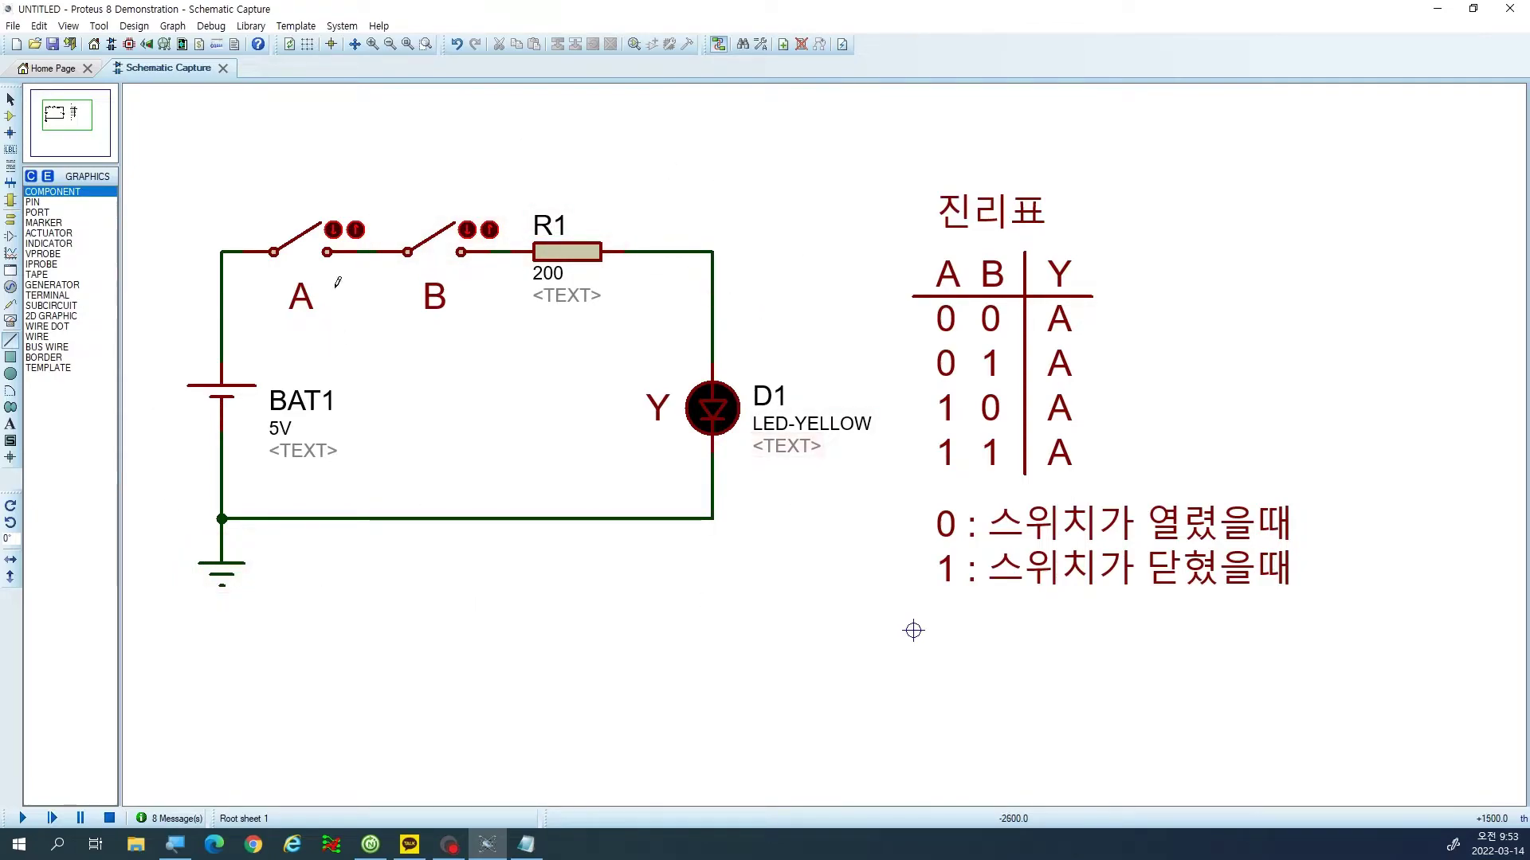
pyautogui.click(10, 99)
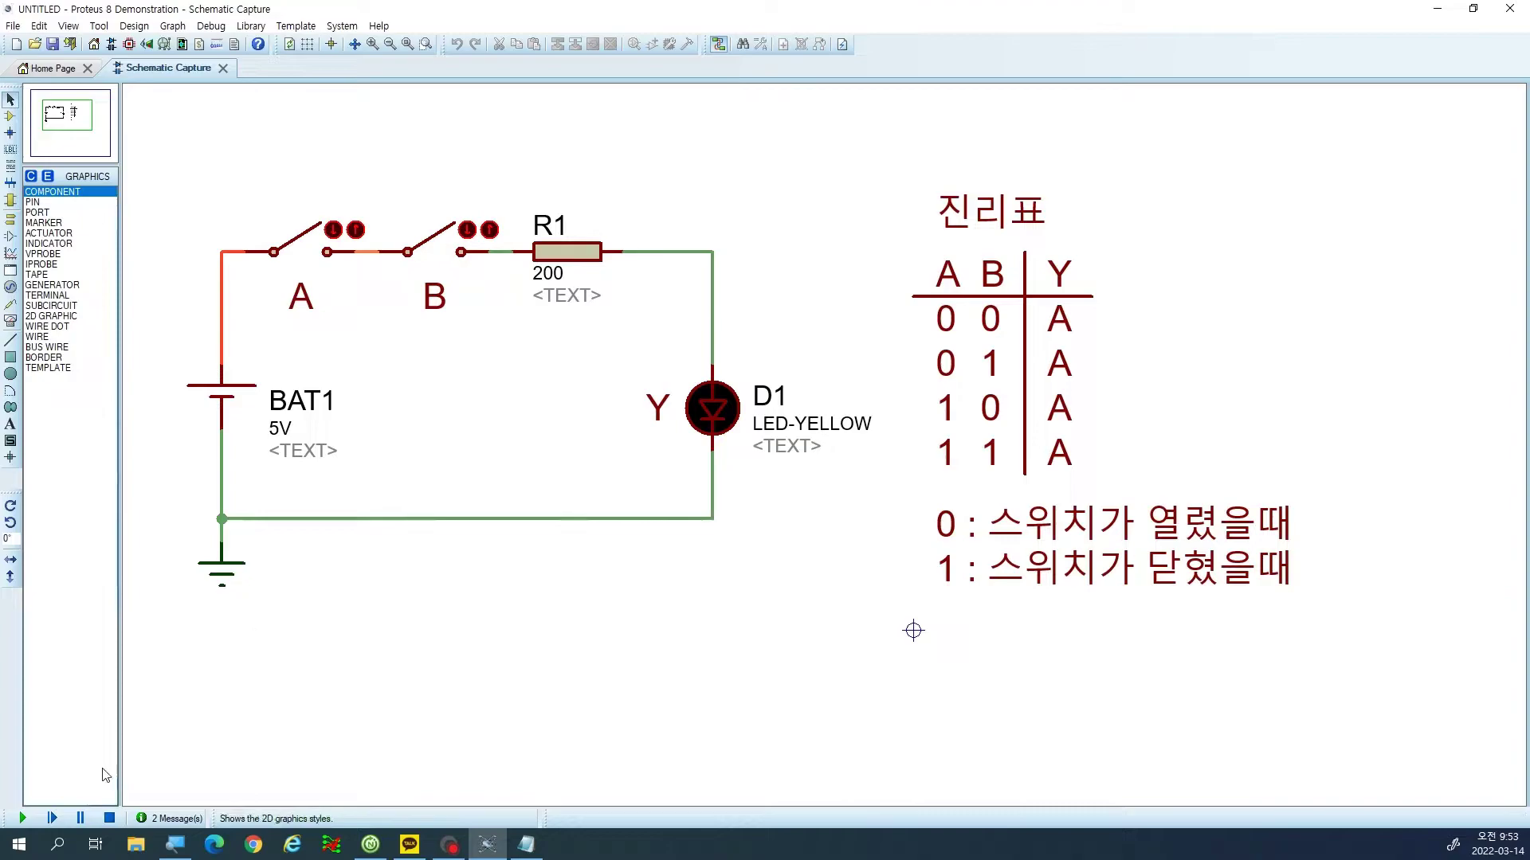
# Stop the running circuit simulation.
pyautogui.click(110, 818)
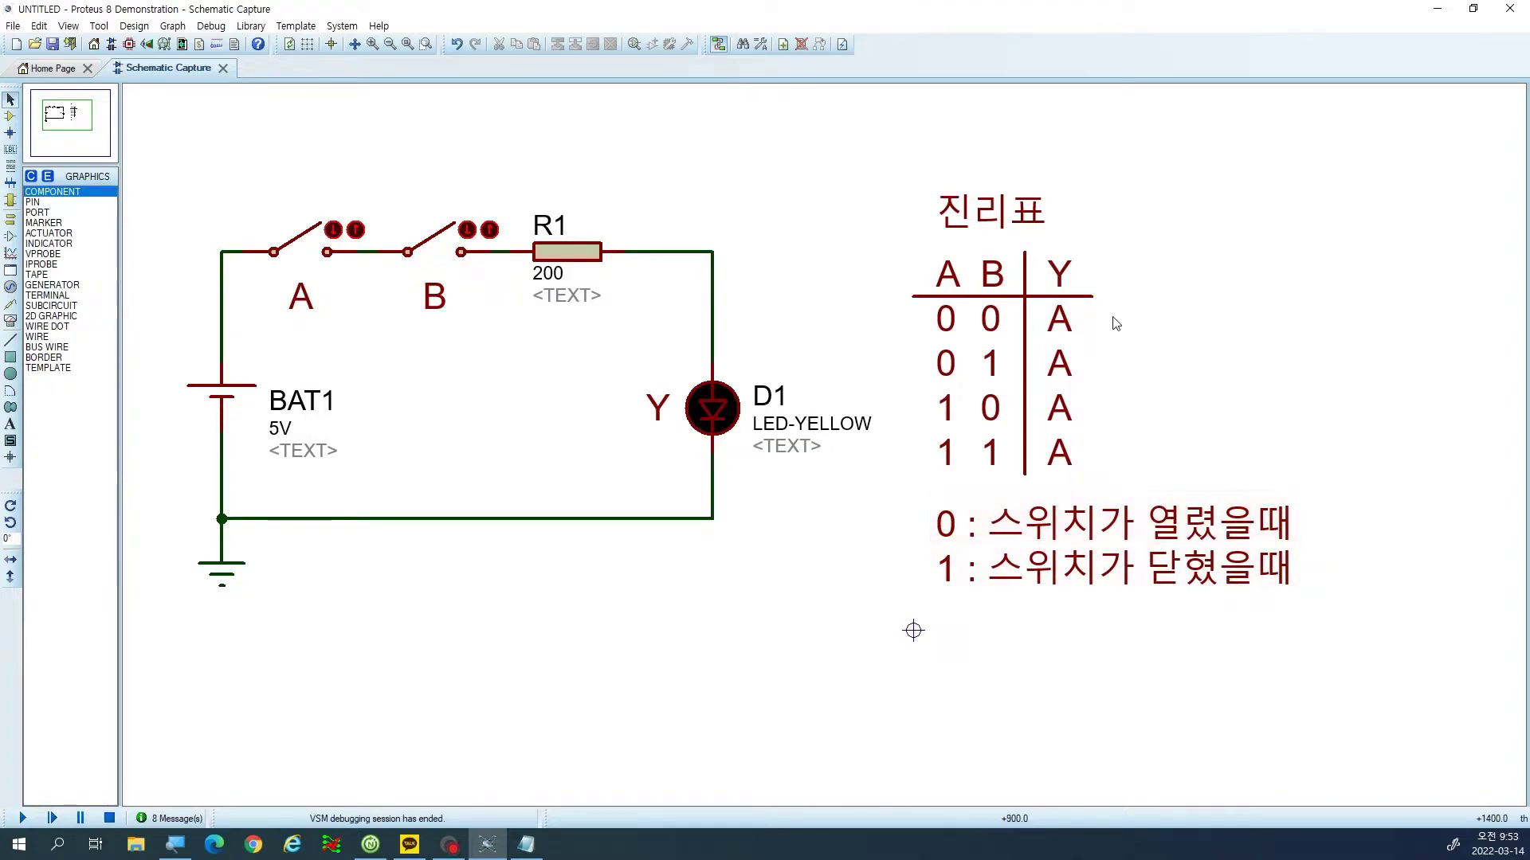
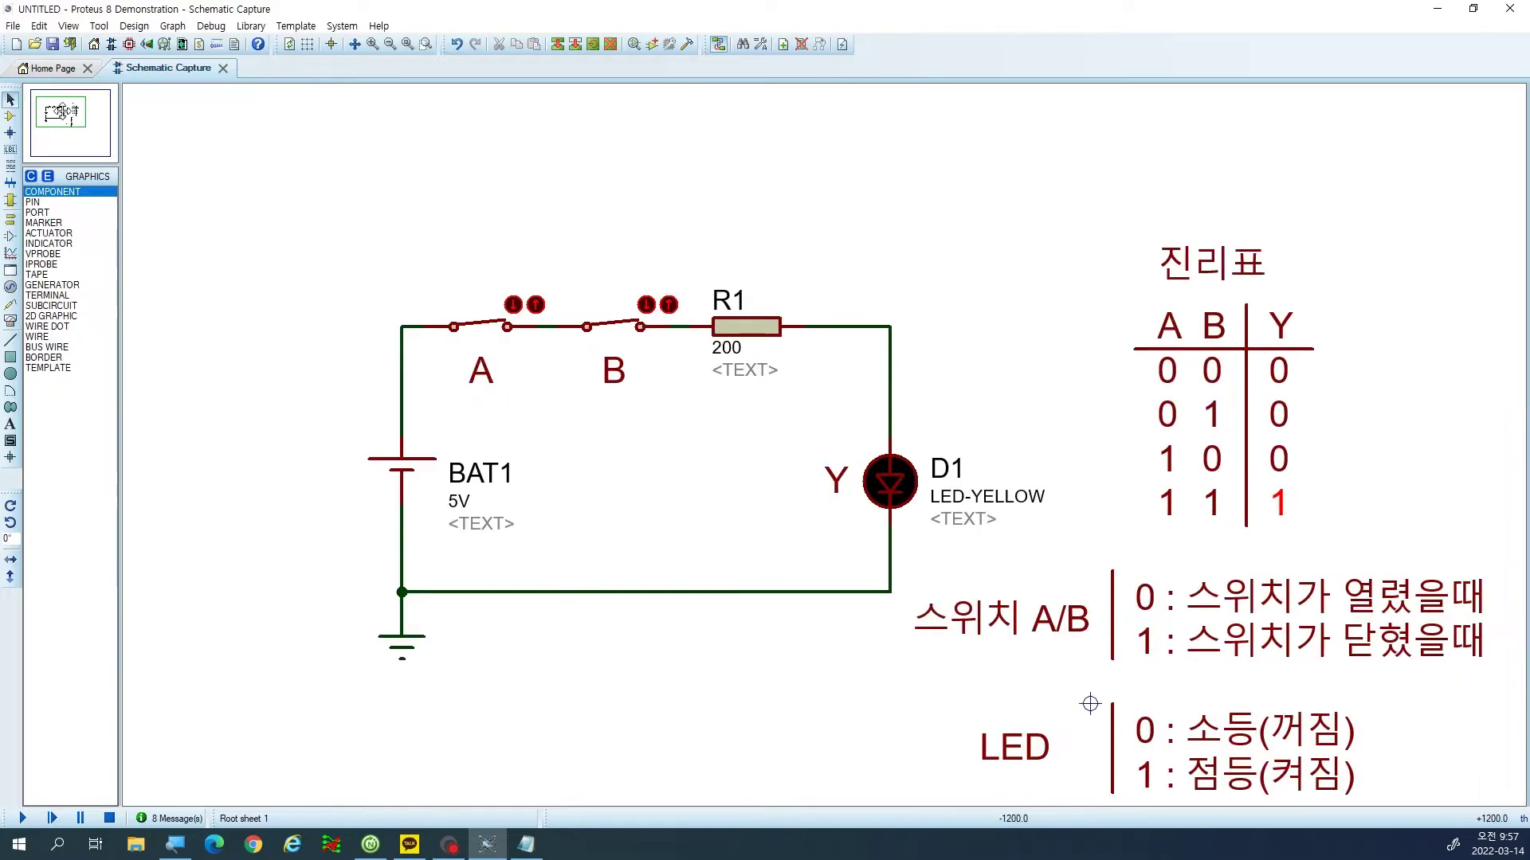
pyautogui.click(67, 115)
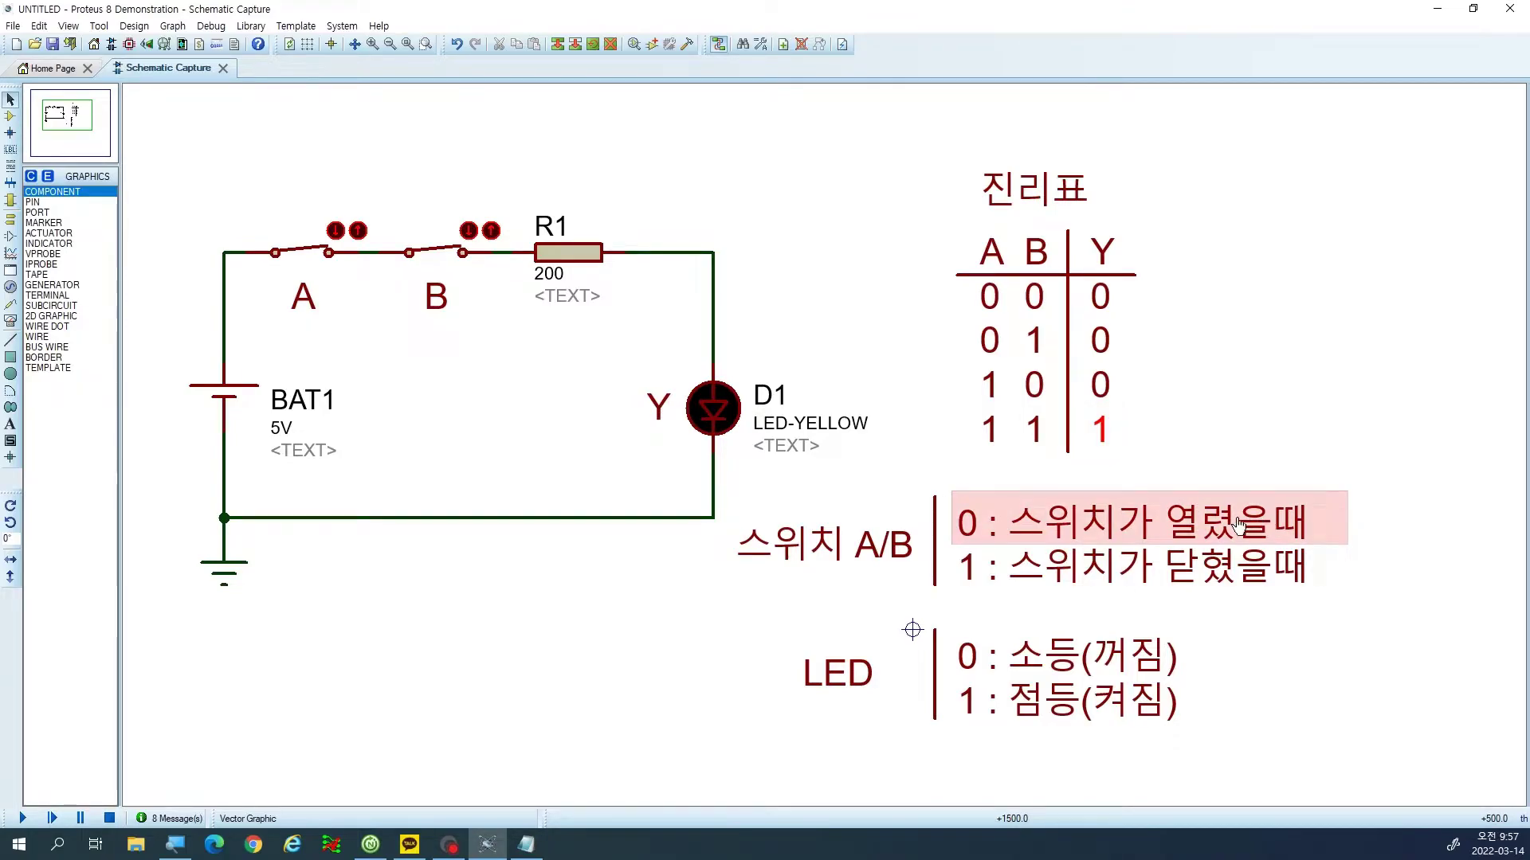
pyautogui.scroll(-1, 1239, 526)
pyautogui.click(83, 156)
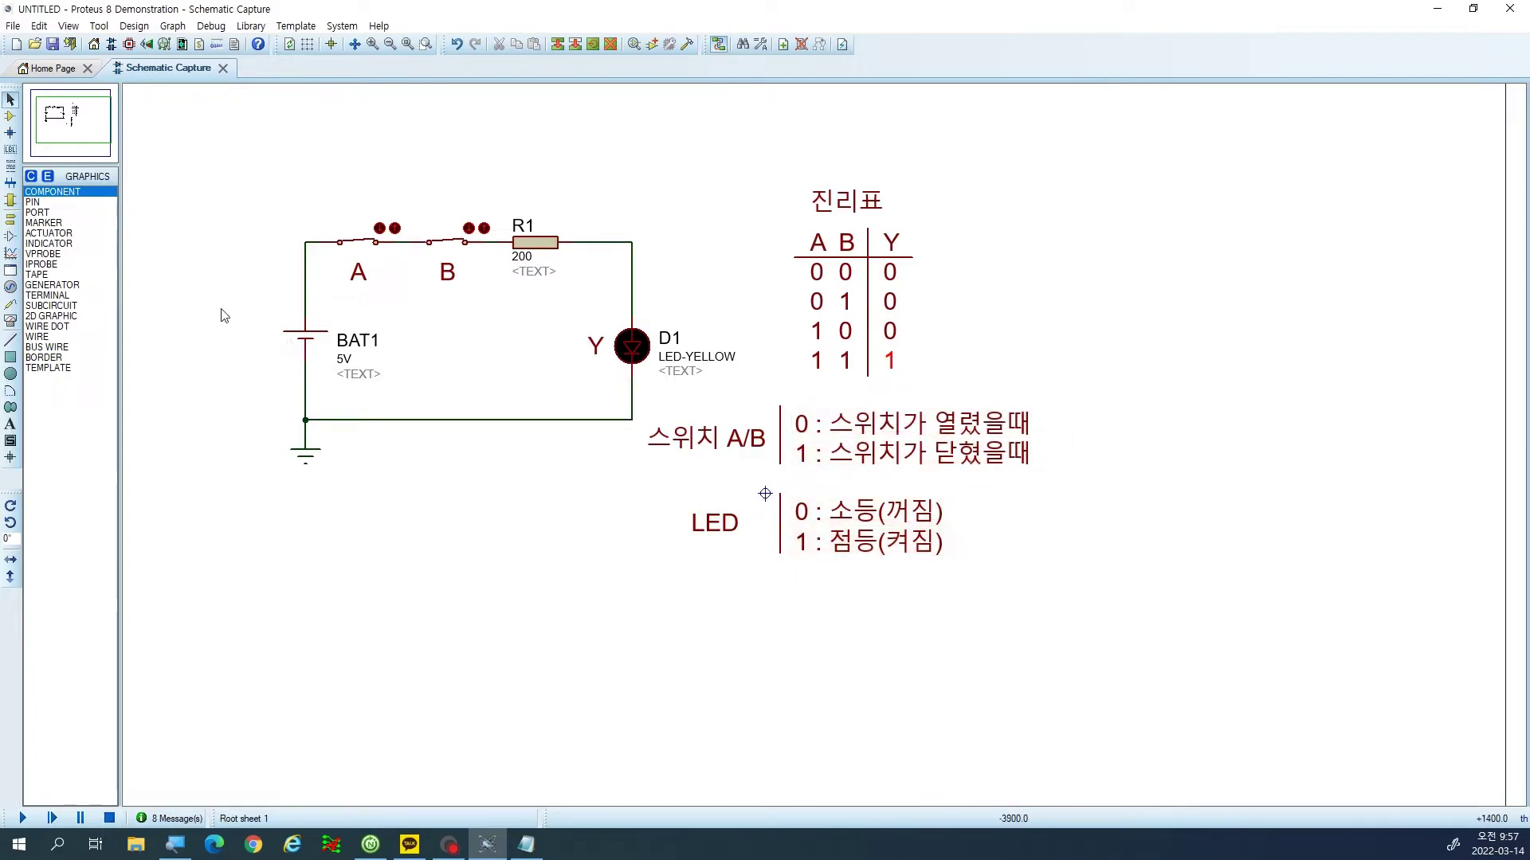
pyautogui.scroll(1, 239, 324)
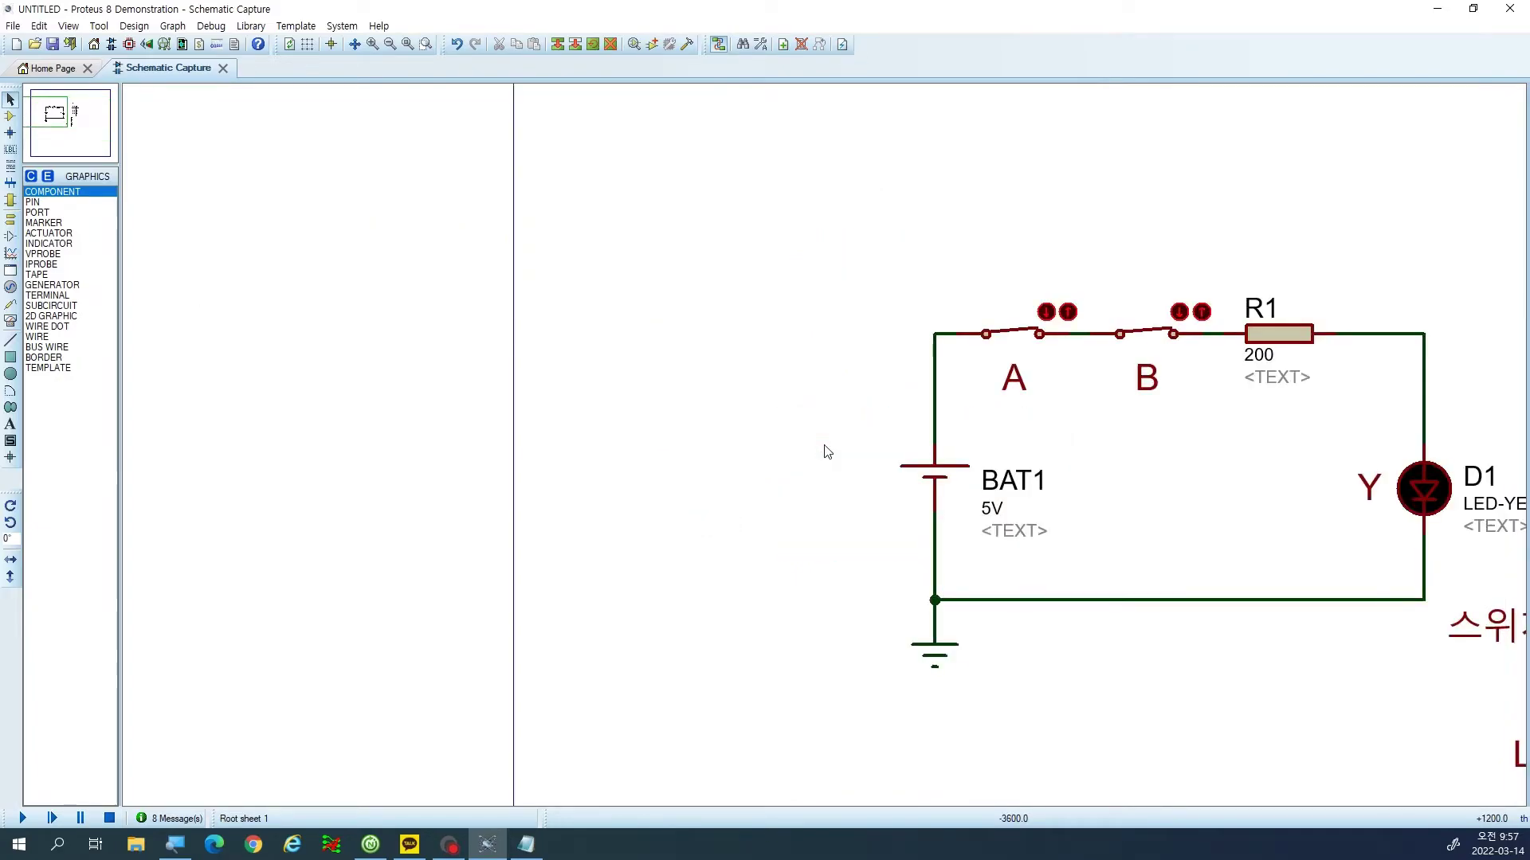
pyautogui.click(57, 117)
pyautogui.click(64, 115)
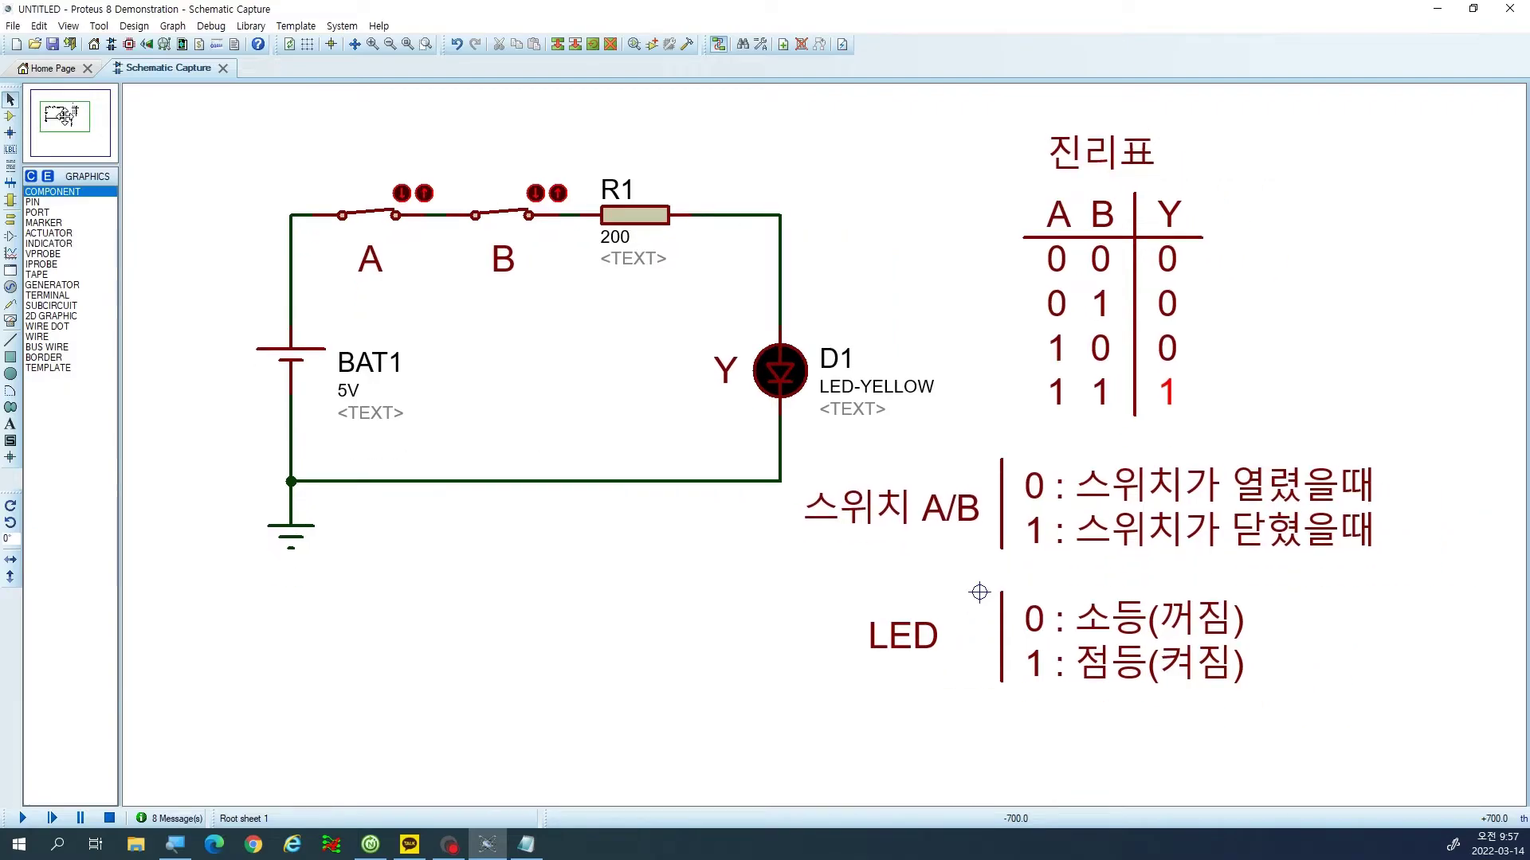
# Search the device library for AND and add the AND gate from the ACTIVE library to the device list.
pyautogui.click(8, 122)
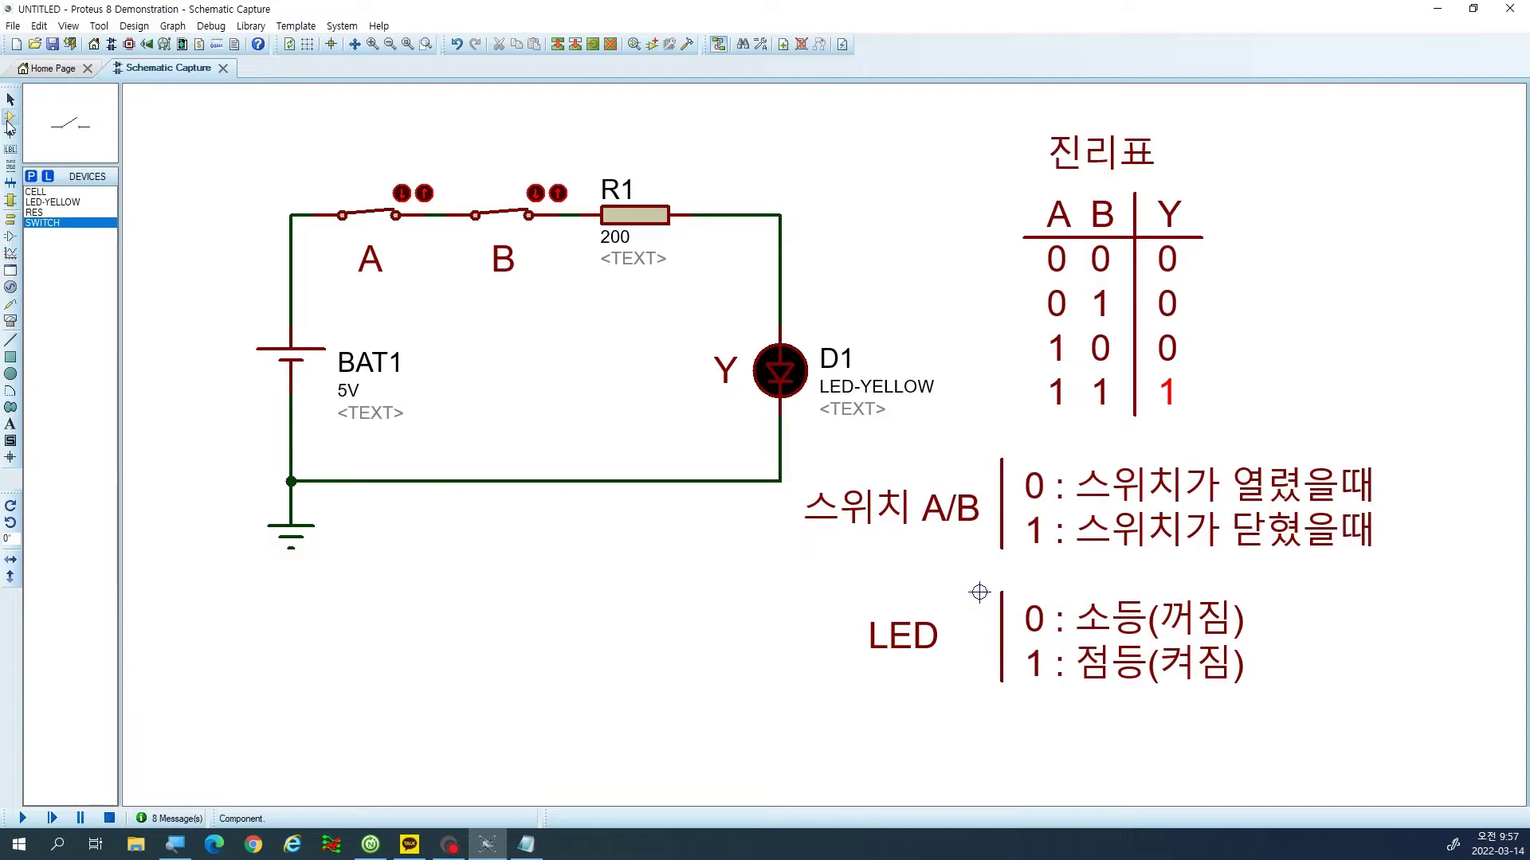
pyautogui.click(33, 177)
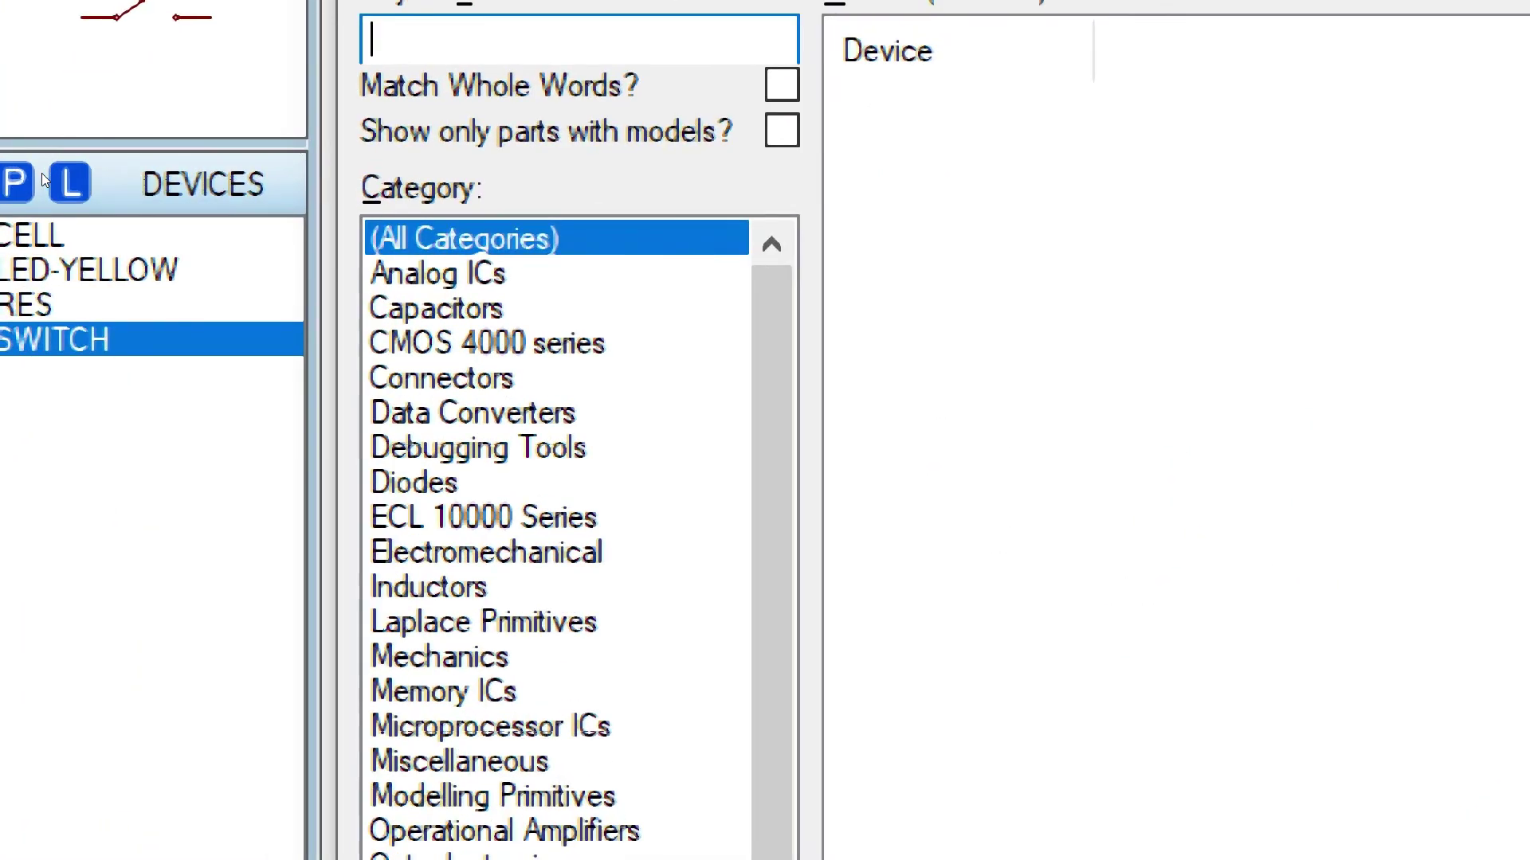
pyautogui.write('틪')
pyautogui.press('BackSpace')
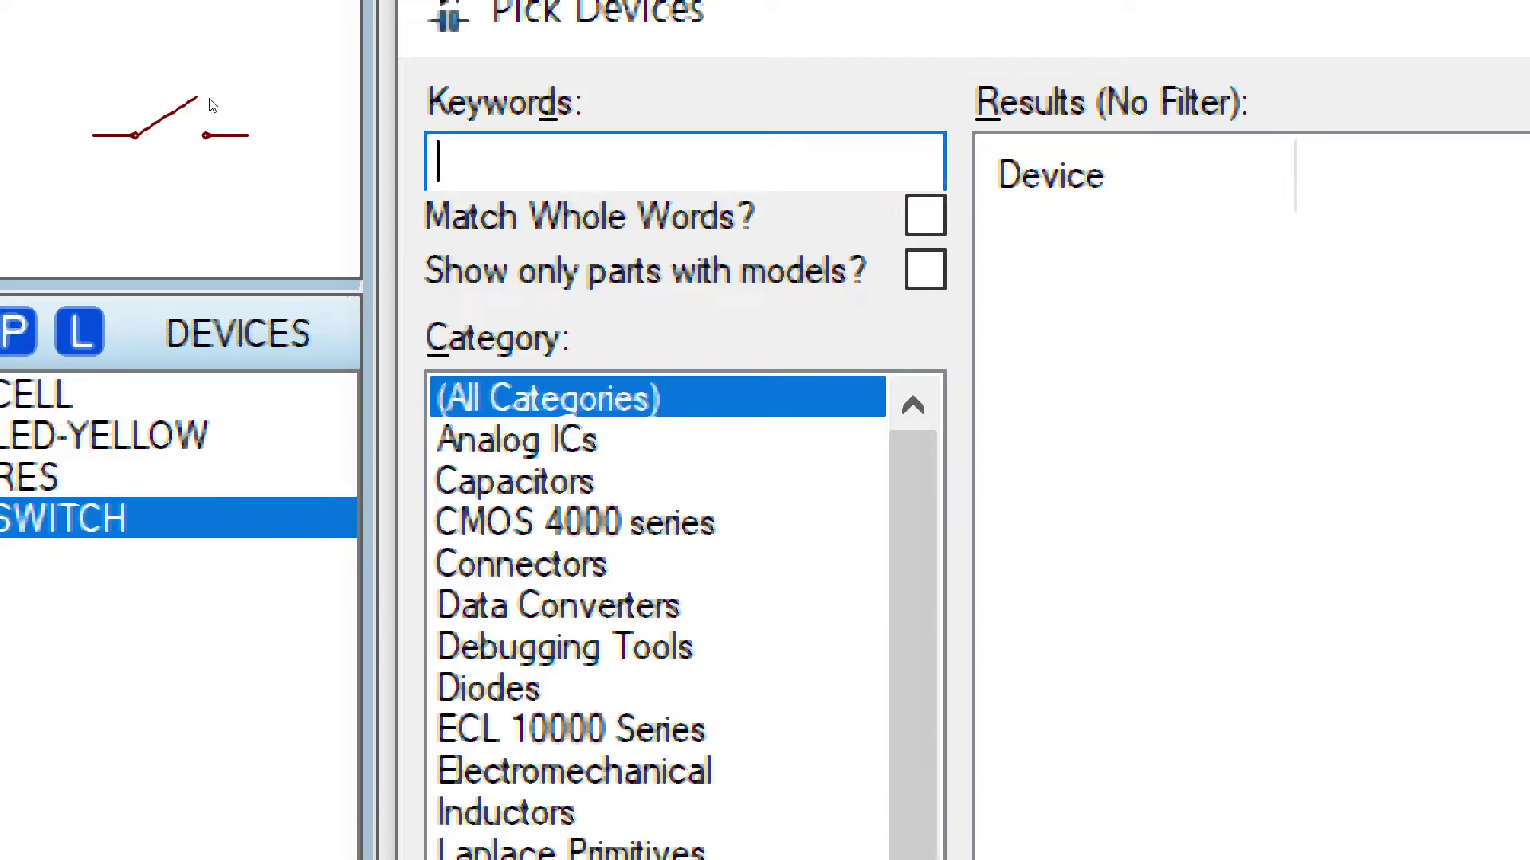
pyautogui.write('AND')
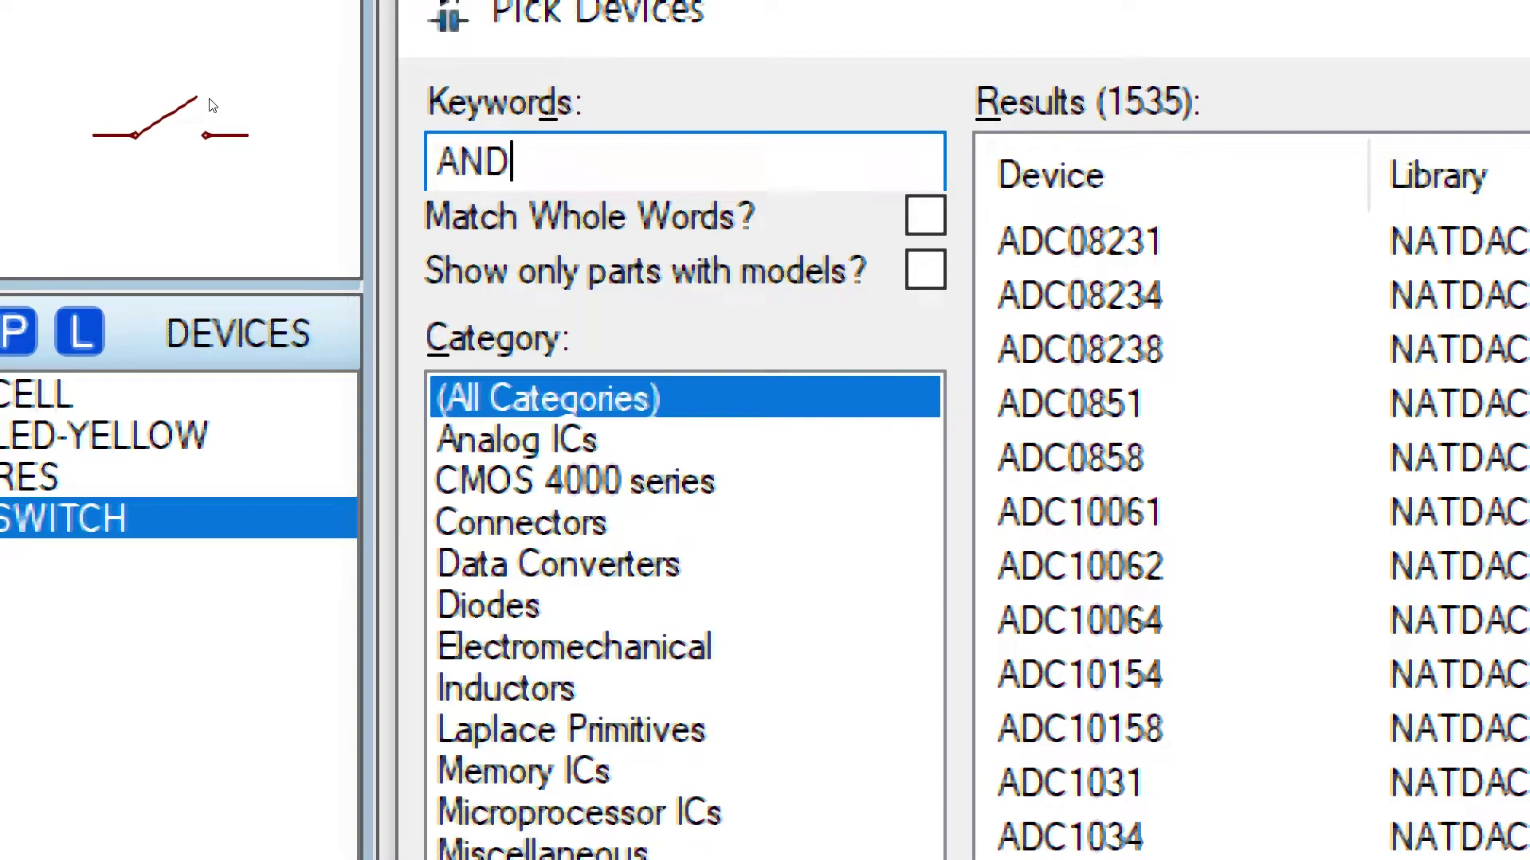
pyautogui.scroll(-10, 1259, 557)
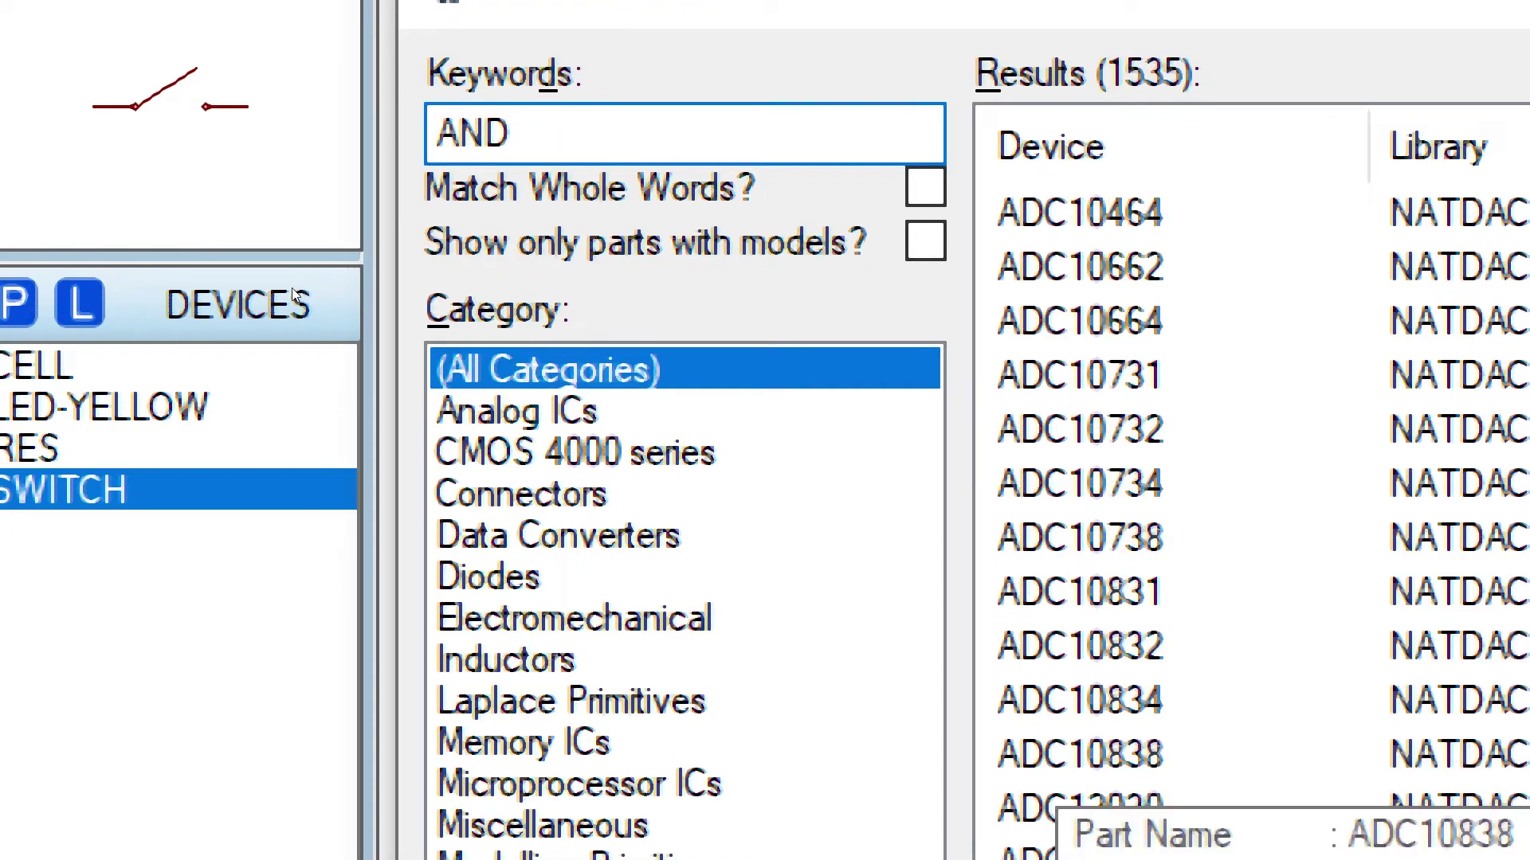
pyautogui.scroll(-4, 303, 360)
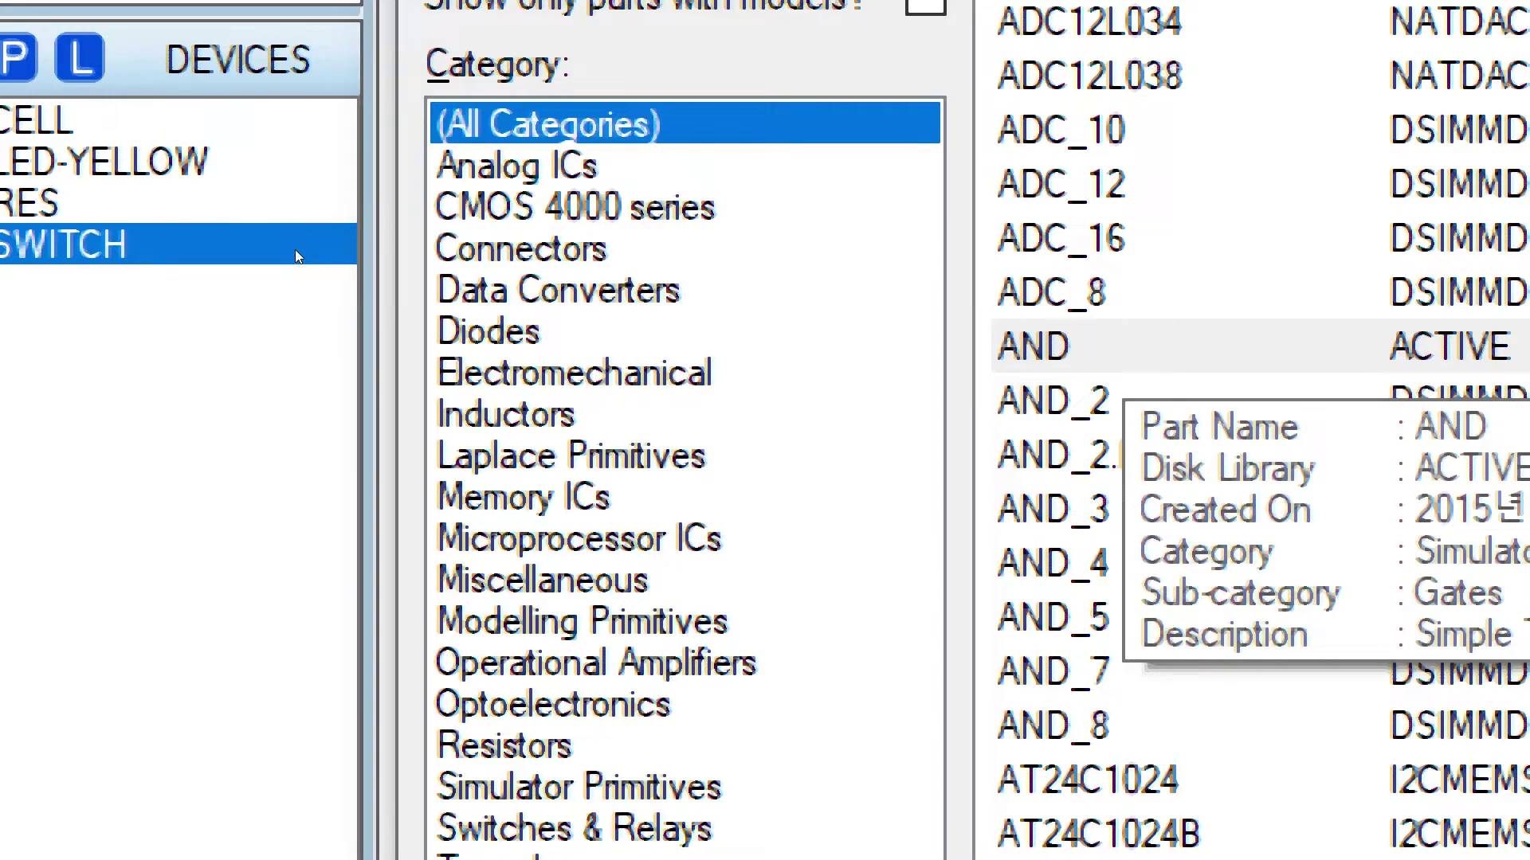
pyautogui.doubleClick(1100, 346)
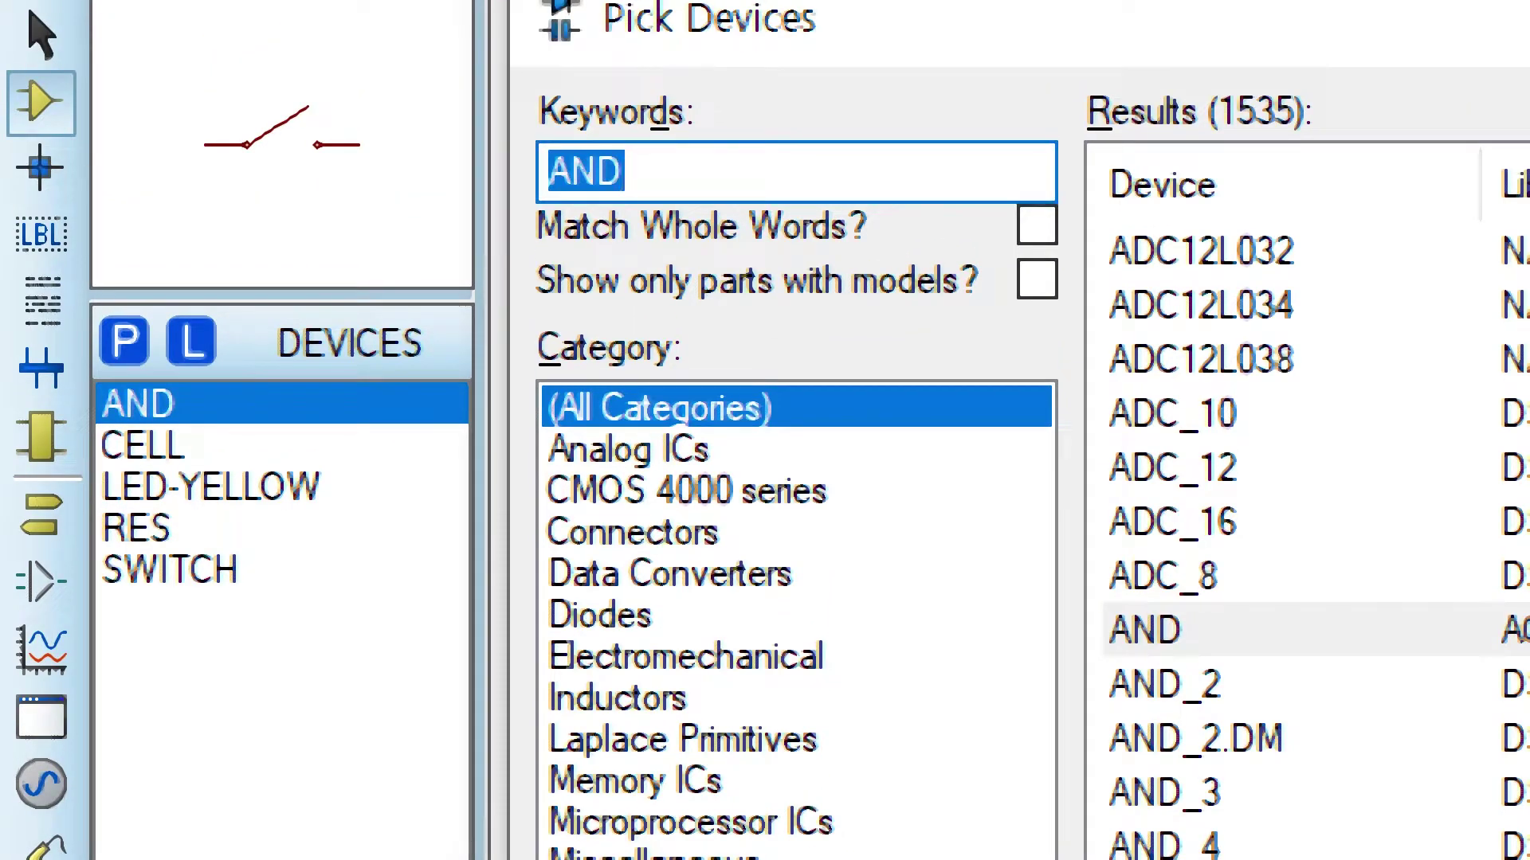
# Add LOGICPROBE (BIG) and LOGICSTATE to the device list and close the device library.
pyautogui.write('LOGICP')
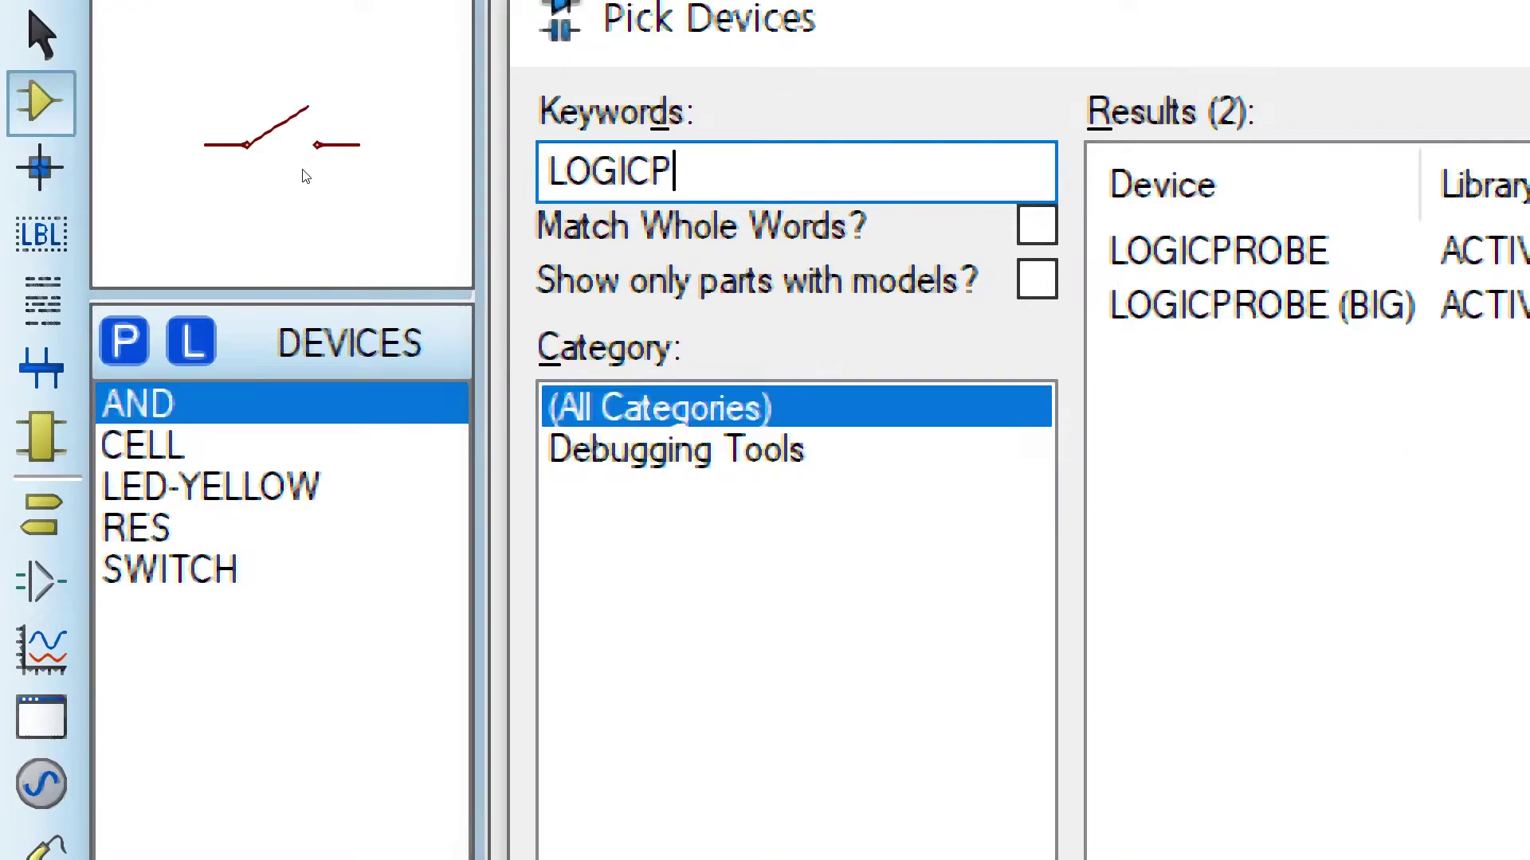
pyautogui.click(1211, 305)
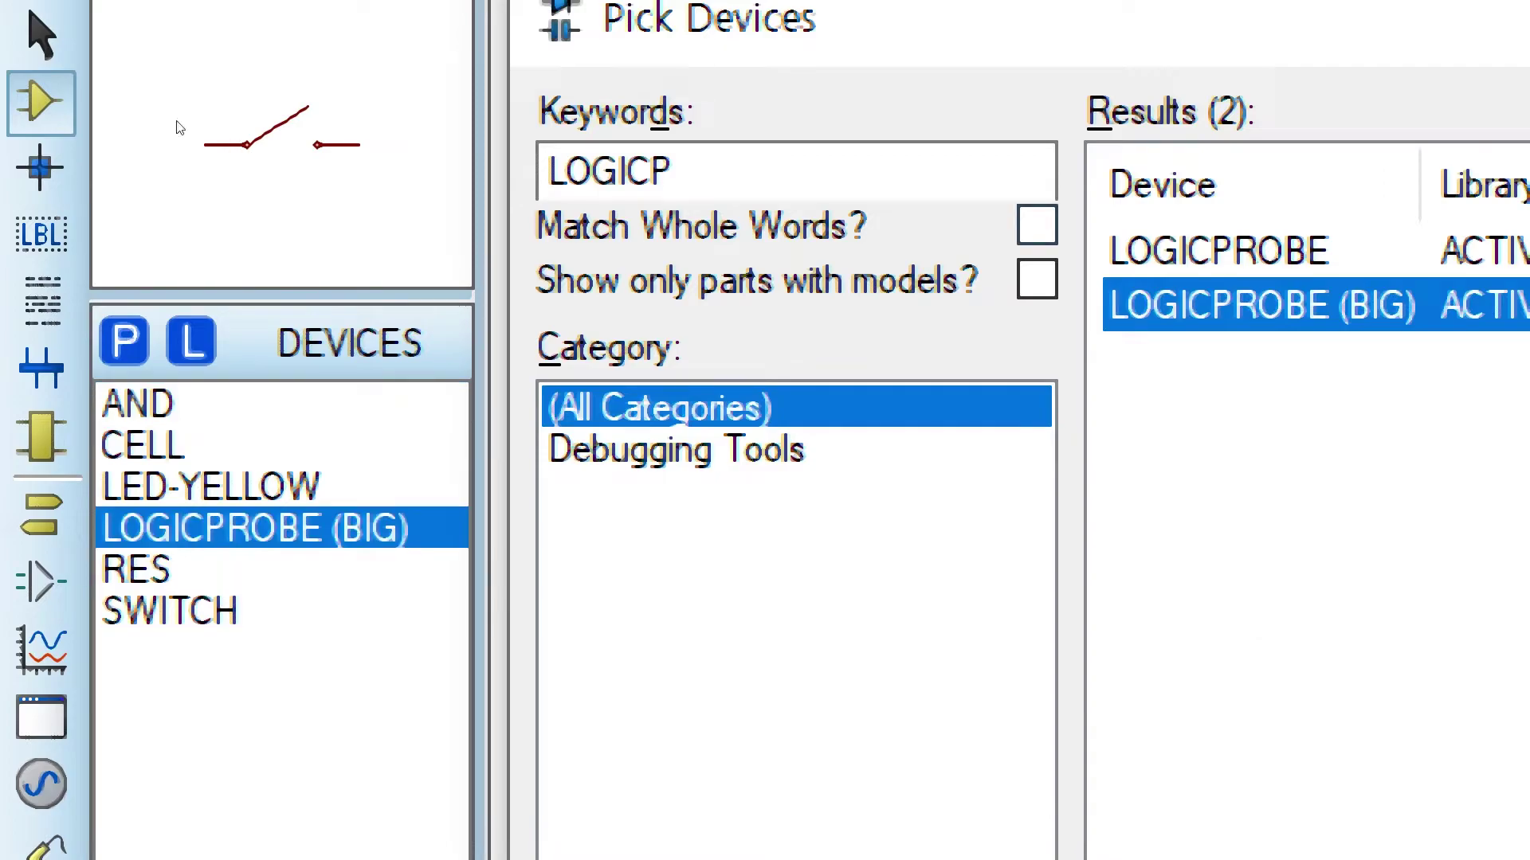
pyautogui.press('BackSpace')
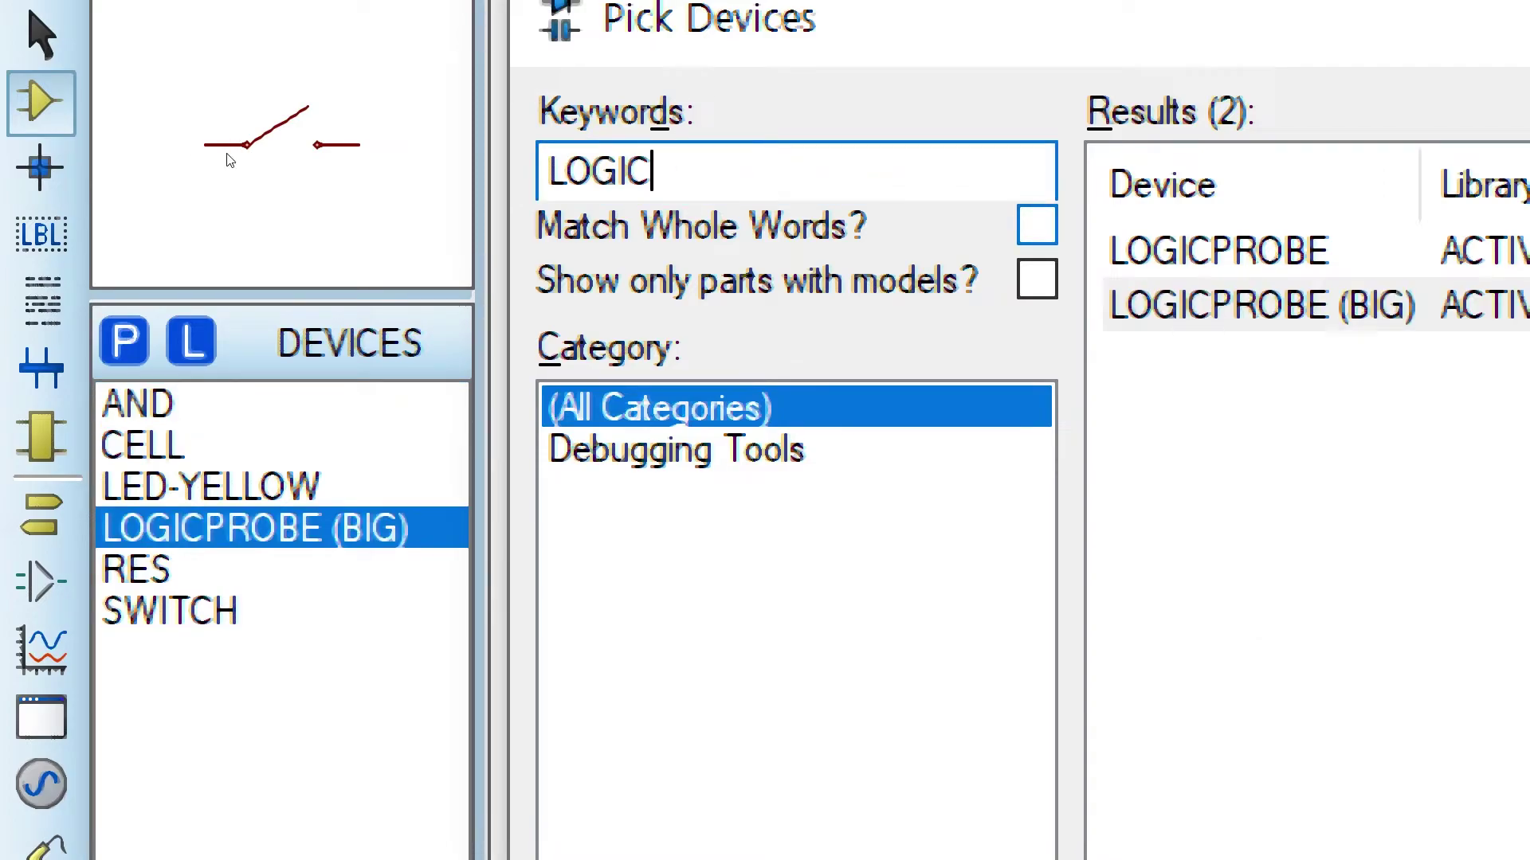
pyautogui.write('B')
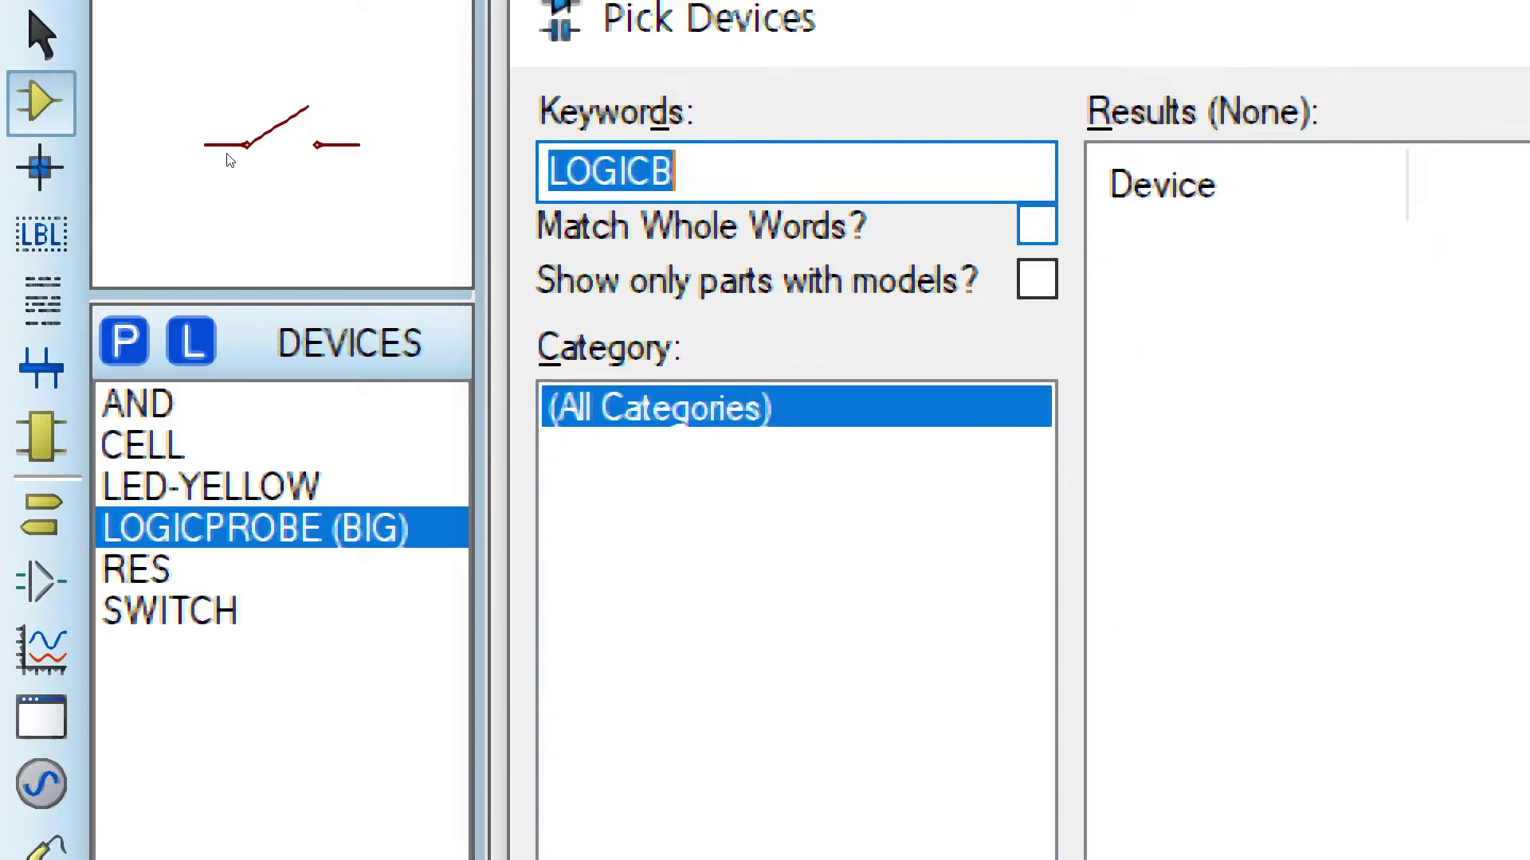
pyautogui.press('End')
pyautogui.press('BackSpace')
pyautogui.write('S')
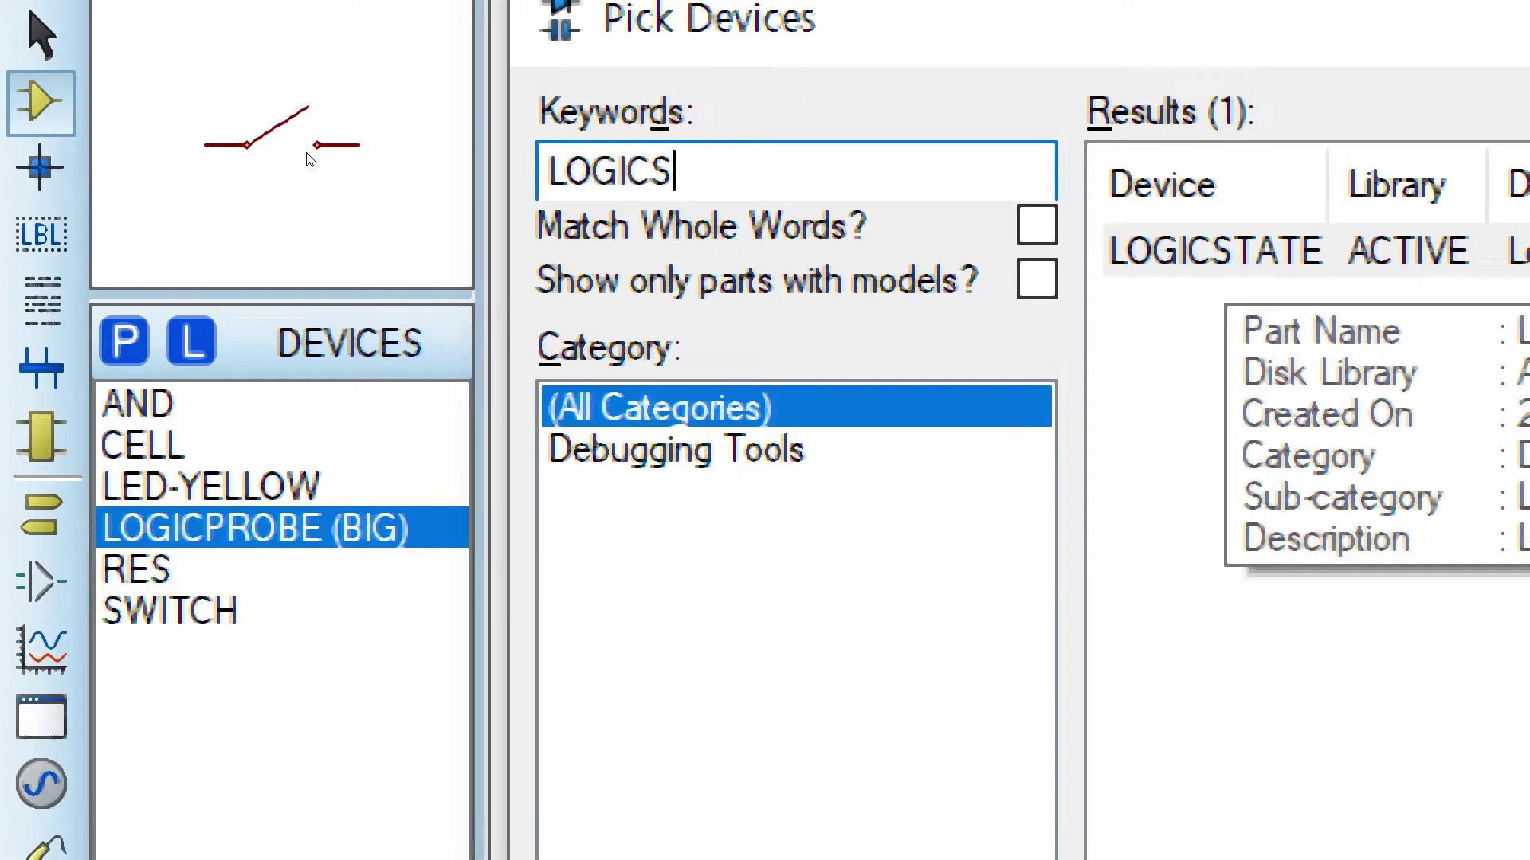
pyautogui.doubleClick(1223, 251)
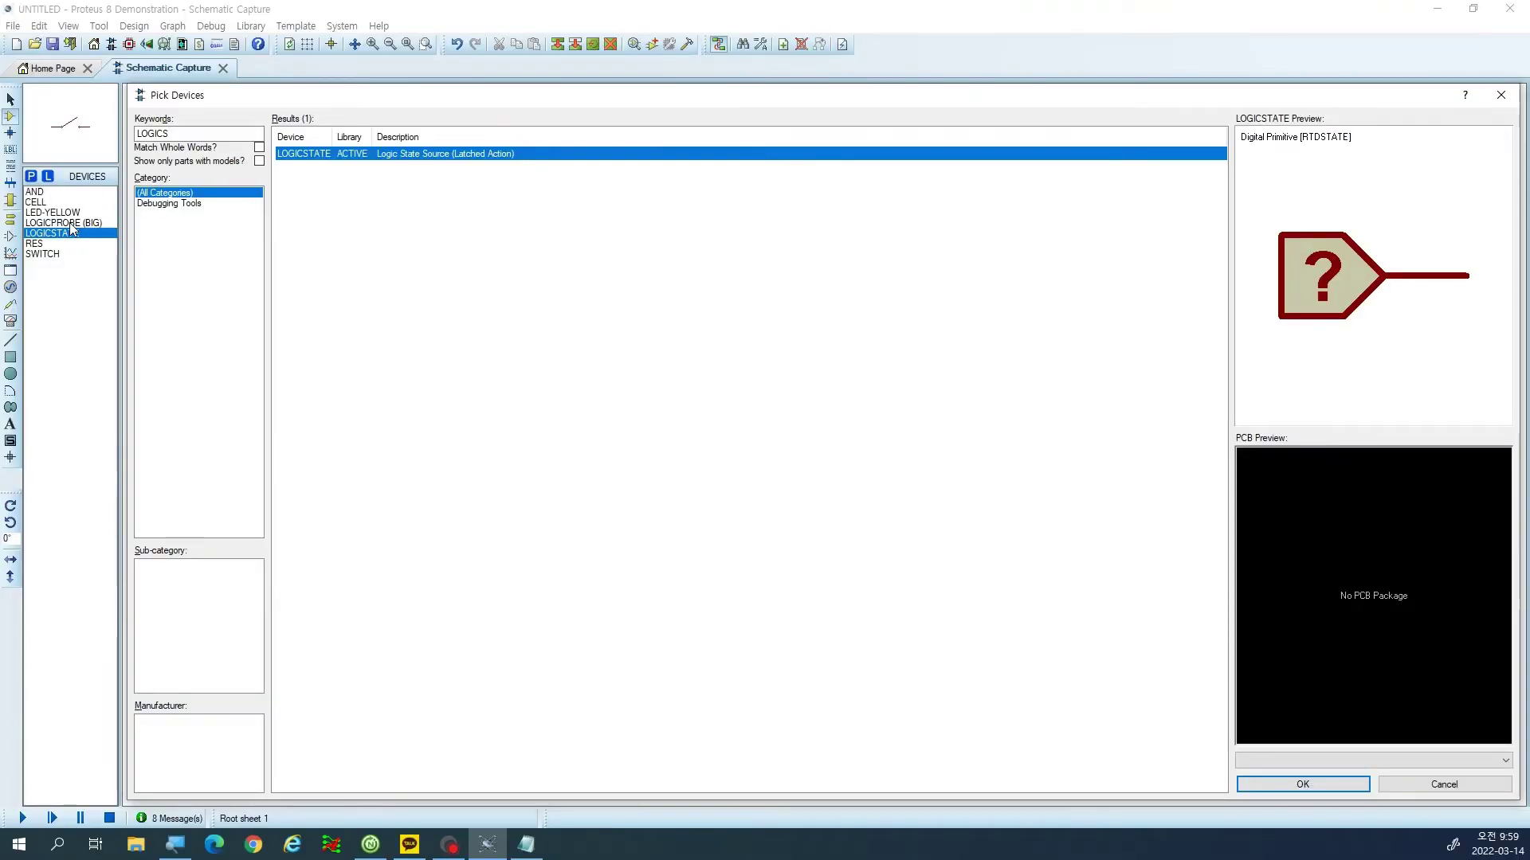
pyautogui.click(1301, 784)
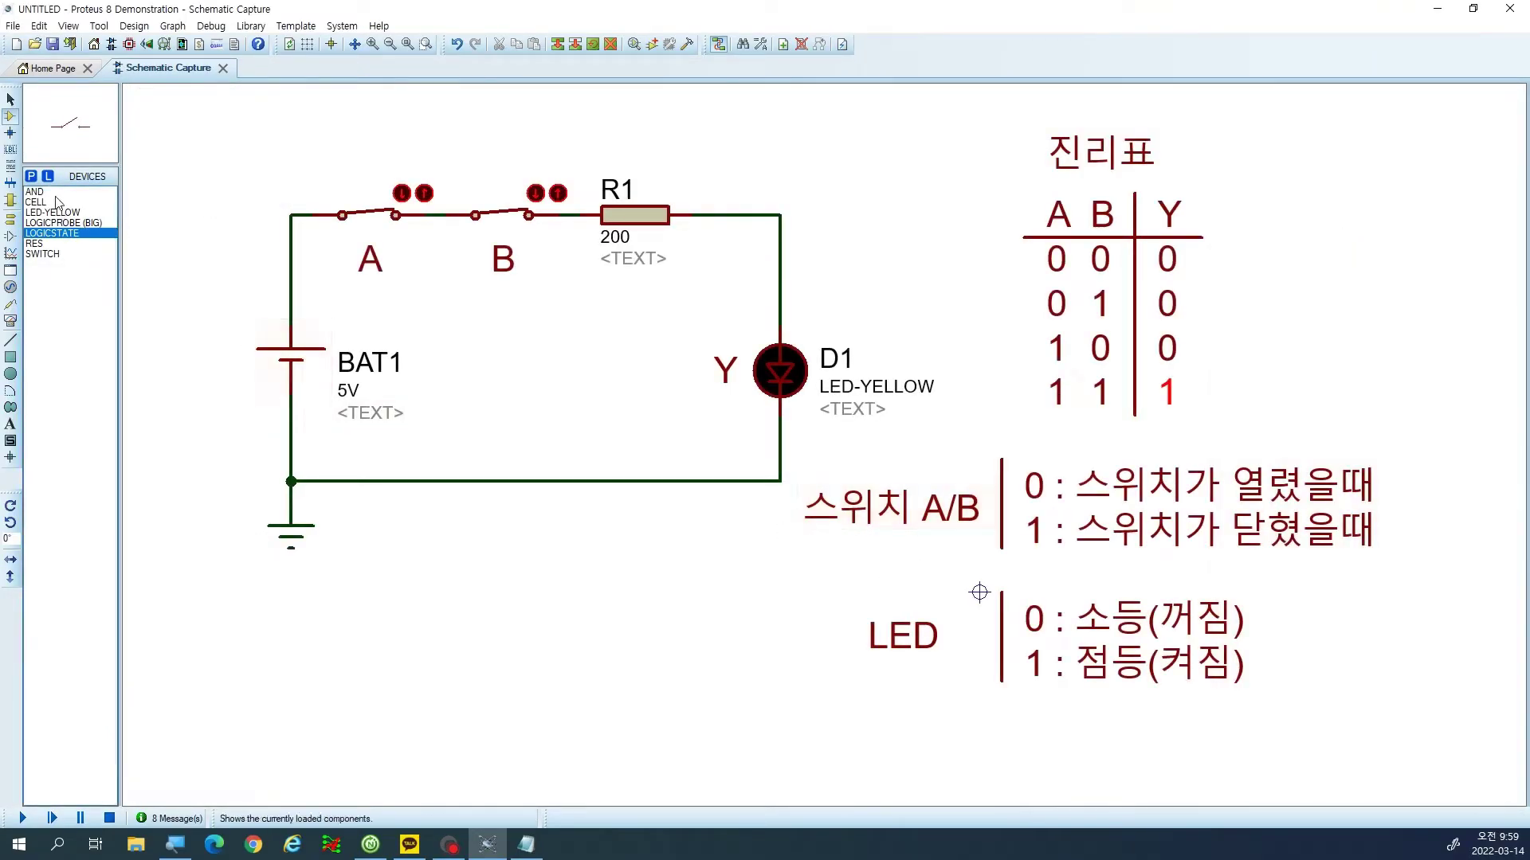
# Place an AND gate below the circuit's lower wire, to the right of the ground symbol.
pyautogui.click(35, 192)
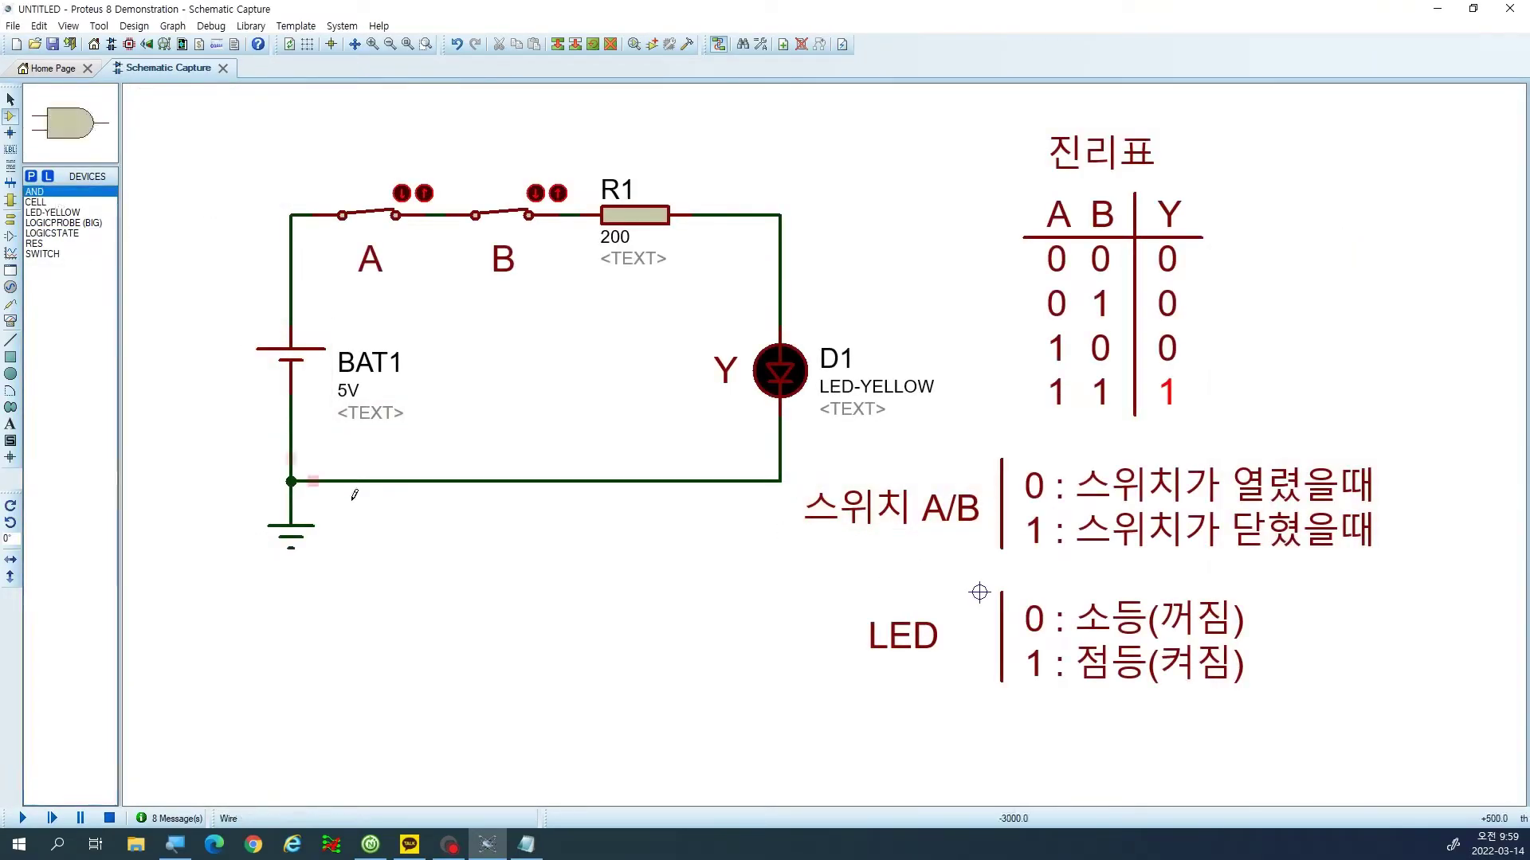
pyautogui.click(490, 636)
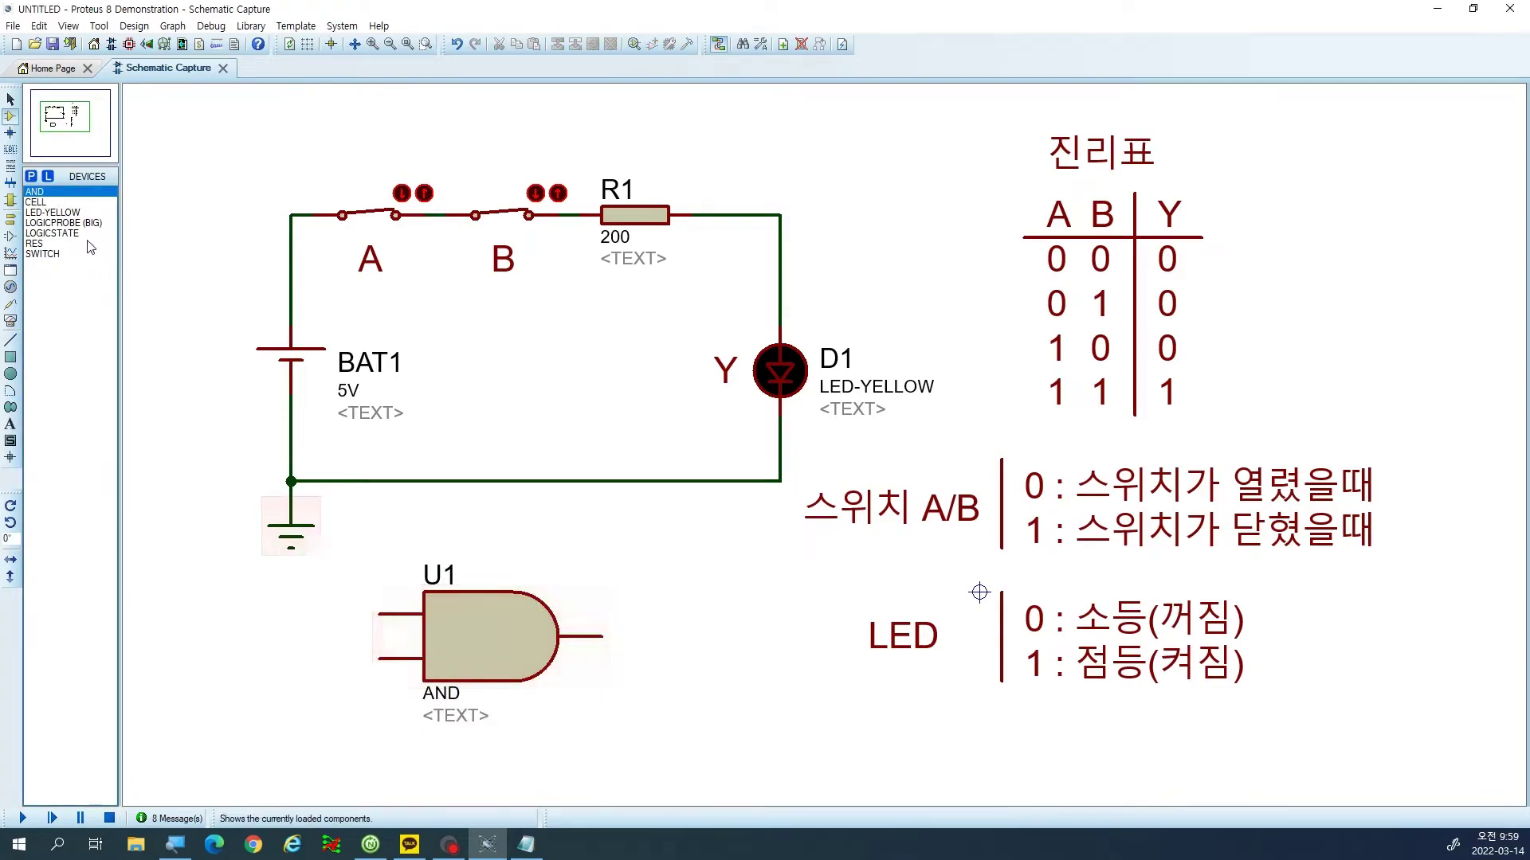
# Place two LOGICSTATE inputs before the AND gate and a LOGICPROBE (BIG) after its output.
pyautogui.click(52, 232)
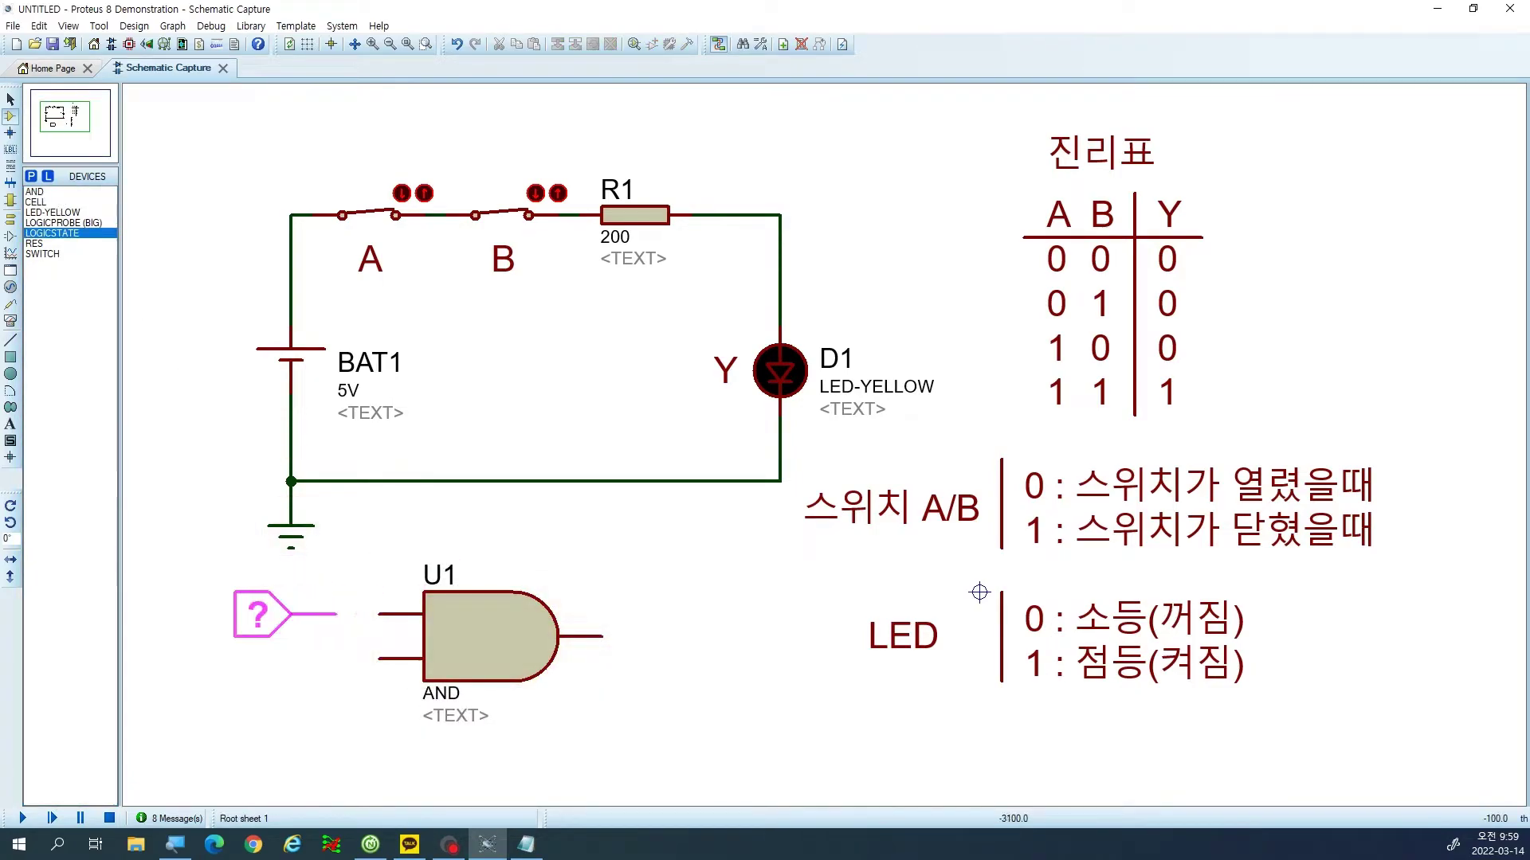
pyautogui.click(335, 615)
pyautogui.click(336, 659)
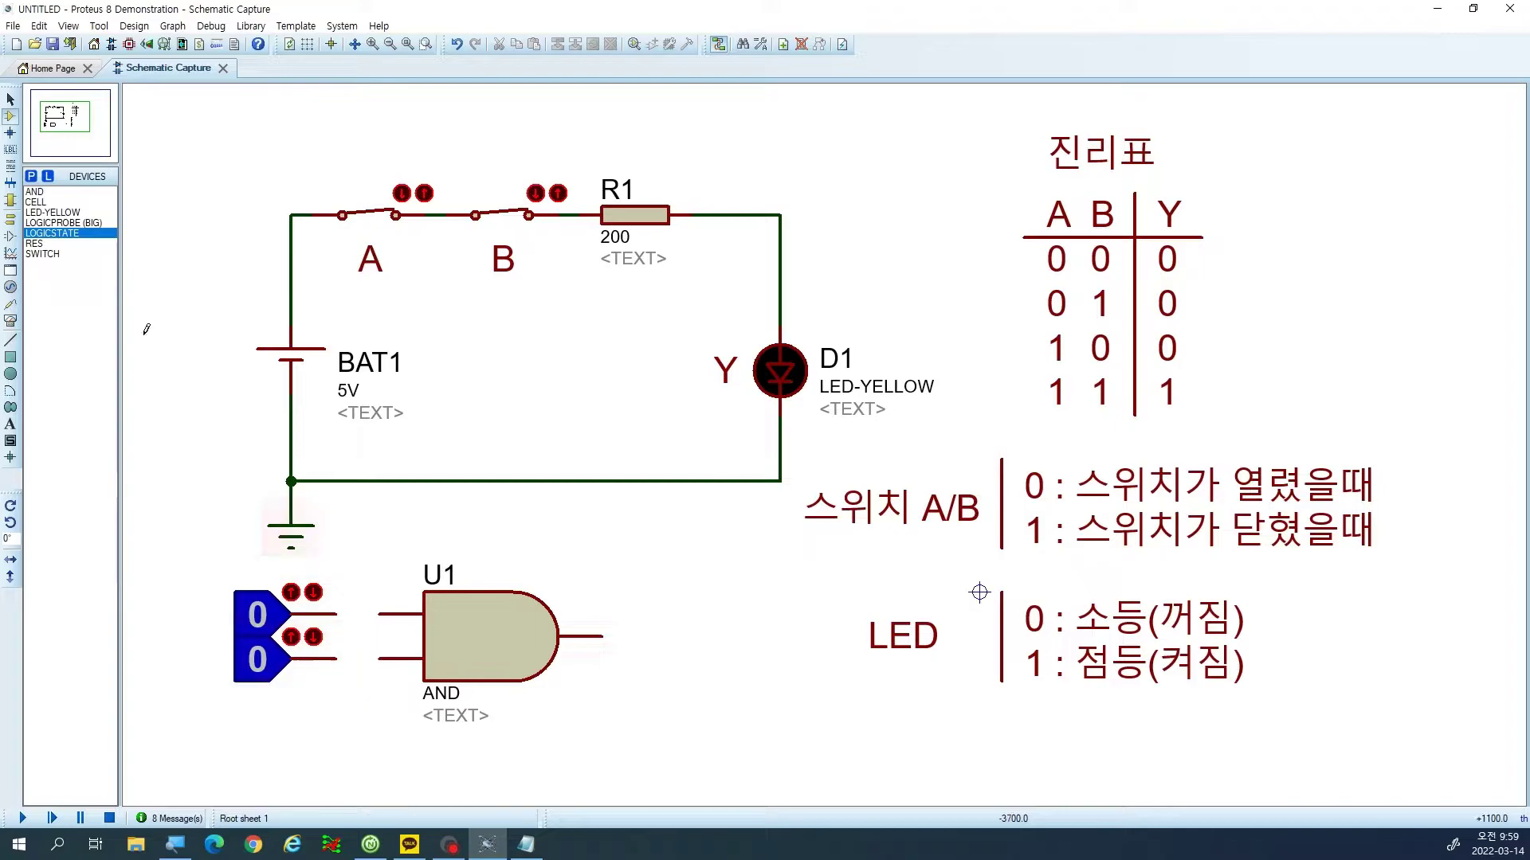
pyautogui.click(62, 223)
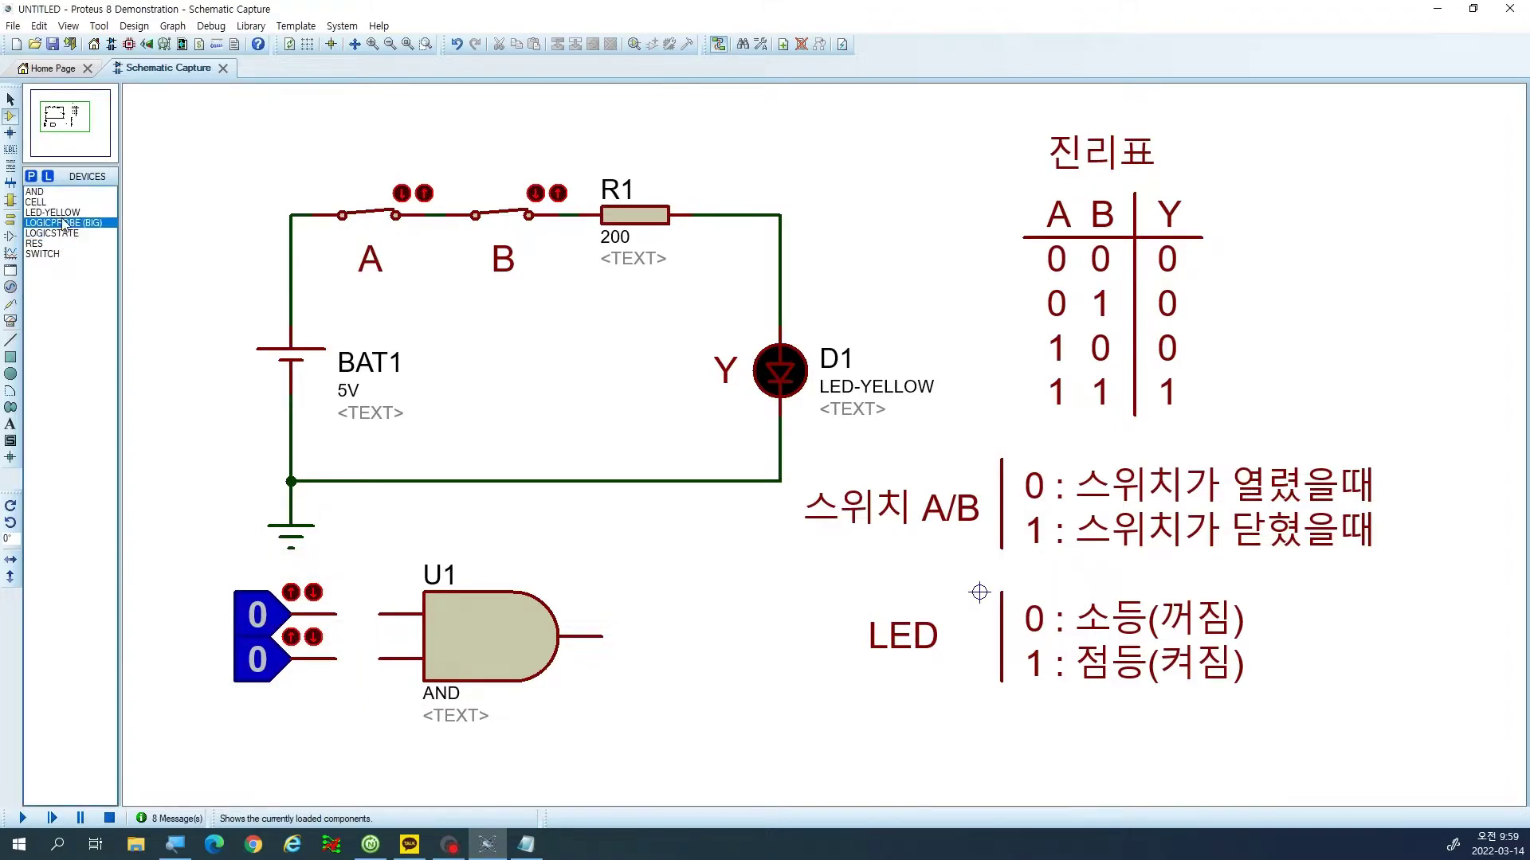
pyautogui.click(690, 636)
# Wire both logic states to the AND gate's inputs and its output to the logic probe.
pyautogui.click(381, 614)
pyautogui.click(335, 614)
pyautogui.click(335, 659)
pyautogui.click(379, 659)
pyautogui.click(602, 636)
pyautogui.click(623, 636)
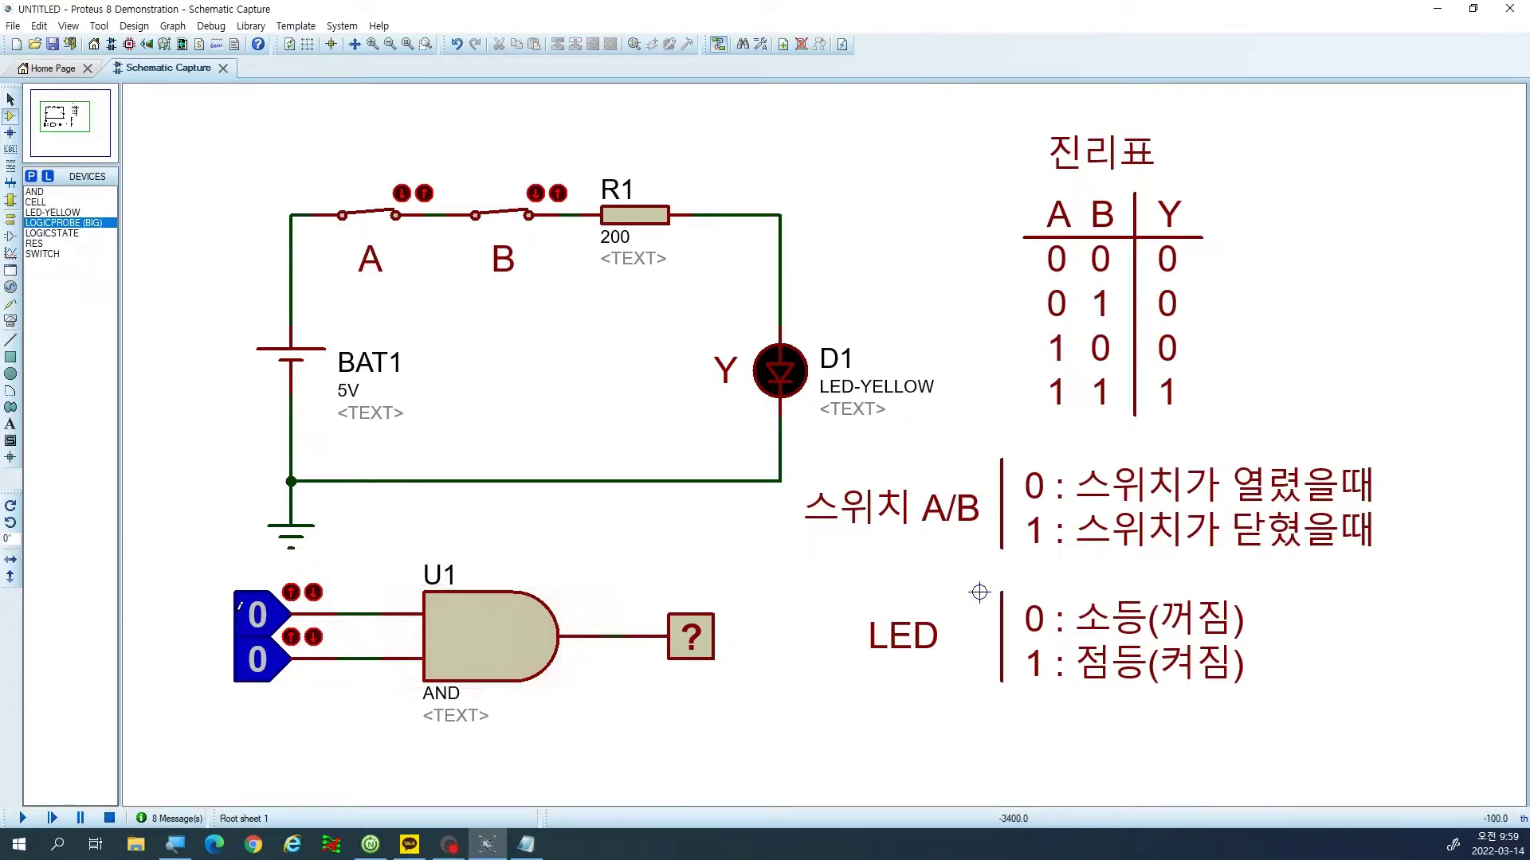
# Copy switch label A beside both AND gate logic states and beside the logic probe.
pyautogui.click(10, 98)
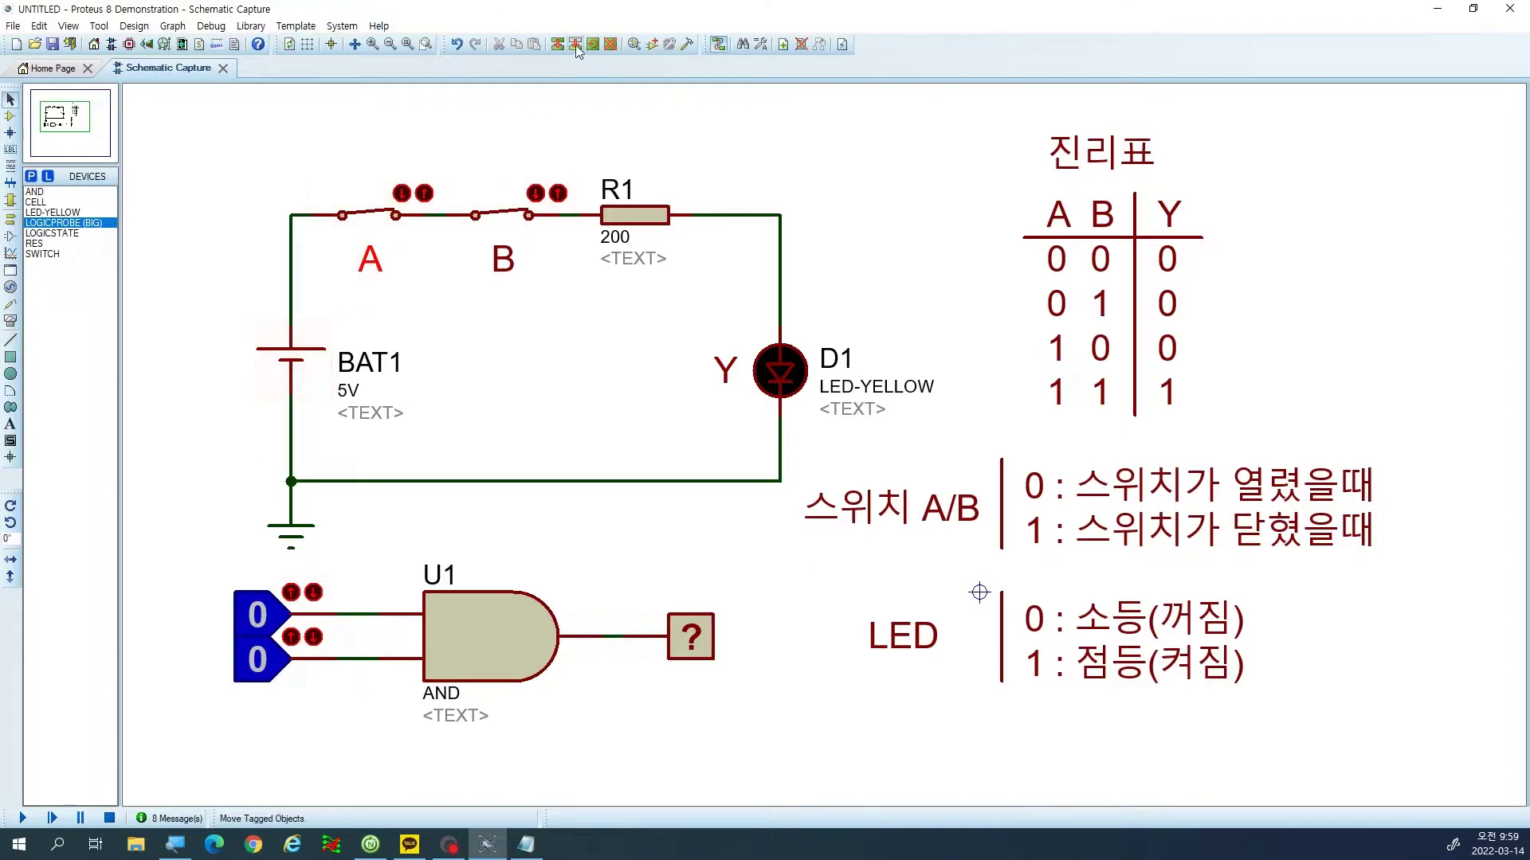
pyautogui.moveTo(399, 282); pyautogui.dragTo(220, 637)
pyautogui.click(220, 637)
pyautogui.click(221, 682)
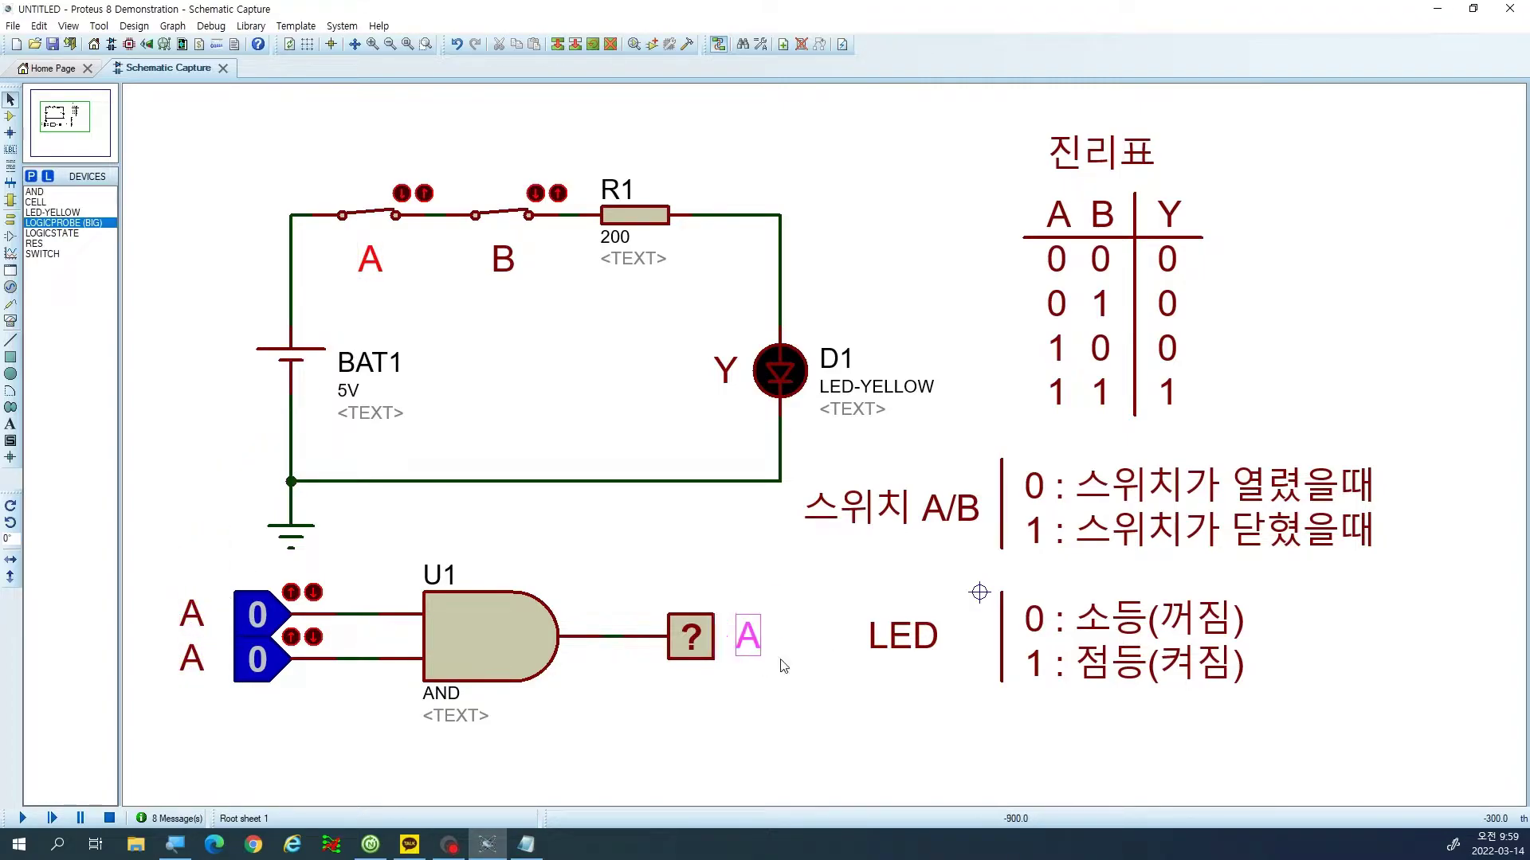
pyautogui.click(778, 666)
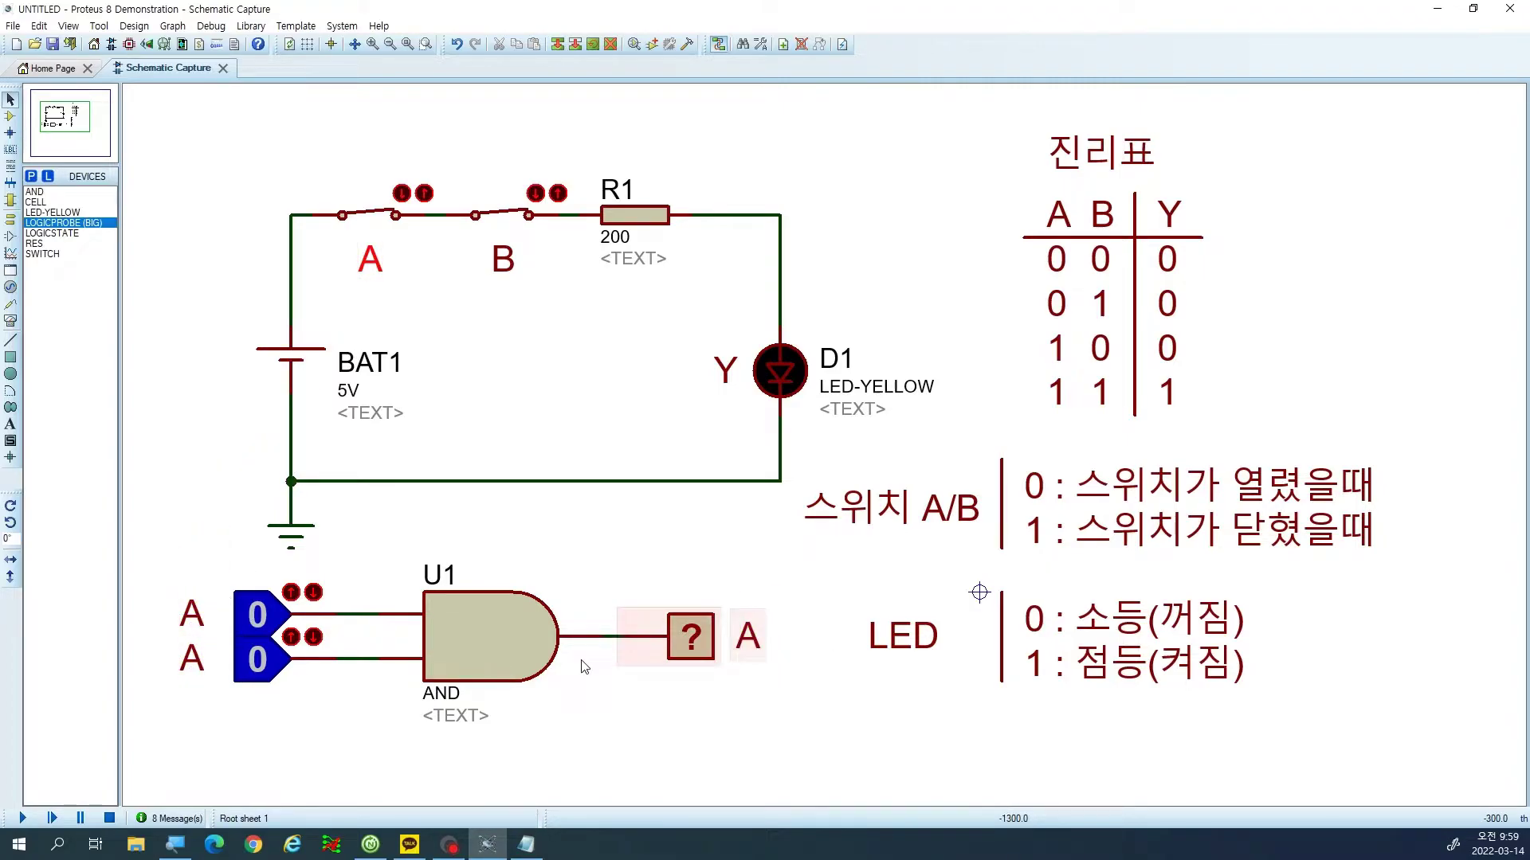
# Change the copied label at the AND gate's lower input to B and the one beside its probe to Y.
pyautogui.doubleClick(191, 661)
pyautogui.write('B')
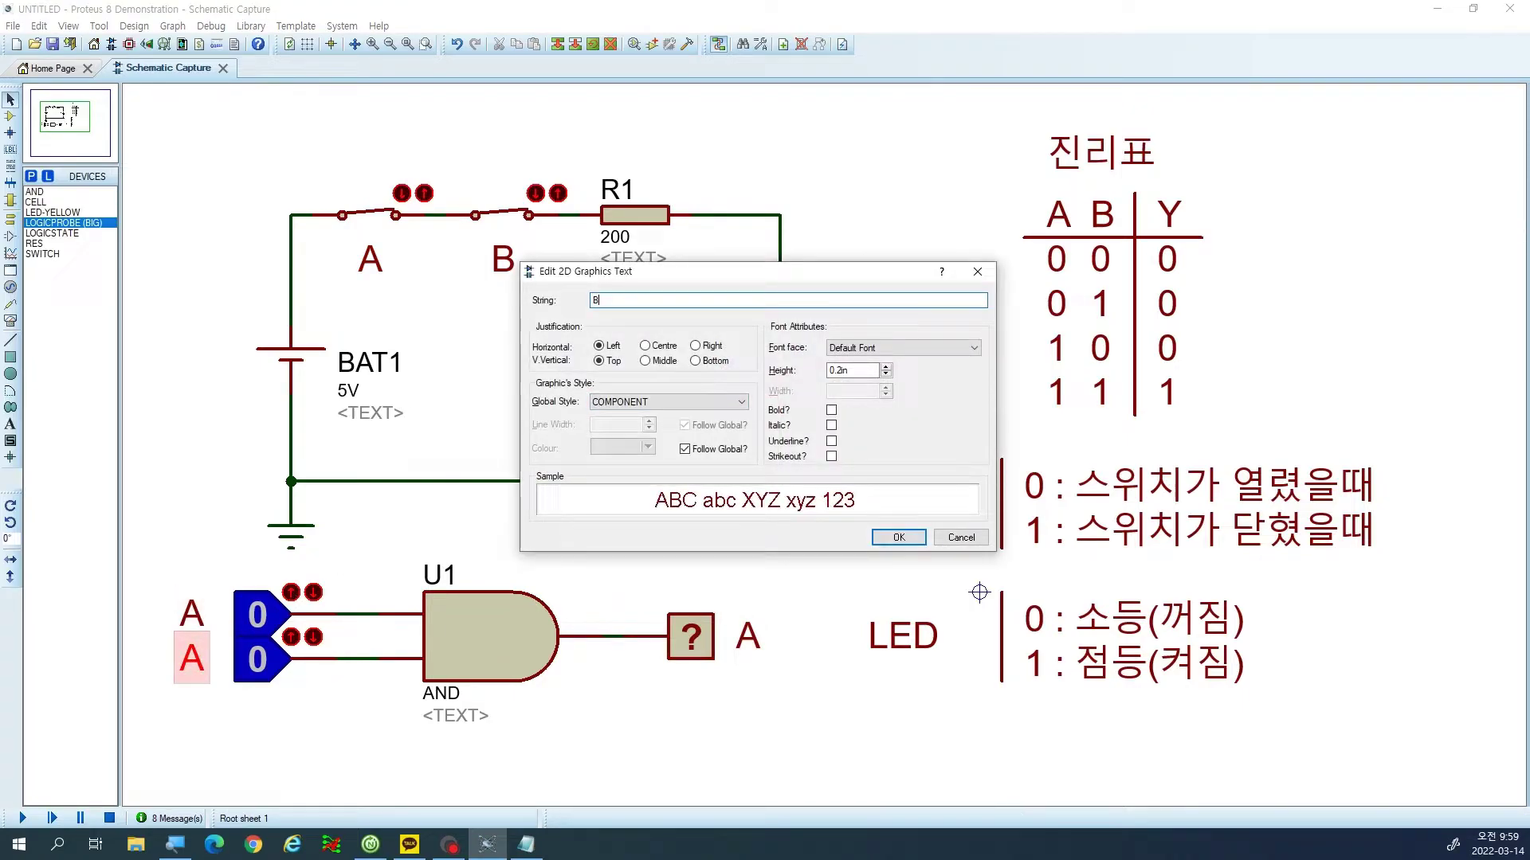
pyautogui.press('Return')
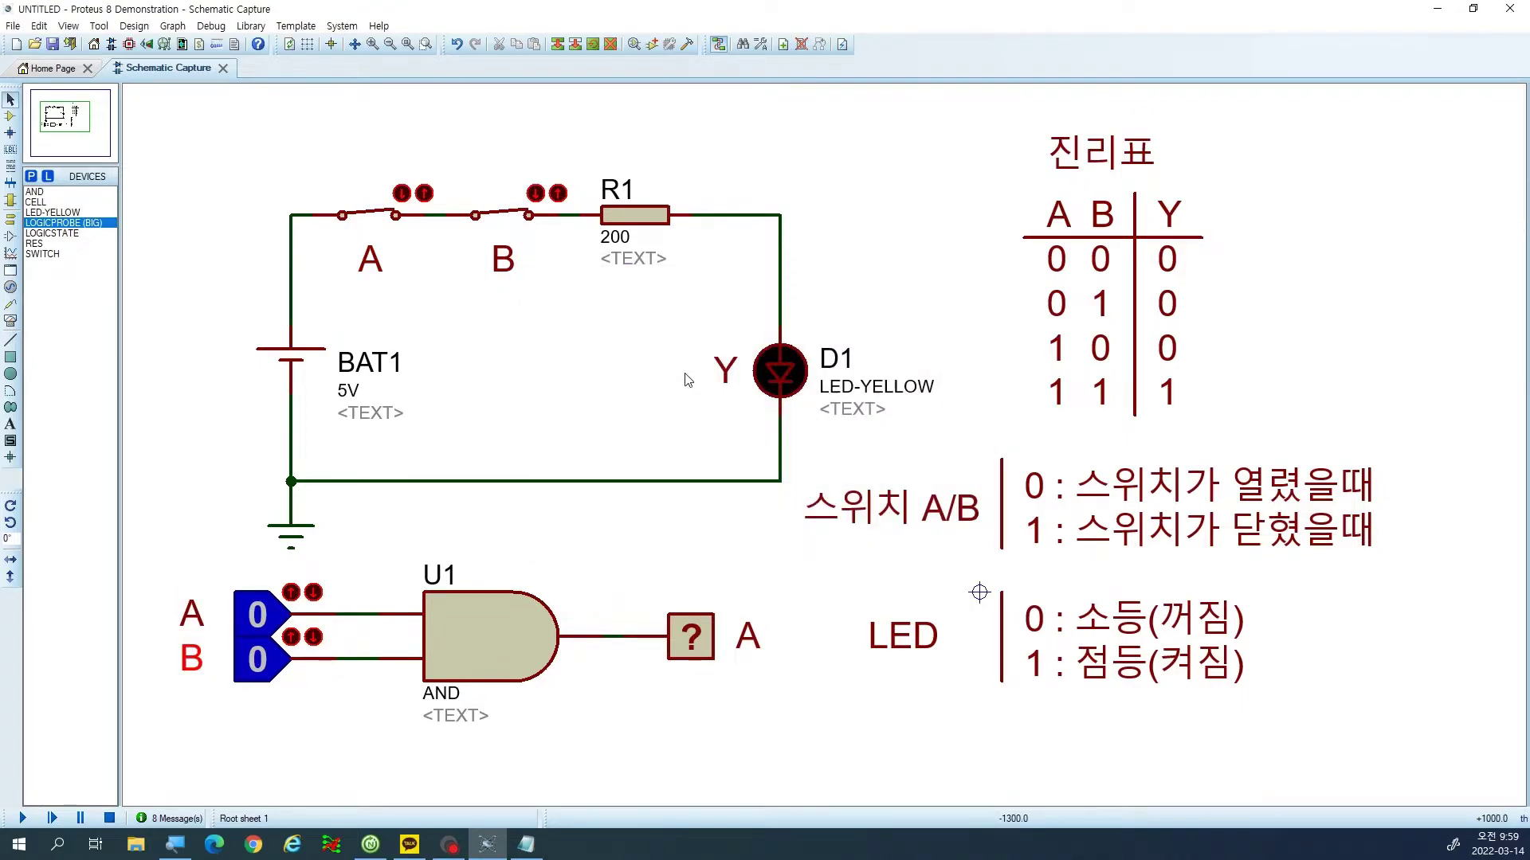
pyautogui.doubleClick(749, 637)
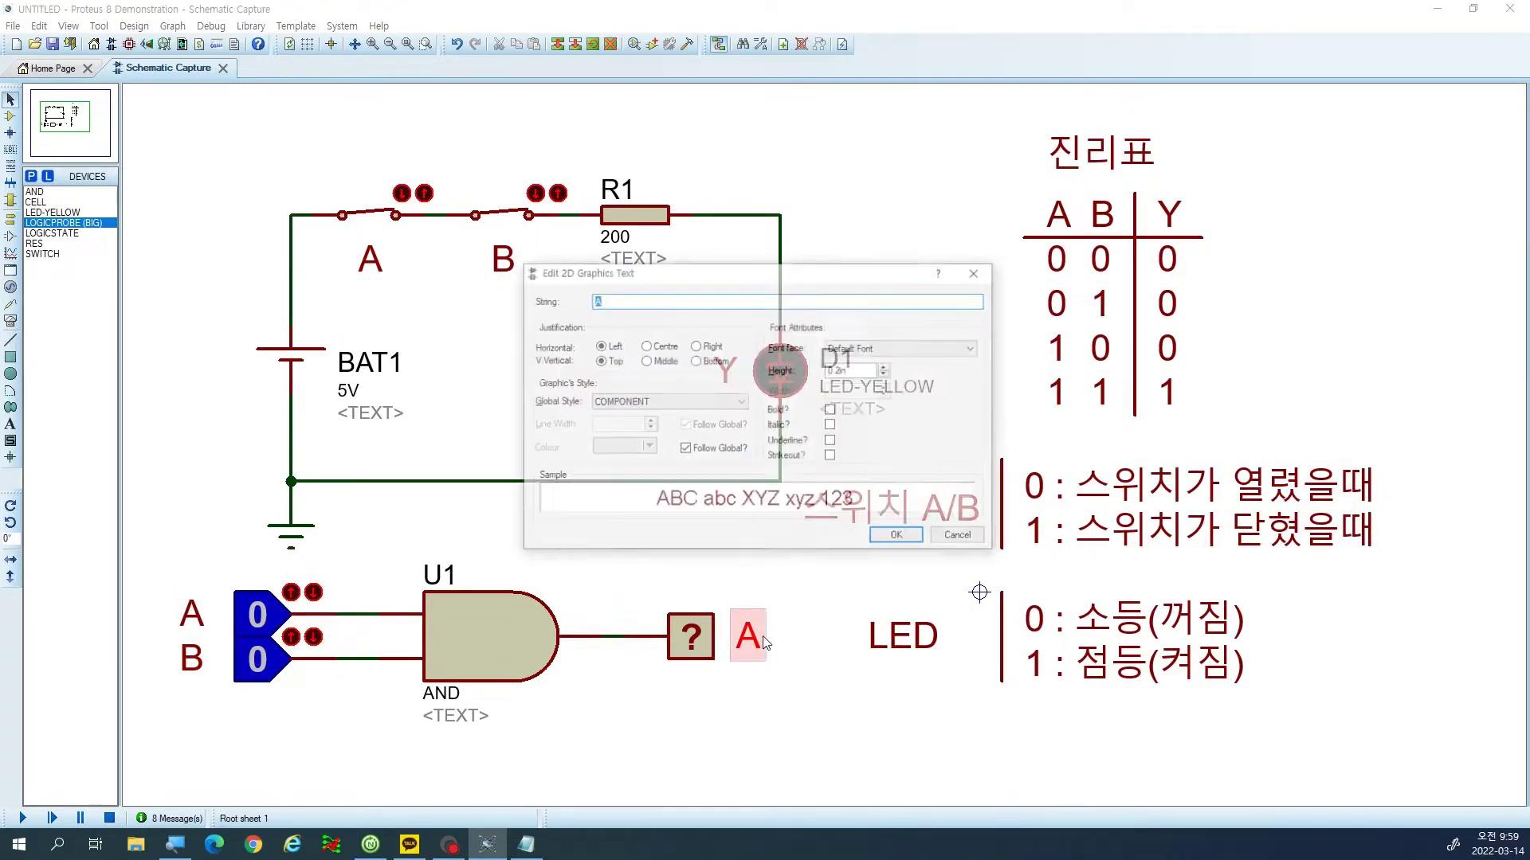
pyautogui.write('Y')
pyautogui.press('Return')
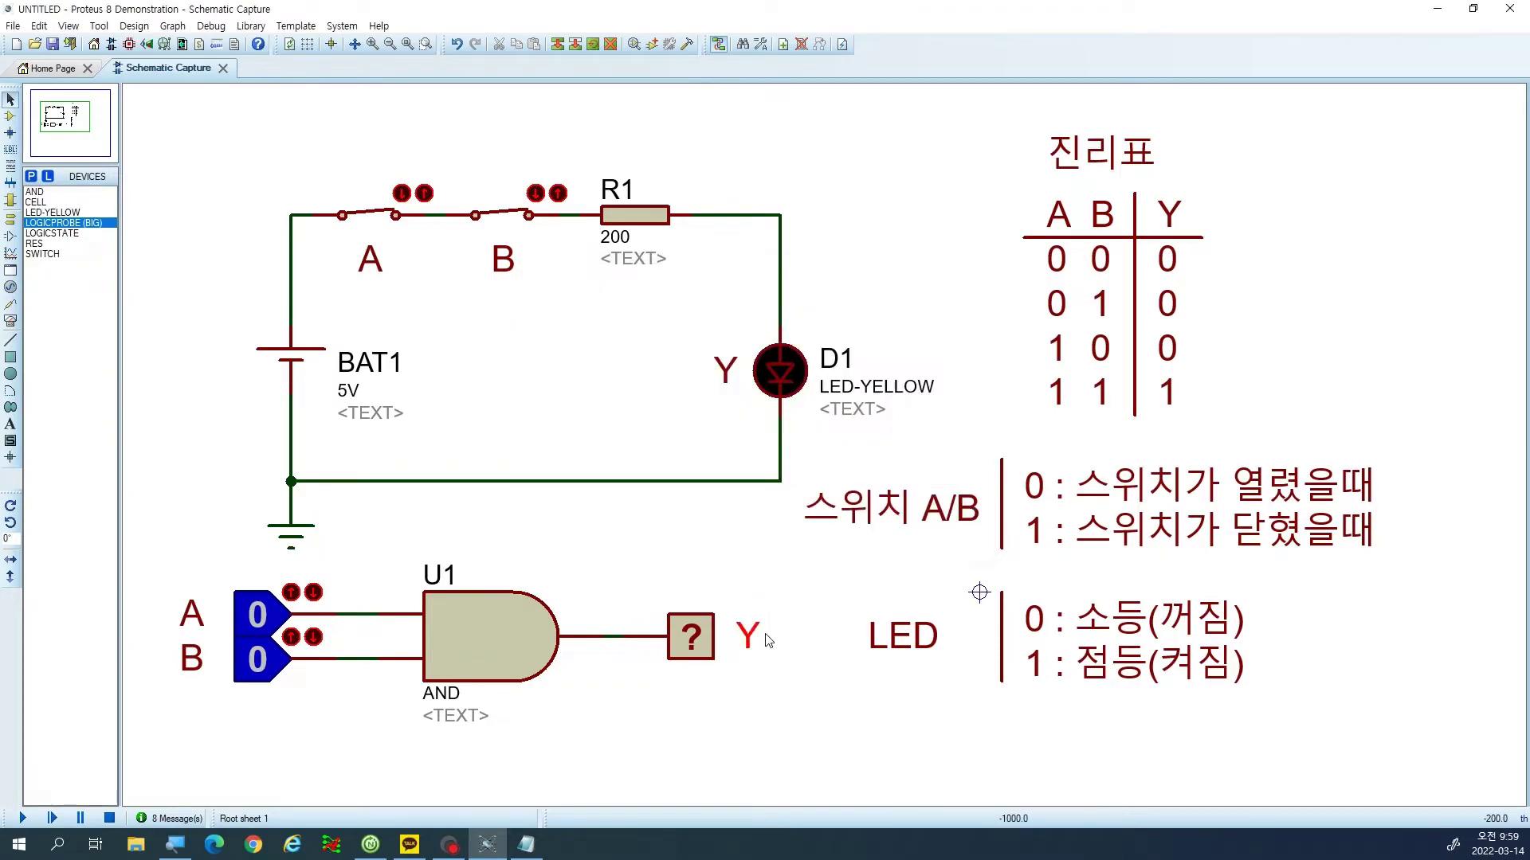
# Run the simulation and toggle the AND gate's logic states A and B to 1.
pyautogui.click(19, 819)
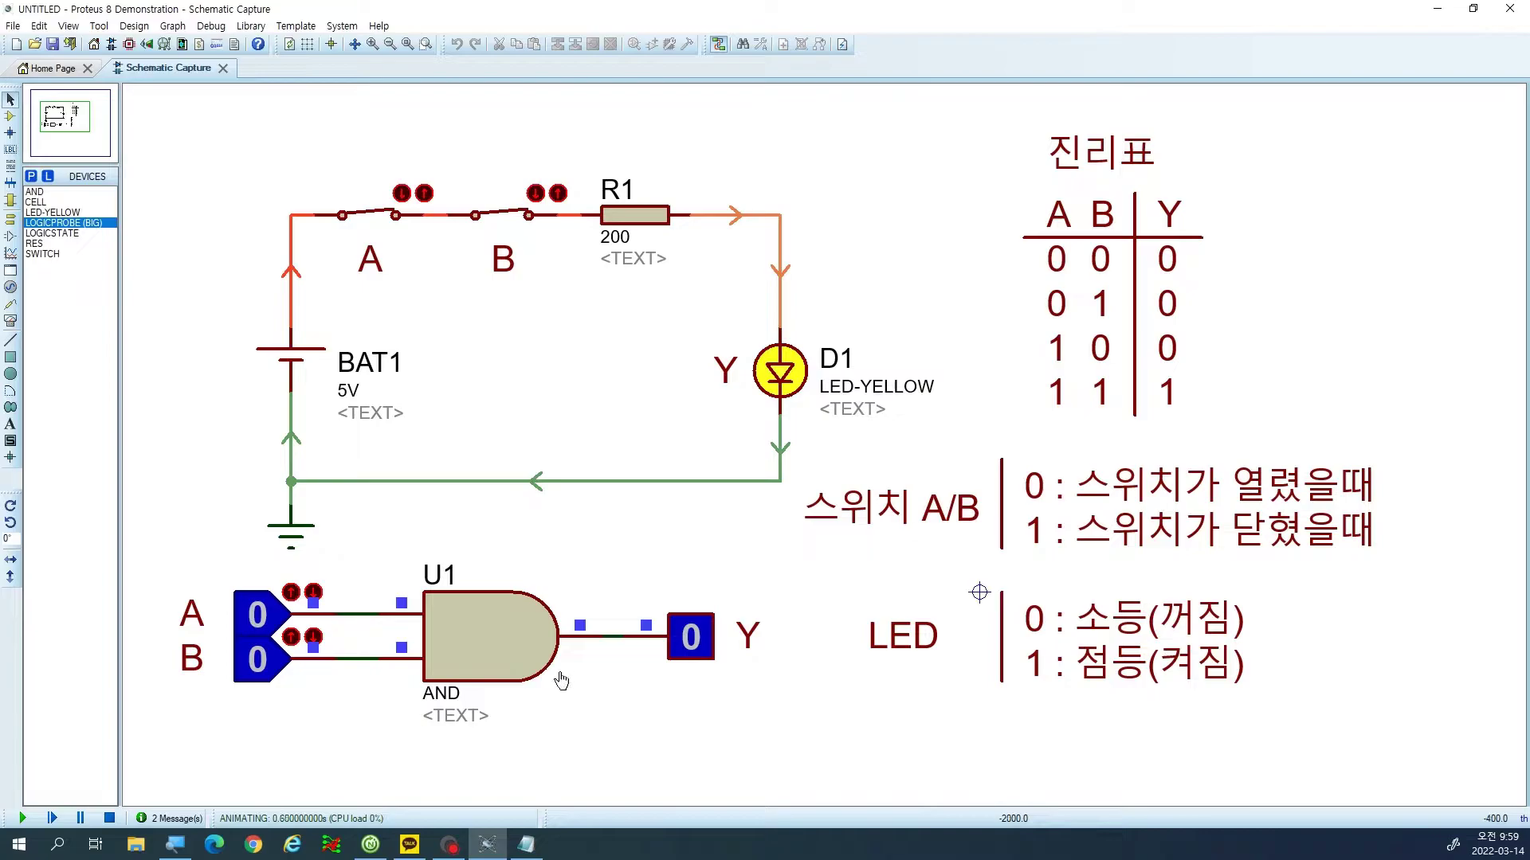
pyautogui.click(252, 627)
pyautogui.click(255, 630)
pyautogui.click(259, 640)
pyautogui.click(259, 631)
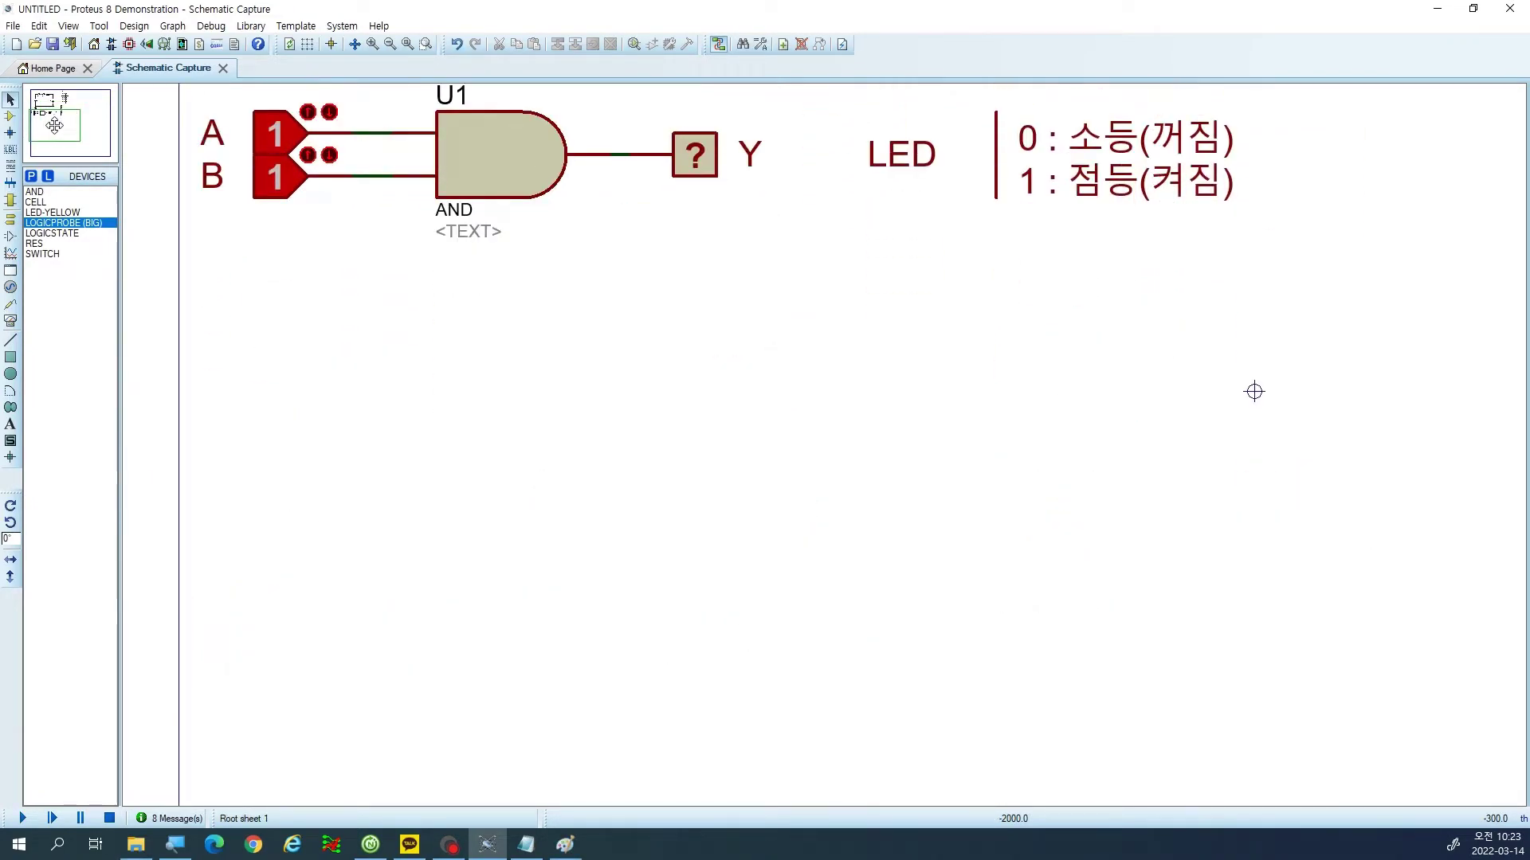
# Search the device library for "or" and add the OR gate from the ACTIVE library to the device list.
pyautogui.click(55, 126)
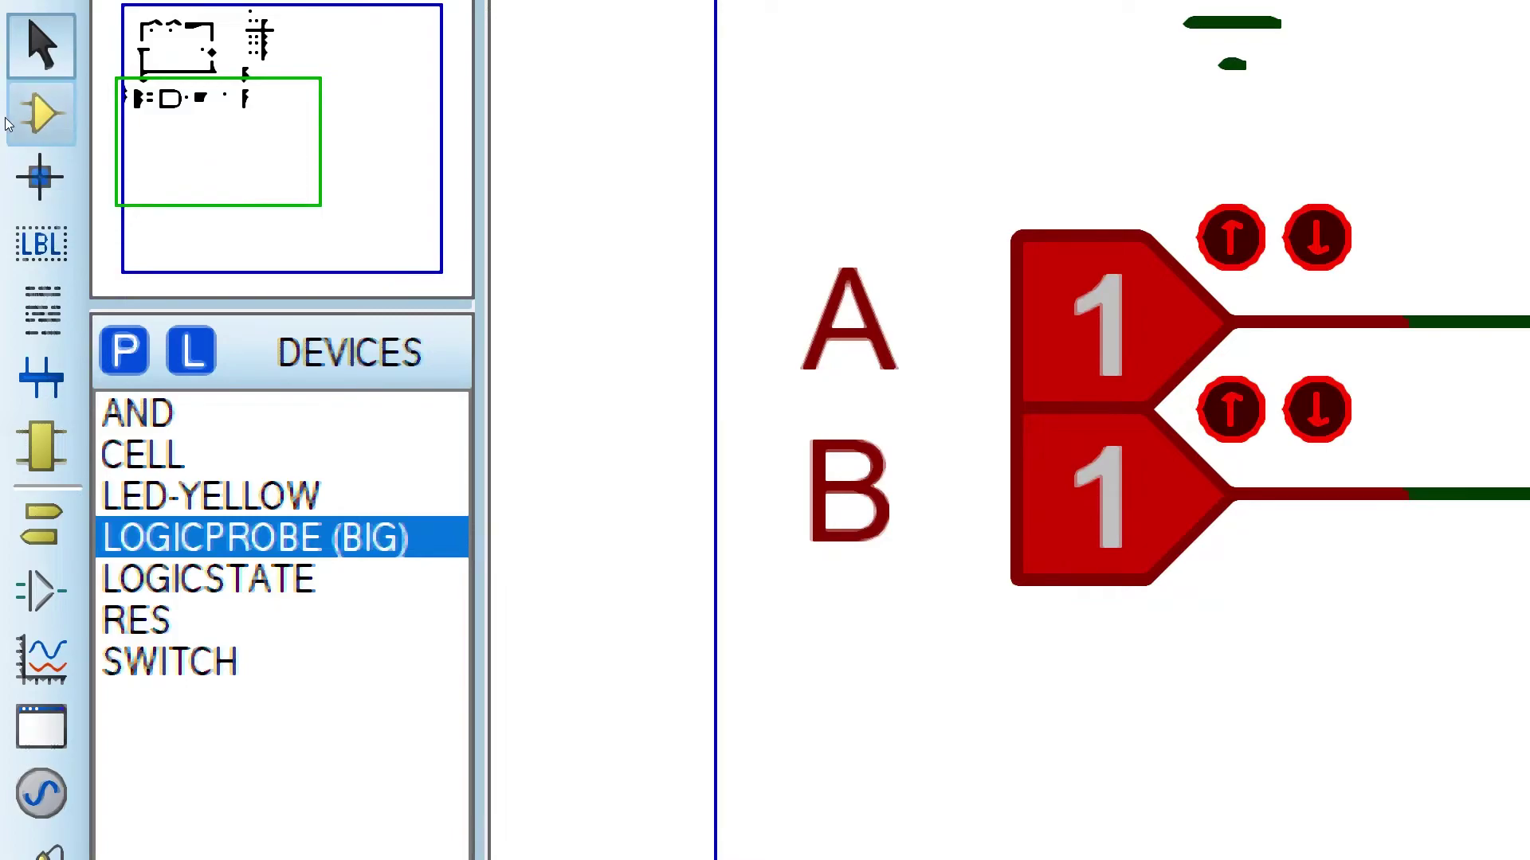
pyautogui.click(40, 110)
pyautogui.press('p')
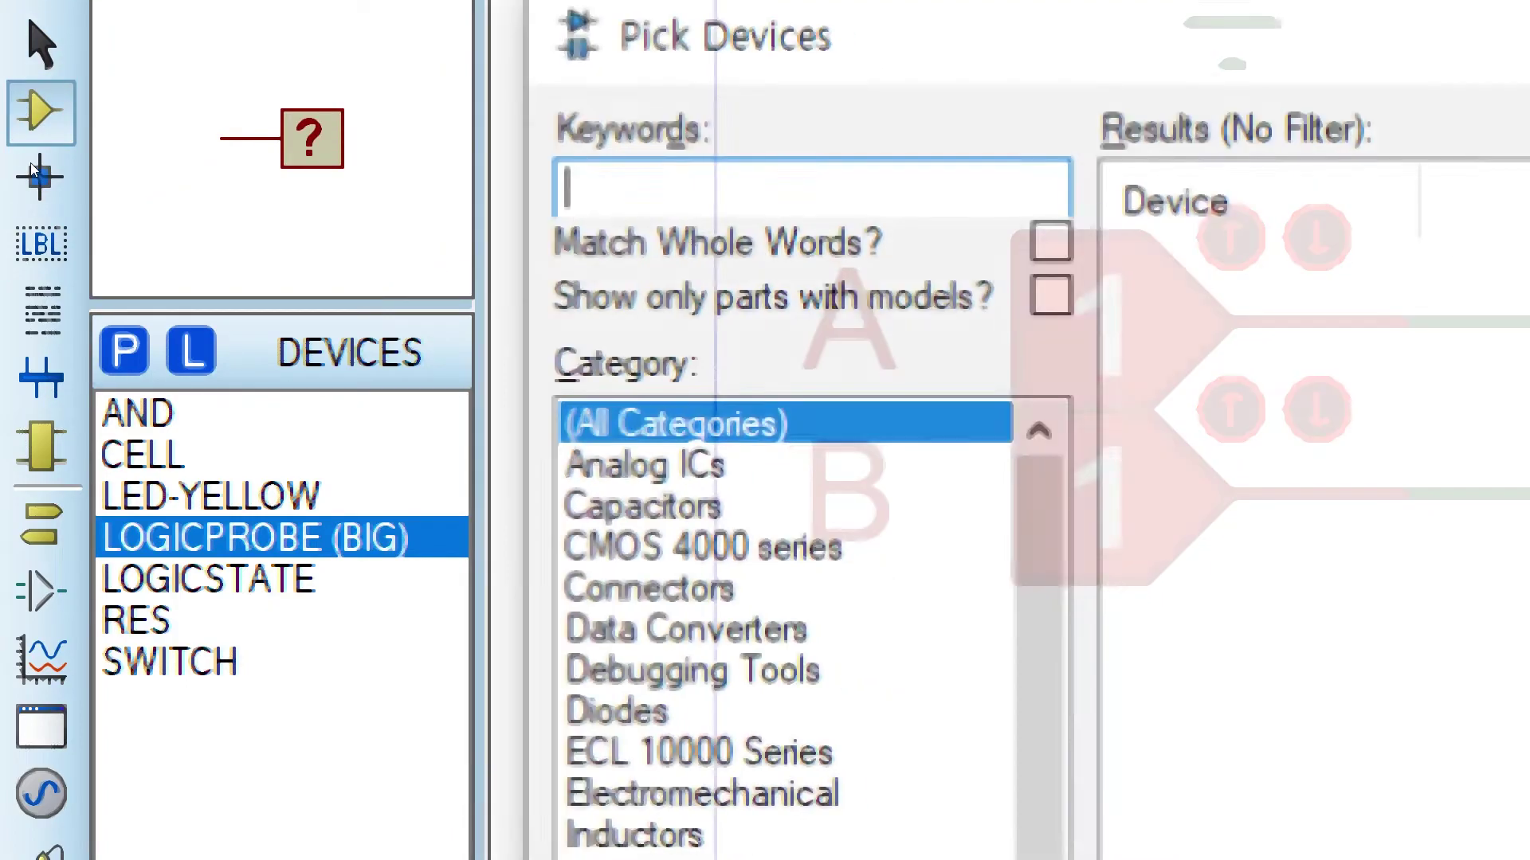
pyautogui.write('or')
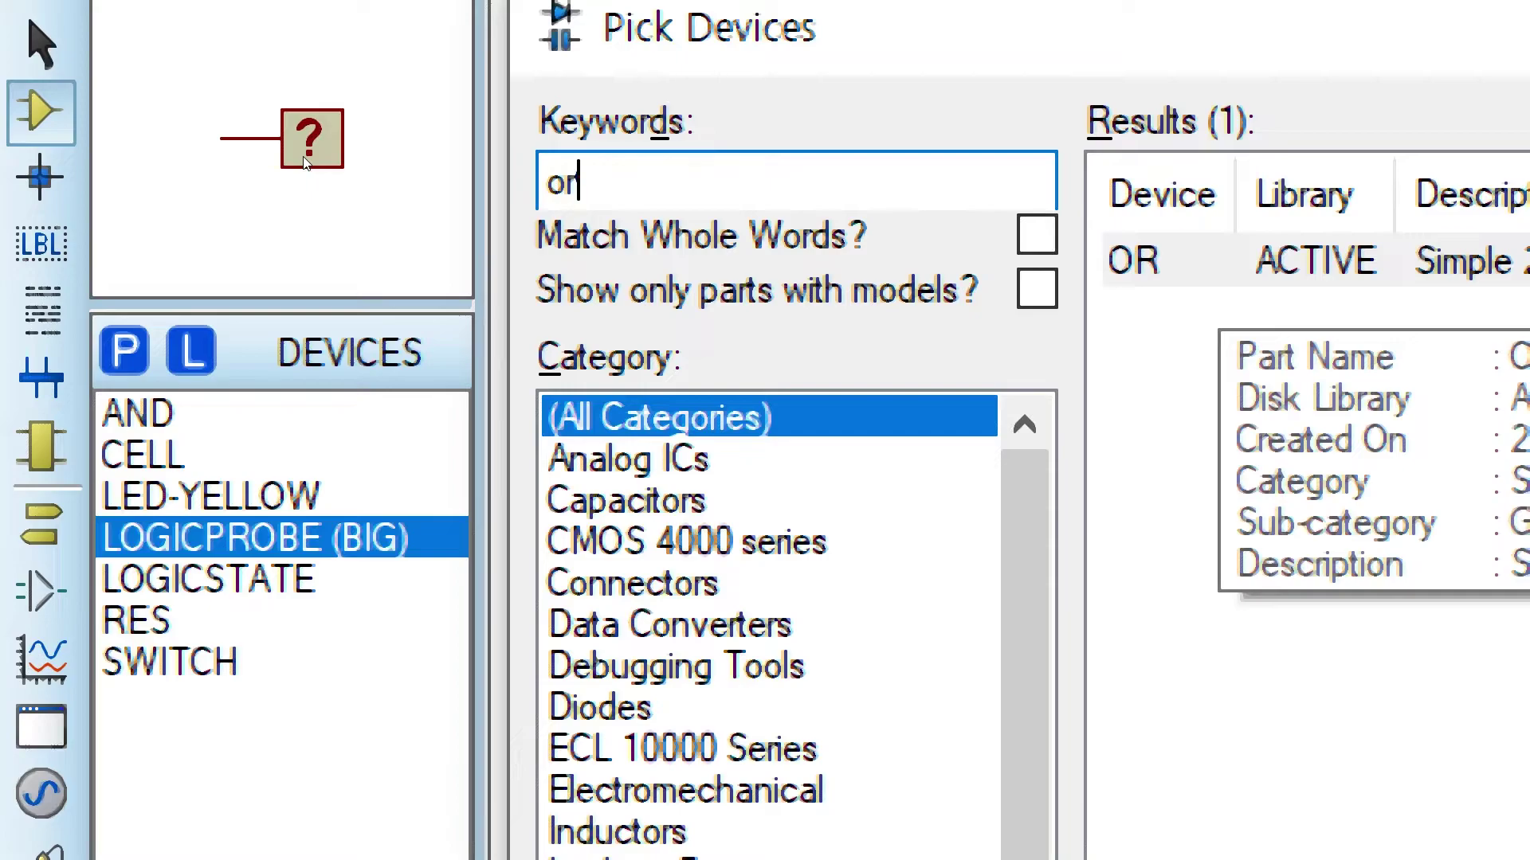
pyautogui.press('Return')
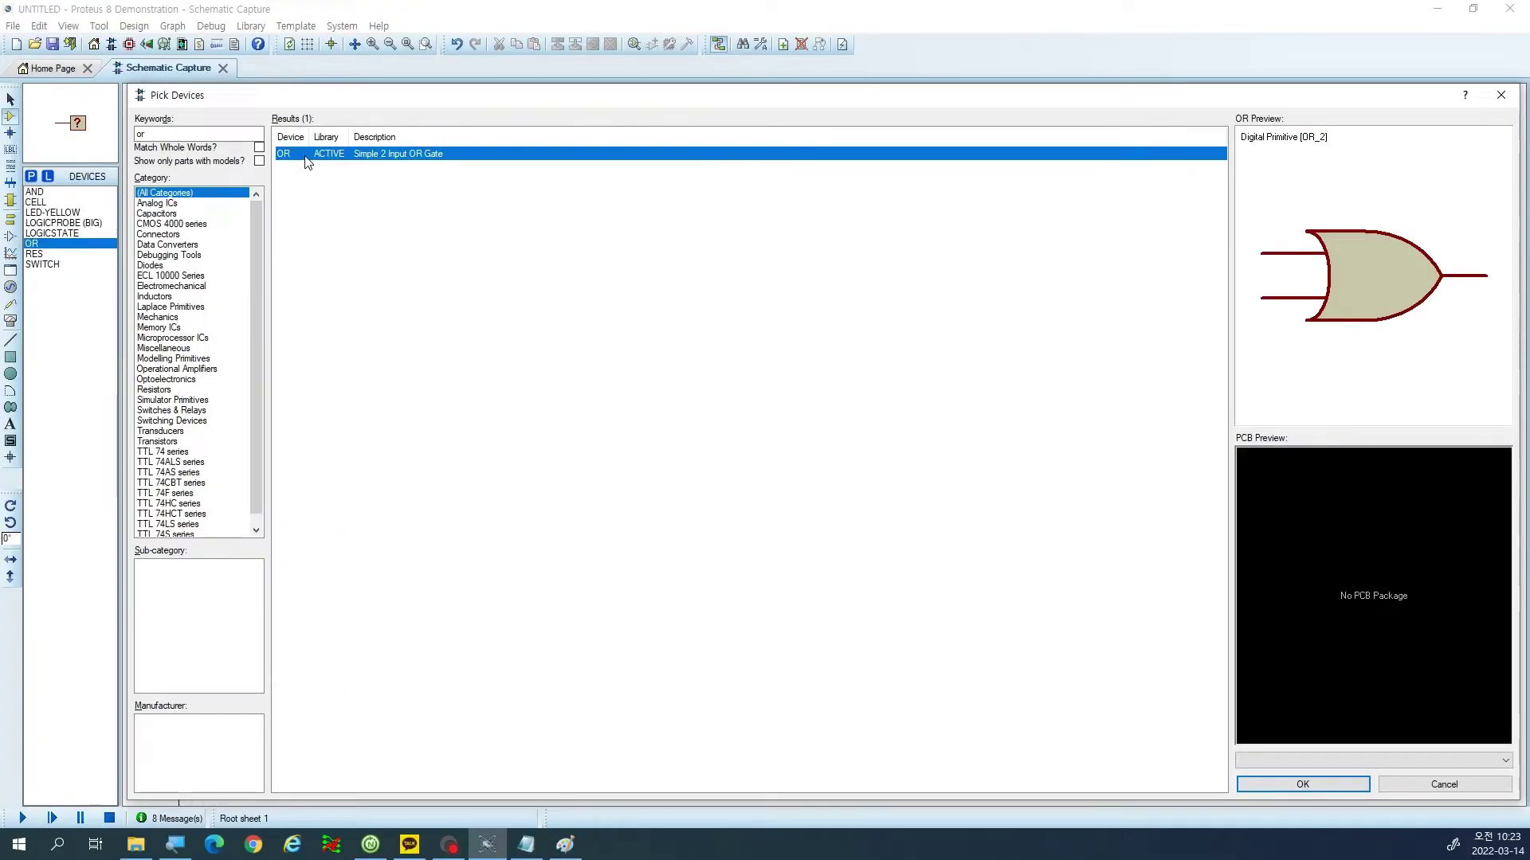
pyautogui.click(1292, 785)
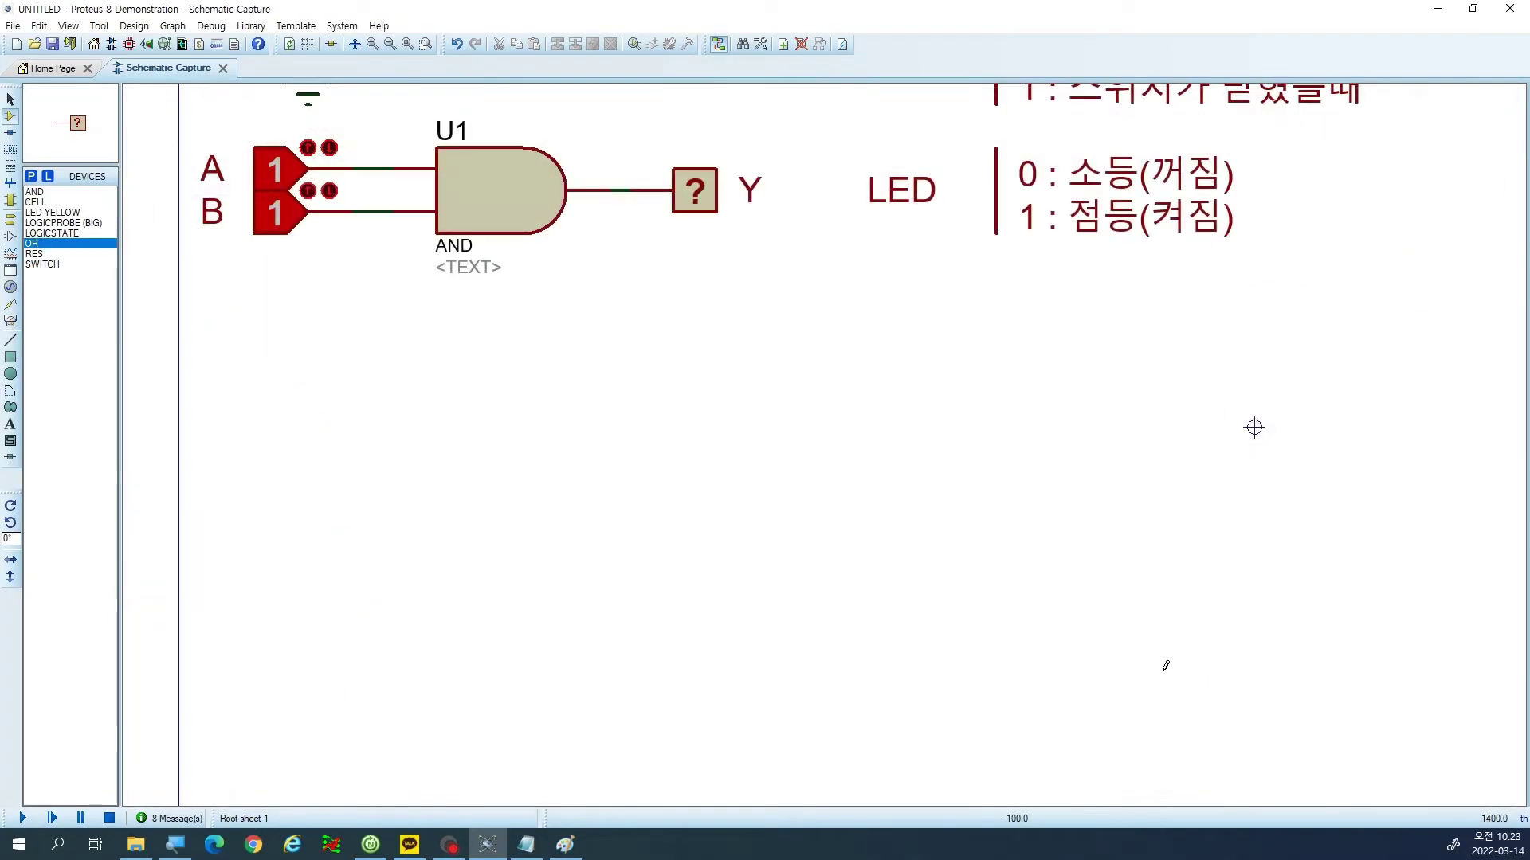
# Place an OR gate below the AND gate and a LOGICPROBE (BIG) in line with its output.
pyautogui.click(597, 470)
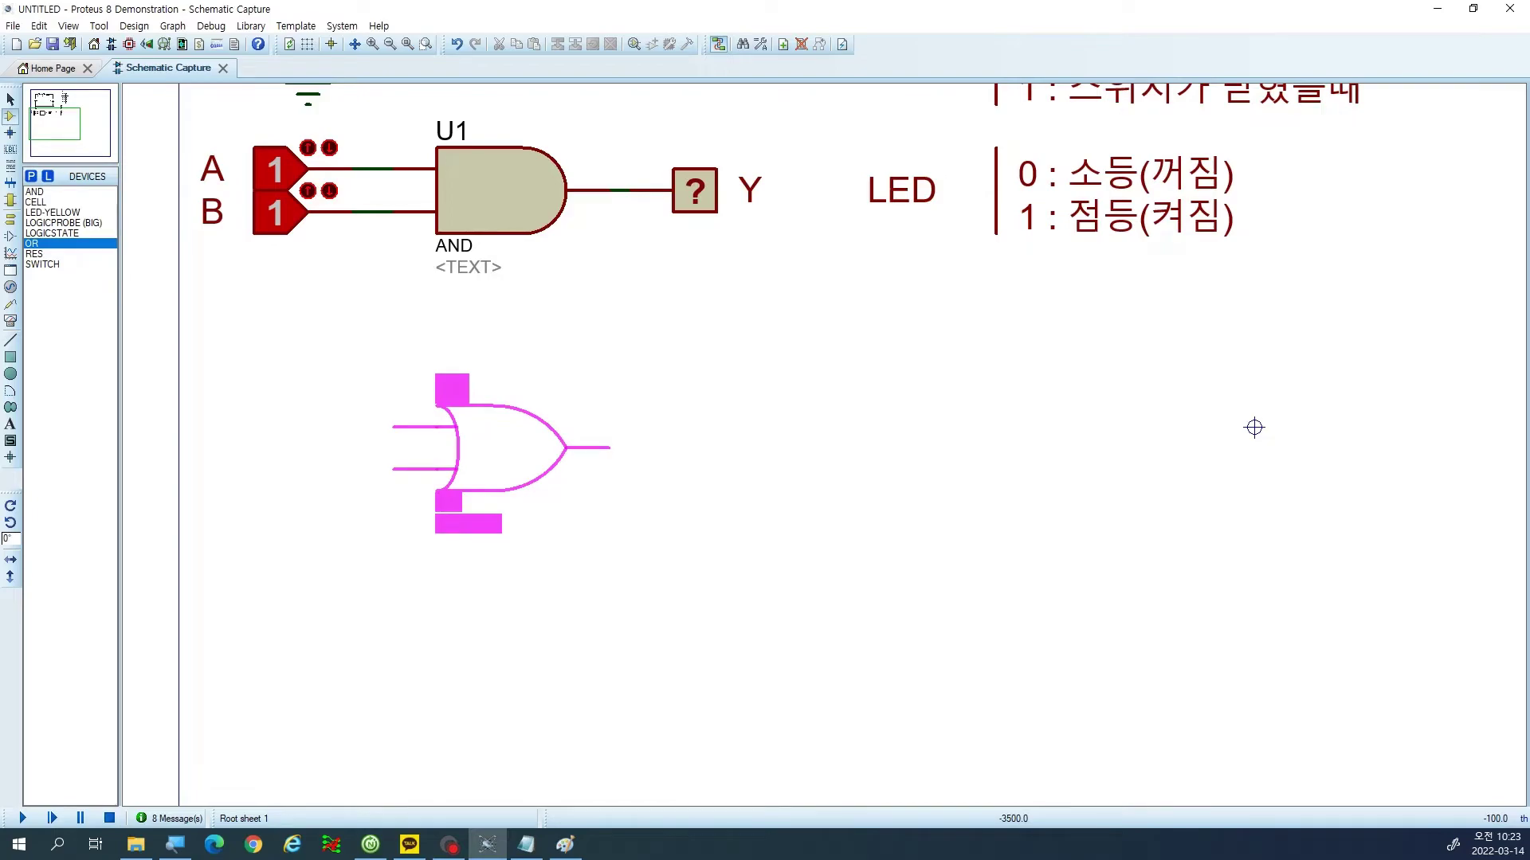
pyautogui.click(502, 448)
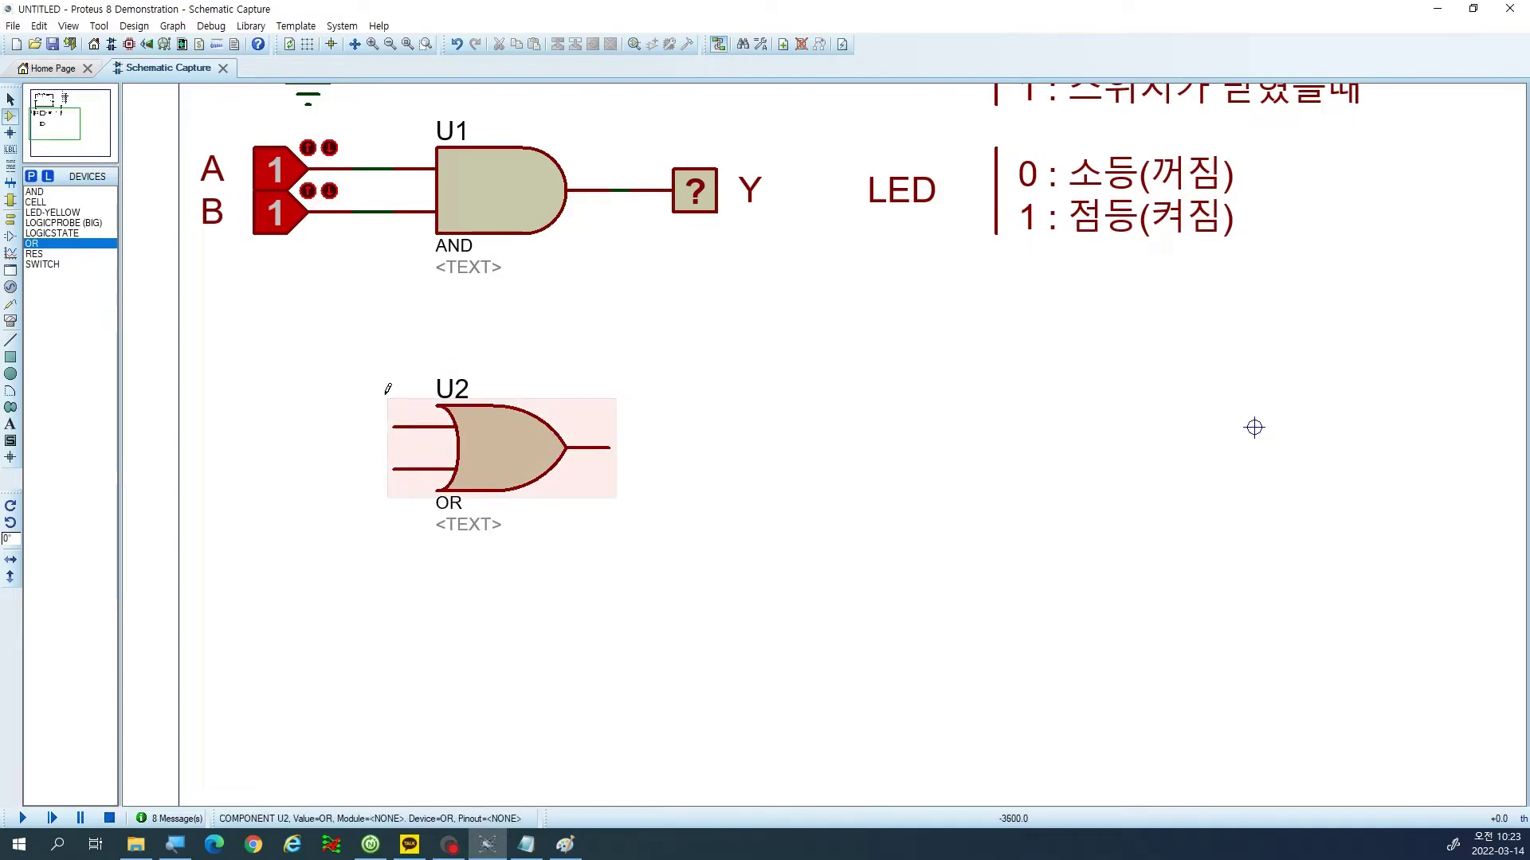
pyautogui.click(66, 223)
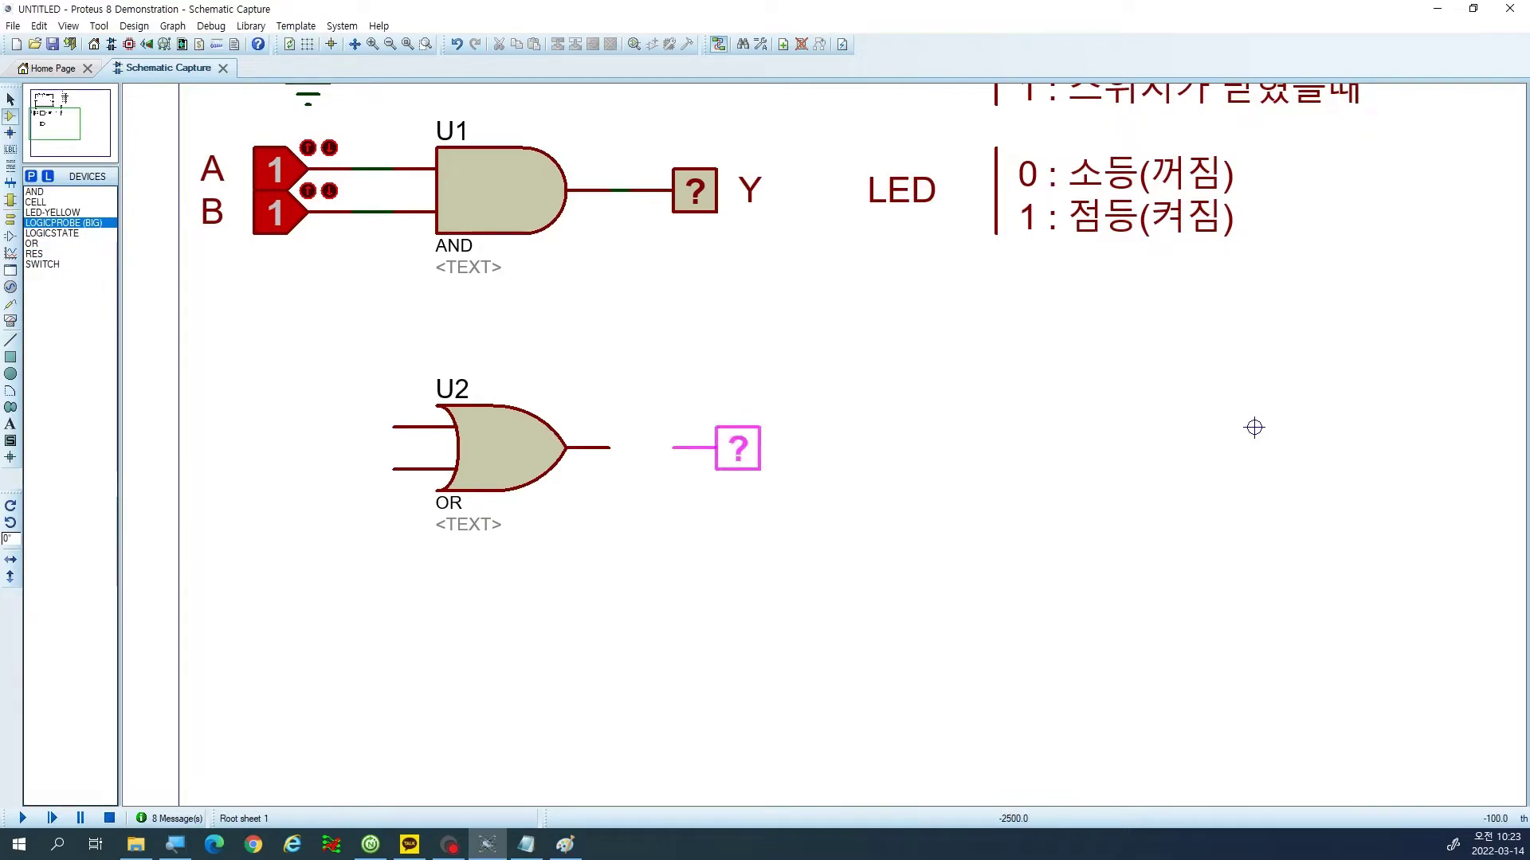
pyautogui.click(653, 448)
# Place two stacked LOGICSTATE inputs in line with the OR gate's input pins.
pyautogui.click(51, 233)
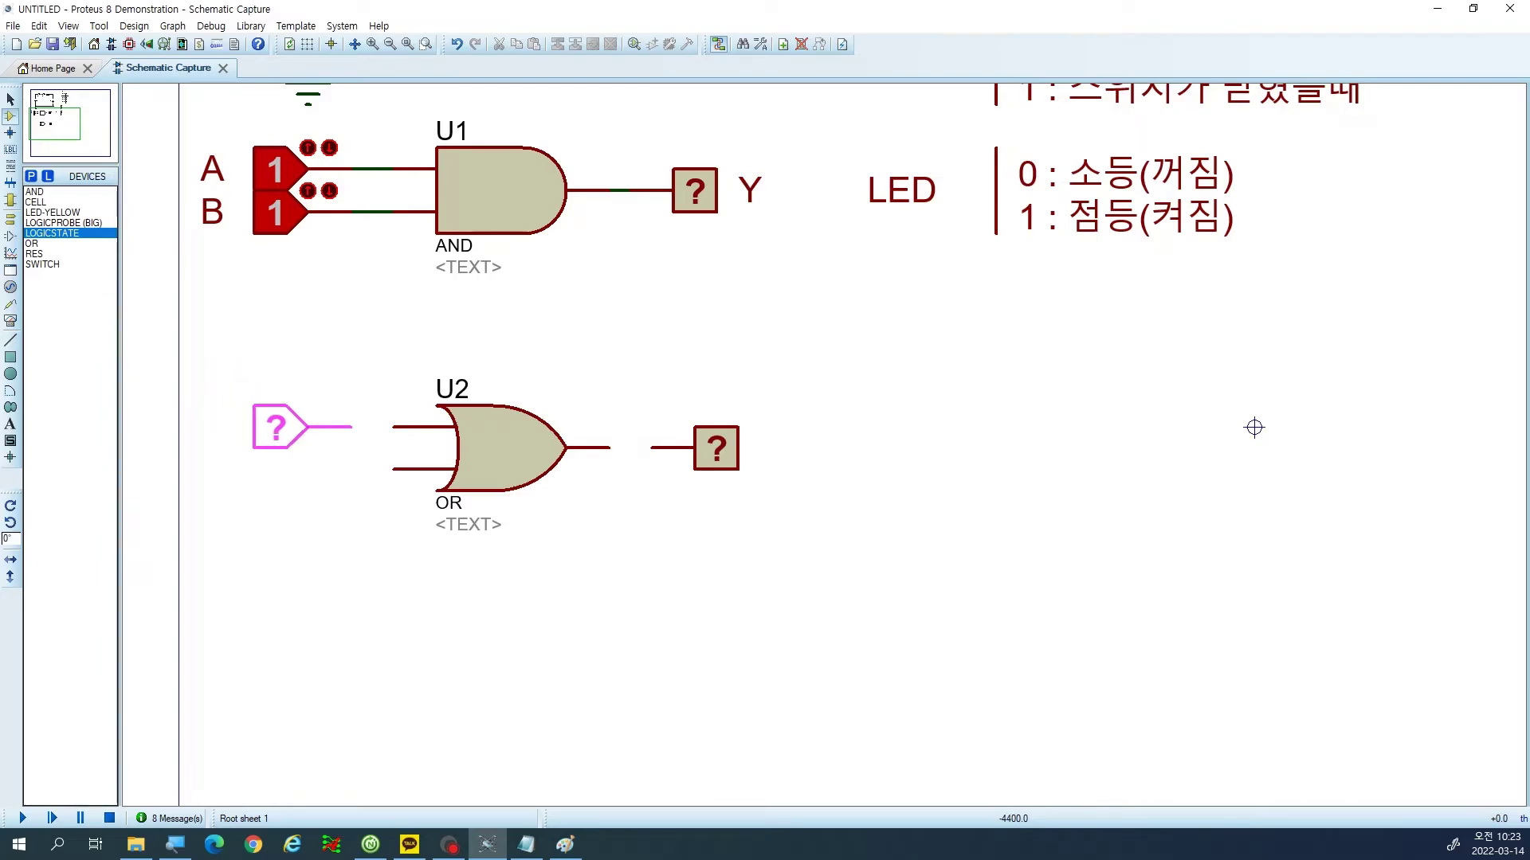
pyautogui.click(309, 446)
pyautogui.click(322, 472)
pyautogui.rightClick(322, 472)
pyautogui.rightClick(322, 472)
pyautogui.click(309, 472)
pyautogui.click(309, 473)
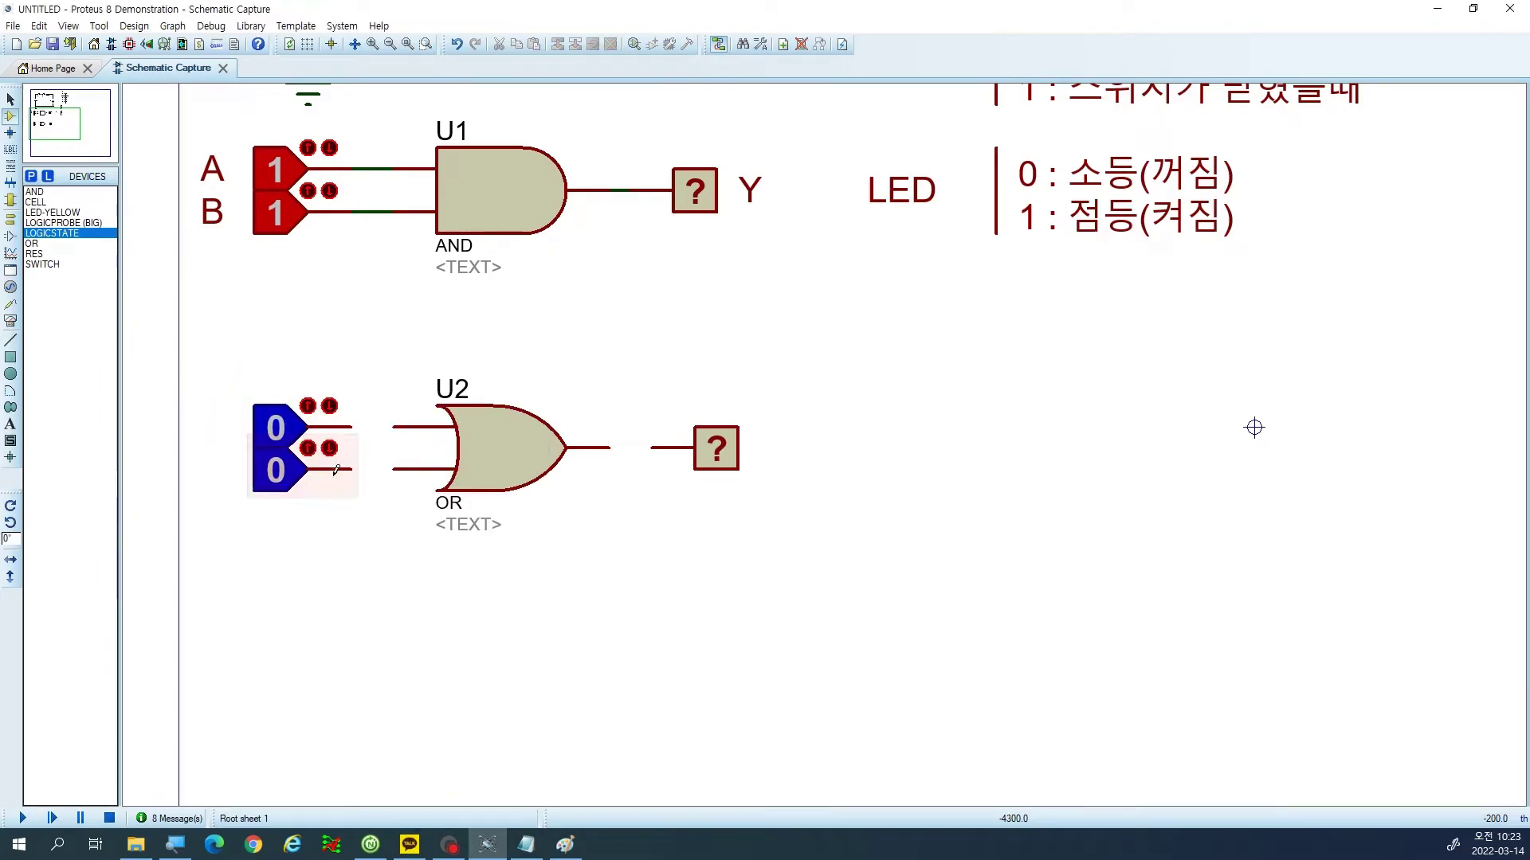
# Wire both logic states to the OR gate's inputs and its output to the logic probe.
pyautogui.click(350, 468)
pyautogui.click(393, 468)
pyautogui.click(351, 427)
pyautogui.click(392, 427)
pyautogui.click(610, 448)
pyautogui.click(651, 448)
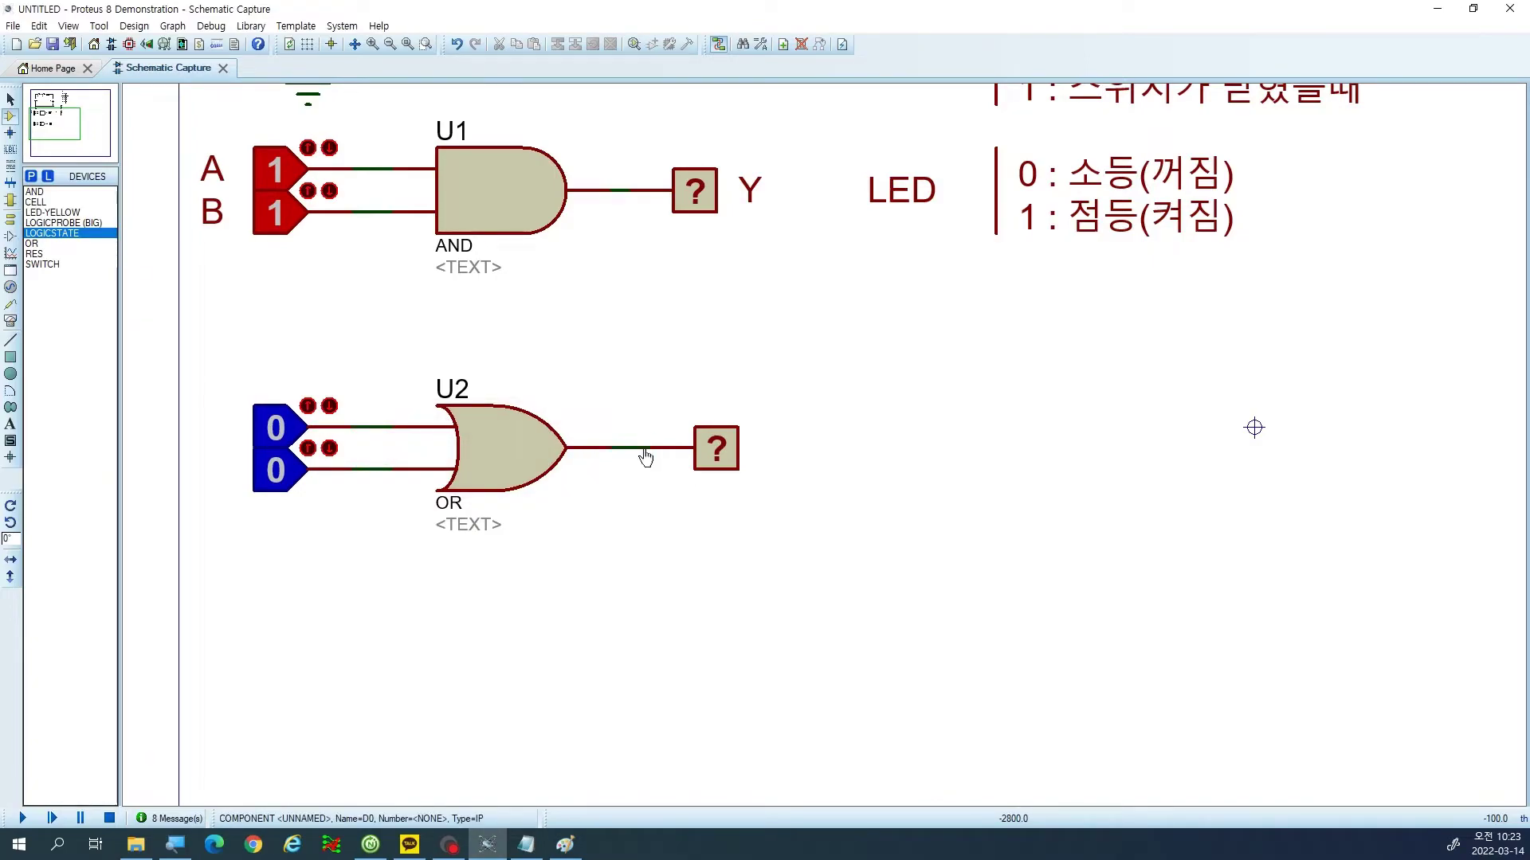
# Copy the AND circuit's label A beside both OR gate logic states and beside the OR circuit's probe.
pyautogui.click(11, 99)
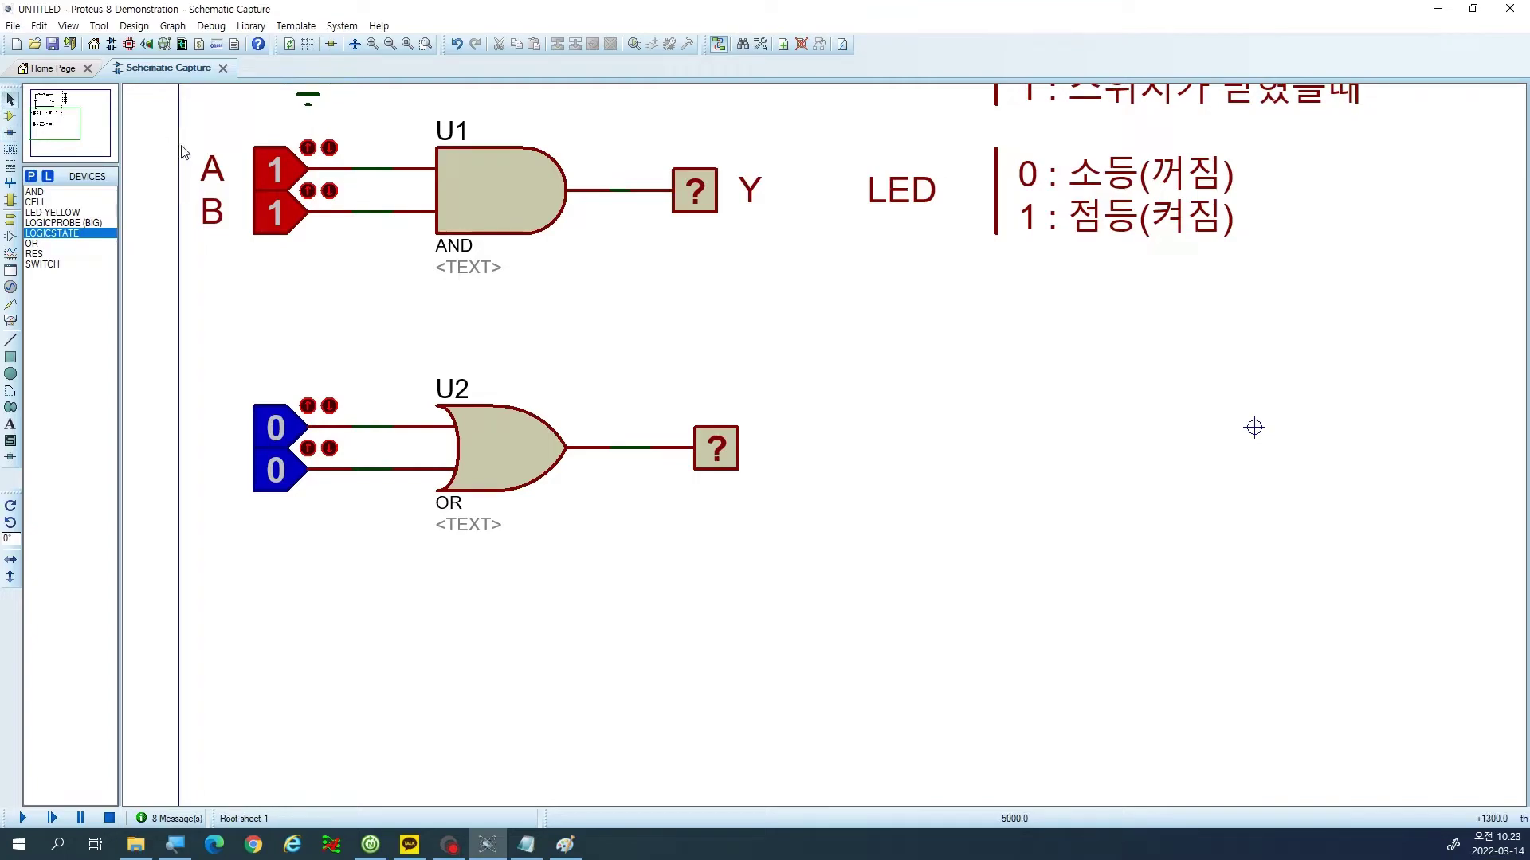
pyautogui.click(212, 170)
pyautogui.click(558, 44)
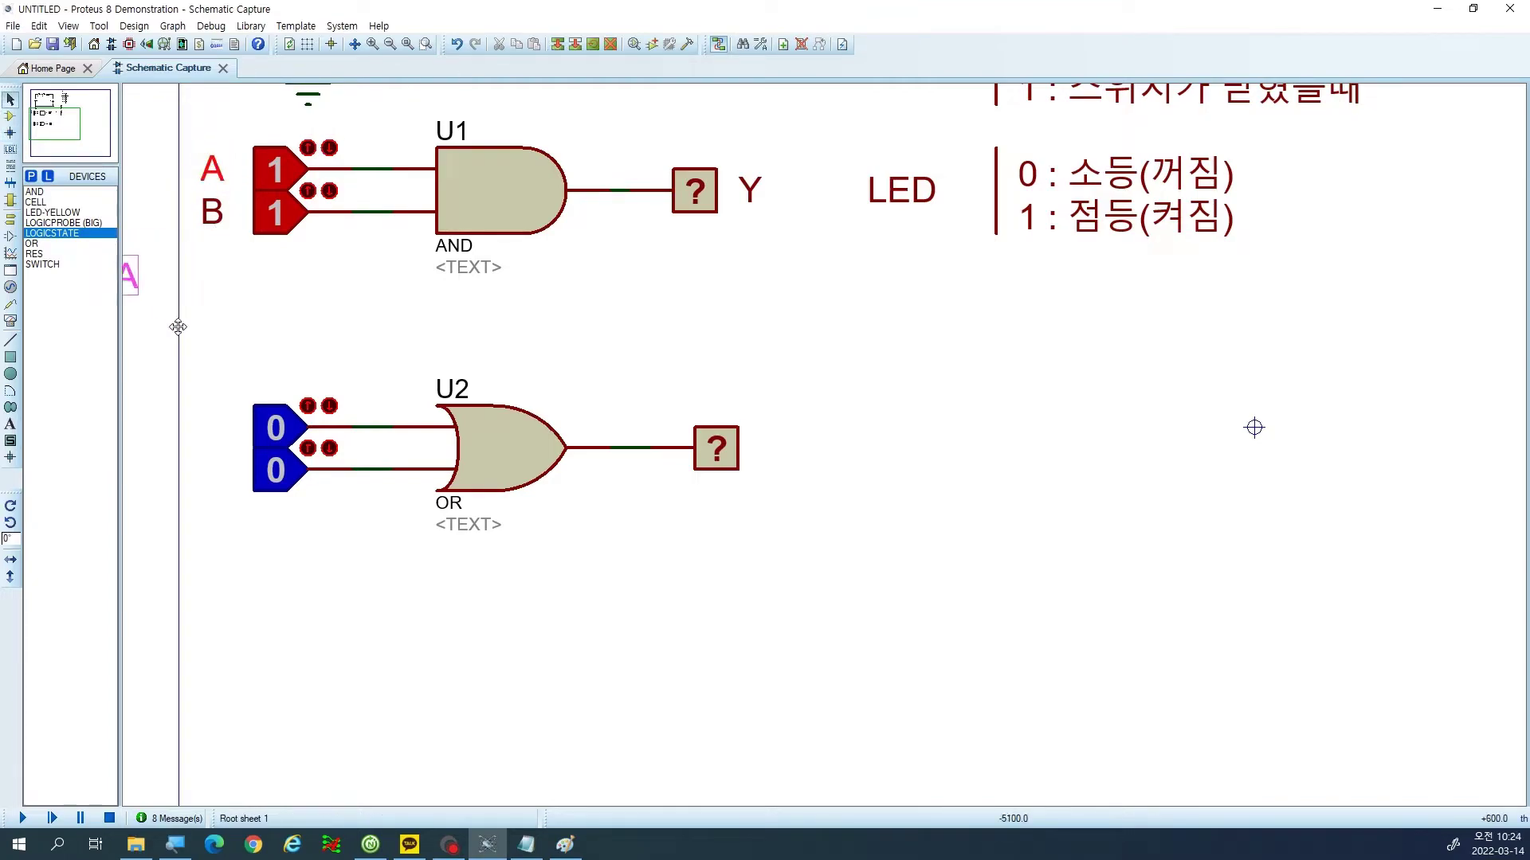
pyautogui.click(234, 450)
pyautogui.click(235, 492)
pyautogui.click(802, 469)
pyautogui.press('Escape')
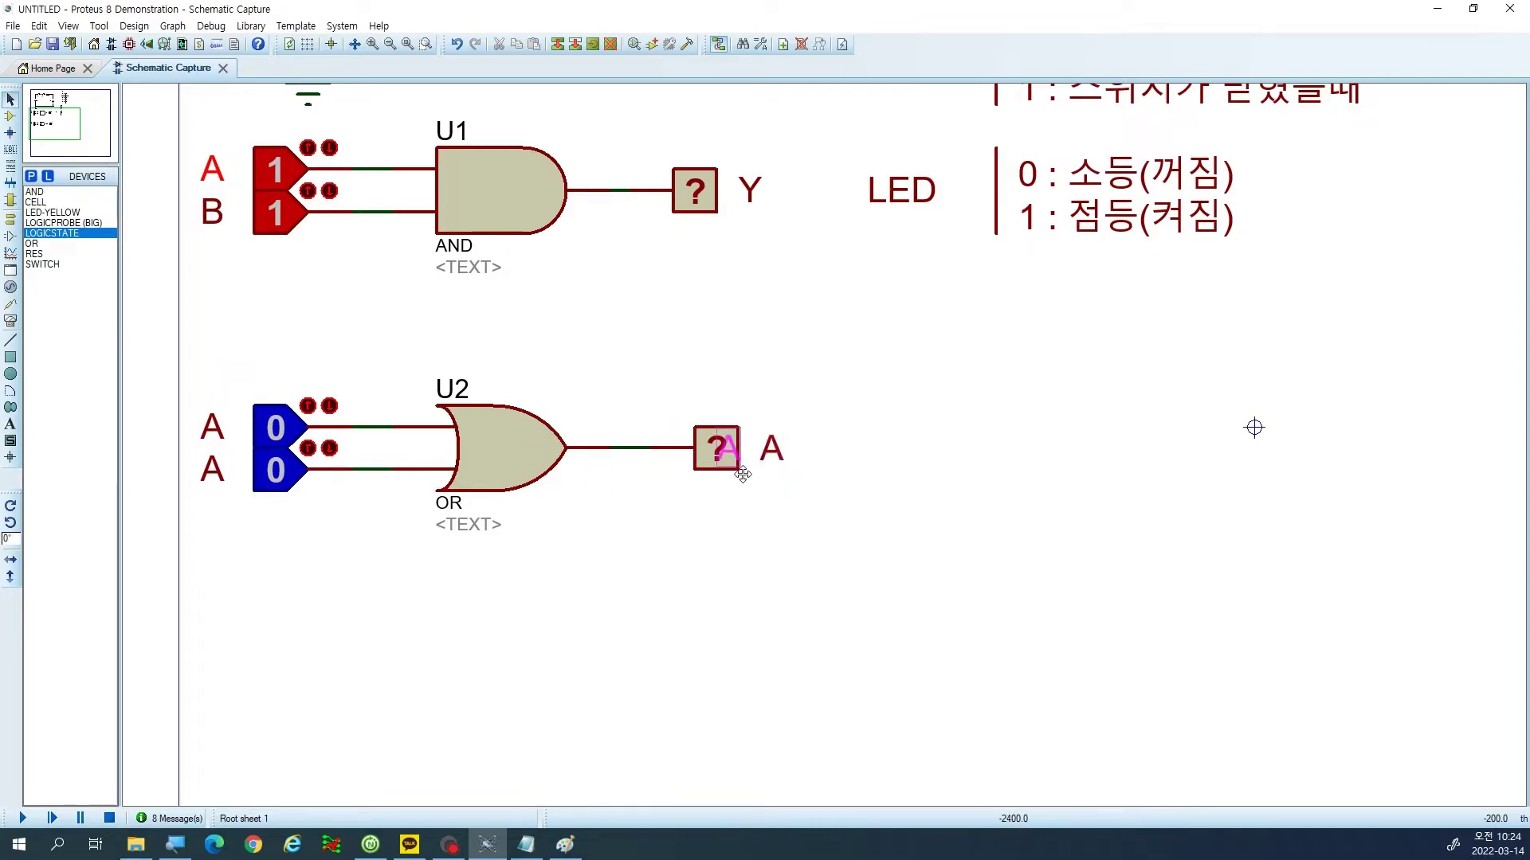
# Change the copied label at the OR gate's lower input to B and the one beside its probe to Y.
pyautogui.doubleClick(224, 473)
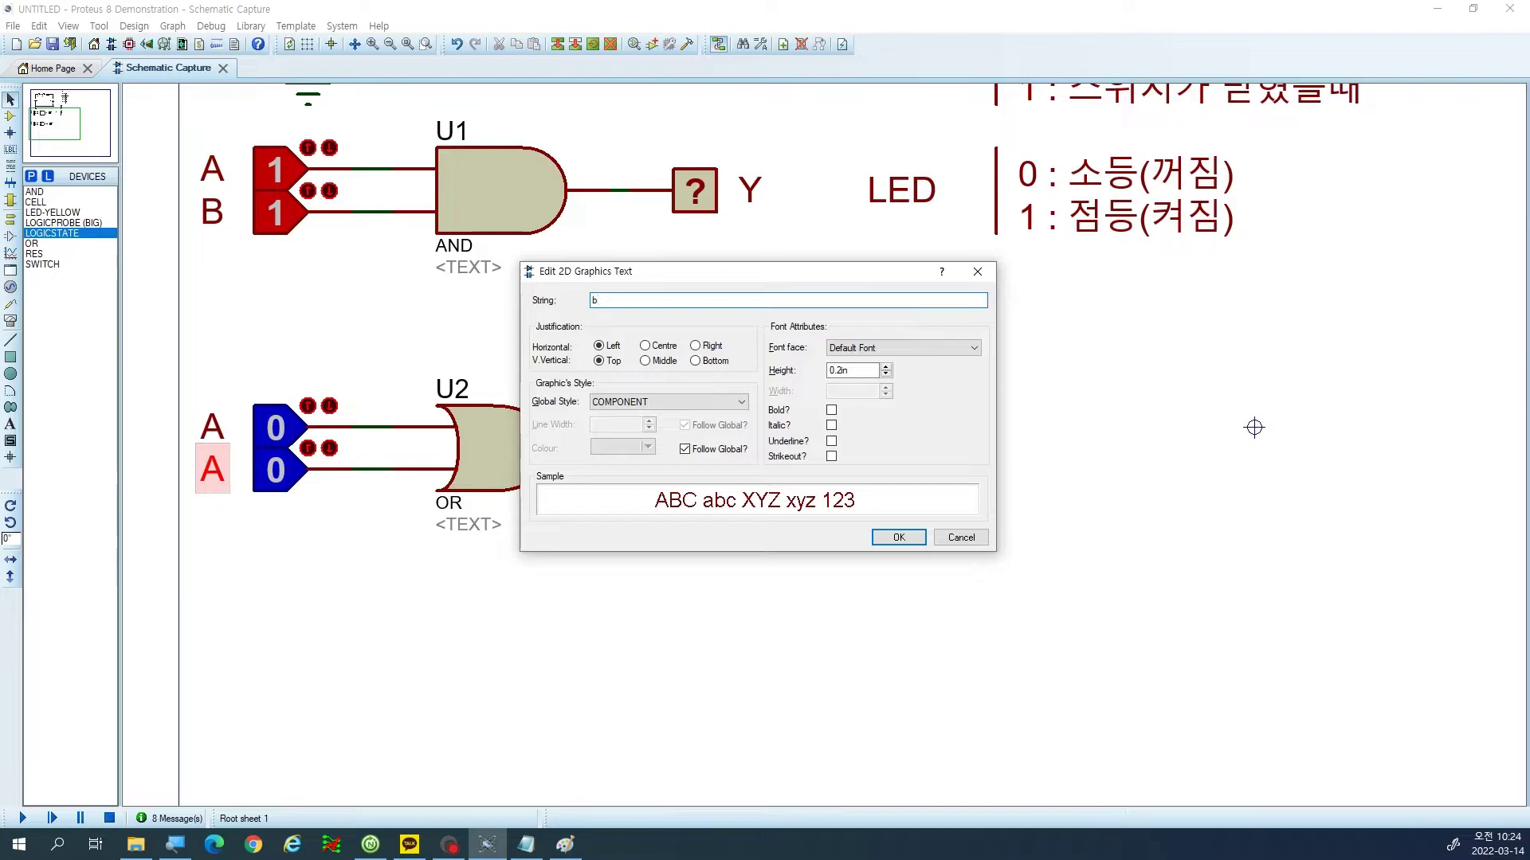
pyautogui.press('Return')
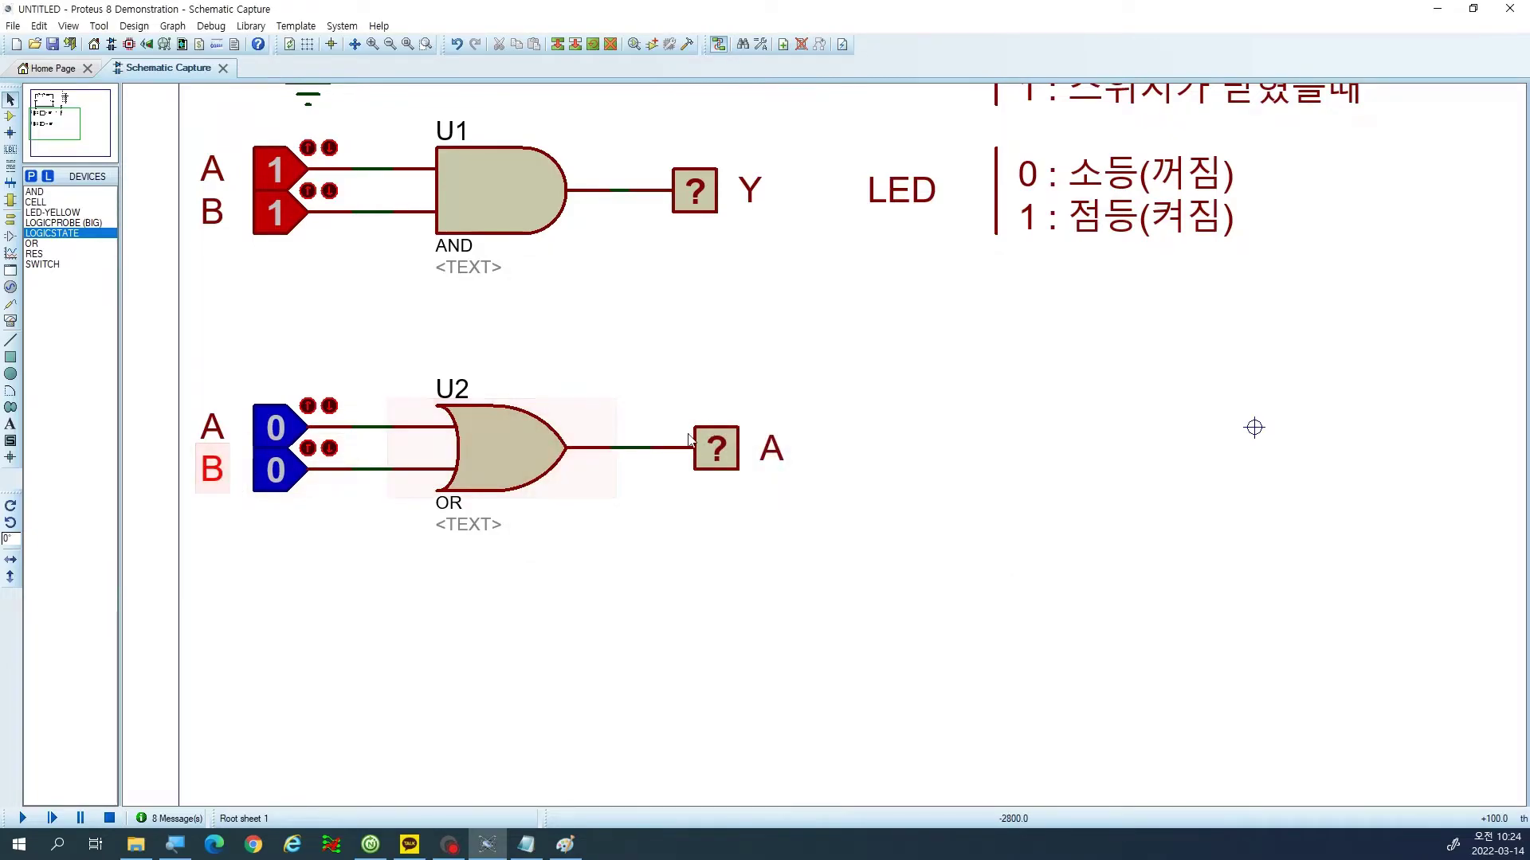
pyautogui.doubleClick(785, 460)
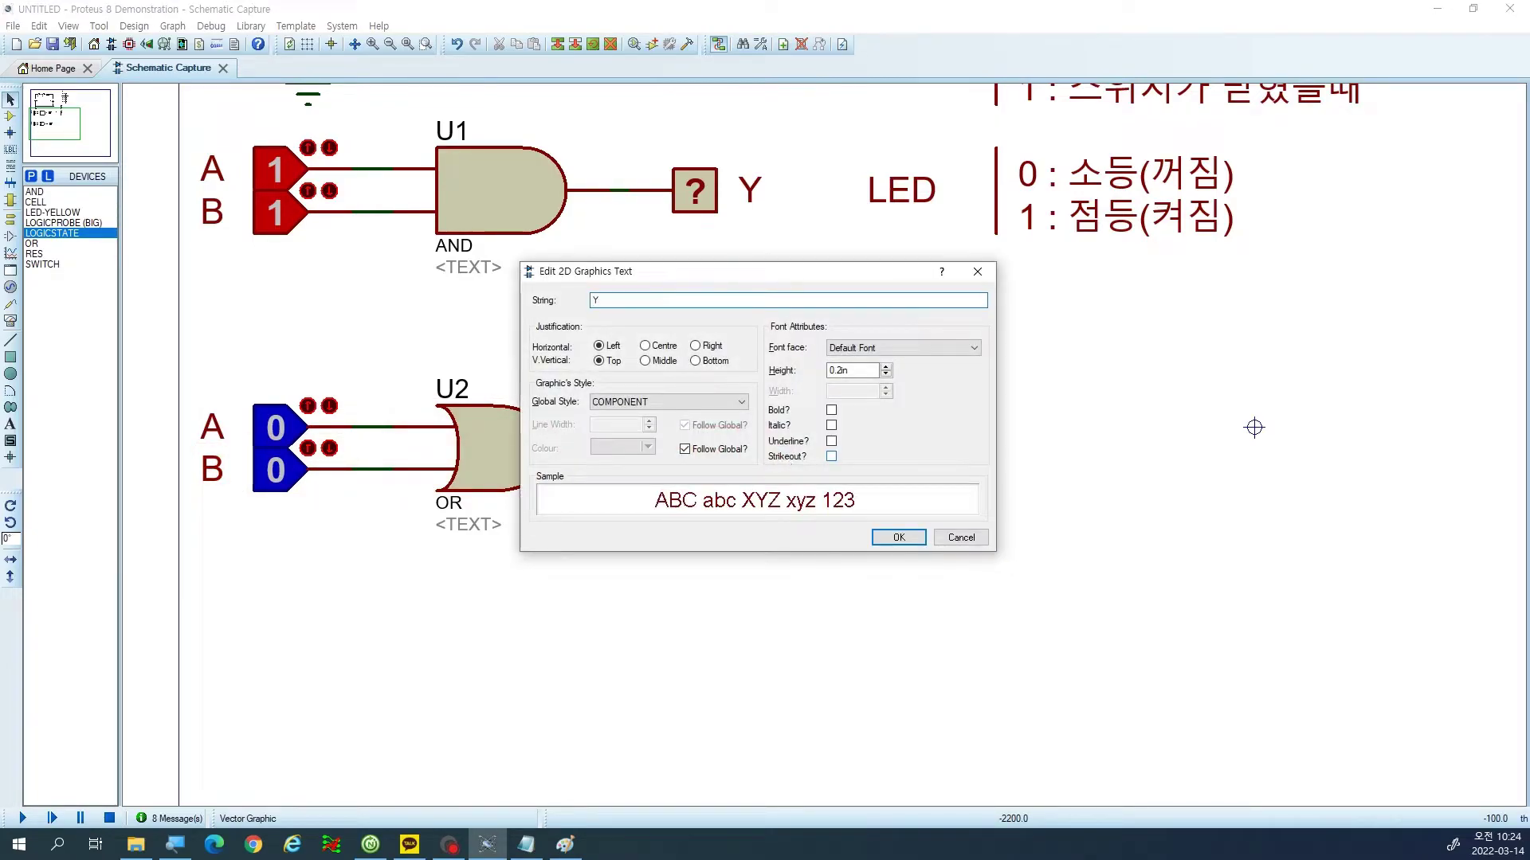
pyautogui.press('Return')
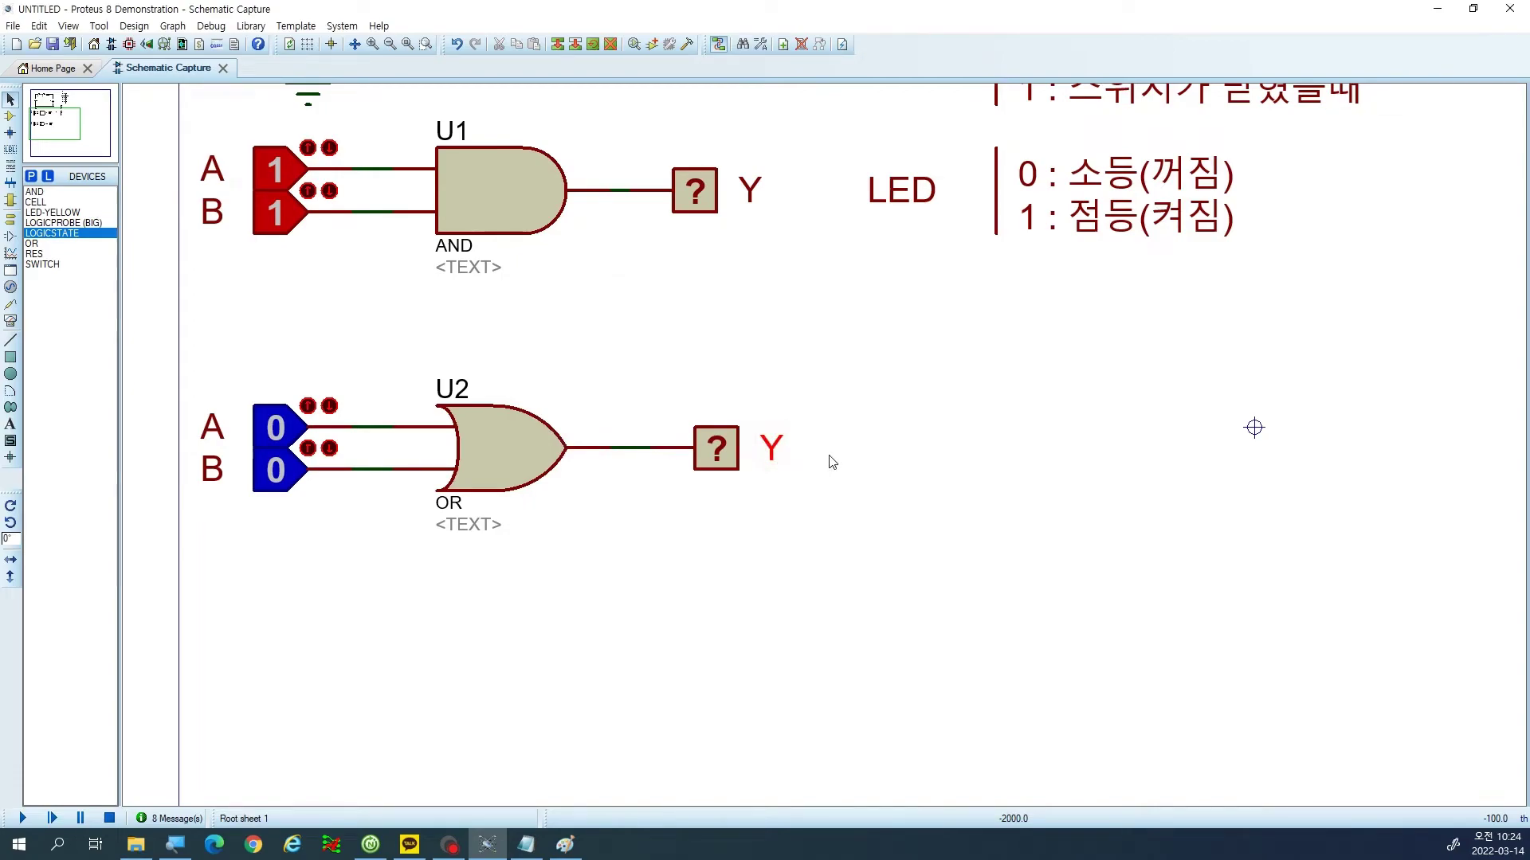
# Move the OR circuit's logic probe and Y label closer to the gate, aligned beneath the AND circuit's probe.
pyautogui.moveTo(844, 513); pyautogui.dragTo(673, 405)
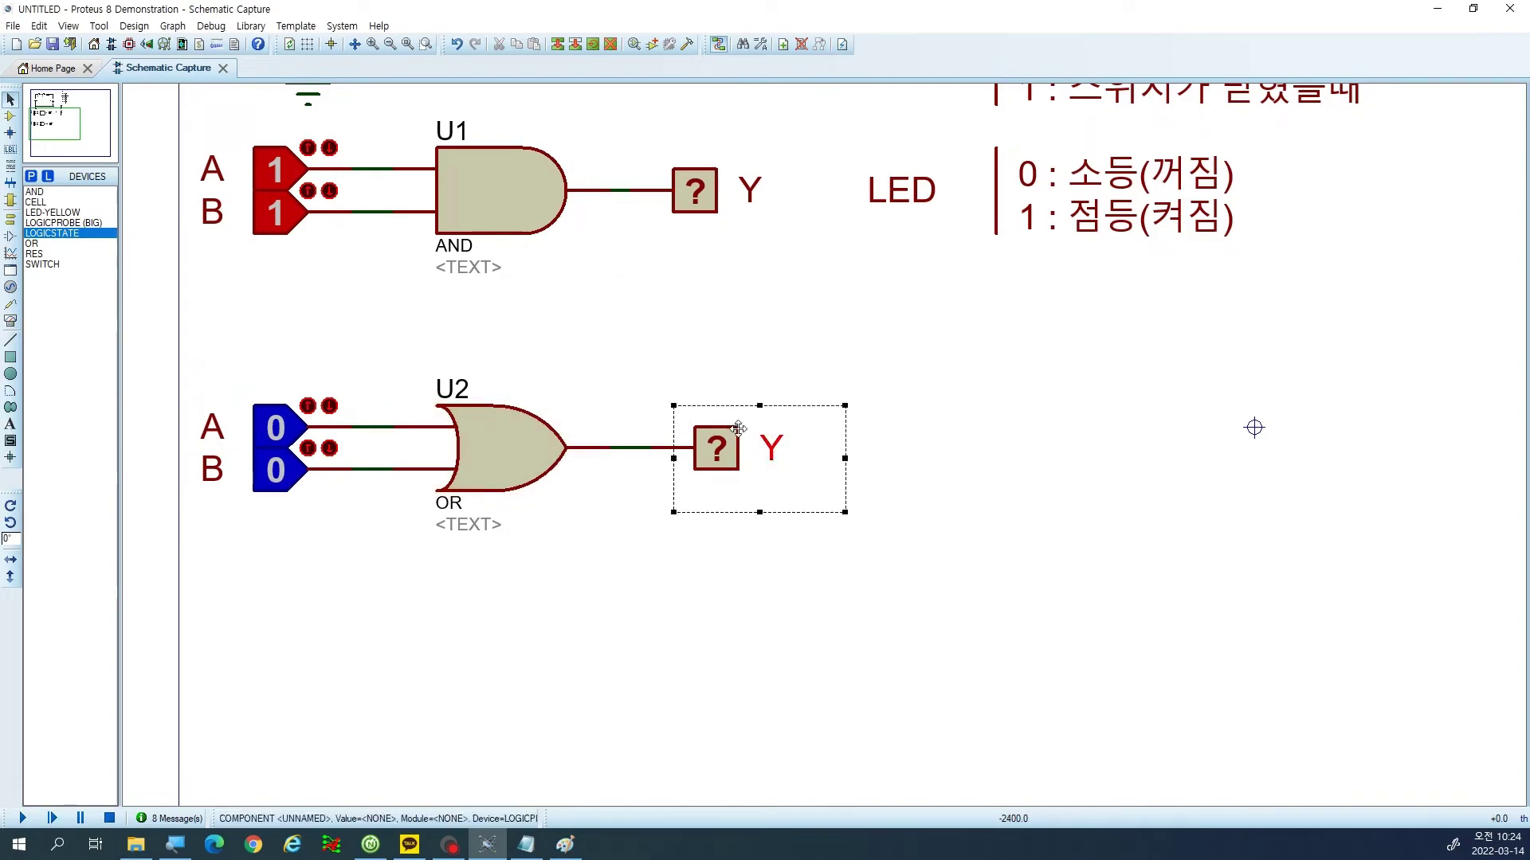
pyautogui.moveTo(888, 534); pyautogui.dragTo(652, 384)
pyautogui.moveTo(711, 439); pyautogui.dragTo(690, 439)
pyautogui.click(1099, 481)
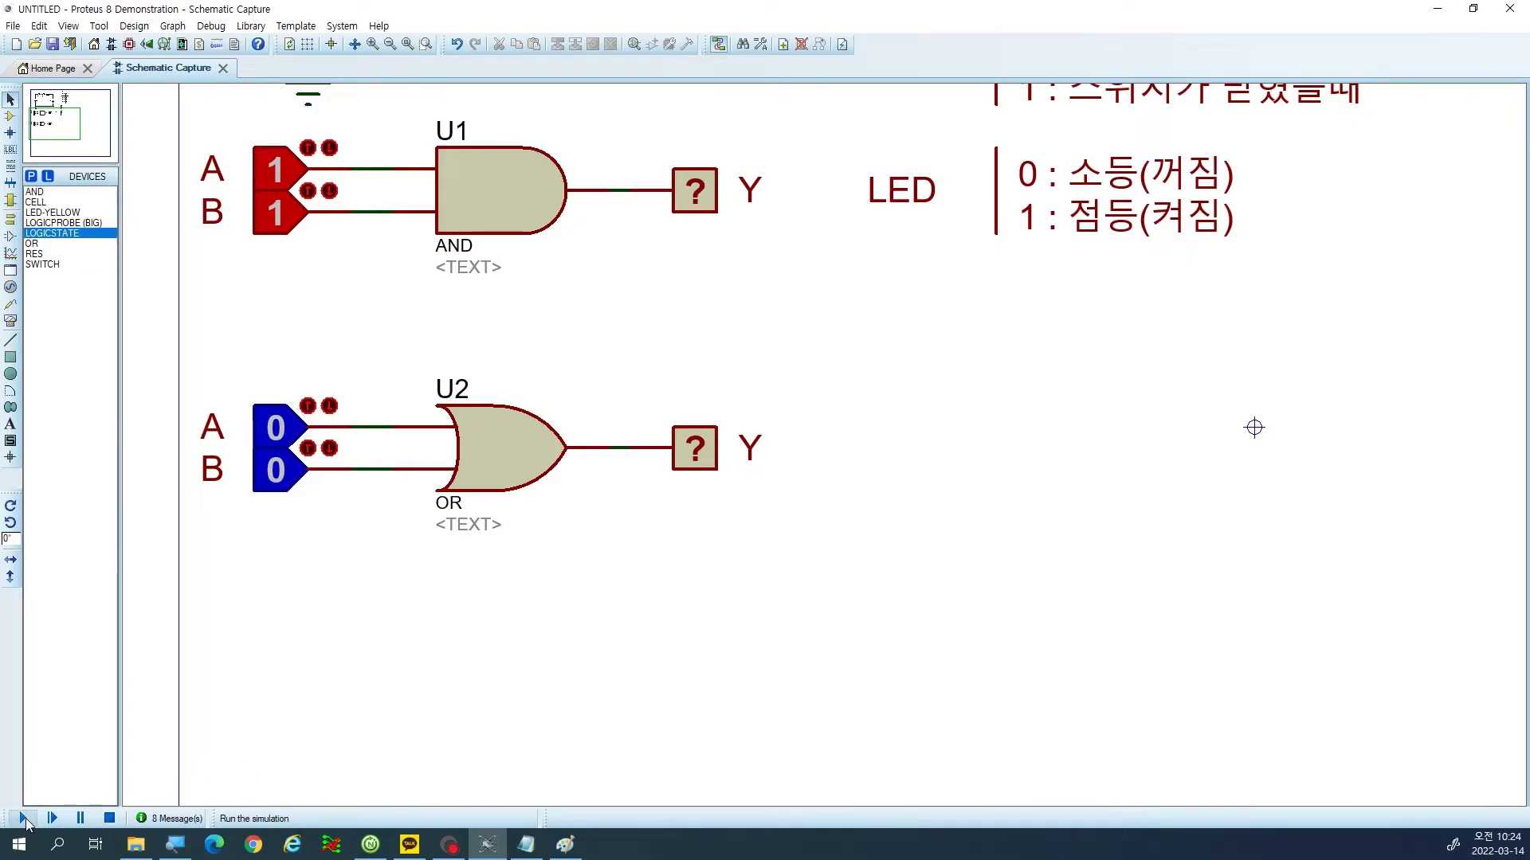
# Copy the series LED circuit's whole truth table, including its title, into the empty area beside the OR gate circuit.
pyautogui.scroll(-3, 435, 598)
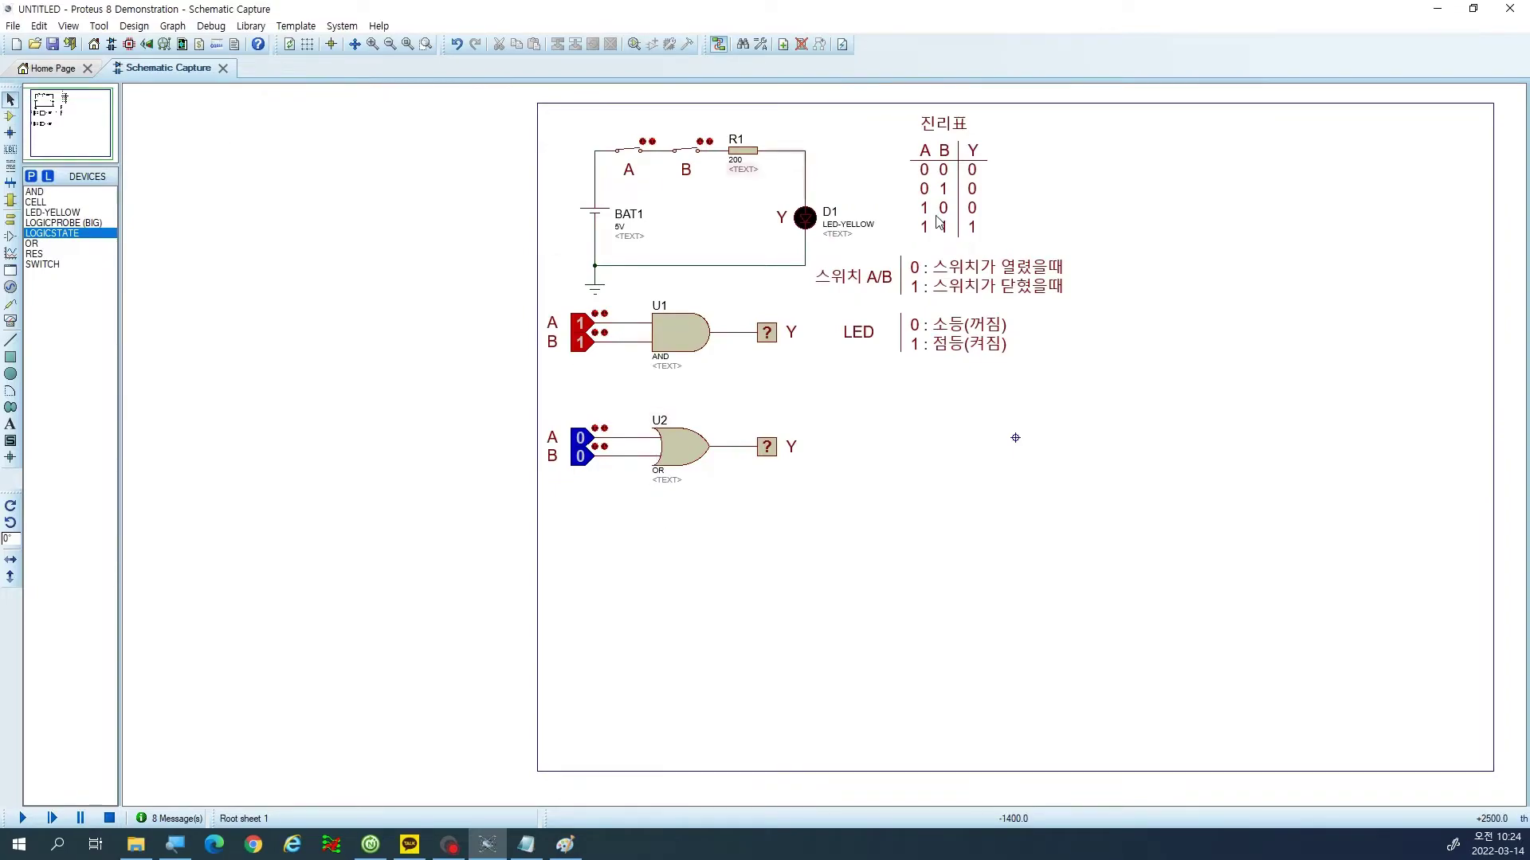
pyautogui.moveTo(1005, 253); pyautogui.dragTo(904, 110)
pyautogui.click(558, 43)
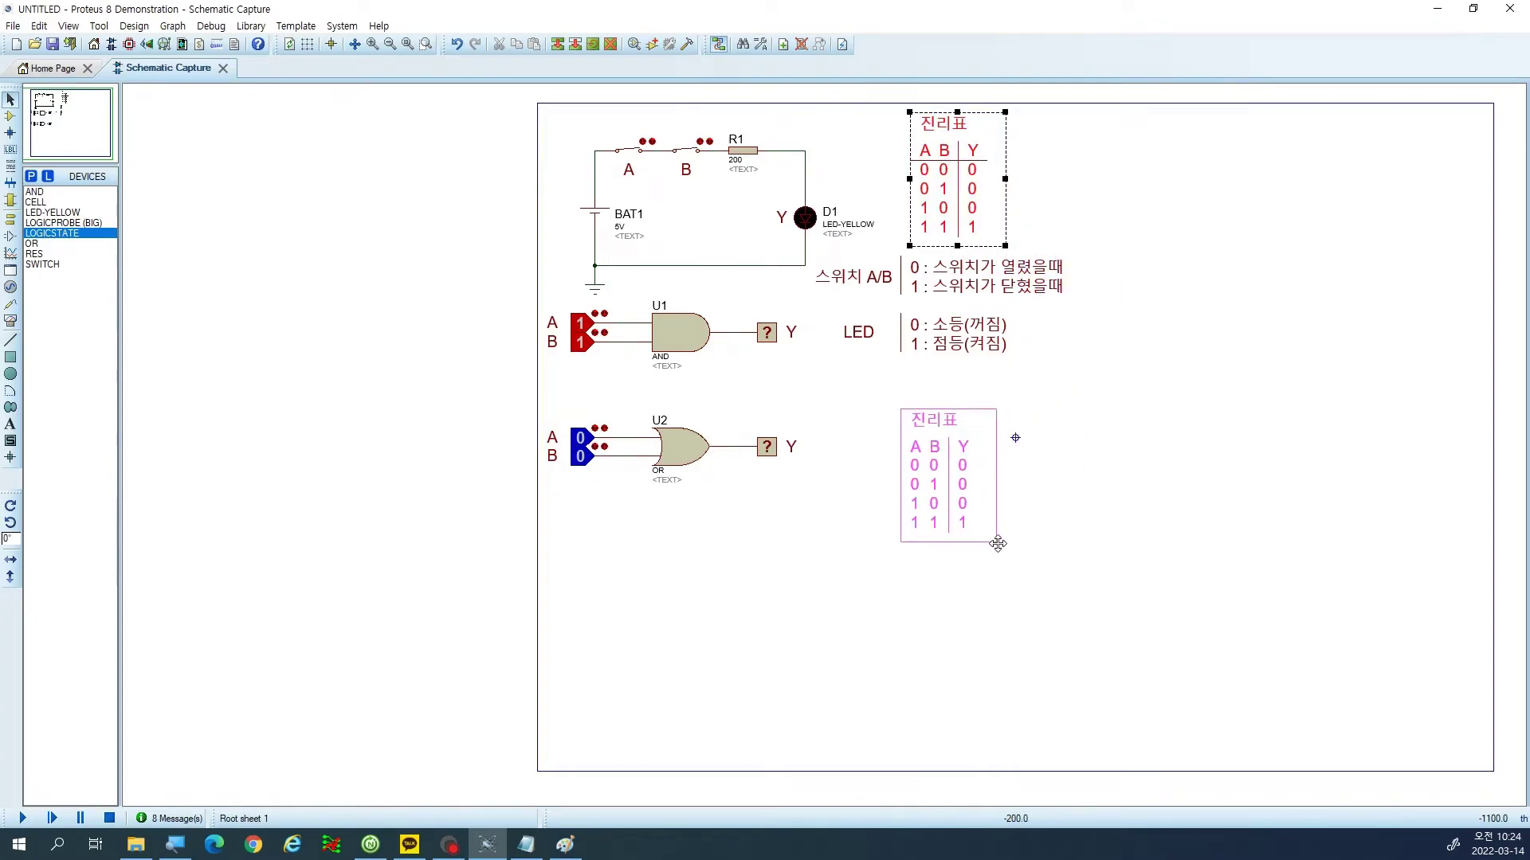
pyautogui.click(1001, 545)
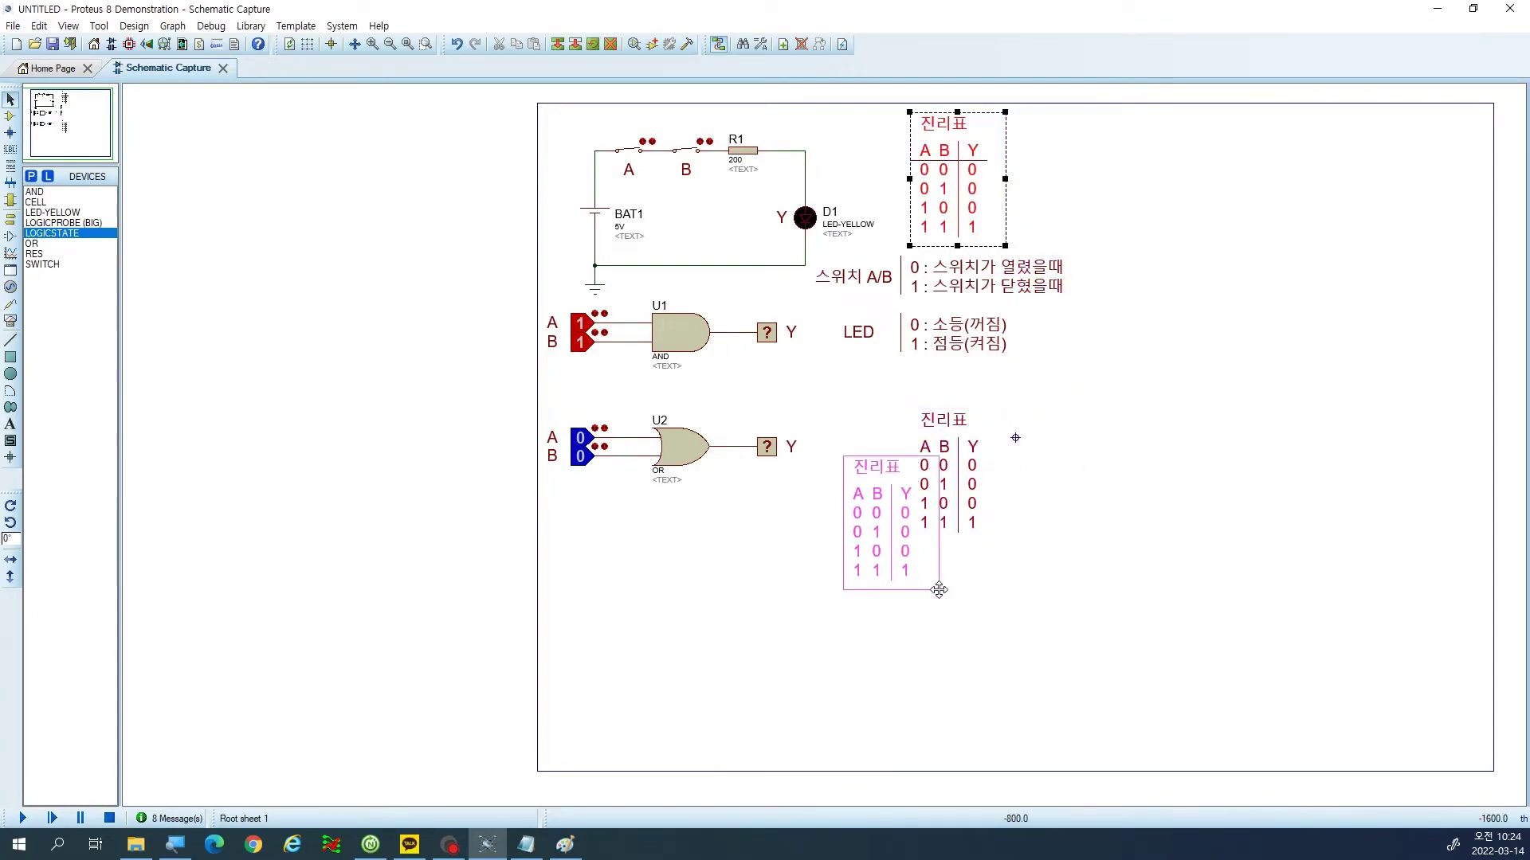
pyautogui.rightClick(916, 625)
pyautogui.click(1125, 213)
# Move the copied truth table closer to the OR circuit's Y label.
pyautogui.scroll(2, 717, 499)
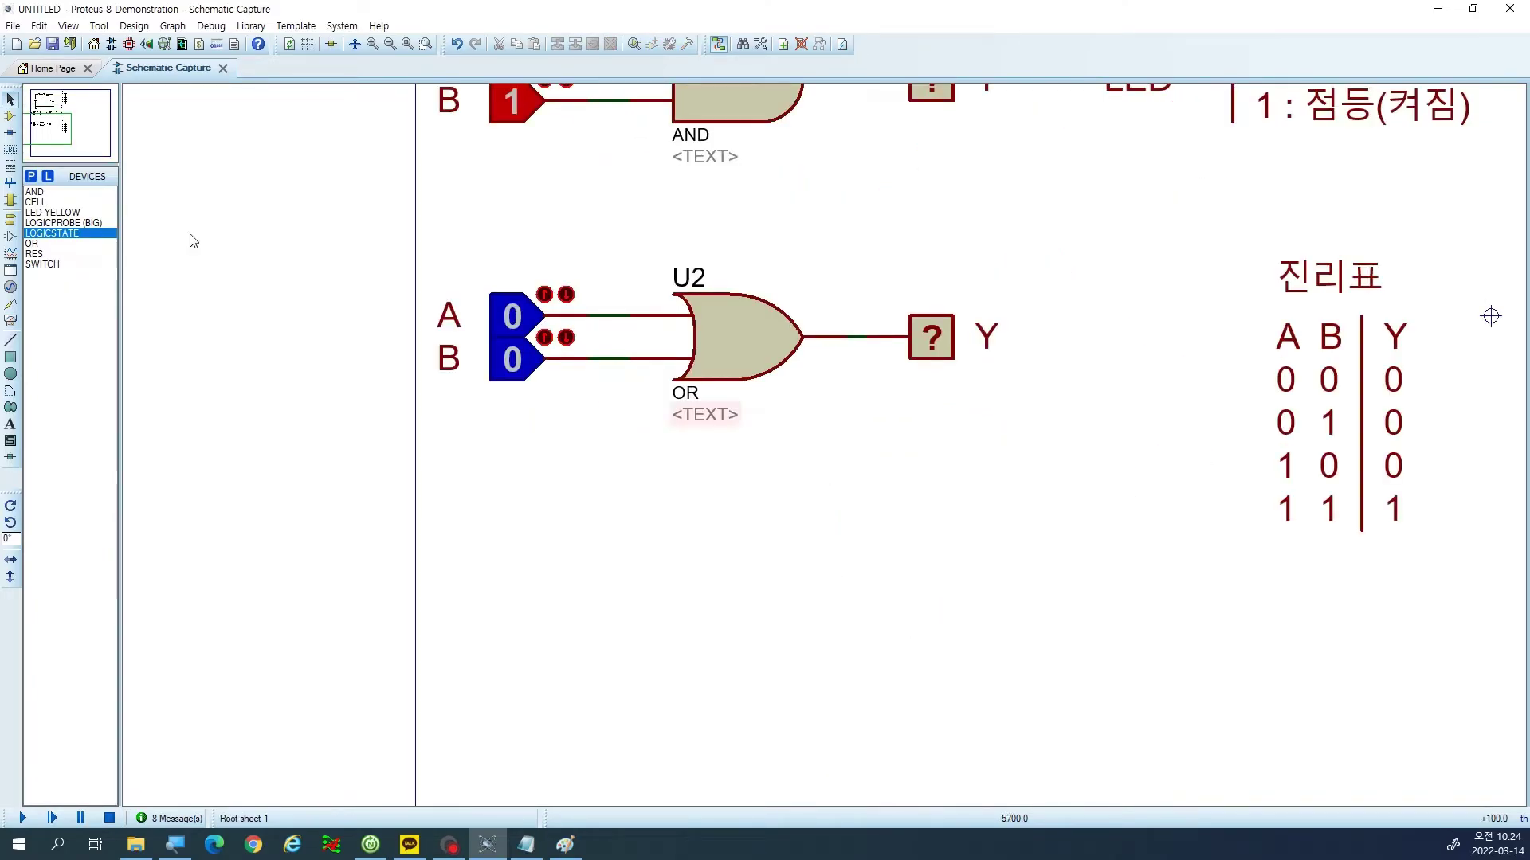
pyautogui.click(57, 133)
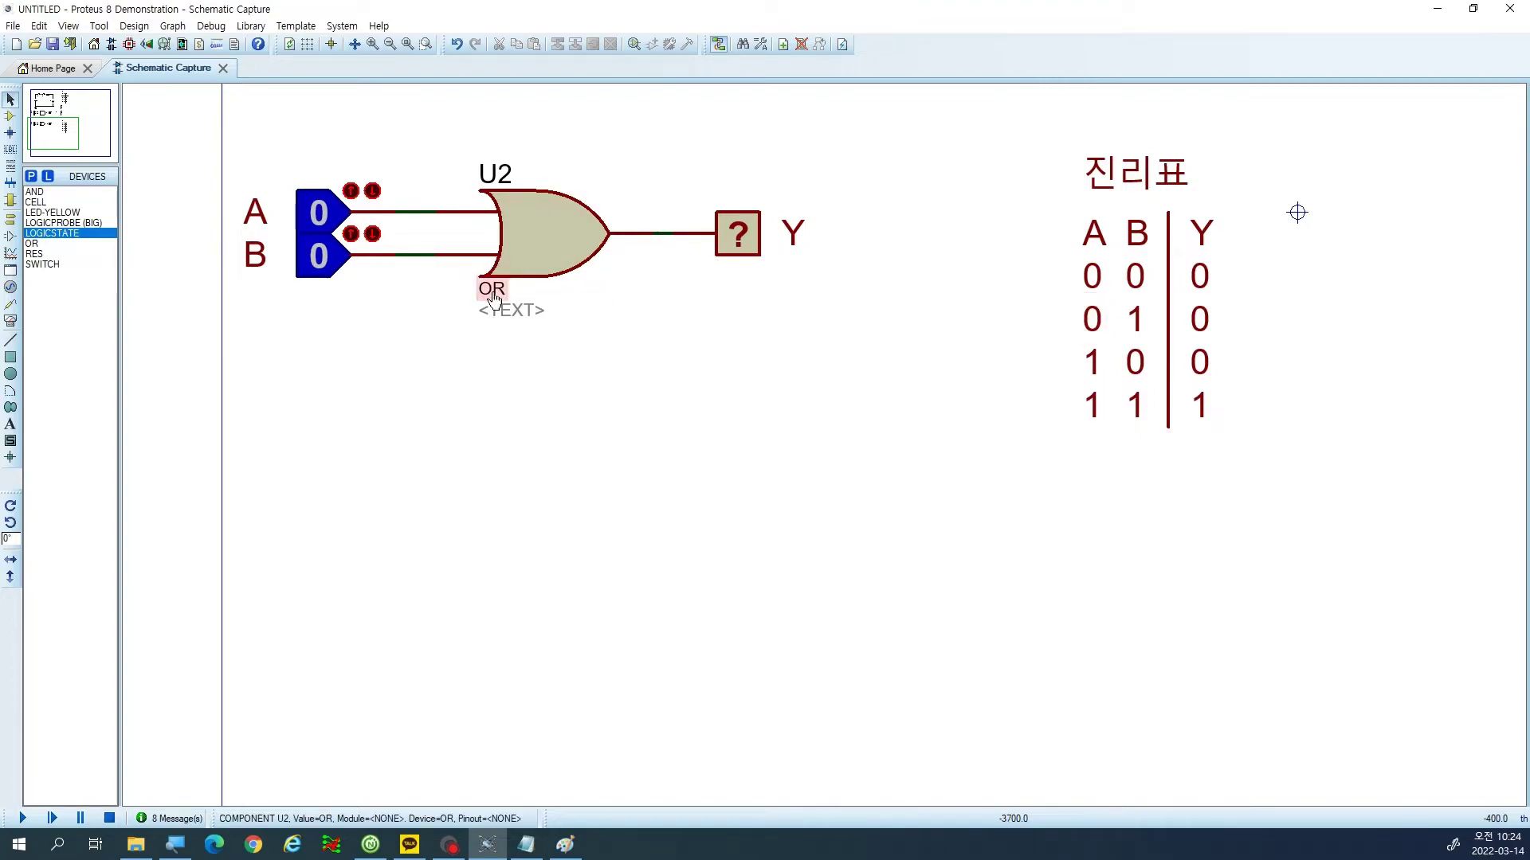
pyautogui.moveTo(1276, 491); pyautogui.dragTo(1007, 128)
pyautogui.moveTo(946, 315); pyautogui.dragTo(751, 316)
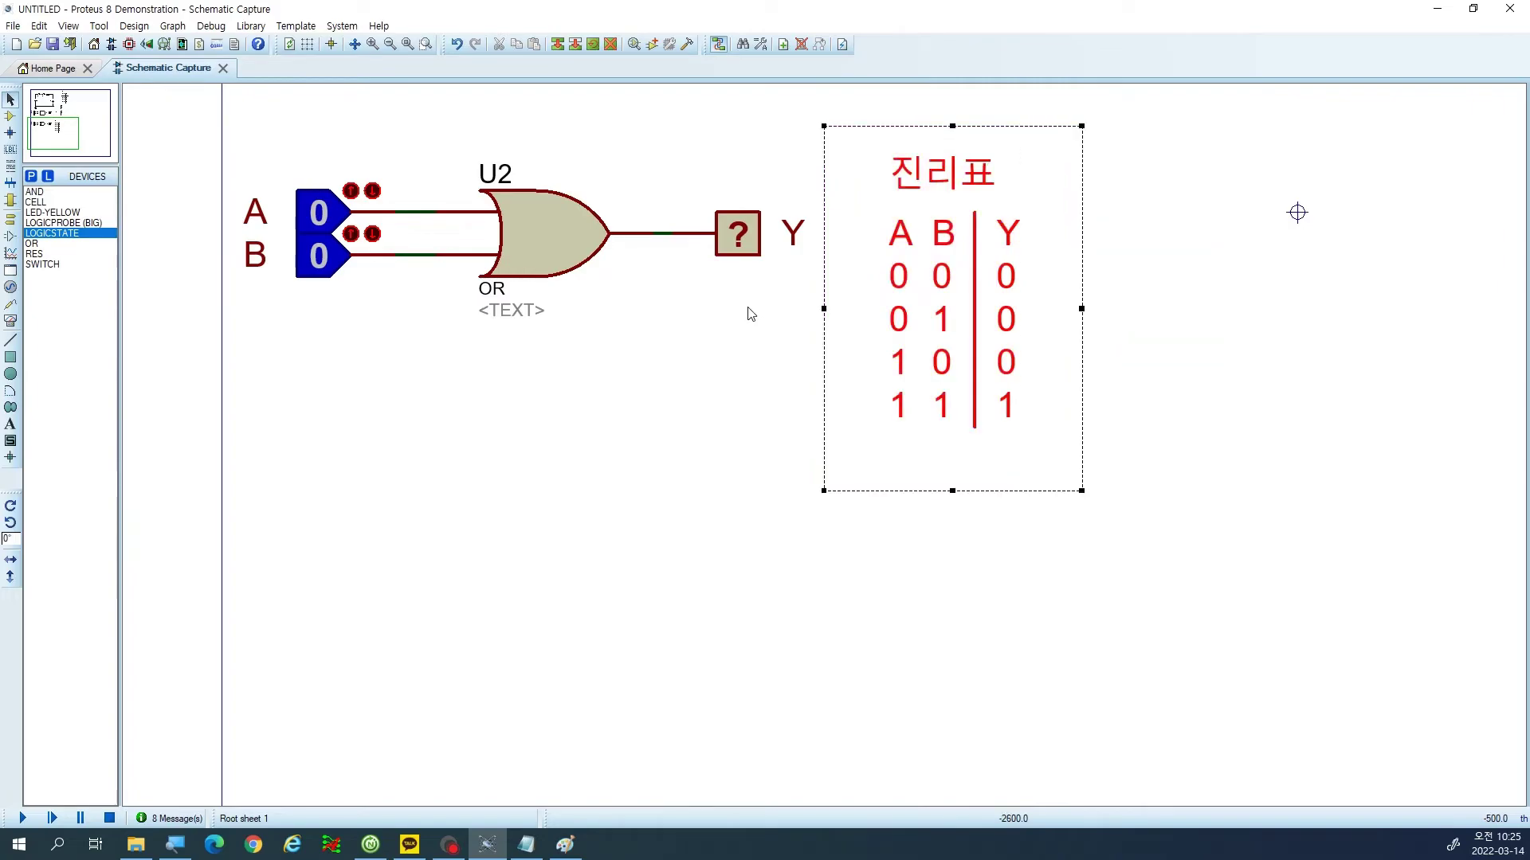
# Draw a horizontal line across the OR truth table, separating the A, B, Y headings from the value rows.
pyautogui.scroll(1, 751, 316)
pyautogui.click(46, 119)
pyautogui.moveTo(51, 119); pyautogui.dragTo(48, 130)
pyautogui.click(417, 527)
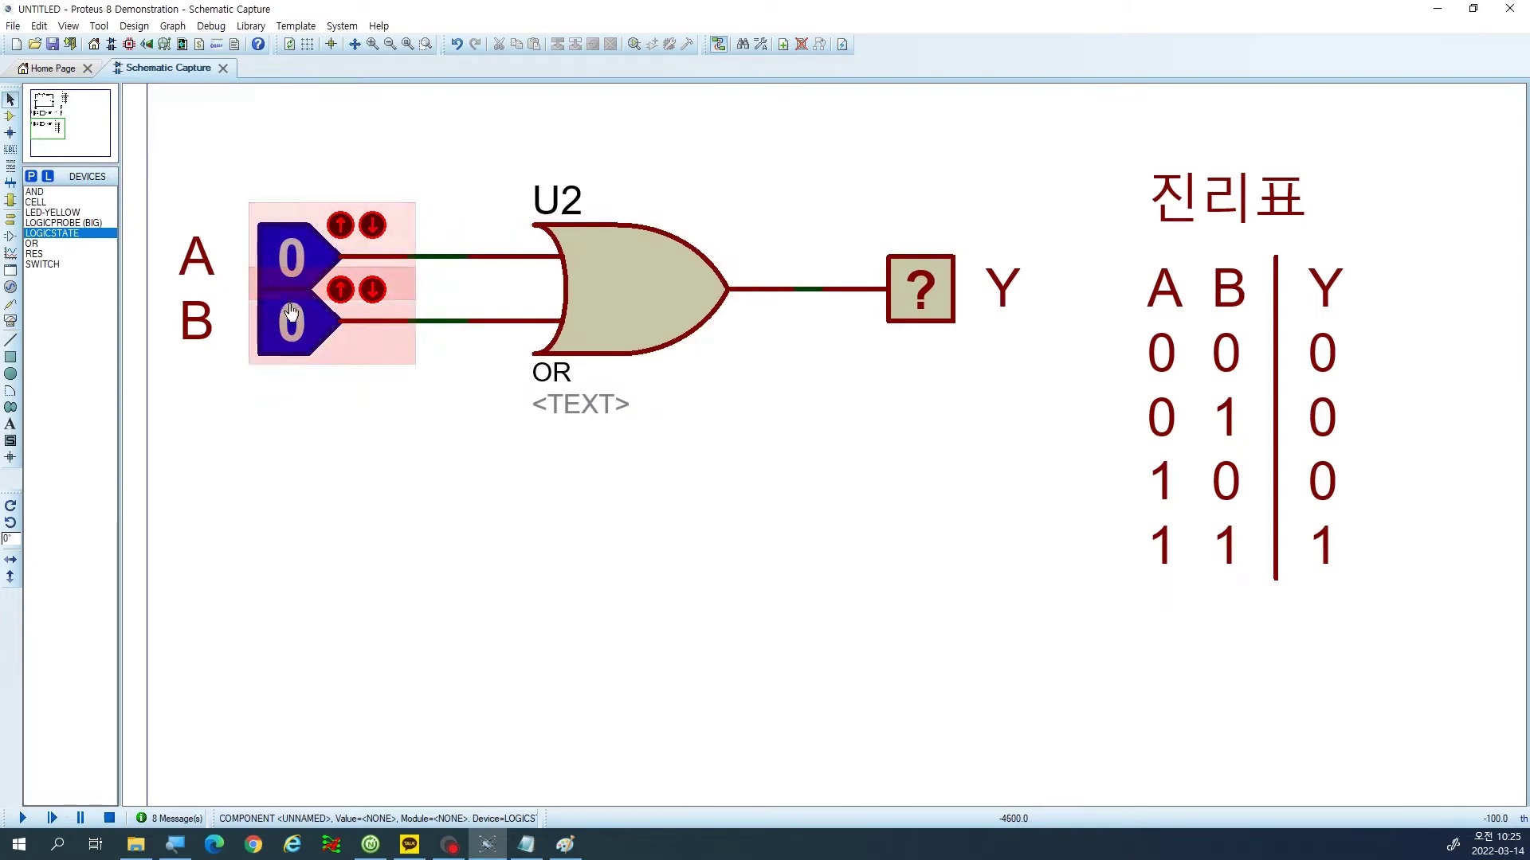
pyautogui.click(11, 340)
pyautogui.click(1114, 321)
pyautogui.click(1374, 321)
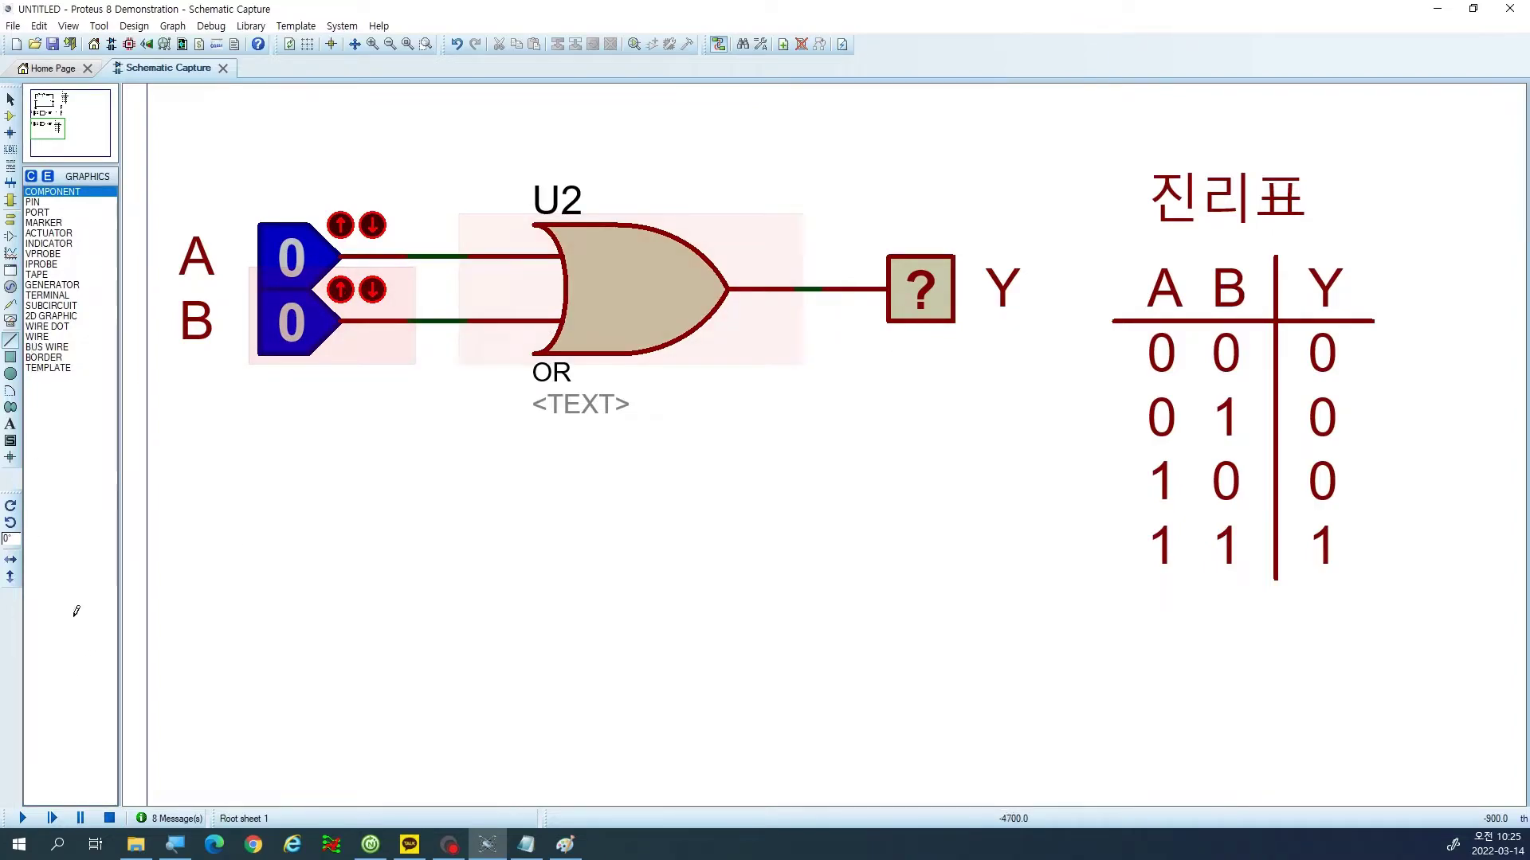
# Simulate the OR gate circuit with both A and B at 0, and stop the simulation.
pyautogui.click(24, 819)
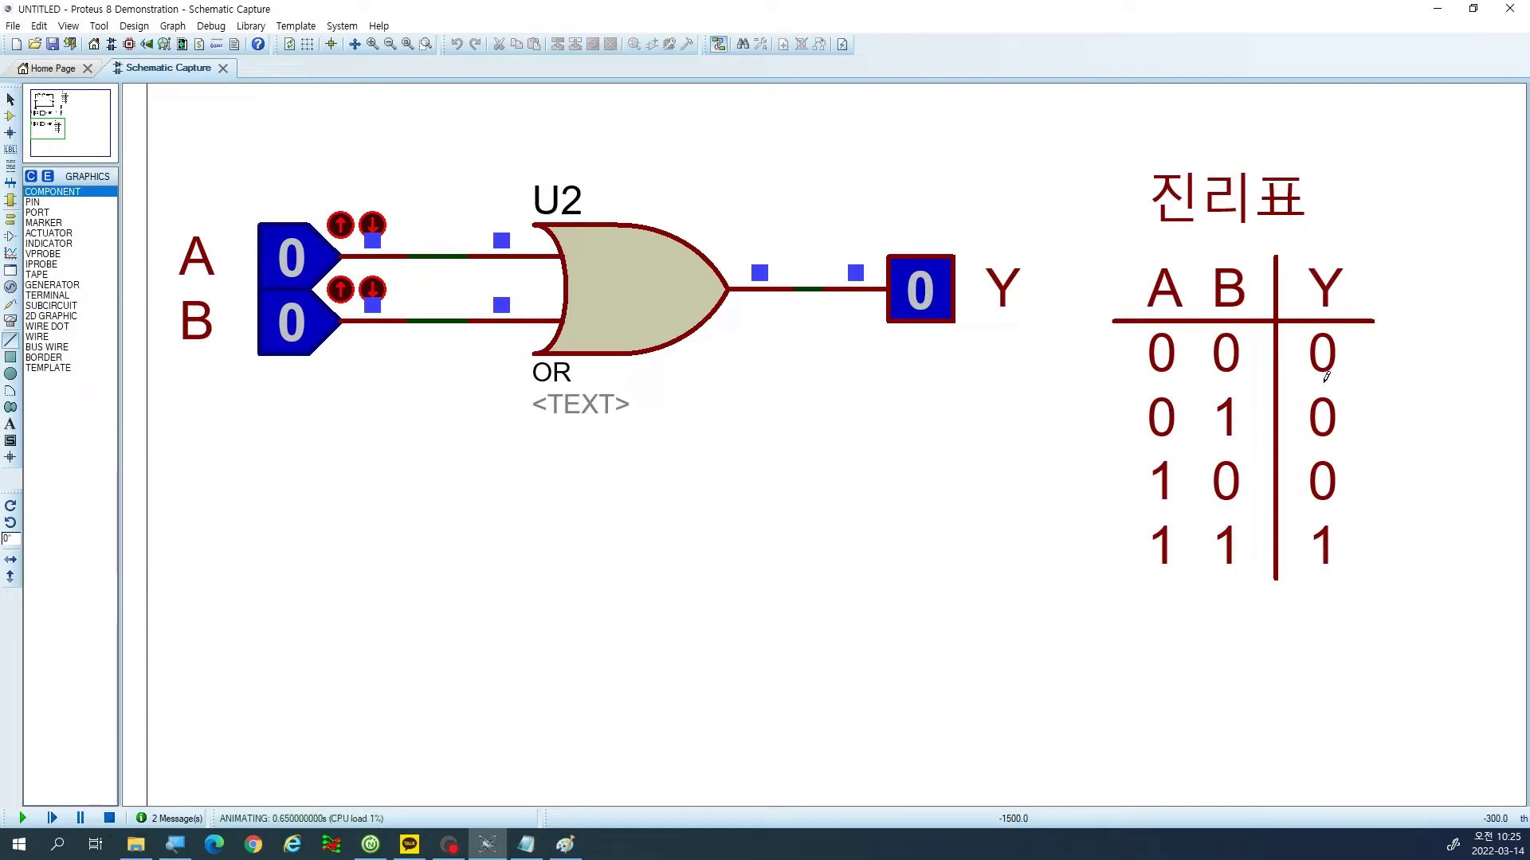
pyautogui.click(109, 818)
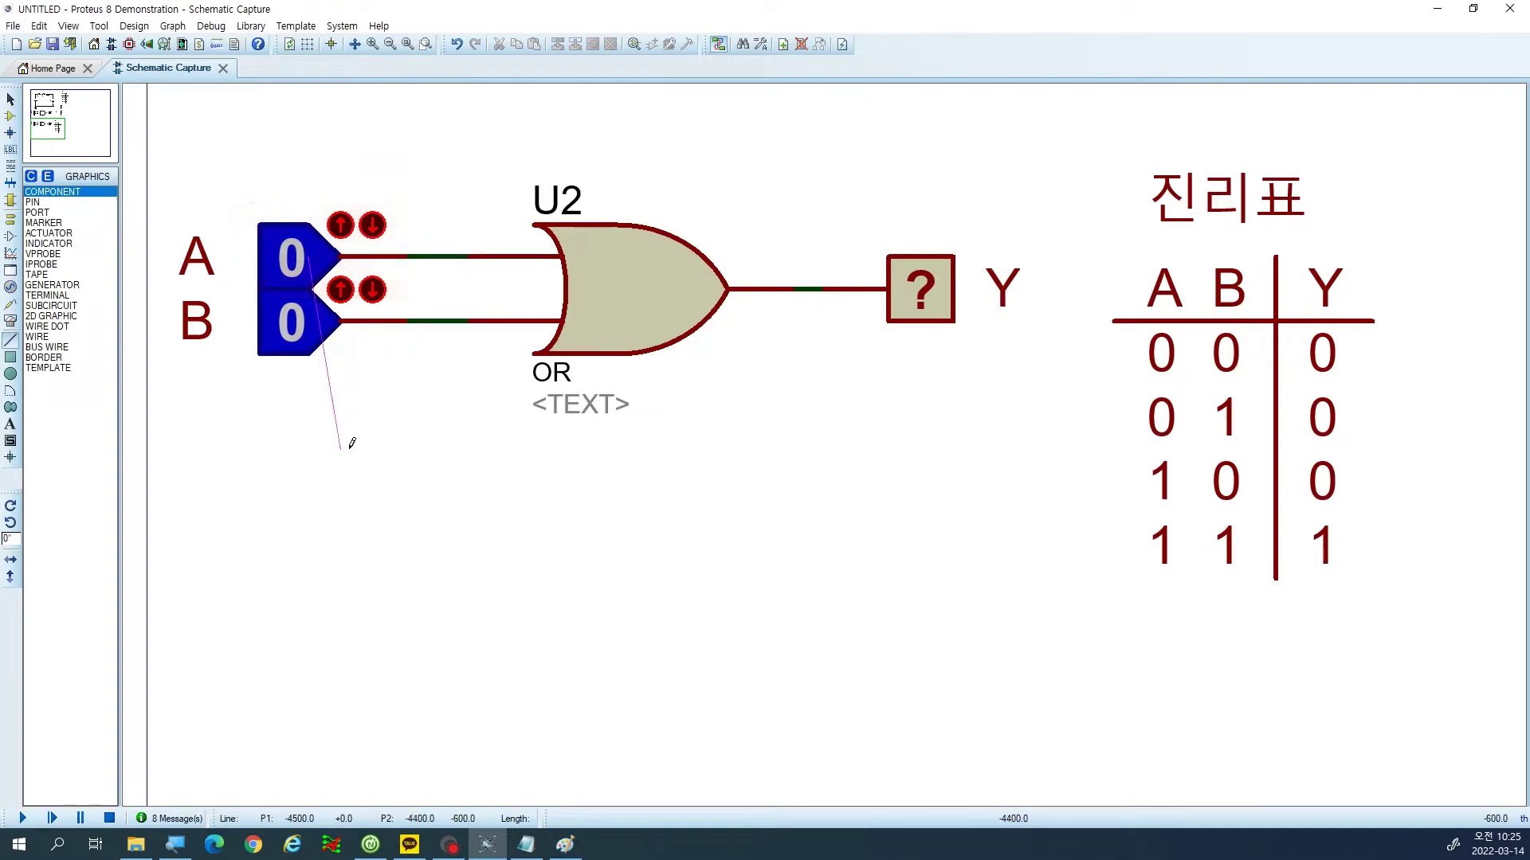
pyautogui.press('Escape')
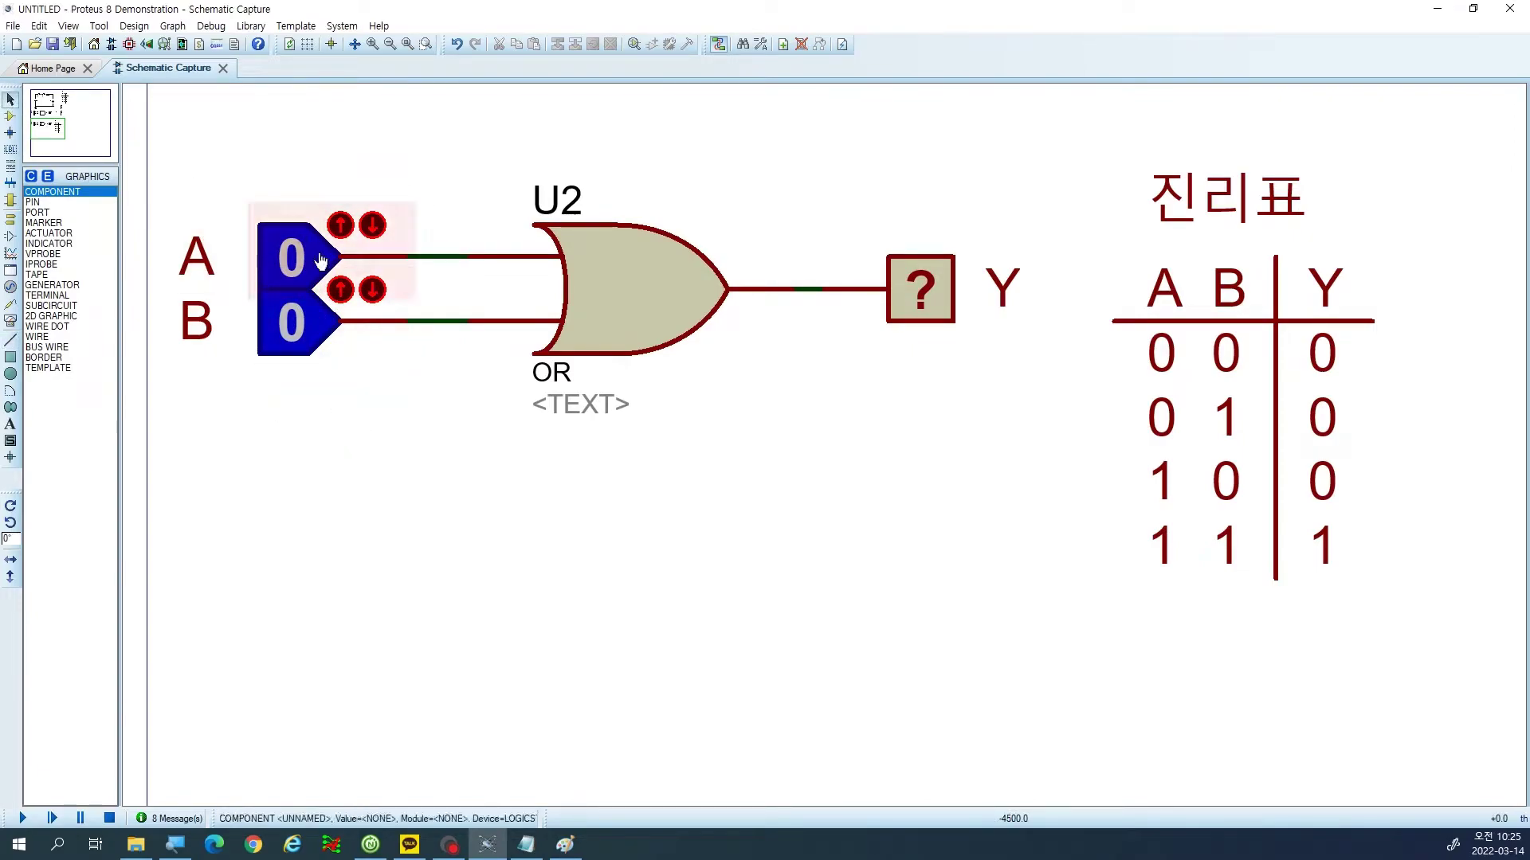
# Simulate the OR gate with A at 0 and B at 1, and change that row's Y value in the truth table to 1.
pyautogui.click(293, 263)
pyautogui.click(293, 263)
pyautogui.click(291, 322)
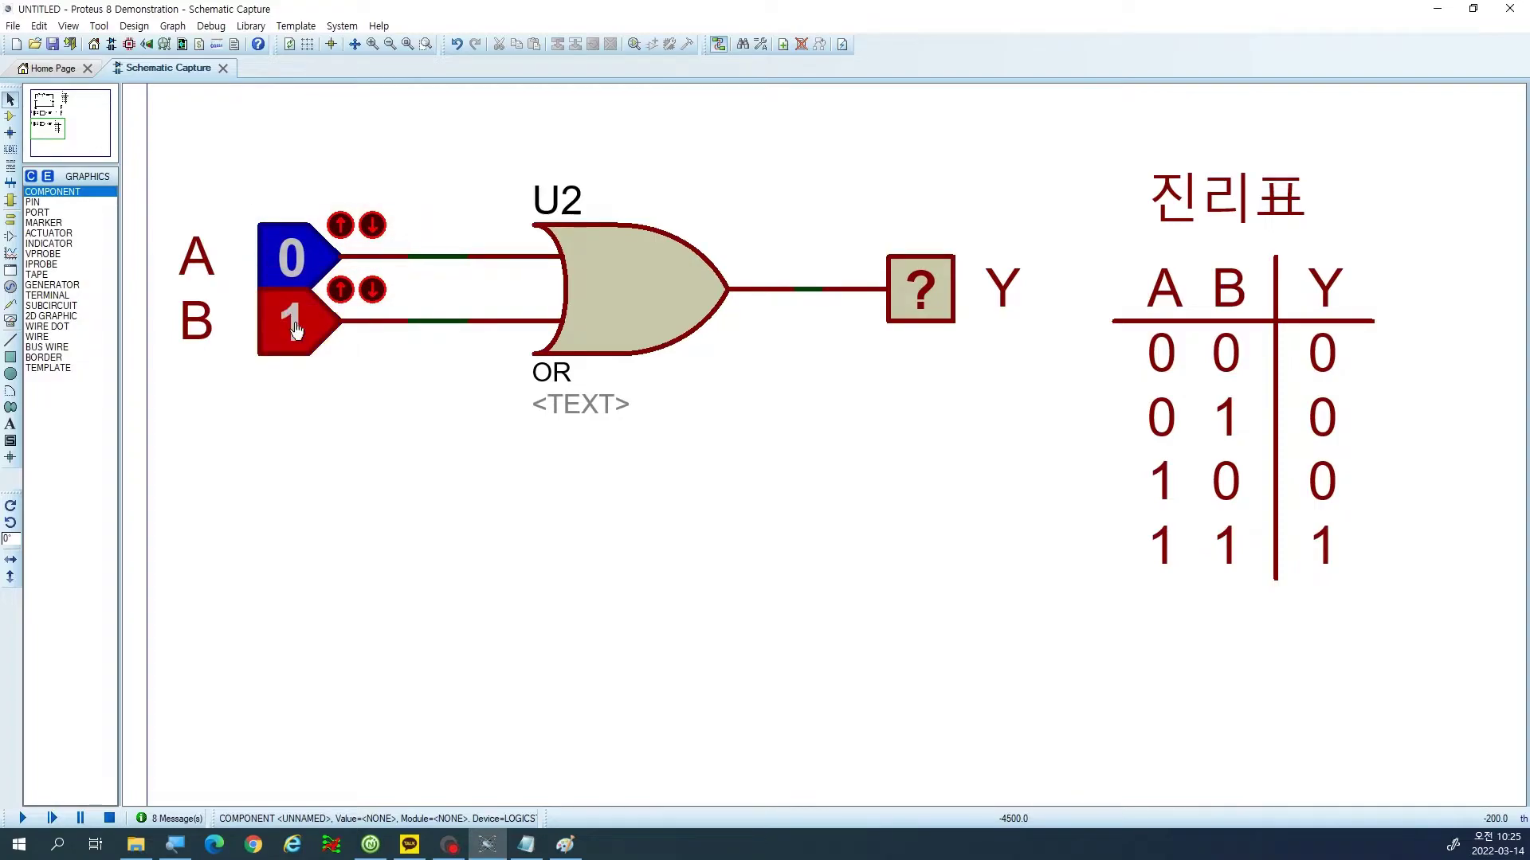
pyautogui.click(23, 819)
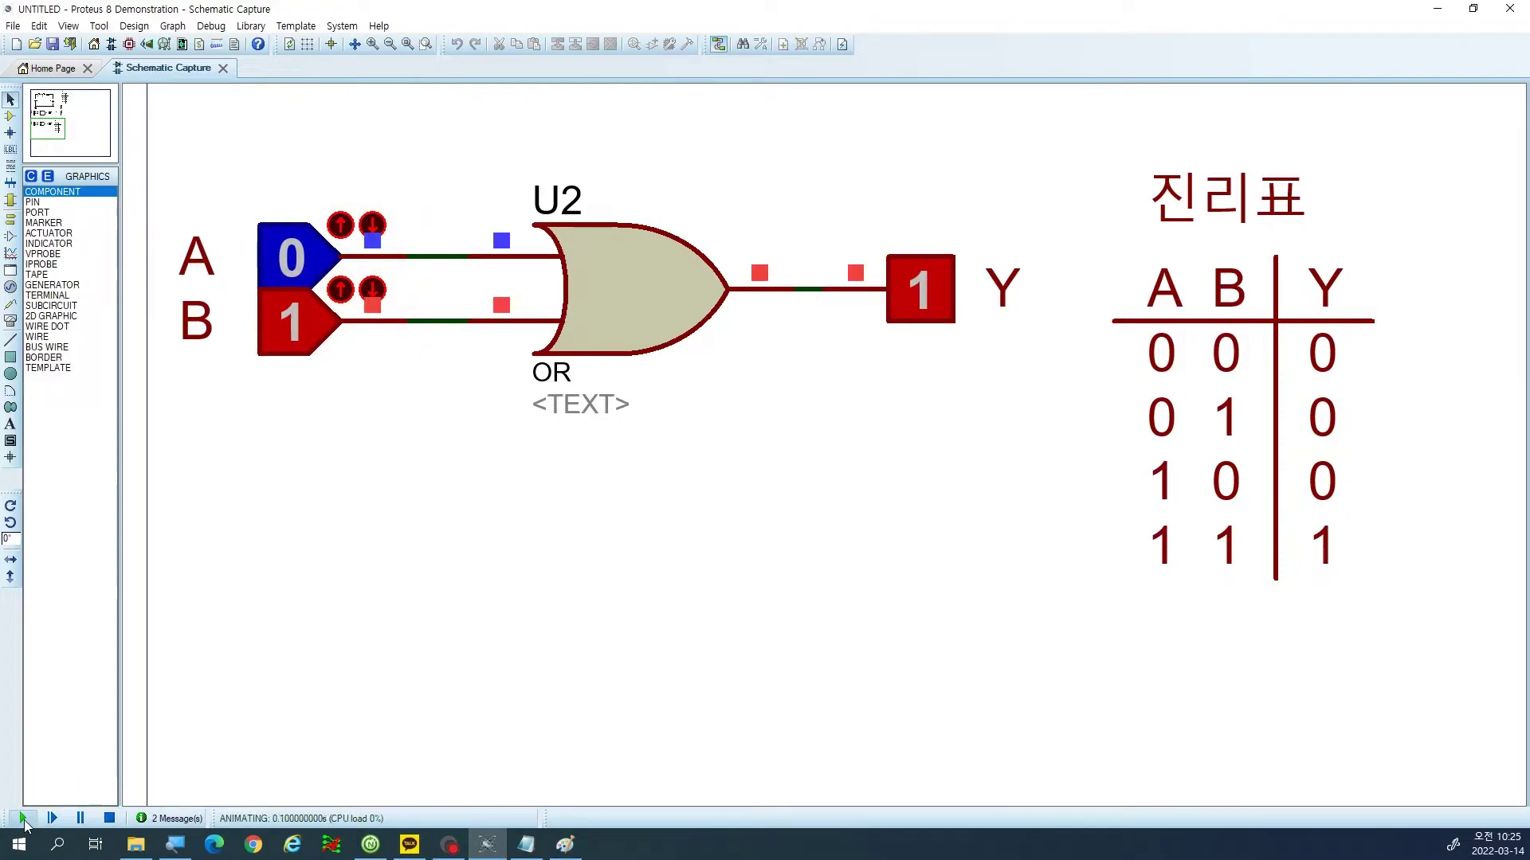
pyautogui.click(109, 818)
pyautogui.doubleClick(1336, 426)
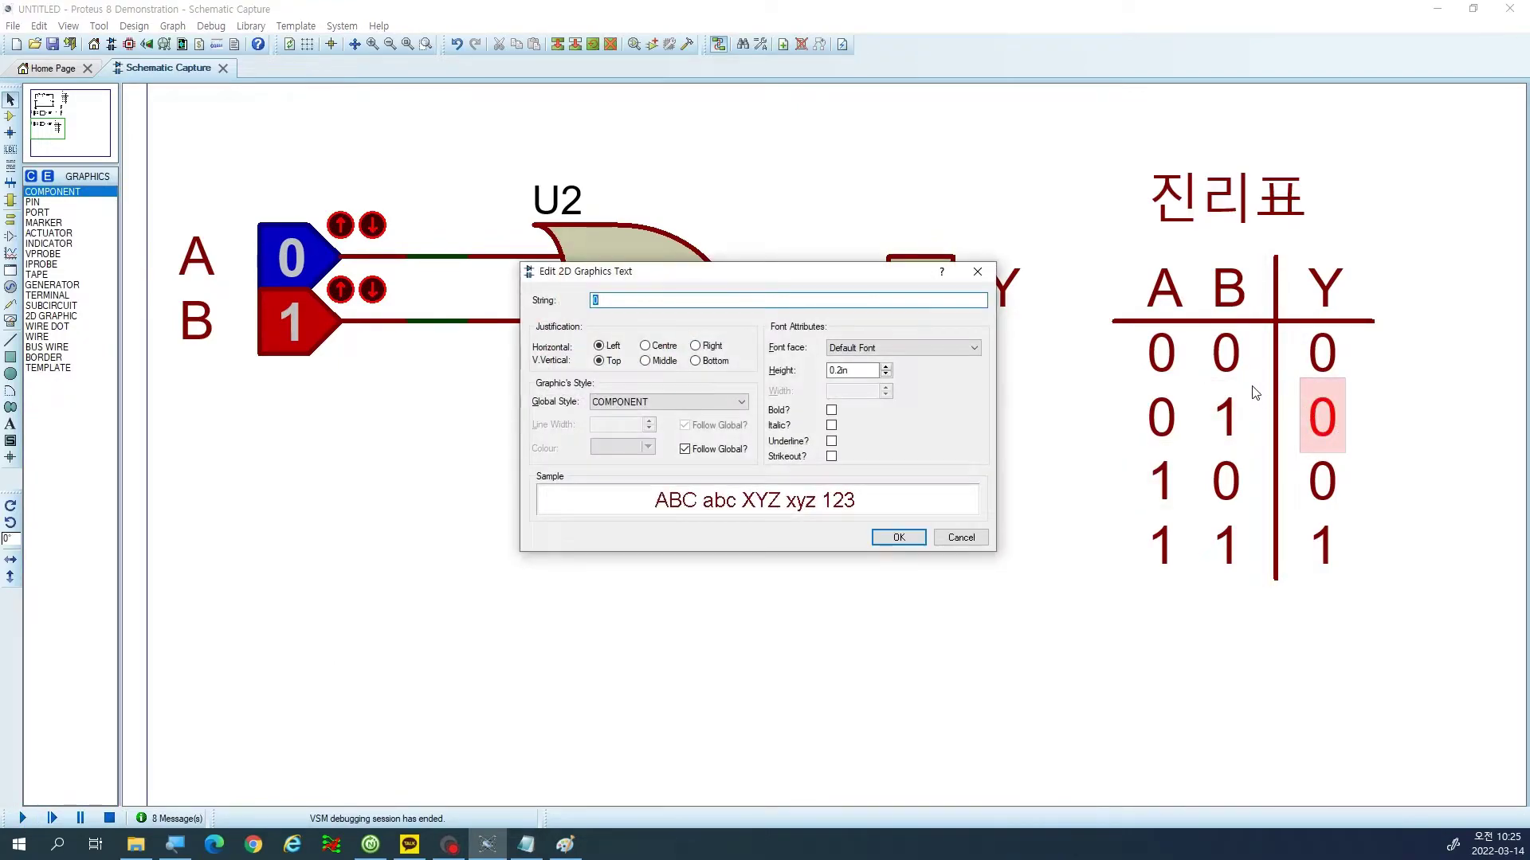
pyautogui.click(899, 537)
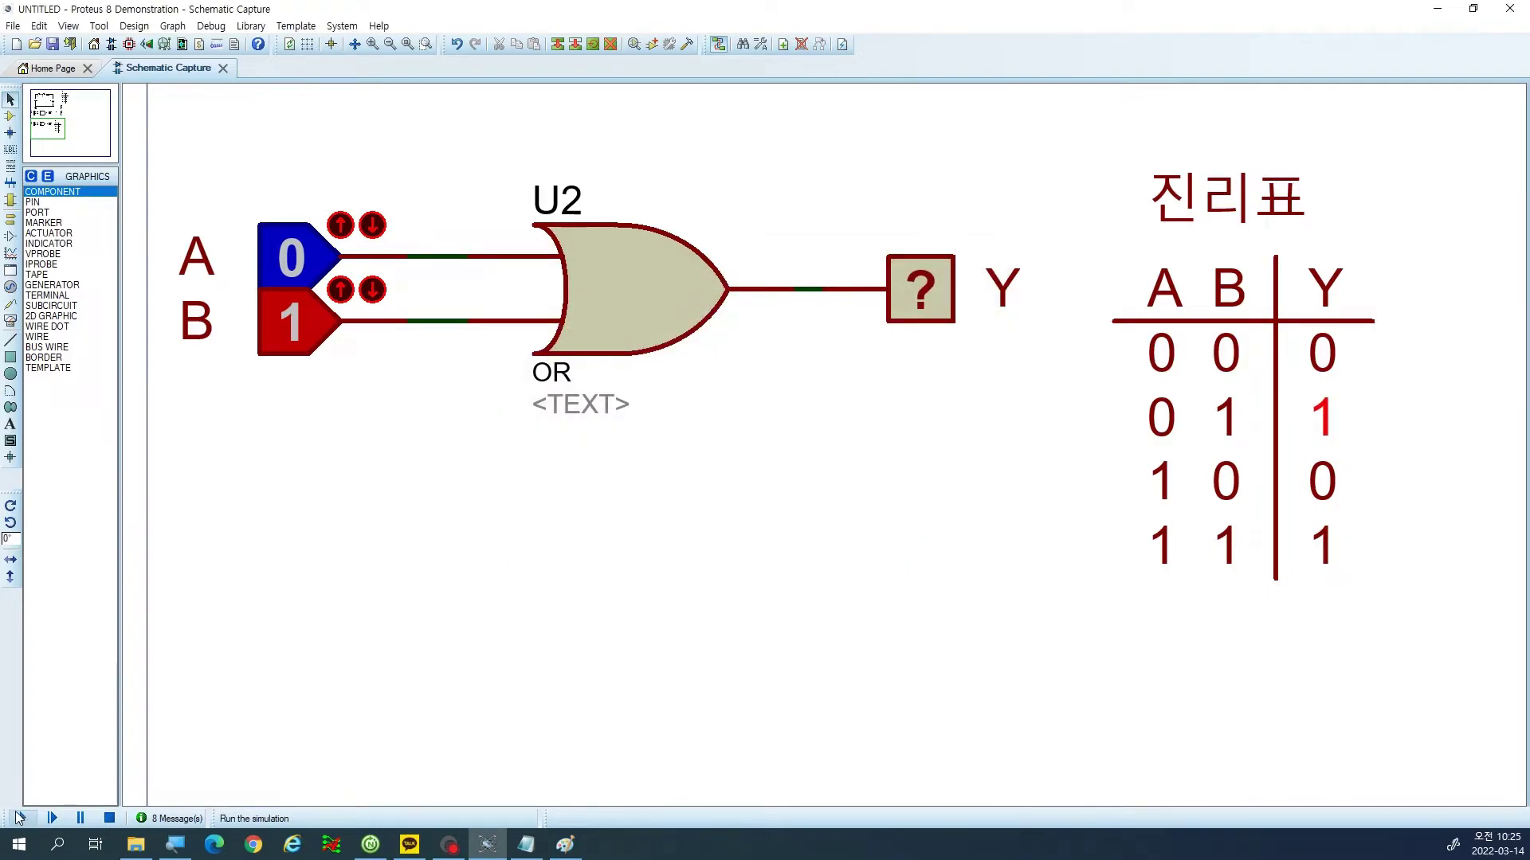
# Simulate the OR gate with A at 1 and B at 0, and open that row's Y value in the truth table for editing.
pyautogui.click(301, 269)
pyautogui.click(293, 322)
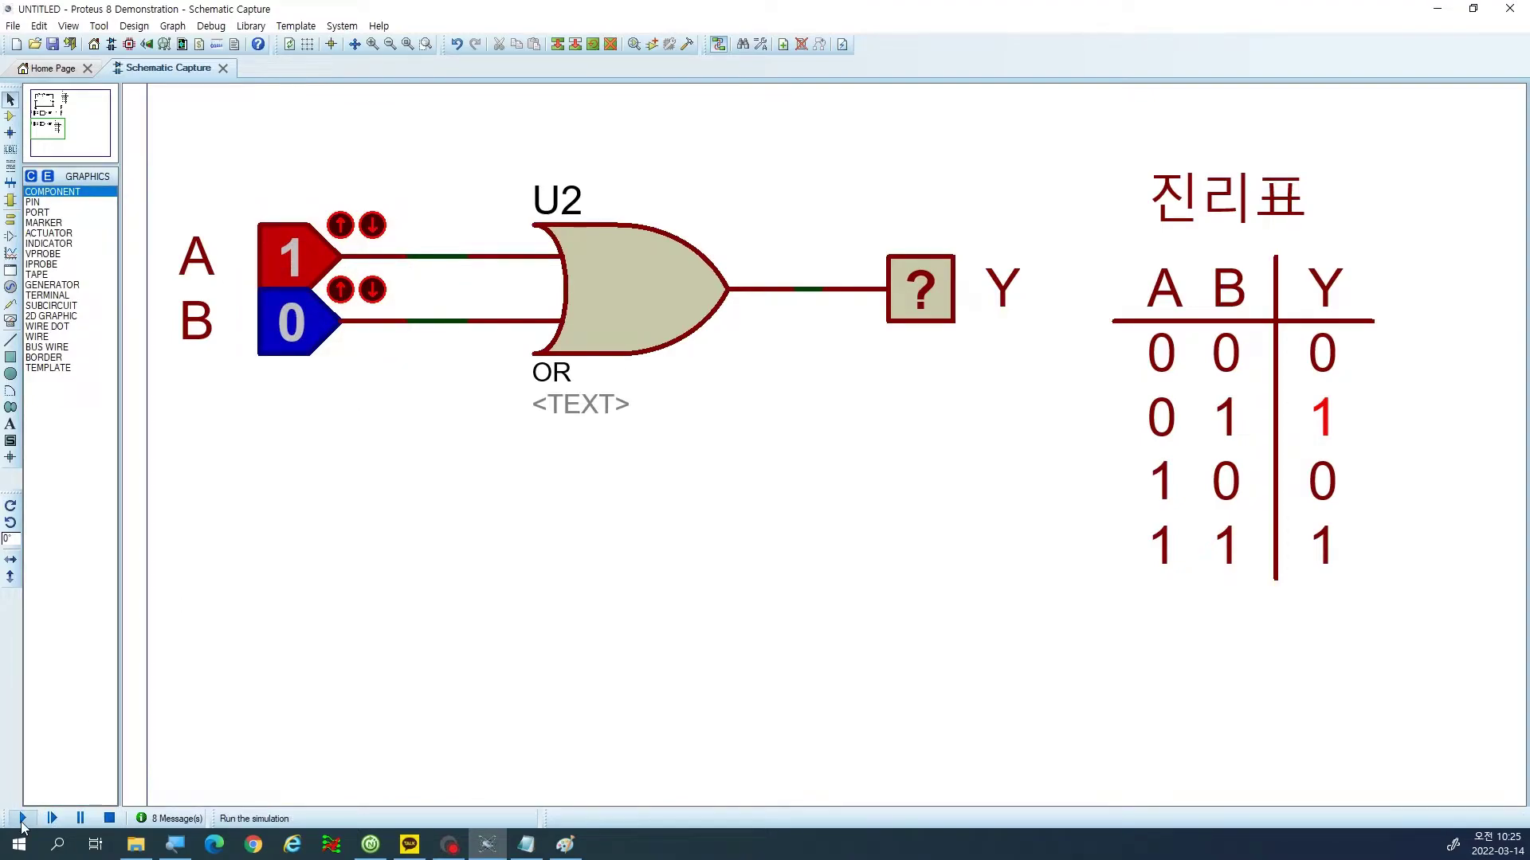
pyautogui.click(22, 820)
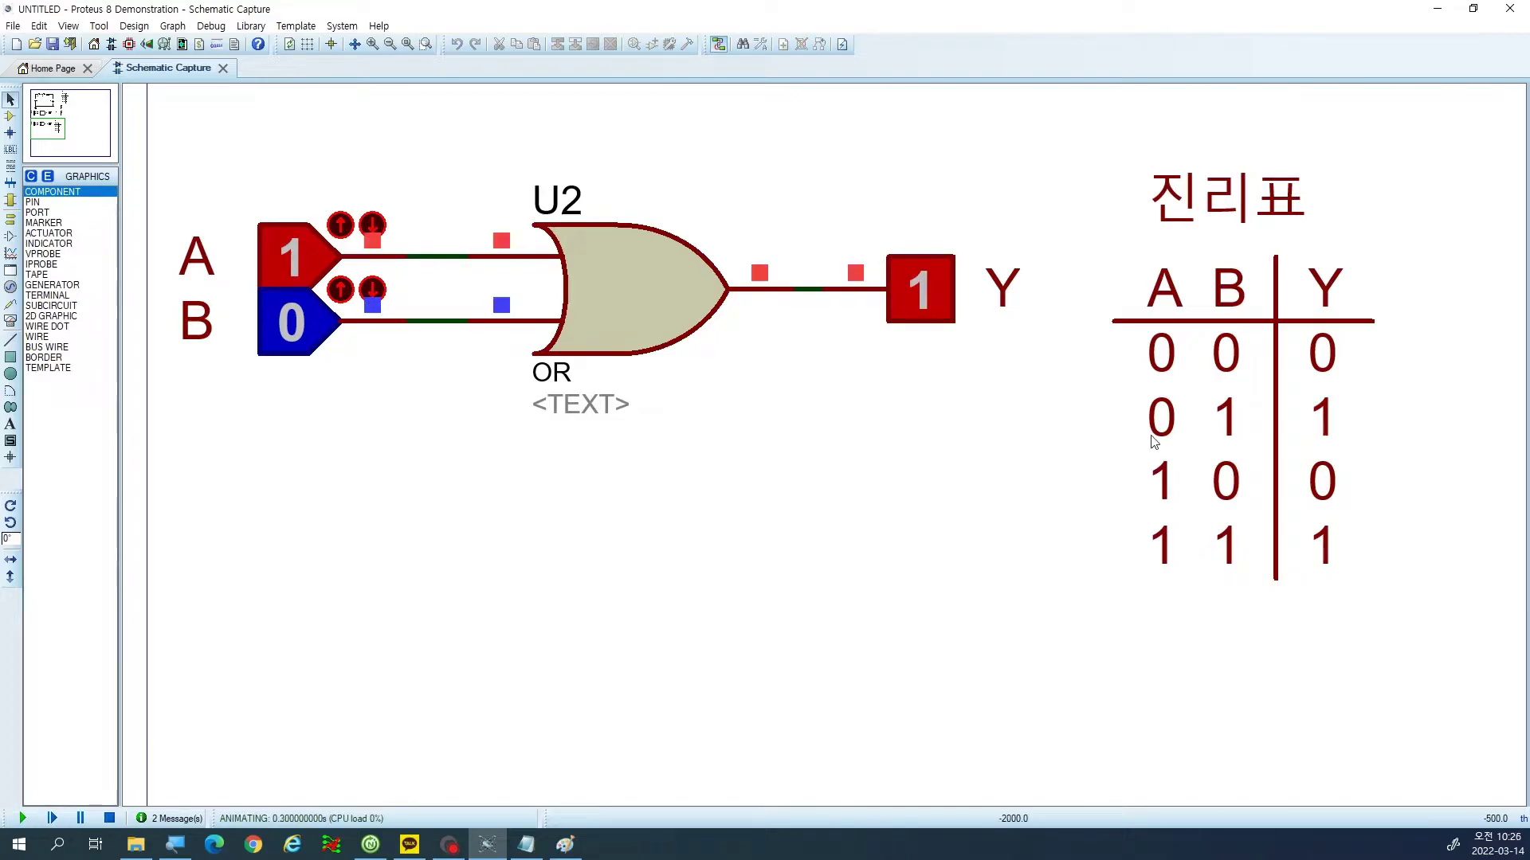
pyautogui.click(110, 818)
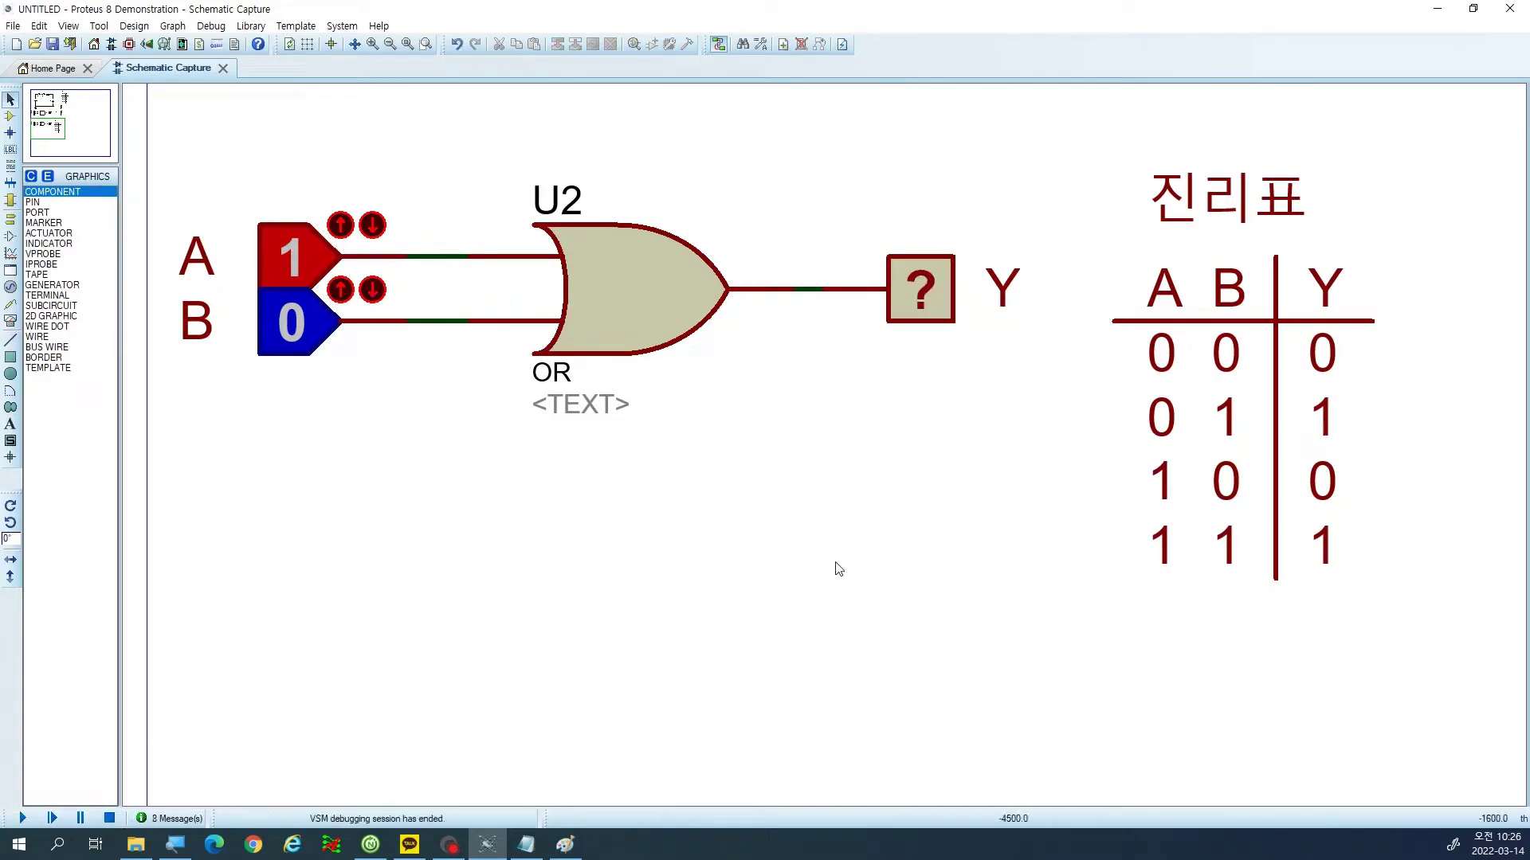
pyautogui.doubleClick(1326, 483)
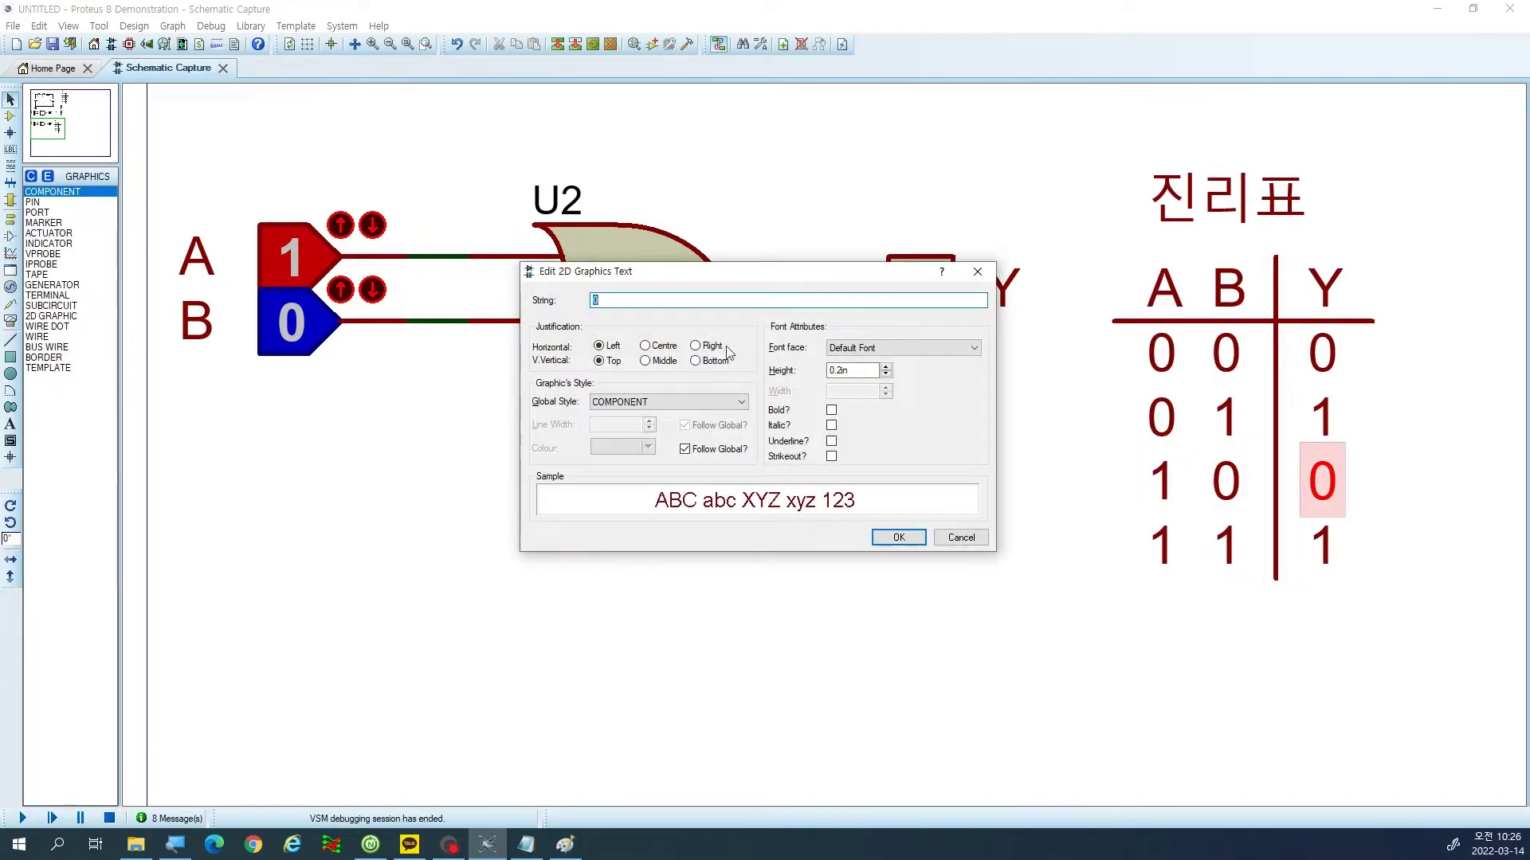
# Set Y to 1 in the truth table's A=1, B=0 row, and simulate the OR gate with both inputs at 1.
pyautogui.click(909, 537)
pyautogui.click(310, 291)
pyautogui.click(311, 291)
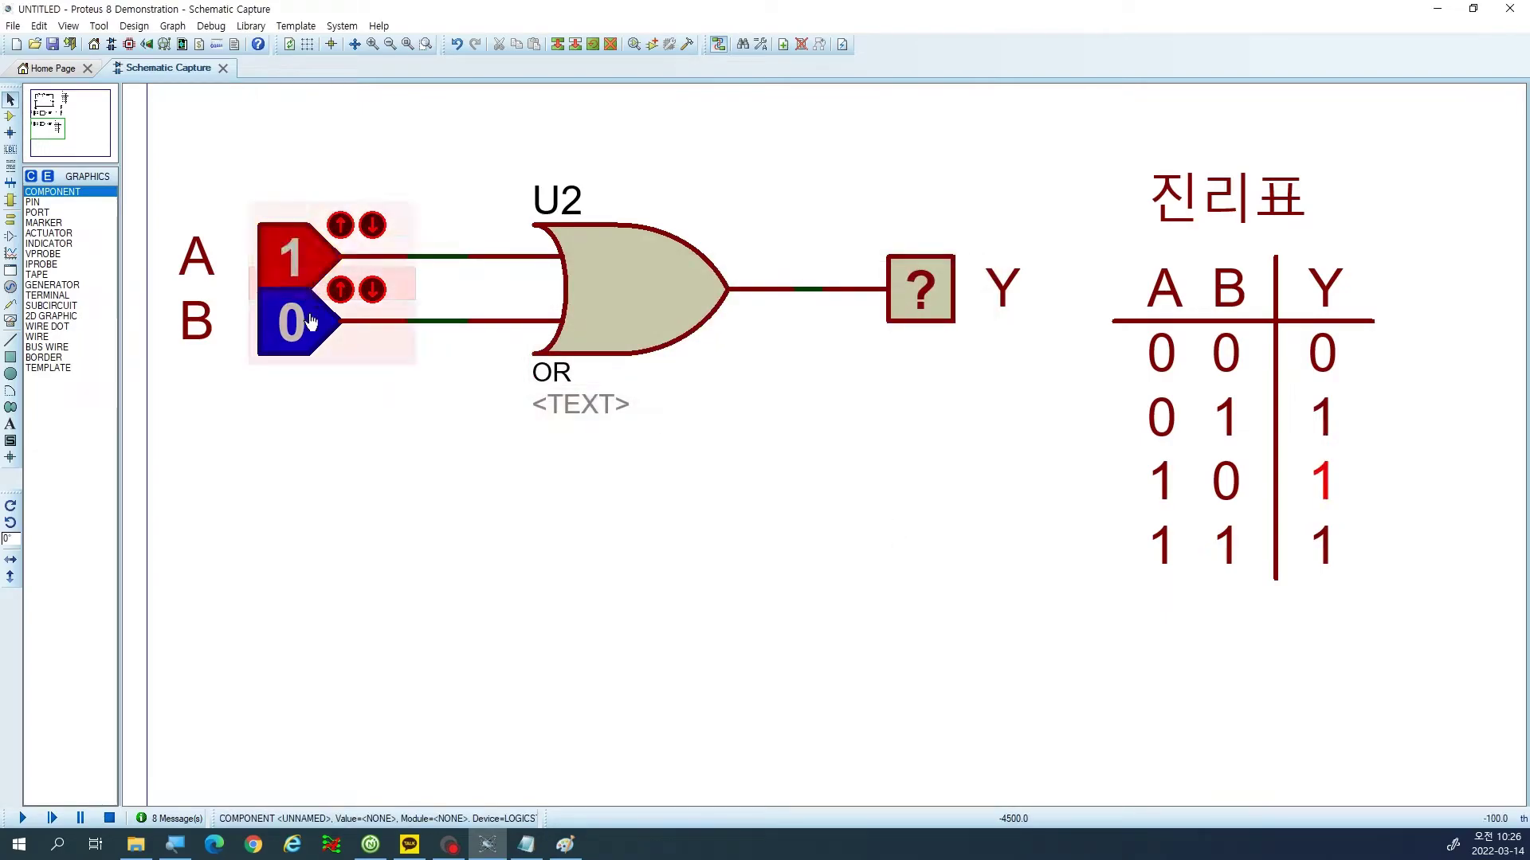
pyautogui.click(303, 323)
pyautogui.click(30, 814)
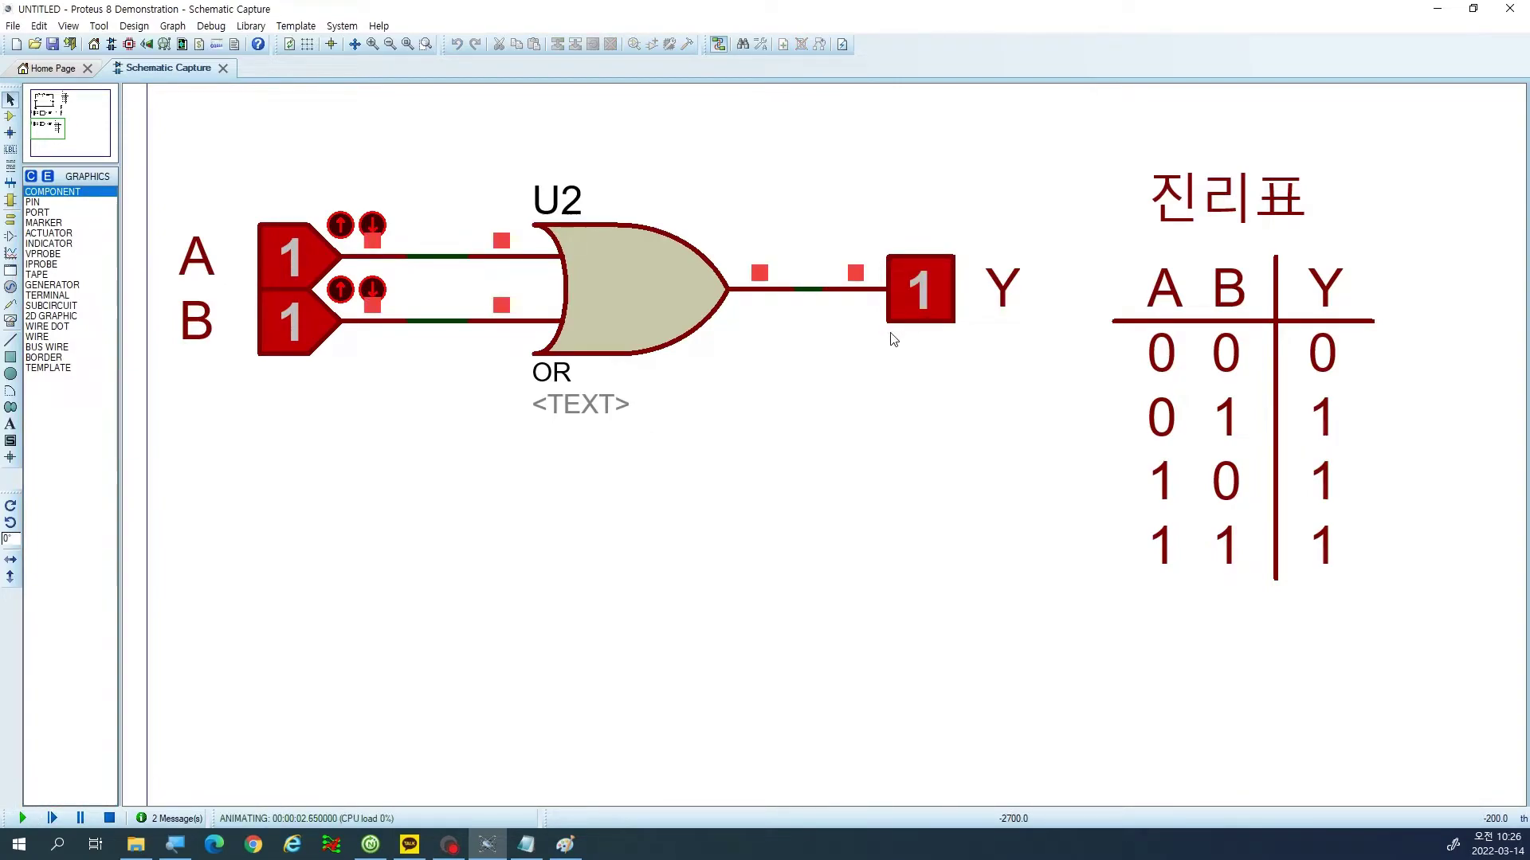
pyautogui.click(109, 818)
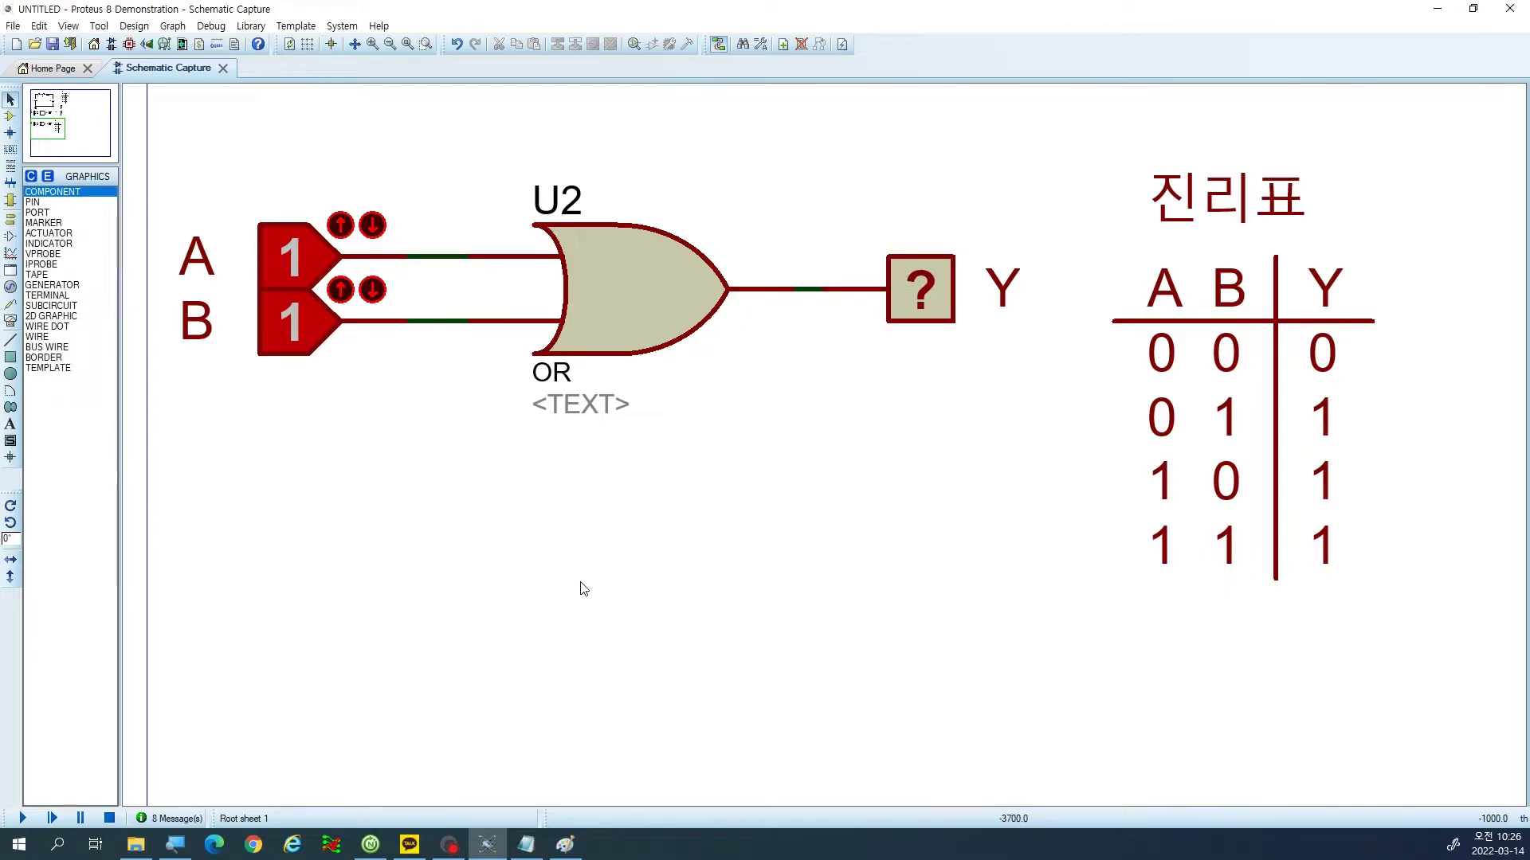
pyautogui.press('F7')
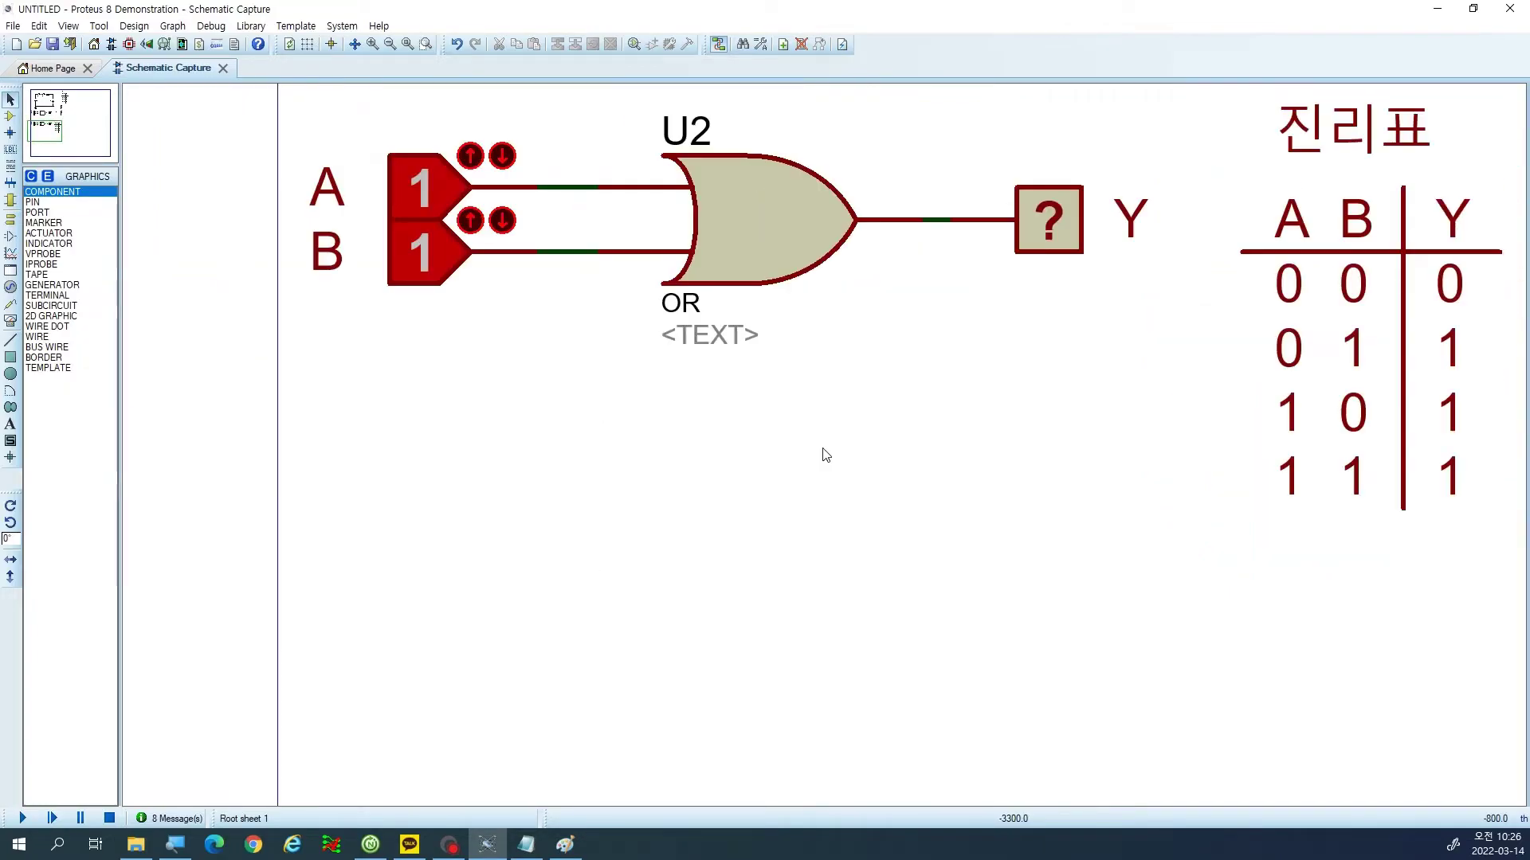
pyautogui.click(45, 112)
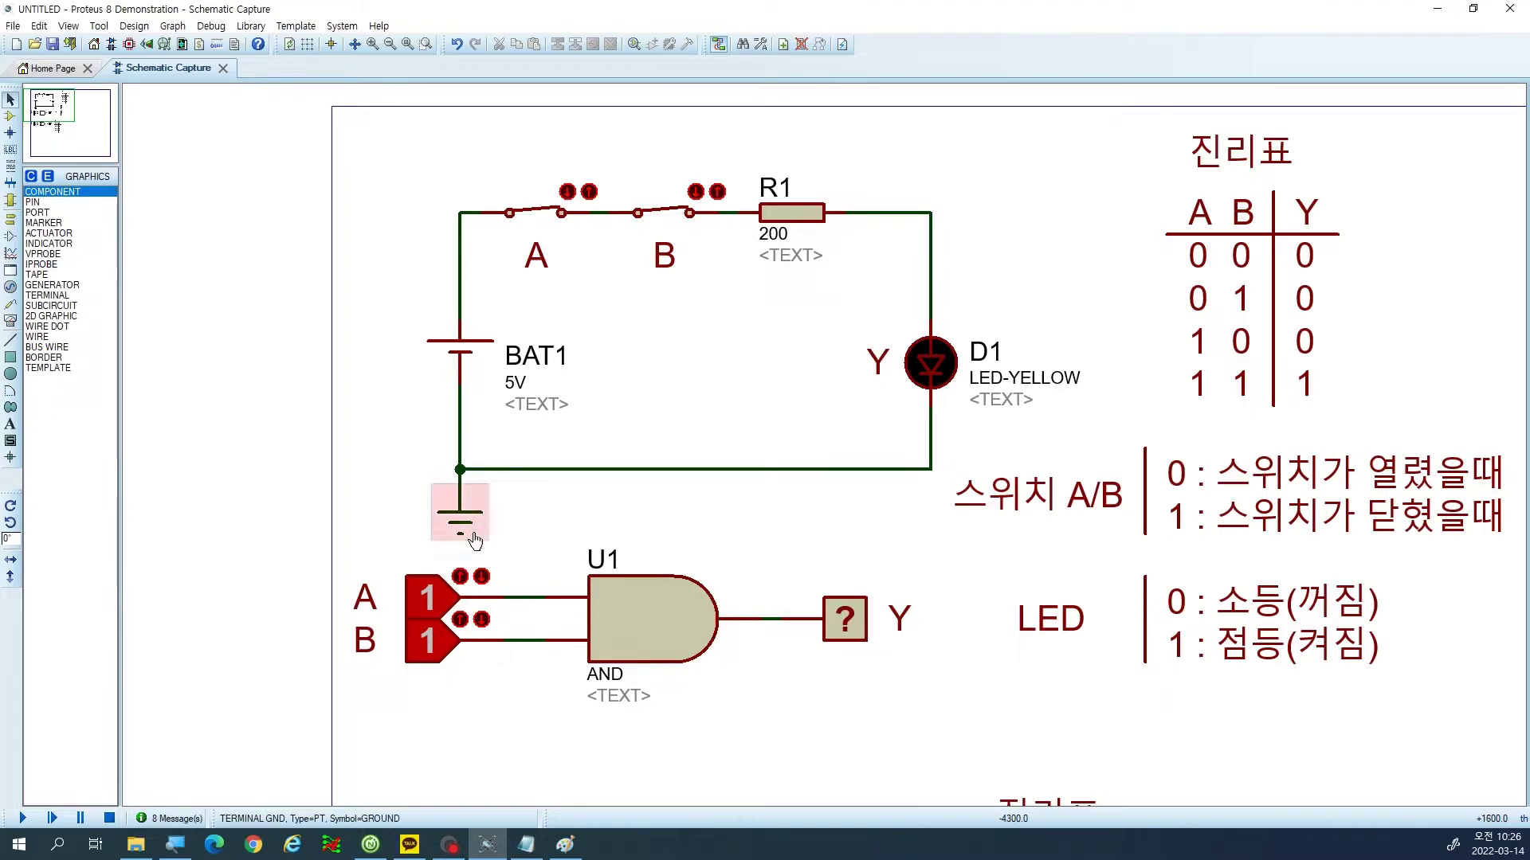
pyautogui.click(46, 121)
pyautogui.moveTo(46, 122); pyautogui.dragTo(53, 133)
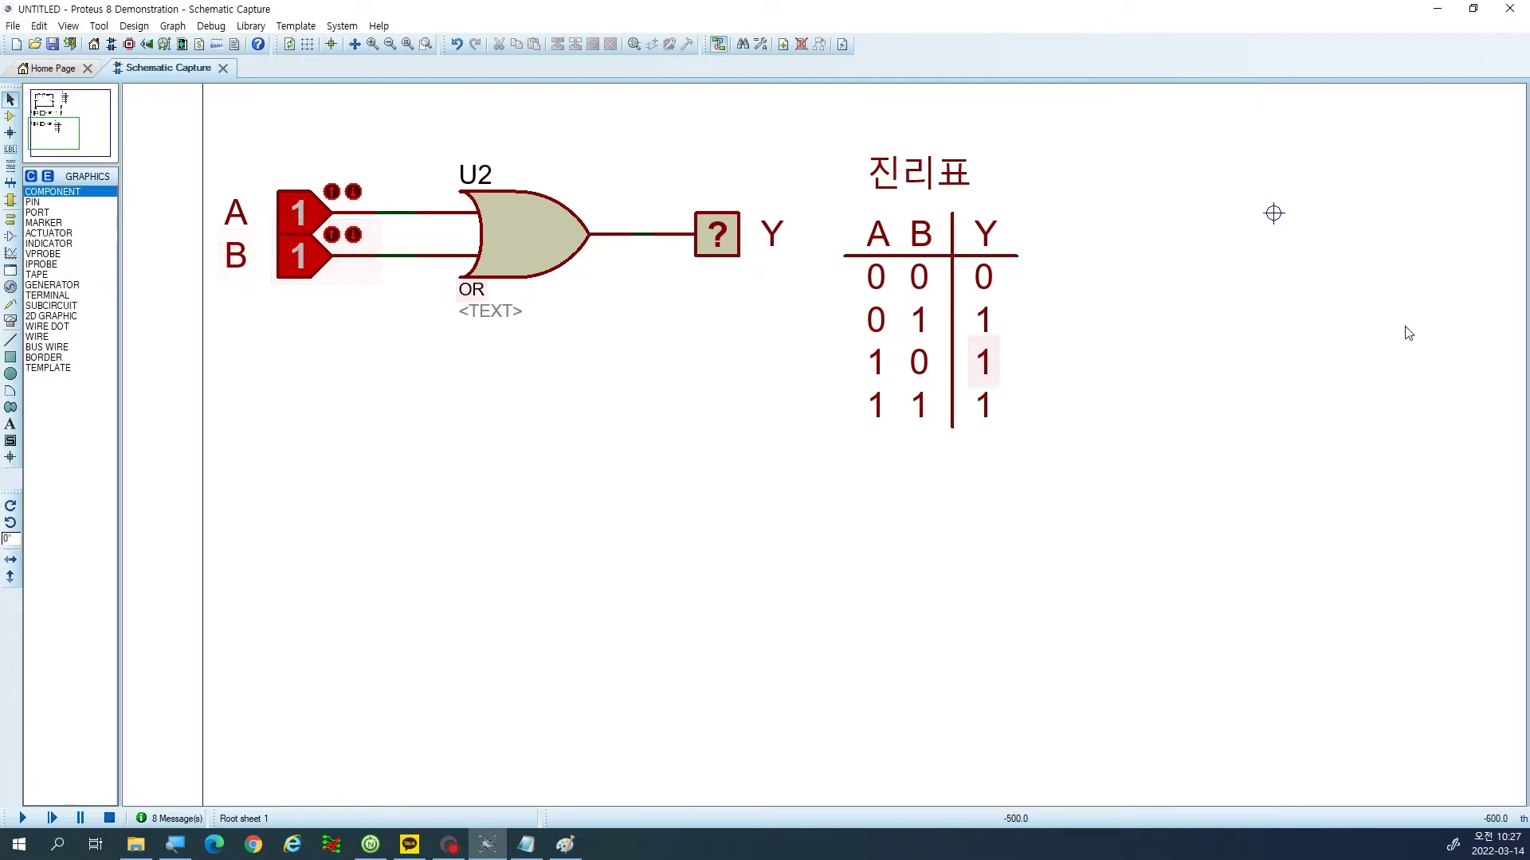
pyautogui.click(1273, 213)
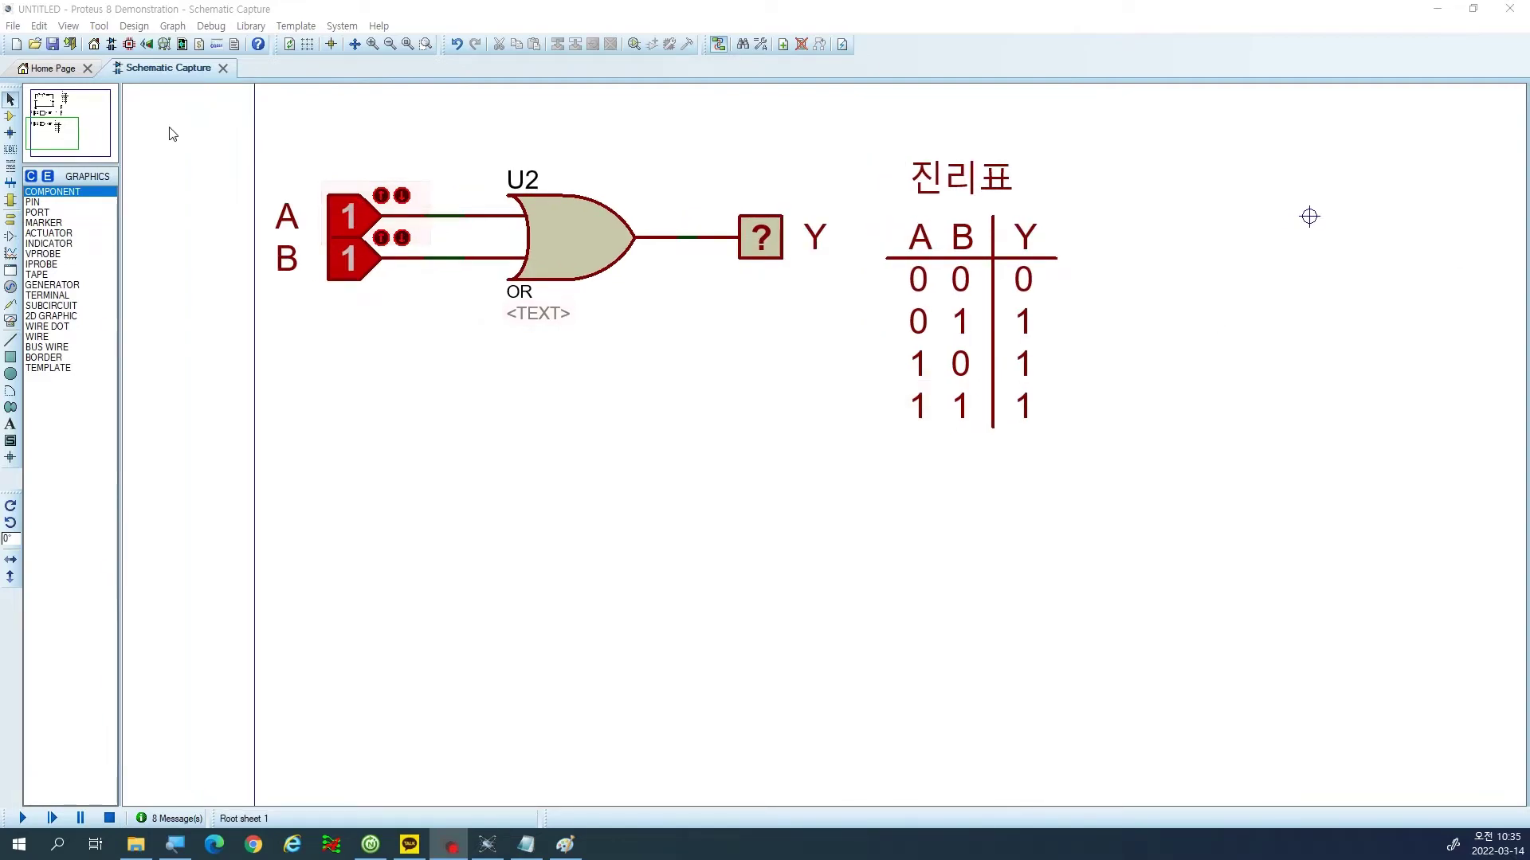
# Place a CELL battery and a LED-YELLOW facing each other below the OR gate circuit.
pyautogui.click(63, 131)
pyautogui.moveTo(57, 126); pyautogui.dragTo(58, 141)
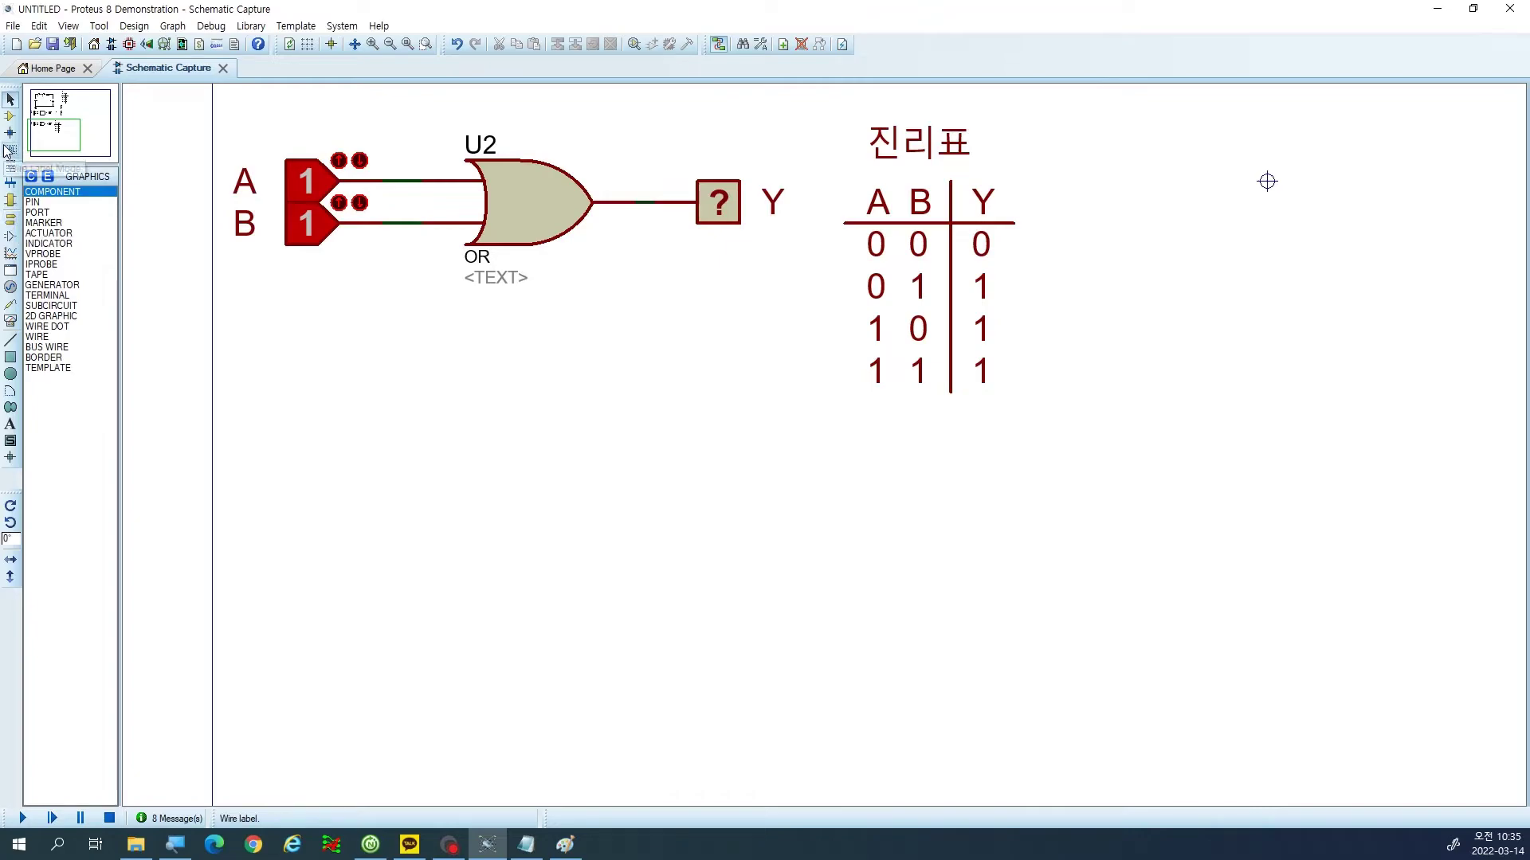
pyautogui.click(10, 115)
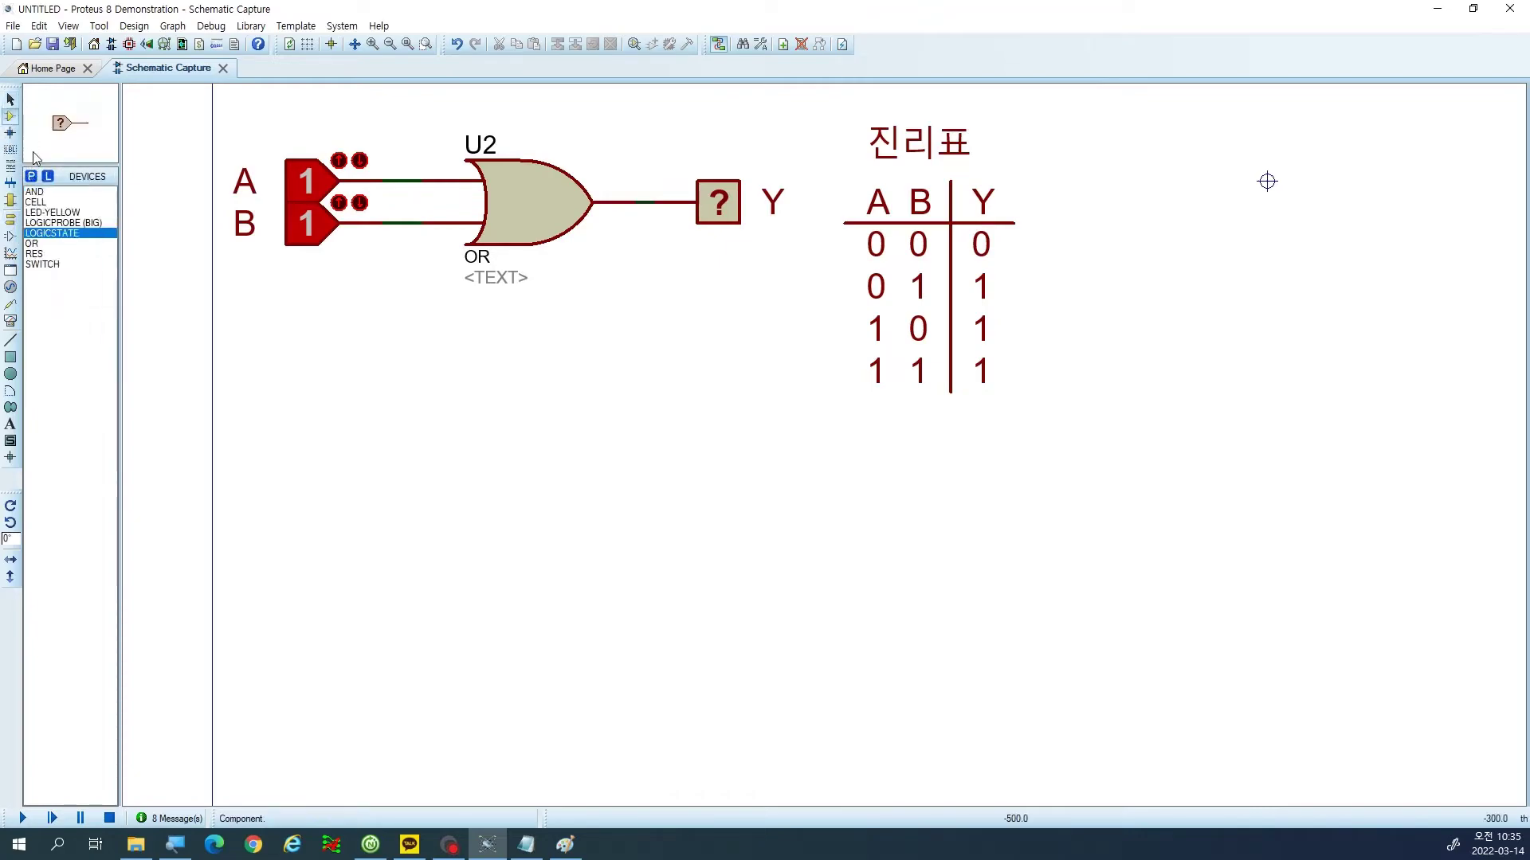
pyautogui.click(44, 203)
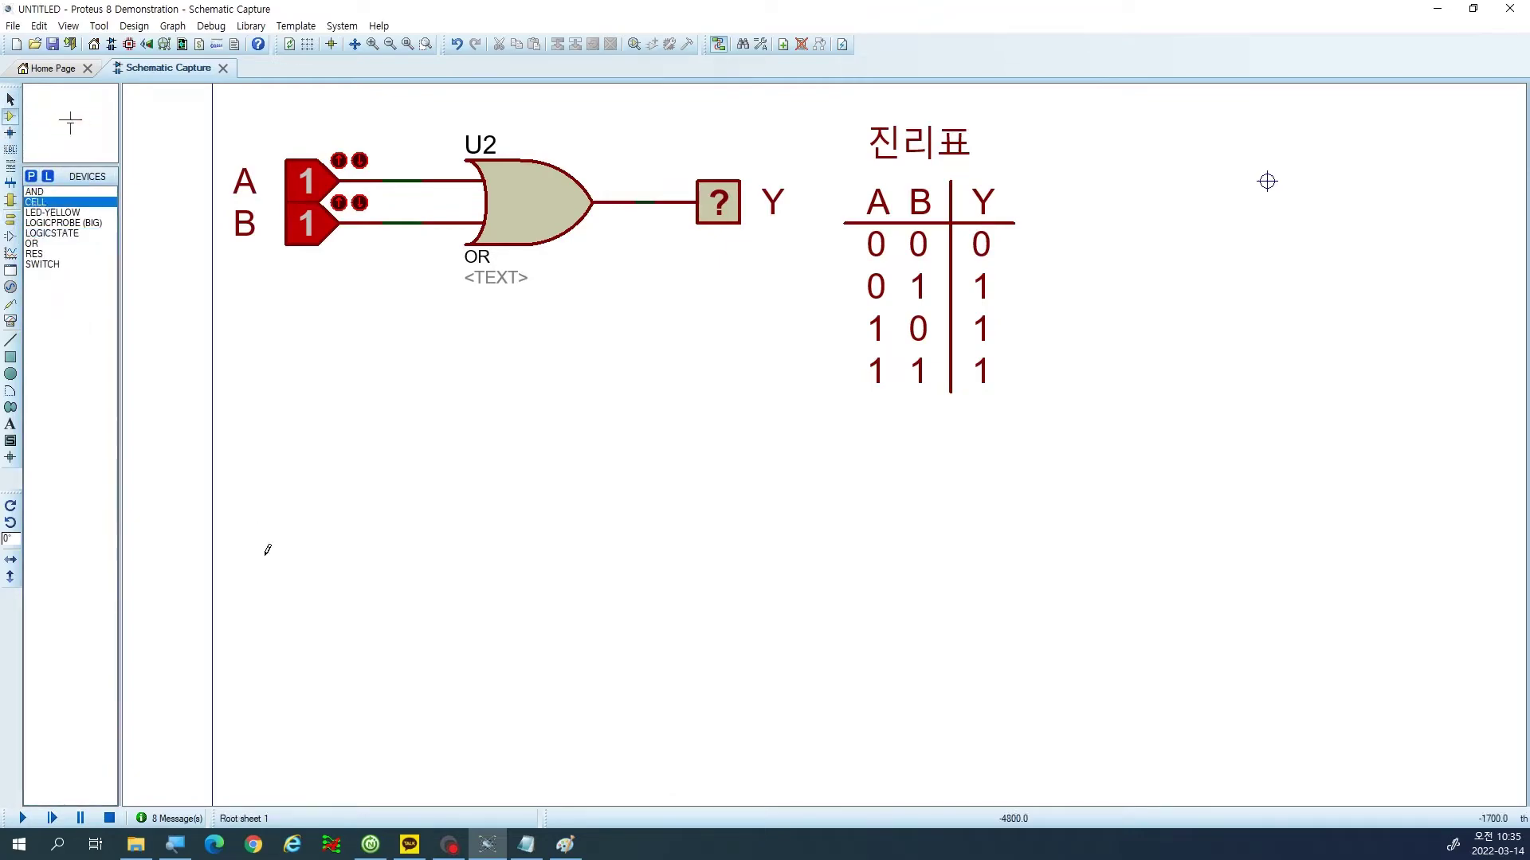
pyautogui.click(317, 590)
pyautogui.click(52, 212)
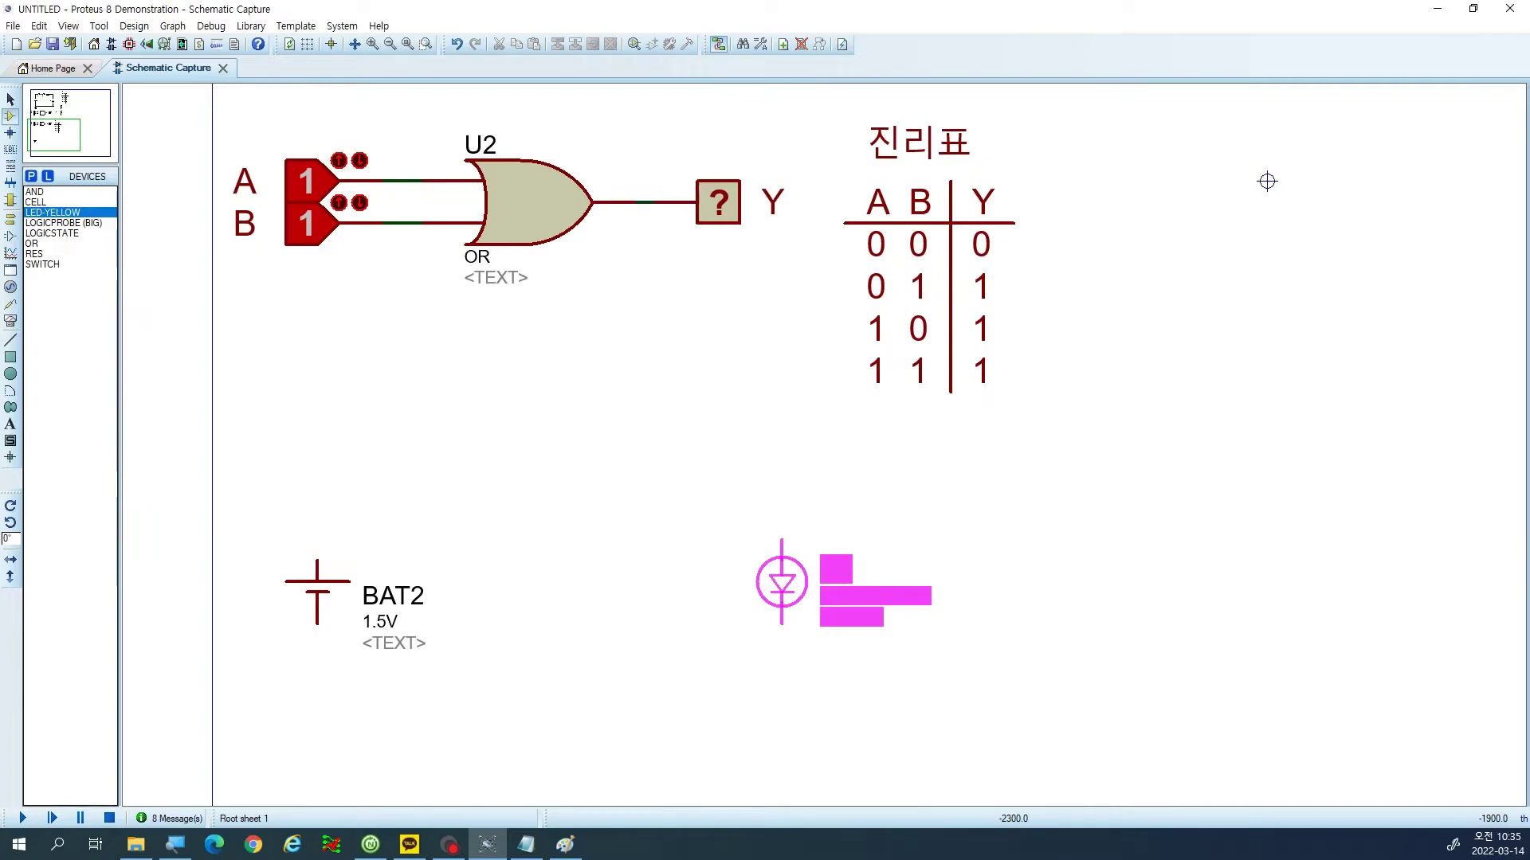
pyautogui.click(779, 582)
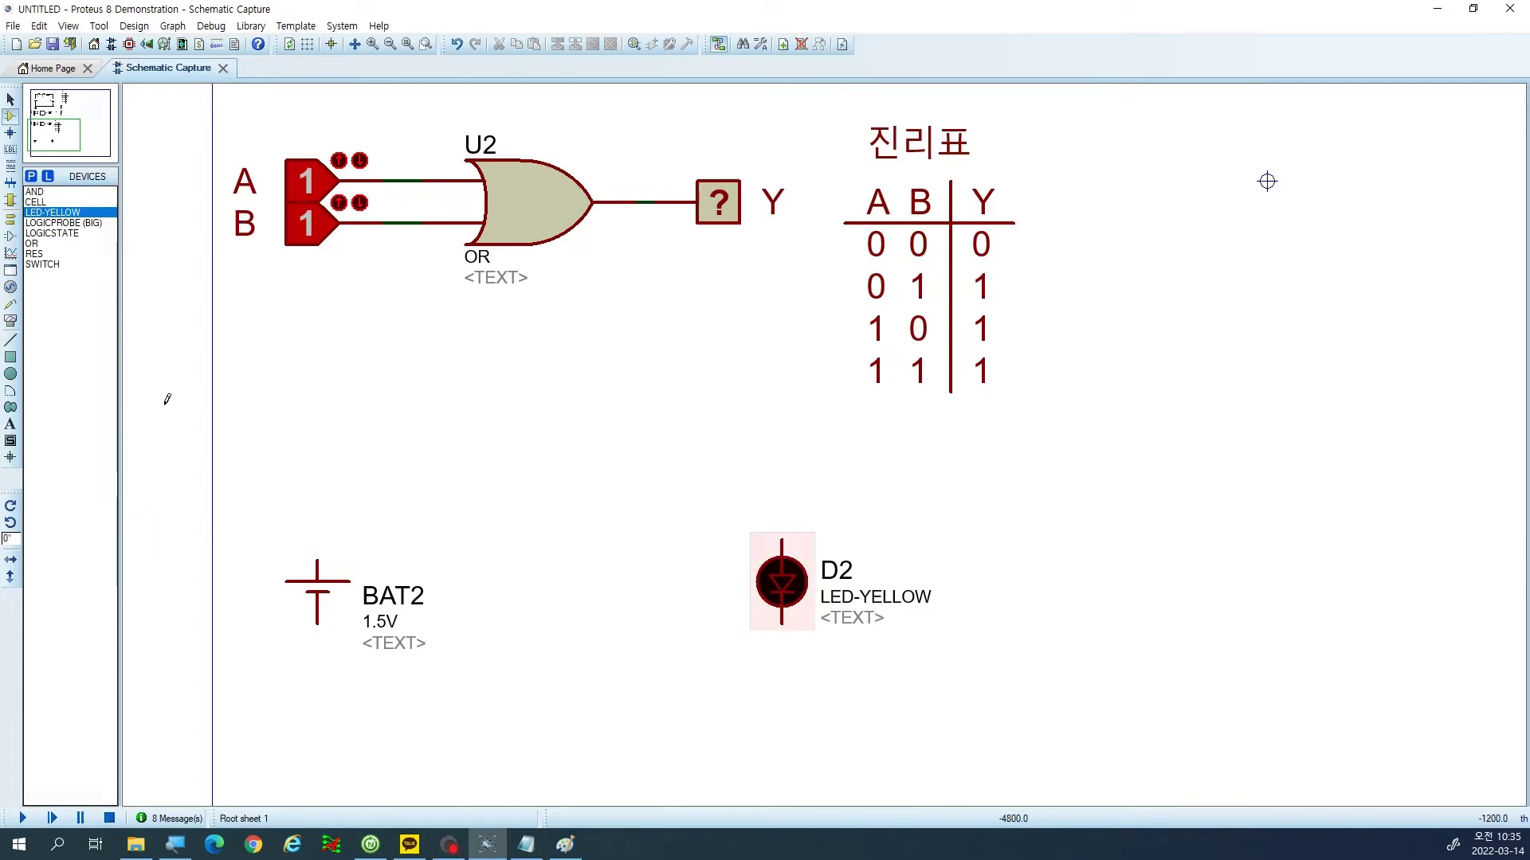
# Place two SWITCH parts one above the other between battery and LED, and a RES resistor in line before the upper switch.
pyautogui.click(47, 265)
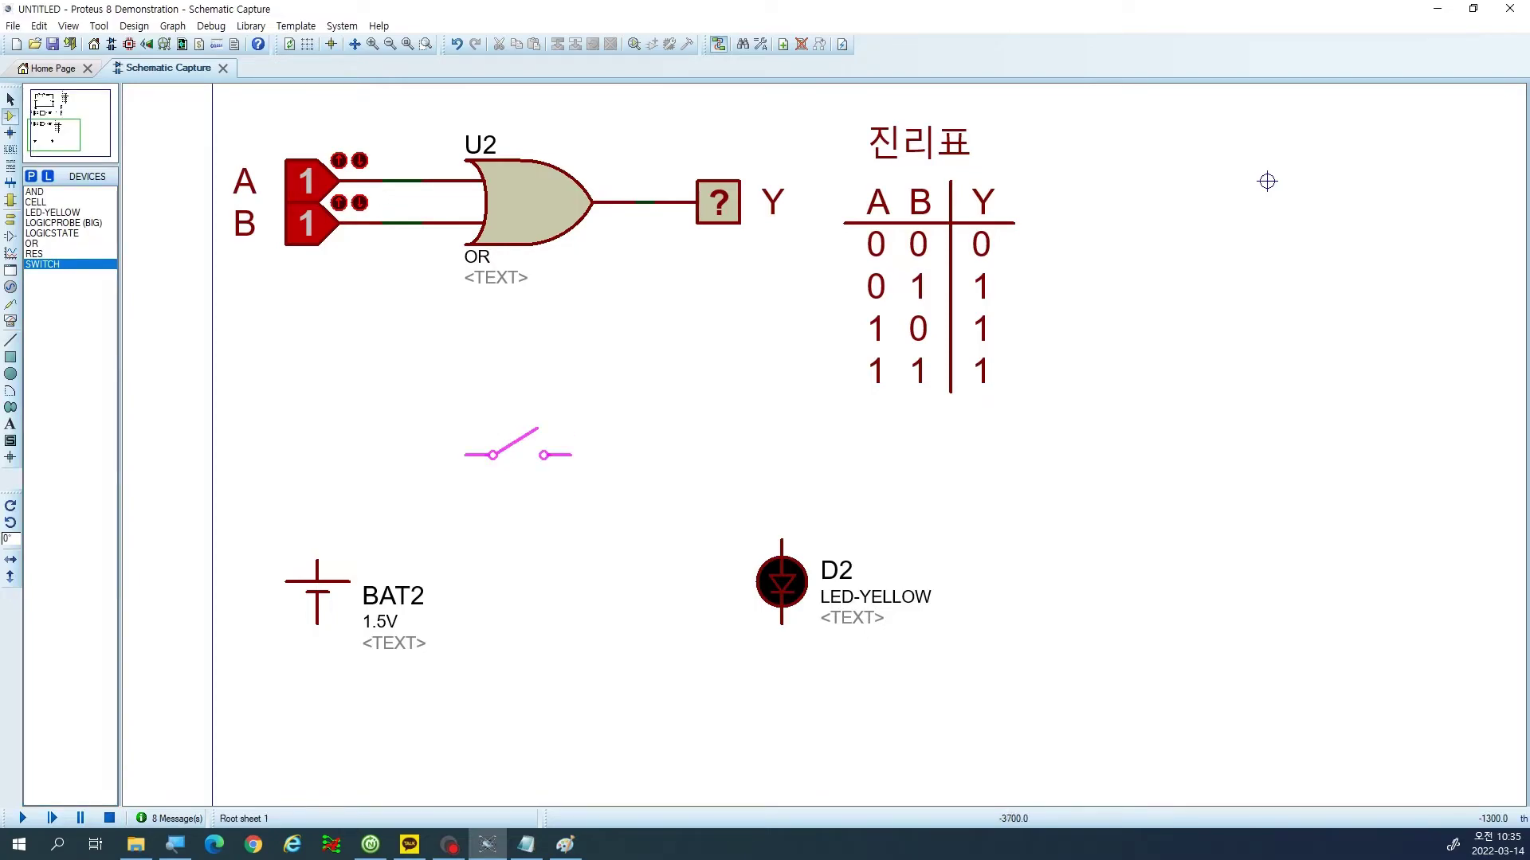
pyautogui.click(592, 468)
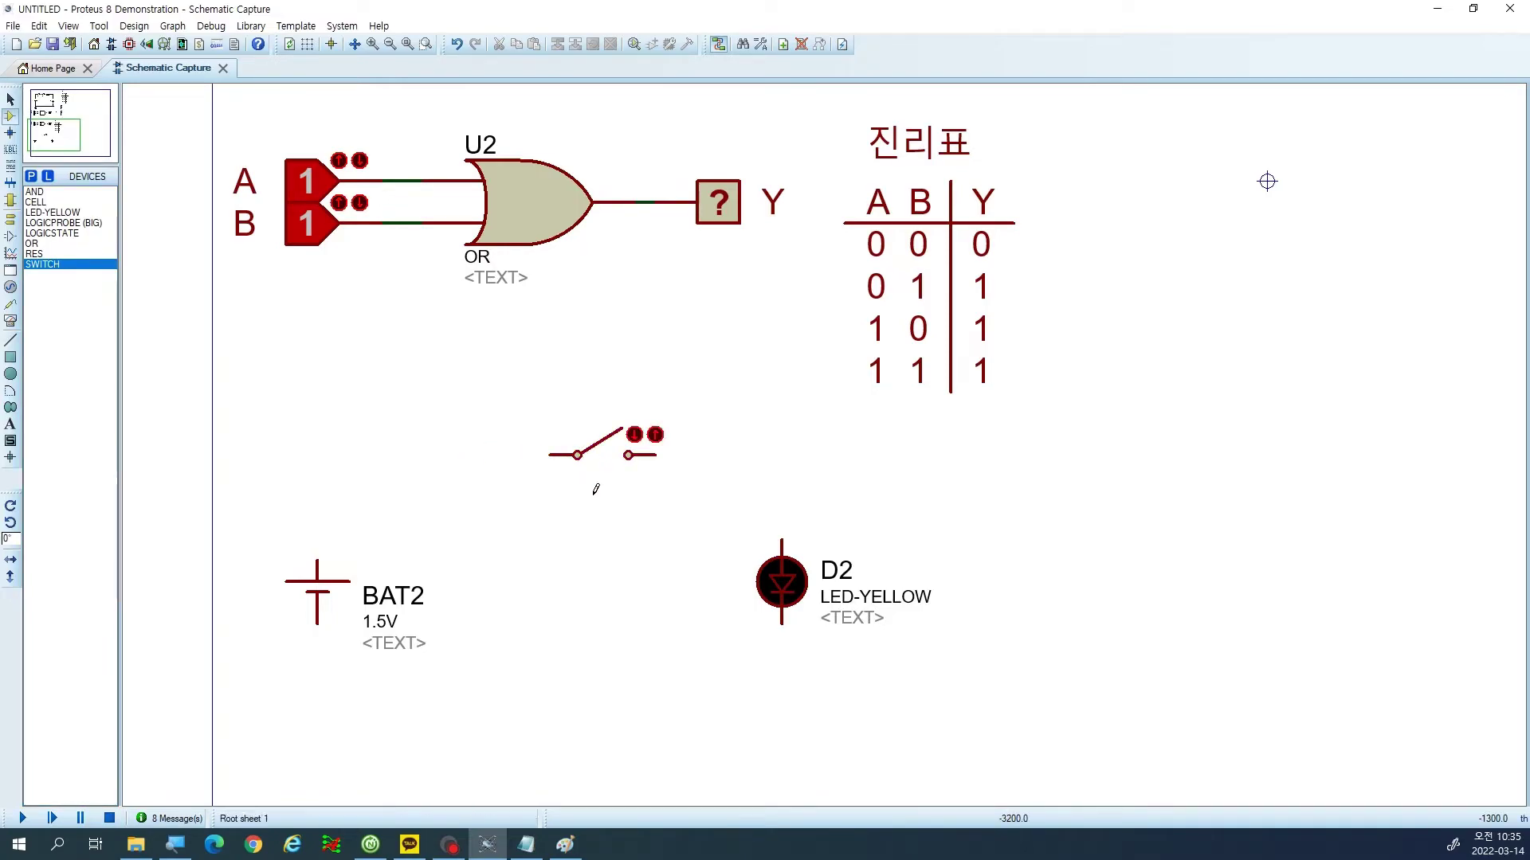
pyautogui.click(592, 552)
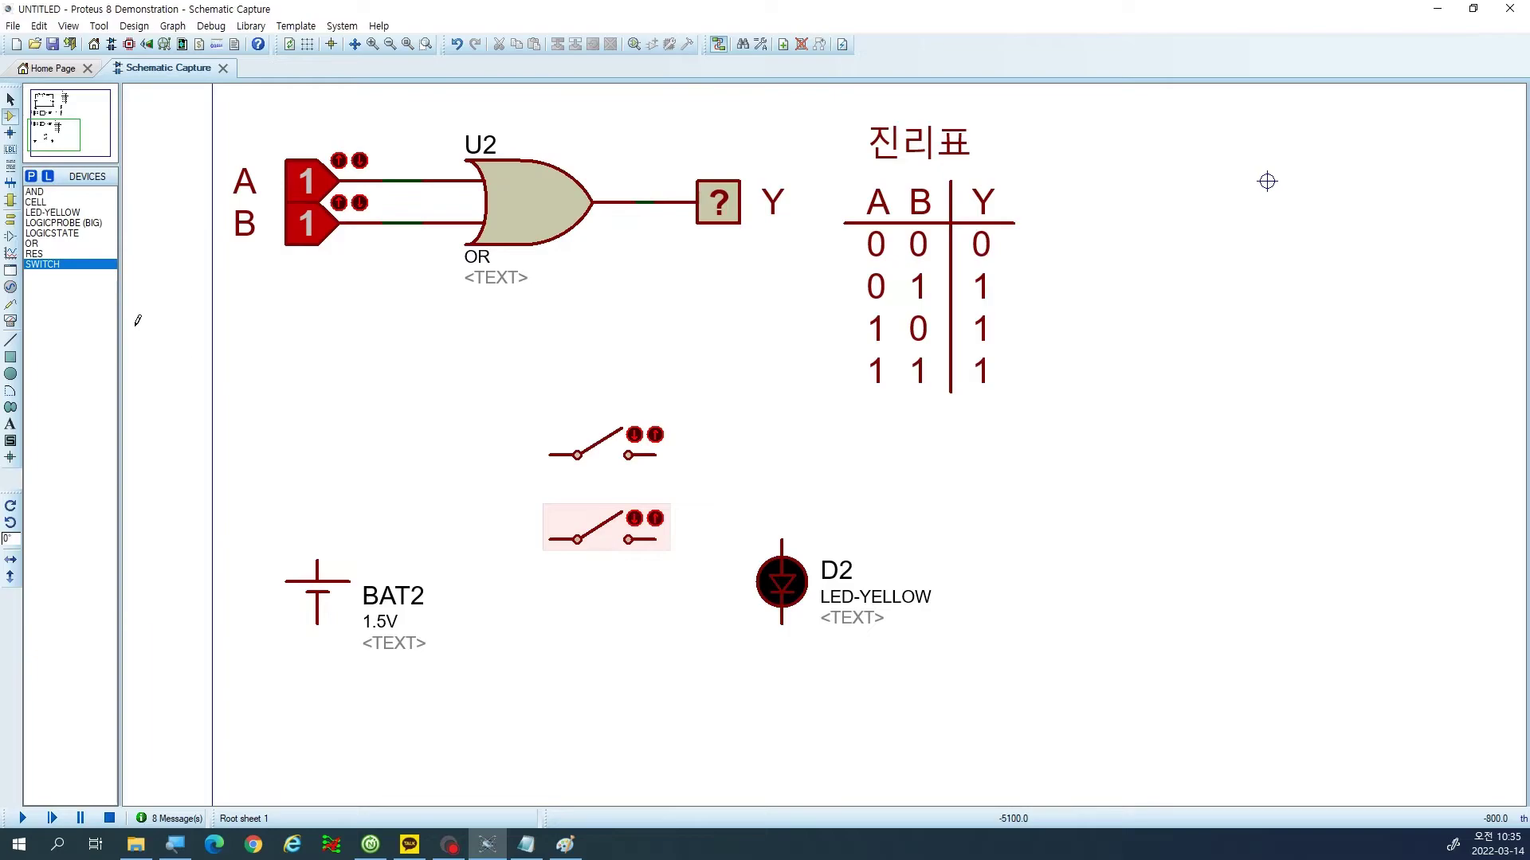
pyautogui.click(54, 244)
pyautogui.click(53, 254)
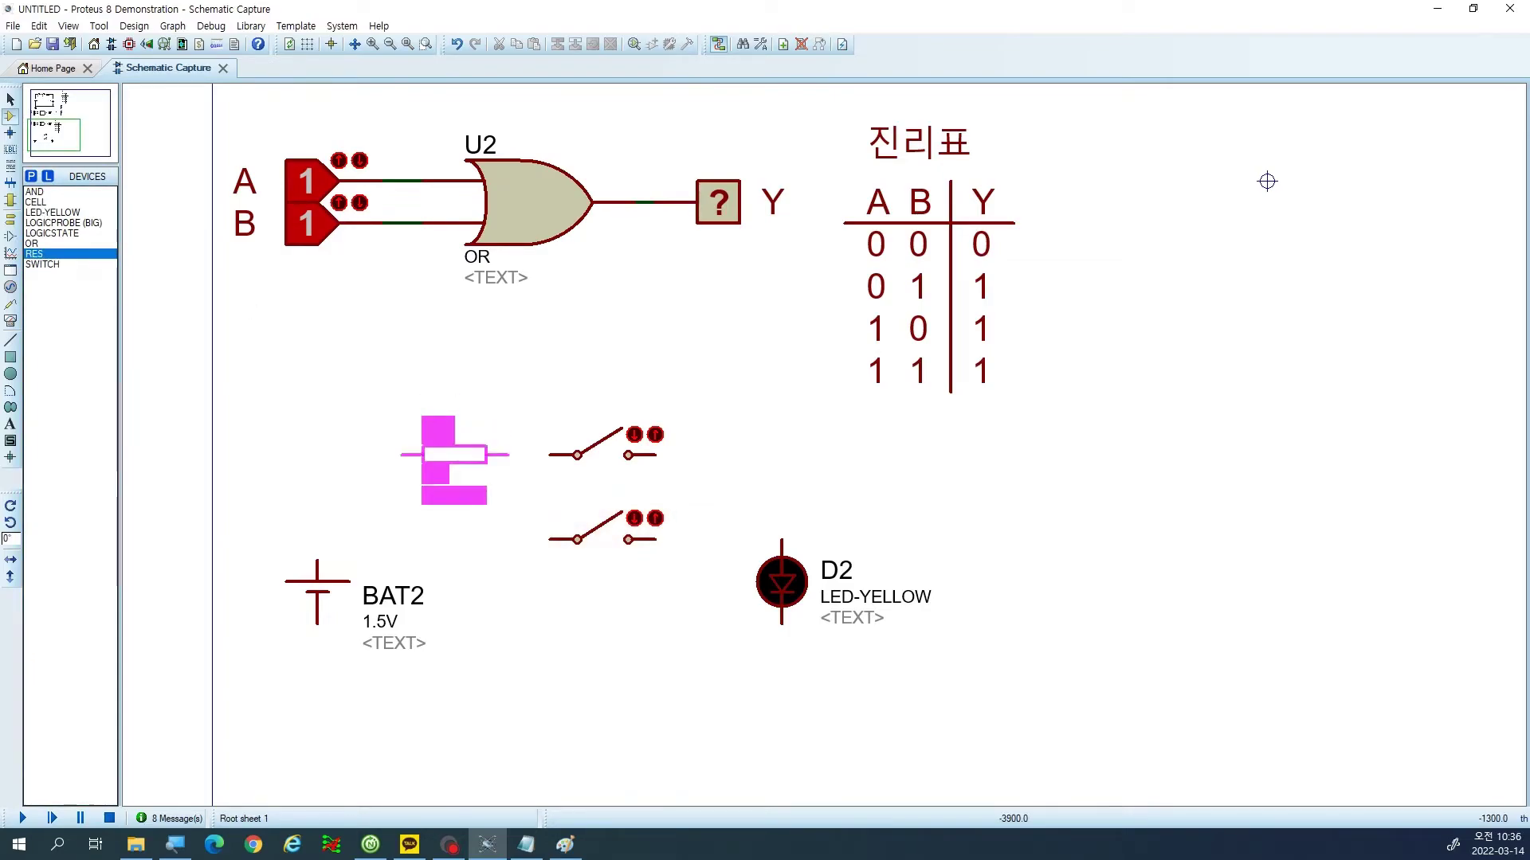
pyautogui.click(454, 455)
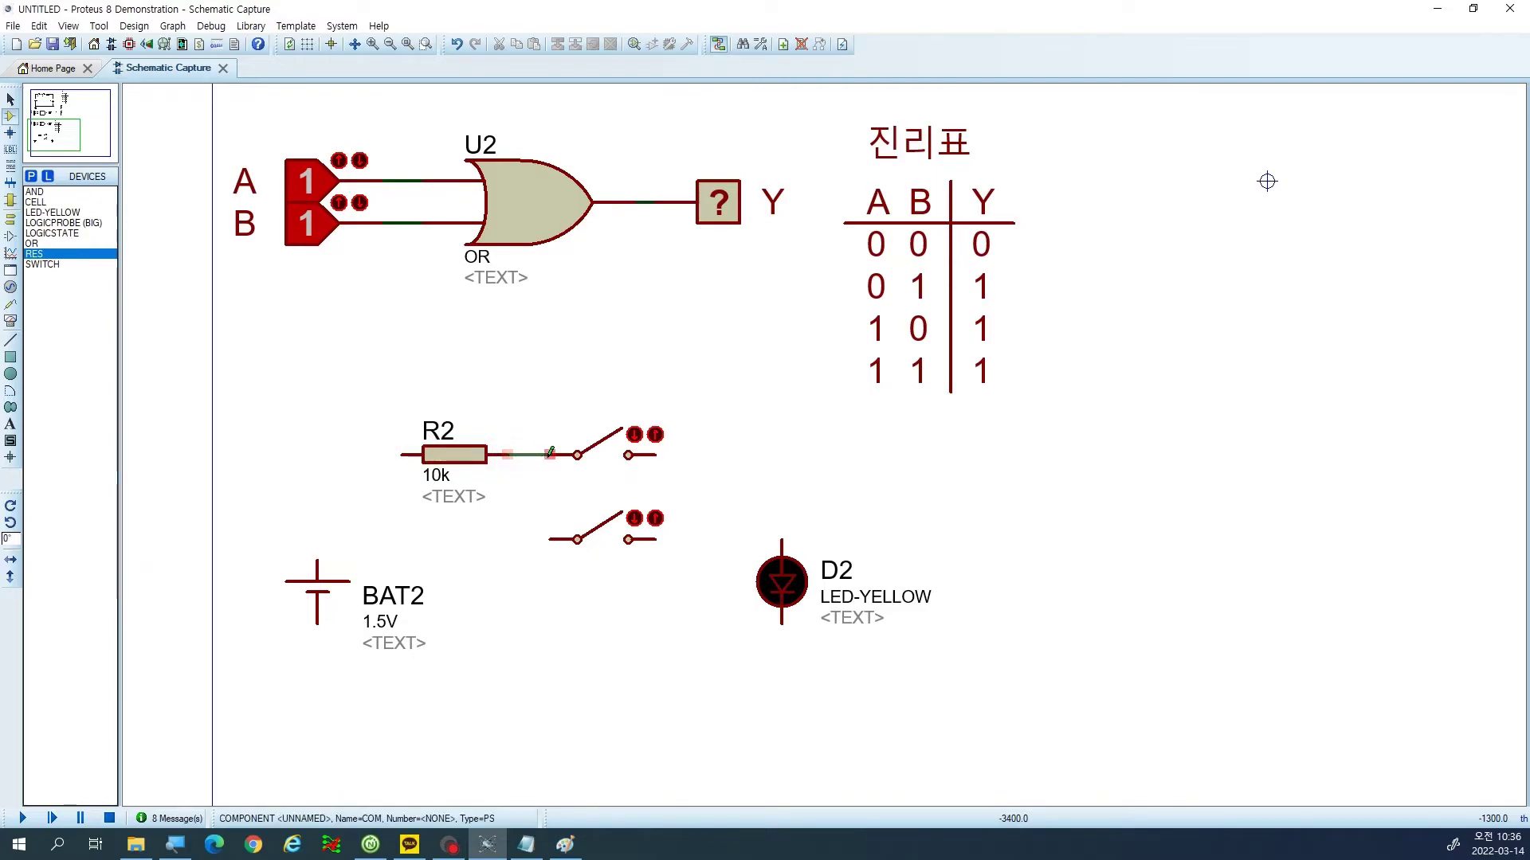
# Wire the two switches in parallel between the resistor and the LED's anode.
pyautogui.click(529, 455)
pyautogui.click(549, 540)
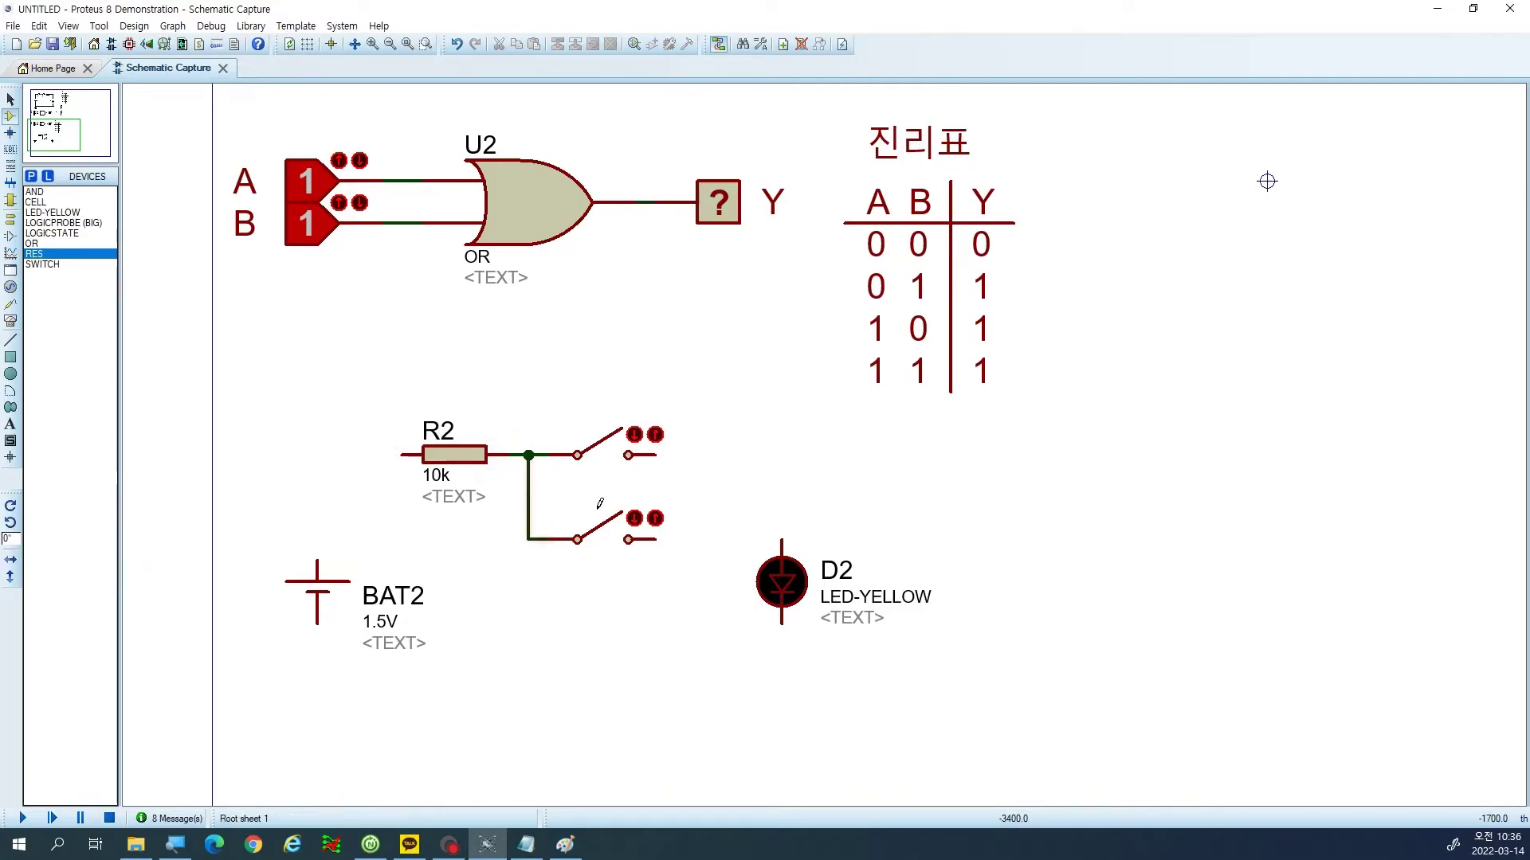
pyautogui.click(655, 455)
pyautogui.click(781, 543)
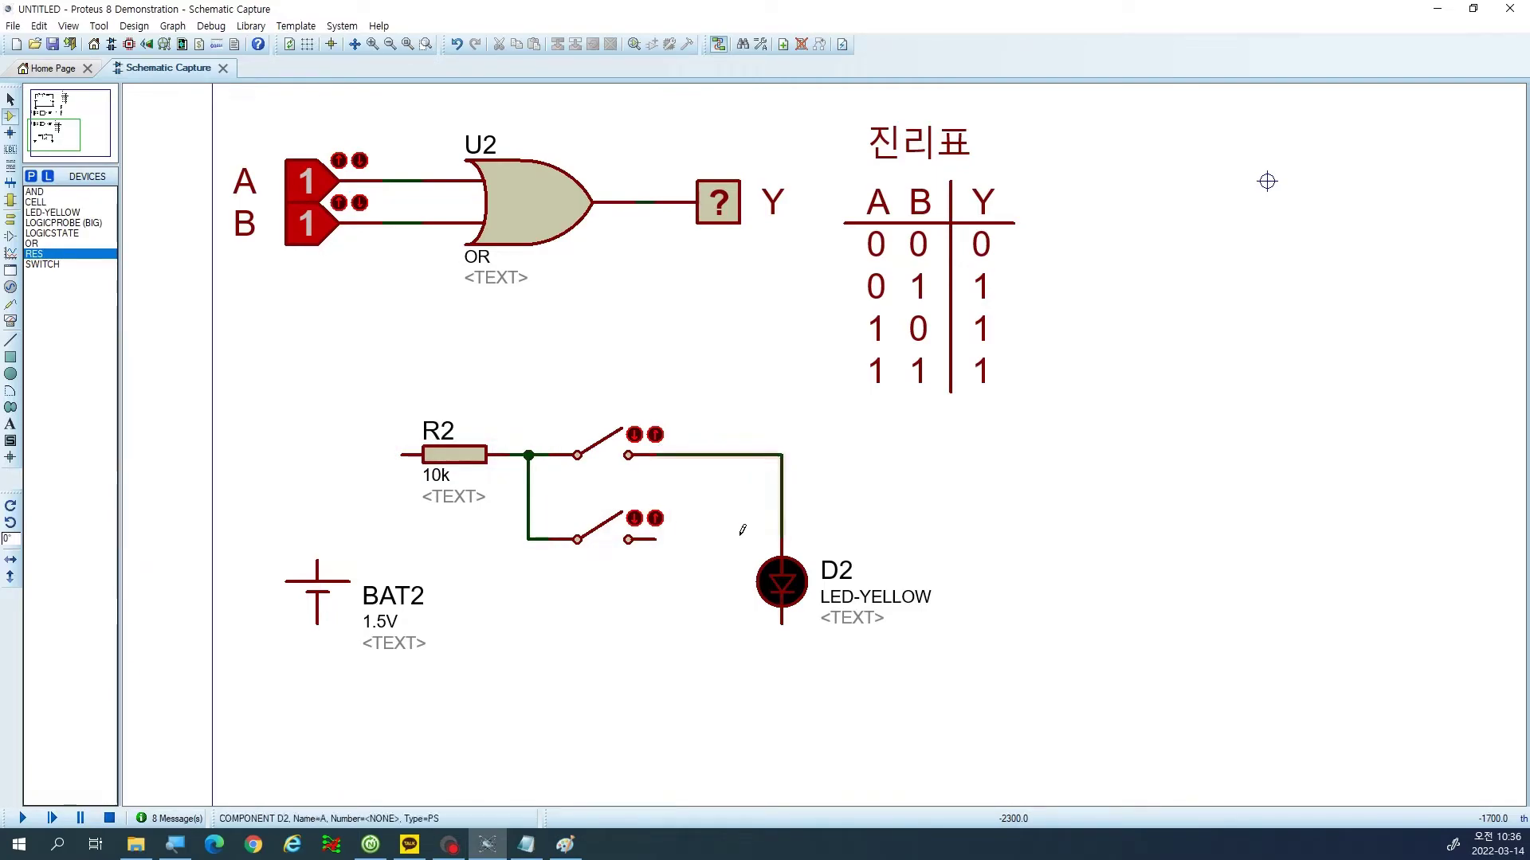
pyautogui.click(656, 539)
pyautogui.click(720, 455)
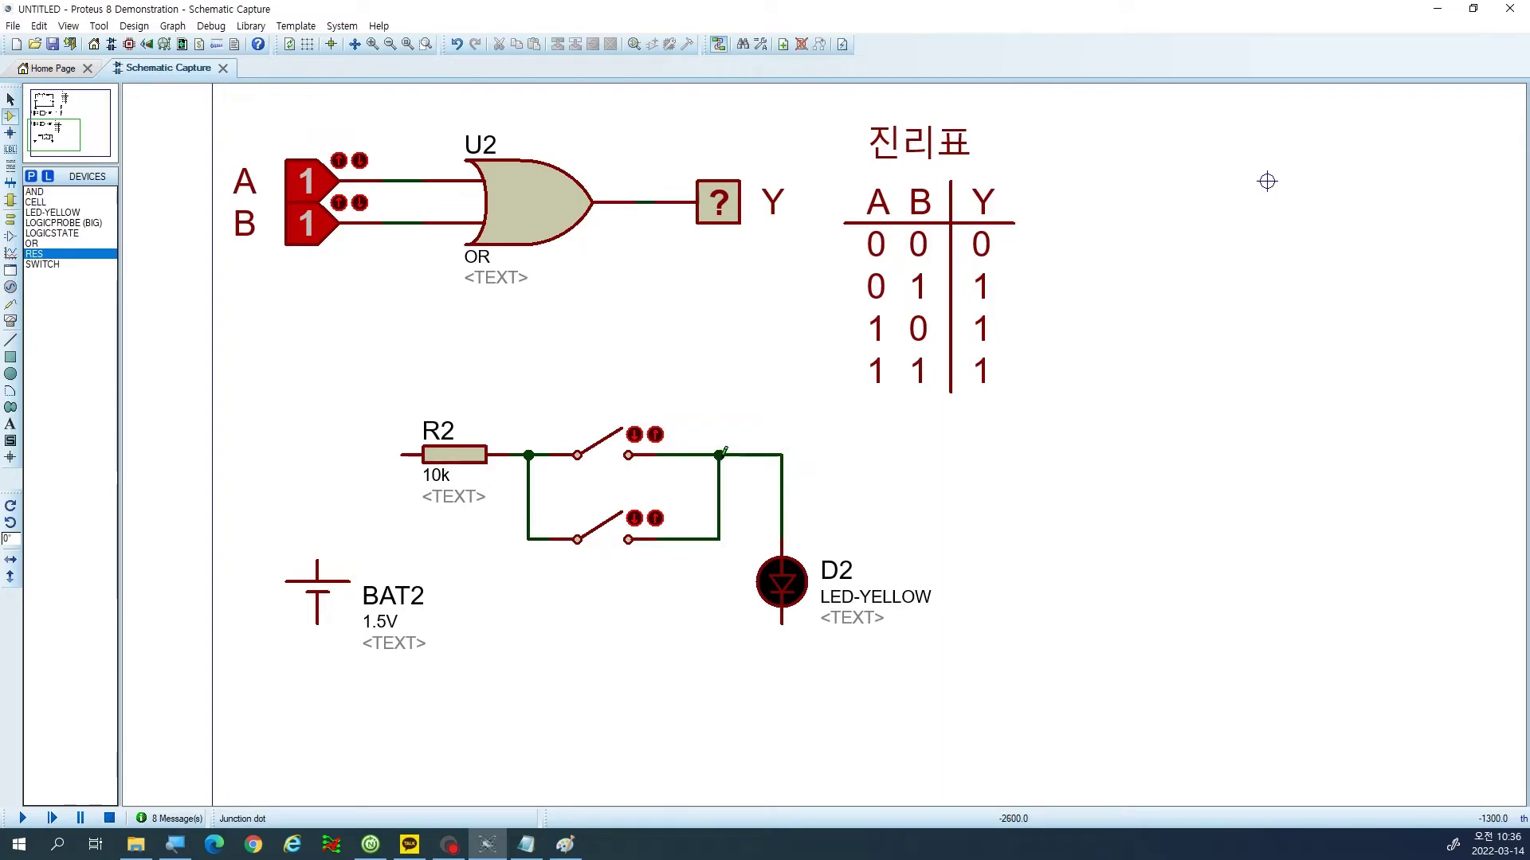
# Close the circuit by wiring the resistor to the battery's positive terminal and the battery's negative terminal to the LED's cathode.
pyautogui.click(402, 455)
pyautogui.click(317, 562)
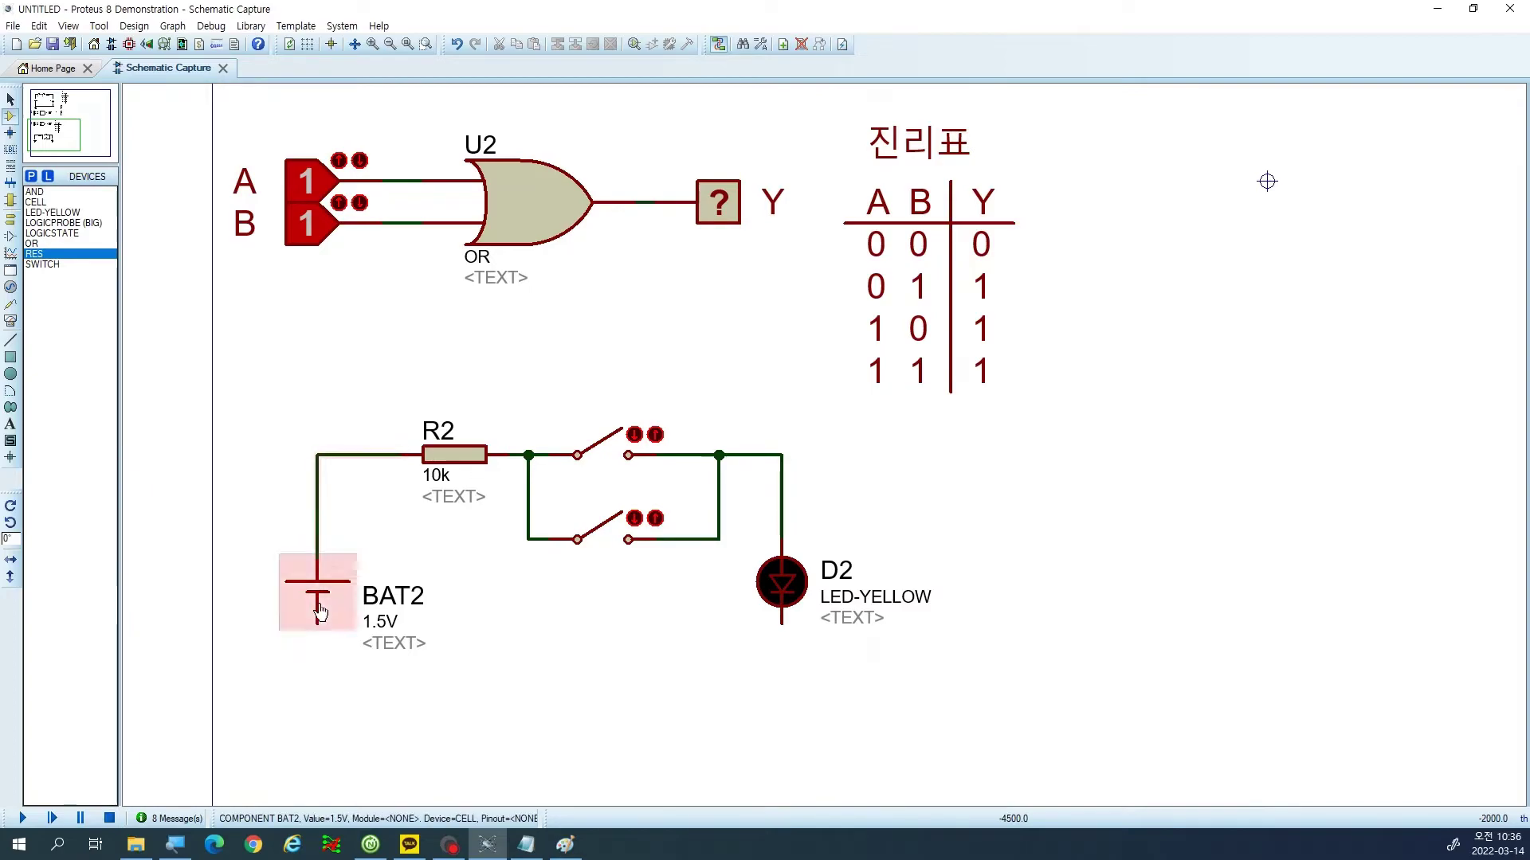
pyautogui.click(318, 623)
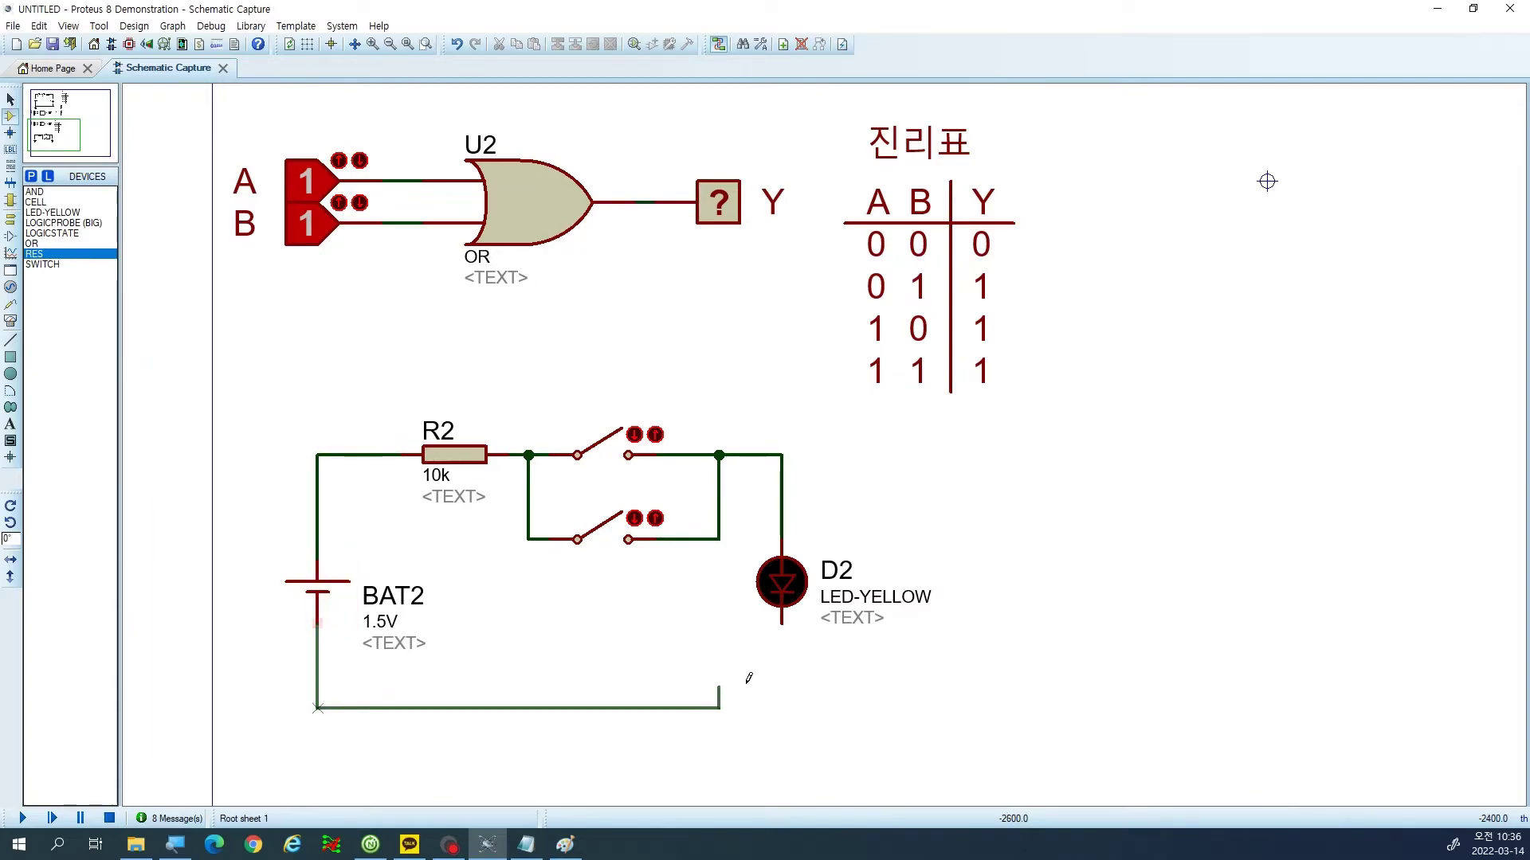
pyautogui.click(782, 631)
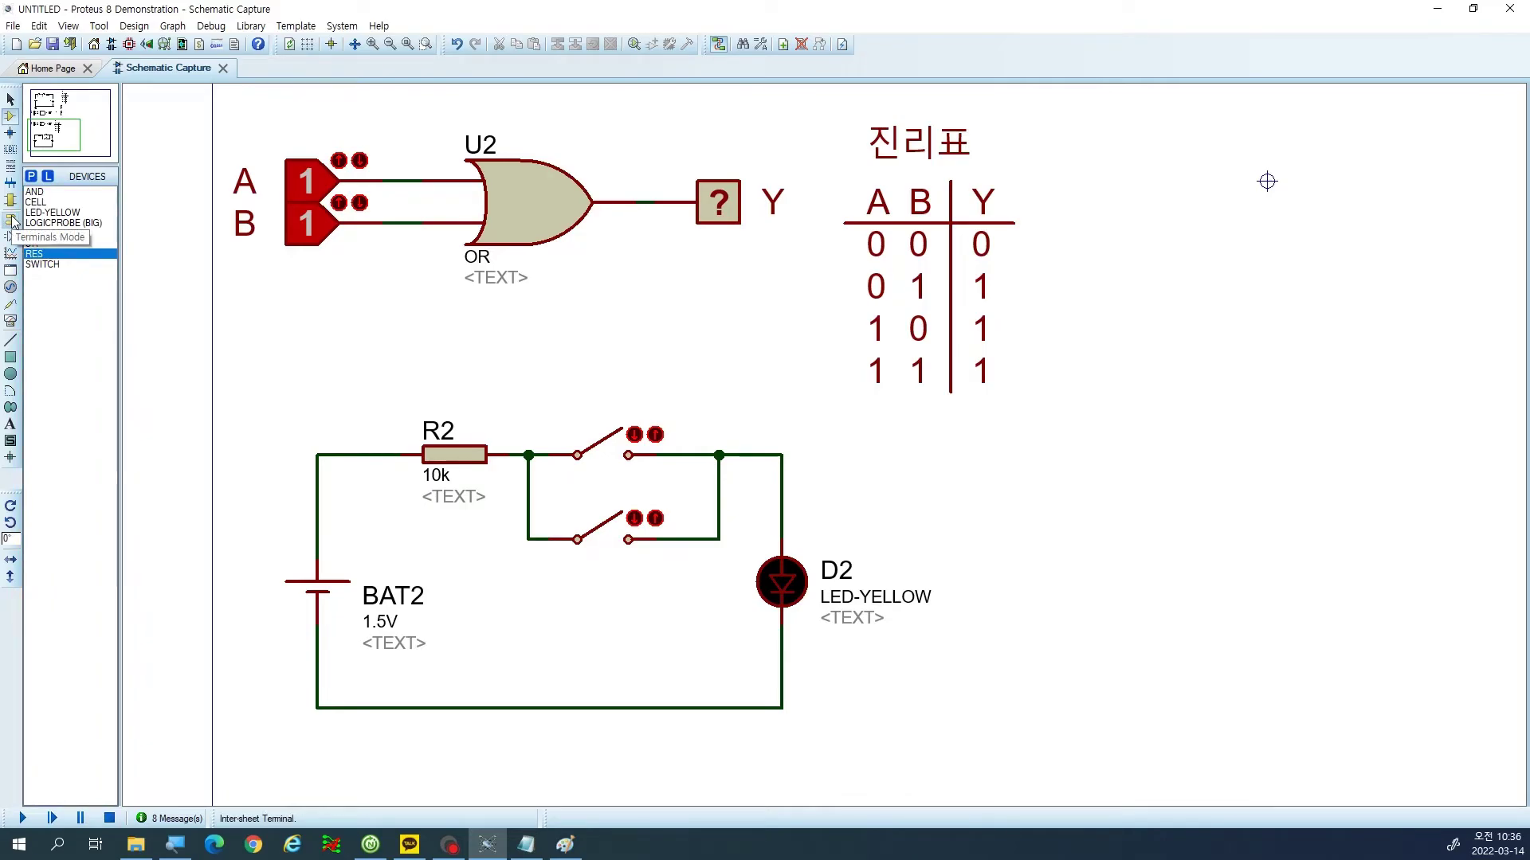
# Place a GROUND terminal below the battery and wire it to the corner of the circuit's return wire.
pyautogui.click(42, 142)
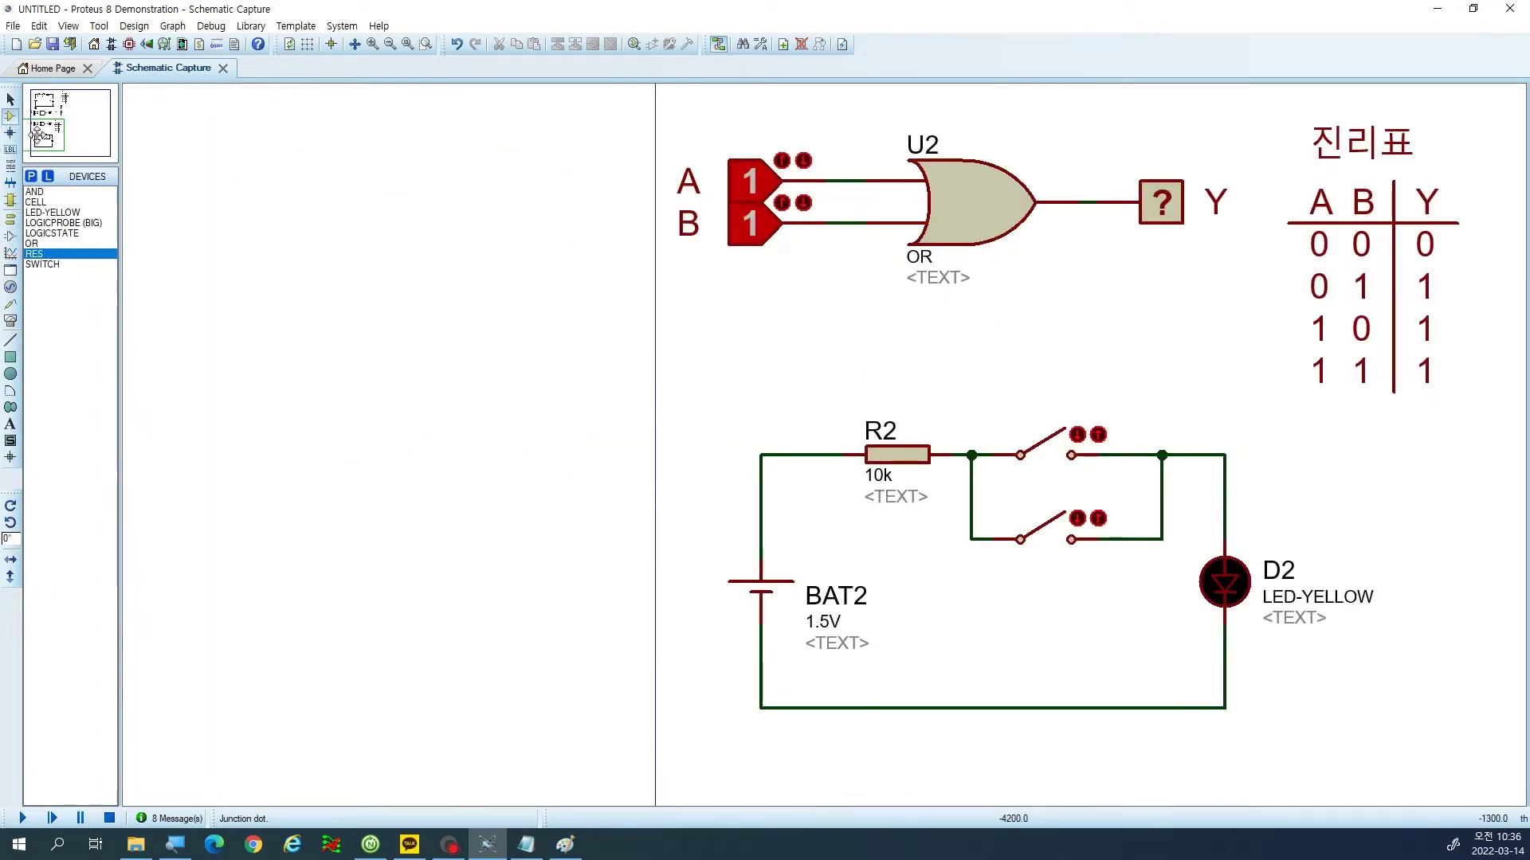
pyautogui.moveTo(42, 141); pyautogui.dragTo(49, 158)
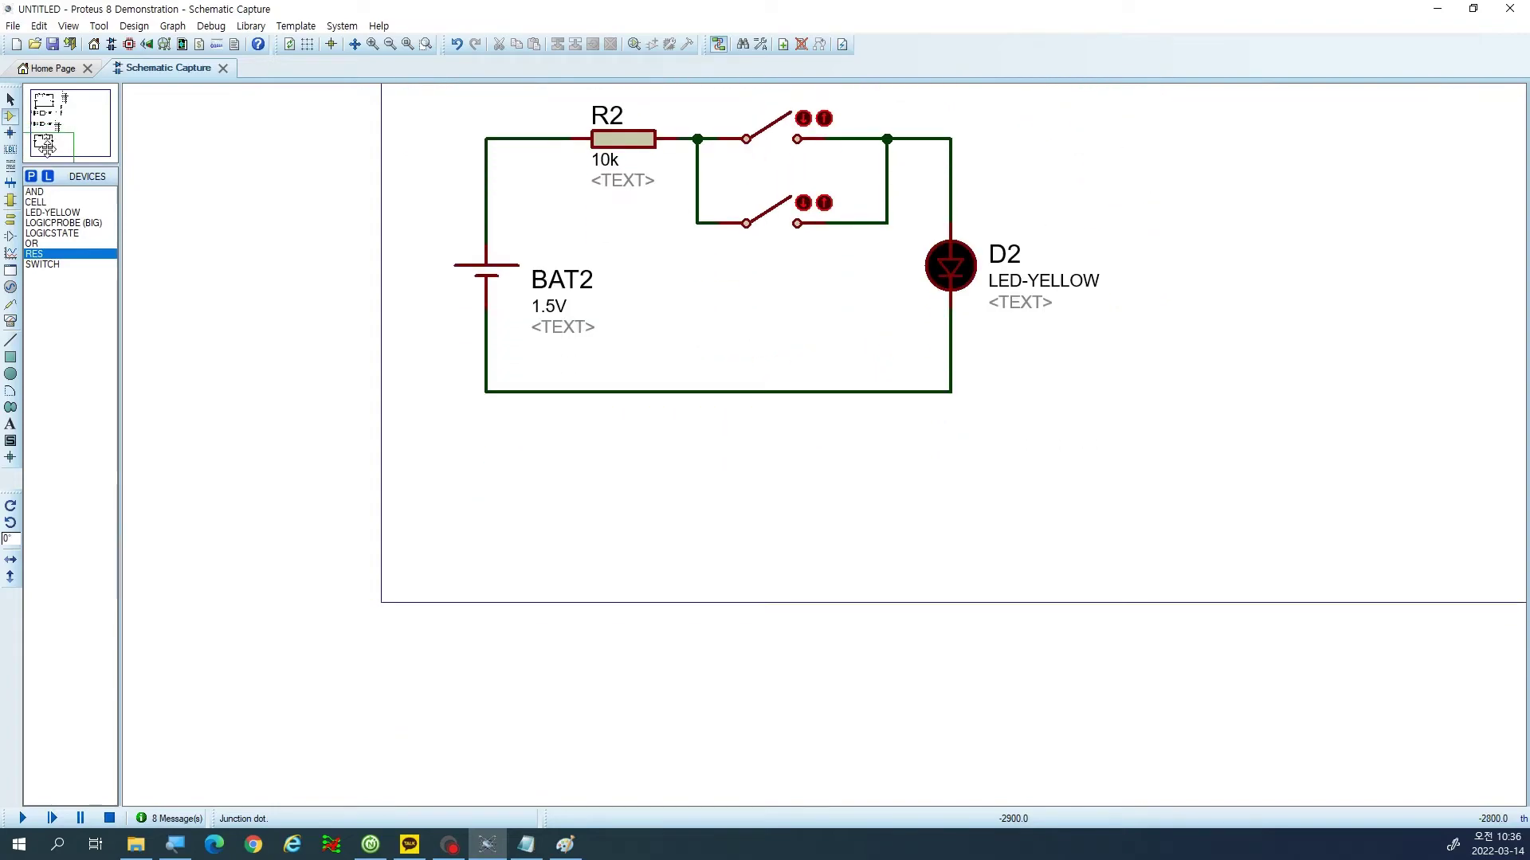
pyautogui.click(11, 218)
pyautogui.click(491, 467)
pyautogui.click(486, 435)
pyautogui.click(486, 392)
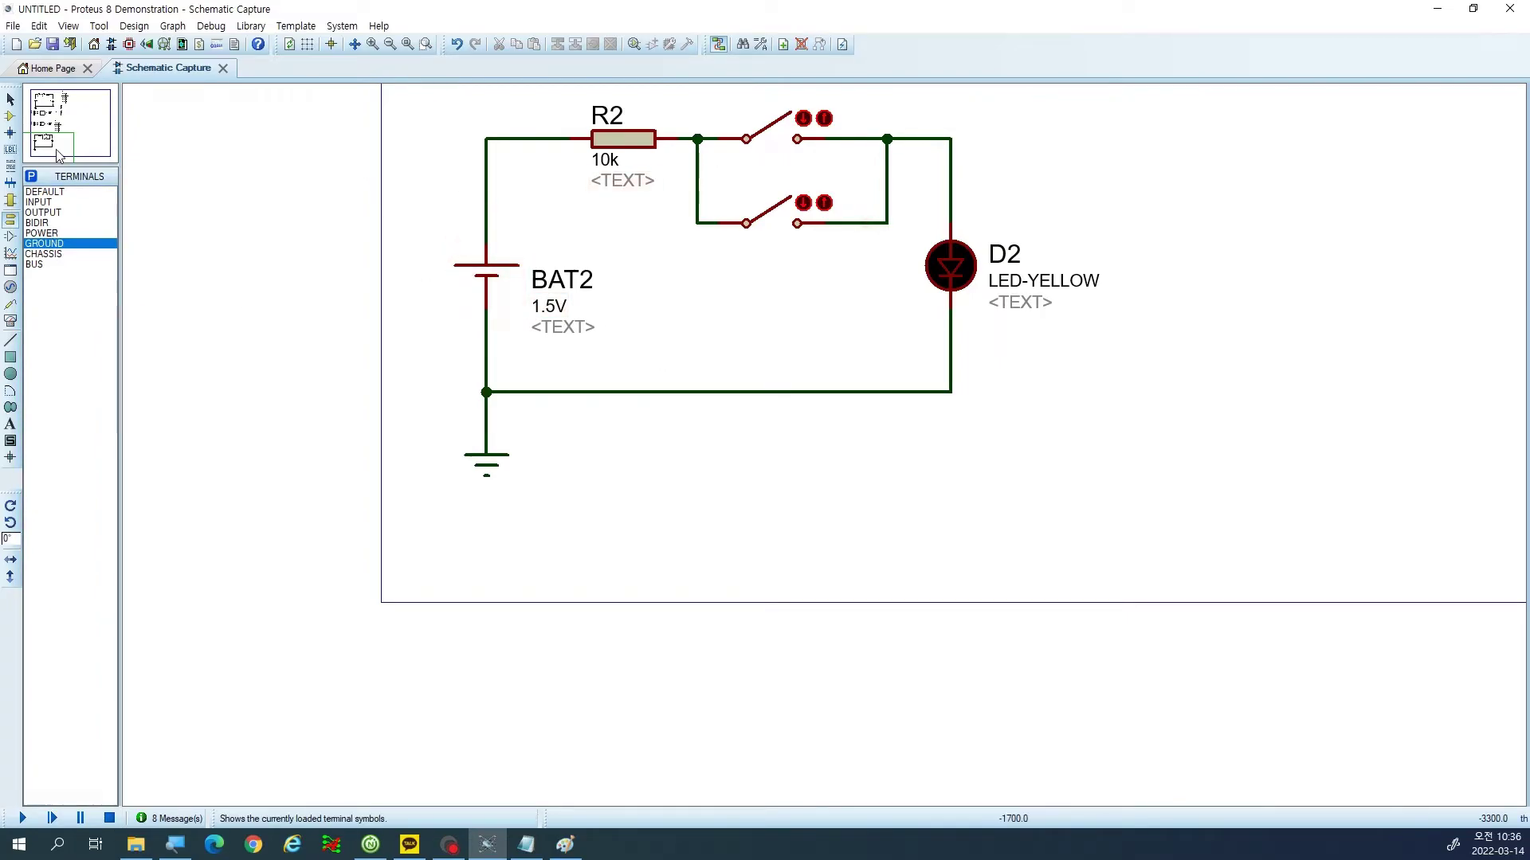
# Set the value of battery BAT2 to 5V.
pyautogui.click(57, 116)
pyautogui.click(56, 128)
pyautogui.click(54, 143)
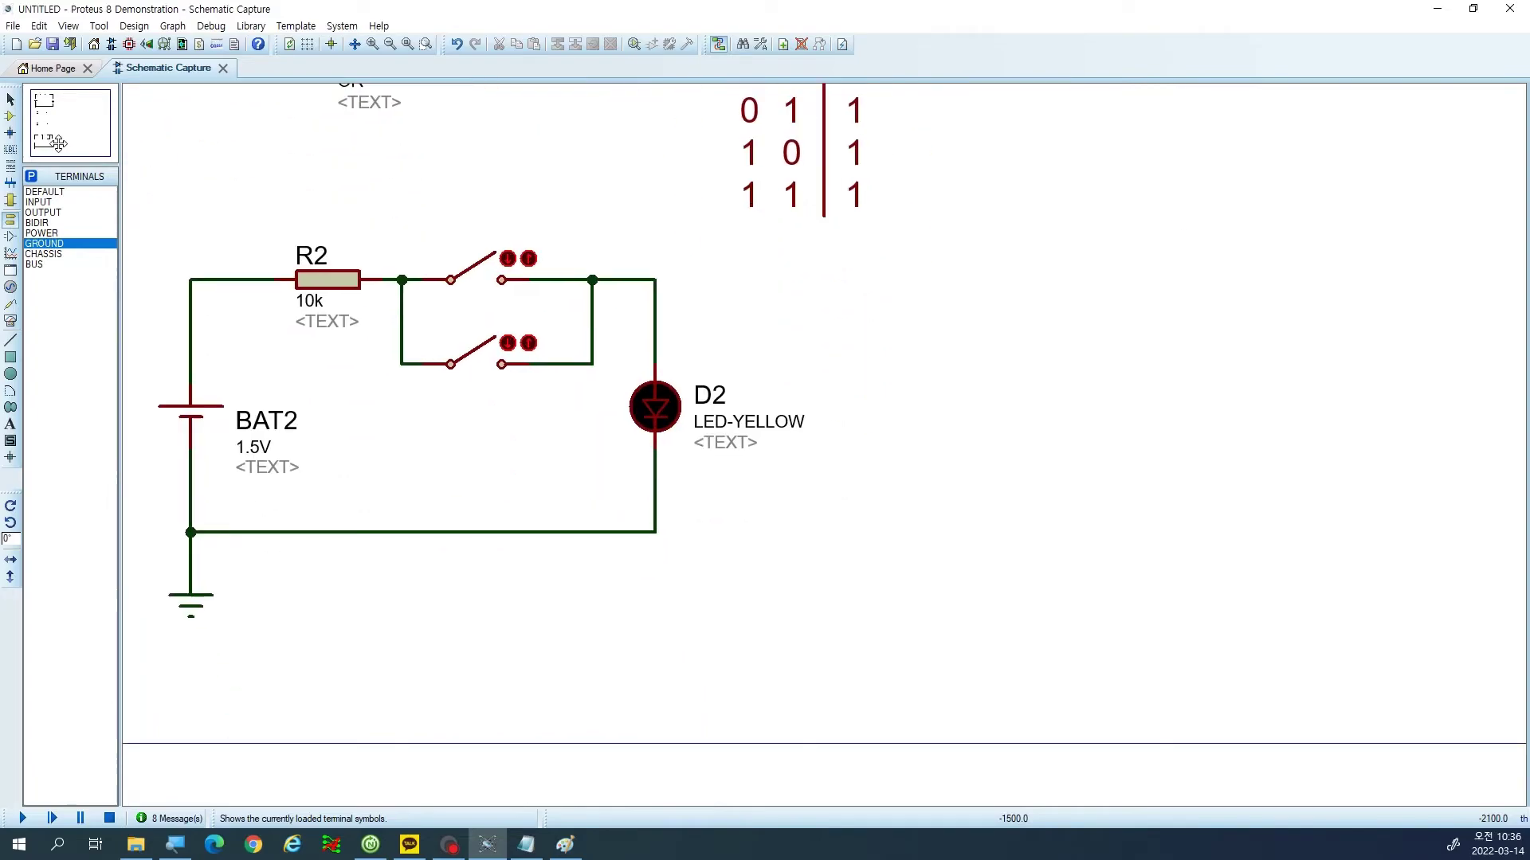
pyautogui.scroll(1, 55, 147)
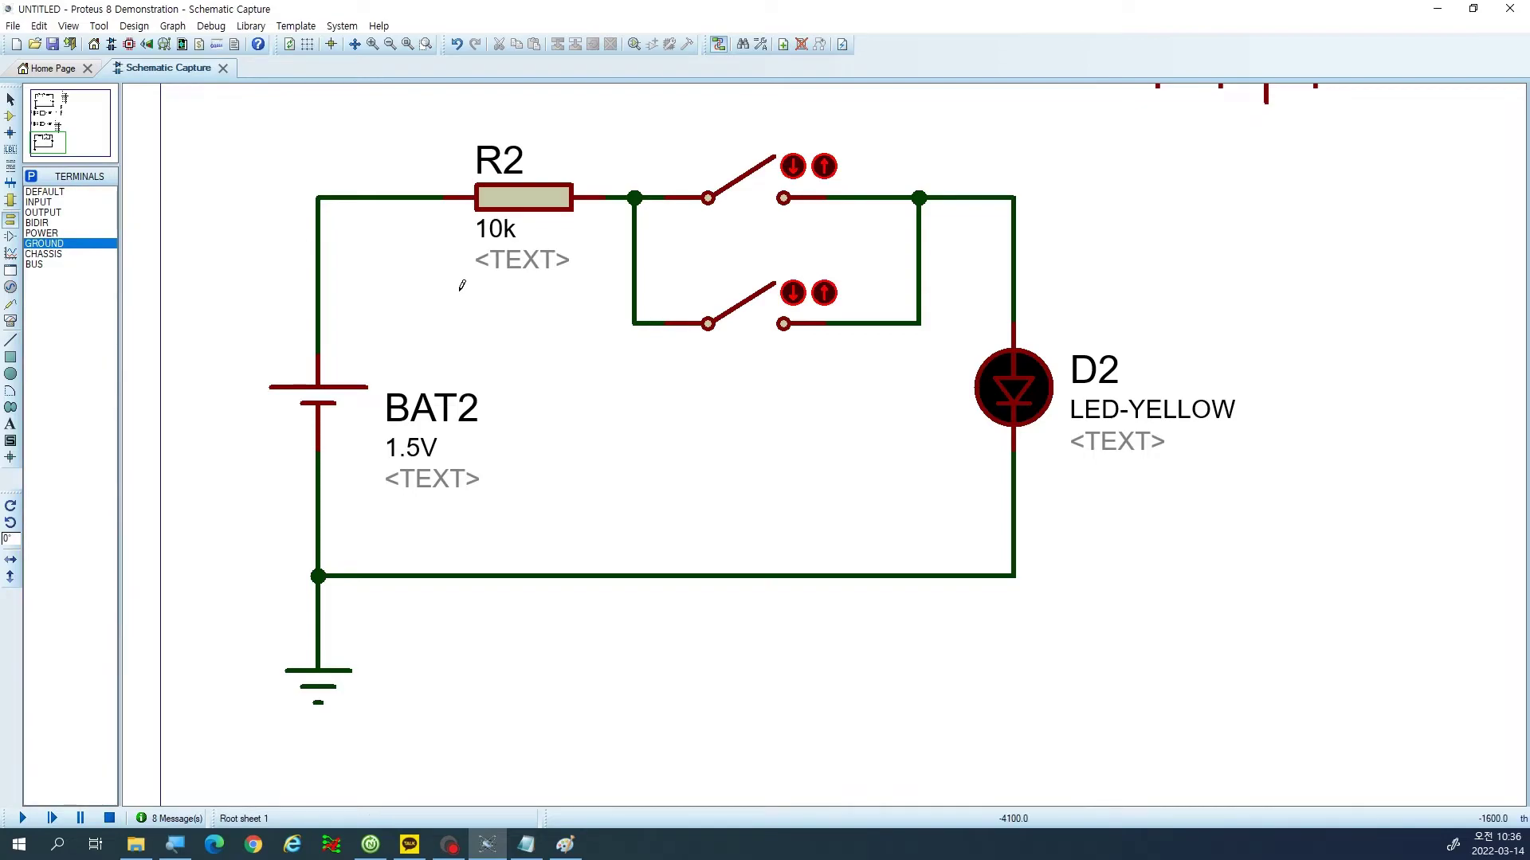
pyautogui.click(392, 457)
pyautogui.click(392, 456)
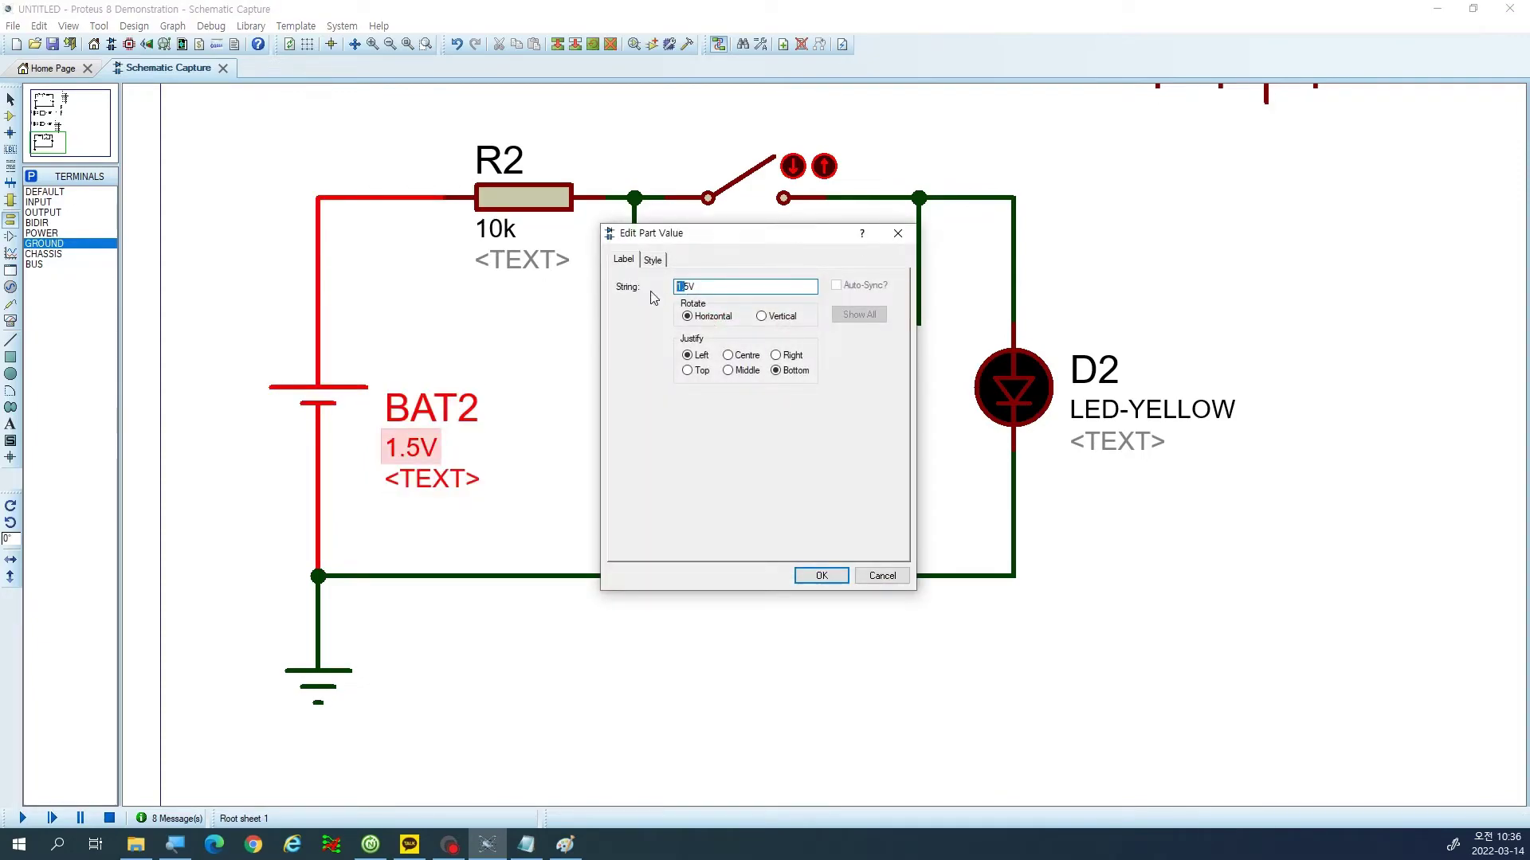
pyautogui.press('Return')
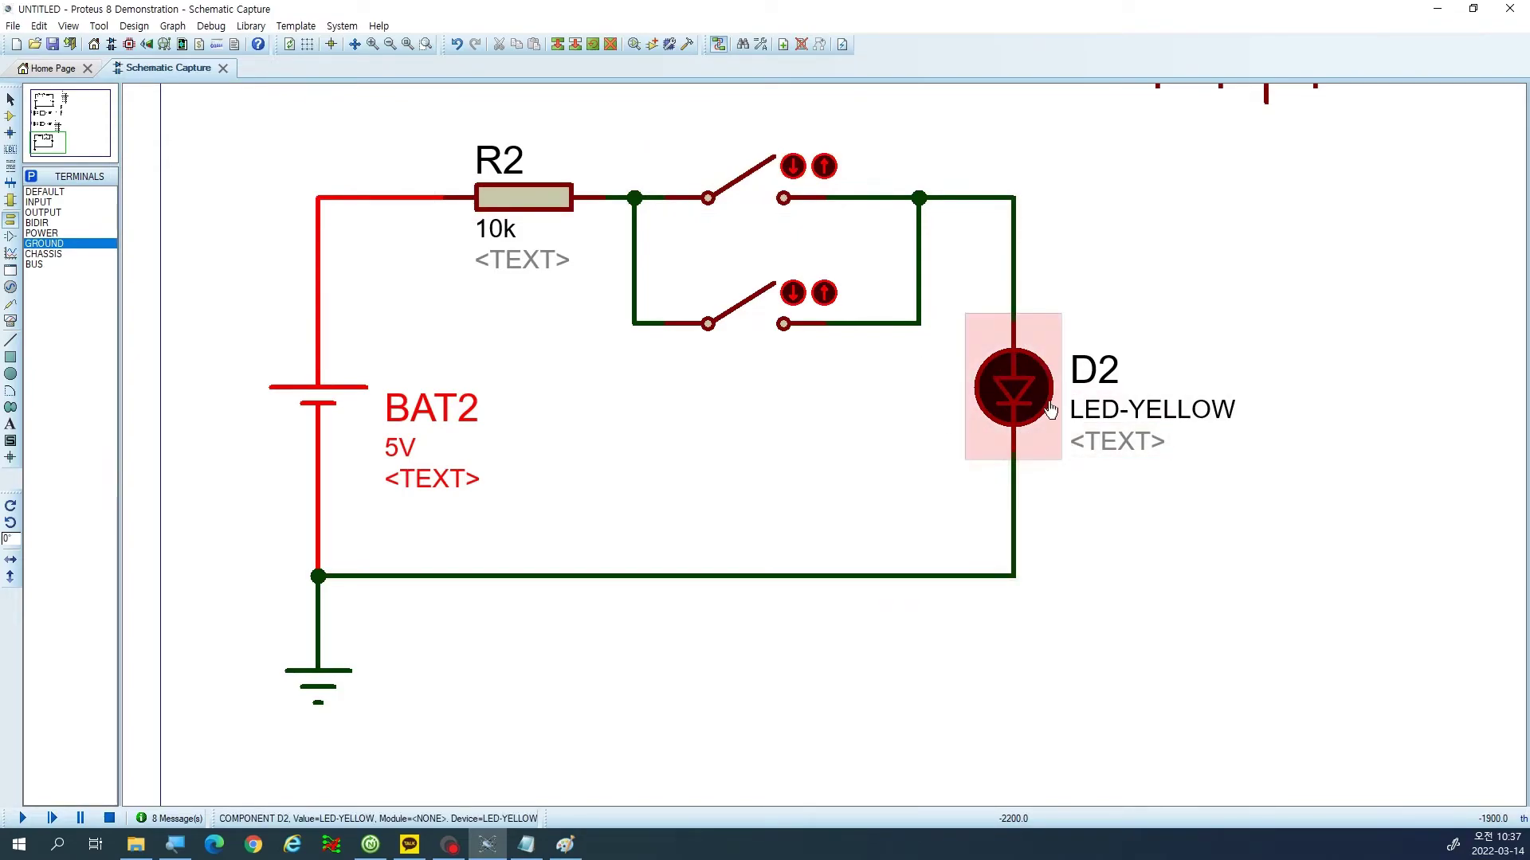
# Set the value of resistor R2 to 200.
pyautogui.doubleClick(481, 239)
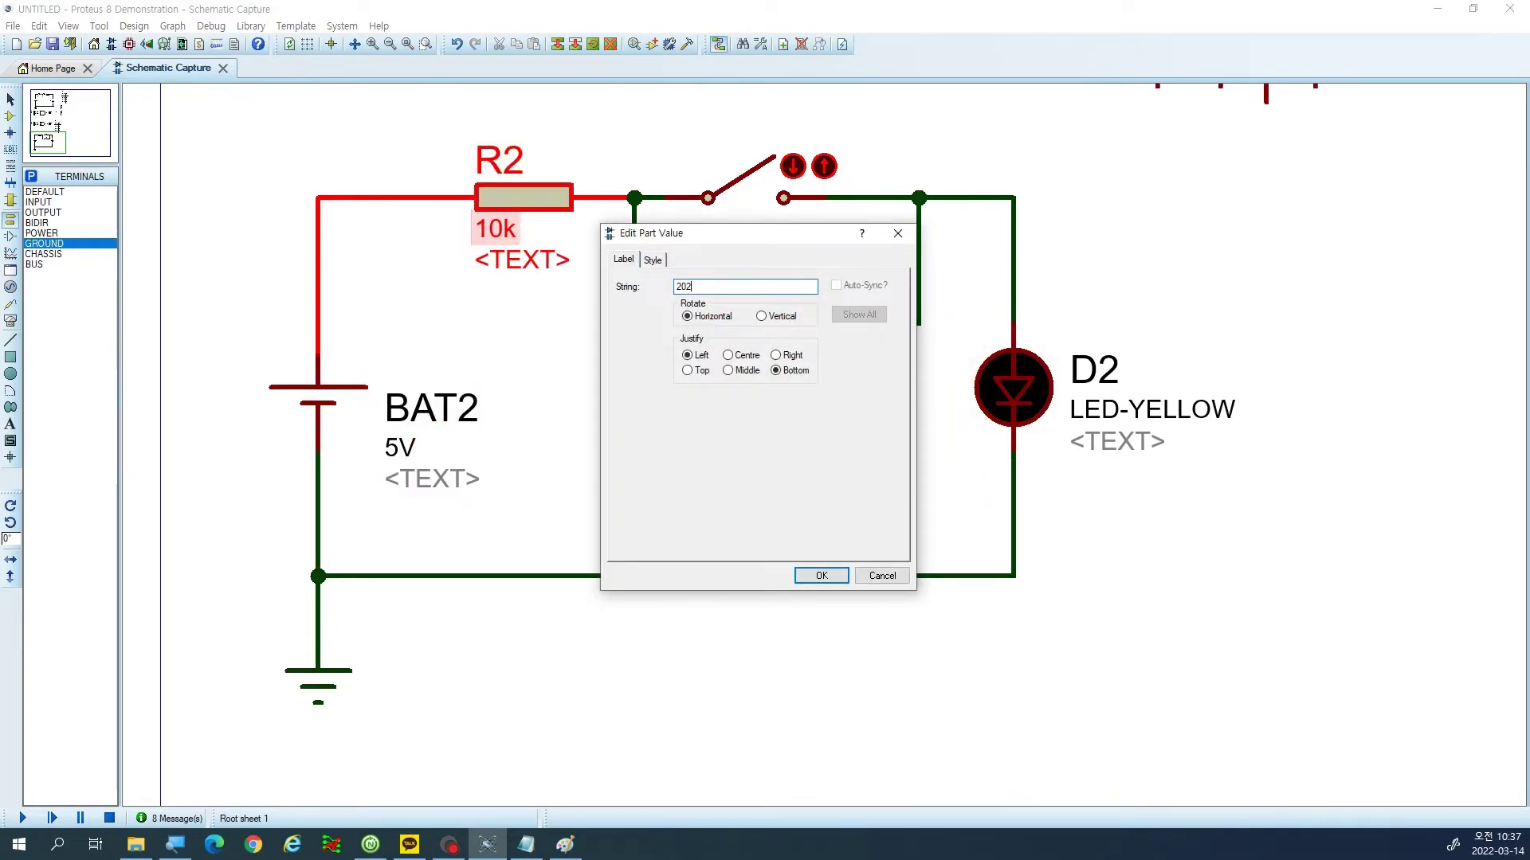
pyautogui.press('BackSpace')
pyautogui.write('0')
pyautogui.press('Return')
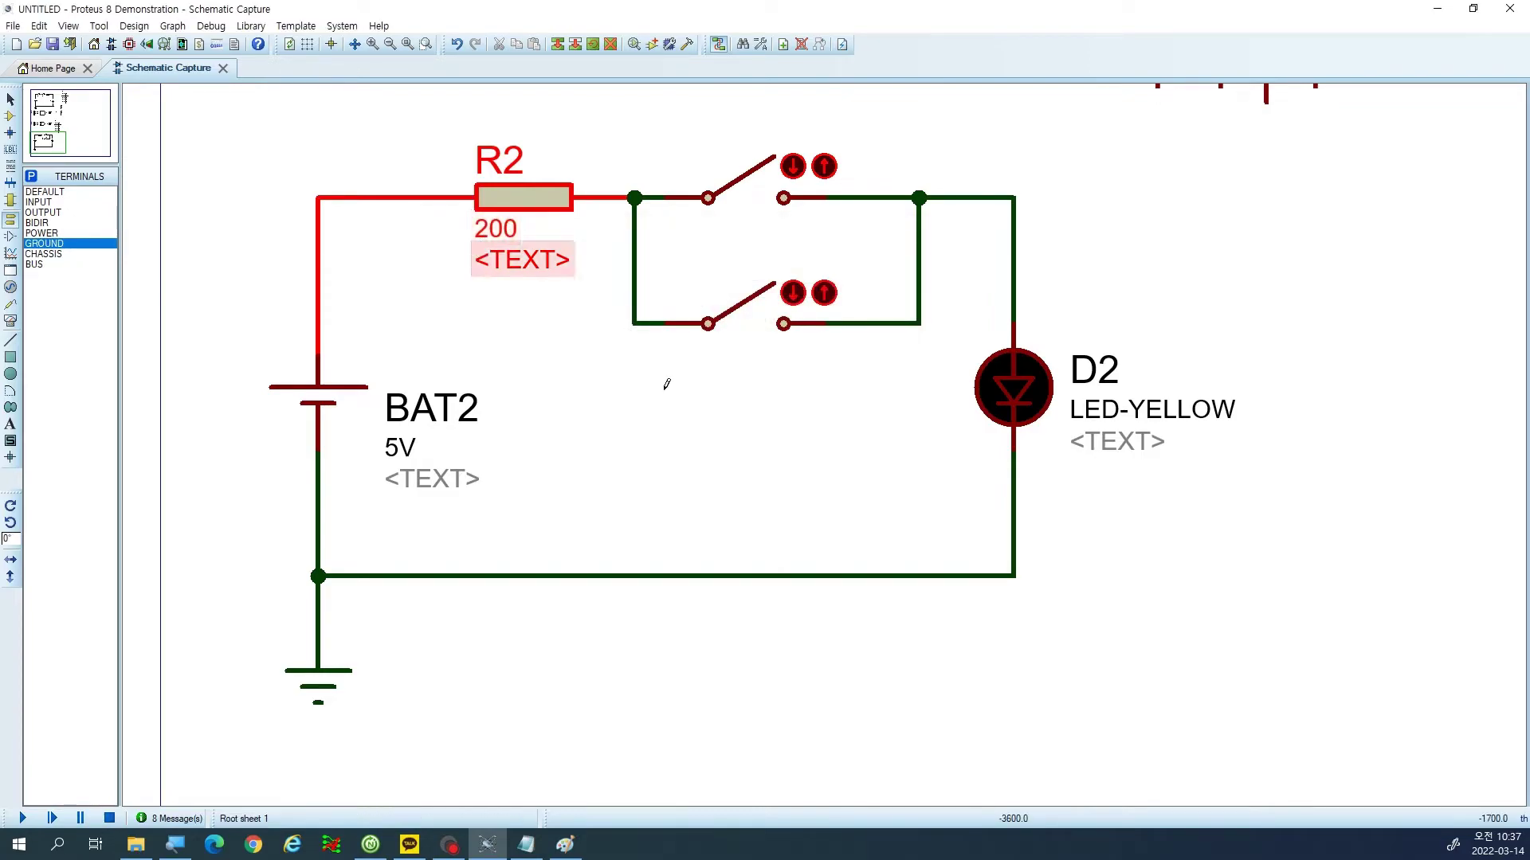
# Run the simulation and test the LED with only the upper switch closed and with only the lower switch closed.
pyautogui.click(22, 818)
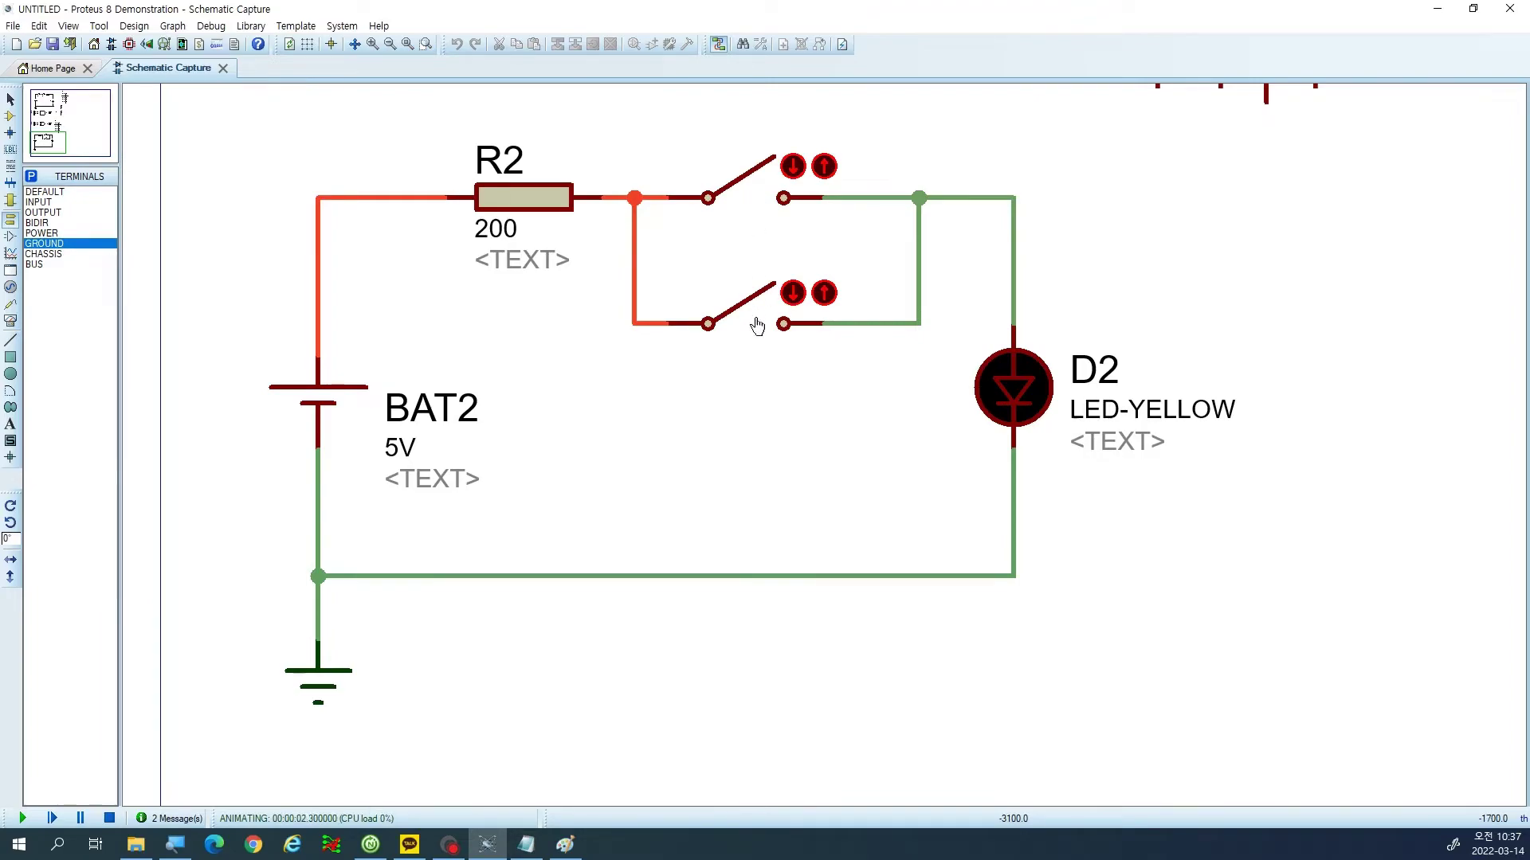
pyautogui.click(744, 186)
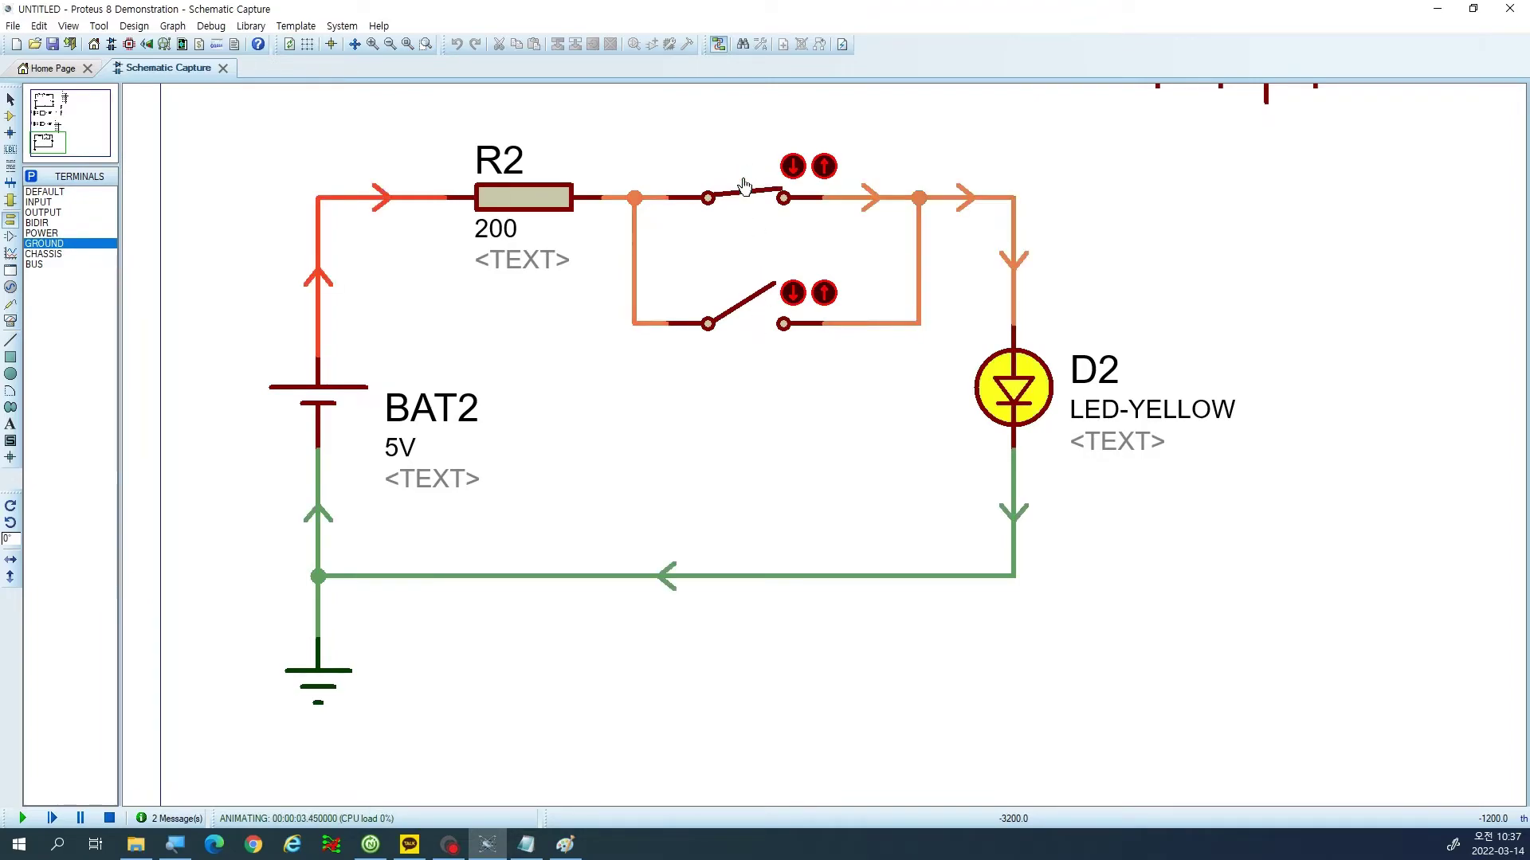
pyautogui.click(744, 186)
pyautogui.click(744, 320)
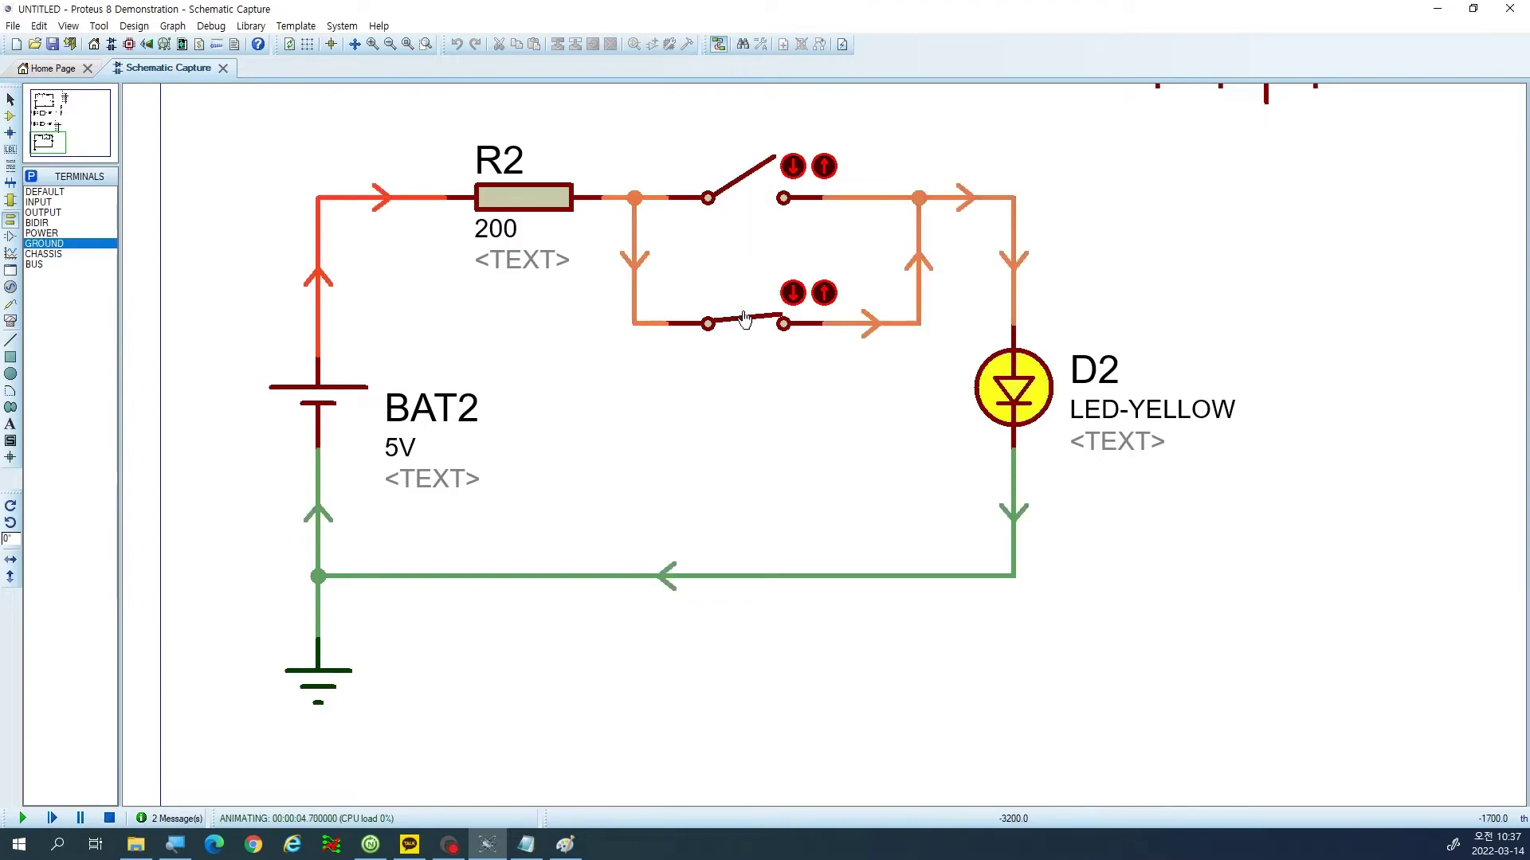
# Test the LED with both parallel switches closed and with both open, and stop the simulation.
pyautogui.click(745, 199)
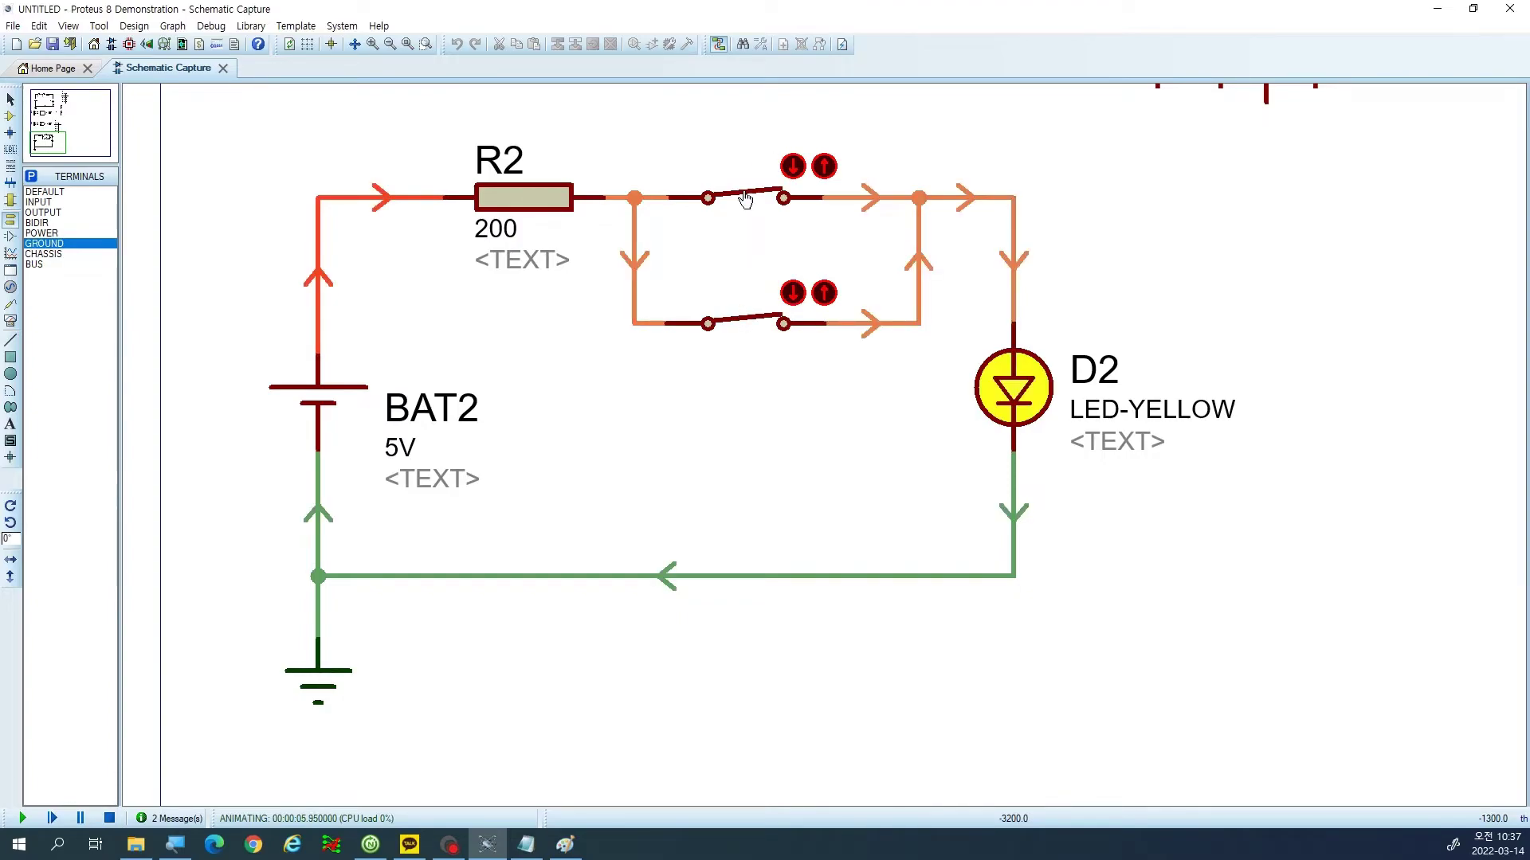
pyautogui.click(744, 199)
pyautogui.click(745, 321)
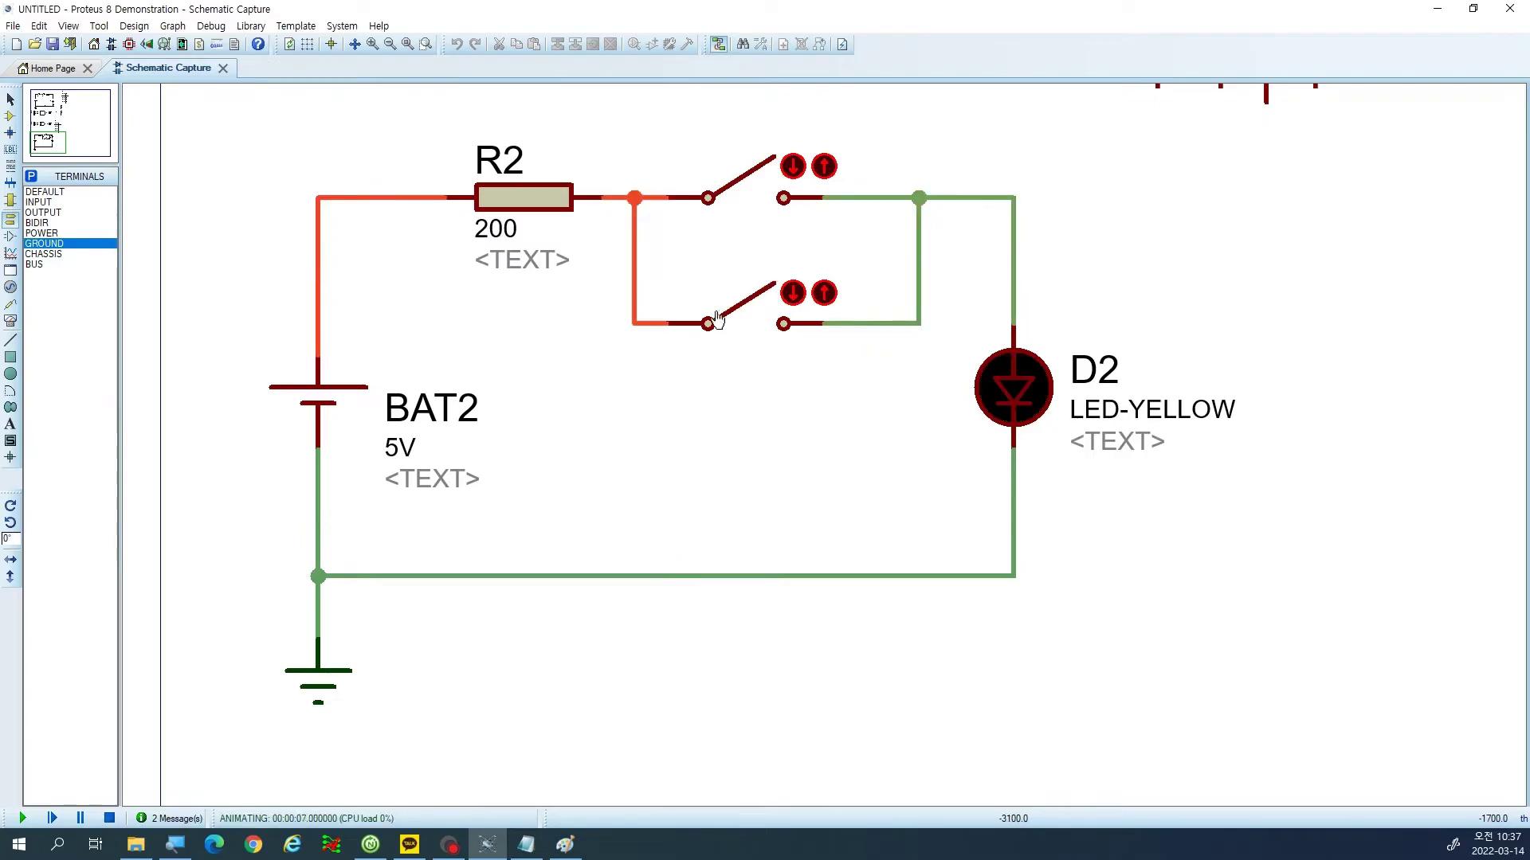
pyautogui.scroll(-1, 44, 139)
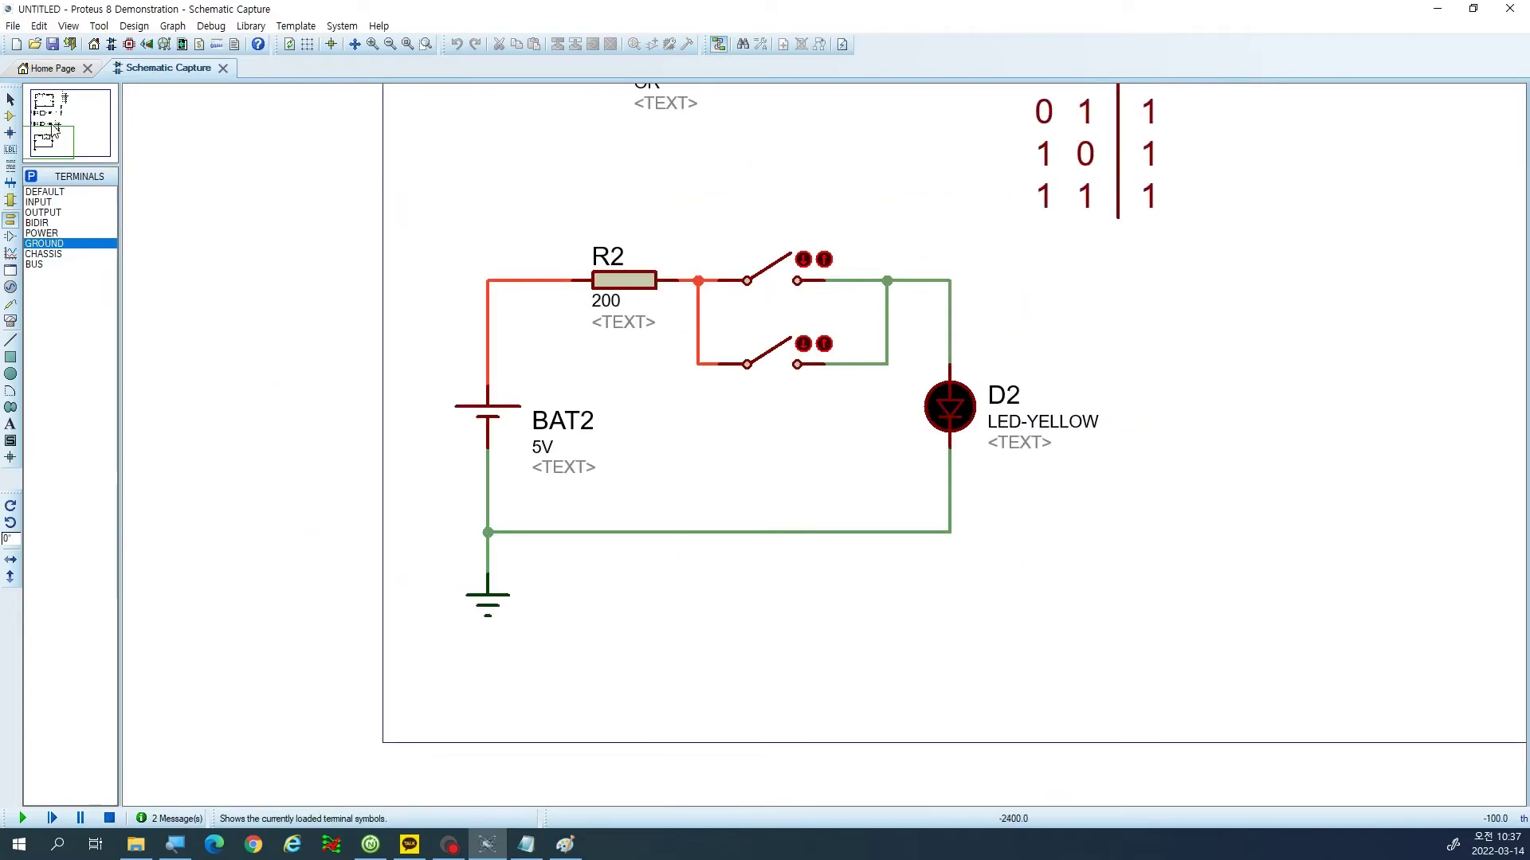
pyautogui.moveTo(58, 125); pyautogui.dragTo(54, 133)
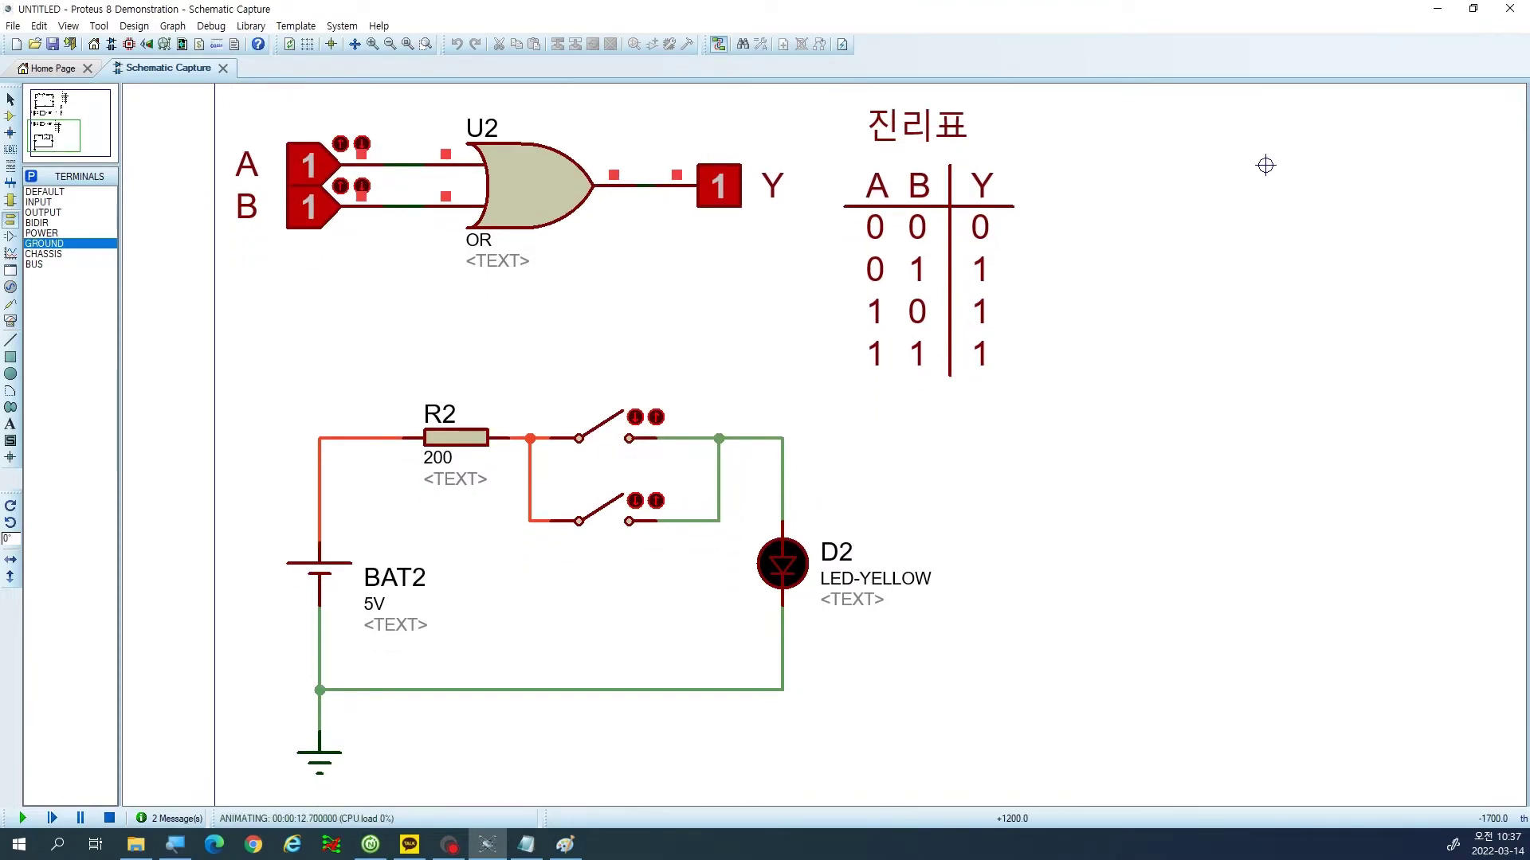
pyautogui.click(11, 100)
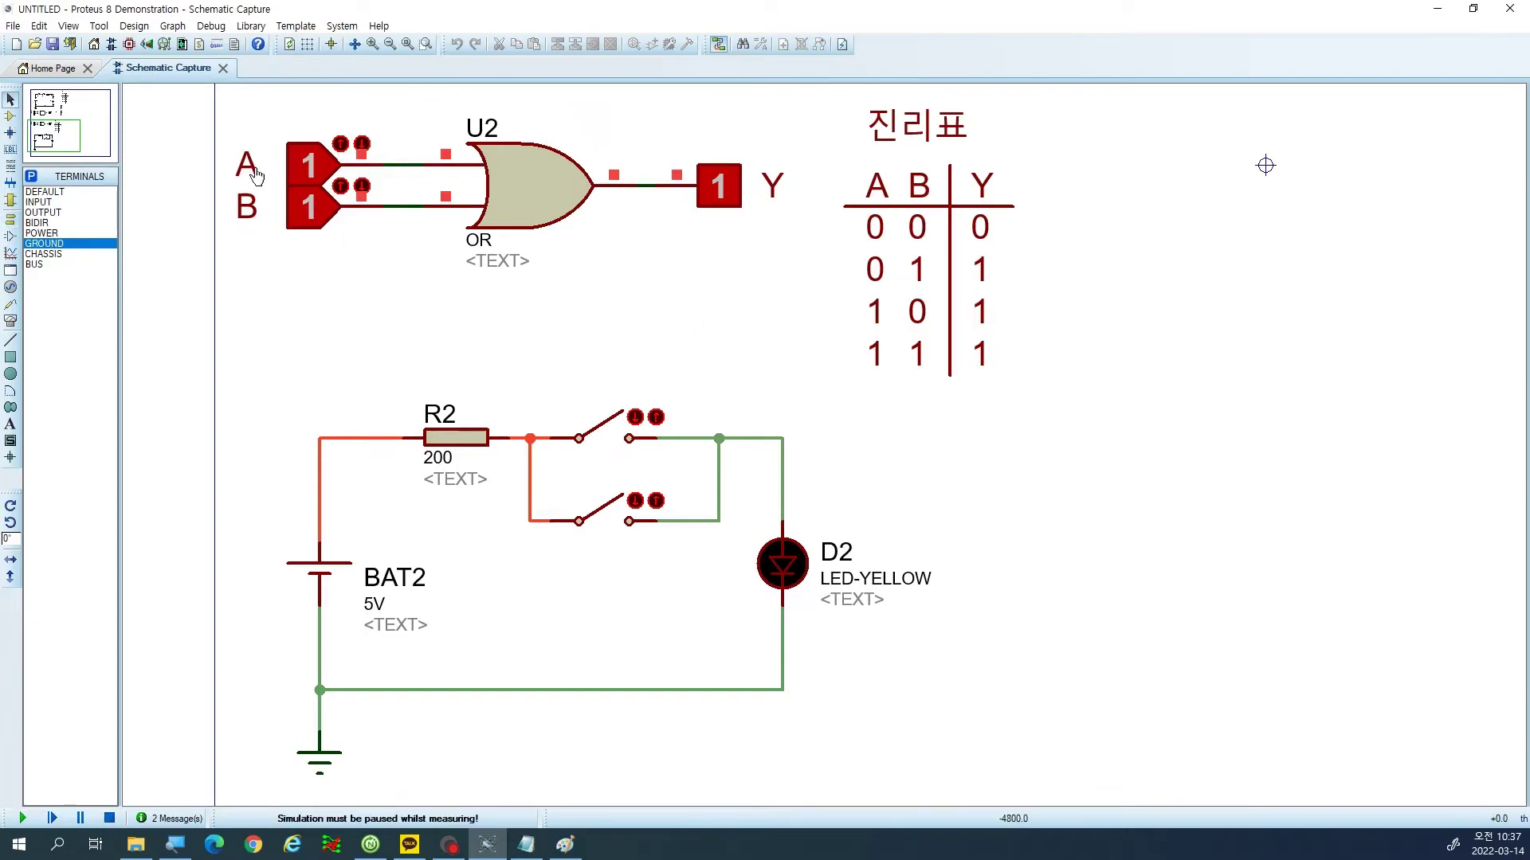
pyautogui.click(109, 818)
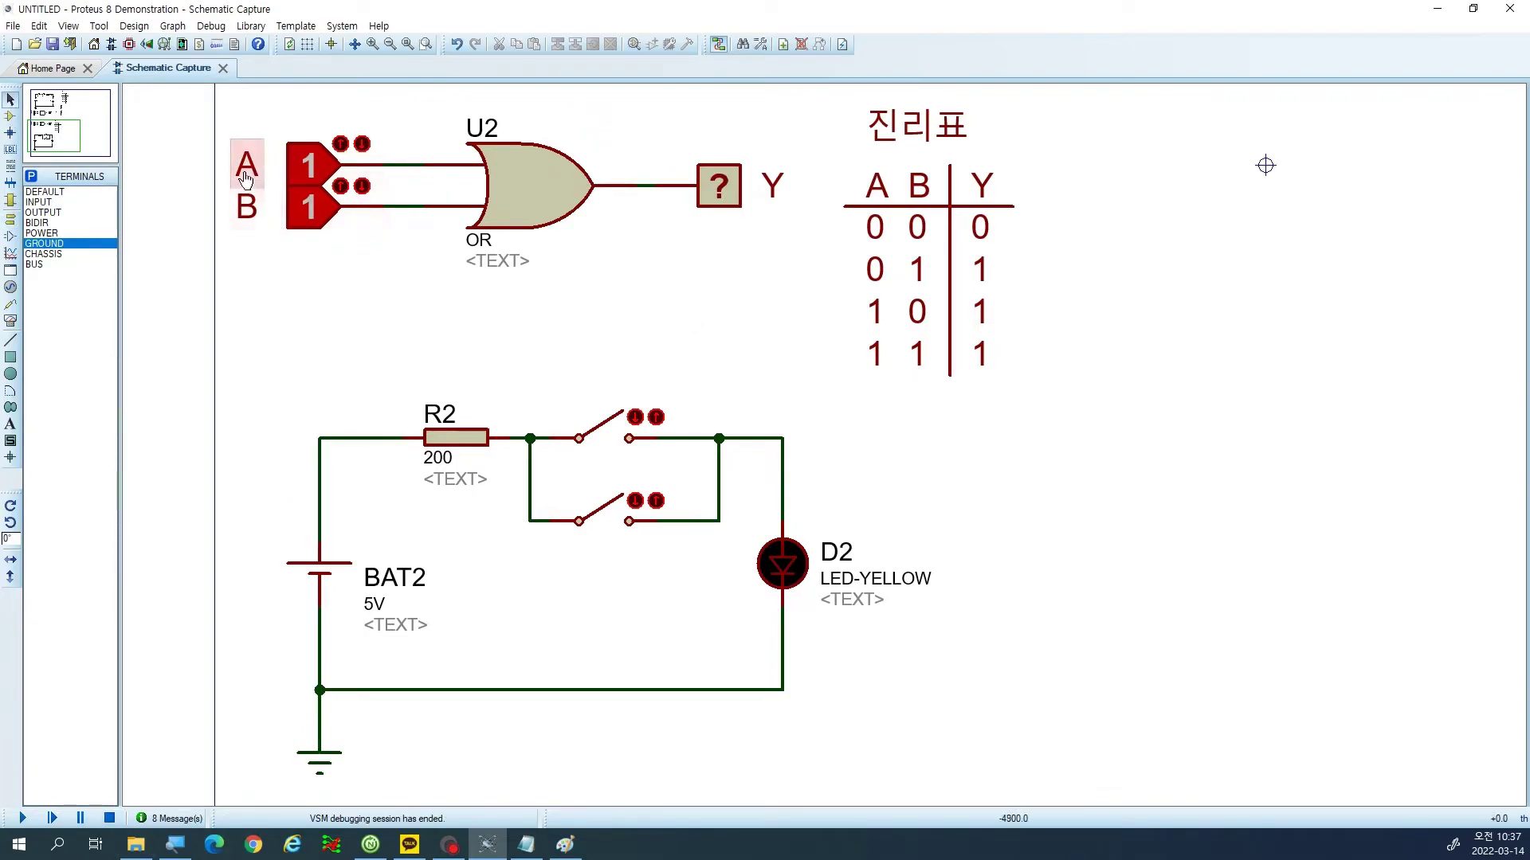
# Copy the label A to above the upper switch, above the lower switch and beside LED D2.
pyautogui.click(557, 45)
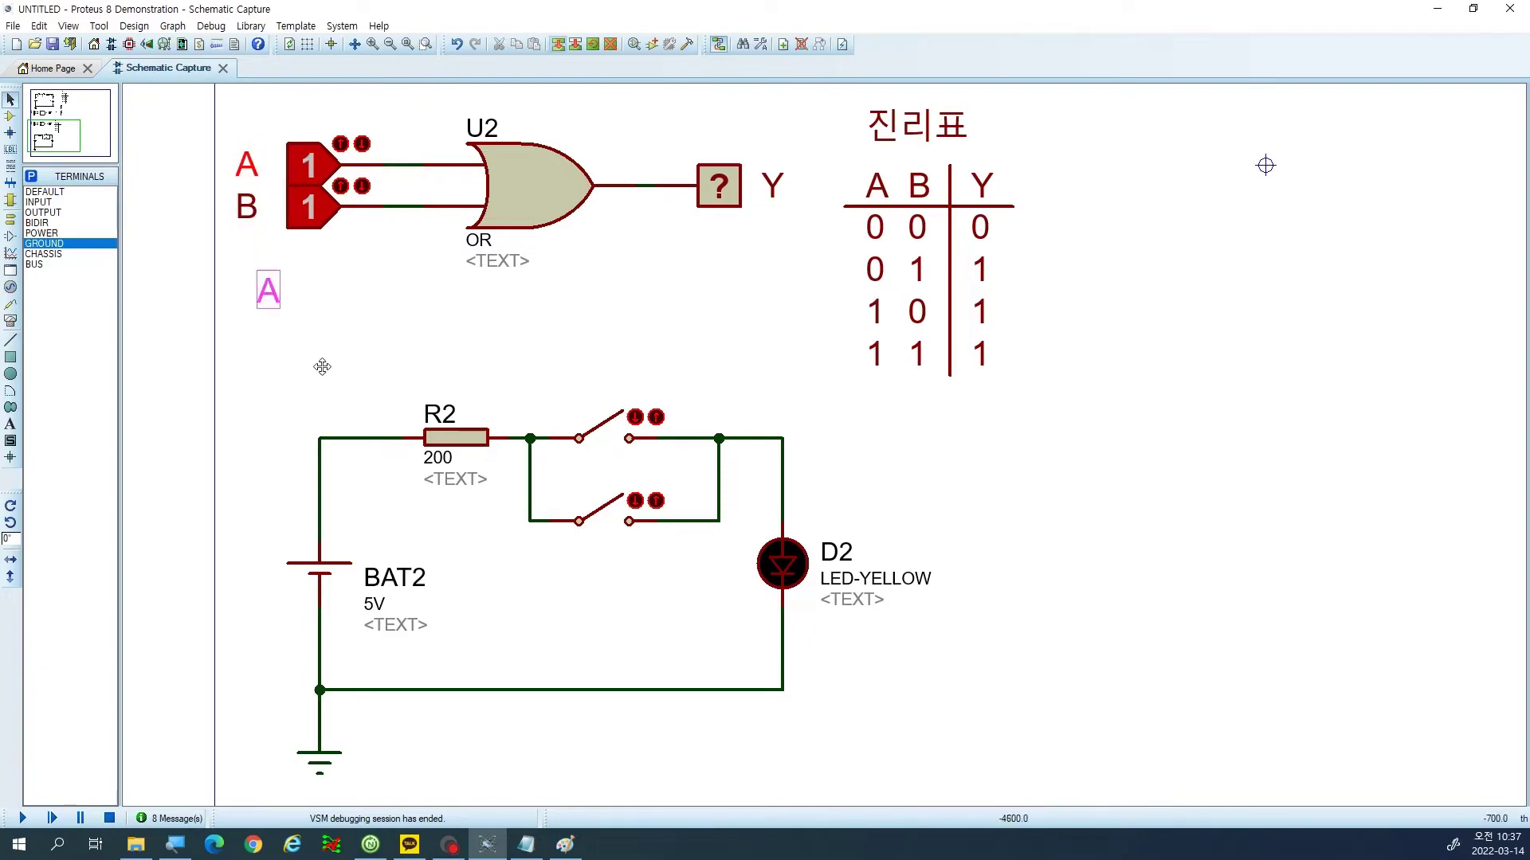
pyautogui.click(608, 414)
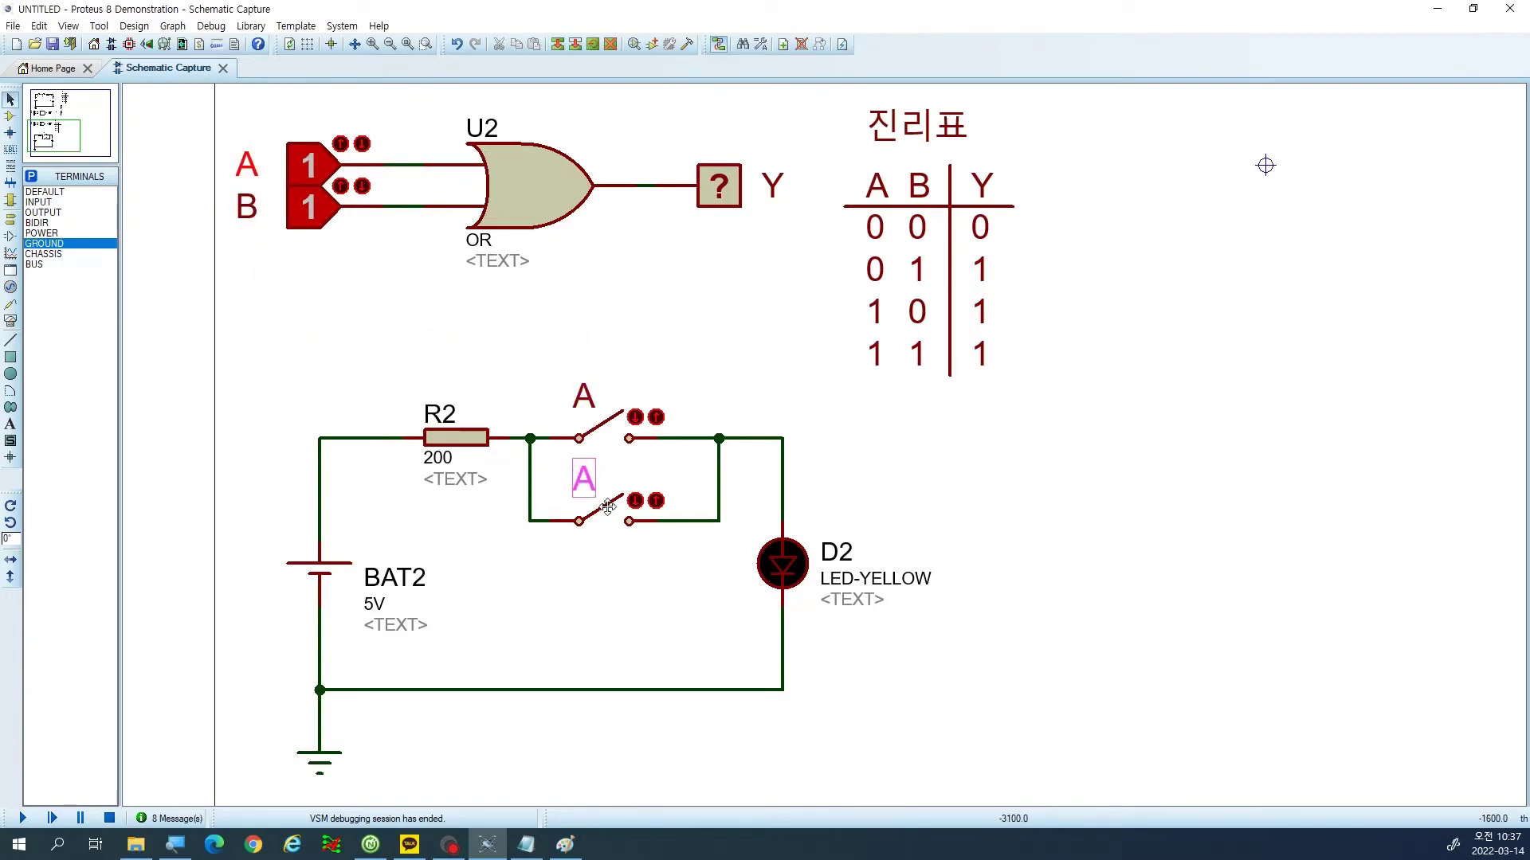
pyautogui.click(609, 498)
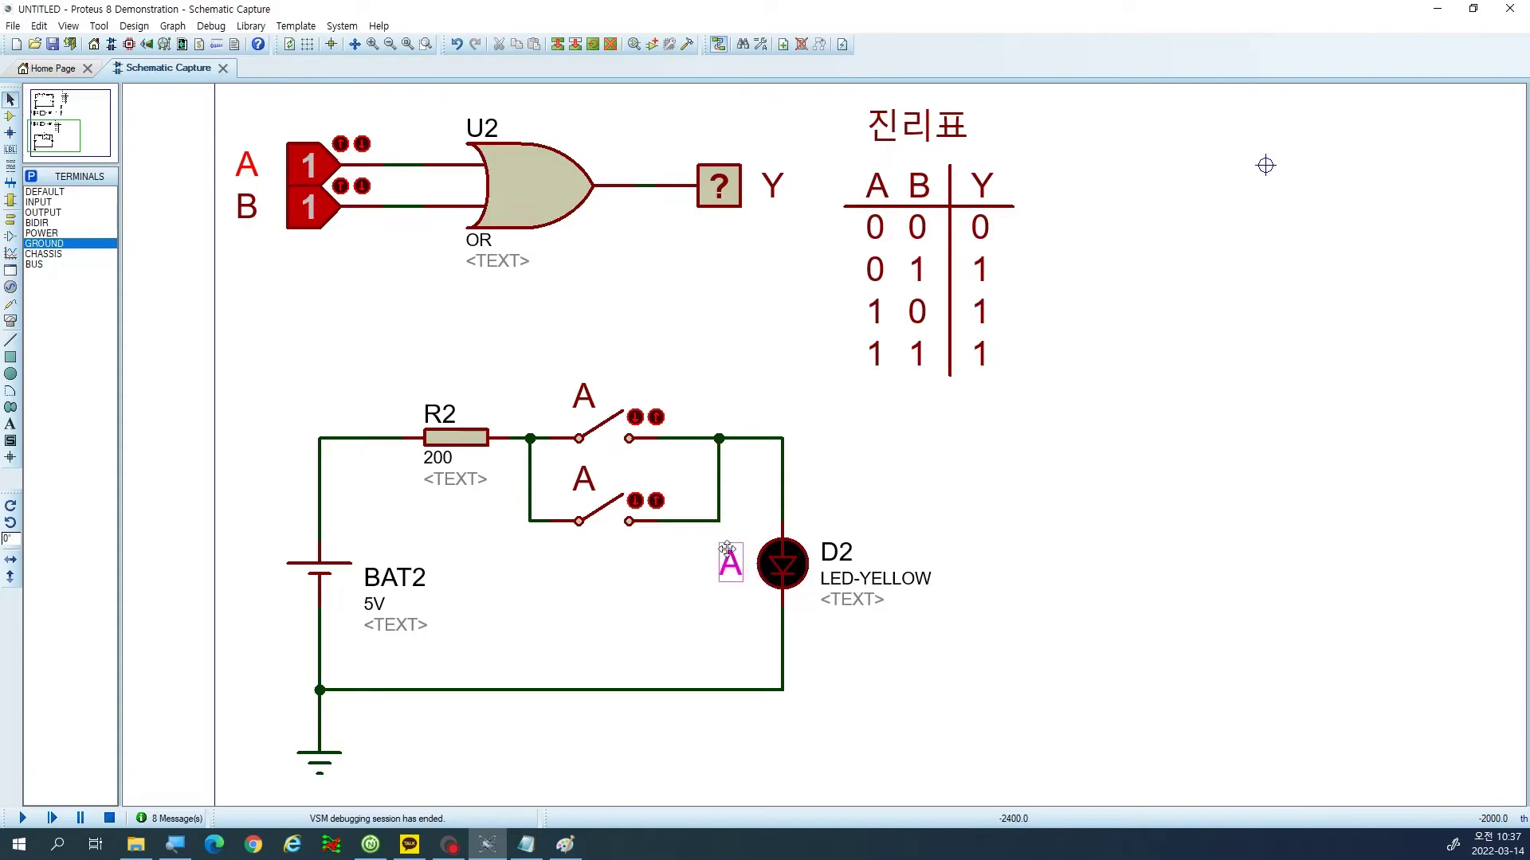
pyautogui.click(767, 580)
# Change the lower switch's label to B and the label beside LED D2 to Y.
pyautogui.doubleClick(601, 486)
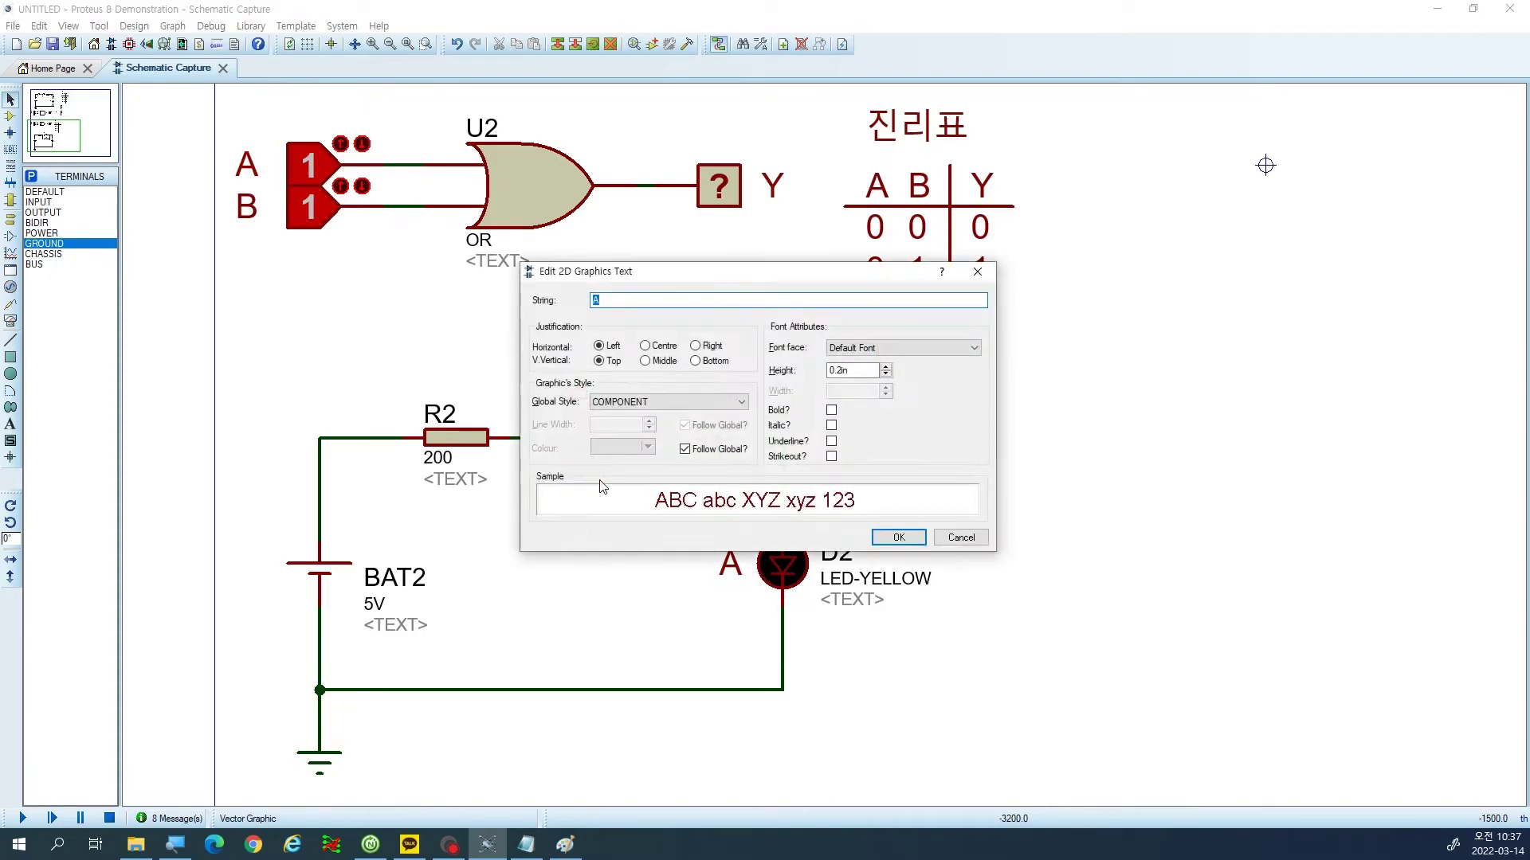
pyautogui.write('B')
pyautogui.press('Return')
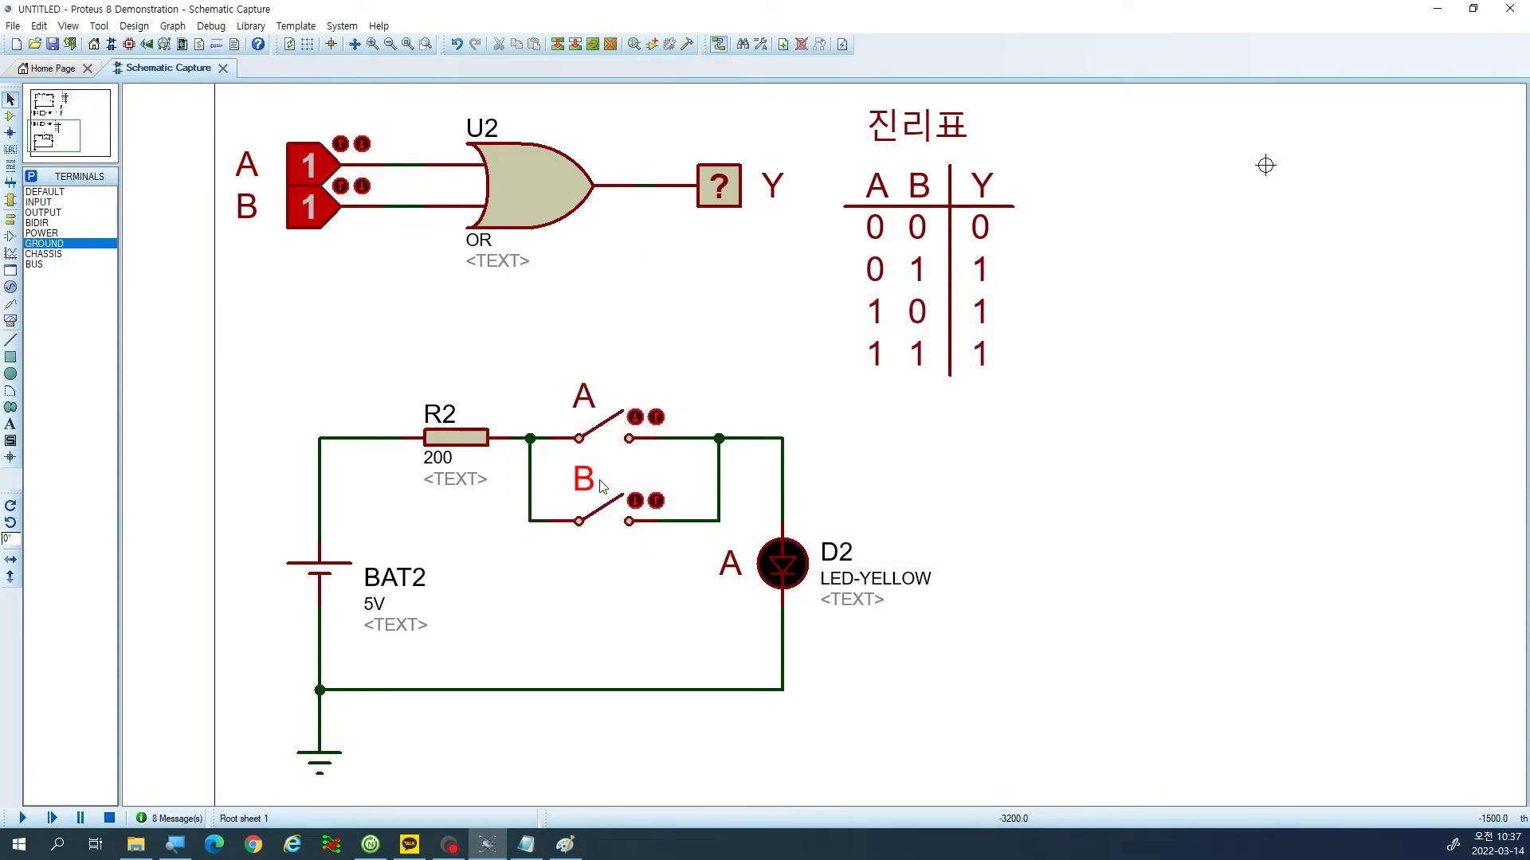
pyautogui.doubleClick(731, 568)
pyautogui.write('Y')
pyautogui.press('Return')
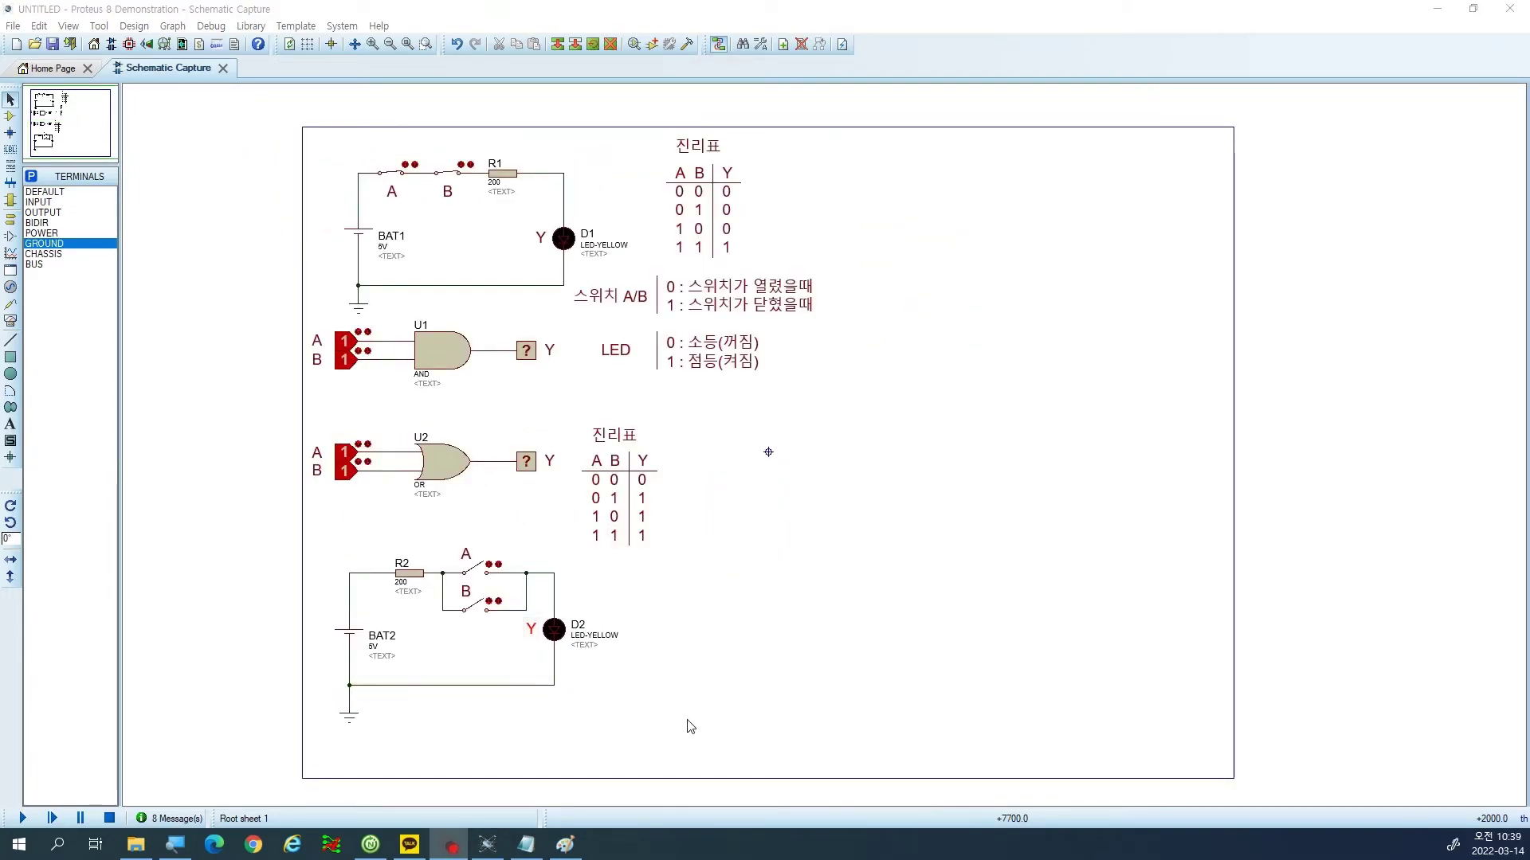
# Shift the OR gate section with its LED circuit and the AND gate section slightly to the right, away from the sheet border.
pyautogui.moveTo(685, 732); pyautogui.dragTo(302, 443)
pyautogui.click(801, 568)
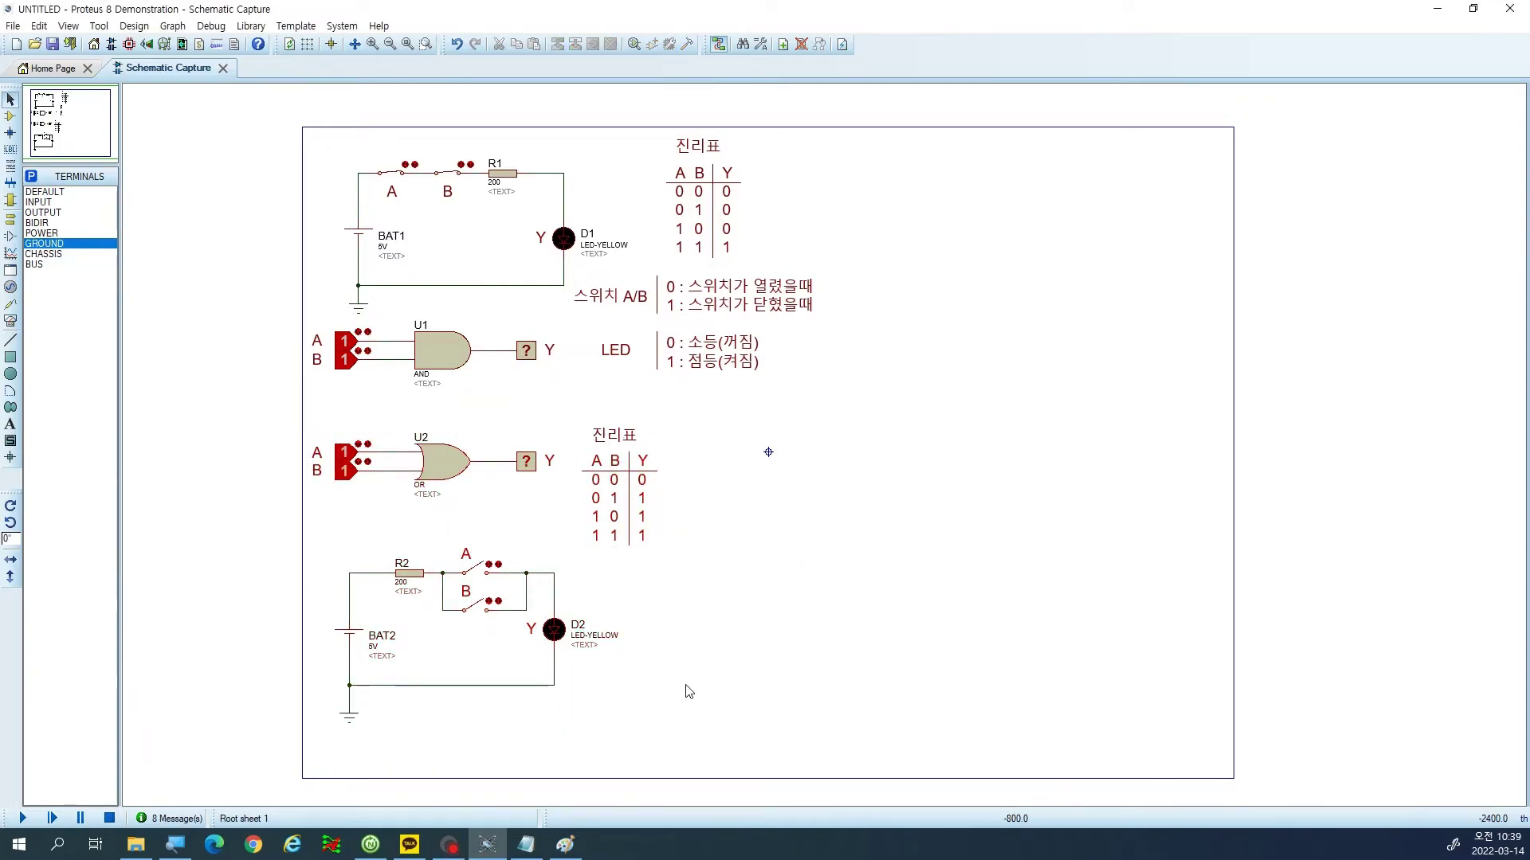
pyautogui.moveTo(675, 732); pyautogui.dragTo(294, 415)
pyautogui.moveTo(427, 459); pyautogui.dragTo(446, 459)
pyautogui.click(853, 511)
pyautogui.moveTo(825, 397); pyautogui.dragTo(286, 121)
pyautogui.moveTo(494, 227); pyautogui.dragTo(512, 227)
pyautogui.click(1062, 436)
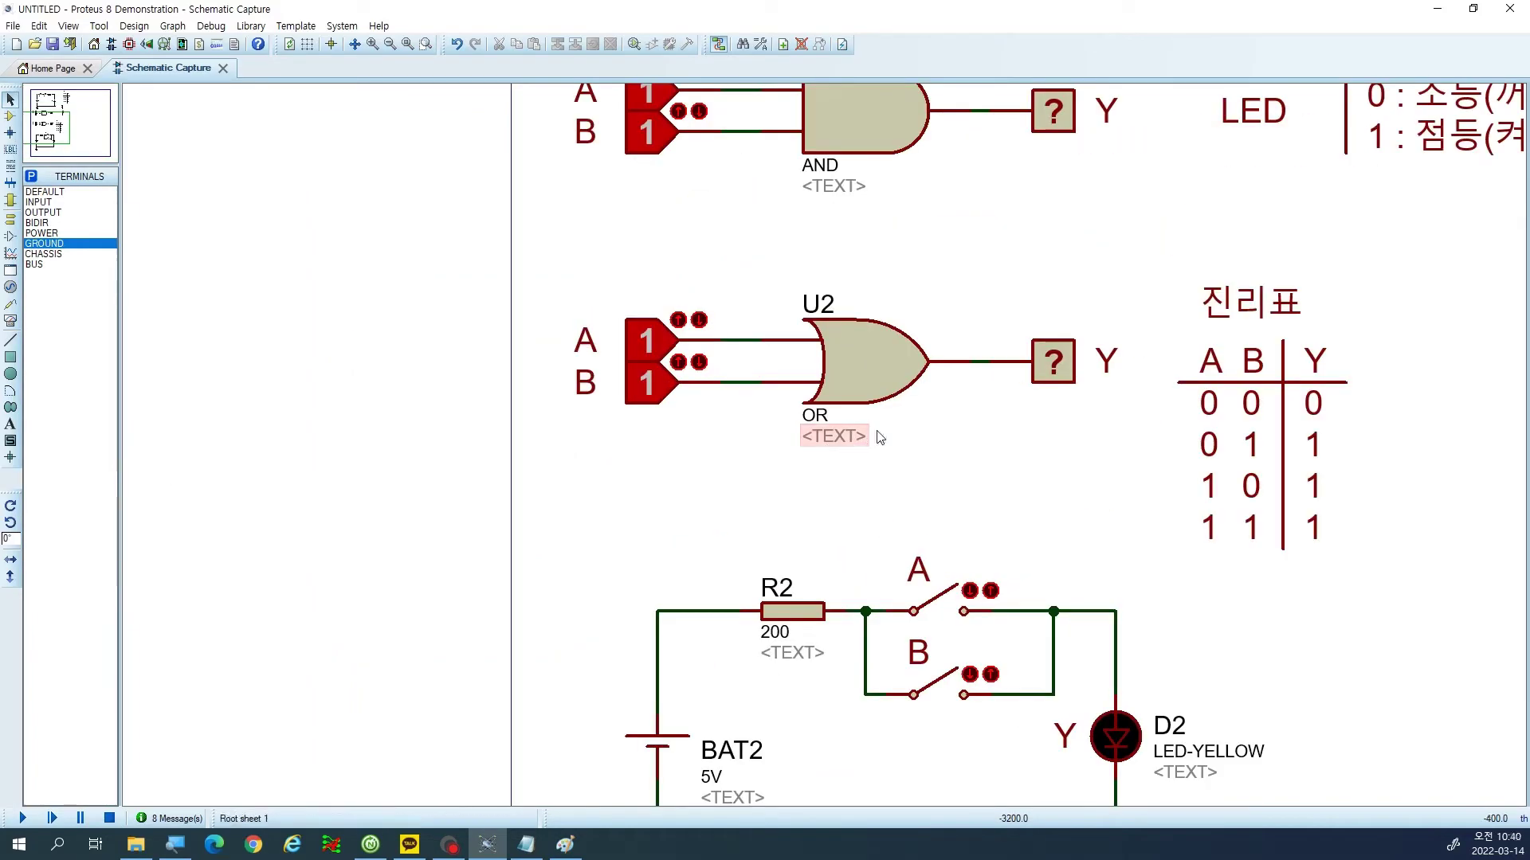
# Add the NOT device from the library and place one gate to the right of the OR truth table.
pyautogui.scroll(1, 857, 416)
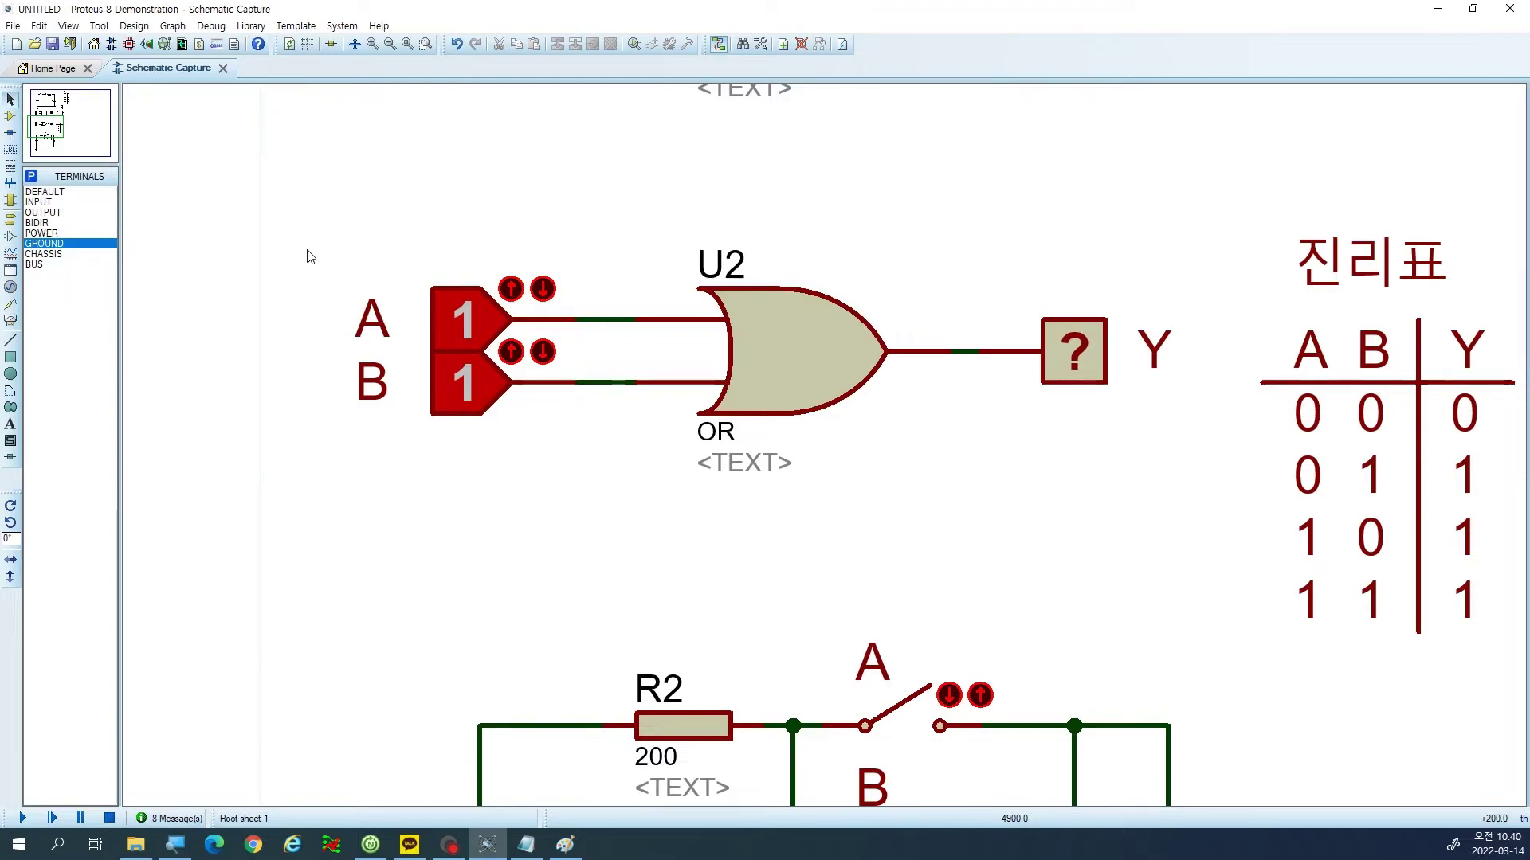
pyautogui.click(11, 117)
pyautogui.click(32, 179)
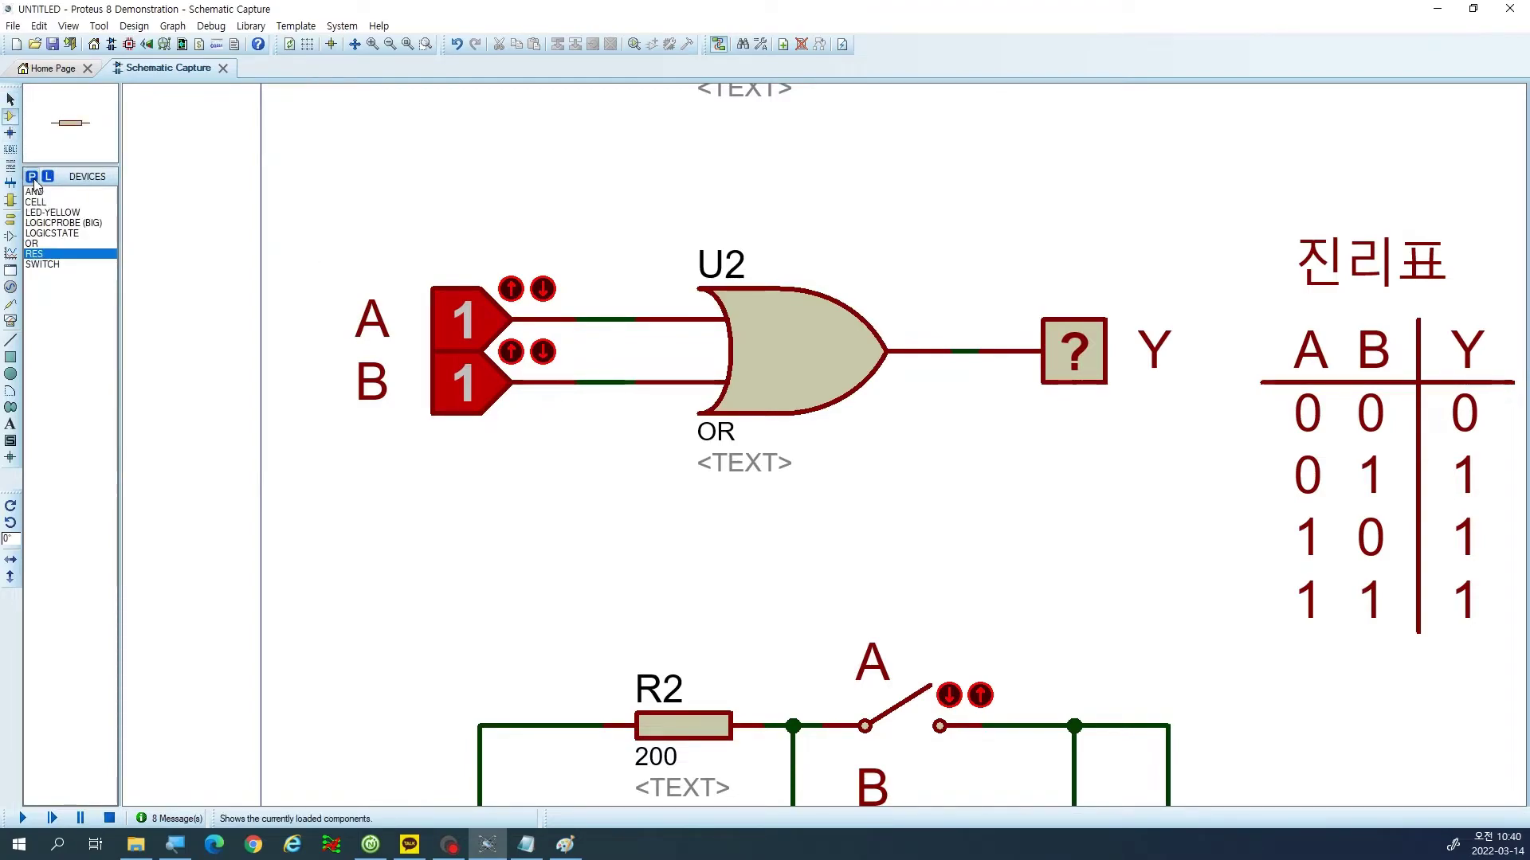
pyautogui.write('NOT')
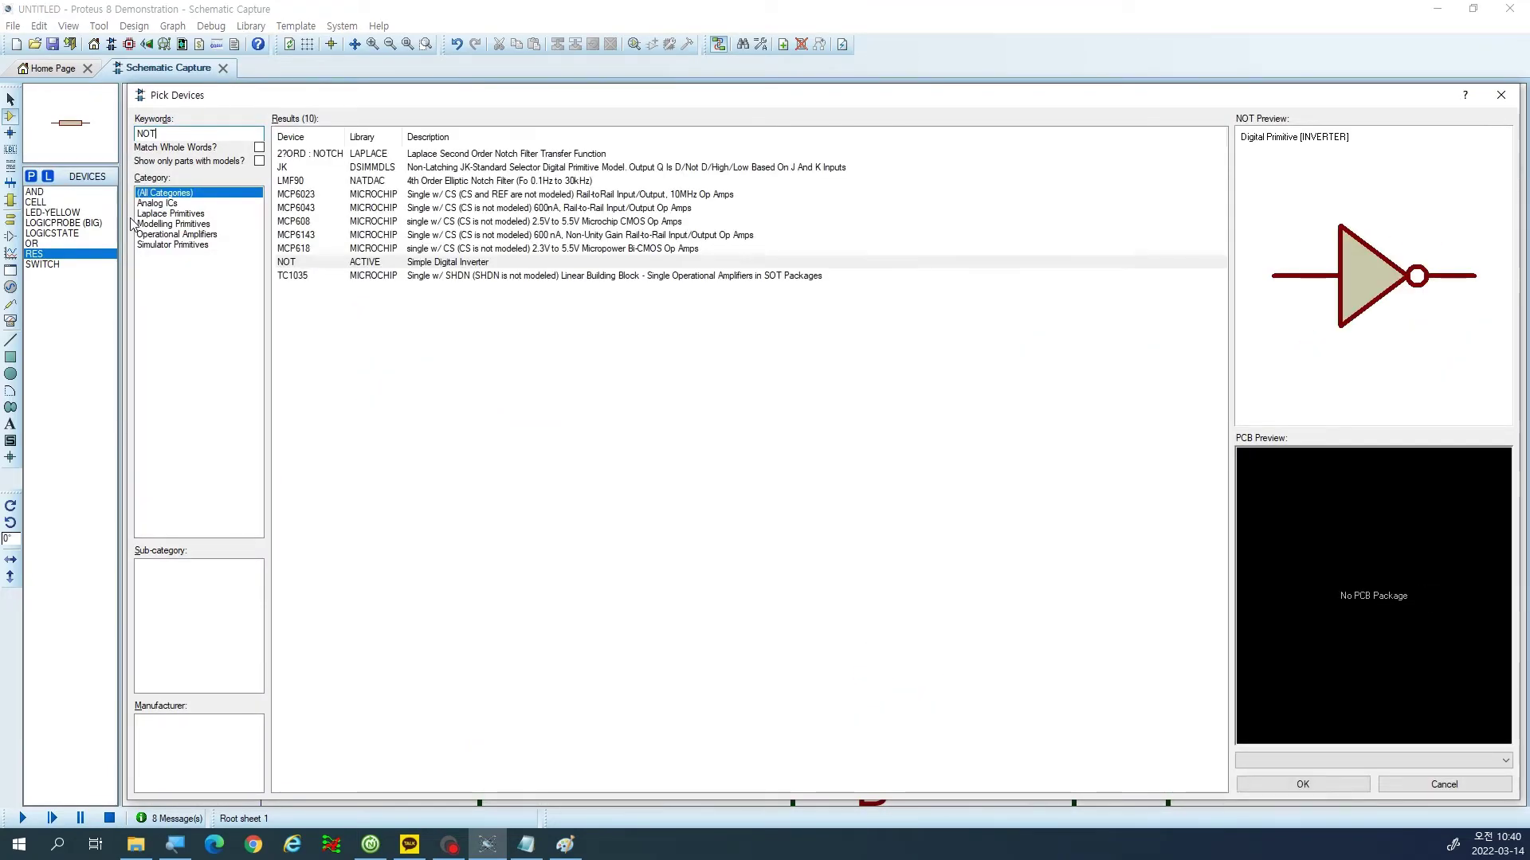
pyautogui.doubleClick(295, 270)
pyautogui.click(1250, 778)
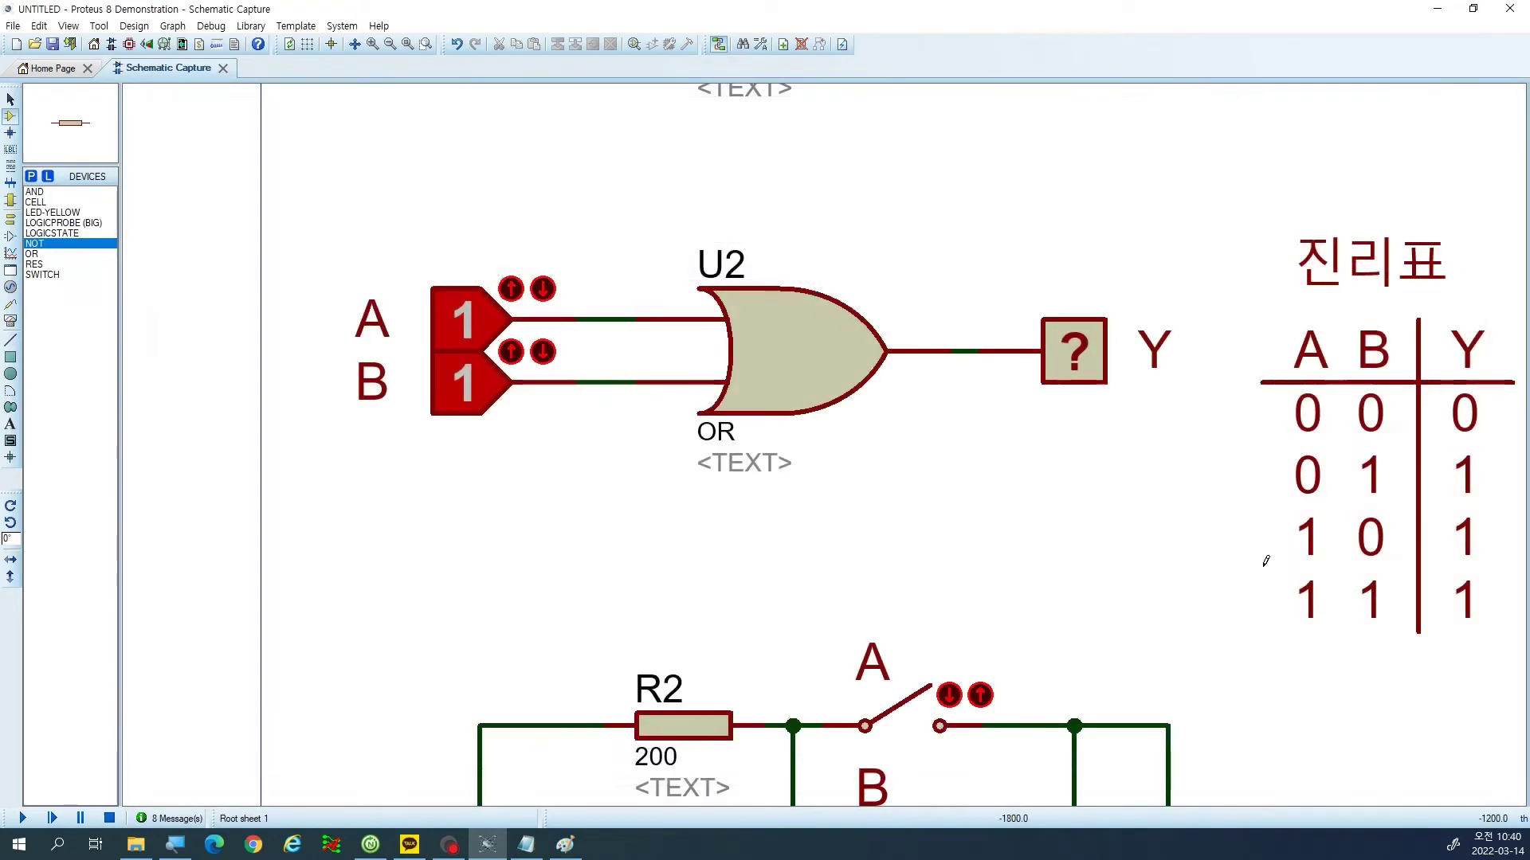
pyautogui.scroll(-2, 1265, 561)
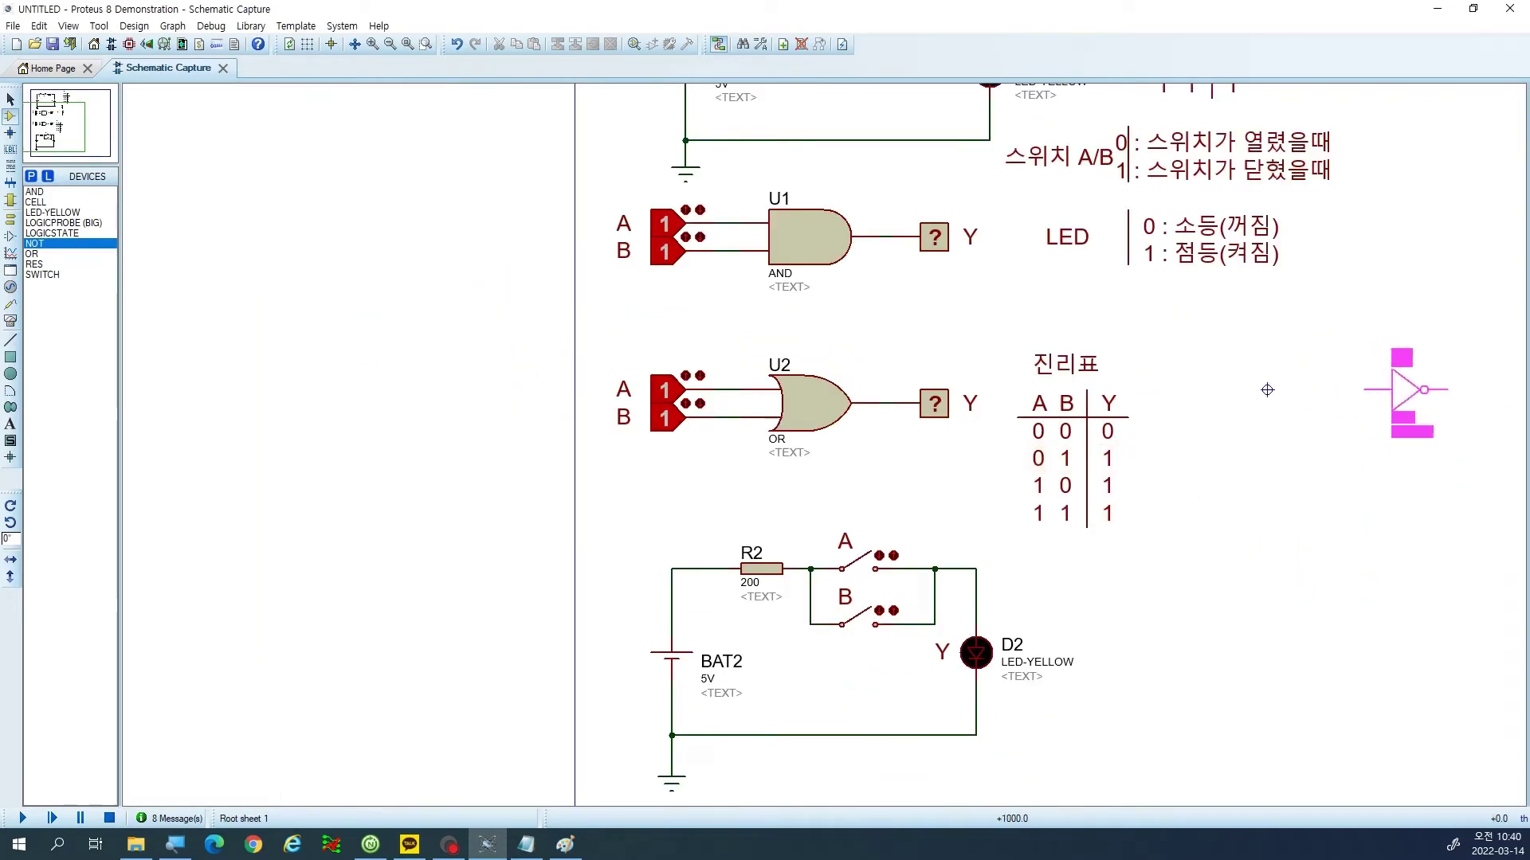
pyautogui.click(1405, 361)
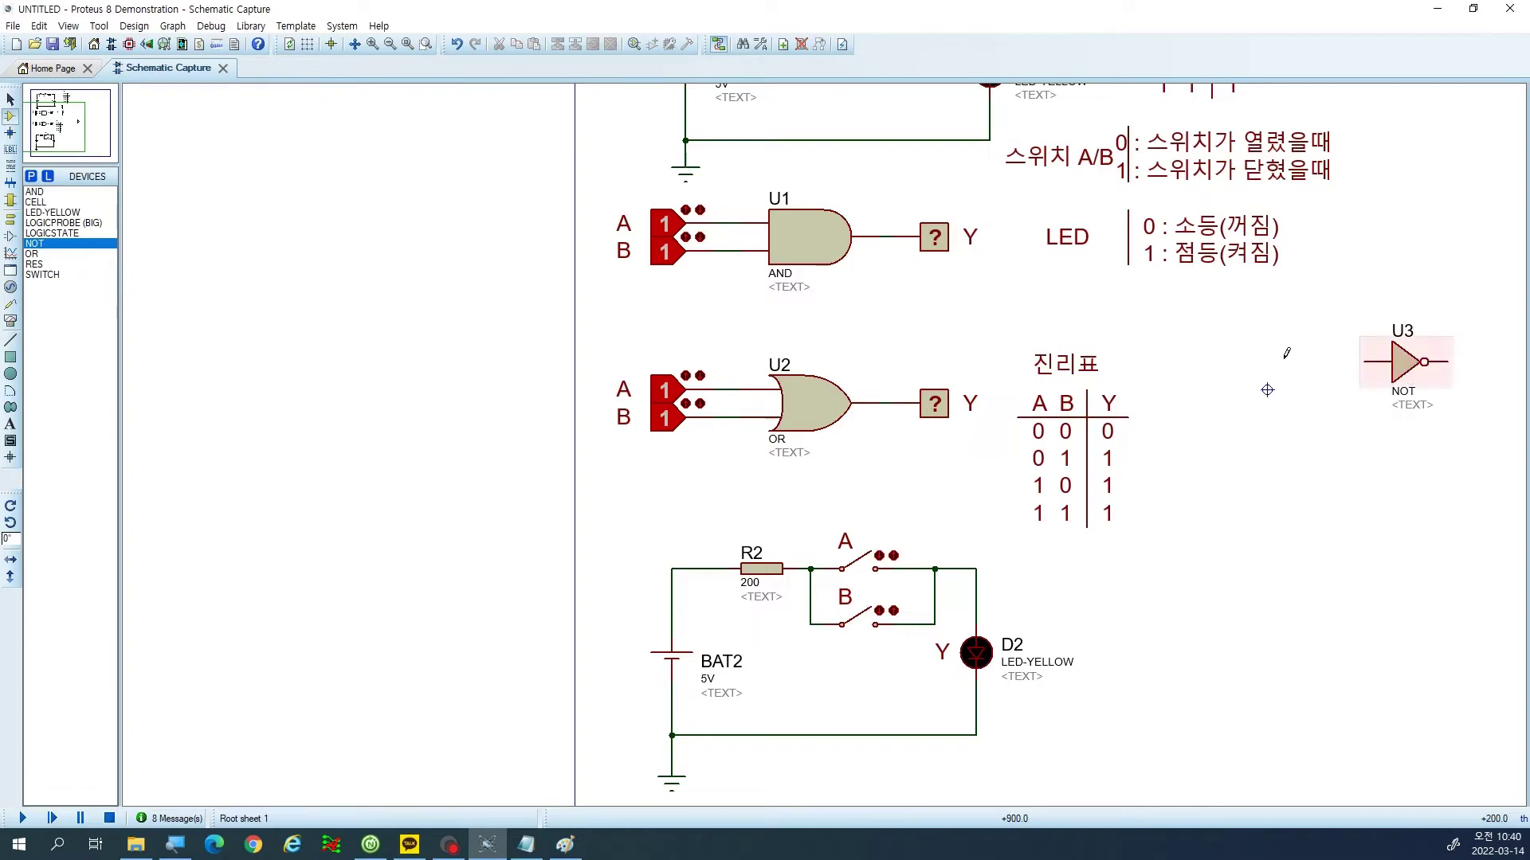
# Place a LOGICPROBE (BIG) at the NOT gate's output and a LOGICSTATE at its input, and wire both to the gate.
pyautogui.click(60, 223)
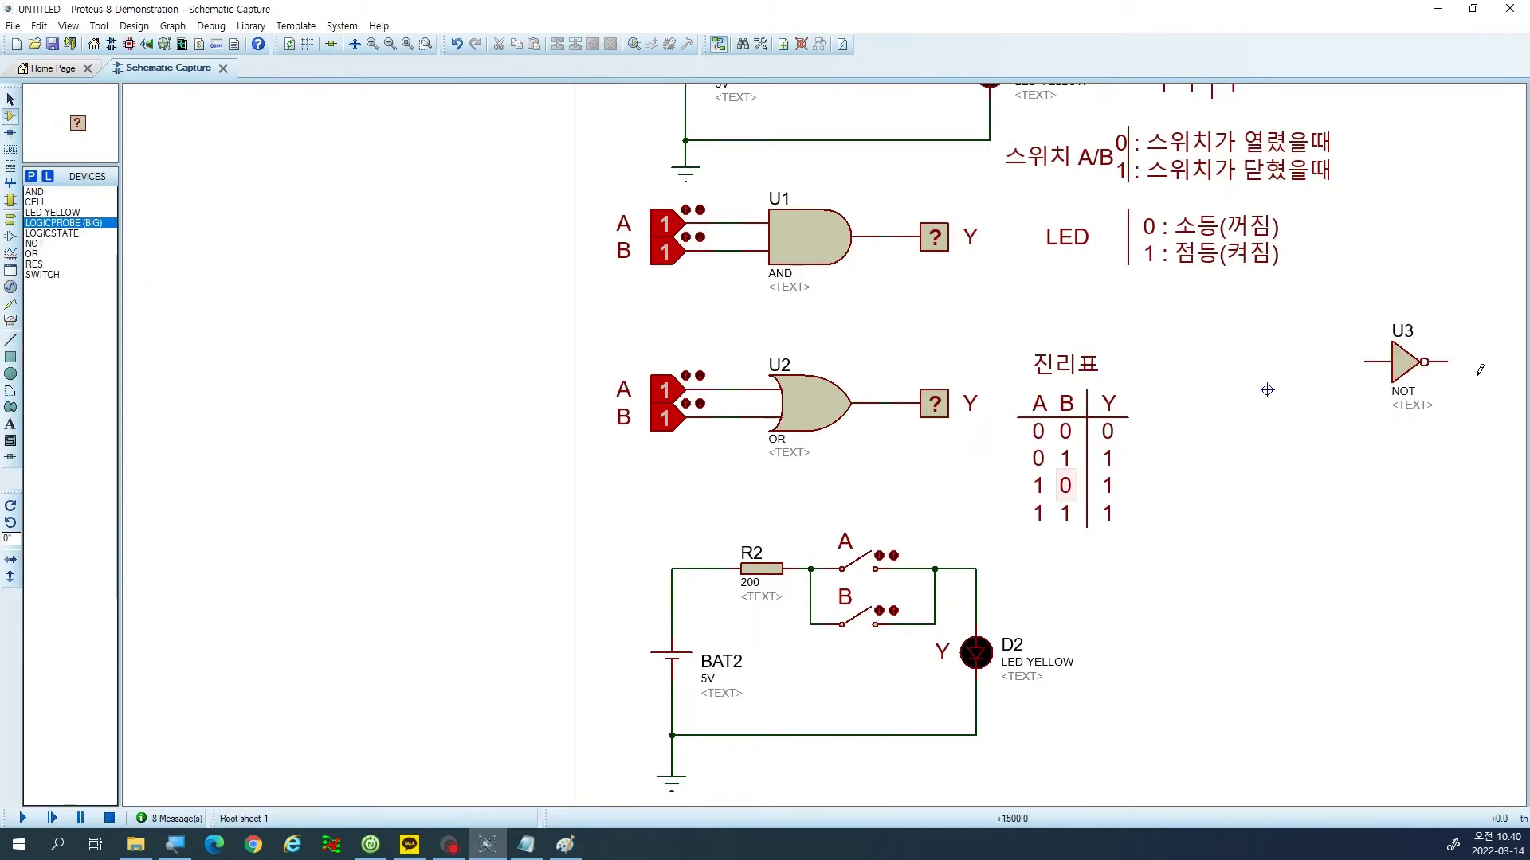
pyautogui.click(1501, 362)
pyautogui.click(52, 233)
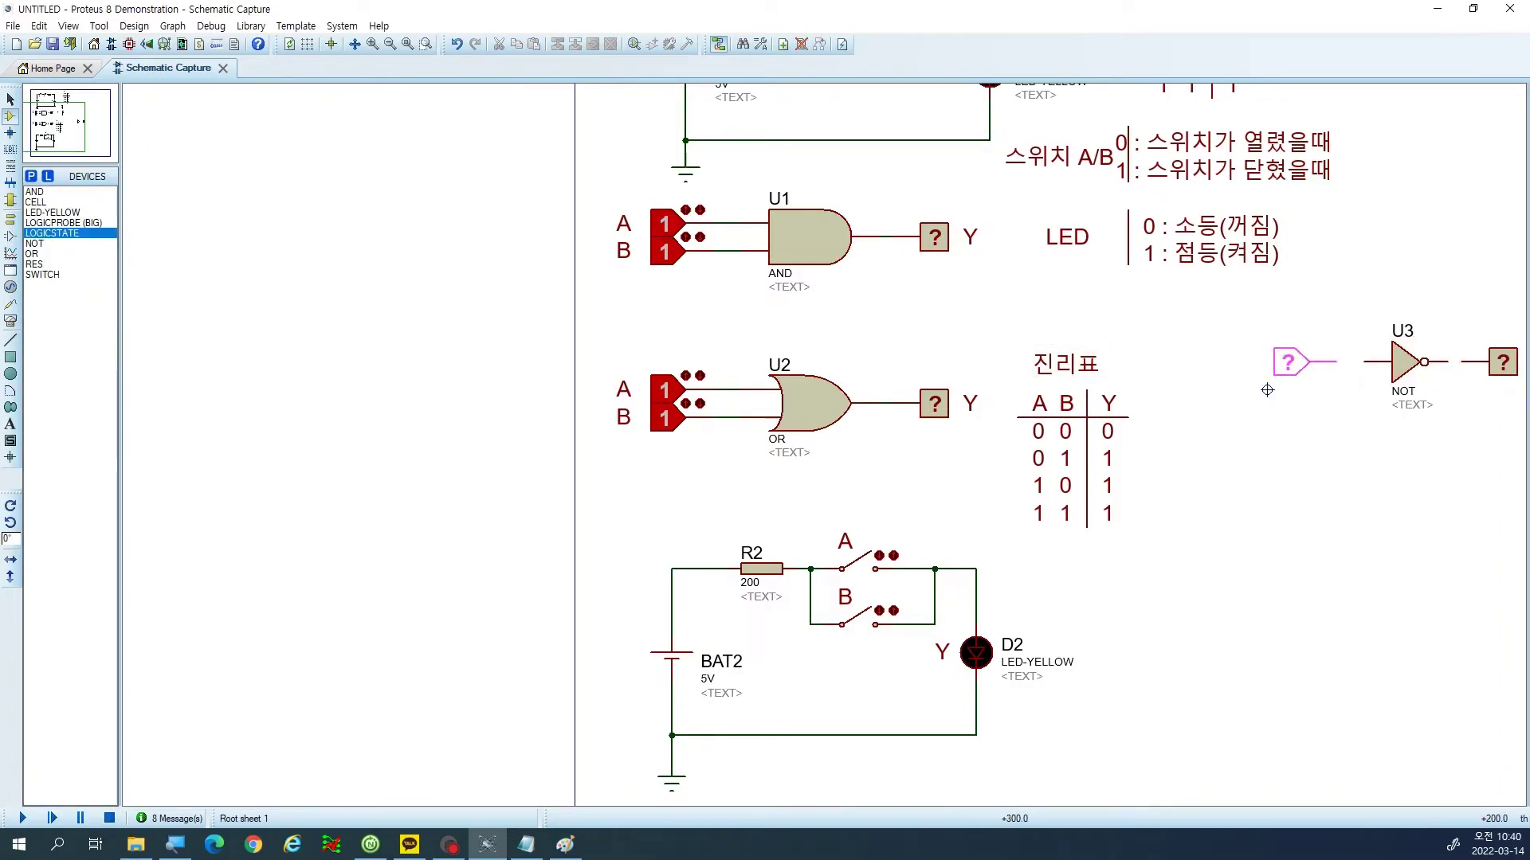
pyautogui.click(1302, 362)
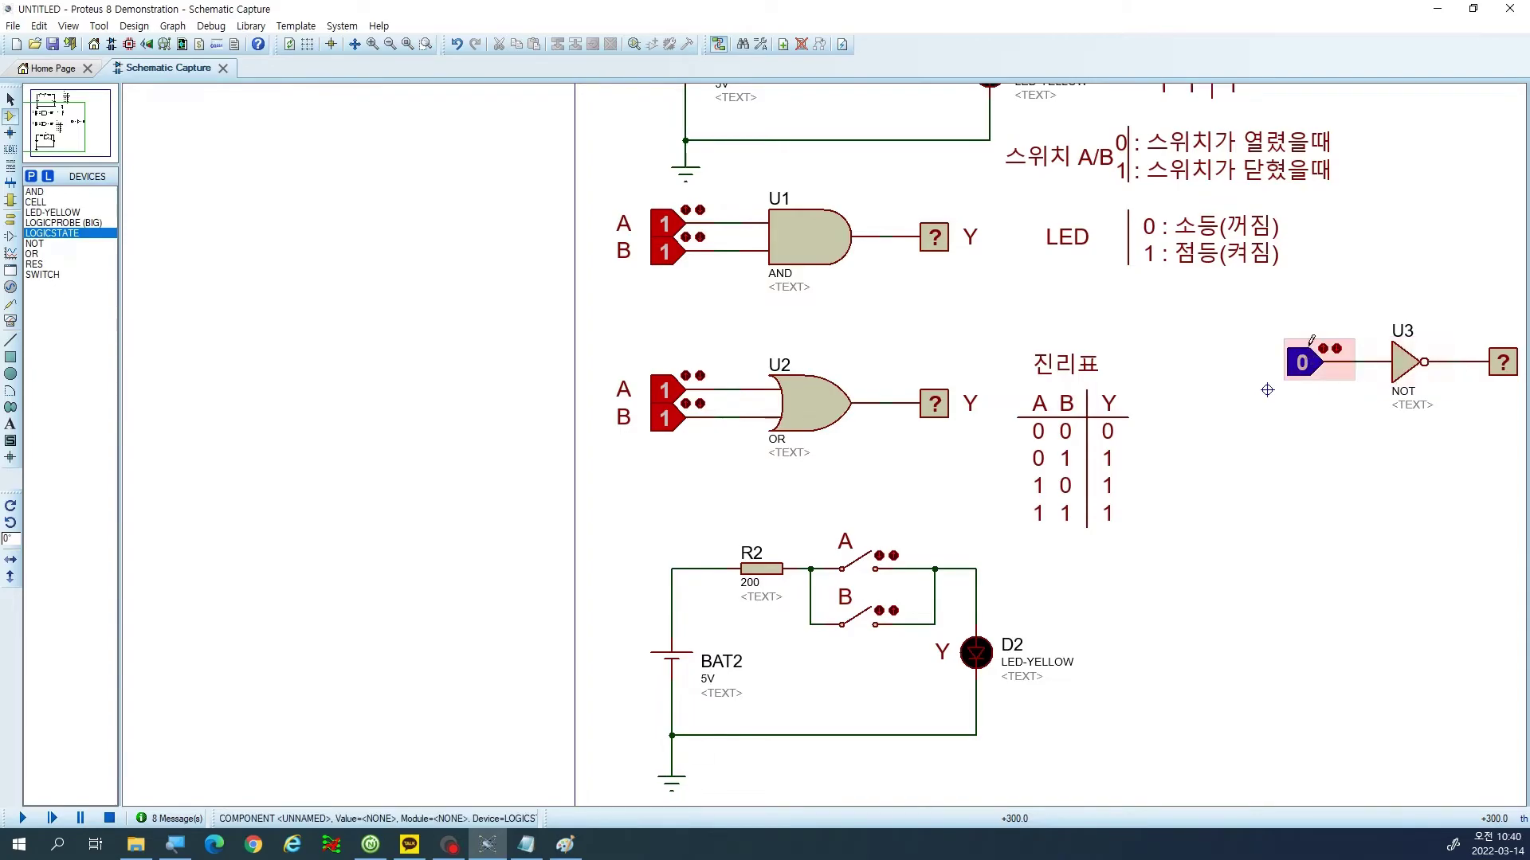
# Move the whole NOT gate circuit further right, away from the OR truth table.
pyautogui.scroll(-2, 1246, 418)
pyautogui.scroll(3, 1245, 417)
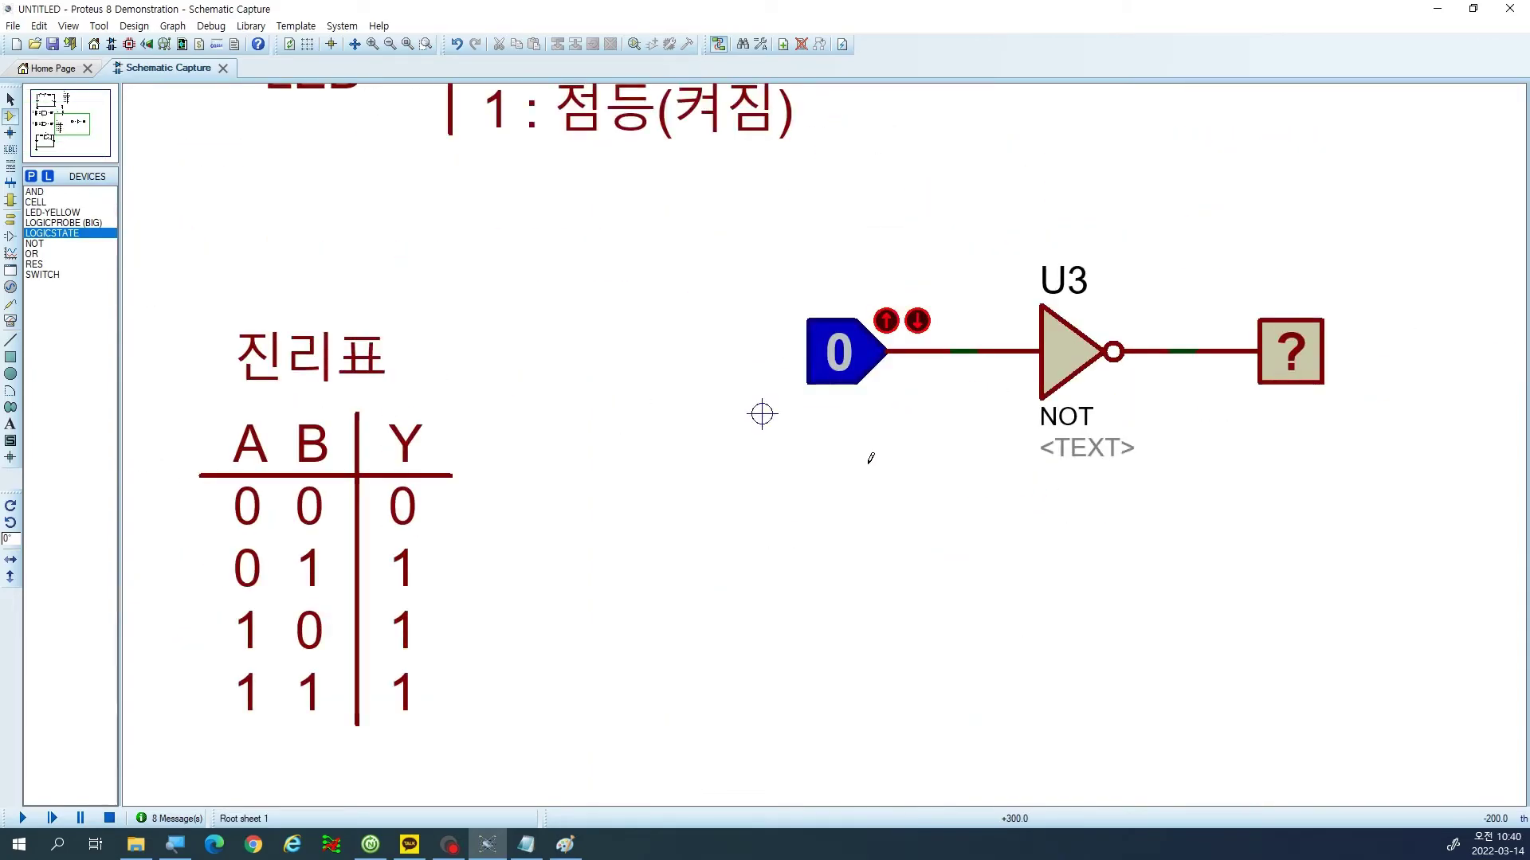
pyautogui.scroll(-1, 870, 454)
pyautogui.click(10, 99)
pyautogui.moveTo(762, 321); pyautogui.dragTo(1259, 507)
pyautogui.moveTo(1155, 466); pyautogui.dragTo(1279, 466)
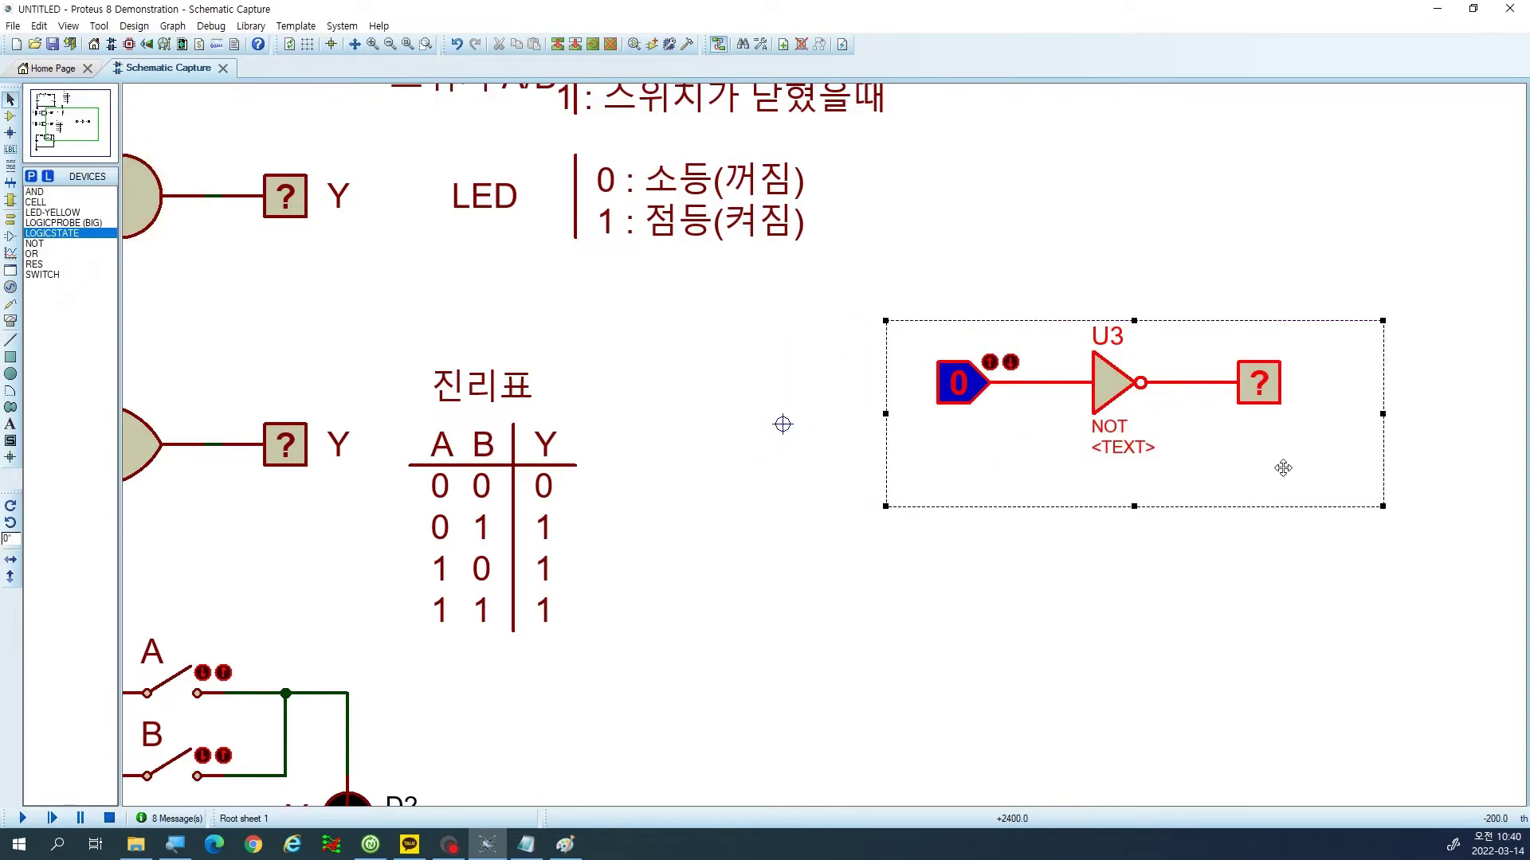
pyautogui.click(1202, 608)
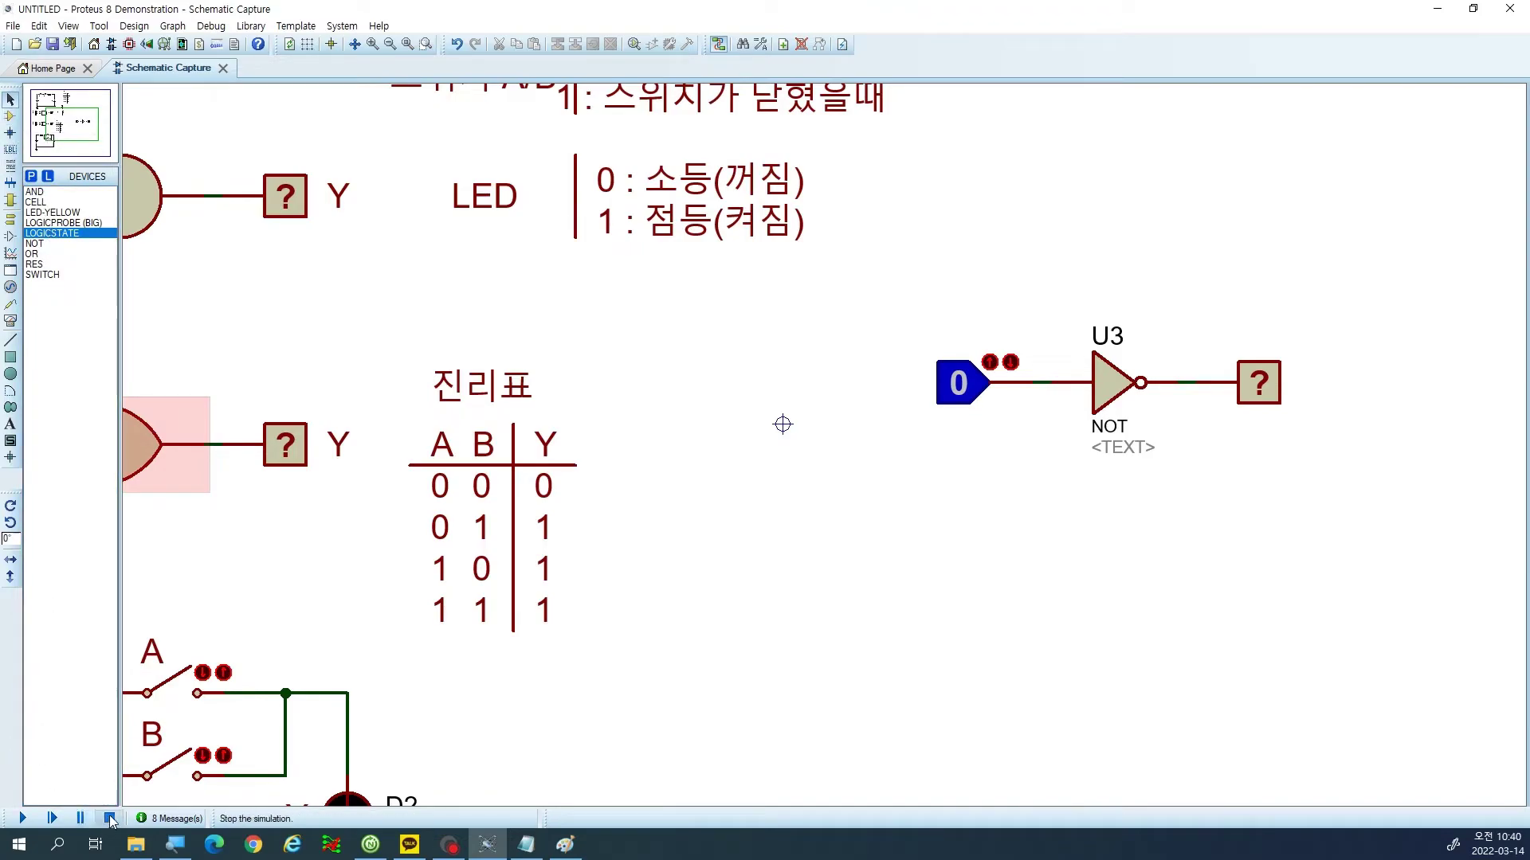
# Add the BUFFER device from the DSIMMDLS library and place it directly below the NOT gate.
pyautogui.click(11, 117)
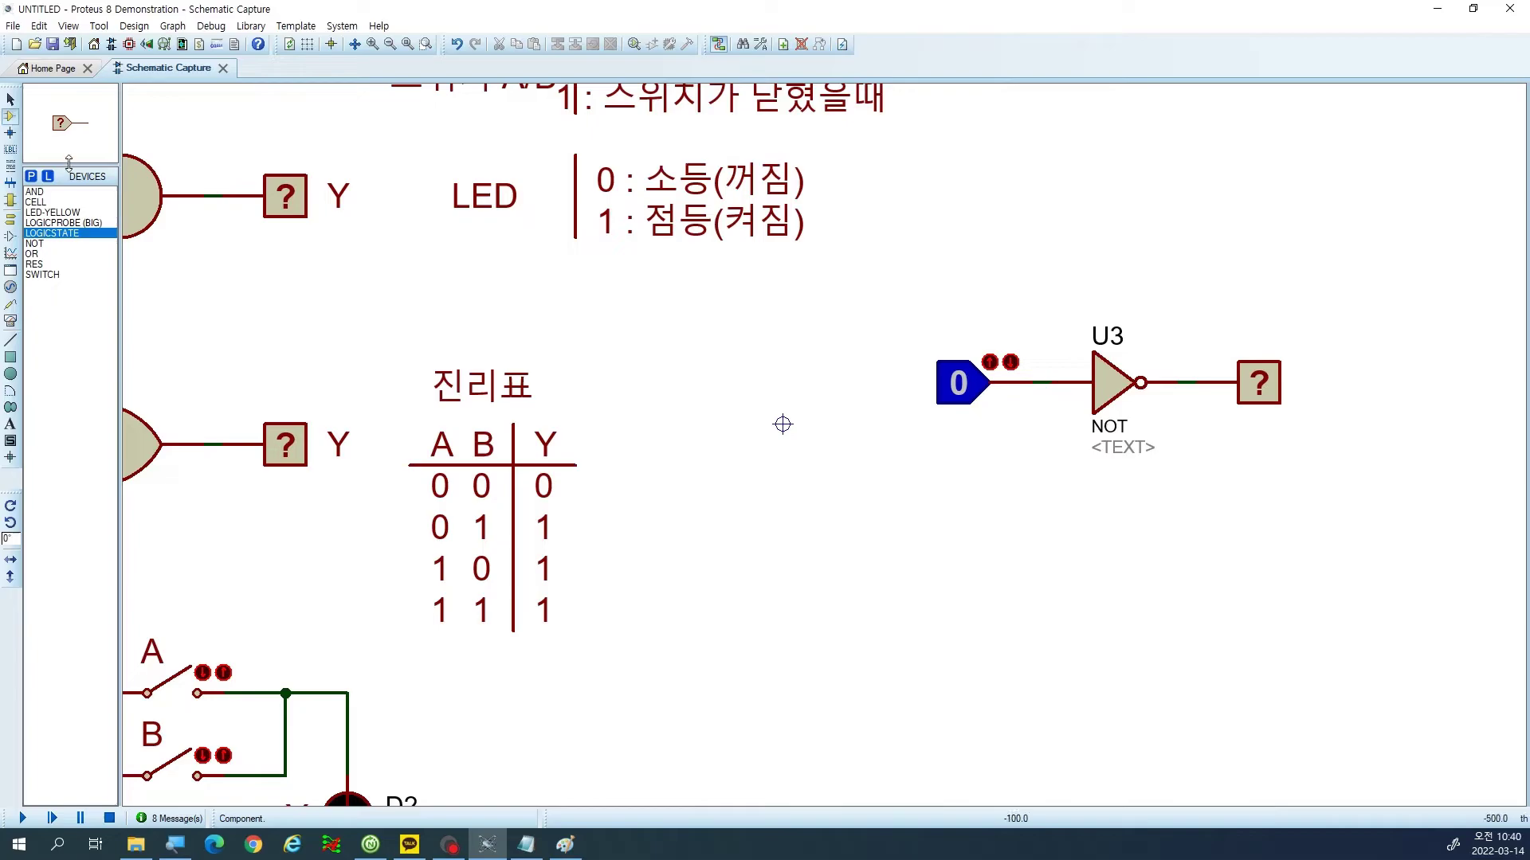
pyautogui.click(31, 177)
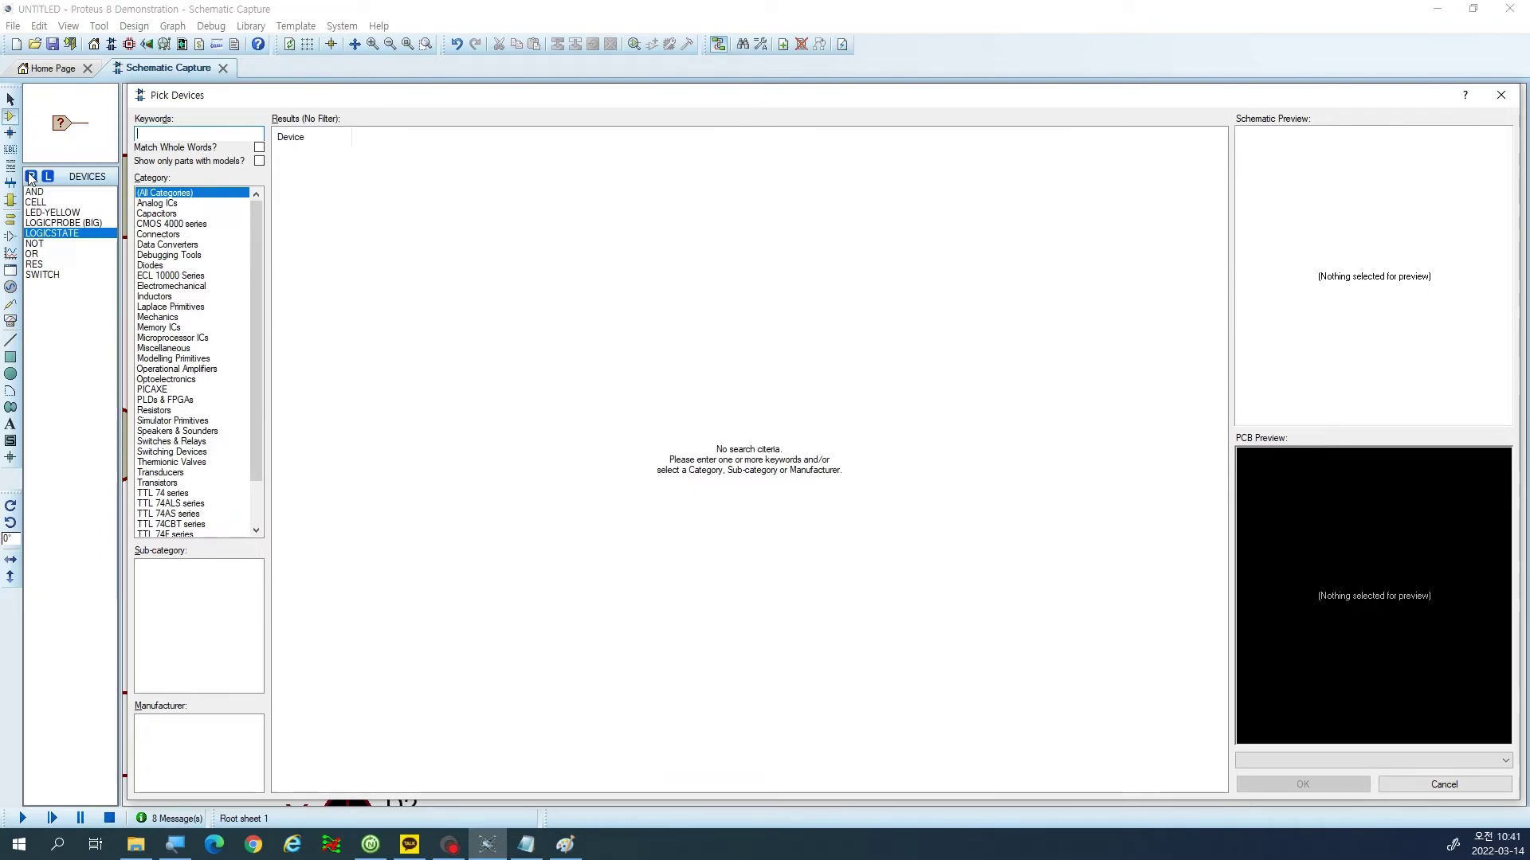
pyautogui.write('FFER')
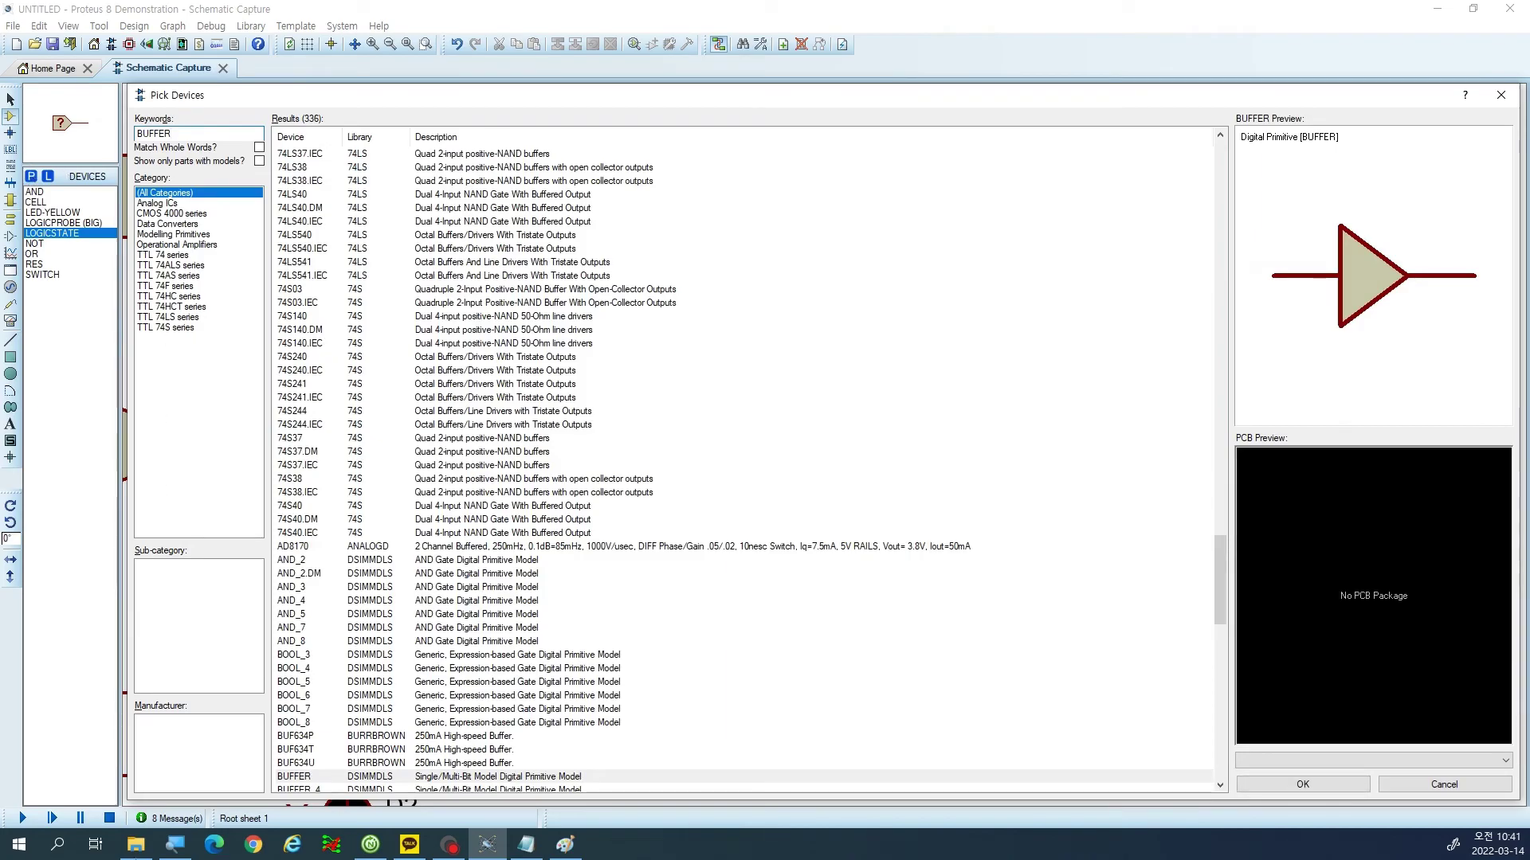
pyautogui.doubleClick(309, 777)
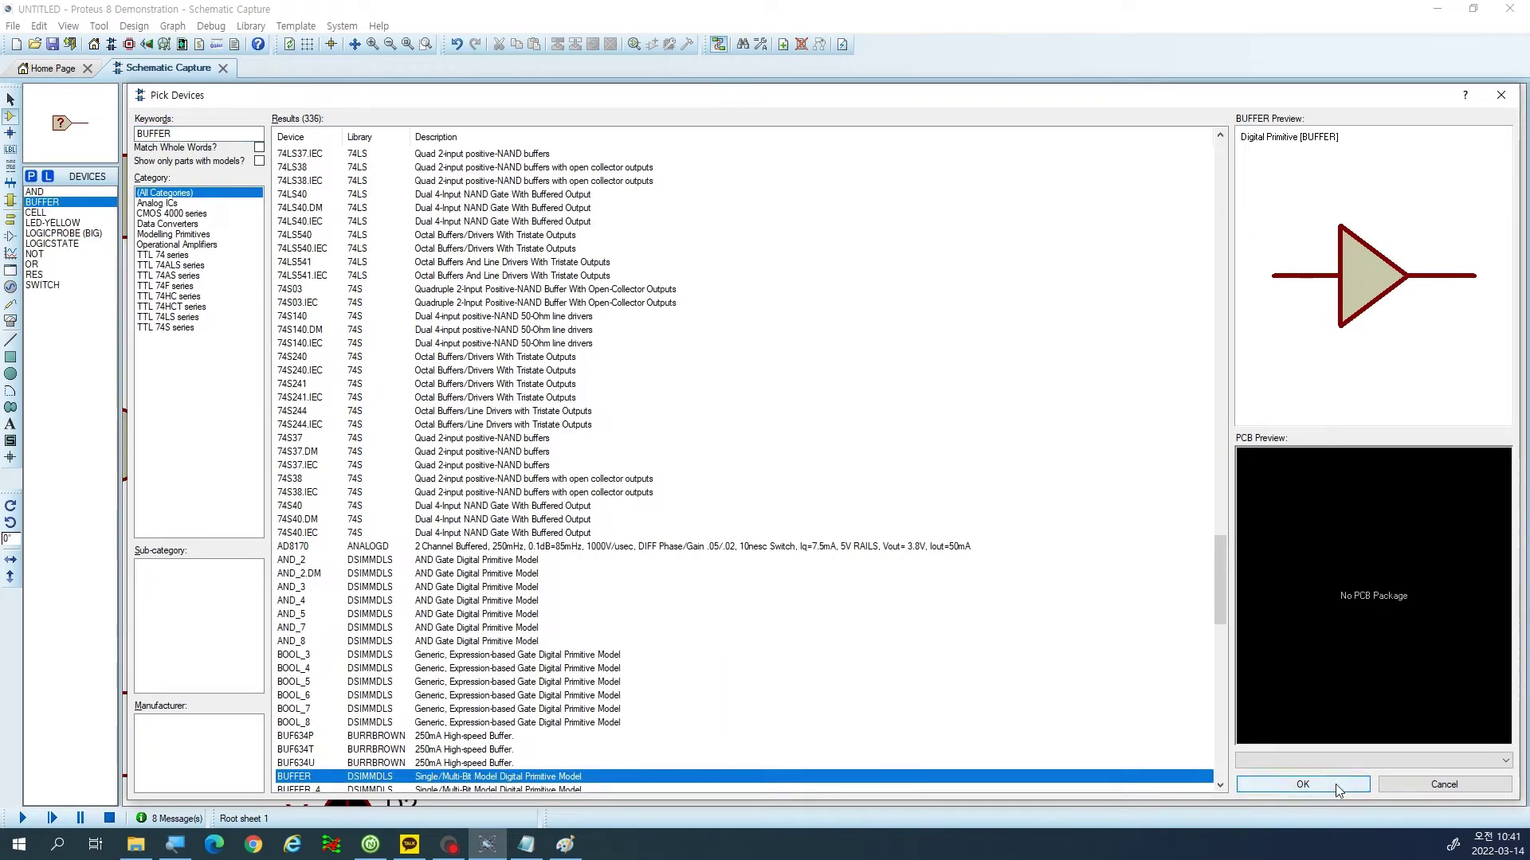
pyautogui.click(1301, 784)
pyautogui.click(1132, 569)
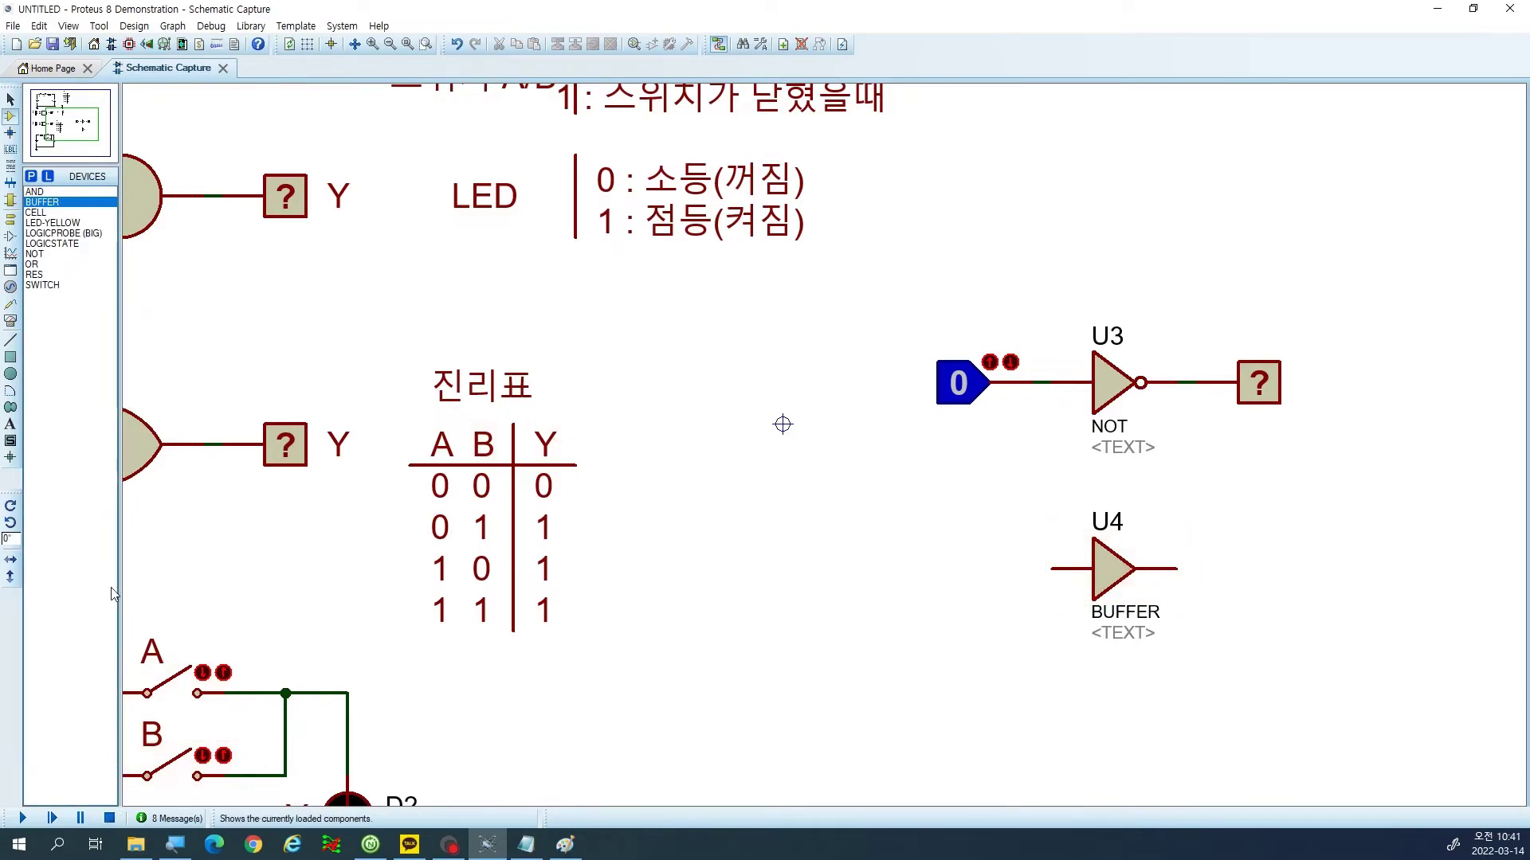
# Place a LOGICPROBE (BIG) at the buffer's output and a LOGICSTATE at its input, and wire both to the buffer.
pyautogui.click(57, 233)
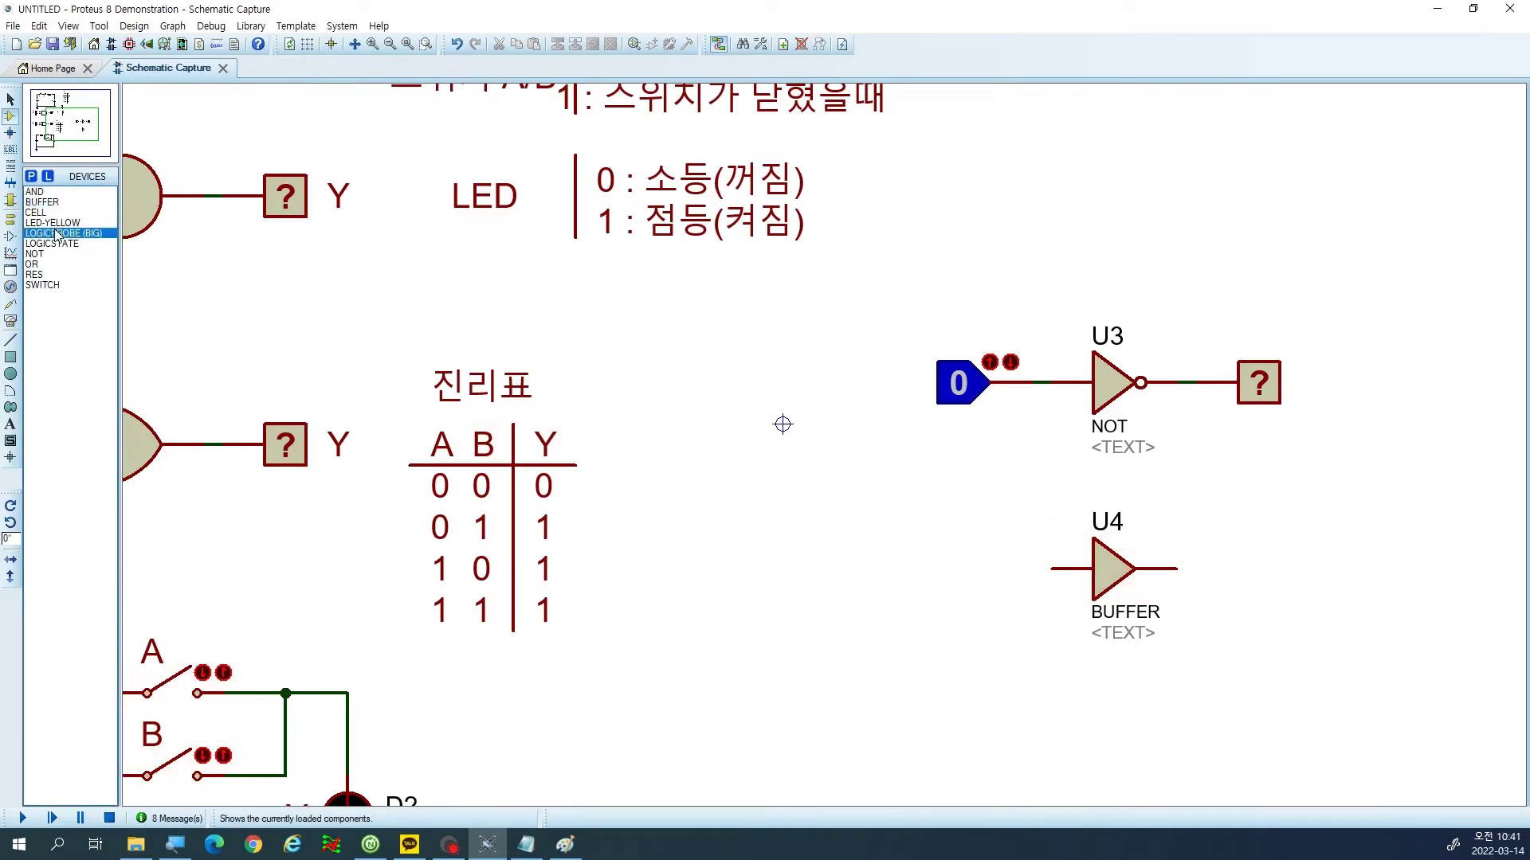
pyautogui.click(1197, 569)
pyautogui.click(52, 243)
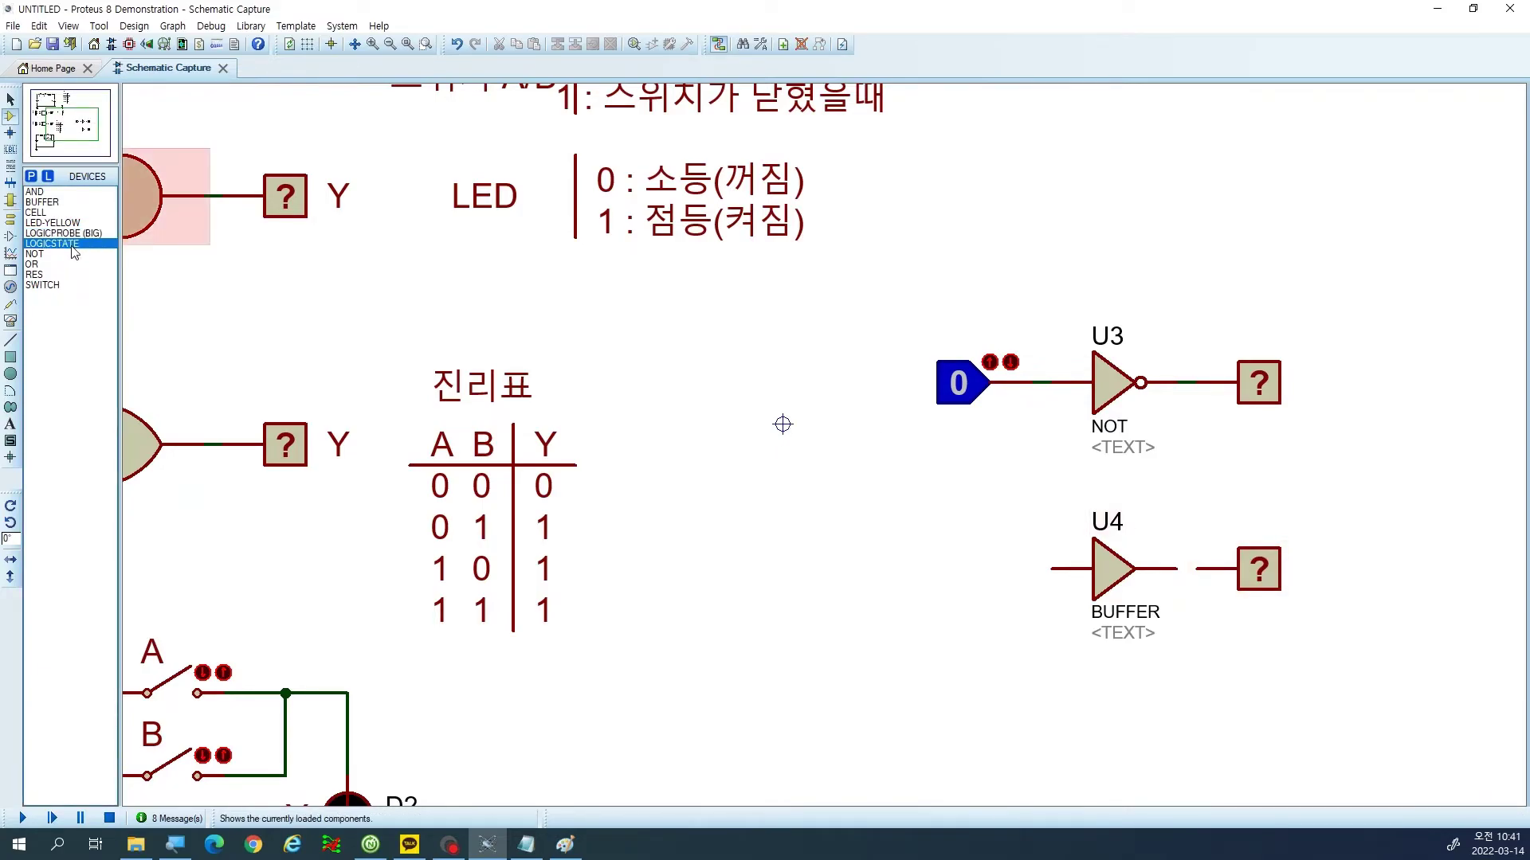
pyautogui.click(962, 569)
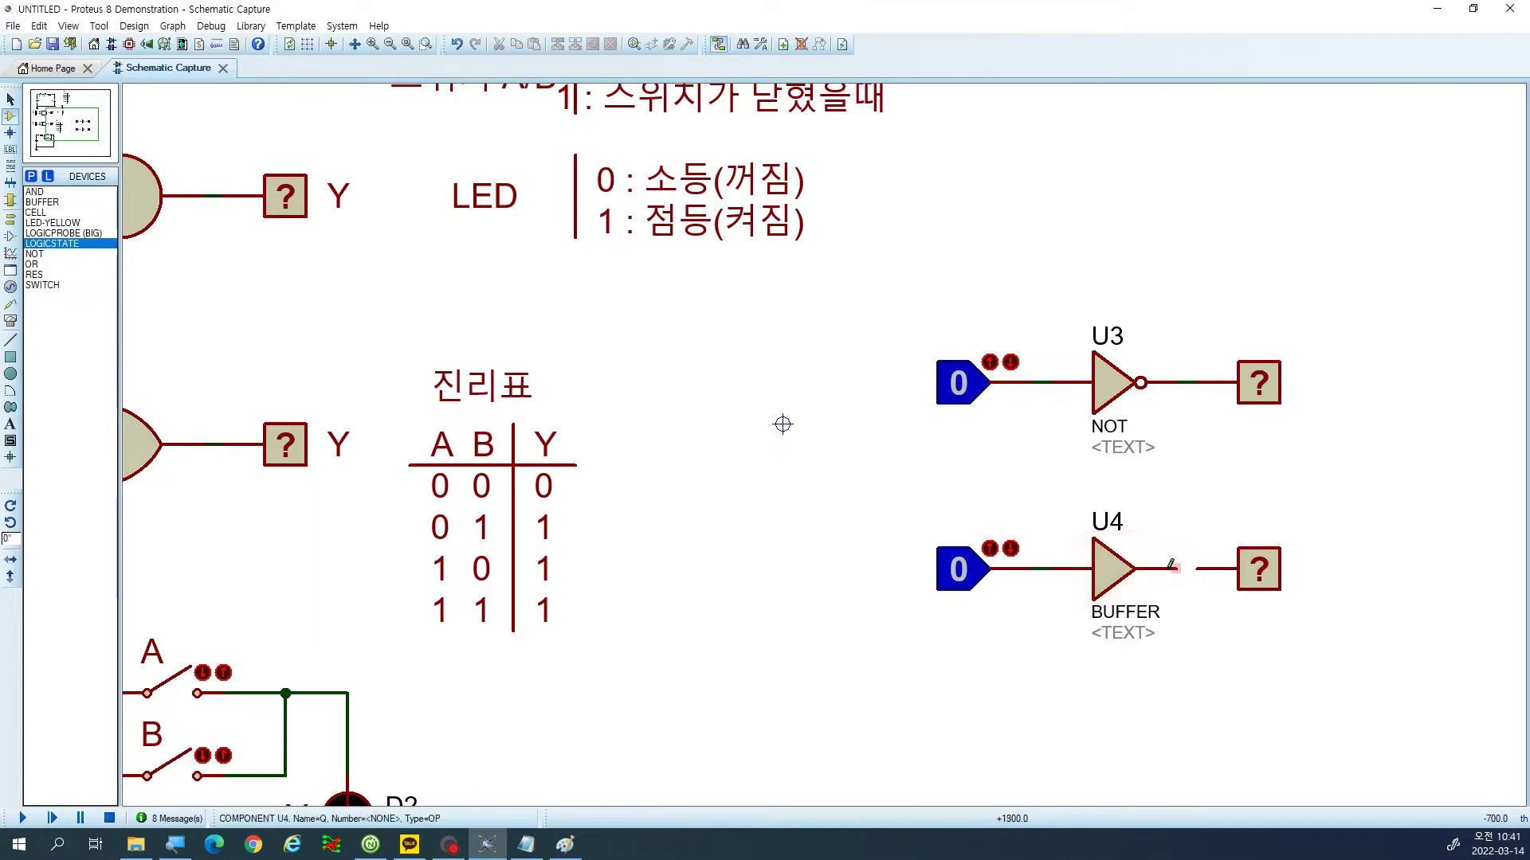
pyautogui.press('F6')
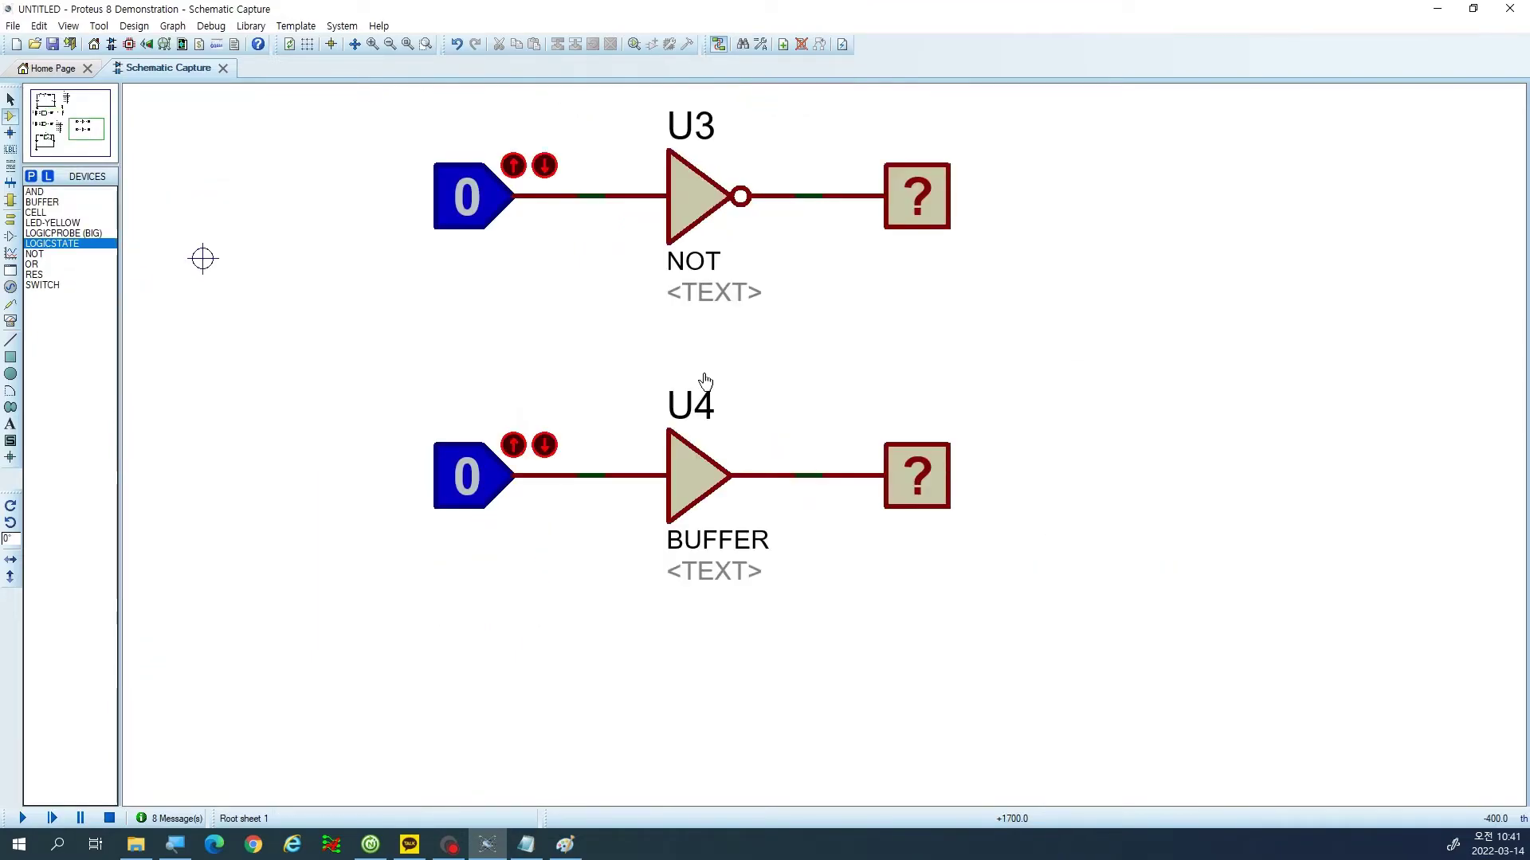
# Simulate the NOT and BUFFER circuits, switch both logic inputs to 1 to check the probes, and stop the simulation.
pyautogui.moveTo(86, 135); pyautogui.dragTo(84, 125)
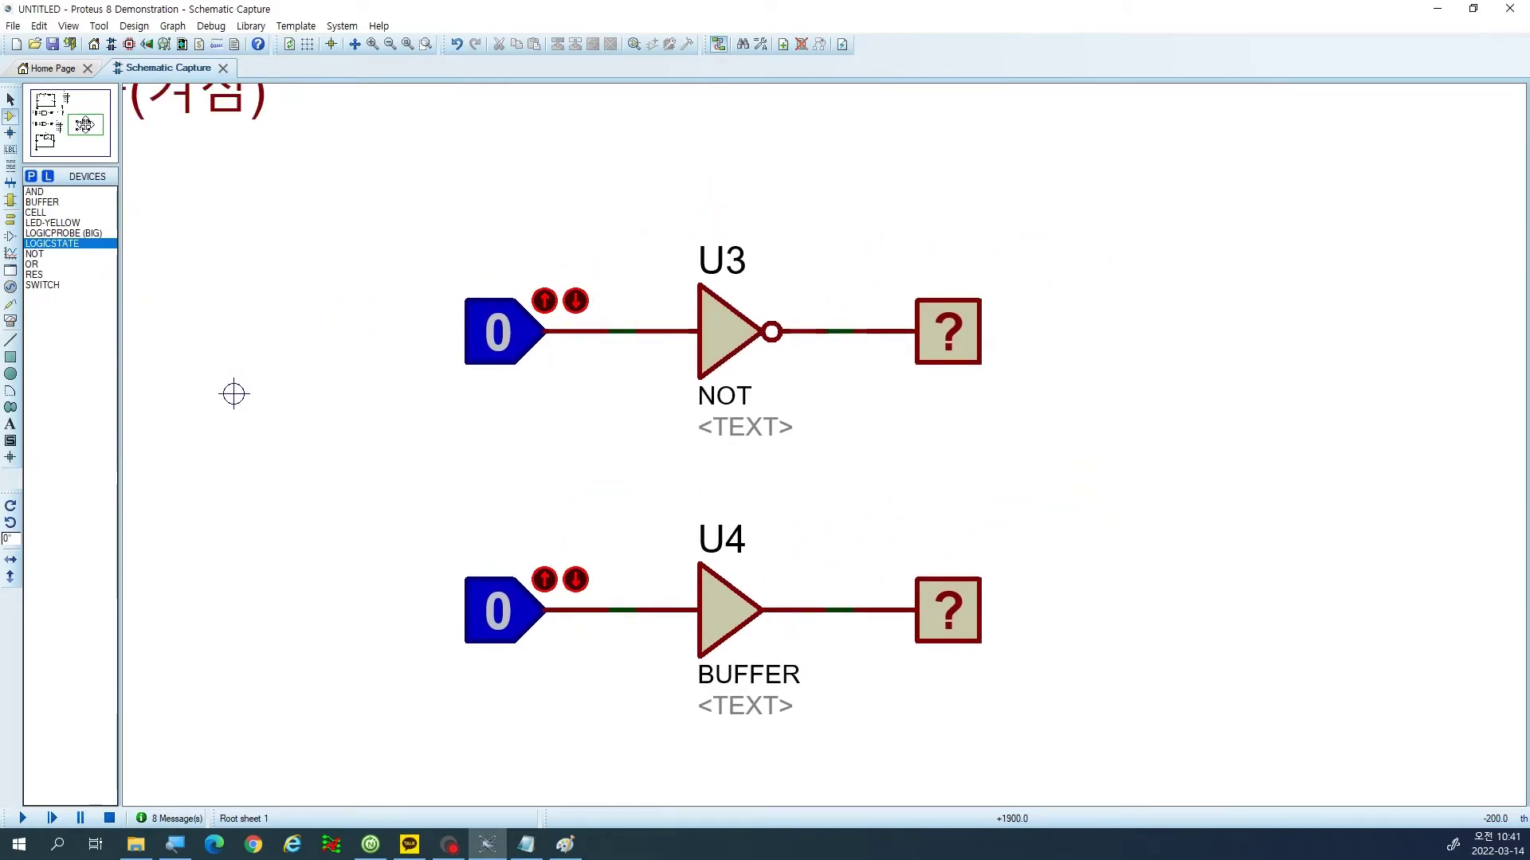
pyautogui.press('F6')
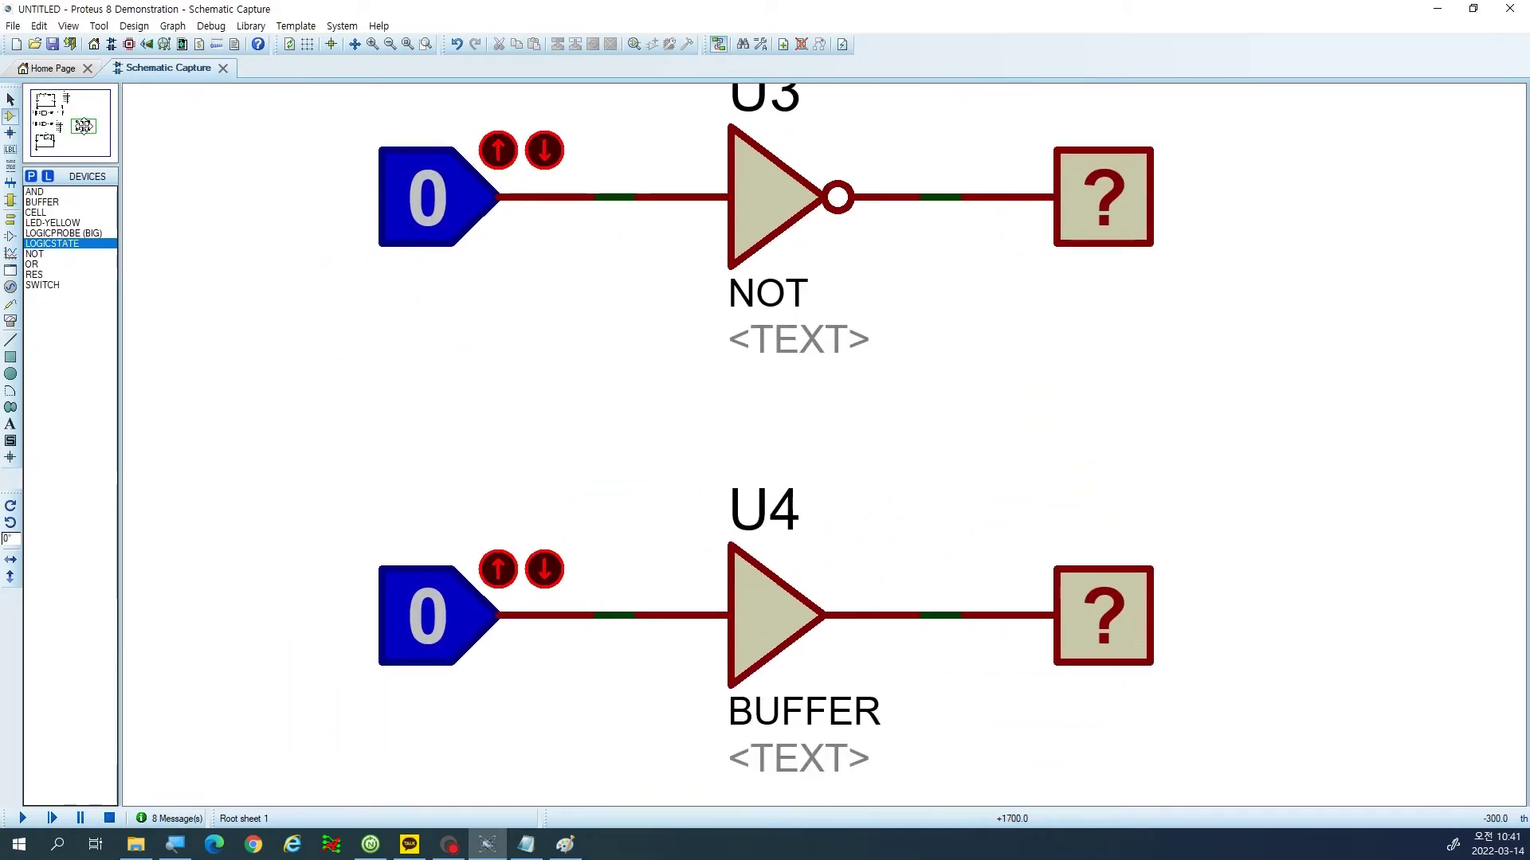
pyautogui.click(83, 124)
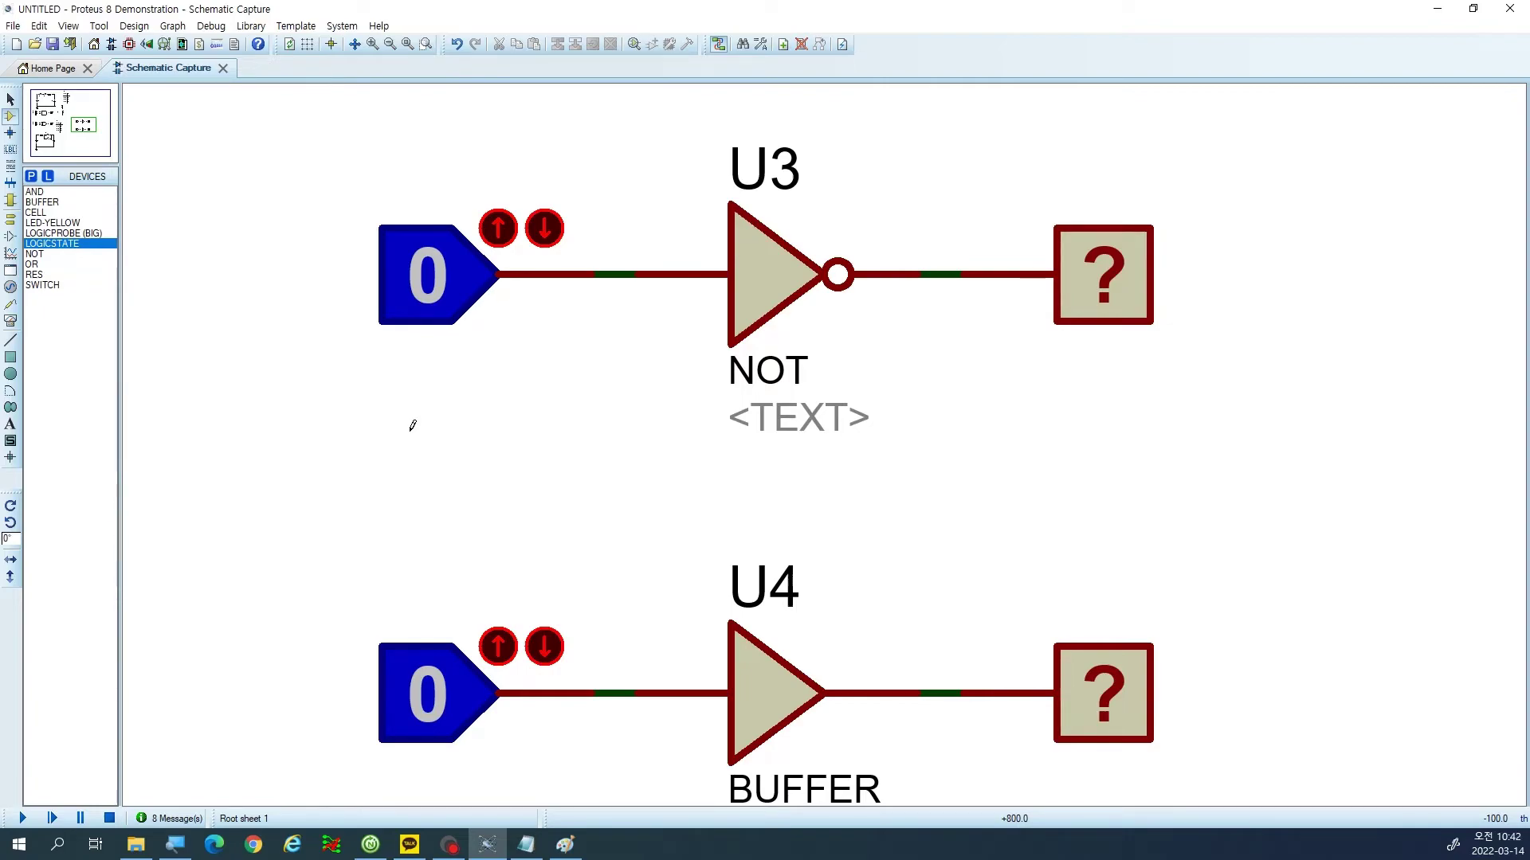
pyautogui.click(12, 821)
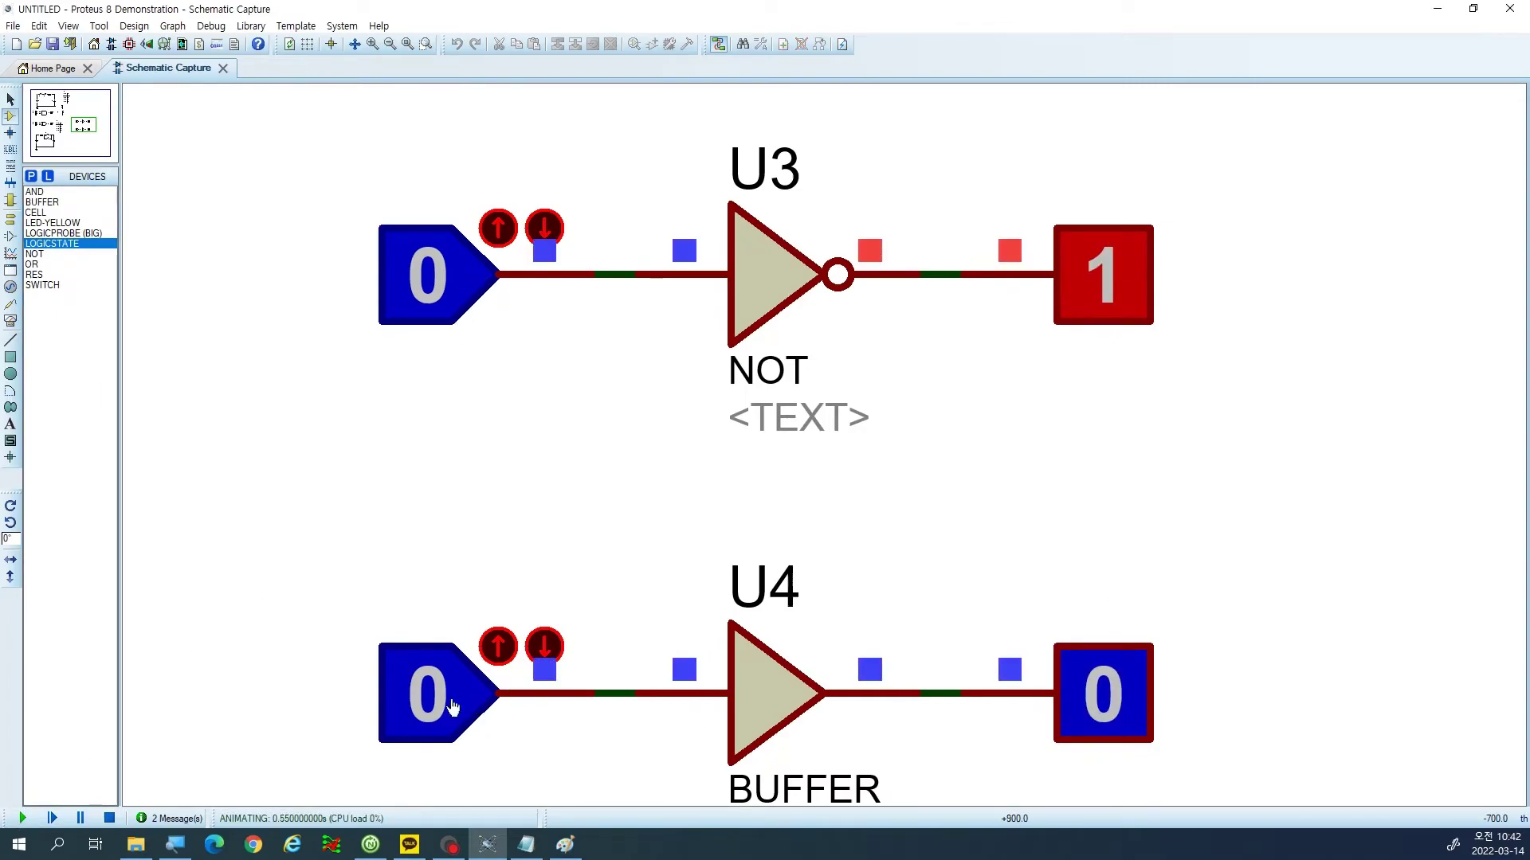
pyautogui.click(448, 297)
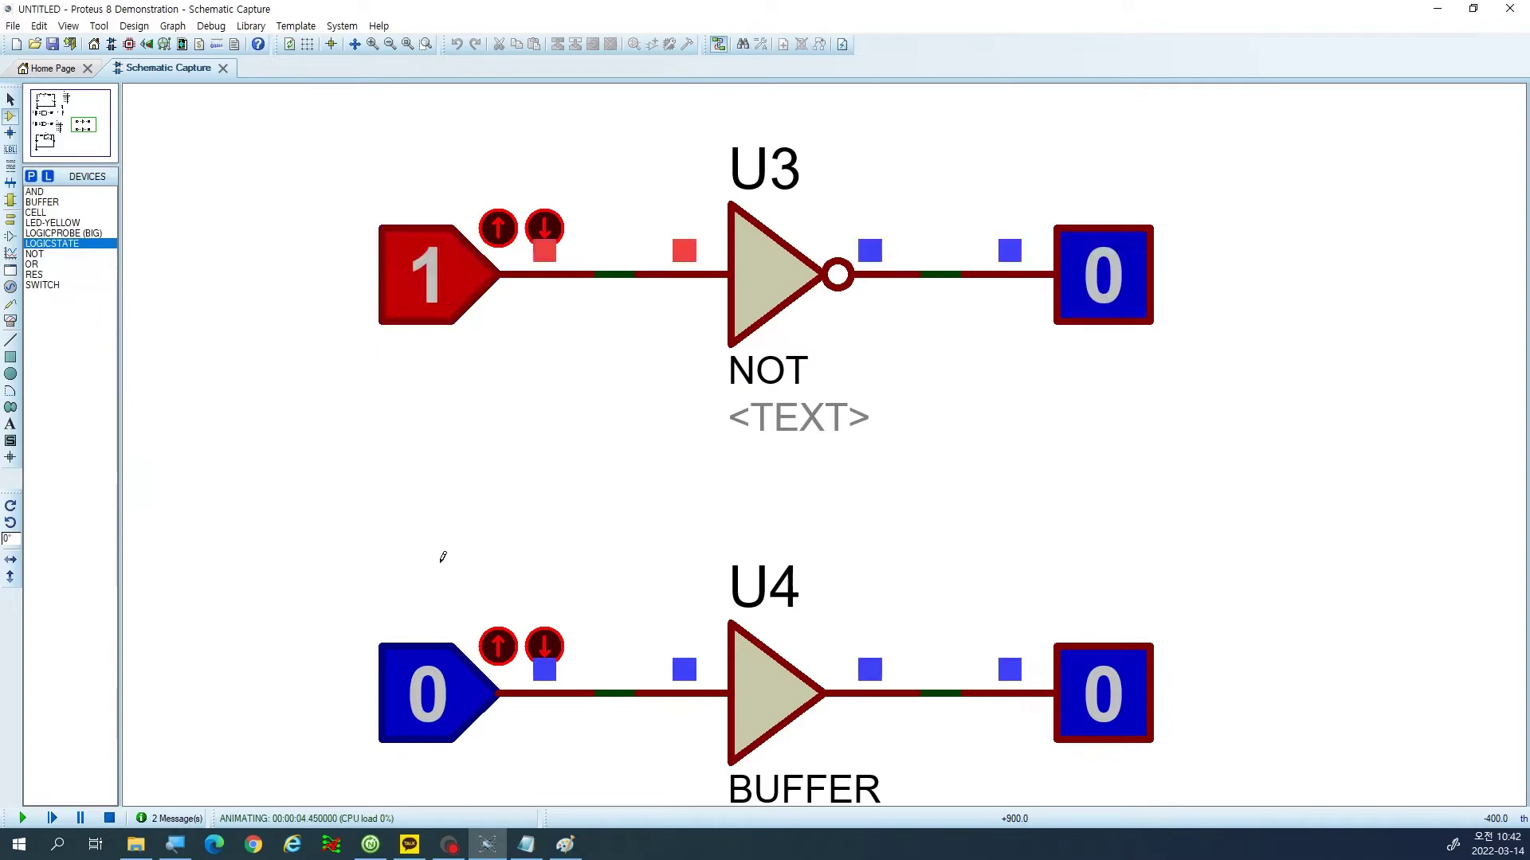
pyautogui.click(437, 698)
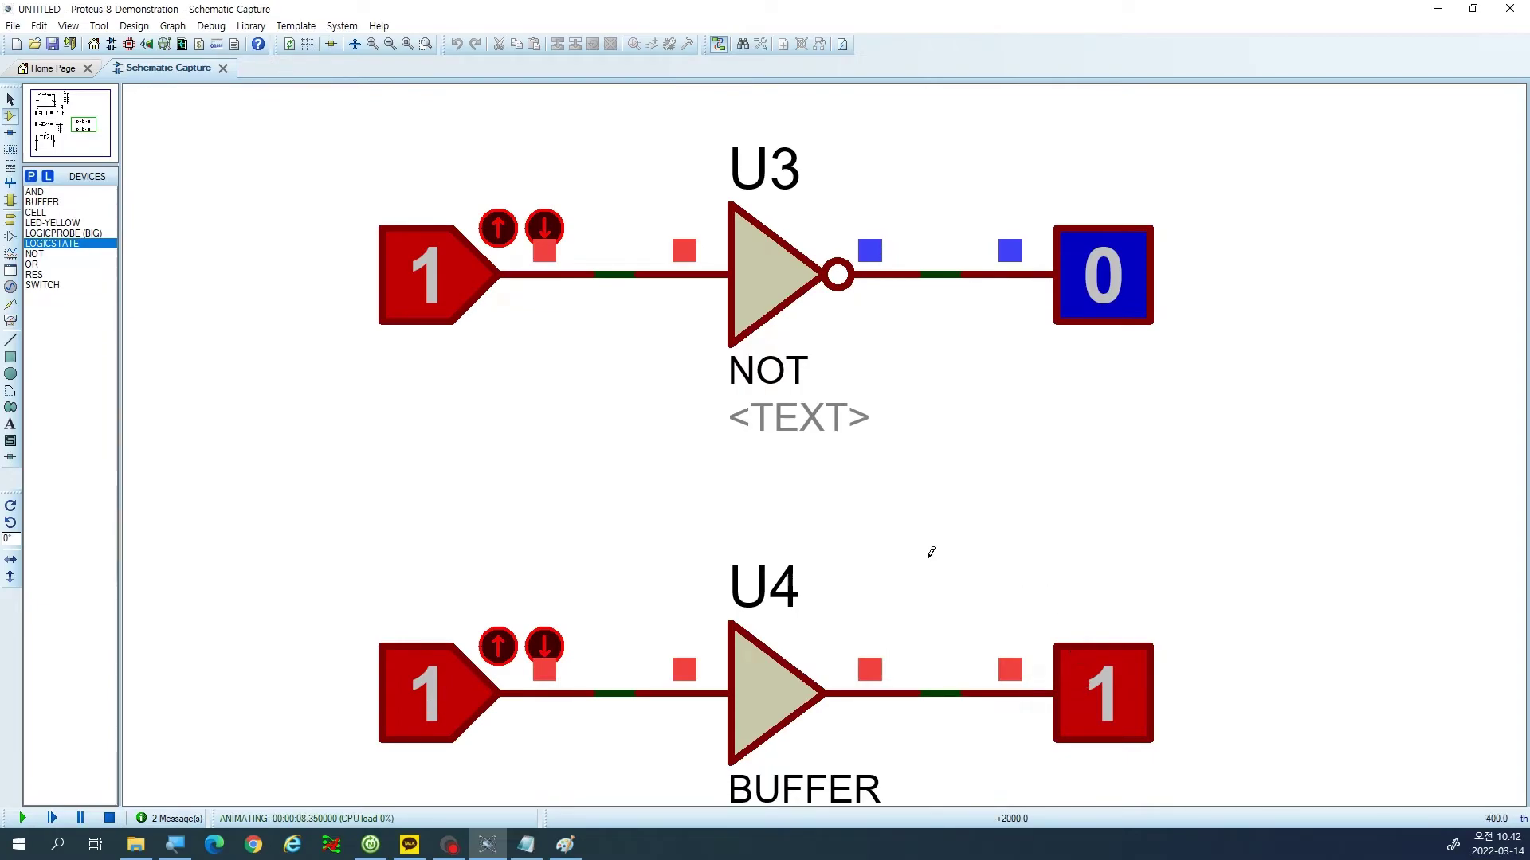
pyautogui.click(109, 818)
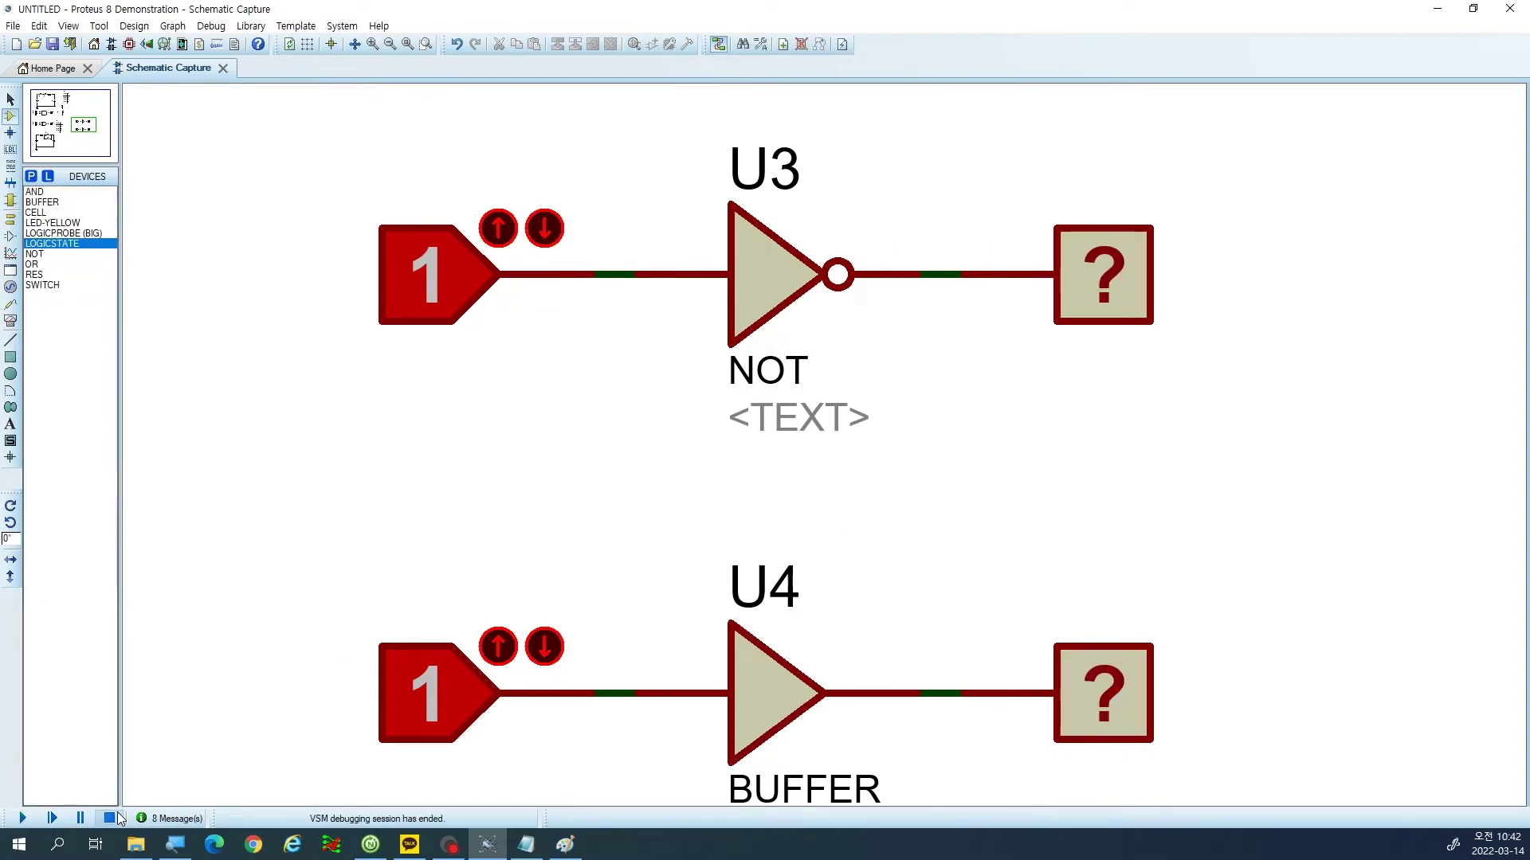
# Move the entire NOT gate circuit slightly upward, farther from the BUFFER circuit.
pyautogui.scroll(-2, 798, 544)
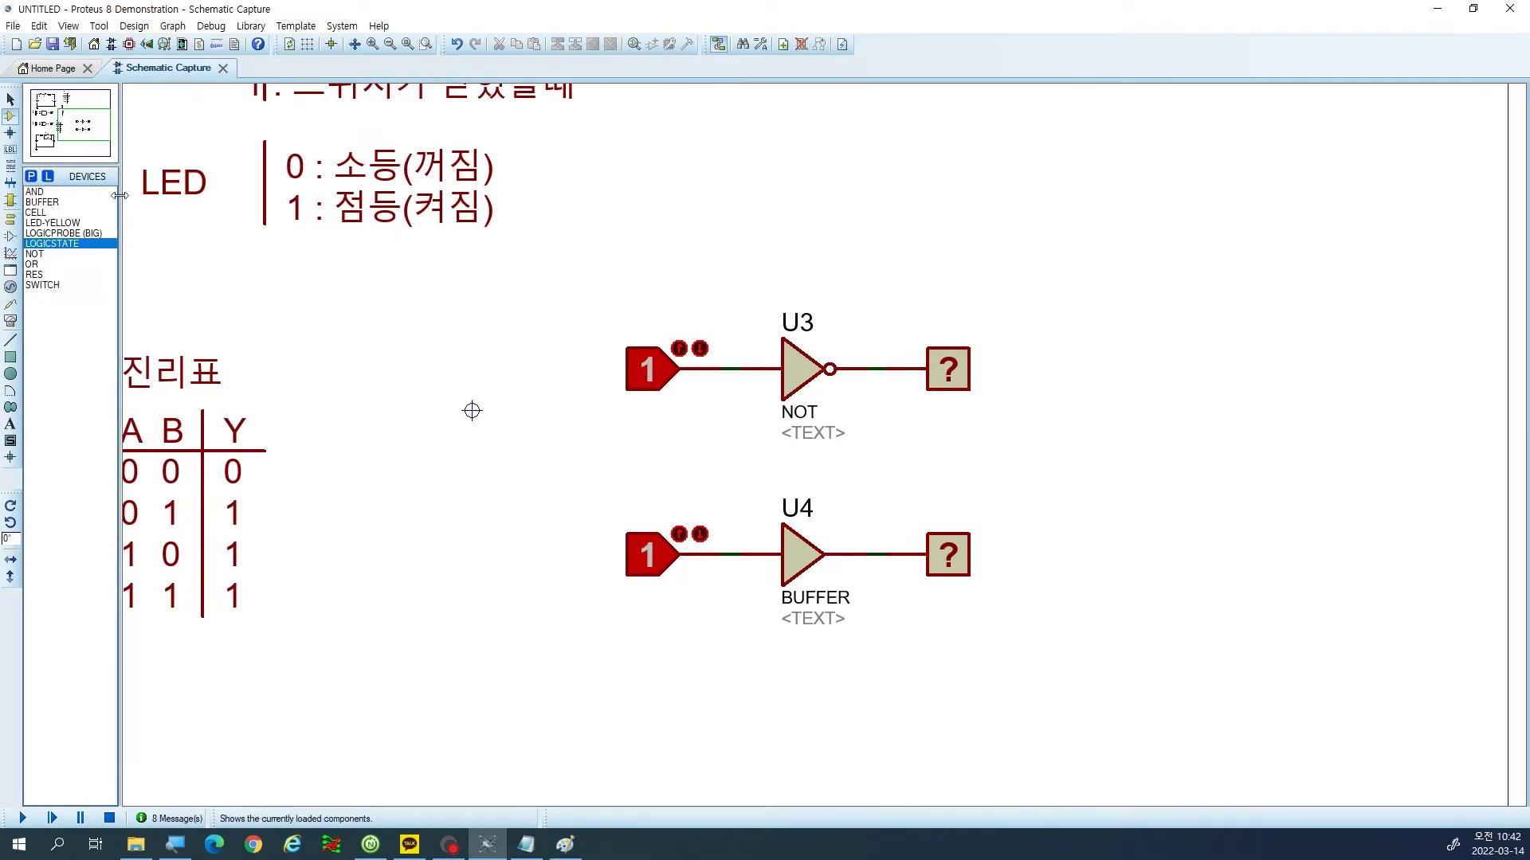
pyautogui.scroll(-1, 964, 443)
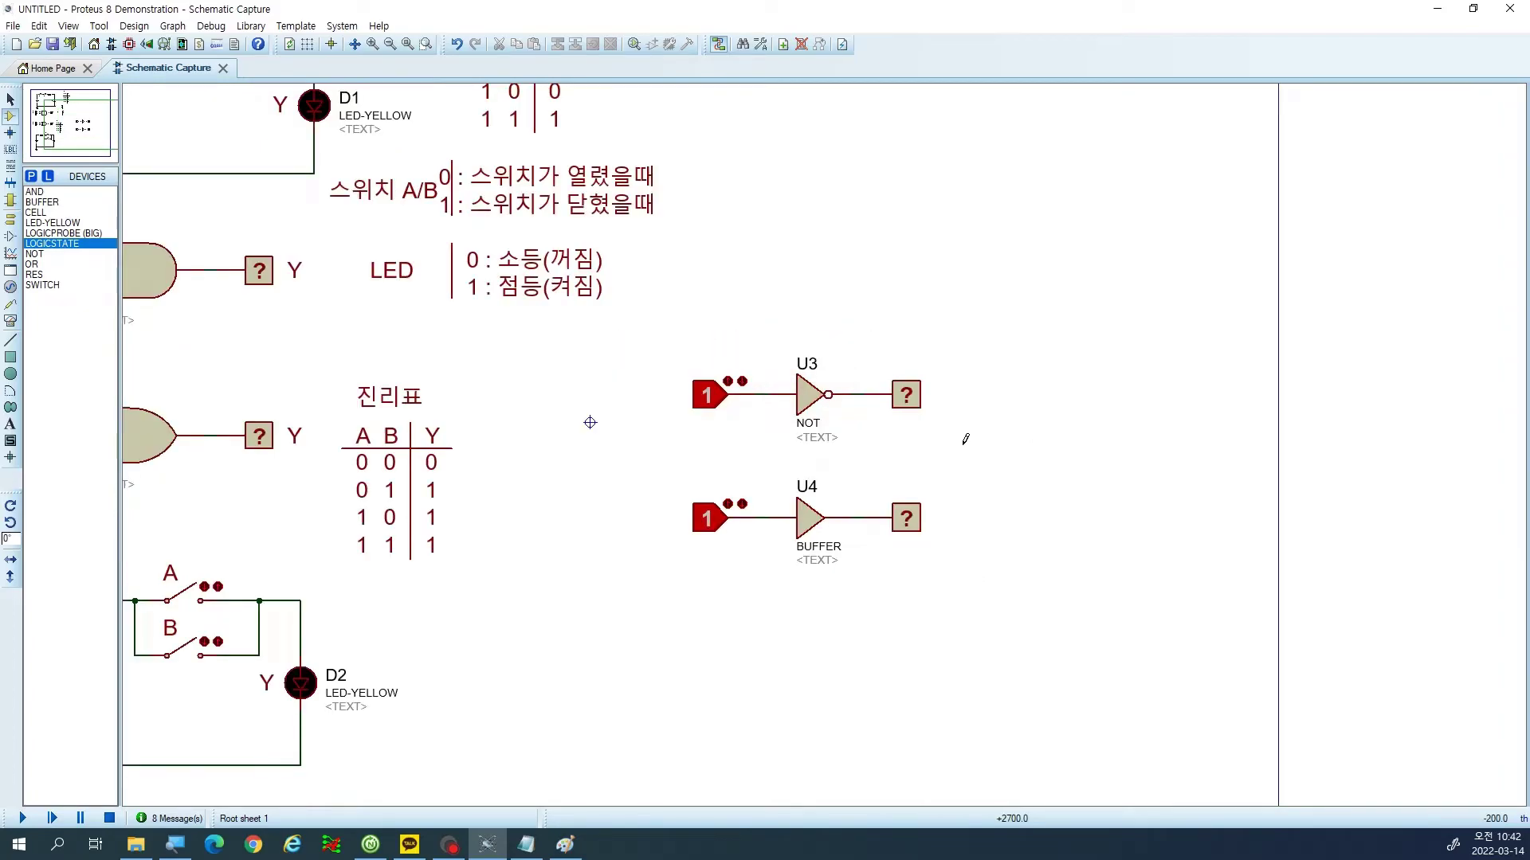
pyautogui.scroll(2, 825, 438)
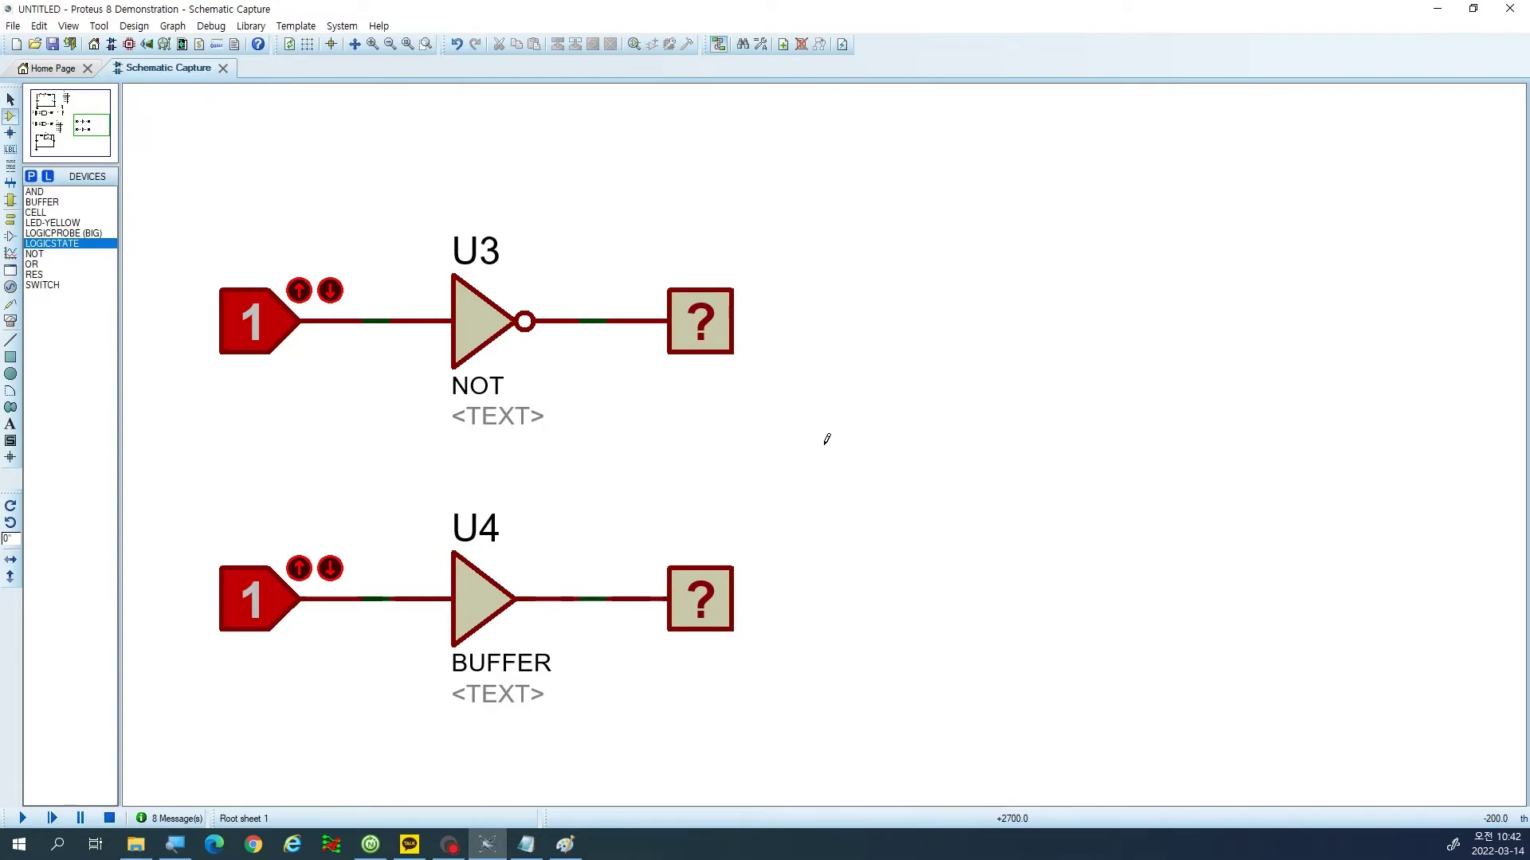
pyautogui.moveTo(794, 474); pyautogui.dragTo(176, 197)
pyautogui.moveTo(454, 306); pyautogui.dragTo(455, 245)
pyautogui.click(1093, 366)
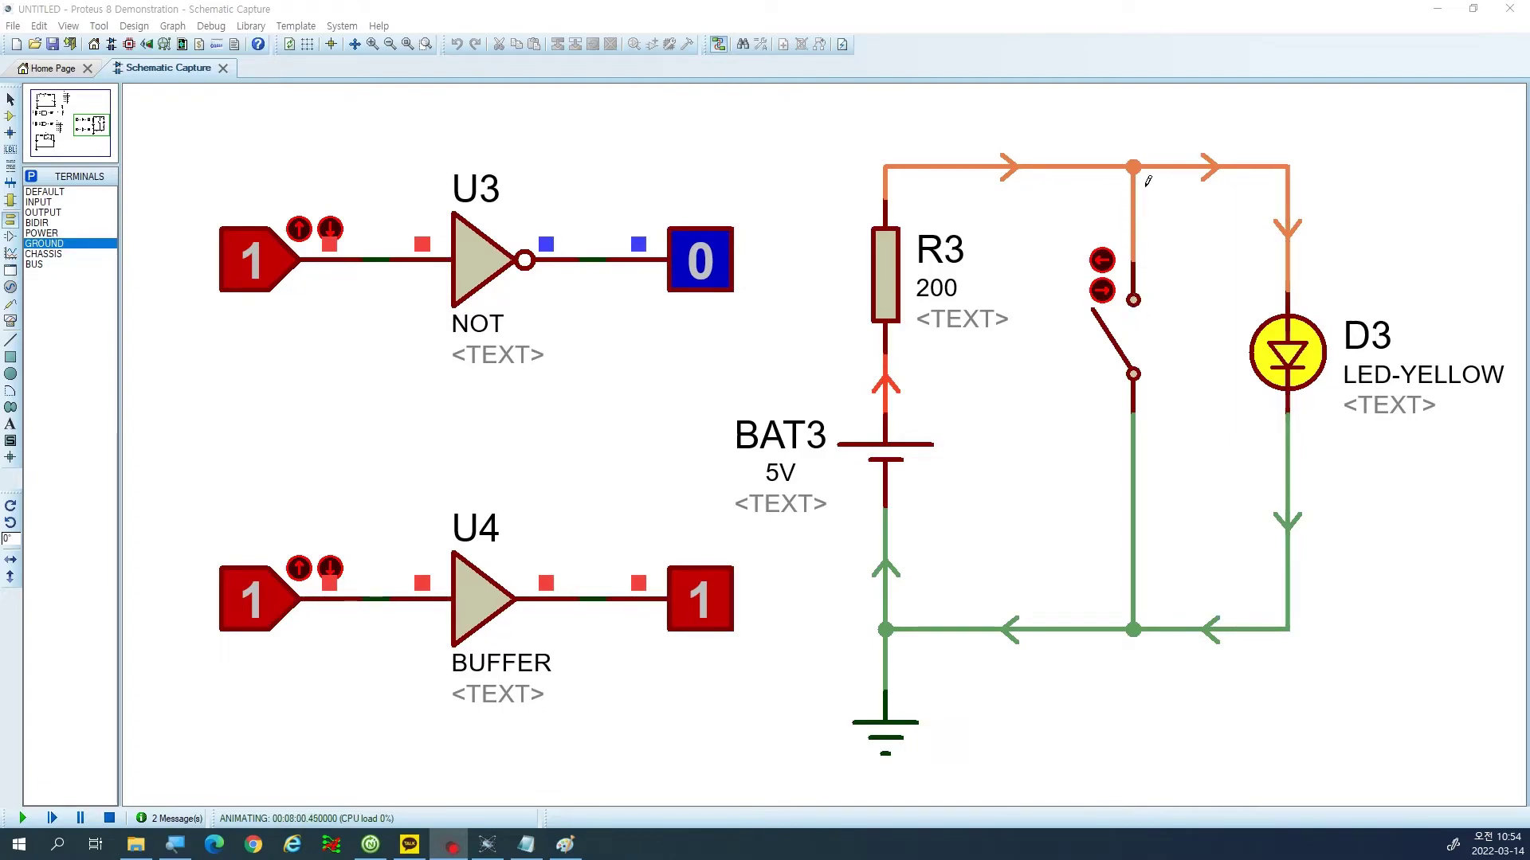
# Close and reopen the switch parallel to LED D3 in the running simulation to check how the LED responds.
pyautogui.click(1123, 338)
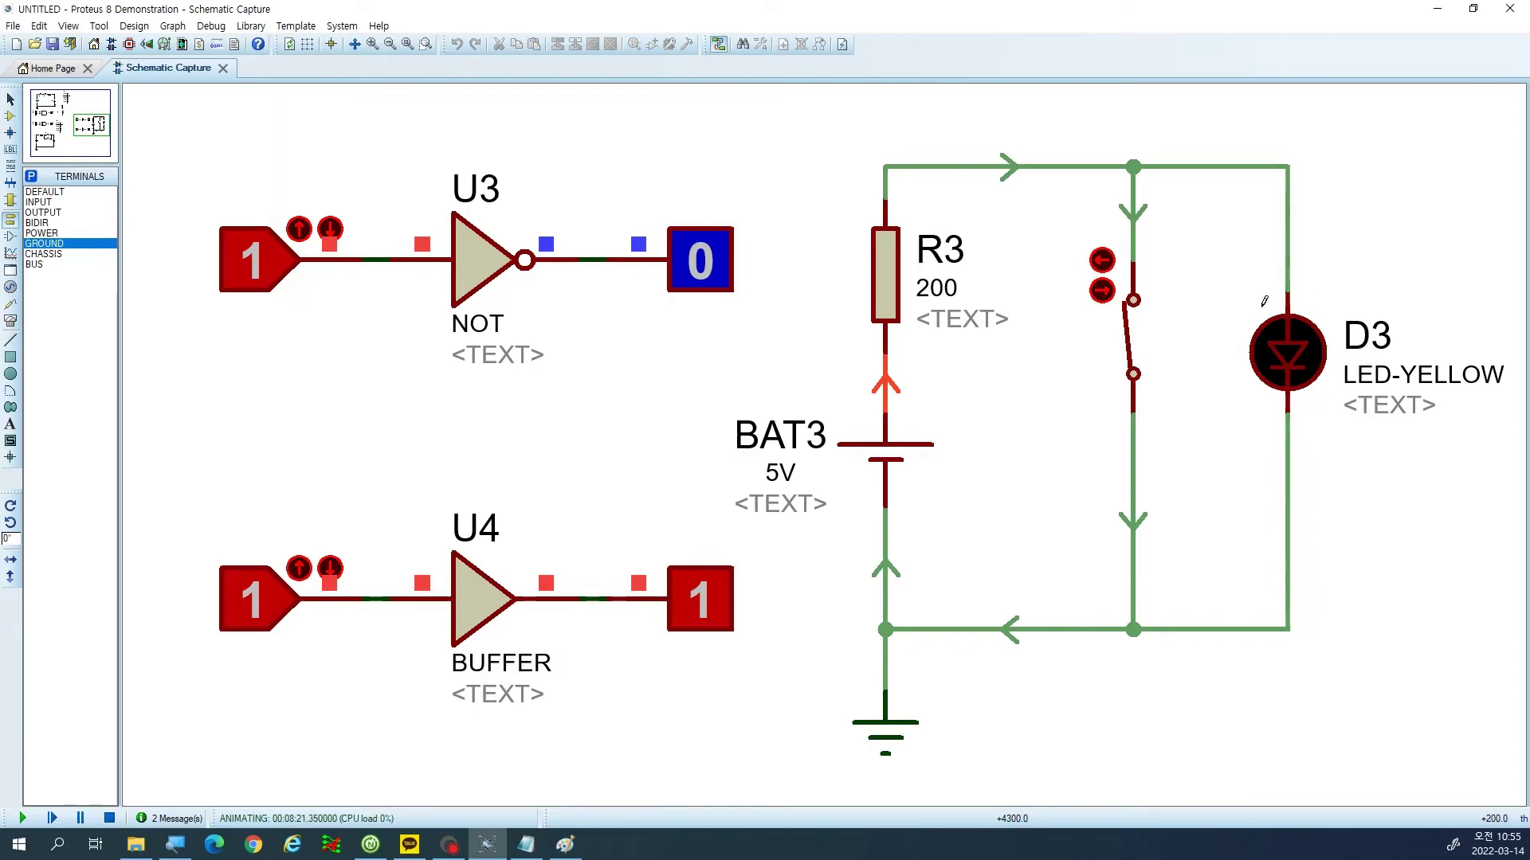
pyautogui.click(1126, 338)
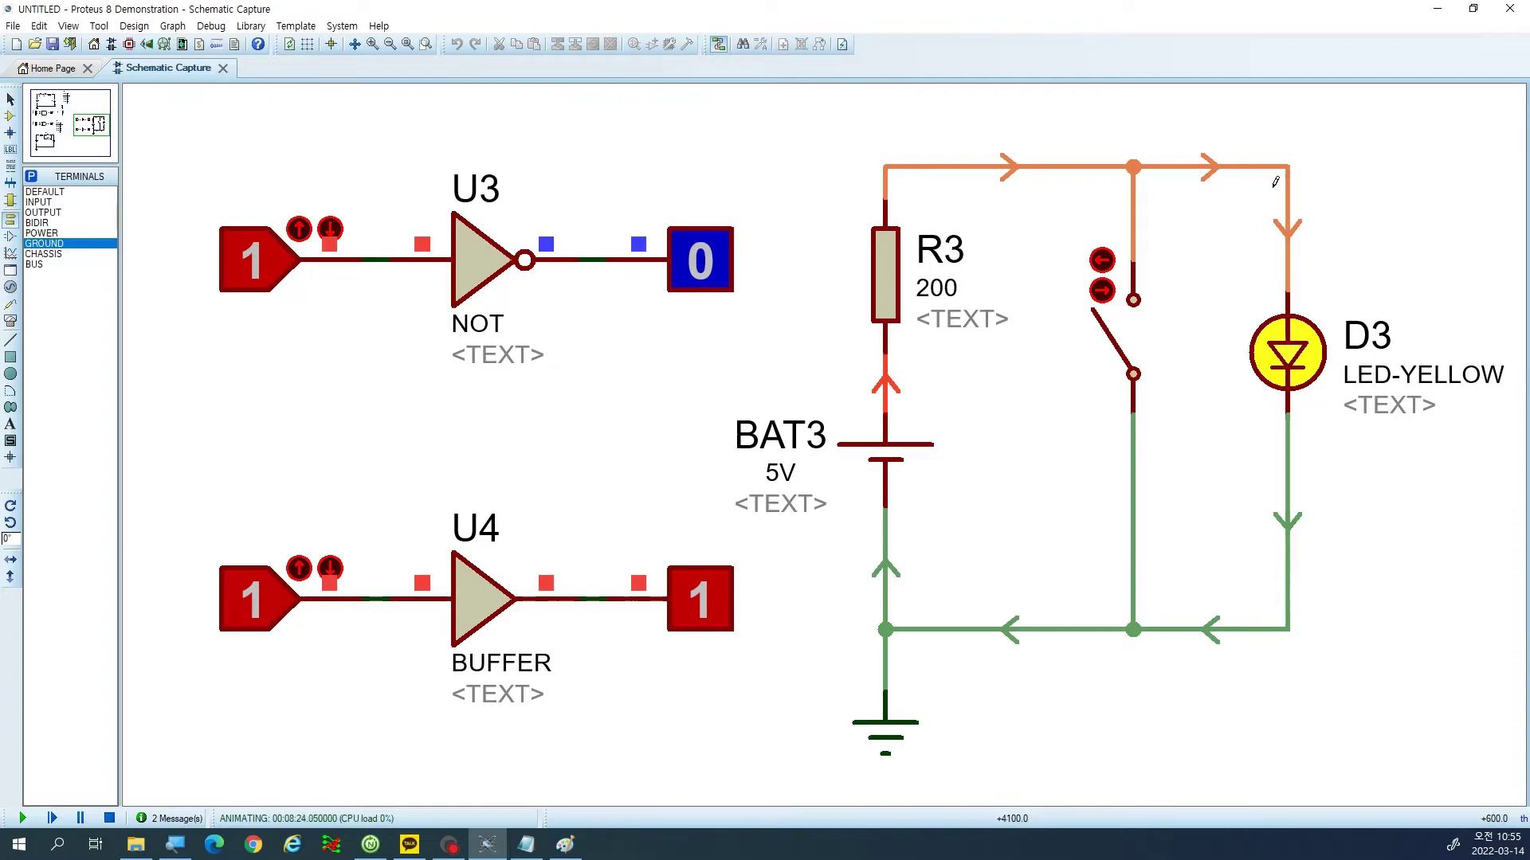
pyautogui.click(1123, 321)
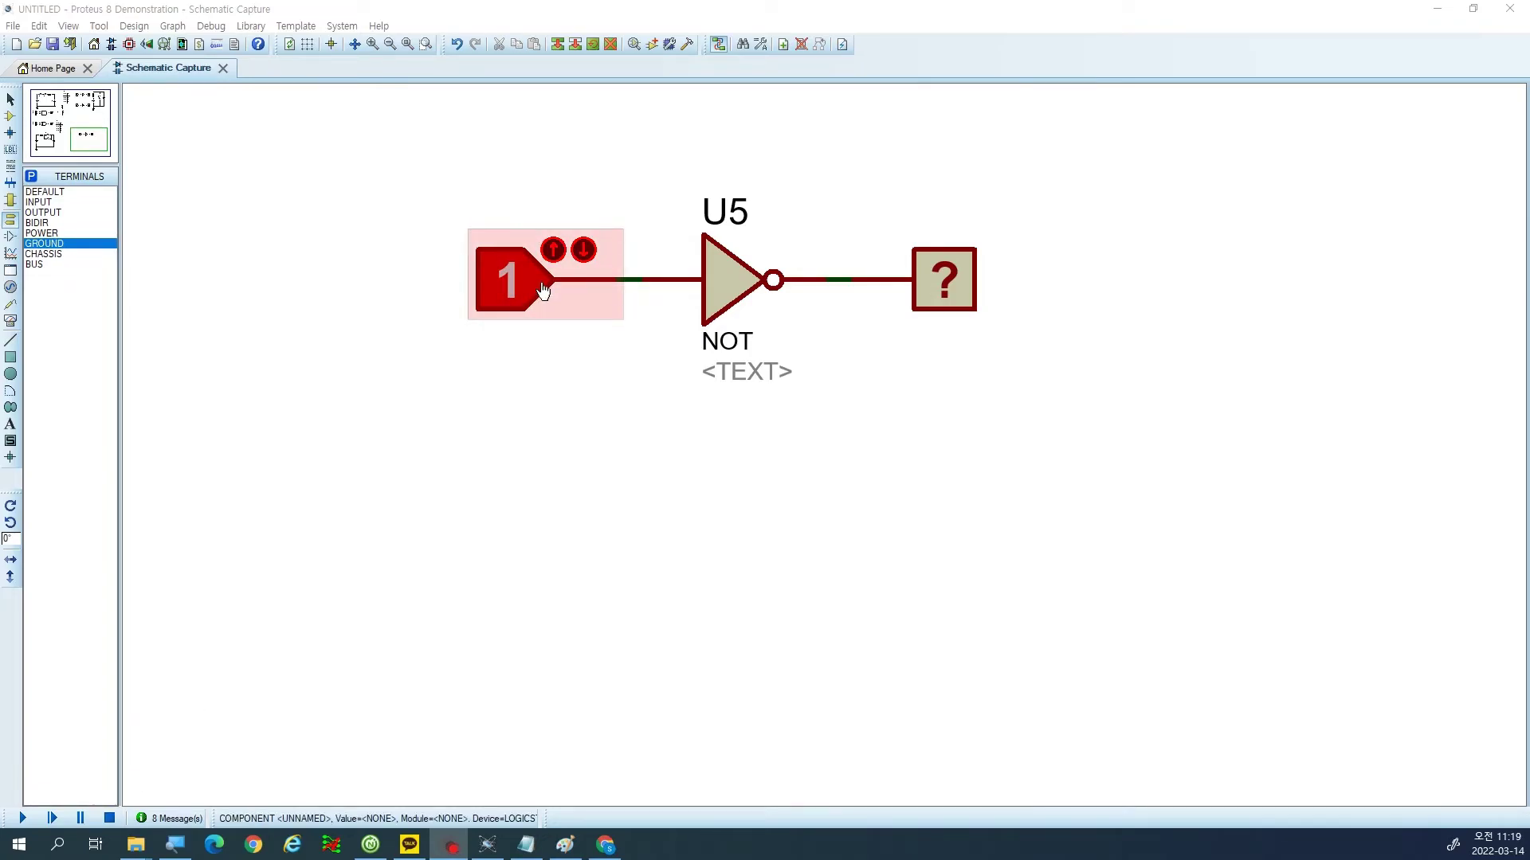
# Simulate the separate U5 NOT gate circuit, toggle its logic input between 0 and 1, and stop the simulation.
pyautogui.scroll(-1, 539, 293)
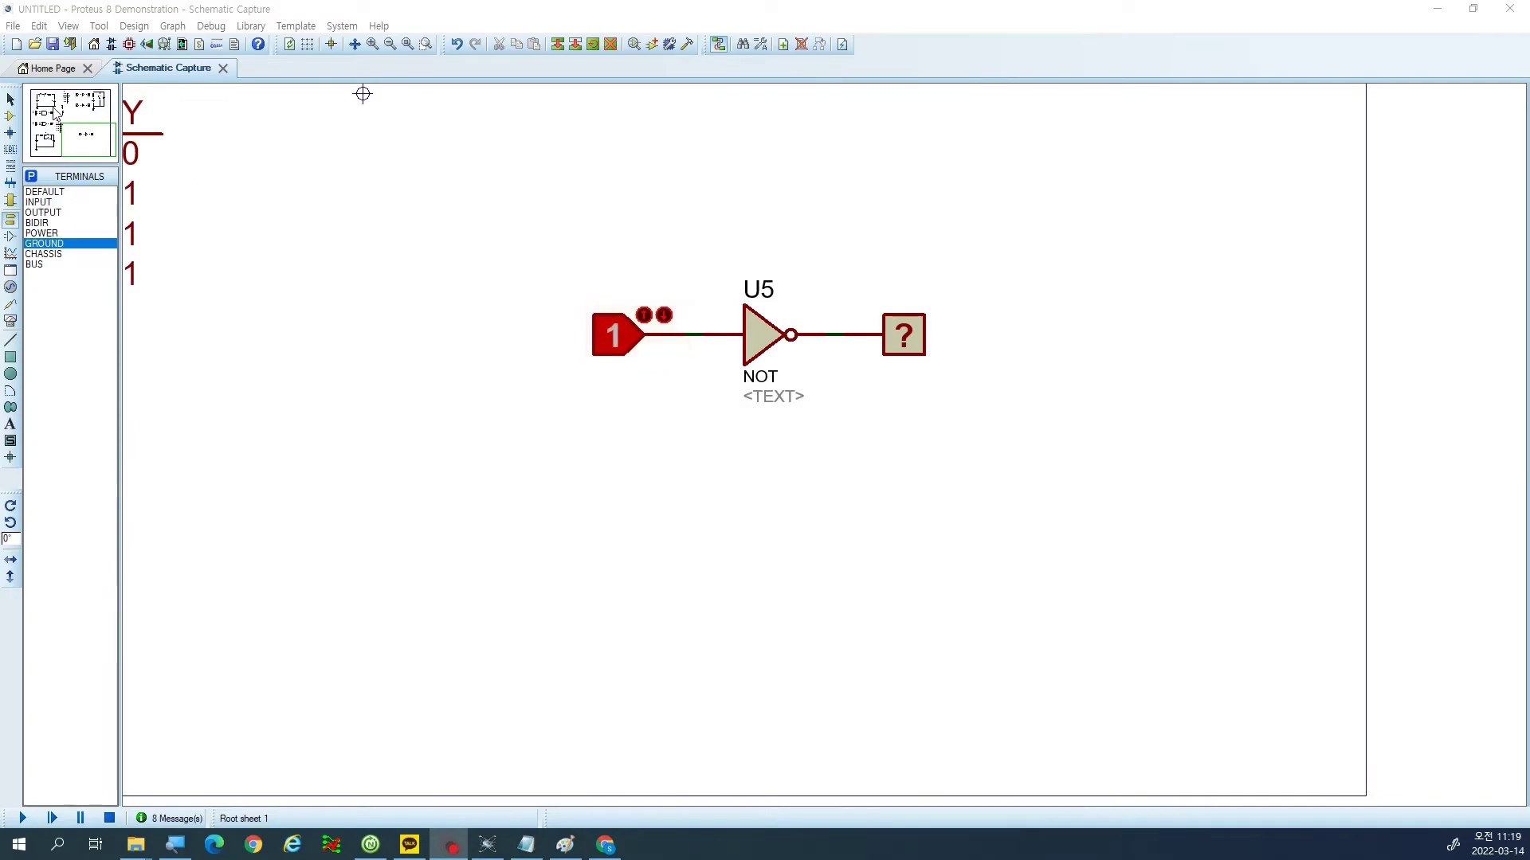
pyautogui.click(80, 126)
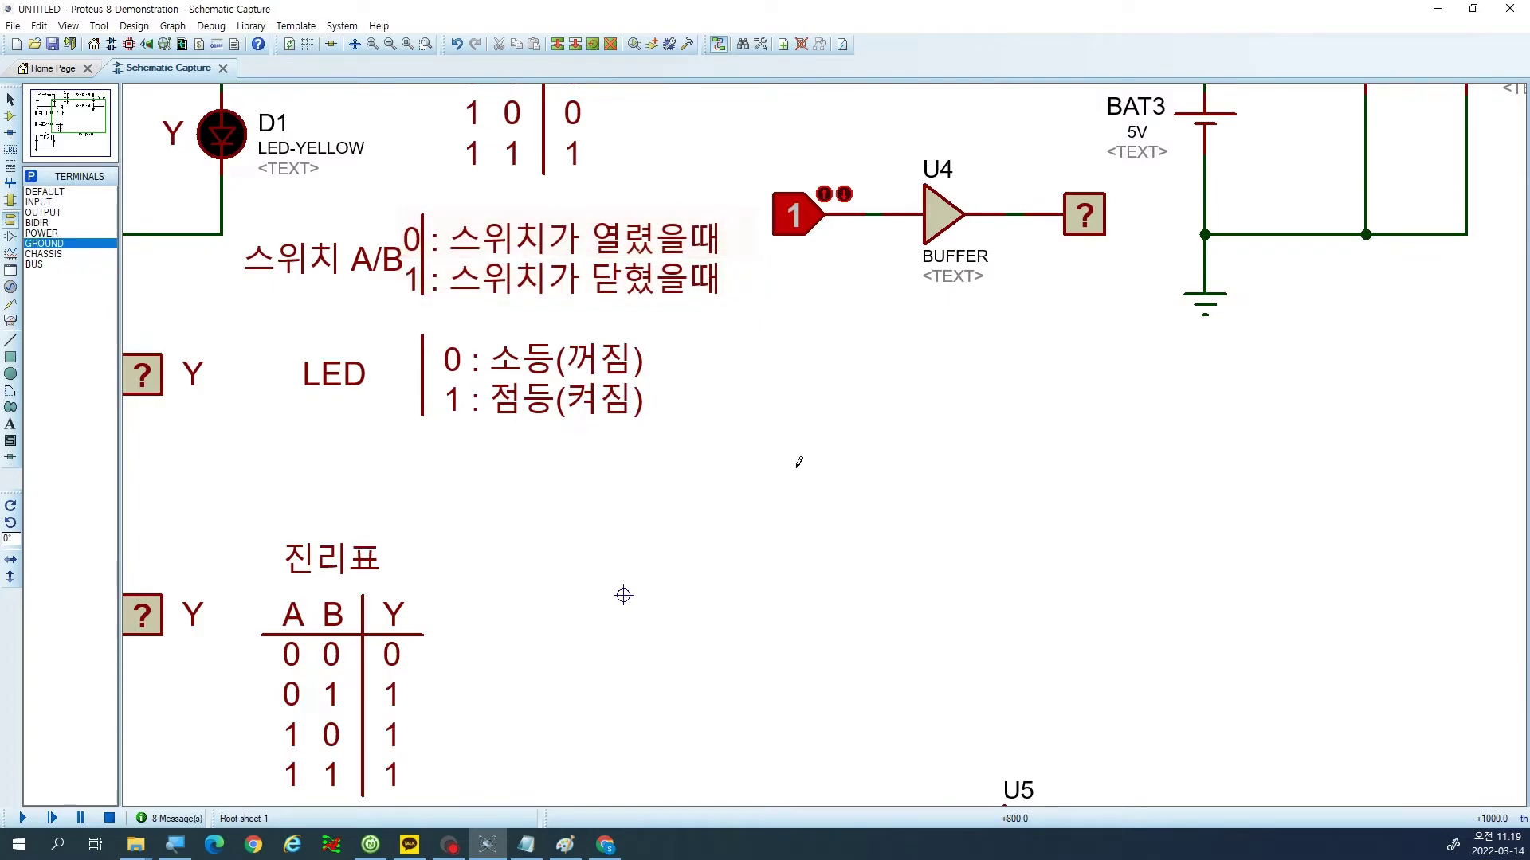
pyautogui.click(88, 140)
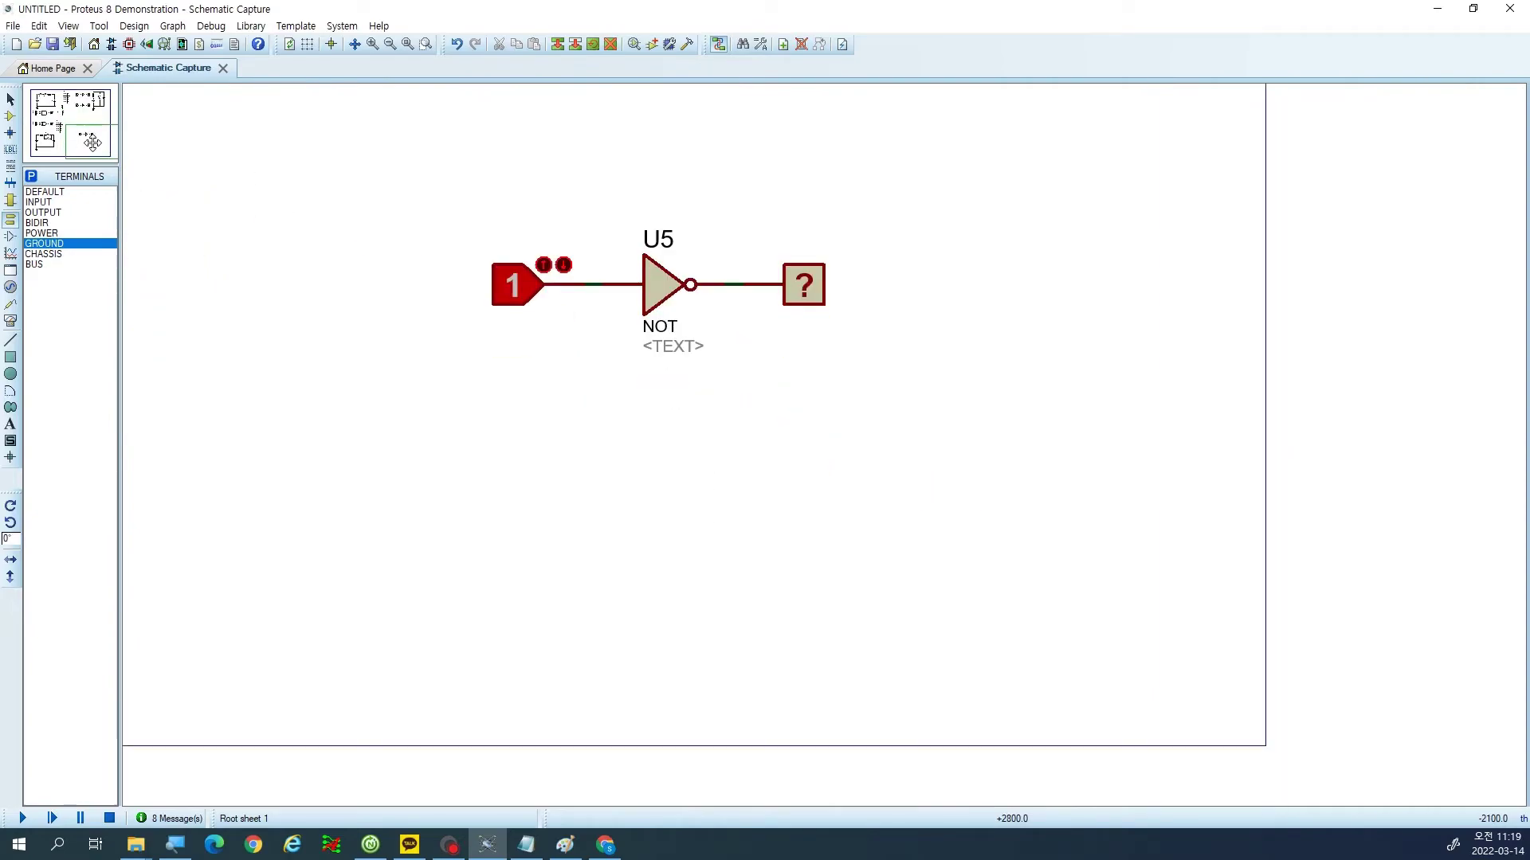
pyautogui.scroll(1, 91, 142)
pyautogui.click(90, 140)
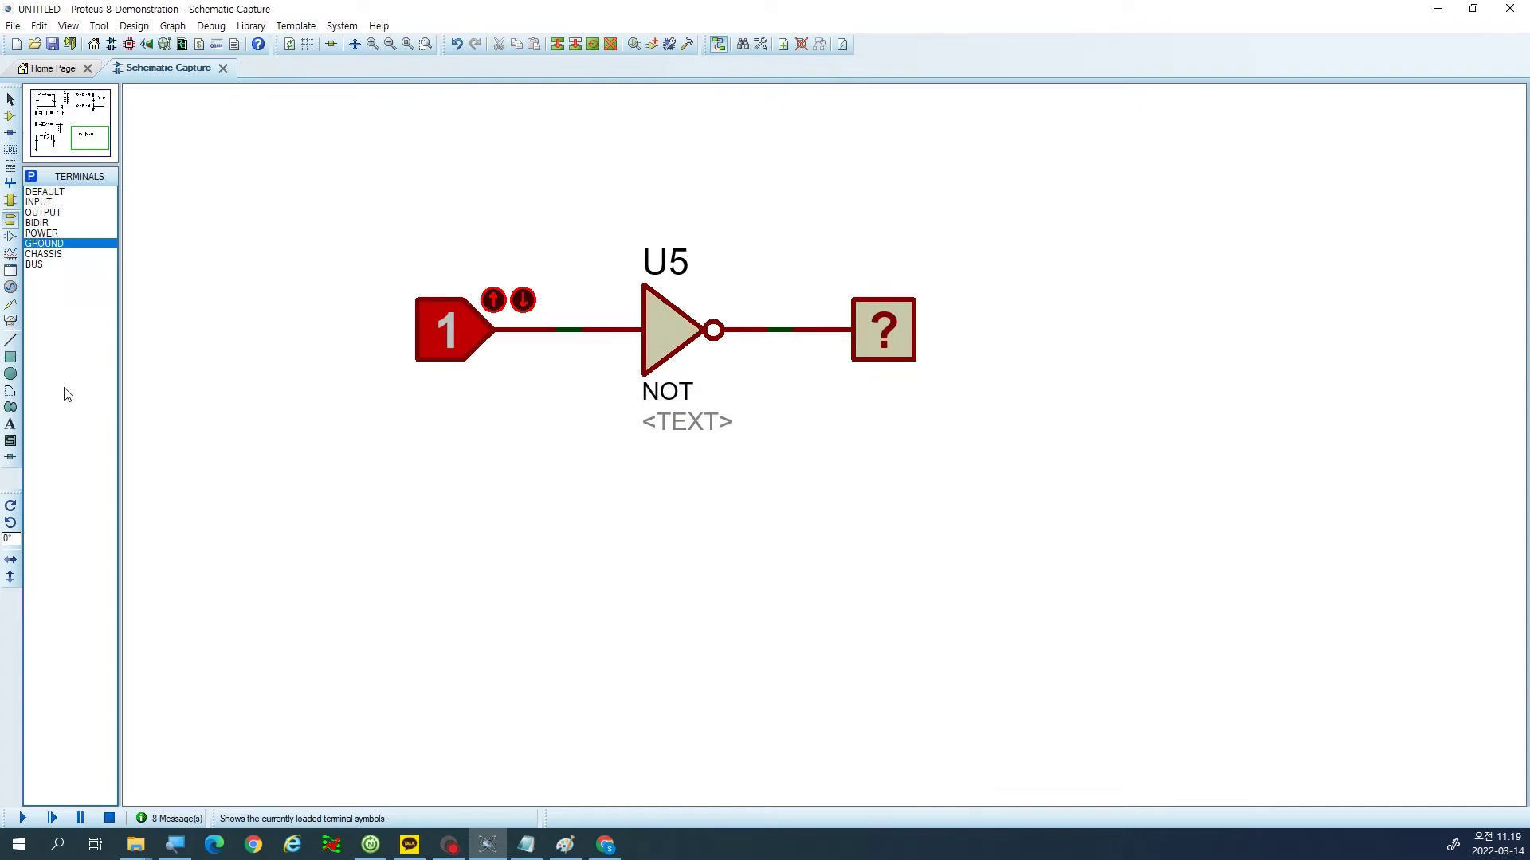
pyautogui.click(468, 323)
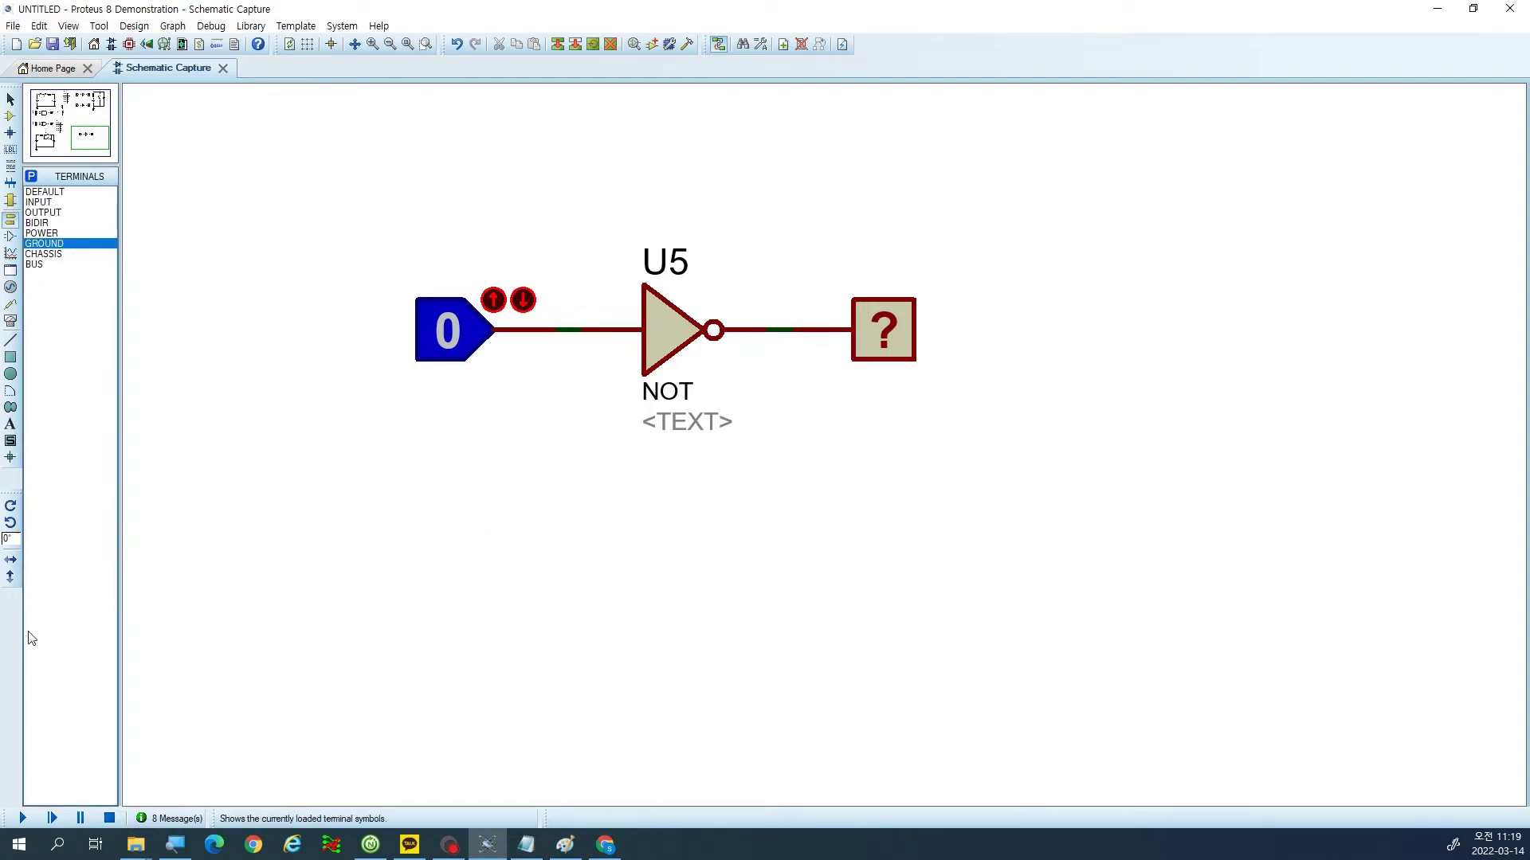
pyautogui.click(23, 821)
pyautogui.click(434, 350)
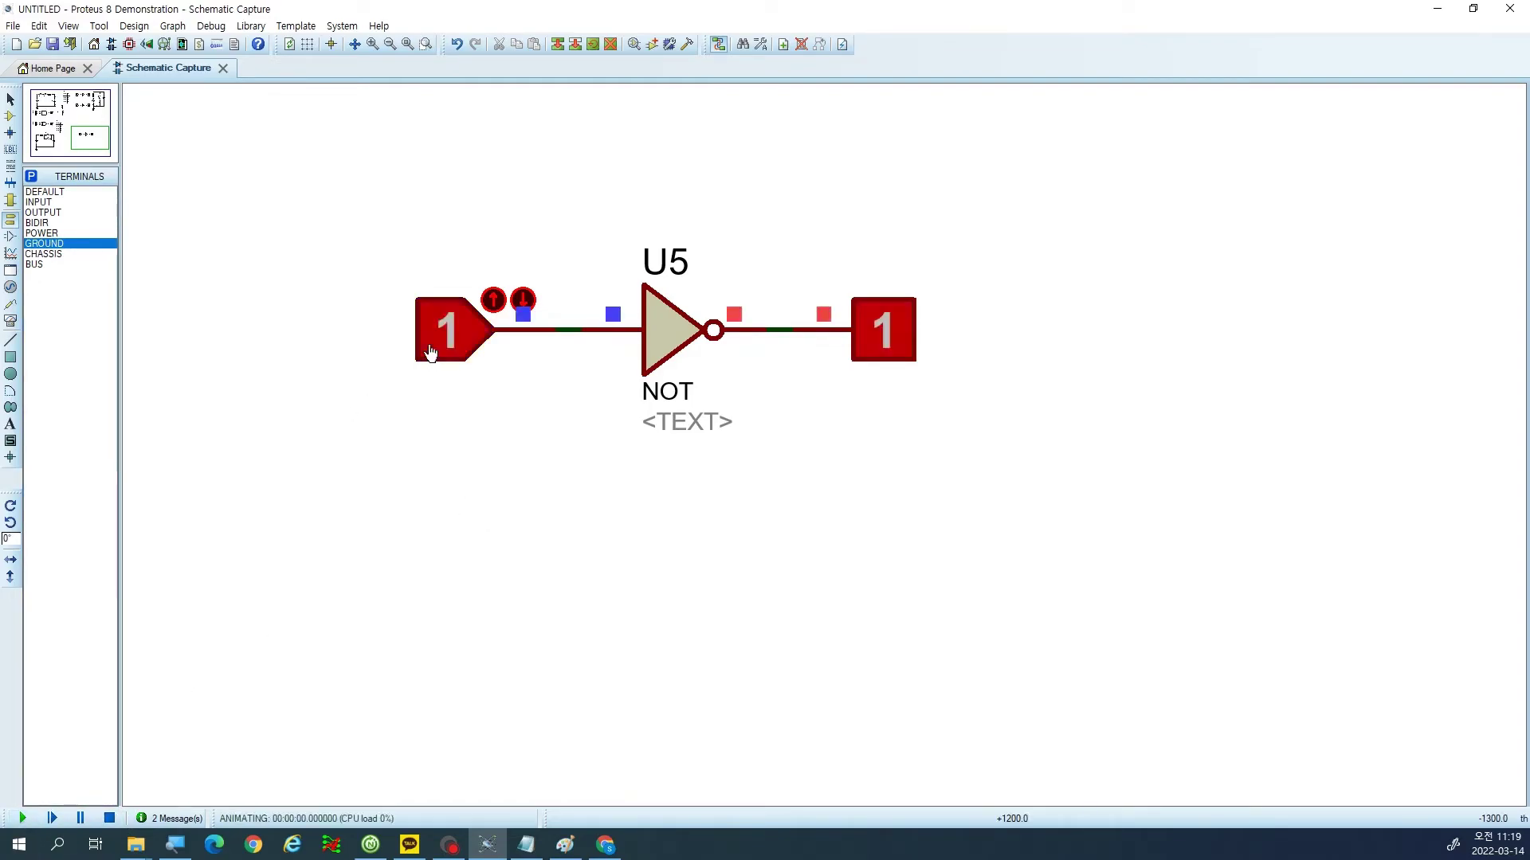
pyautogui.click(440, 351)
pyautogui.click(440, 351)
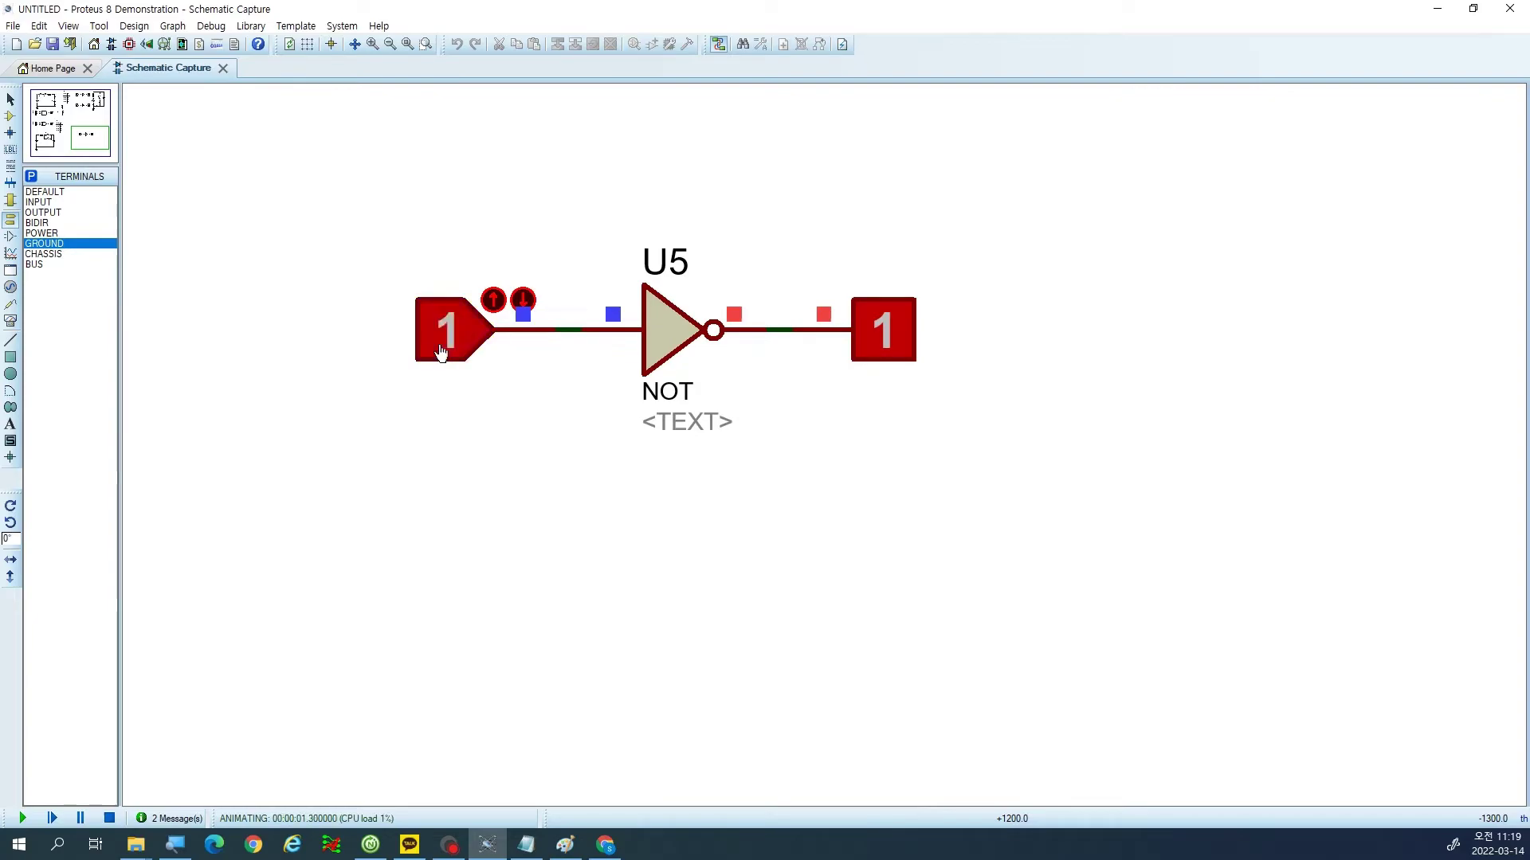
pyautogui.click(440, 351)
pyautogui.click(440, 352)
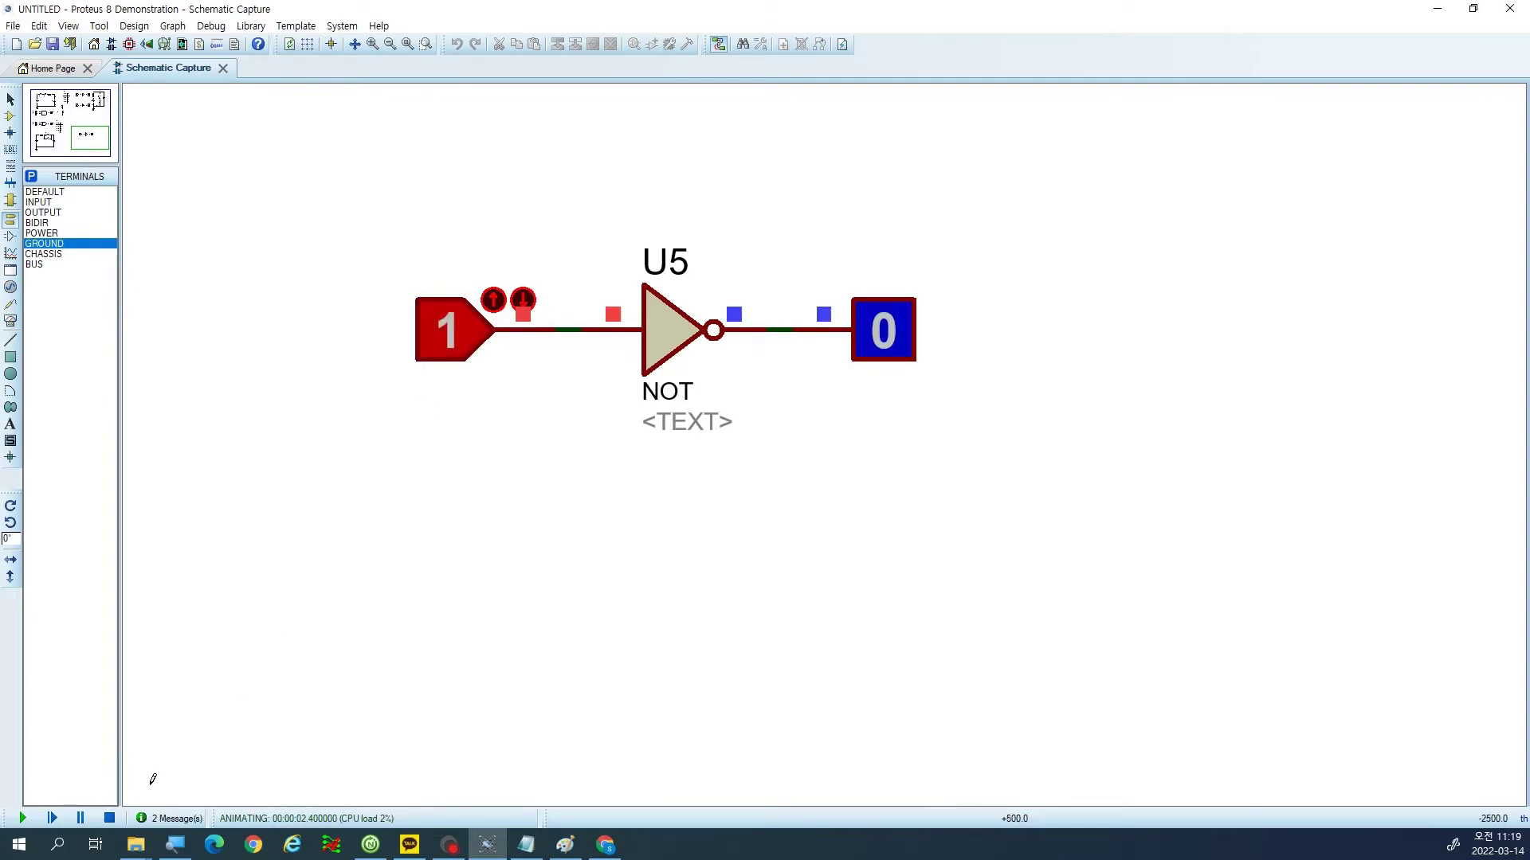
pyautogui.click(110, 818)
# Move the U5 NOT gate and its probe farther right, and delete the wire between the logic input and the gate.
pyautogui.moveTo(1064, 420); pyautogui.dragTo(553, 209)
pyautogui.moveTo(612, 260); pyautogui.dragTo(738, 262)
pyautogui.click(576, 423)
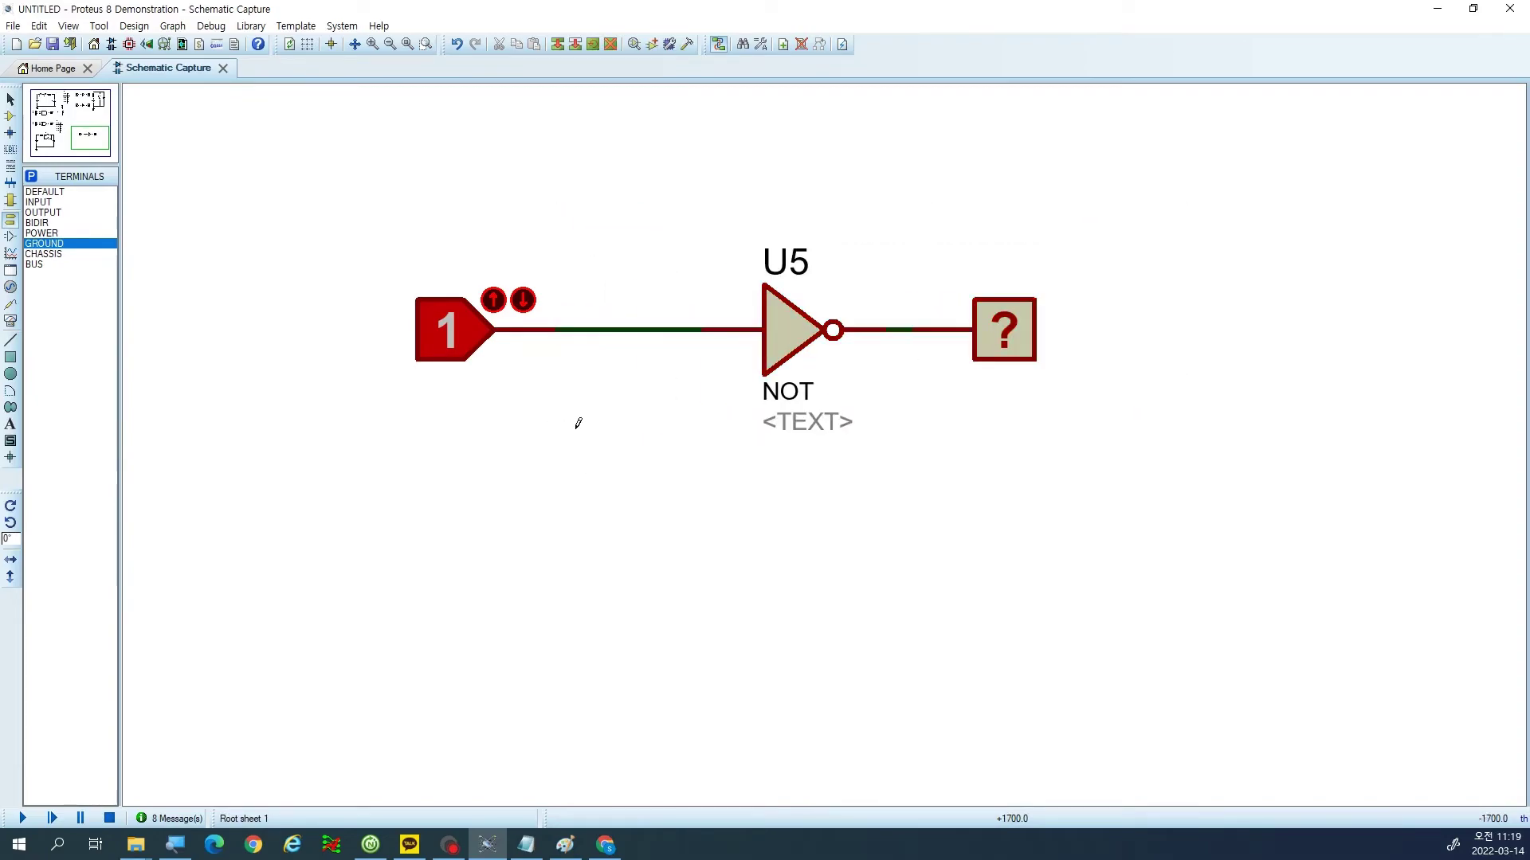
pyautogui.rightClick(587, 327)
pyautogui.click(672, 446)
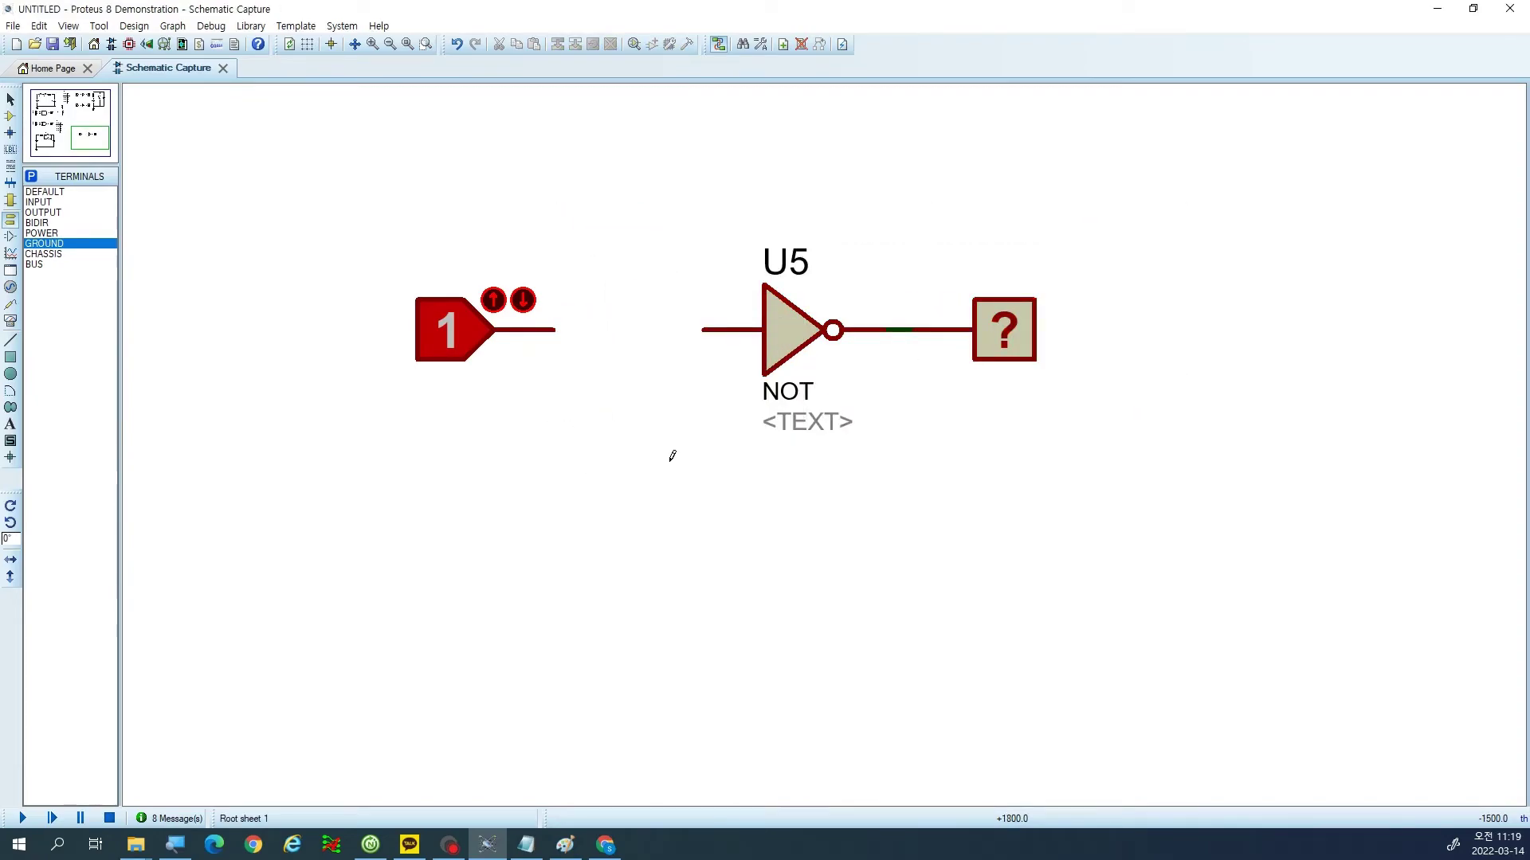
# Place an OSCILLOSCOPE instrument directly below the U5 NOT gate.
pyautogui.click(14, 320)
pyautogui.click(781, 633)
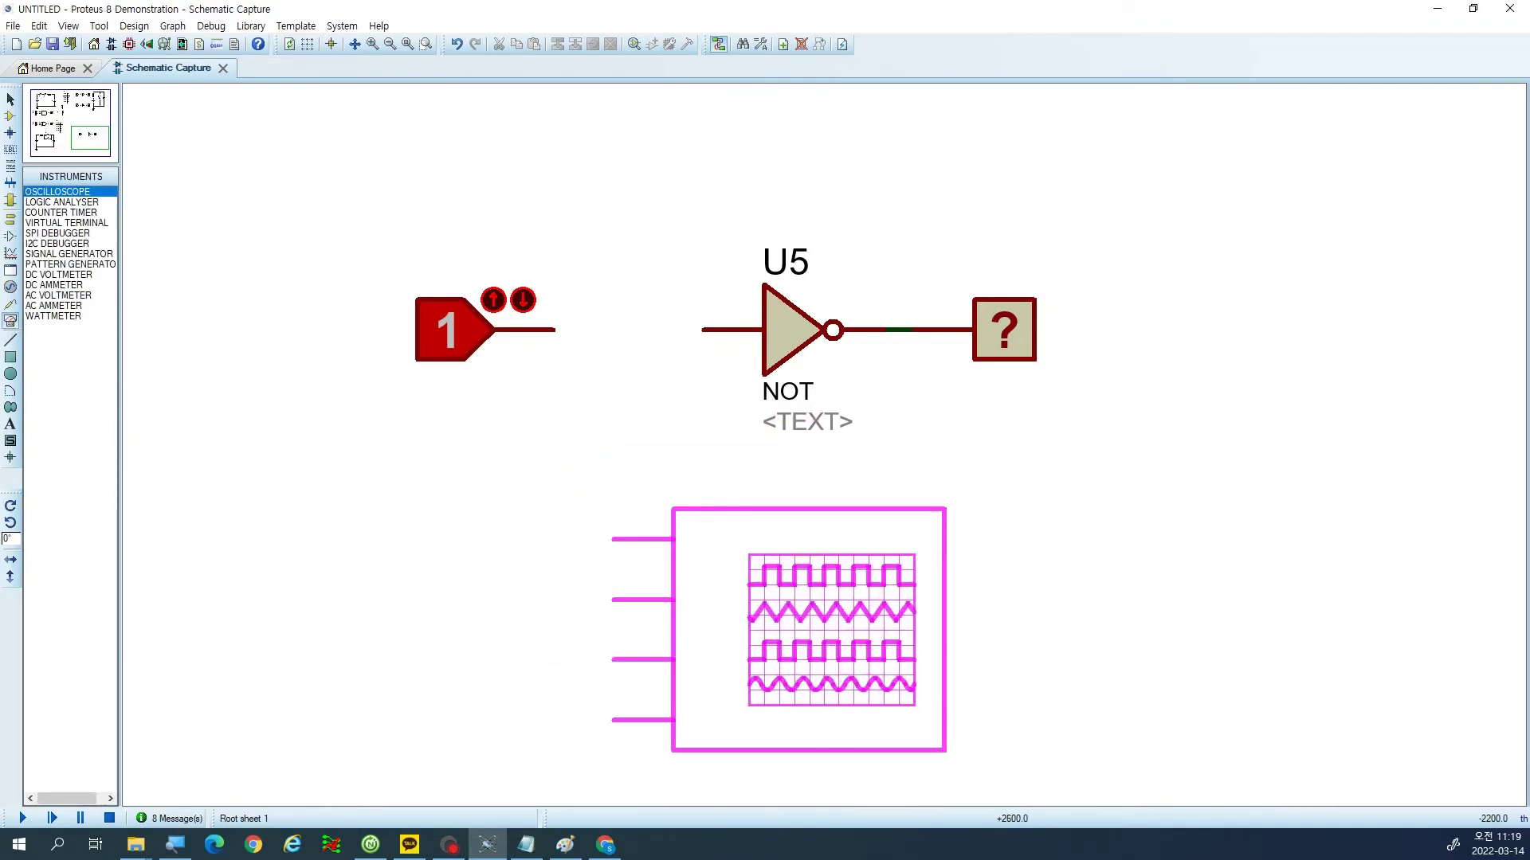
pyautogui.click(839, 630)
# Rewire the NOT gate's input to the logic state and connect oscilloscope channel A to that wire.
pyautogui.click(702, 330)
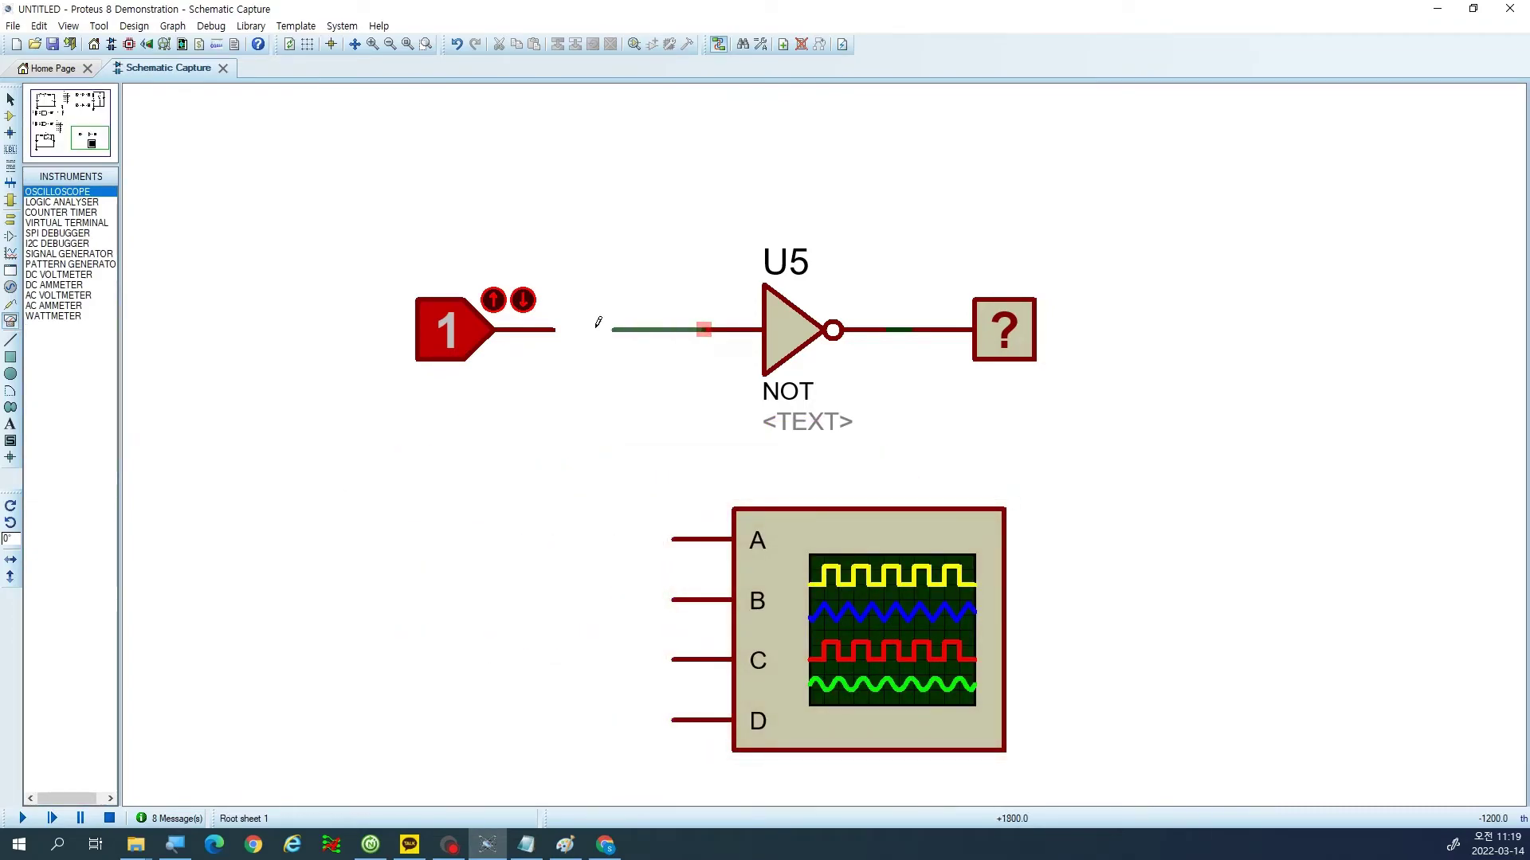
pyautogui.click(554, 330)
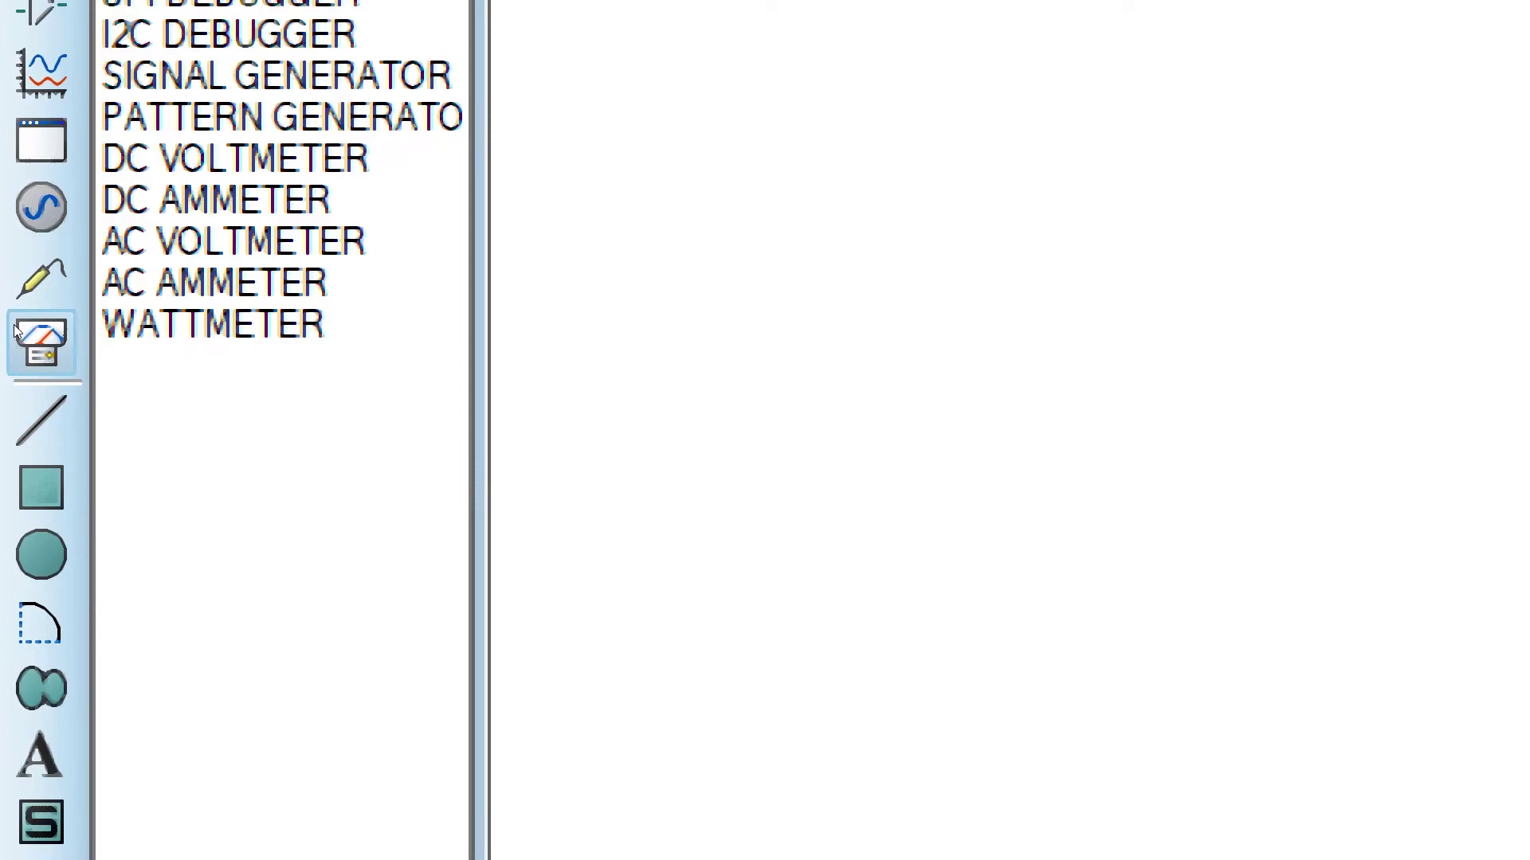
pyautogui.click(14, 328)
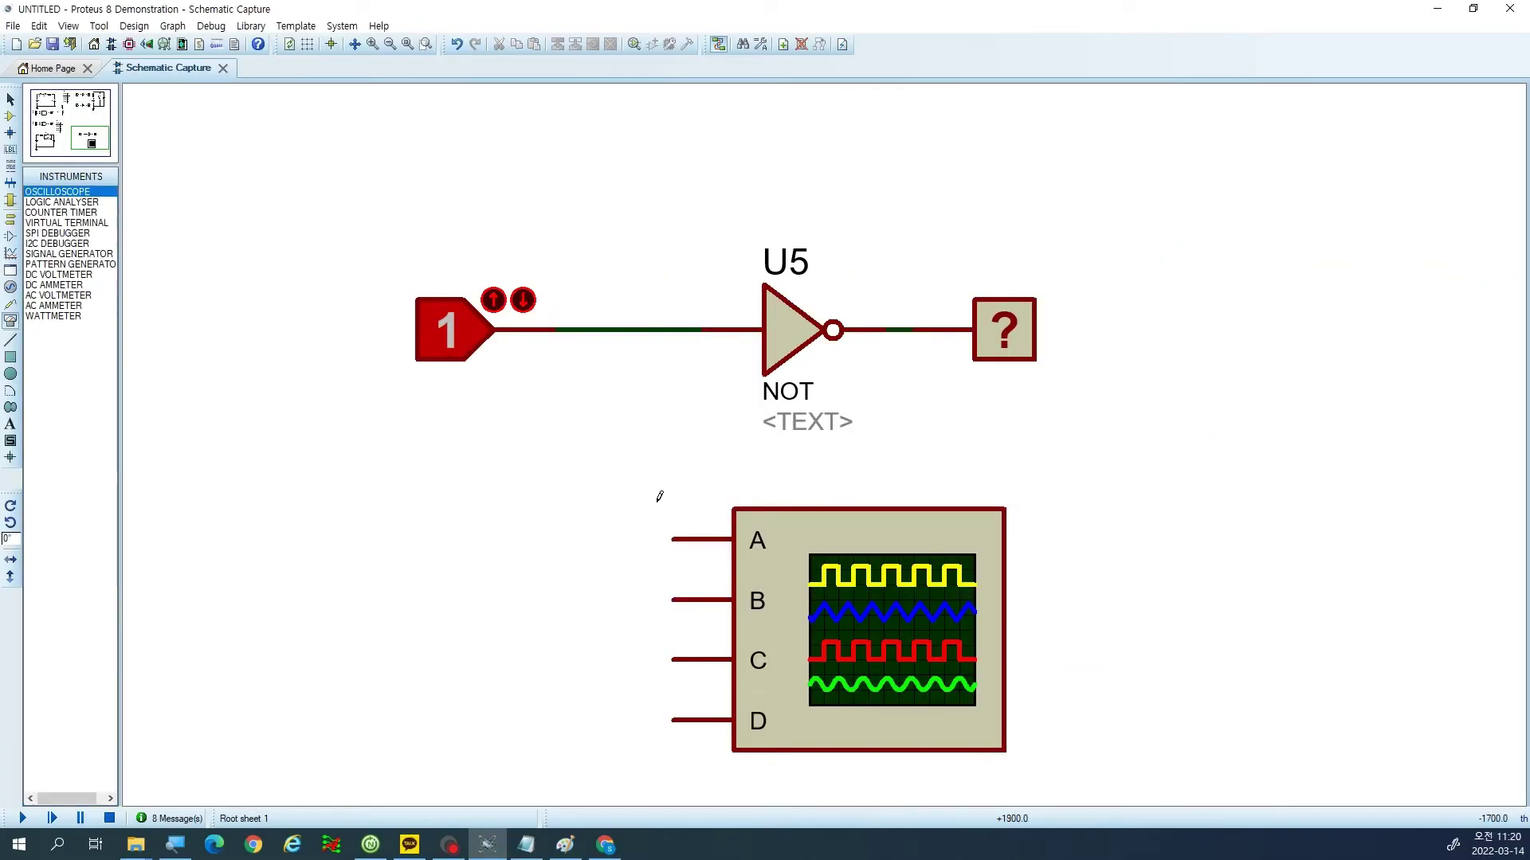
pyautogui.click(672, 539)
pyautogui.click(613, 329)
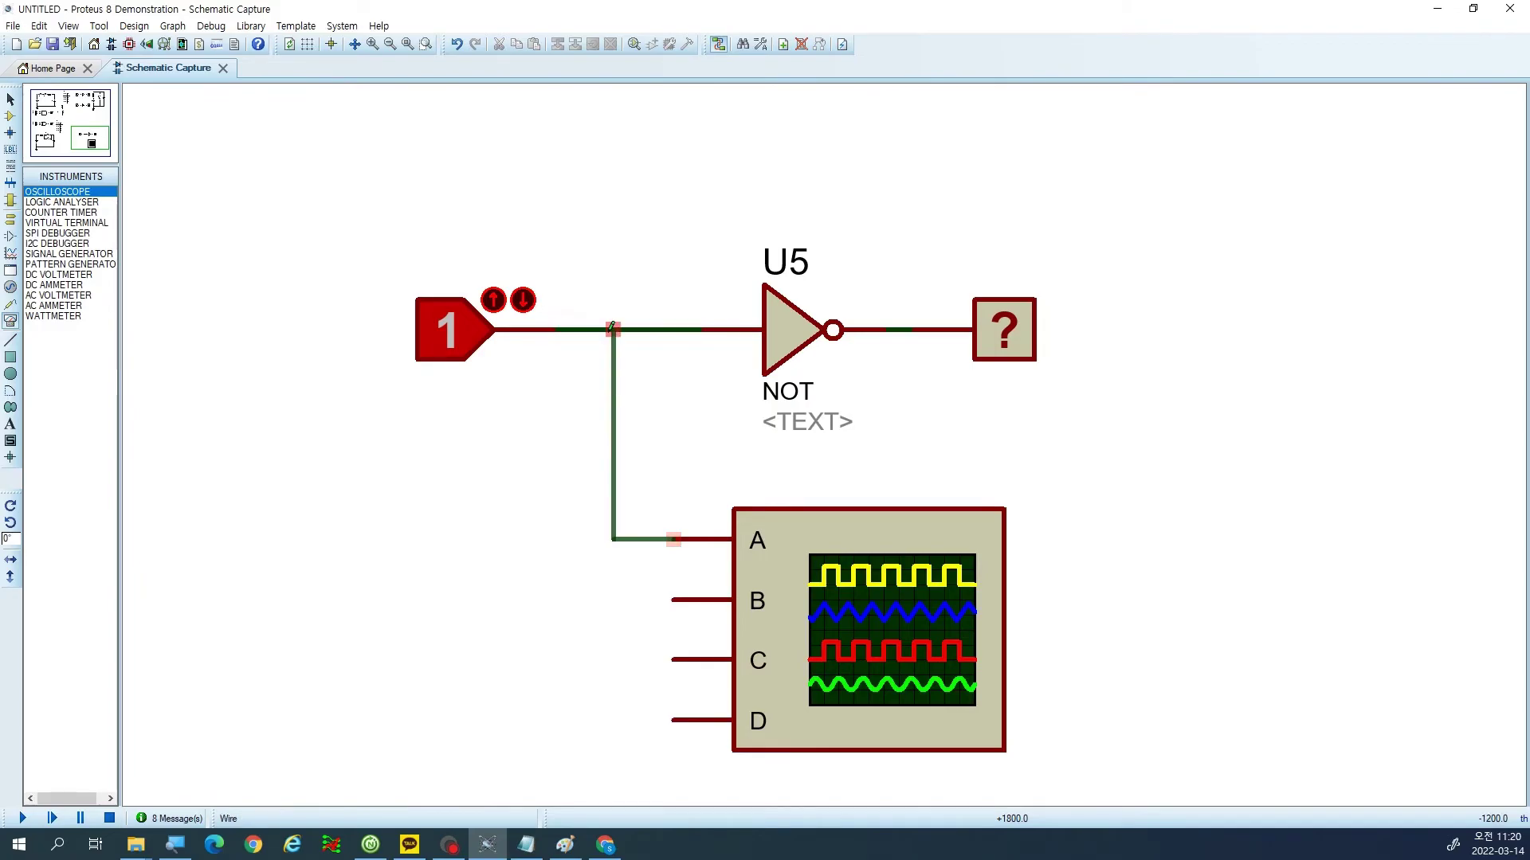
# Start the simulation and move the Digital Oscilloscope window below the NOT gate, clear of its logic input and probe.
pyautogui.scroll(2, 778, 590)
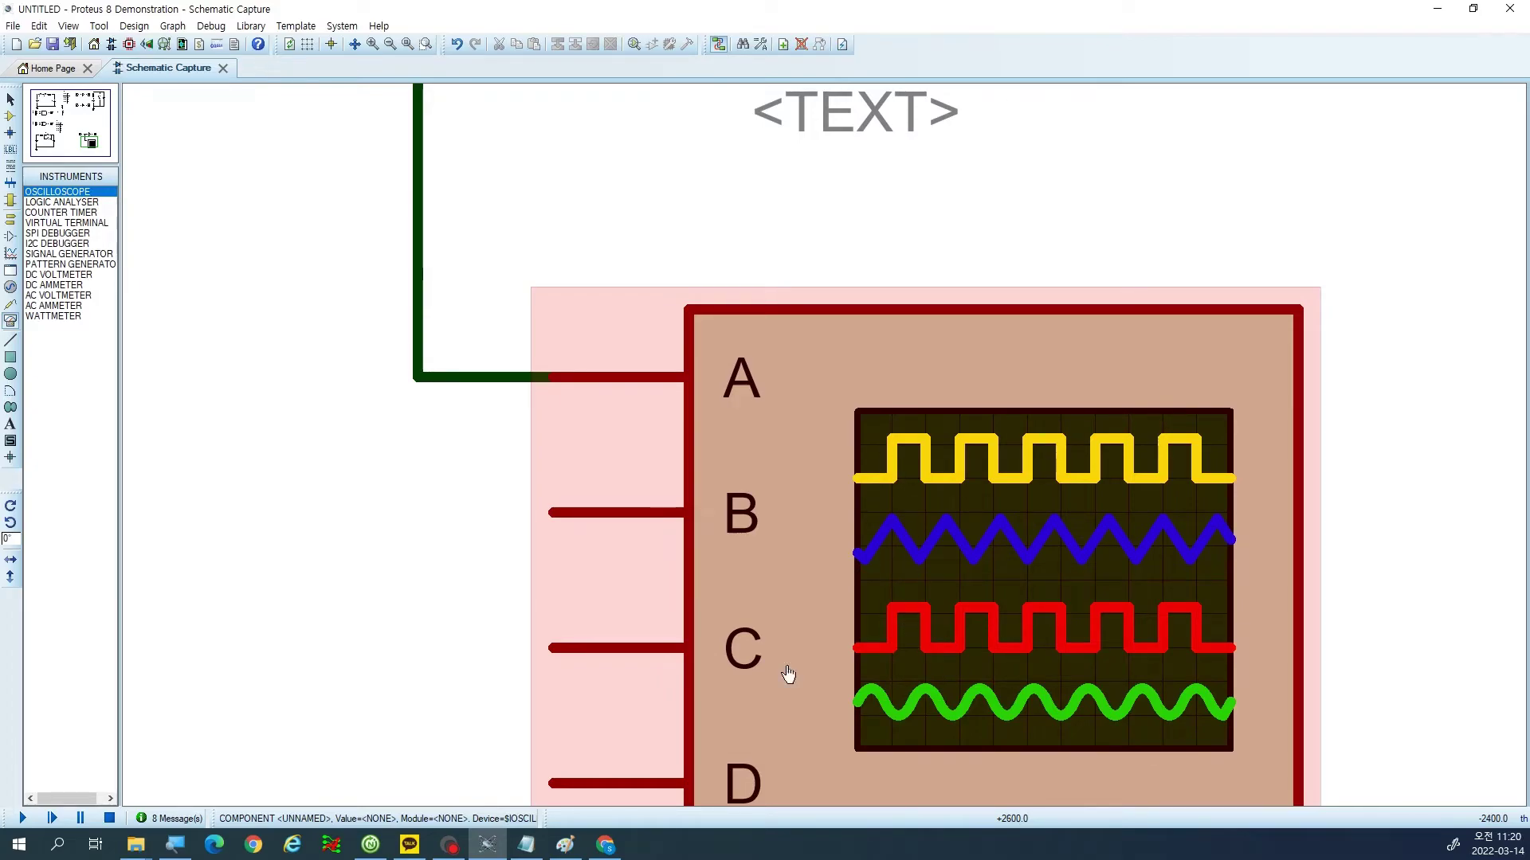
pyautogui.scroll(-2, 556, 522)
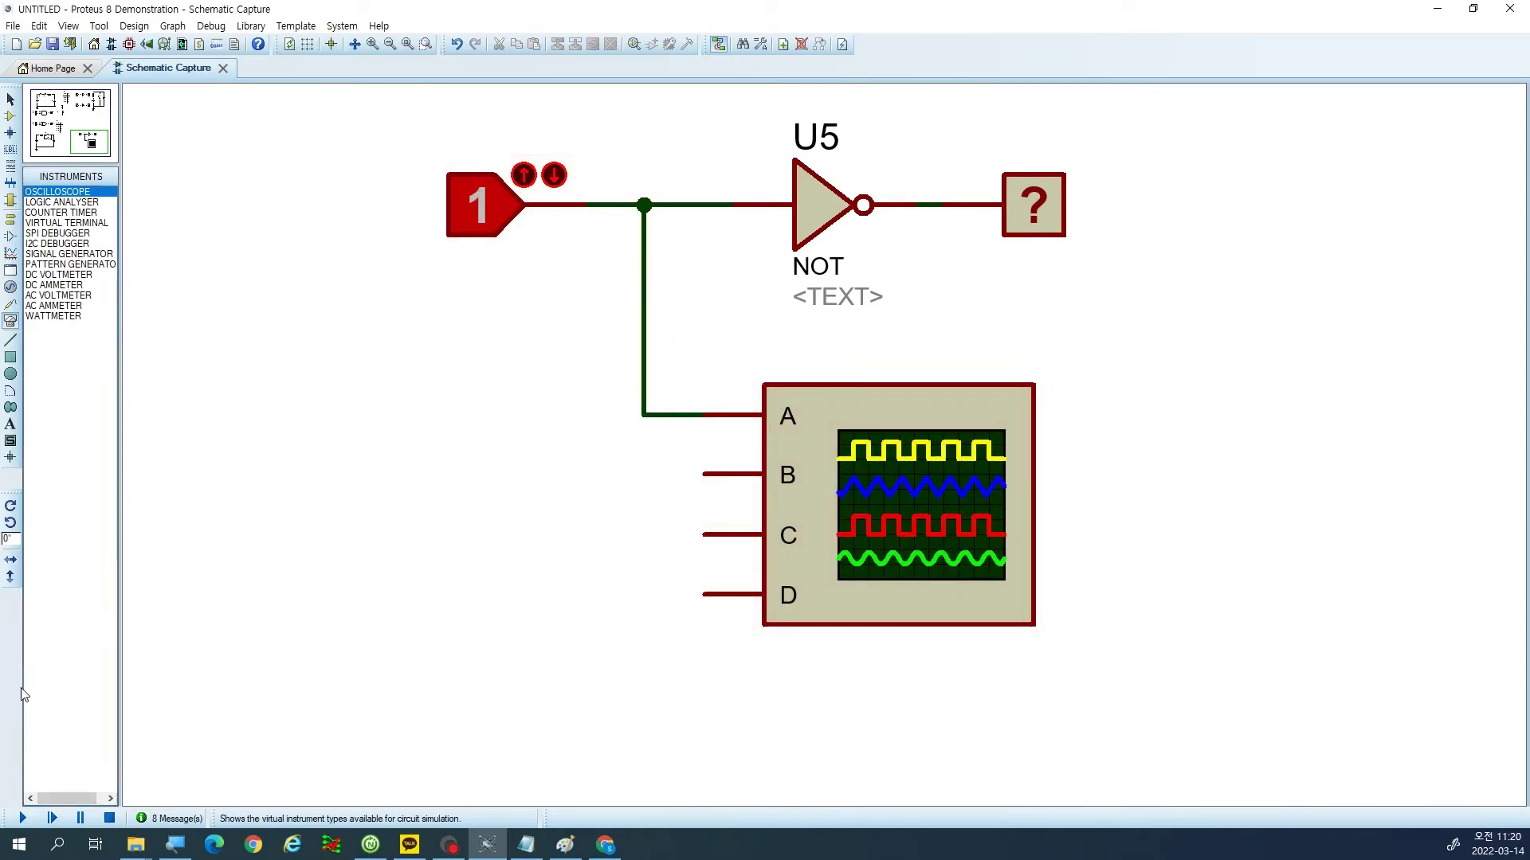
pyautogui.click(22, 819)
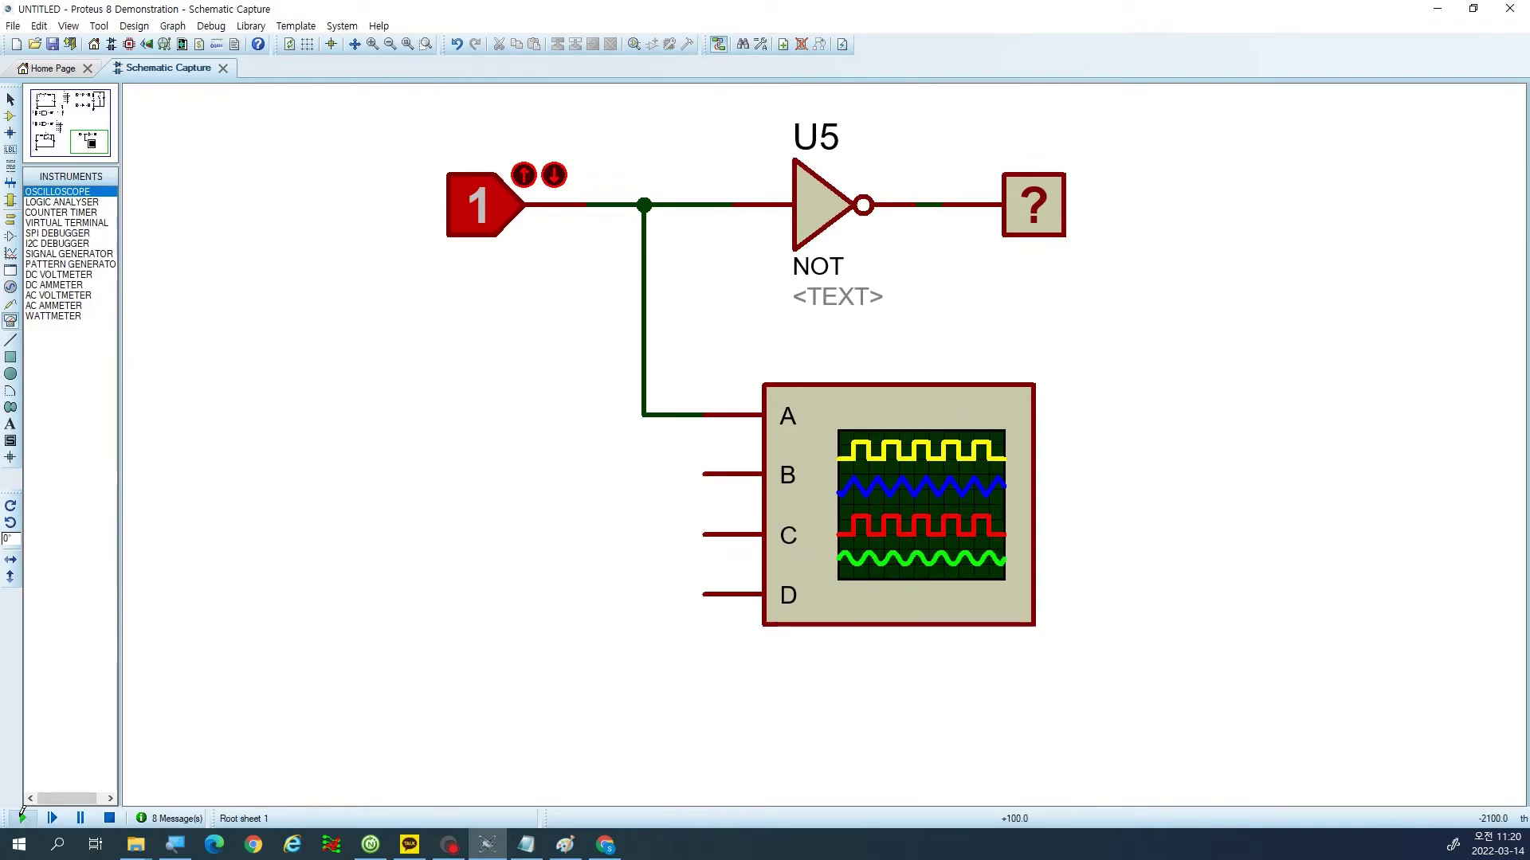
pyautogui.moveTo(428, 147); pyautogui.dragTo(829, 231)
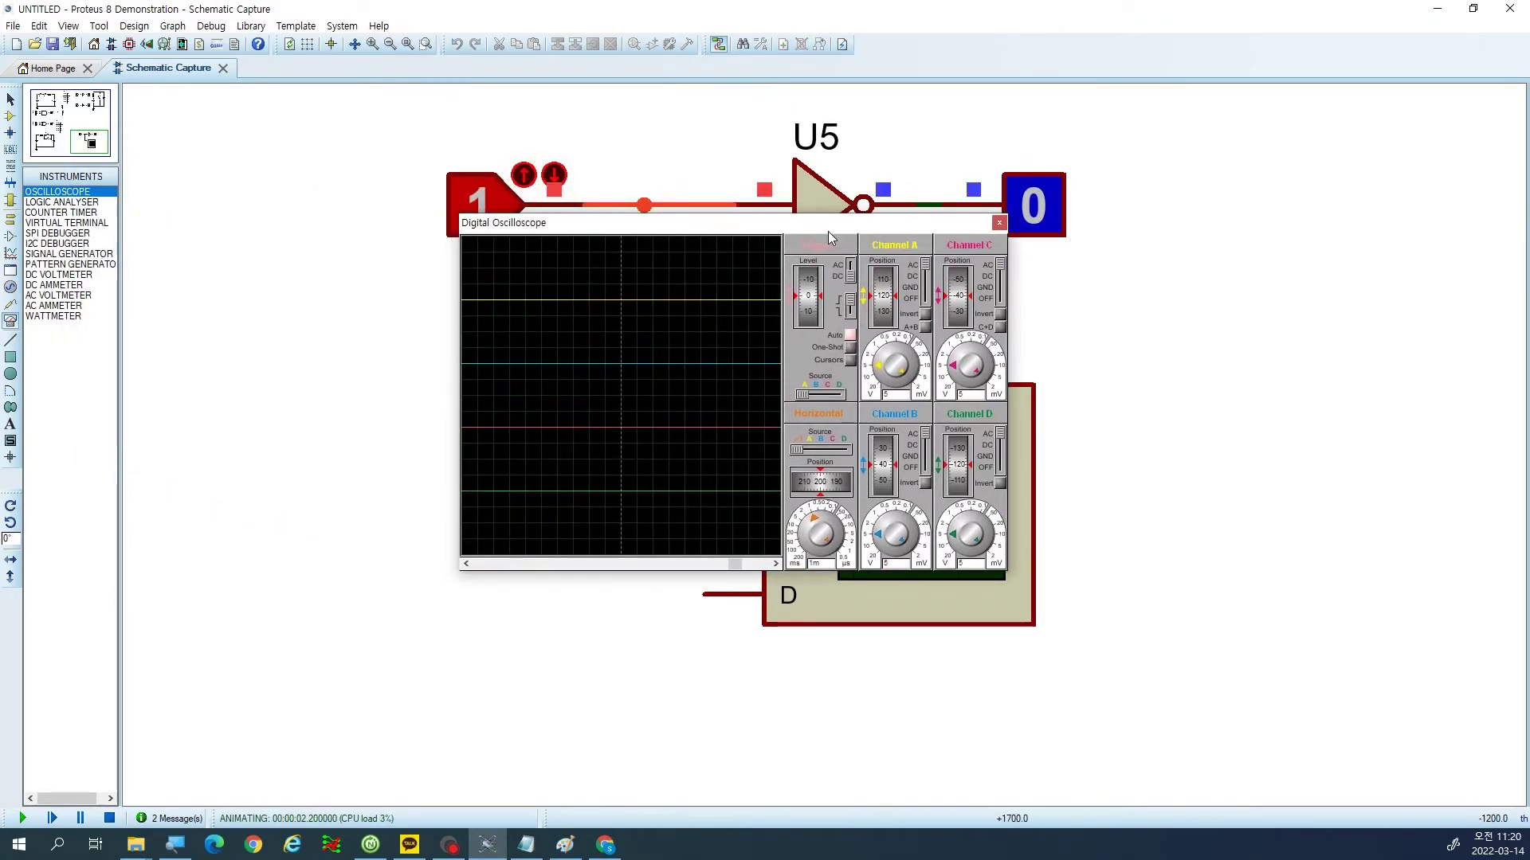
pyautogui.moveTo(685, 228); pyautogui.dragTo(628, 335)
# Toggle U5's logic input between 1 and 0 while observing the channel A trace on the oscilloscope.
pyautogui.click(482, 209)
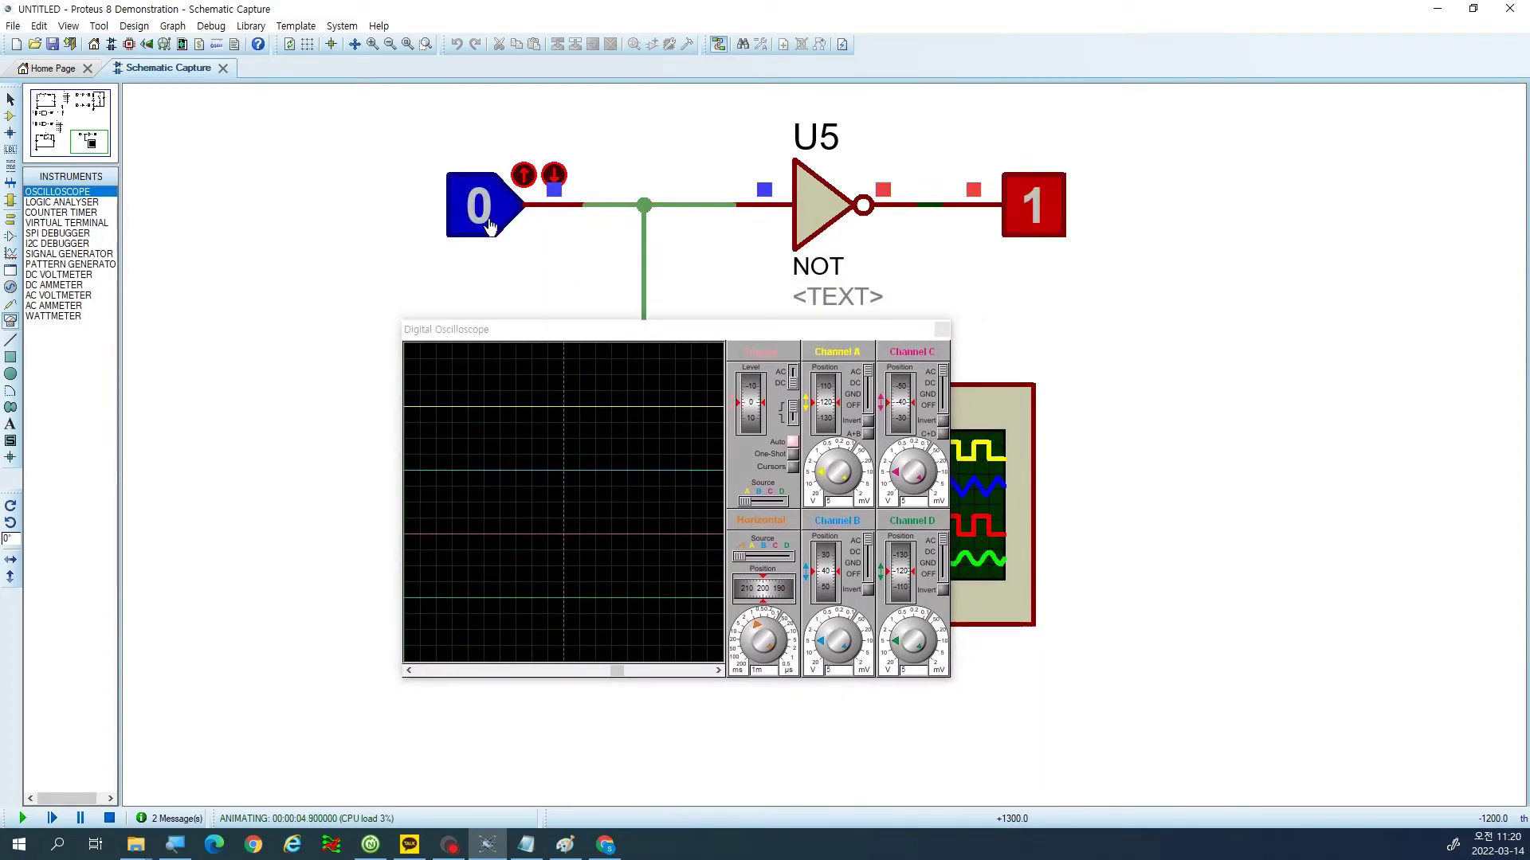
pyautogui.click(482, 209)
pyautogui.click(486, 215)
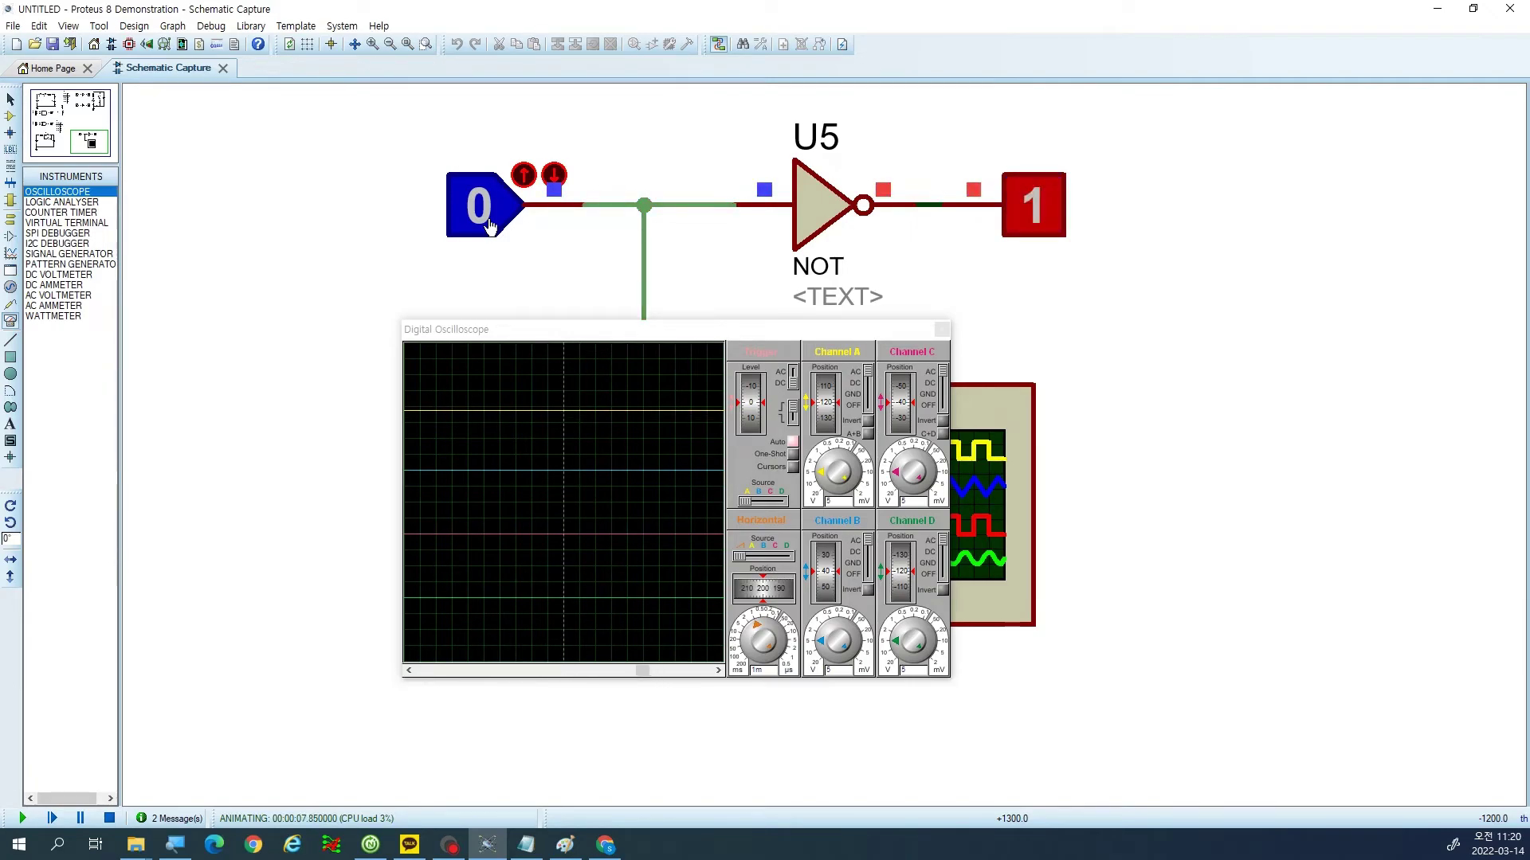
# Switch U5's logic input back and forth between 0 and 1 and examine the channel A trace at the 1m timebase.
pyautogui.click(489, 225)
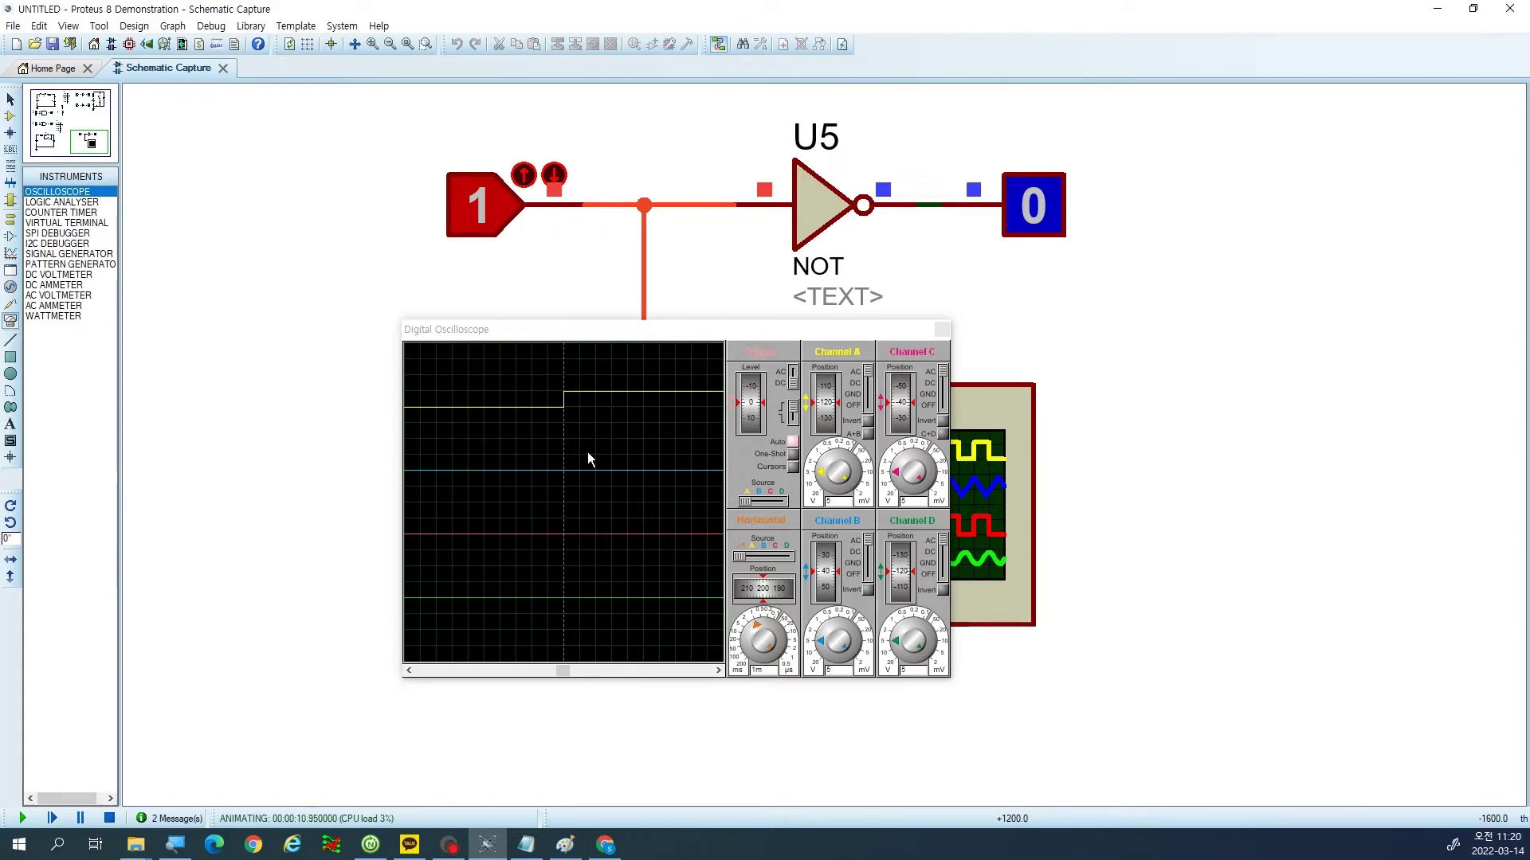
pyautogui.click(488, 222)
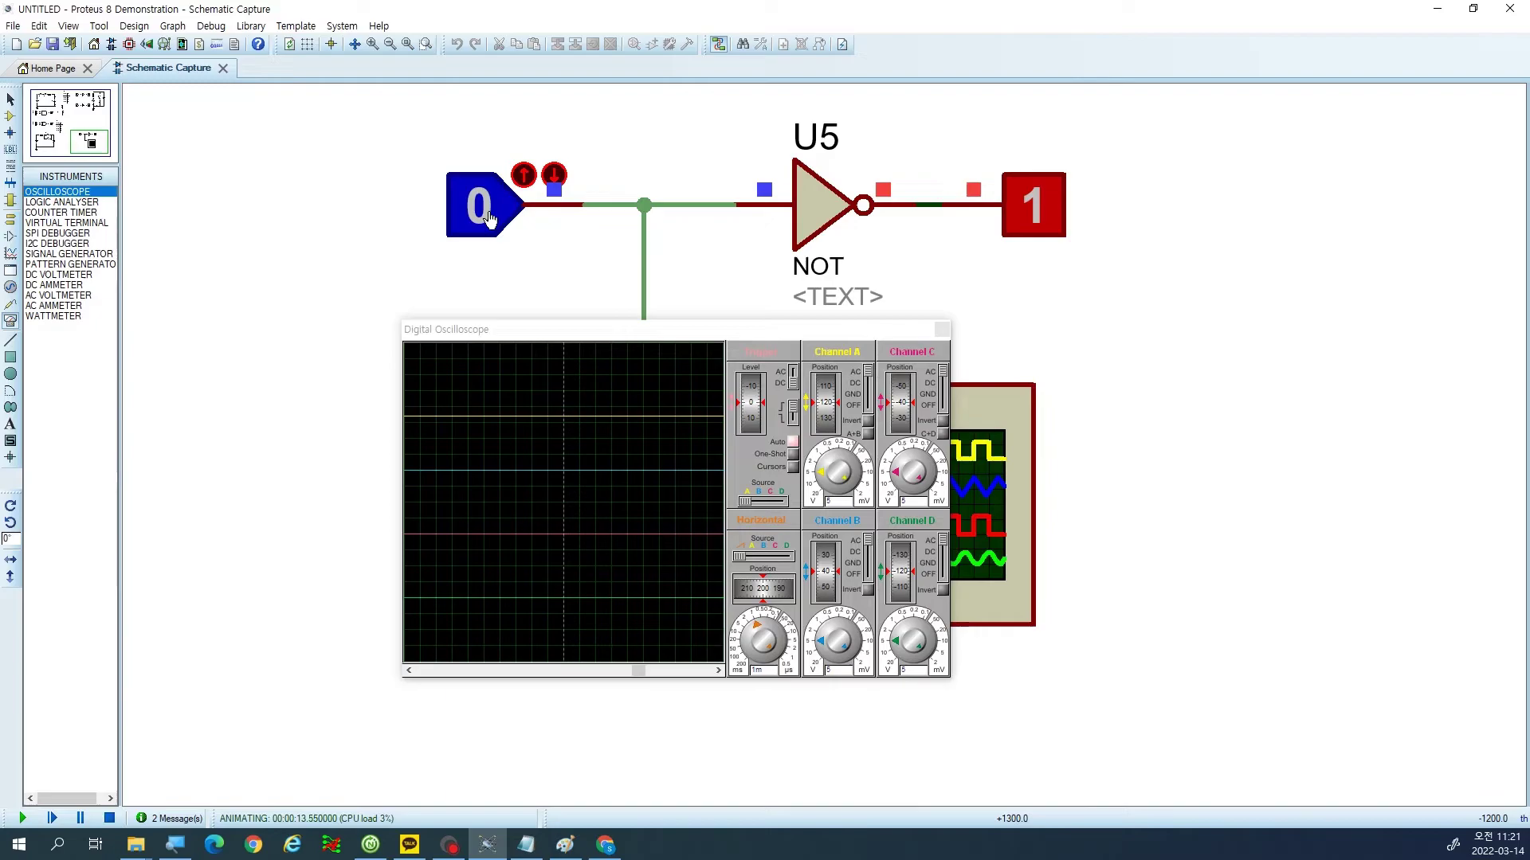
pyautogui.click(489, 220)
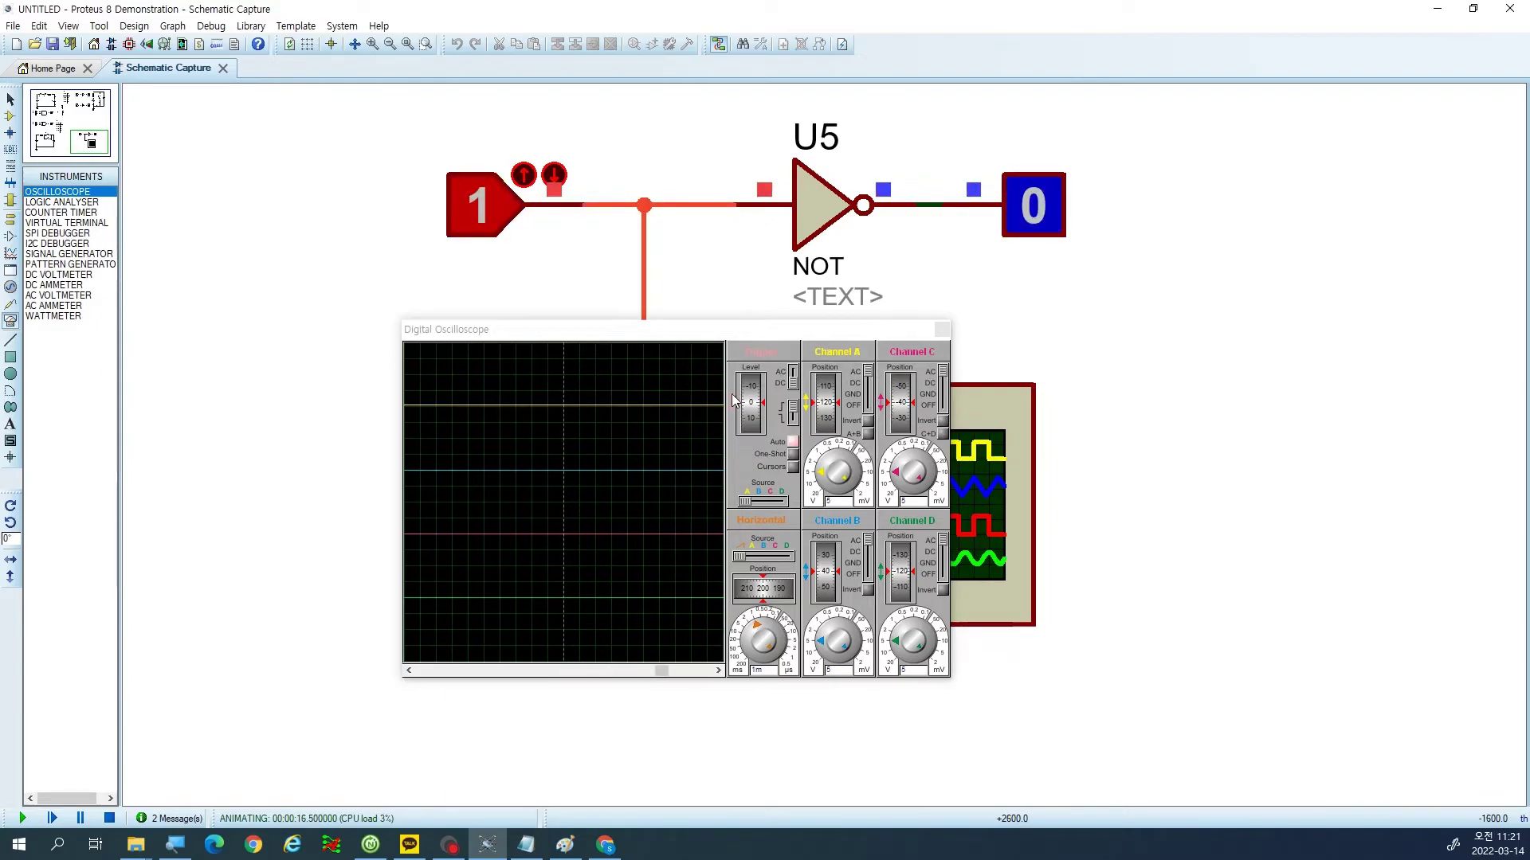
pyautogui.click(500, 221)
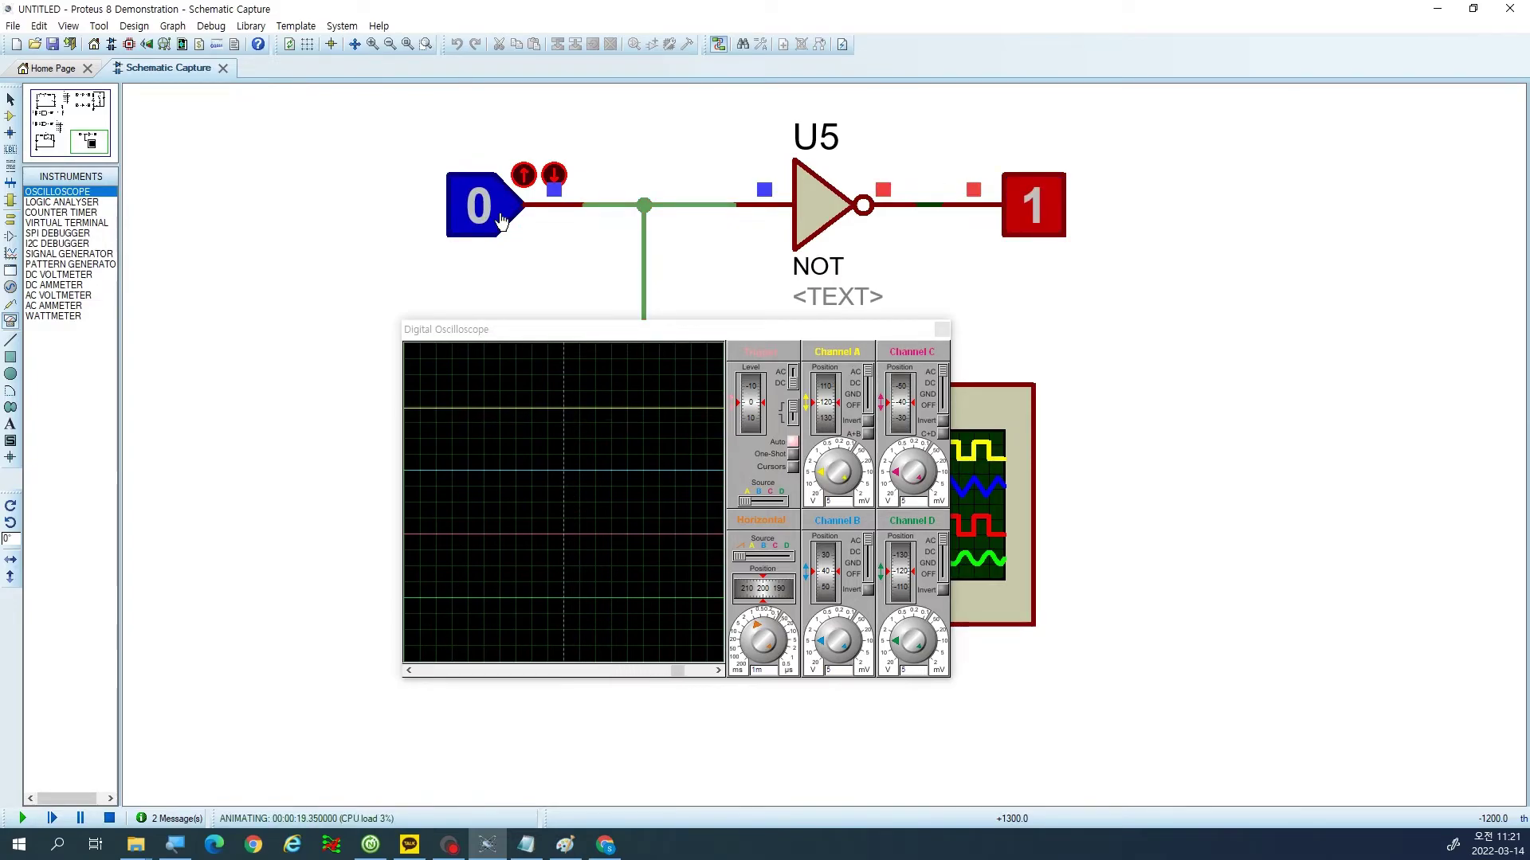
pyautogui.click(500, 221)
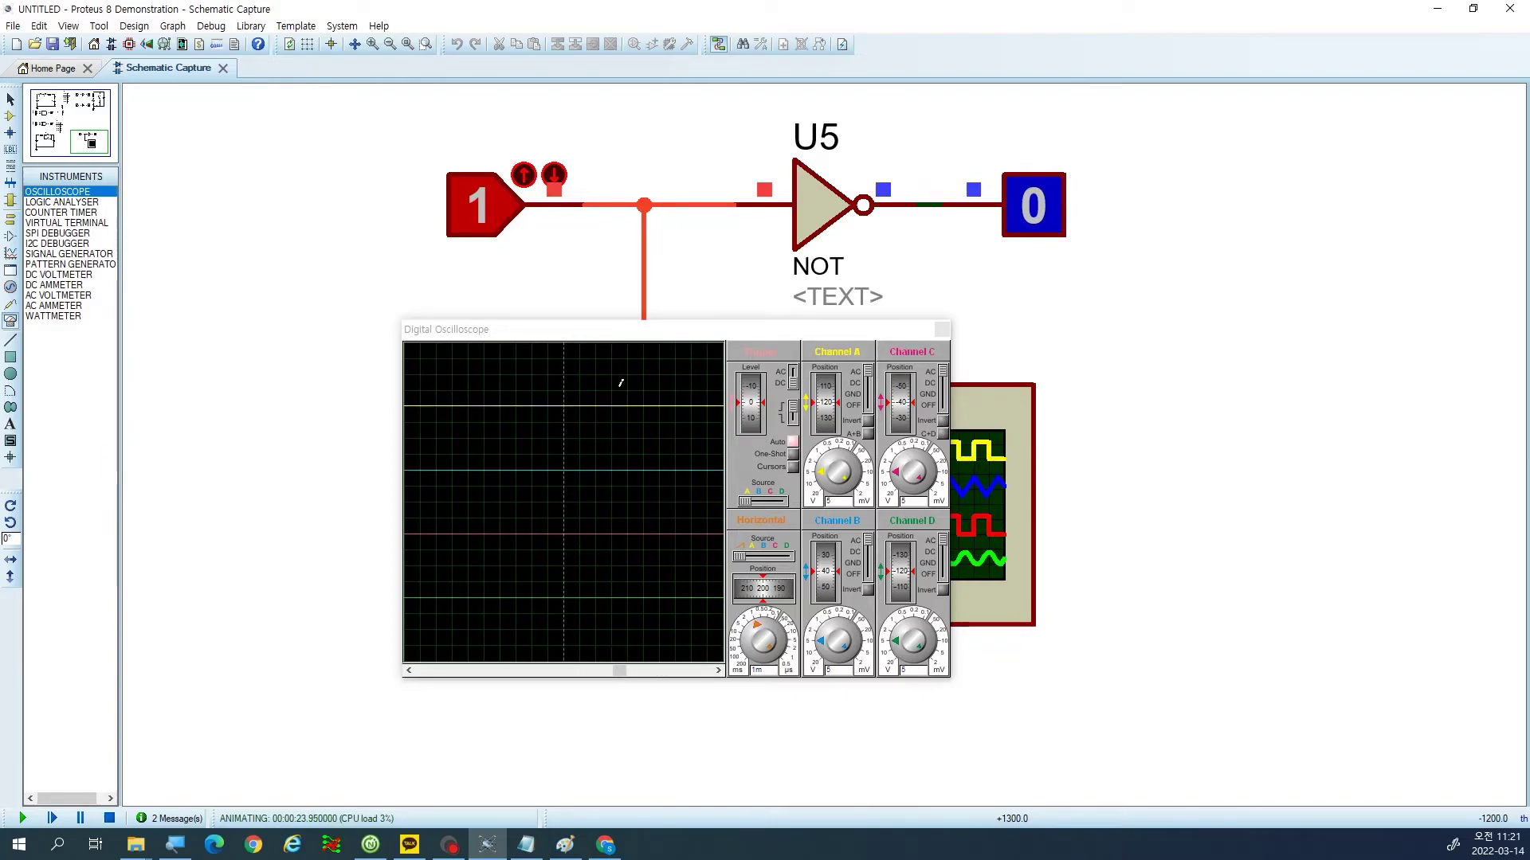
# Set the oscilloscope's horizontal timebase to 0.2 s and switch U5's logic input to 0 to check the trace.
pyautogui.moveTo(756, 626)
pyautogui.mouseDown()
pyautogui.moveTo(745, 641)
pyautogui.moveTo(773, 621)
pyautogui.moveTo(755, 655)
pyautogui.mouseUp()
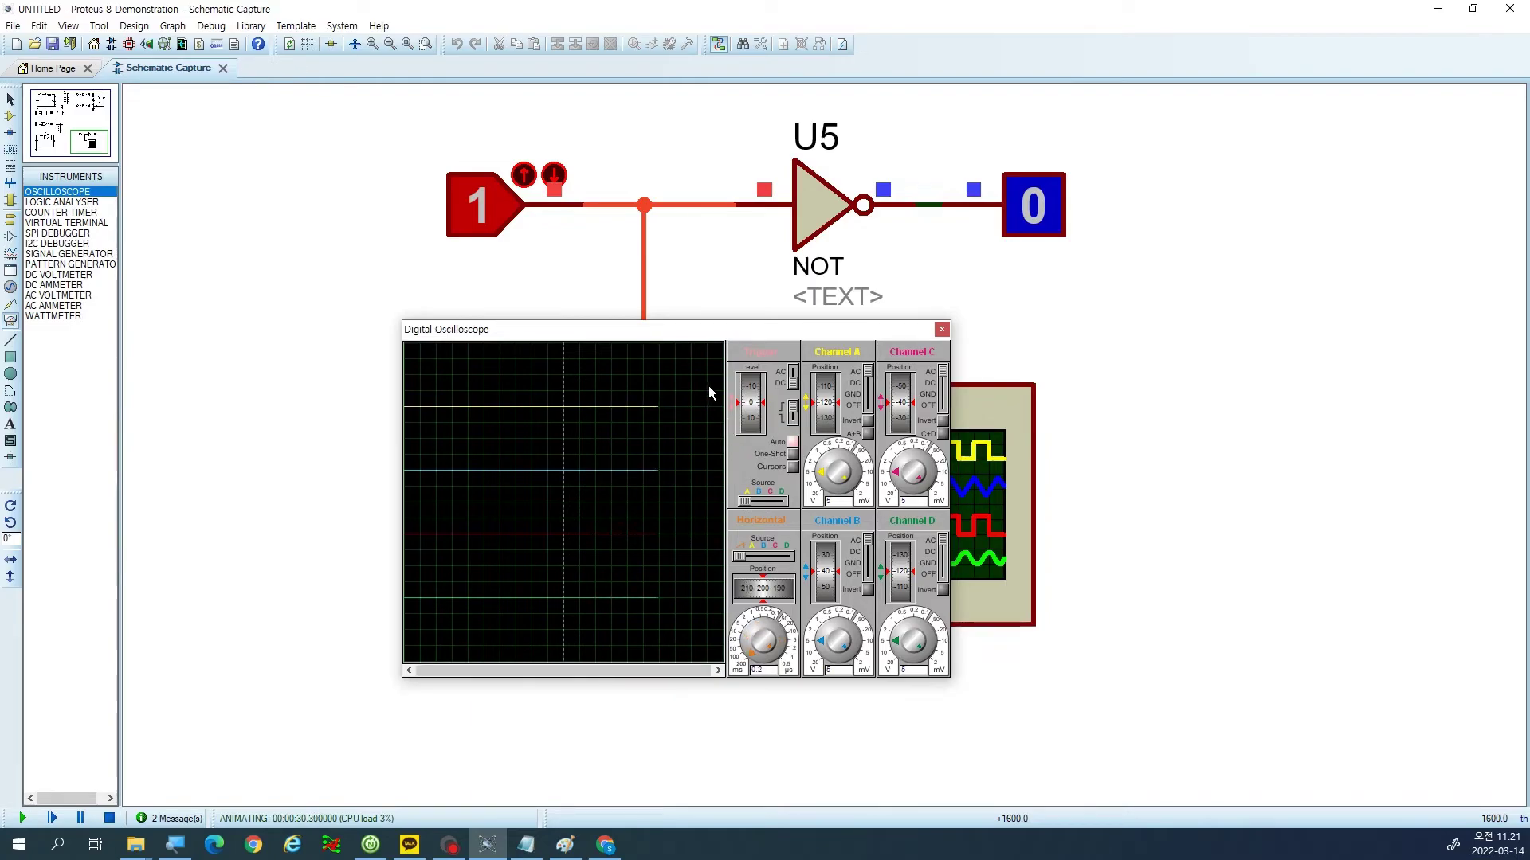
pyautogui.click(457, 218)
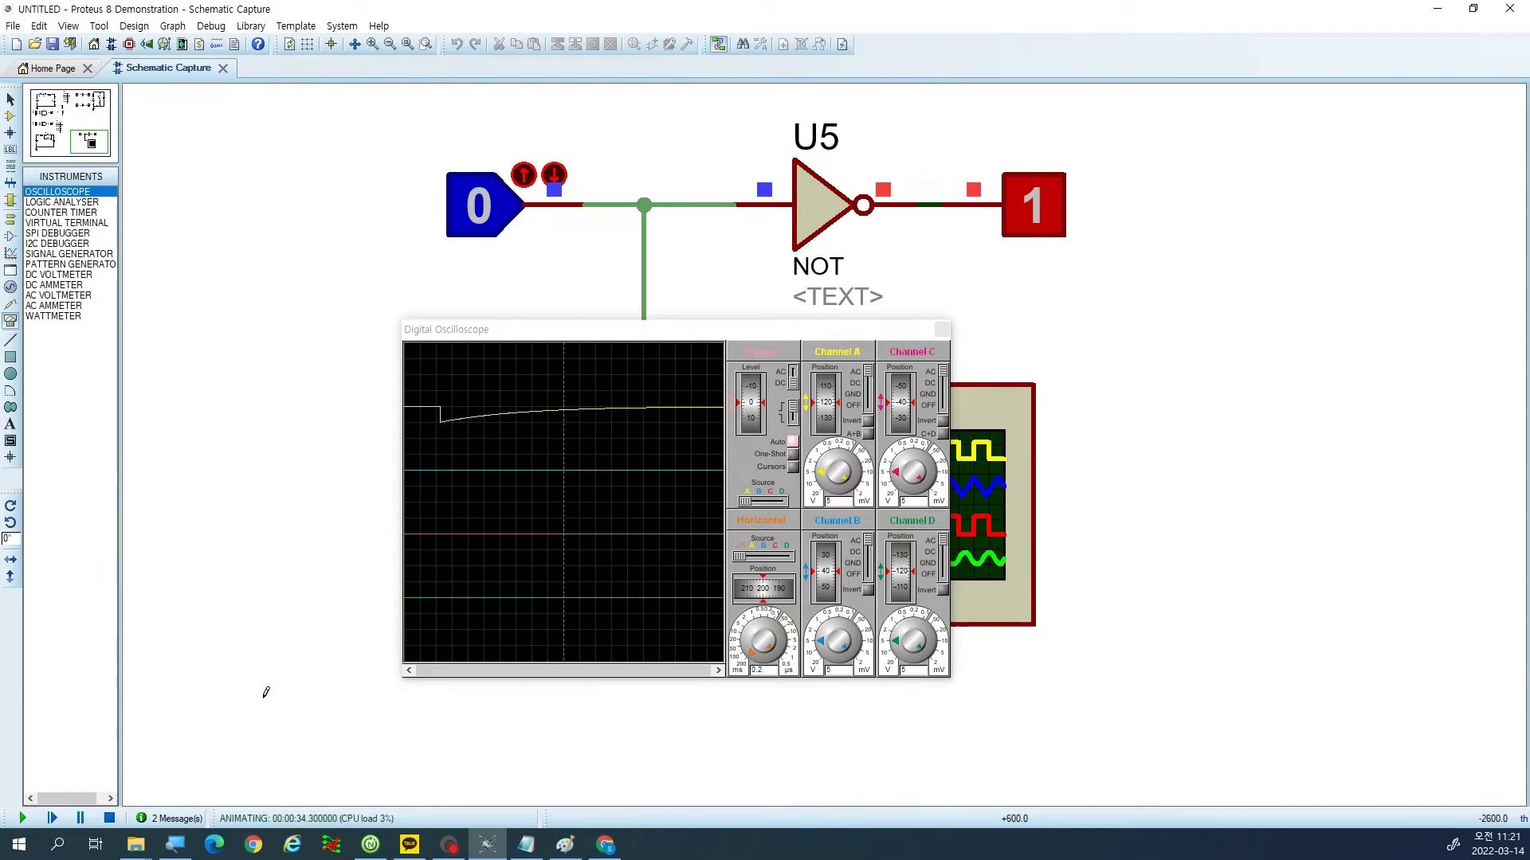
# Restart the simulation, set oscilloscope channel A to DC coupling at position 0, and turn off channels B, C and D.
pyautogui.click(110, 822)
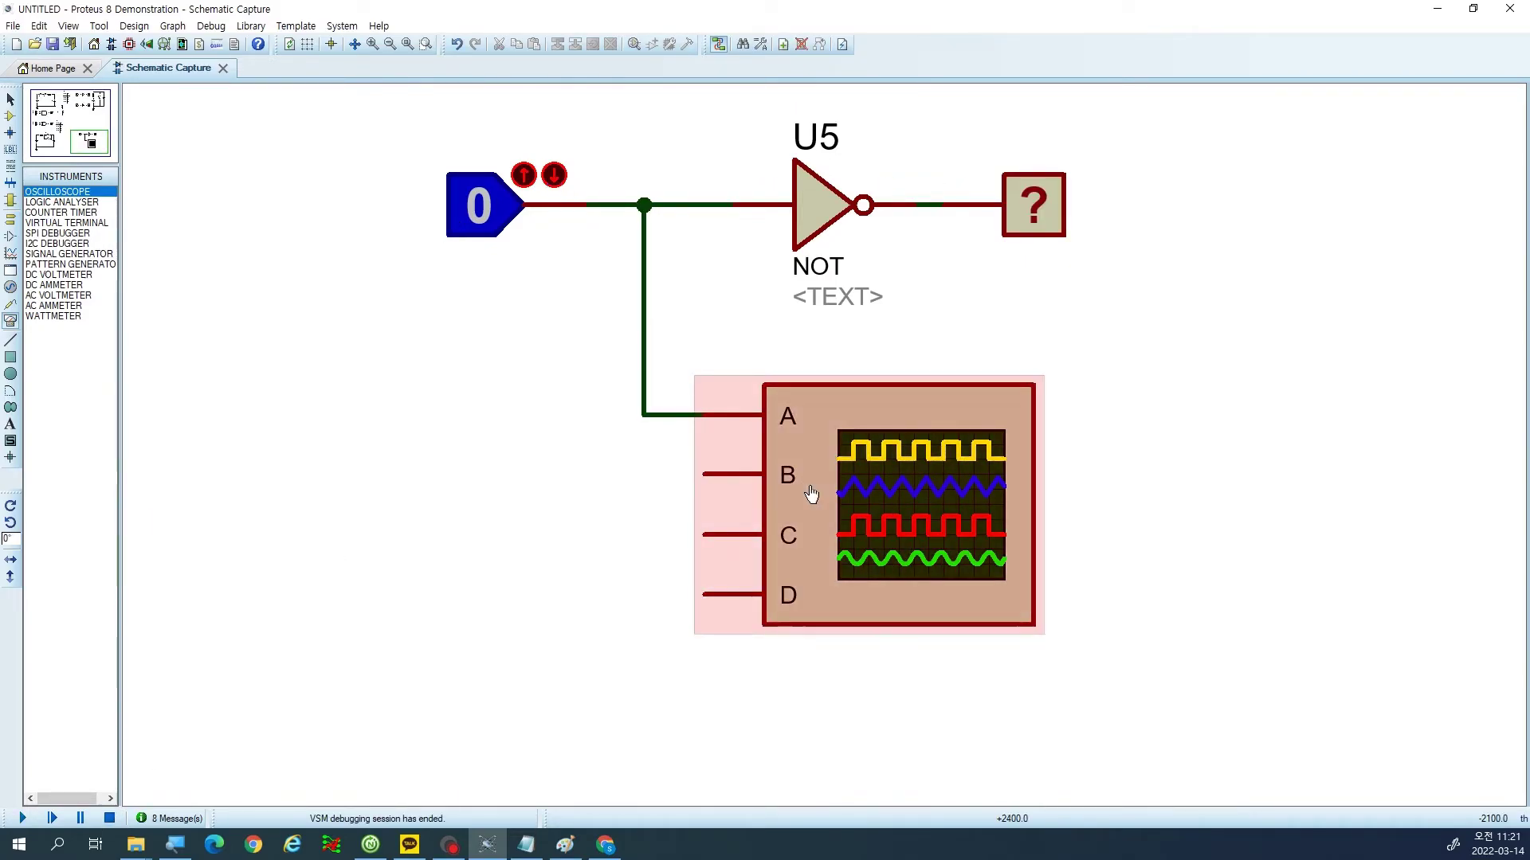
pyautogui.press('F12')
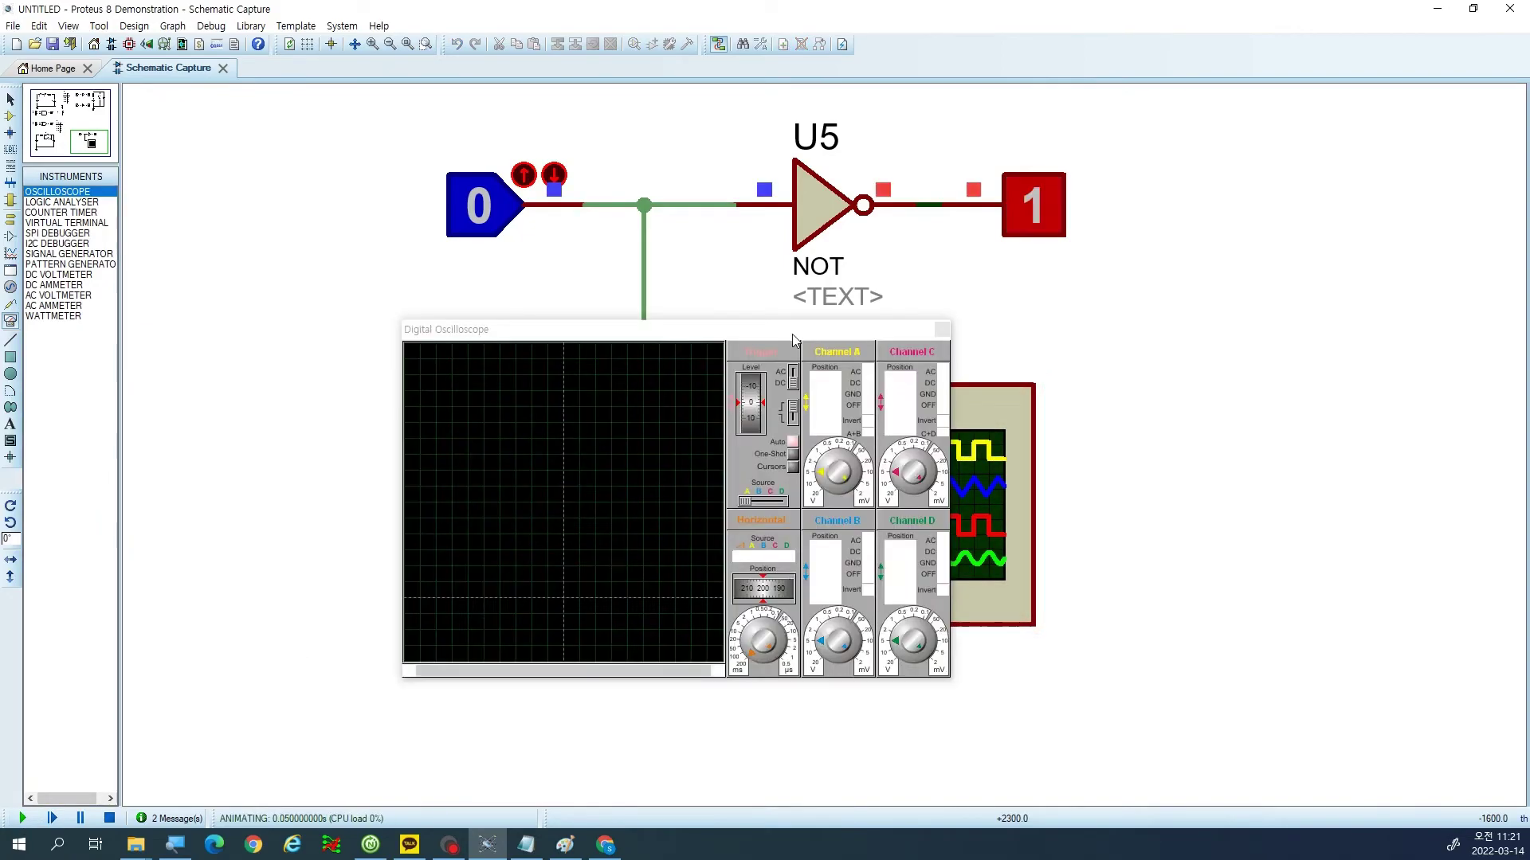
pyautogui.click(864, 384)
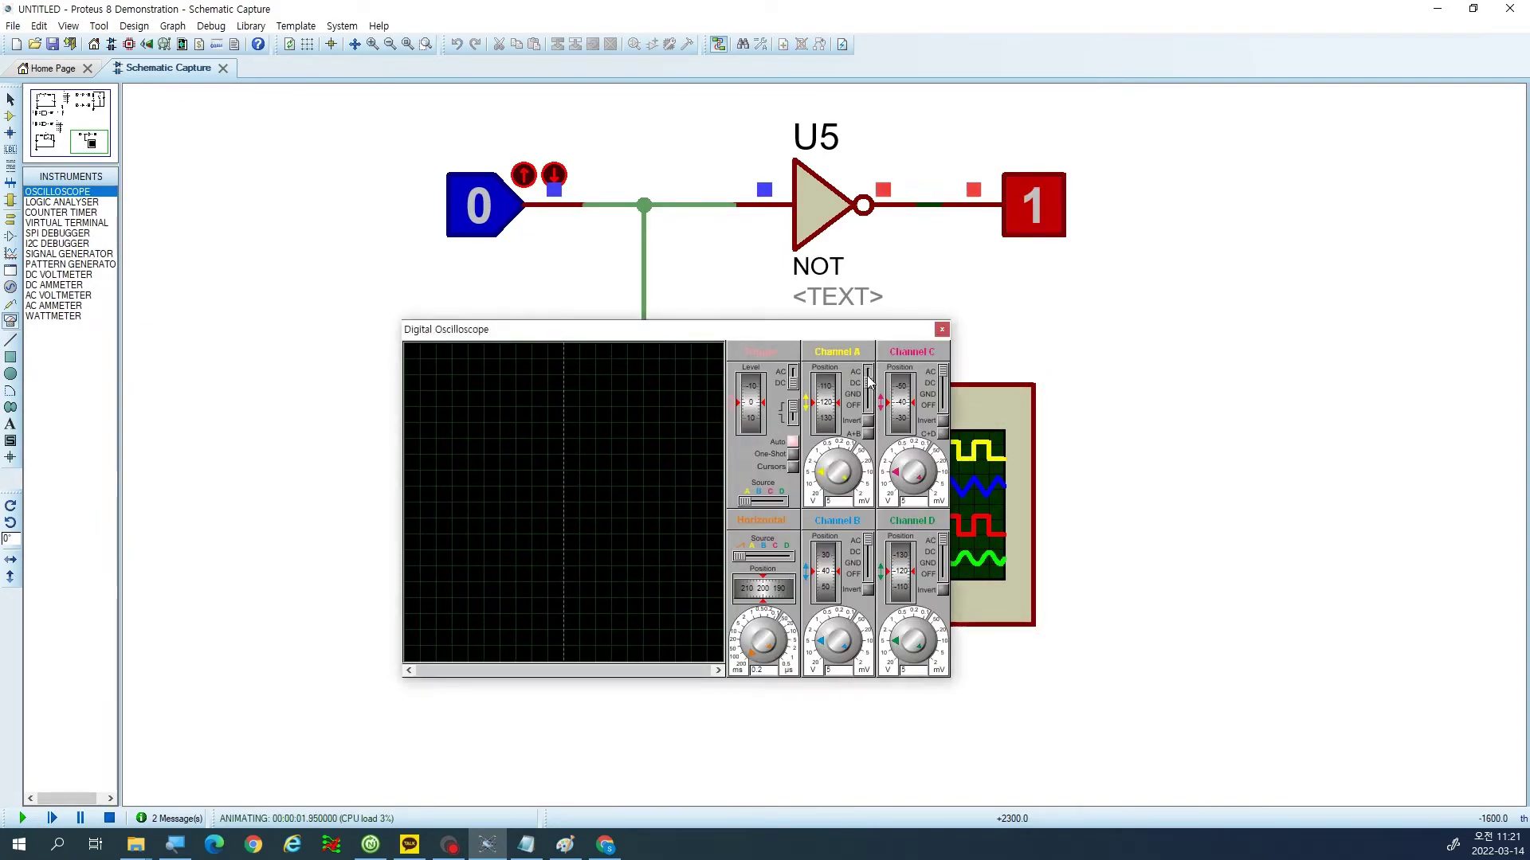
pyautogui.click(822, 407)
pyautogui.moveTo(943, 371); pyautogui.dragTo(944, 408)
pyautogui.moveTo(943, 547)
pyautogui.mouseDown()
pyautogui.moveTo(944, 574)
pyautogui.moveTo(868, 573)
pyautogui.mouseUp()
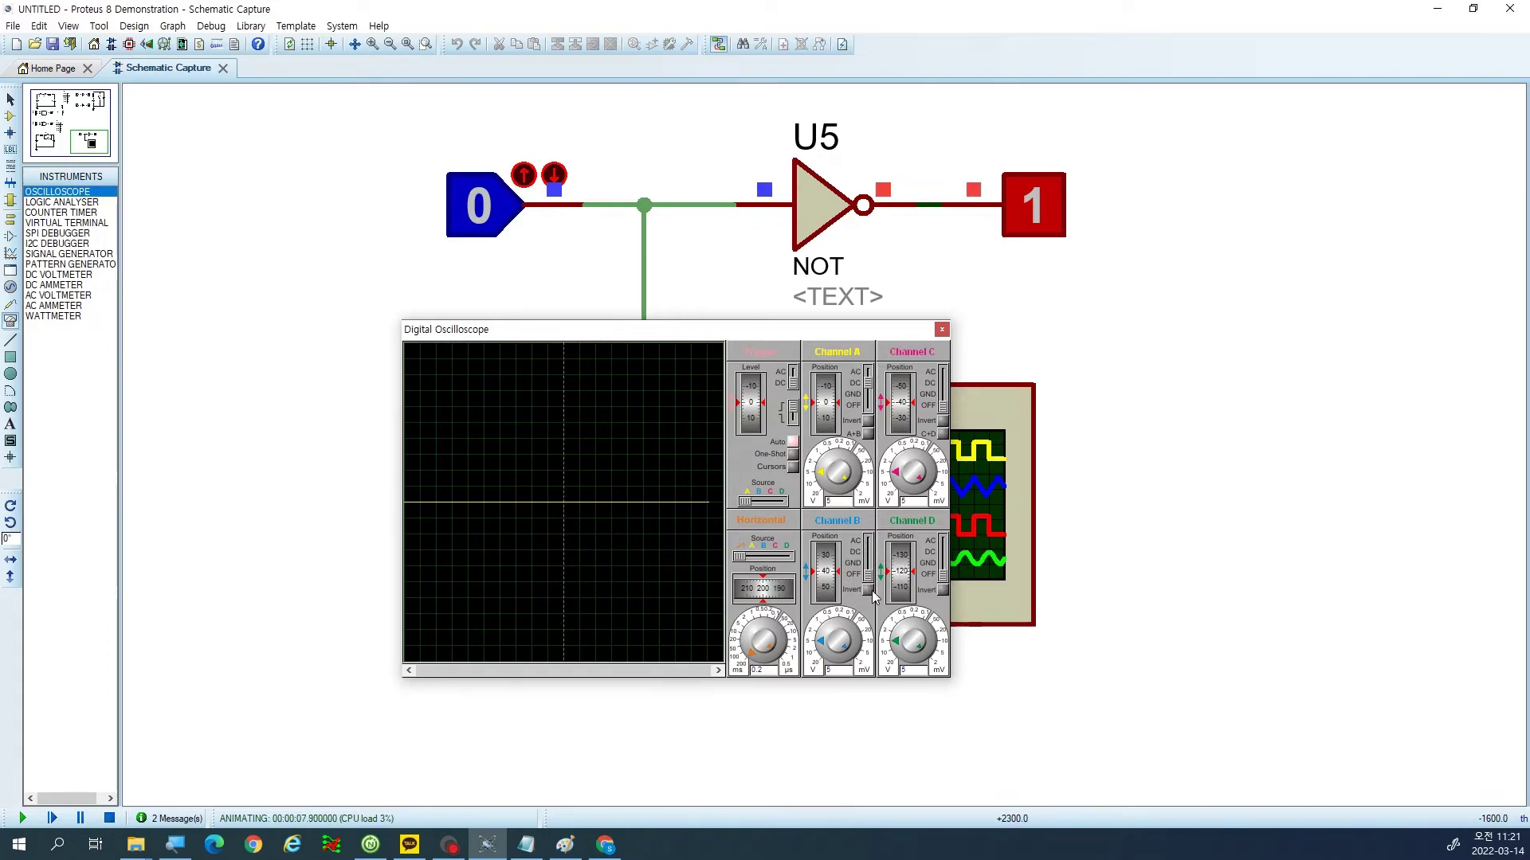
# Switch U5's logic input to 1 and set the channel A vertical scale to 1 V.
pyautogui.click(487, 220)
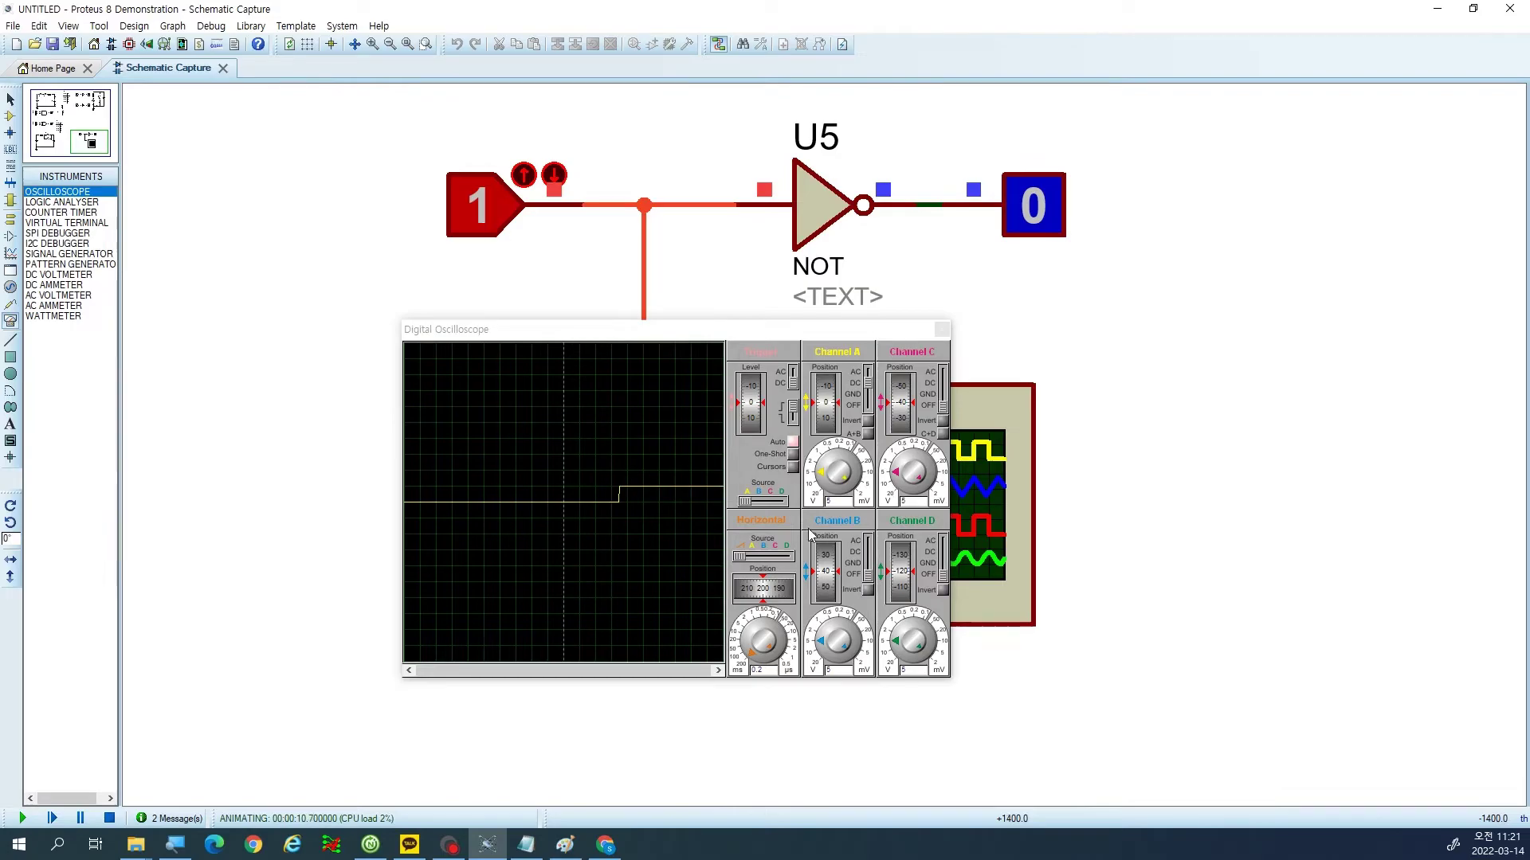
pyautogui.click(828, 471)
pyautogui.click(831, 467)
# Alternate U5's logic input between 0 and 1 and examine the DC-coupled channel A waveform.
pyautogui.click(478, 215)
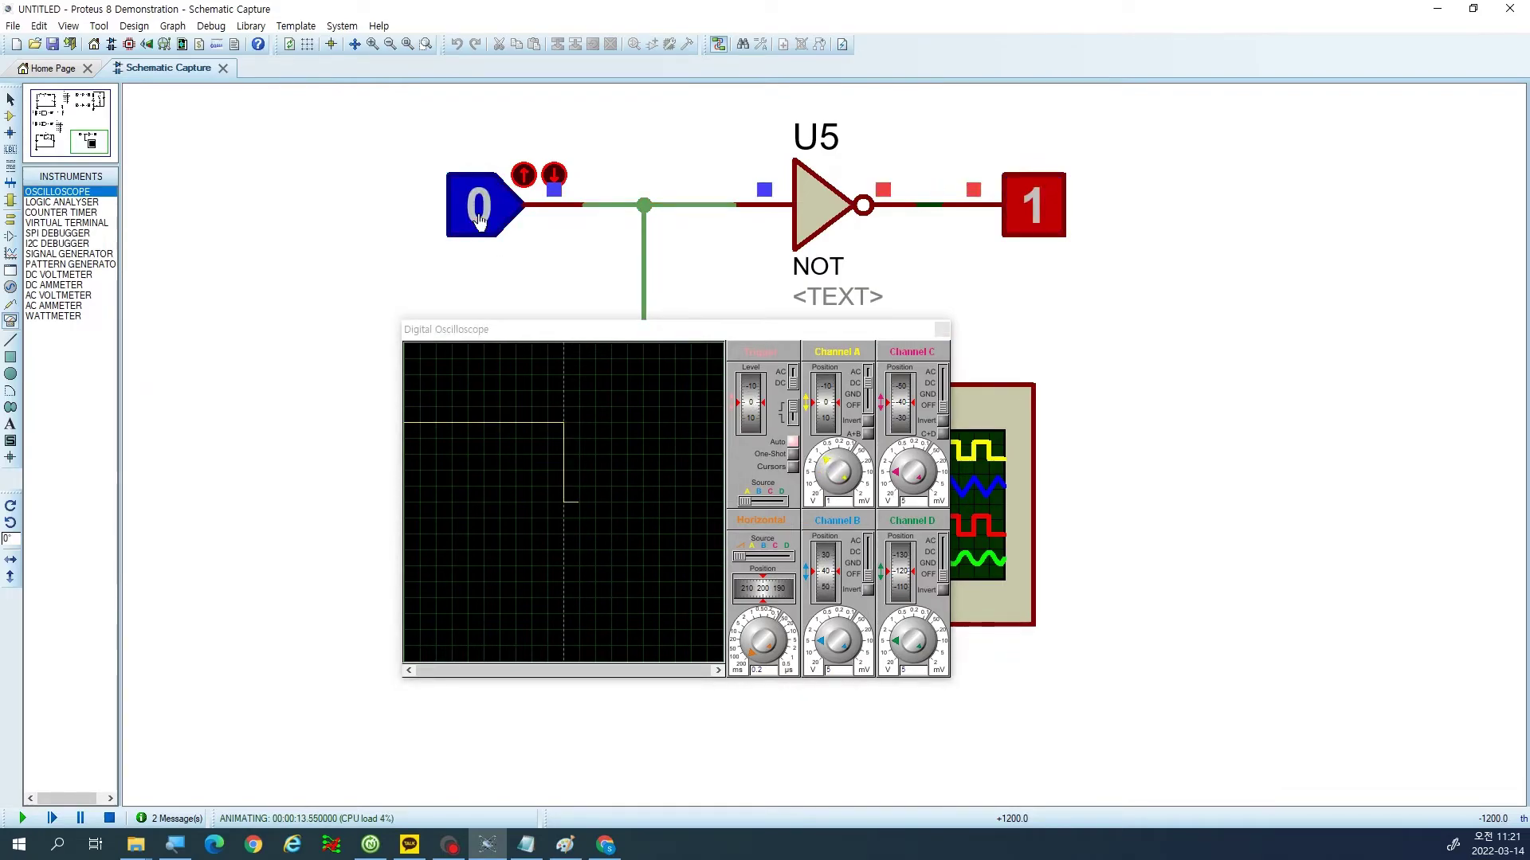
pyautogui.click(478, 219)
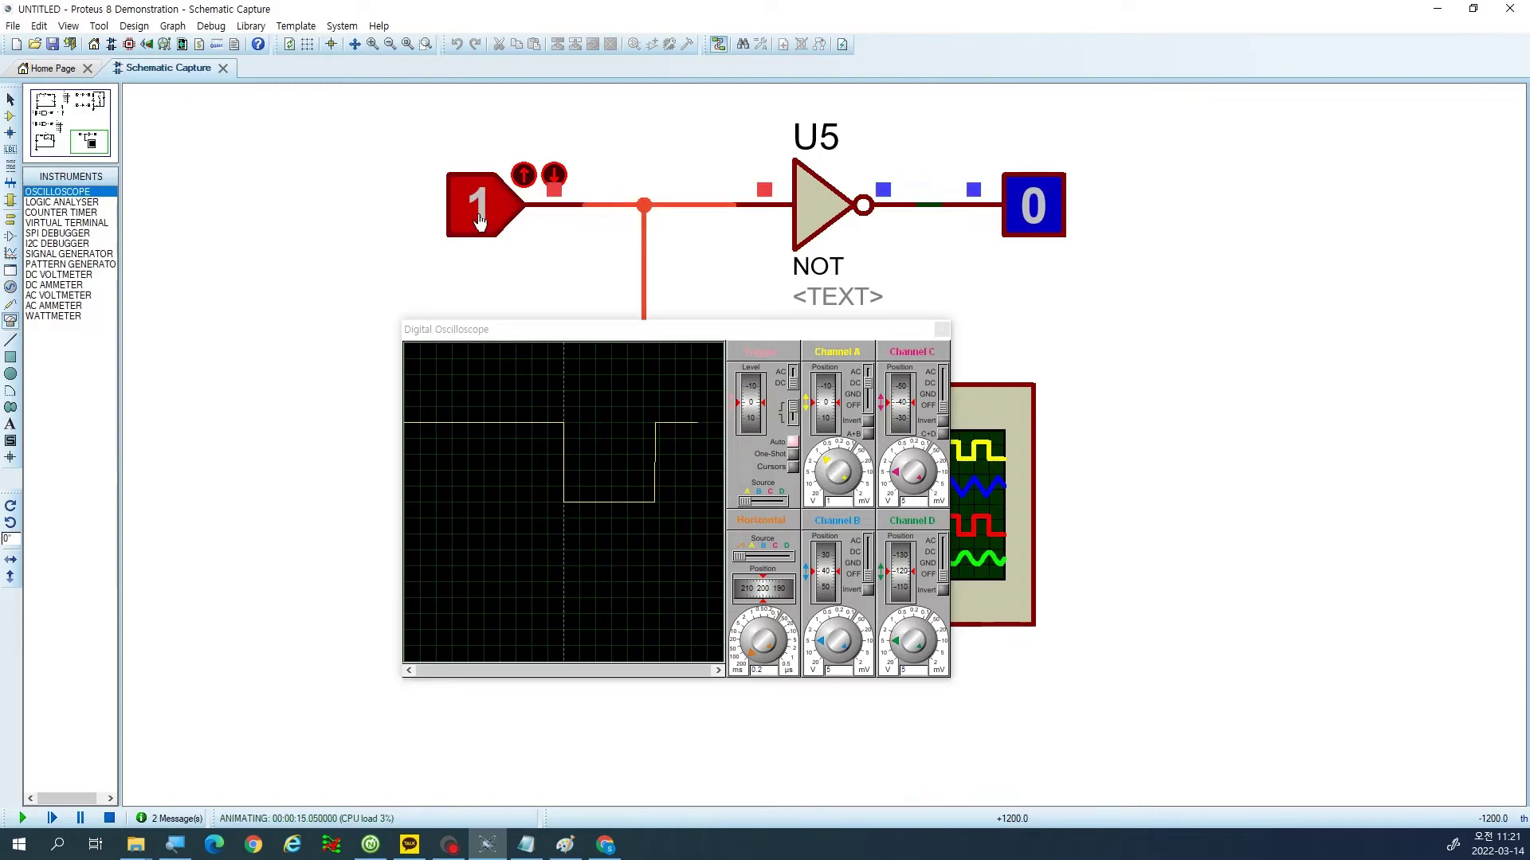
pyautogui.click(479, 220)
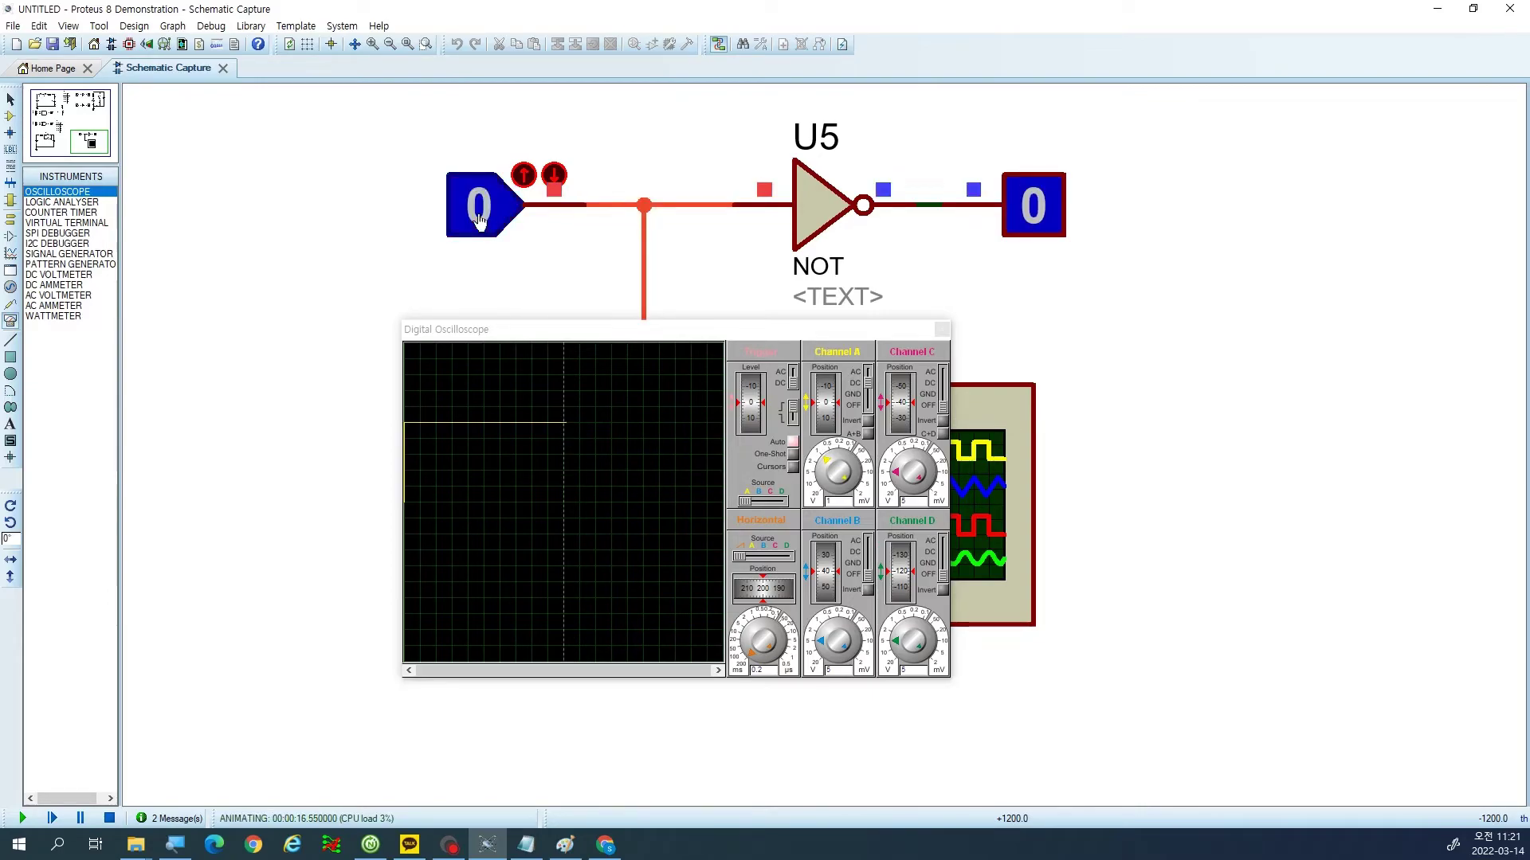
pyautogui.click(479, 220)
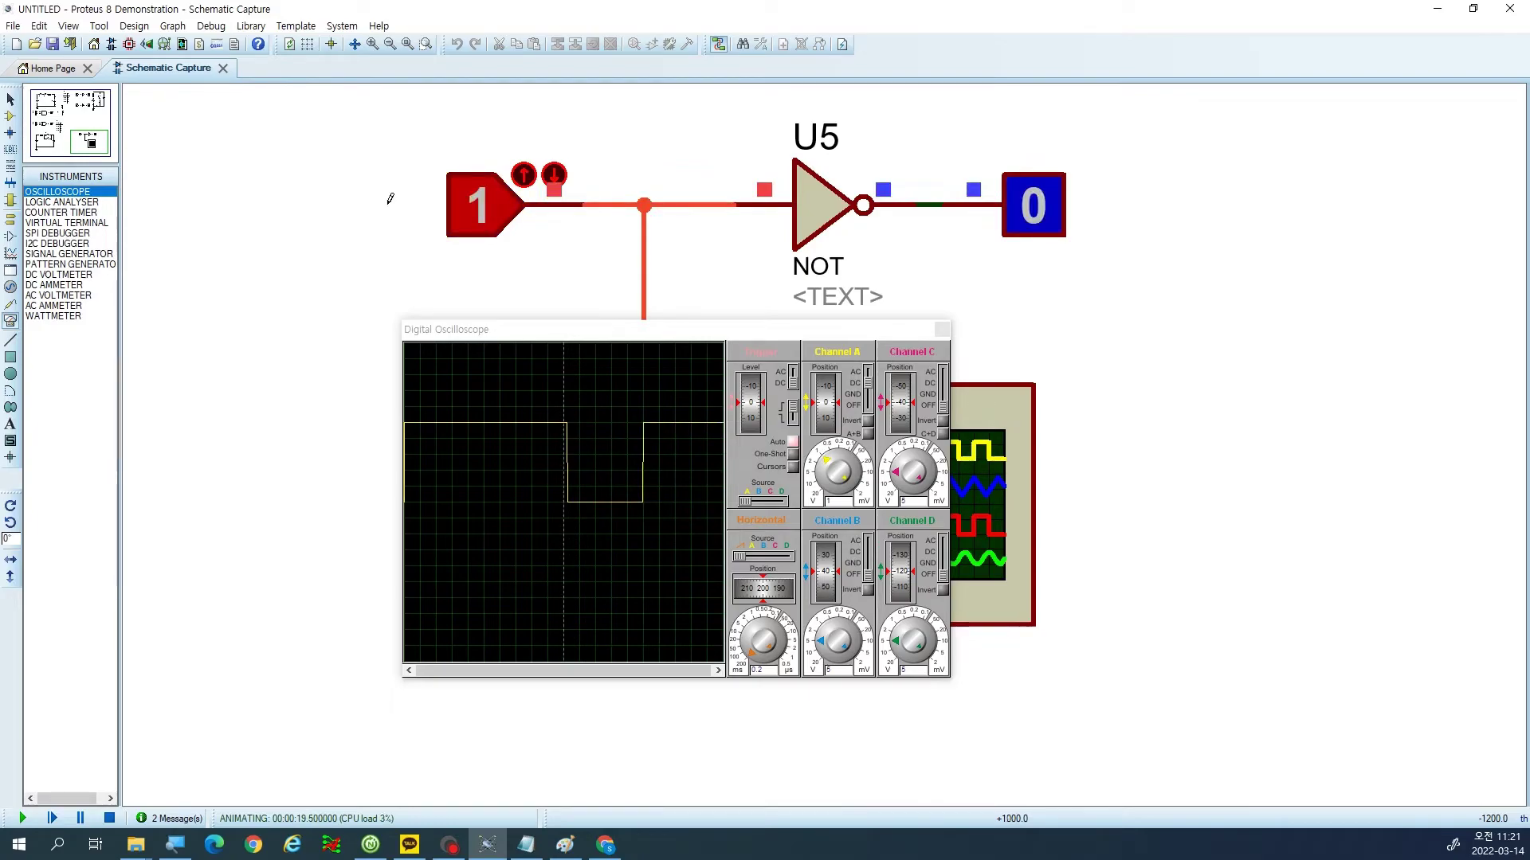
pyautogui.click(468, 231)
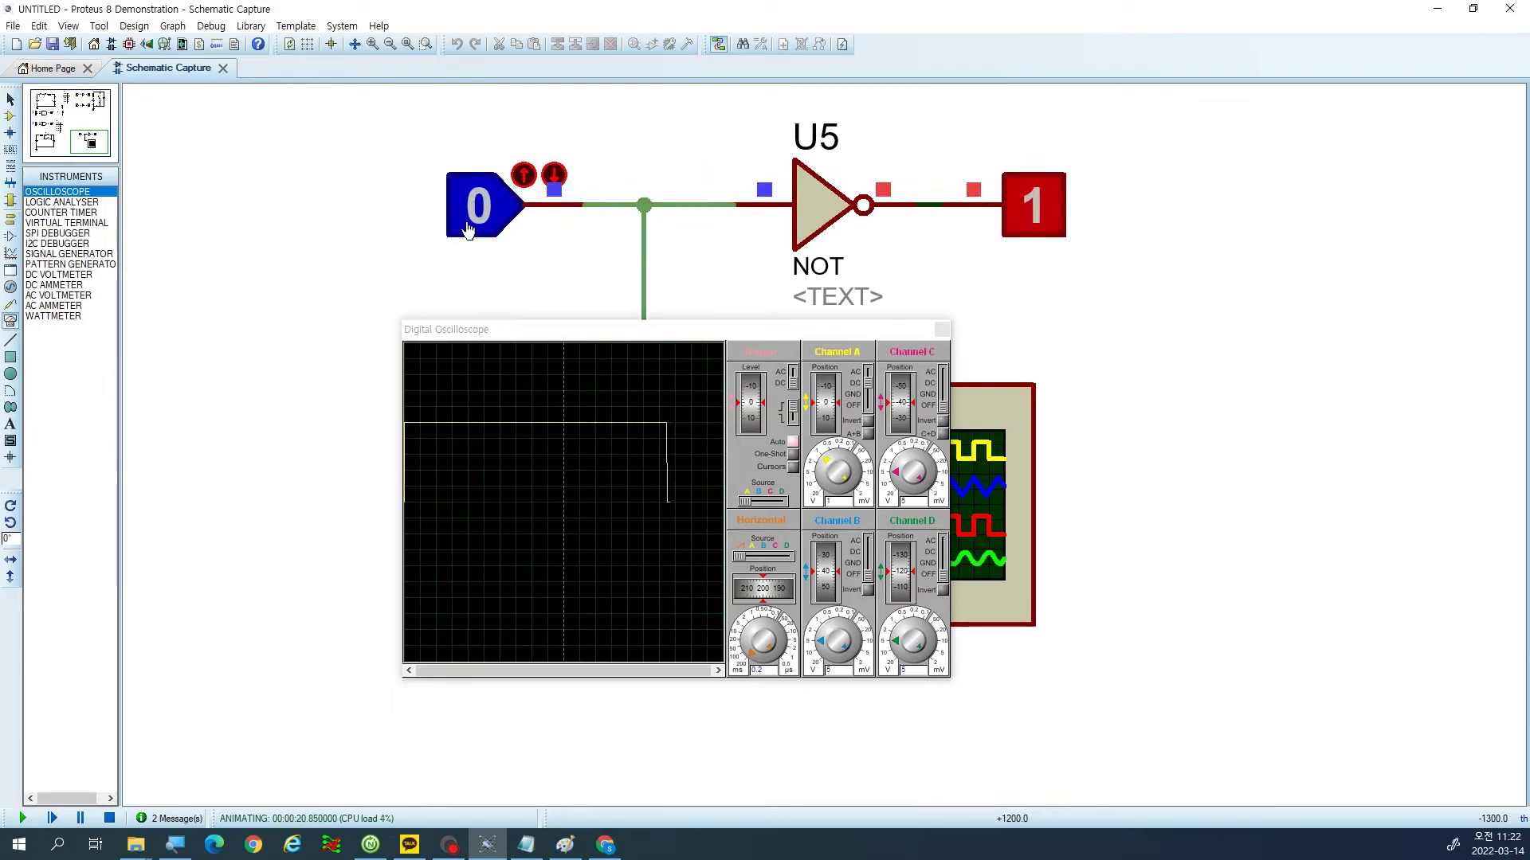
pyautogui.click(468, 231)
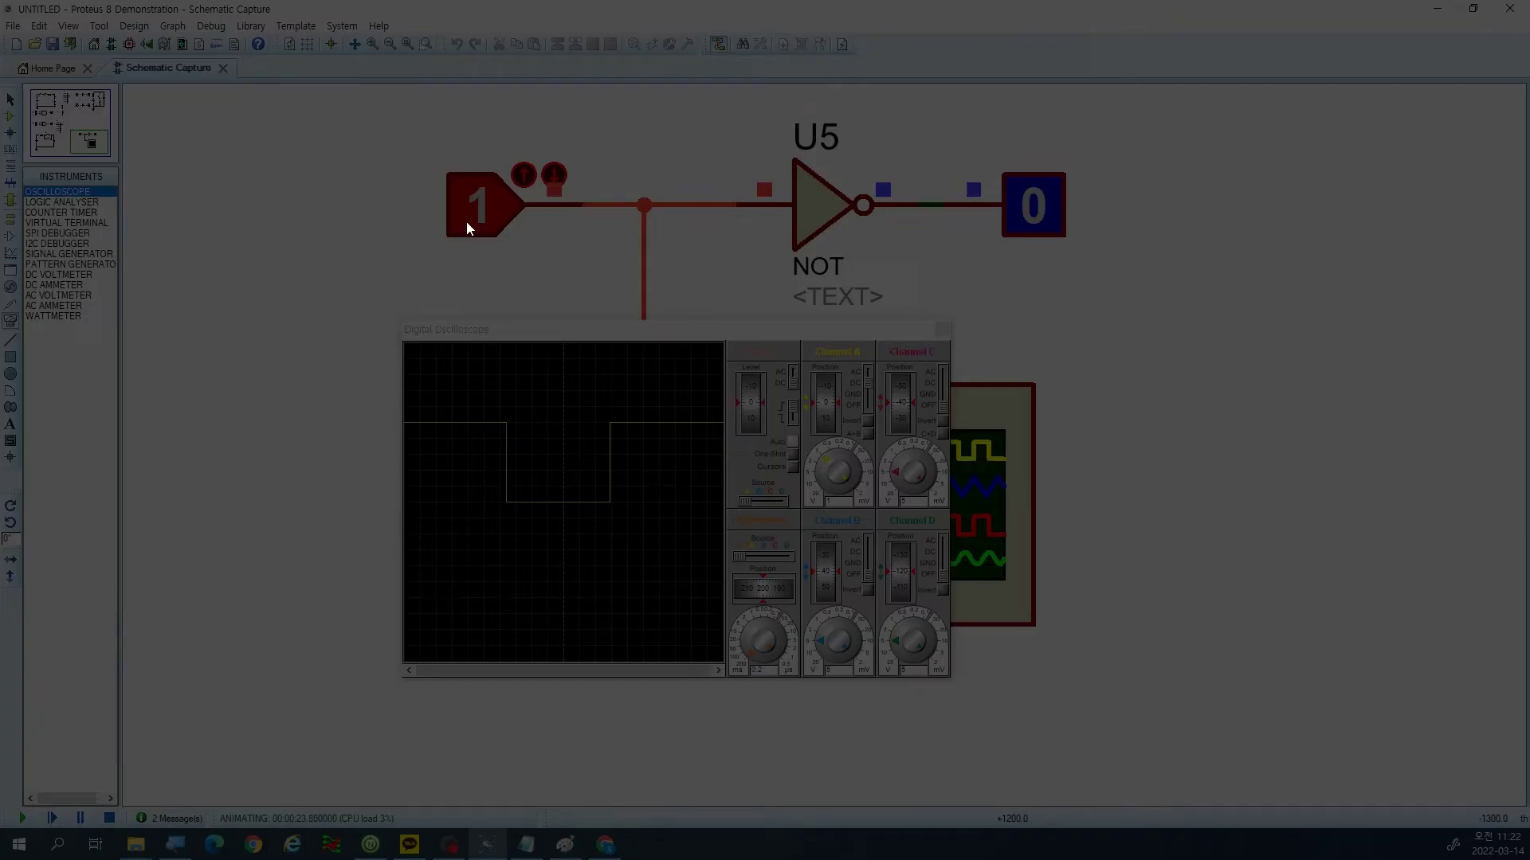
pyautogui.click(467, 225)
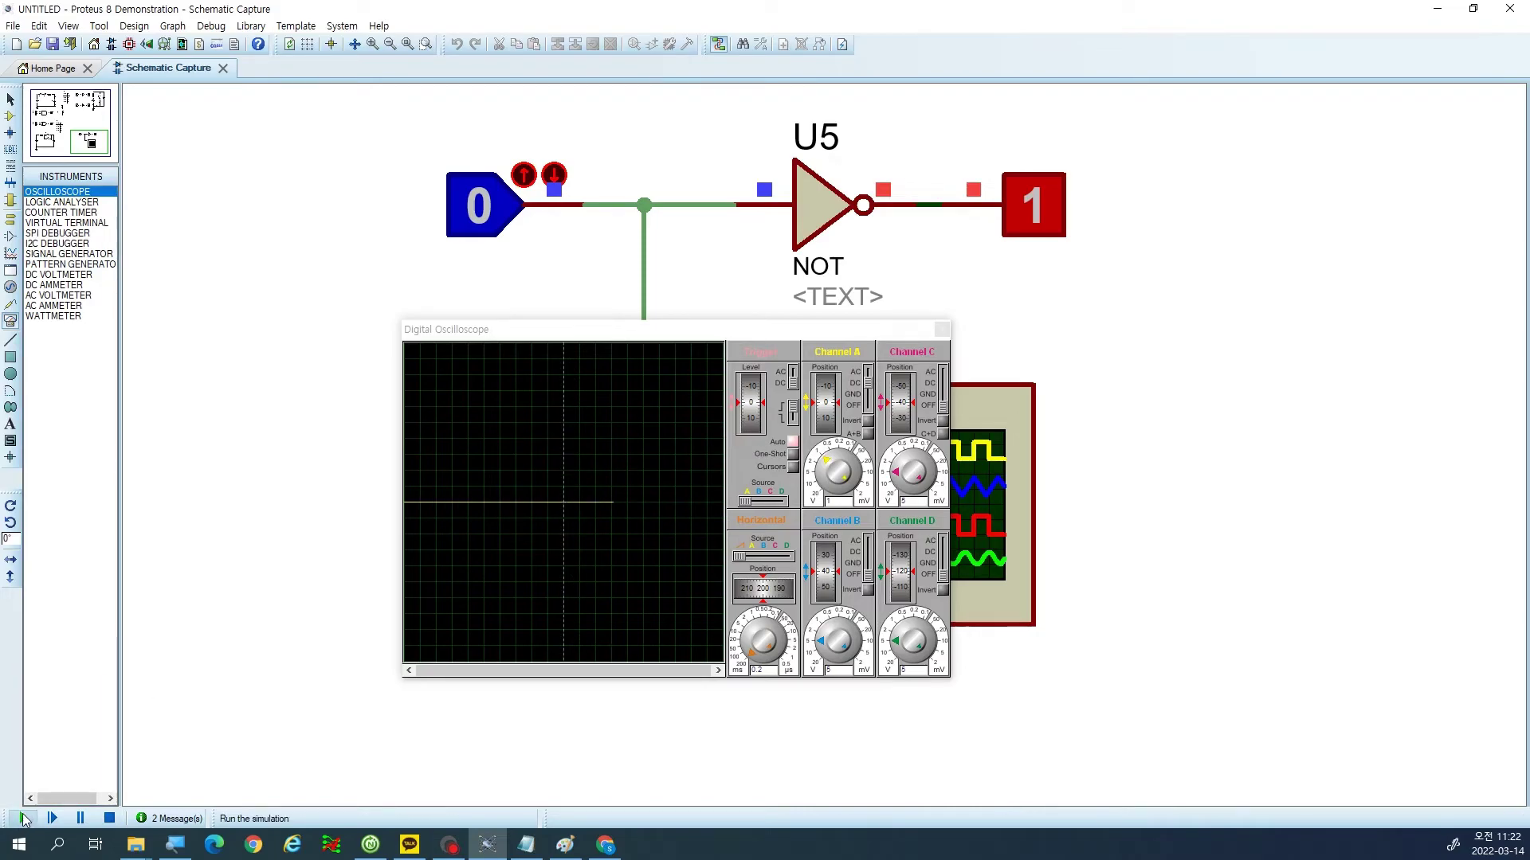
# Restart the simulation, toggle U5's logic input repeatedly to trace a square wave on channel A, and stop the simulation.
pyautogui.click(109, 818)
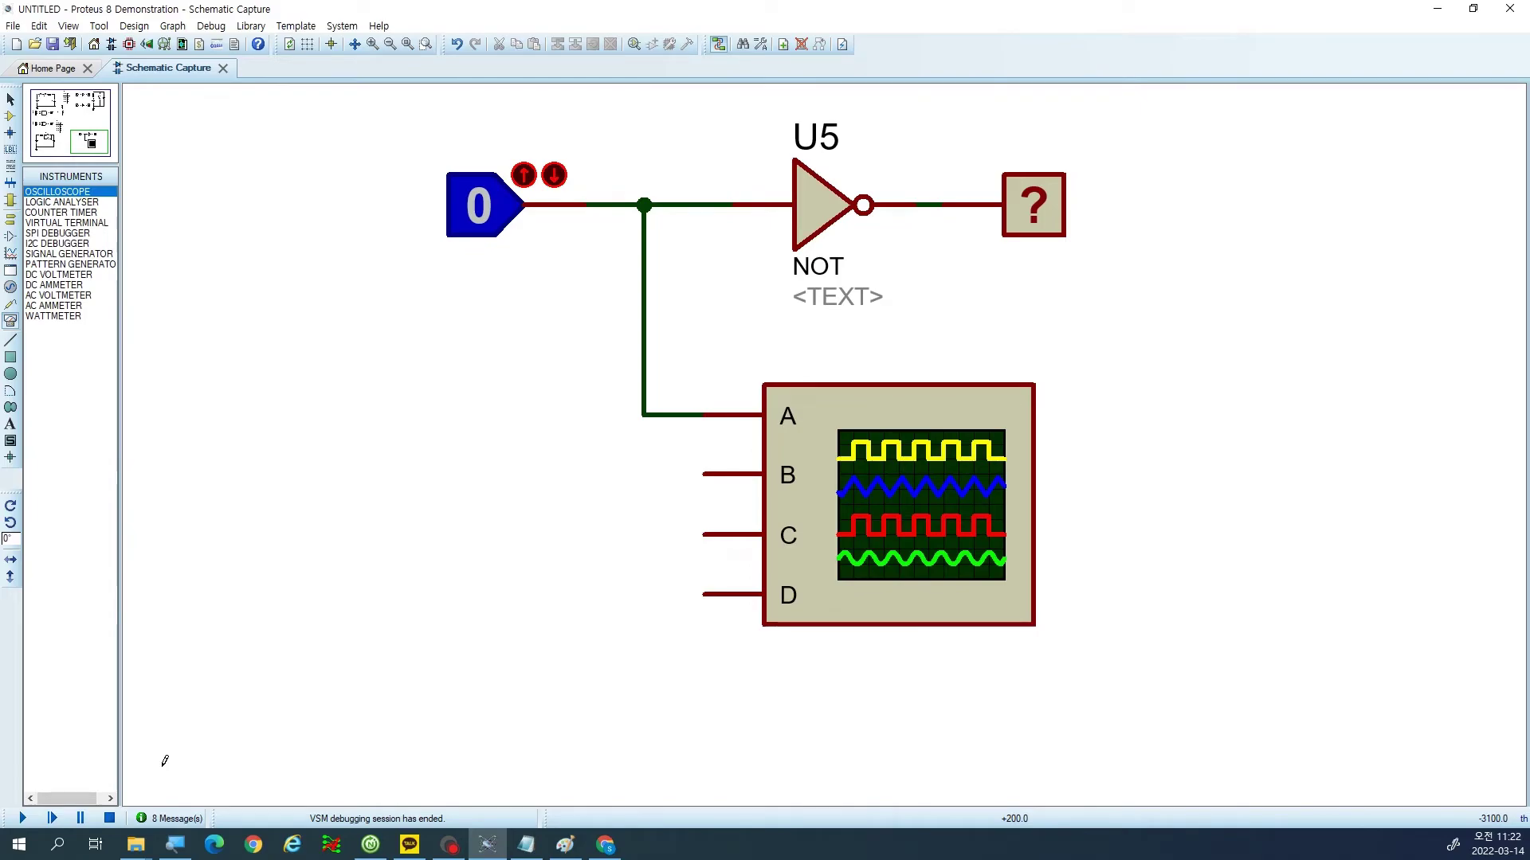
pyautogui.click(25, 819)
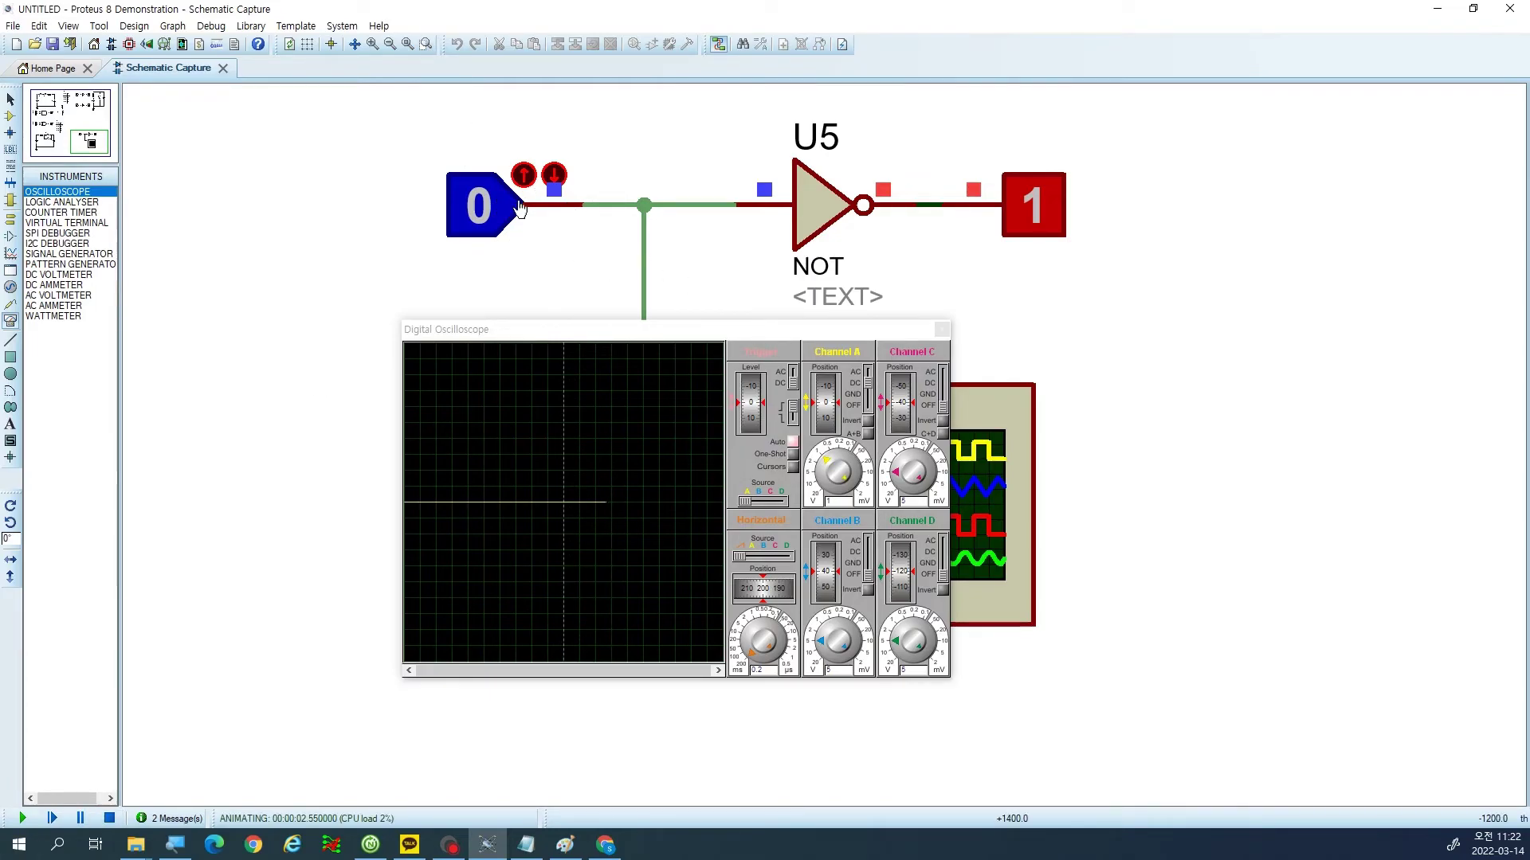
pyautogui.click(489, 230)
pyautogui.click(489, 231)
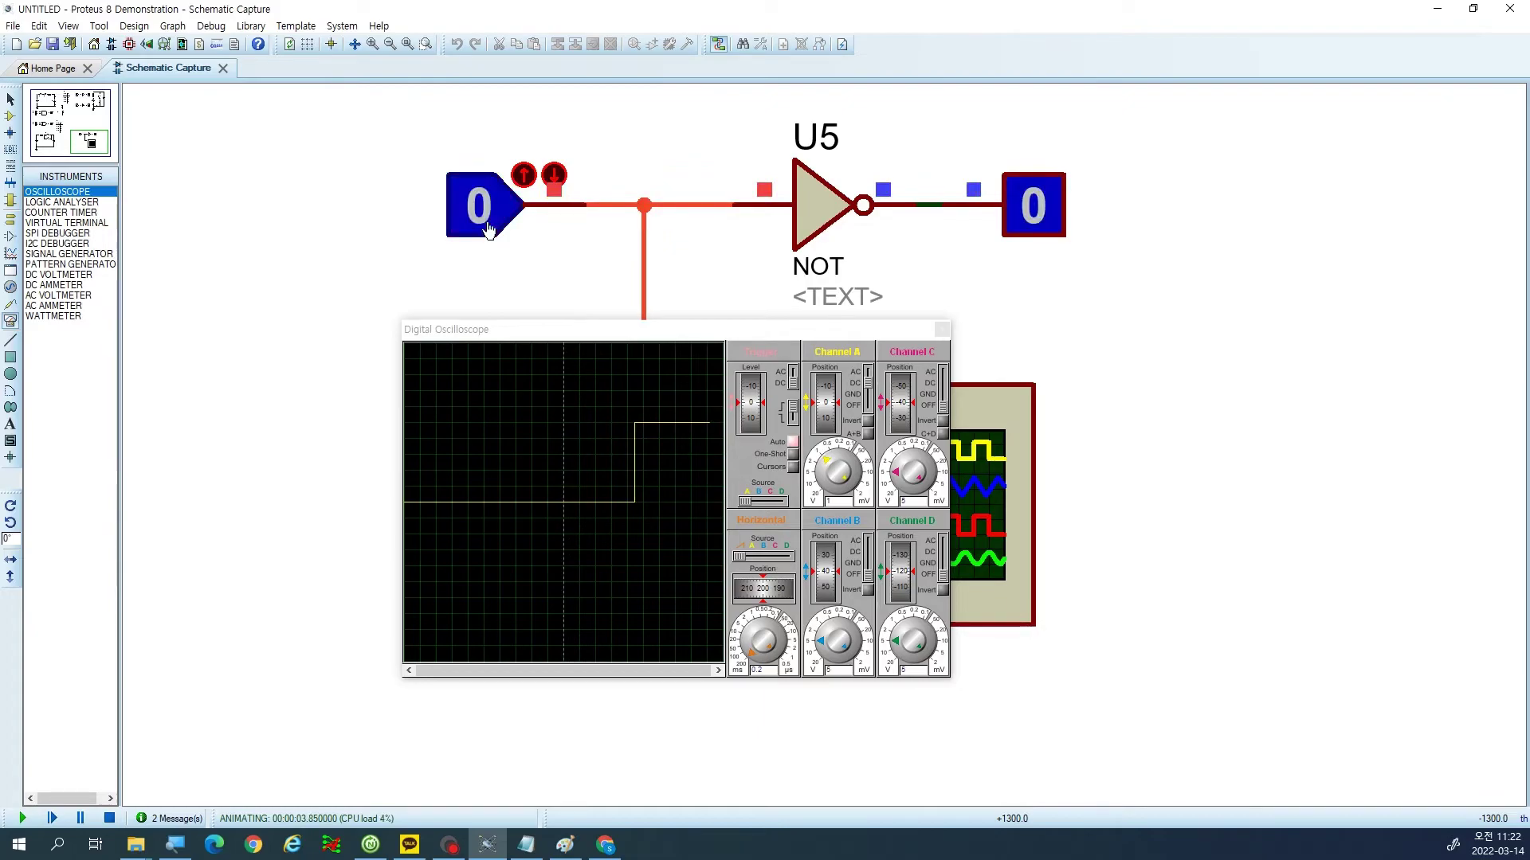
pyautogui.click(488, 230)
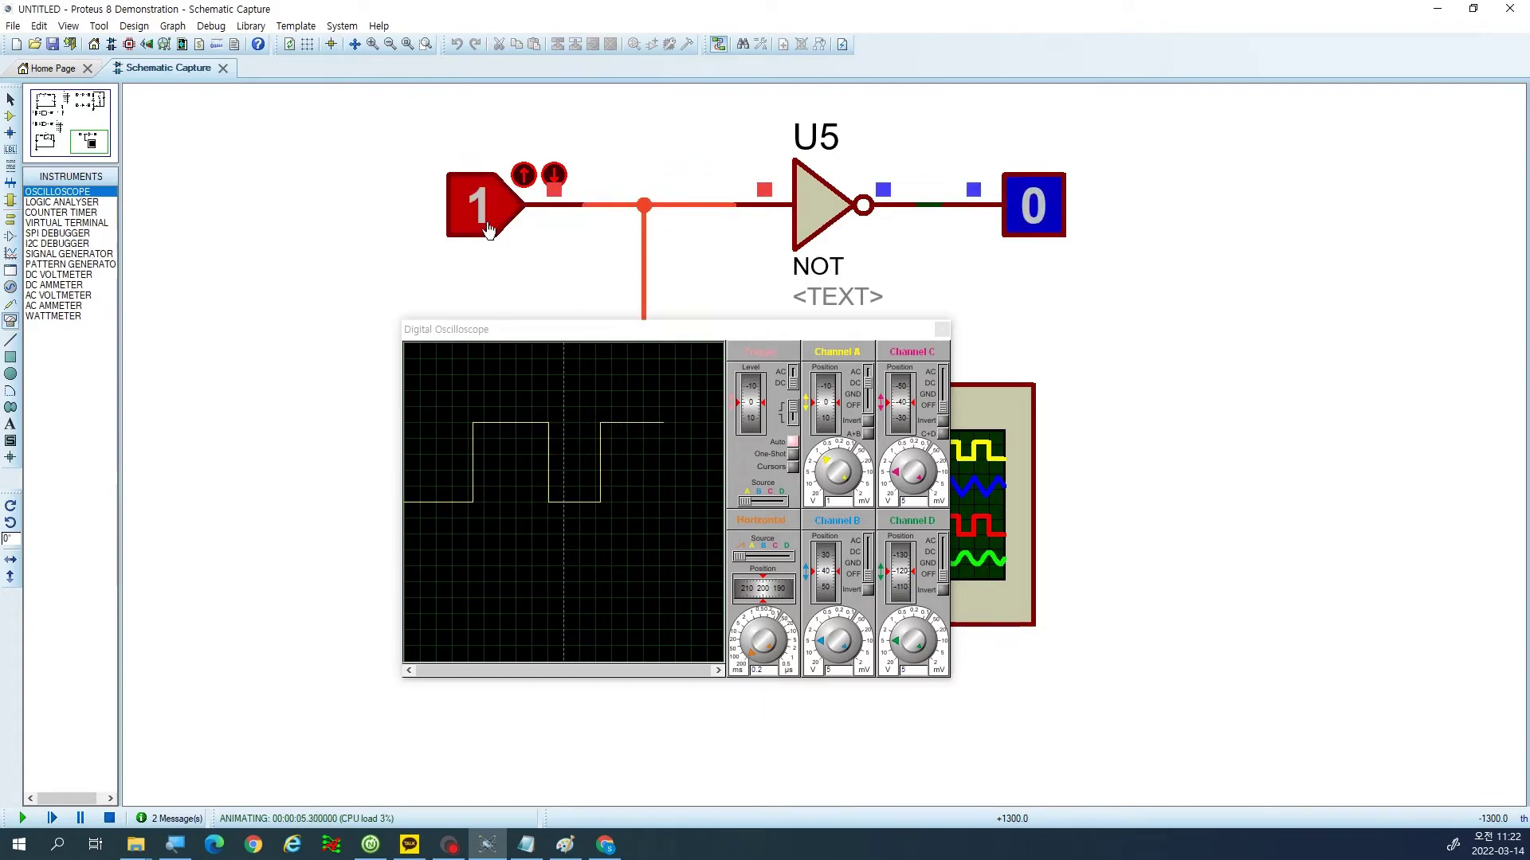
pyautogui.click(488, 231)
pyautogui.click(488, 231)
pyautogui.click(487, 231)
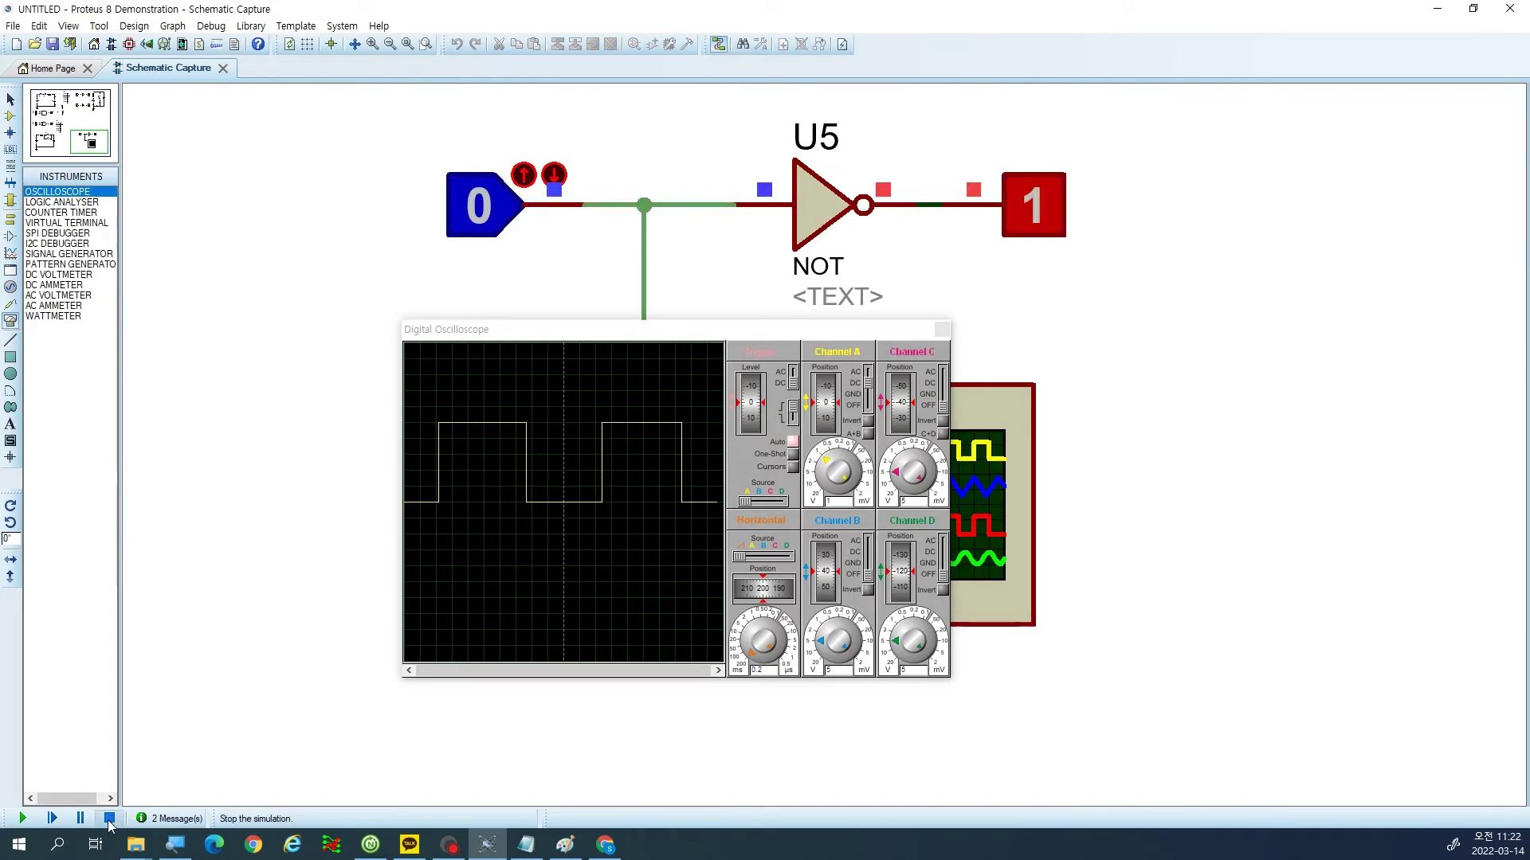
pyautogui.click(488, 231)
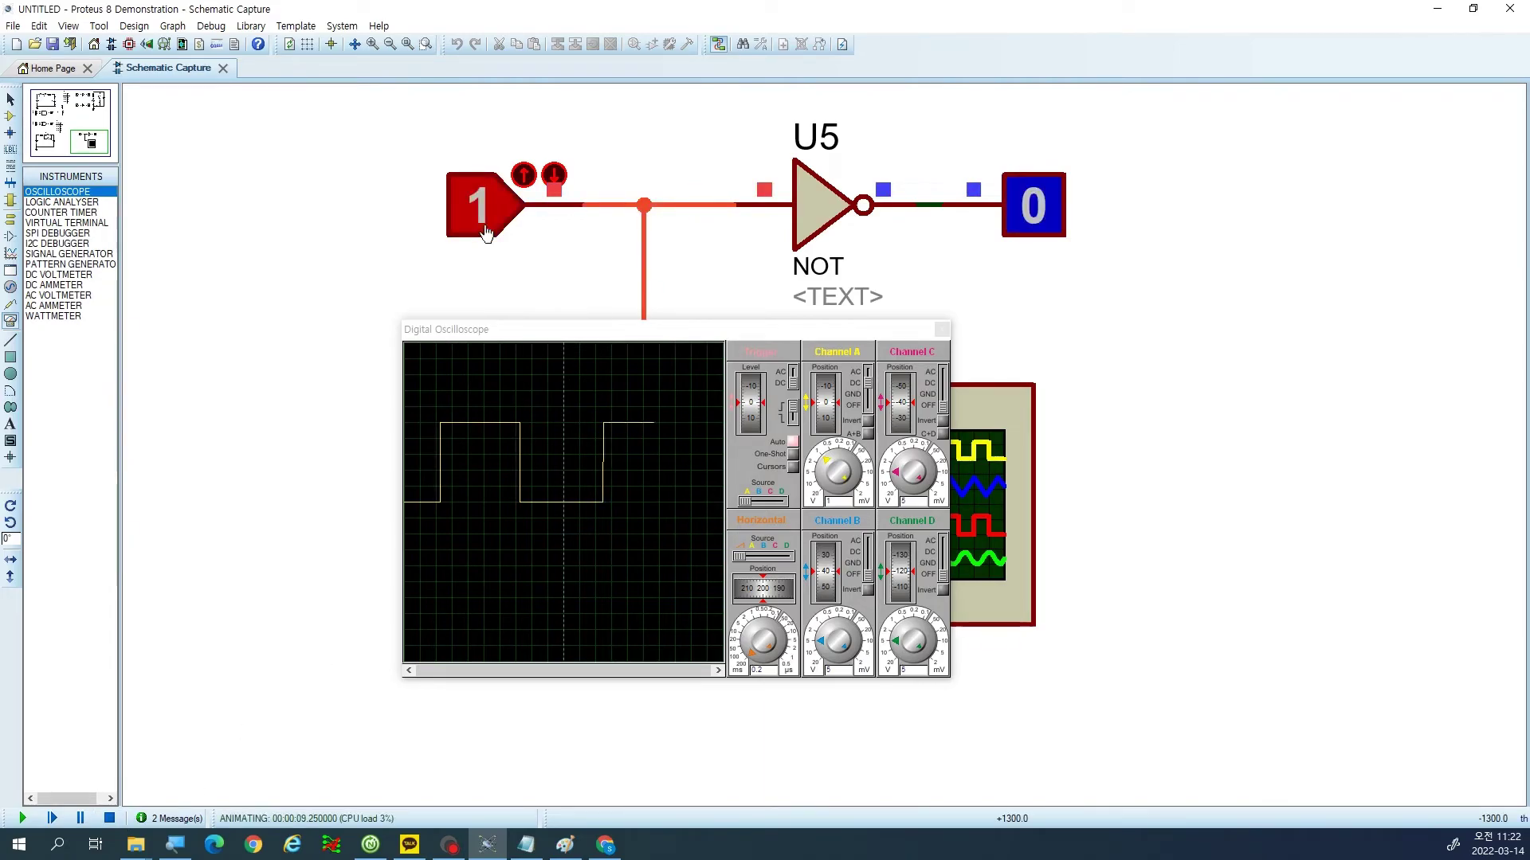
pyautogui.click(486, 231)
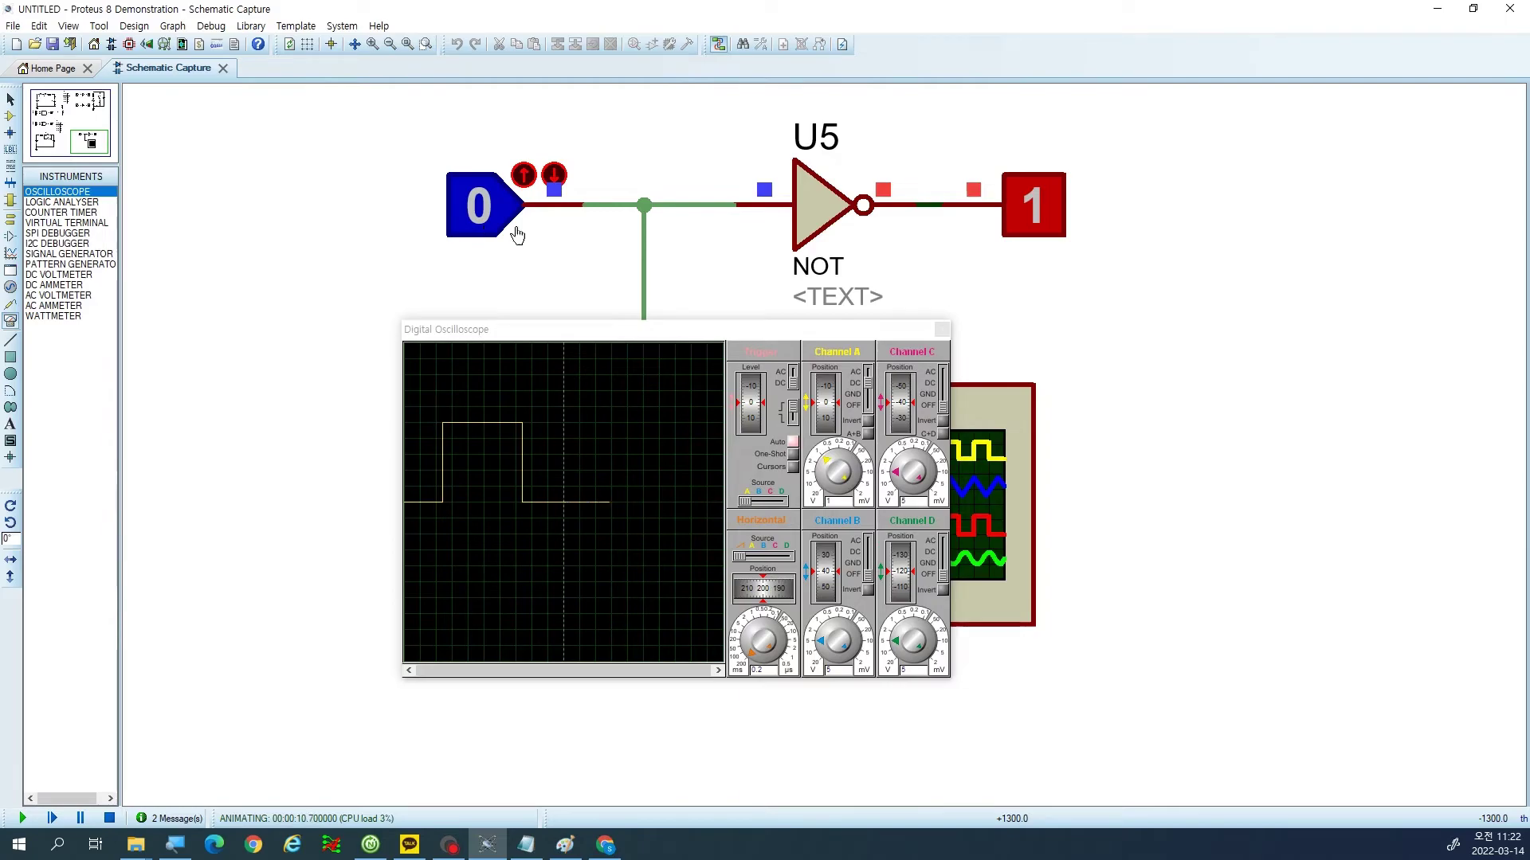
pyautogui.click(109, 819)
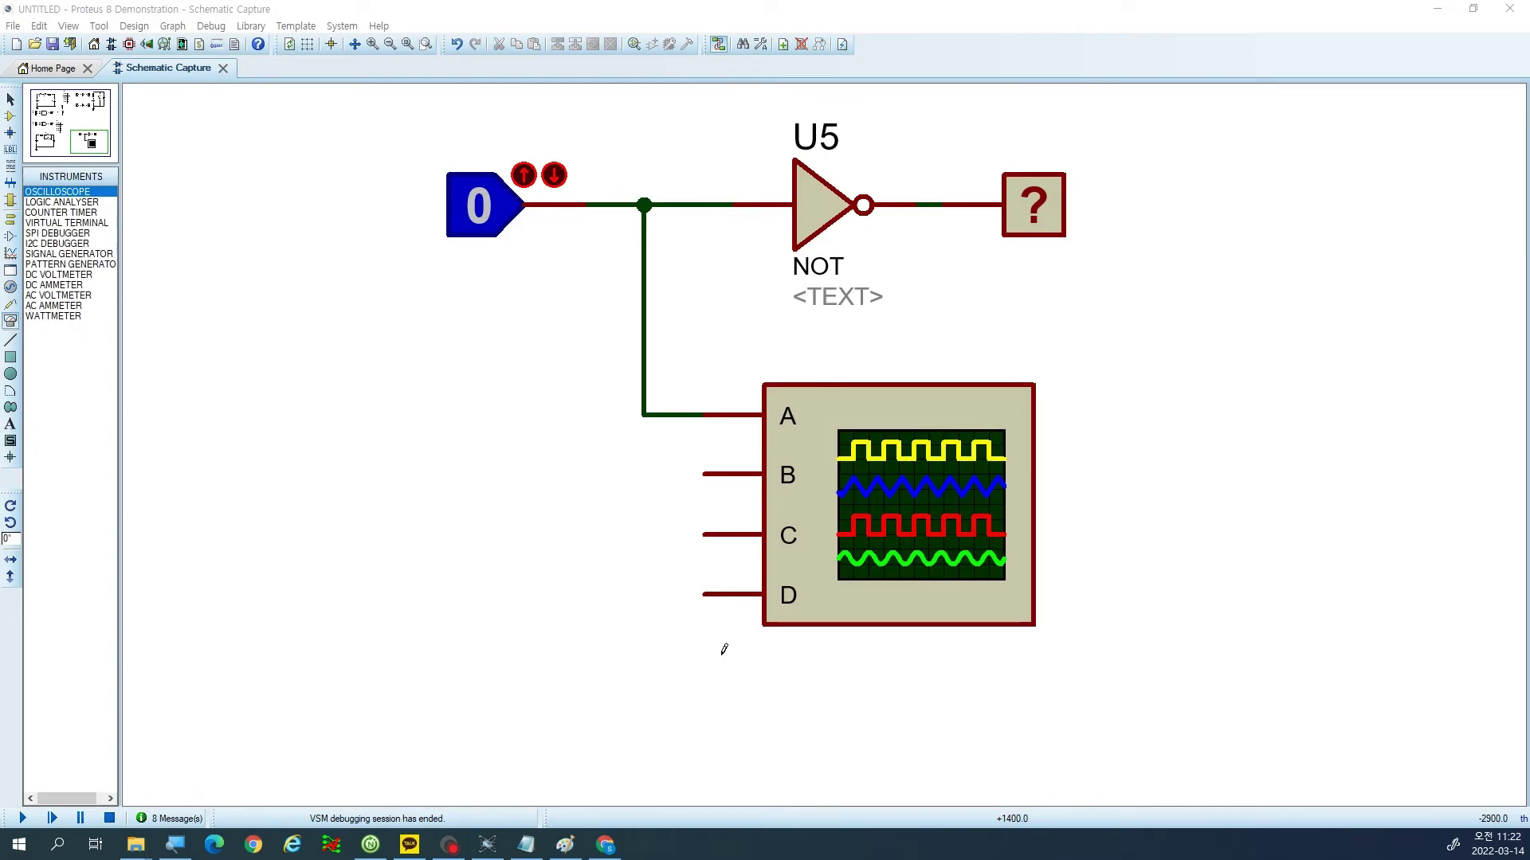
# Switch to Paint, paste the captured screen, and narrow the canvas to 1908 × 1080 px to keep only the schematic window.
pyautogui.hotkey('alt', 'Tab')
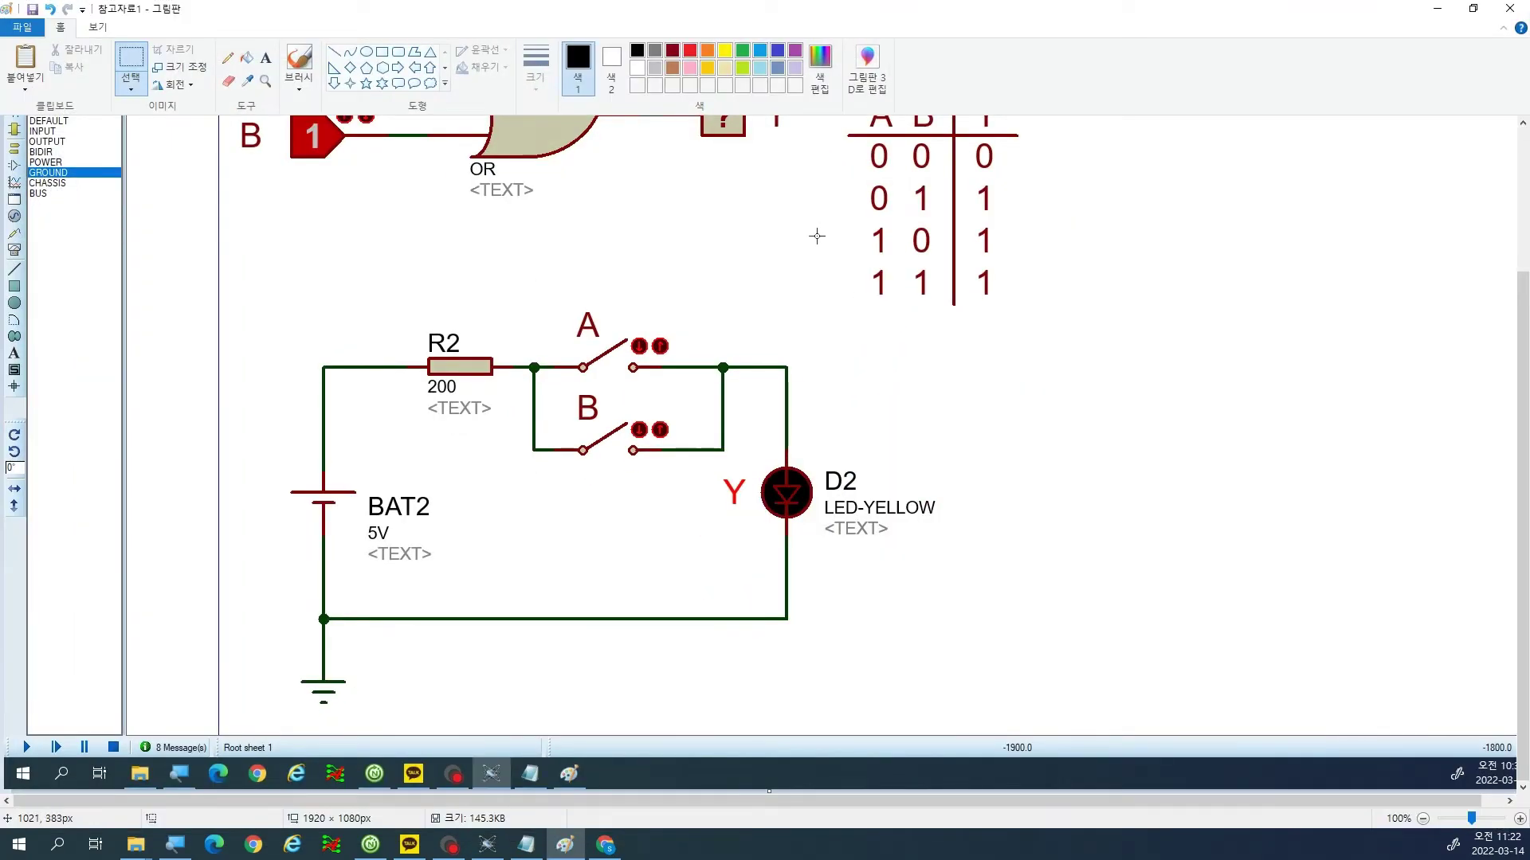
pyautogui.hotkey('ctrl', 'v')
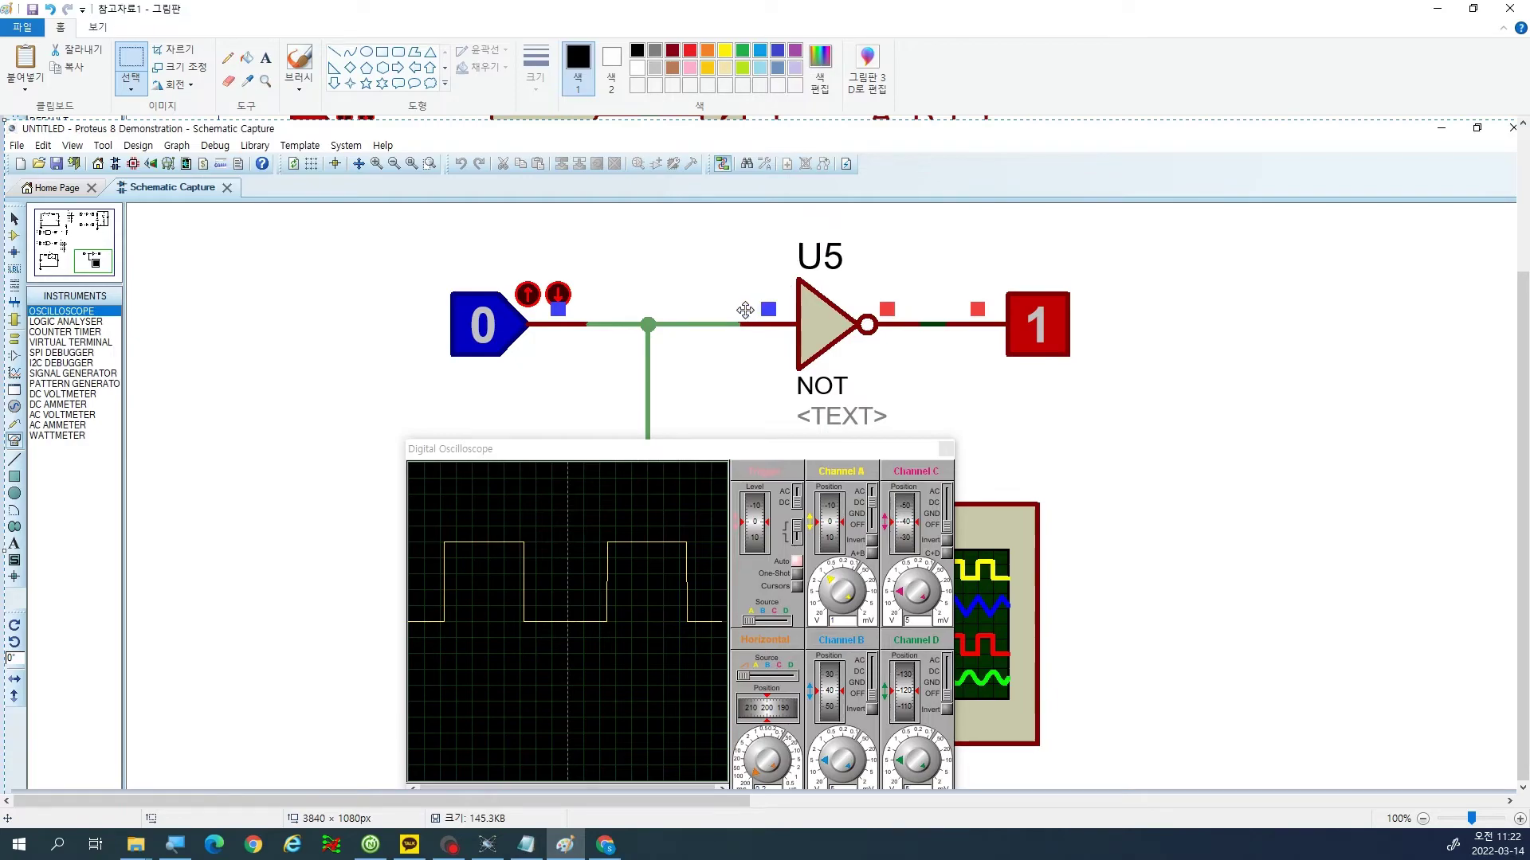
pyautogui.scroll(-1, 725, 317)
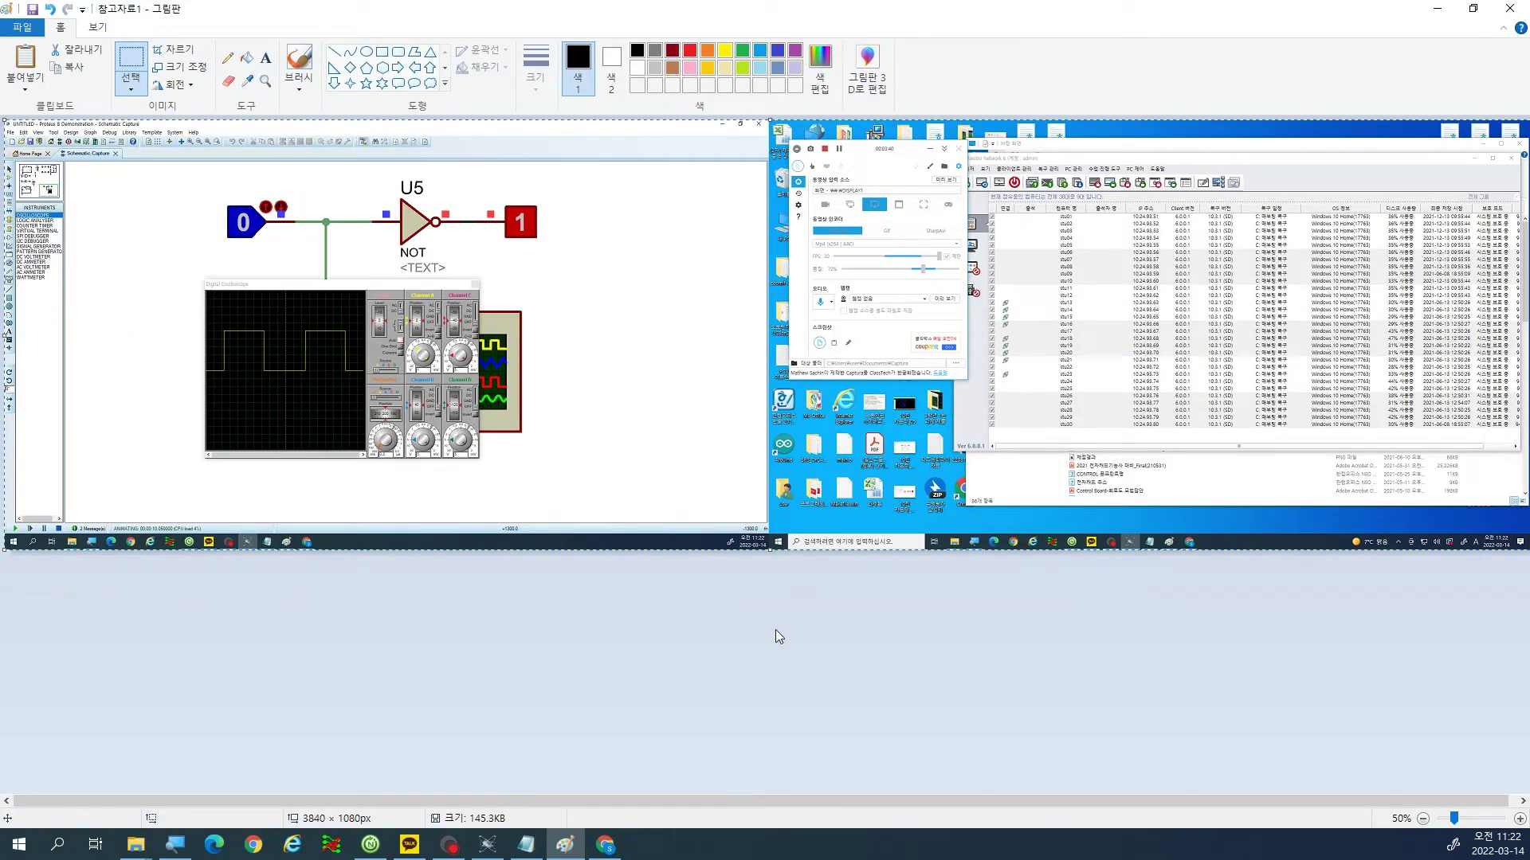
pyautogui.scroll(-1, 776, 629)
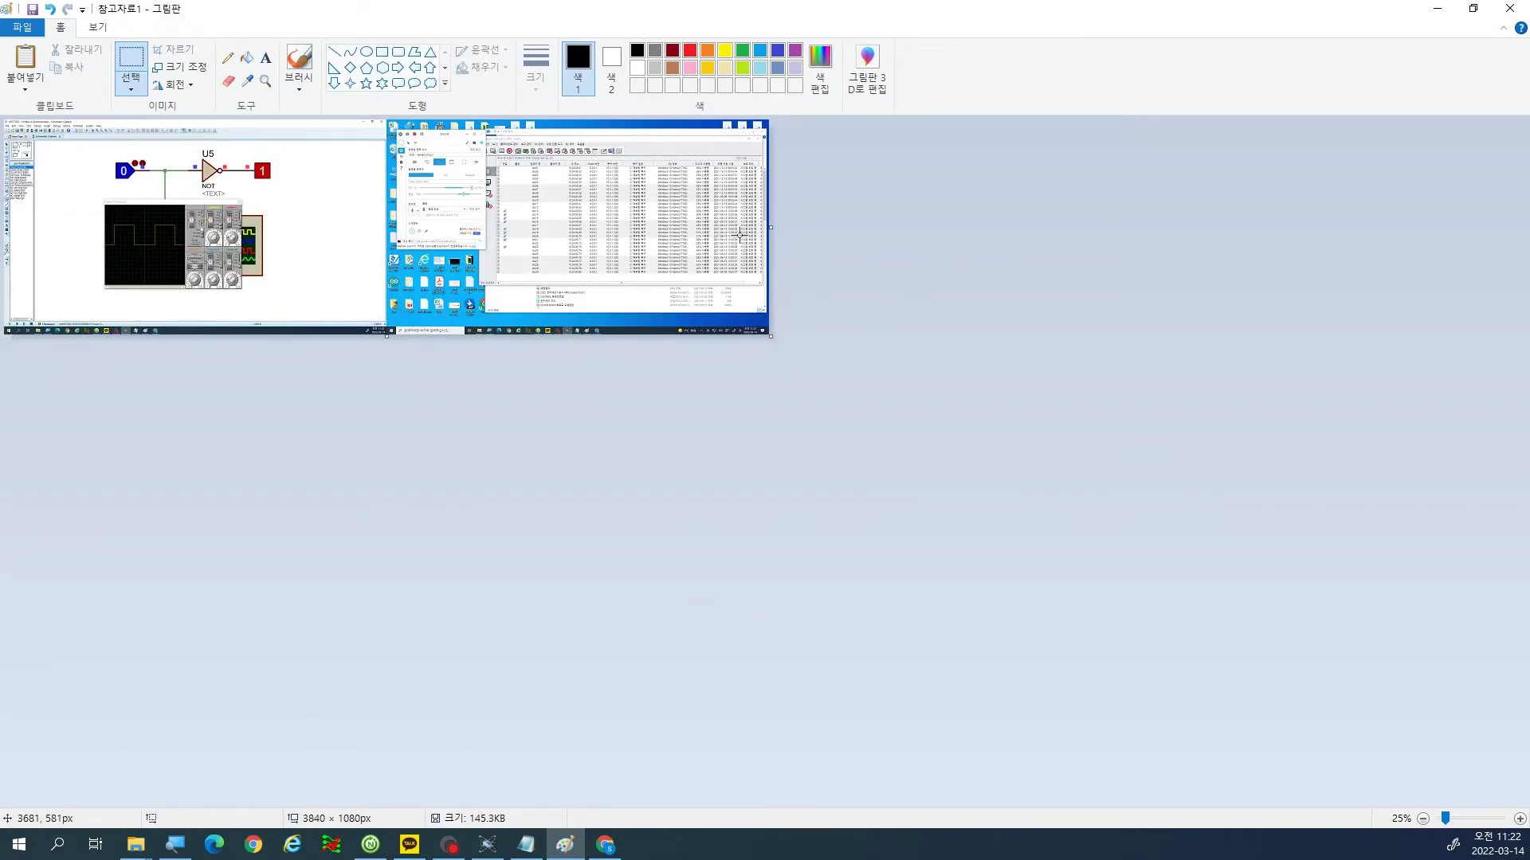
pyautogui.moveTo(771, 227); pyautogui.dragTo(384, 214)
pyautogui.scroll(2, 438, 308)
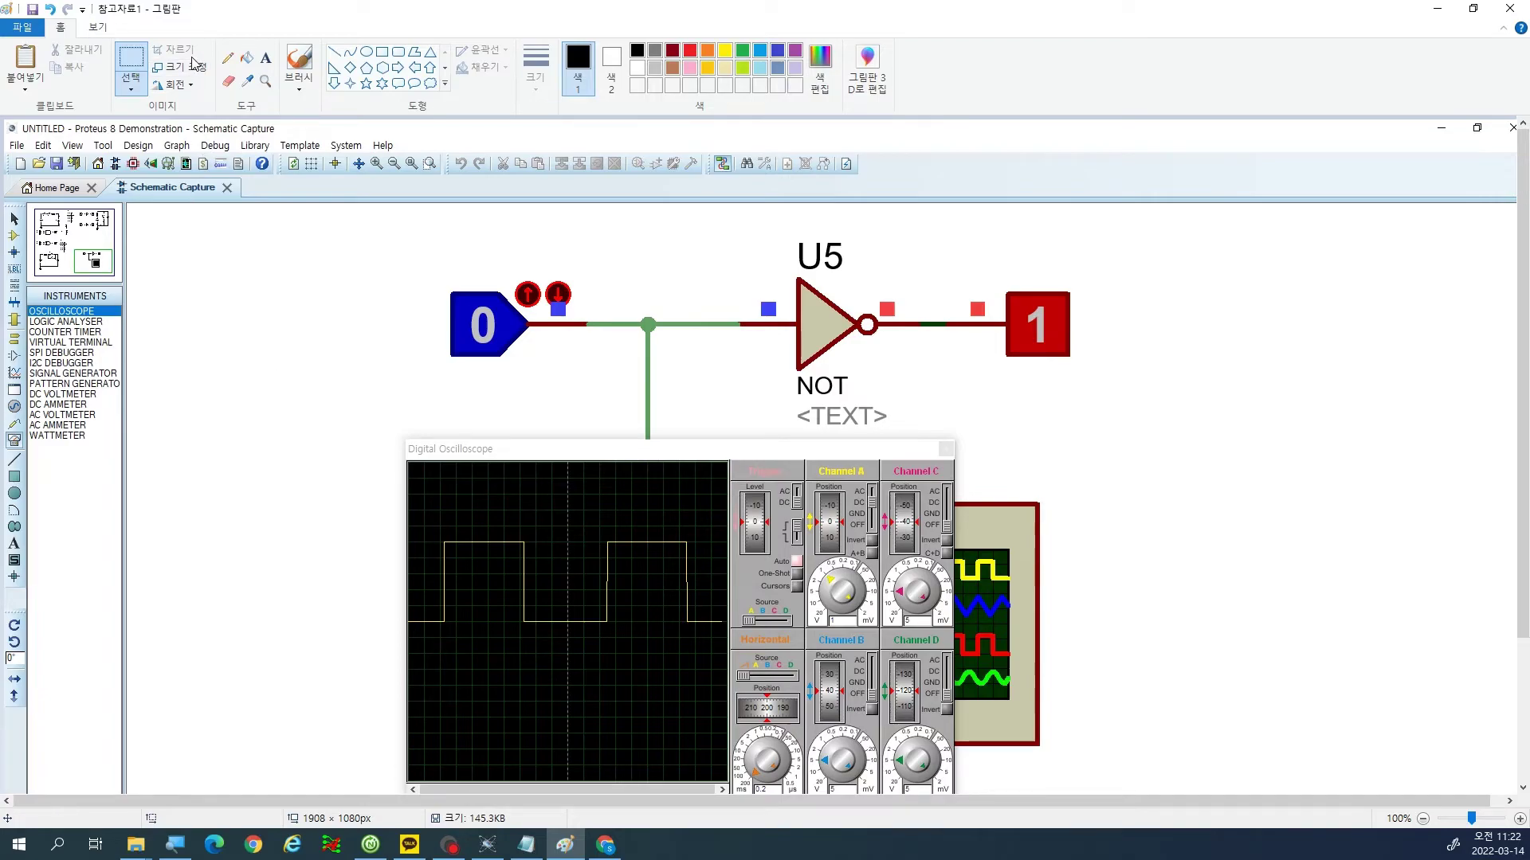
pyautogui.scroll(-2, 342, 199)
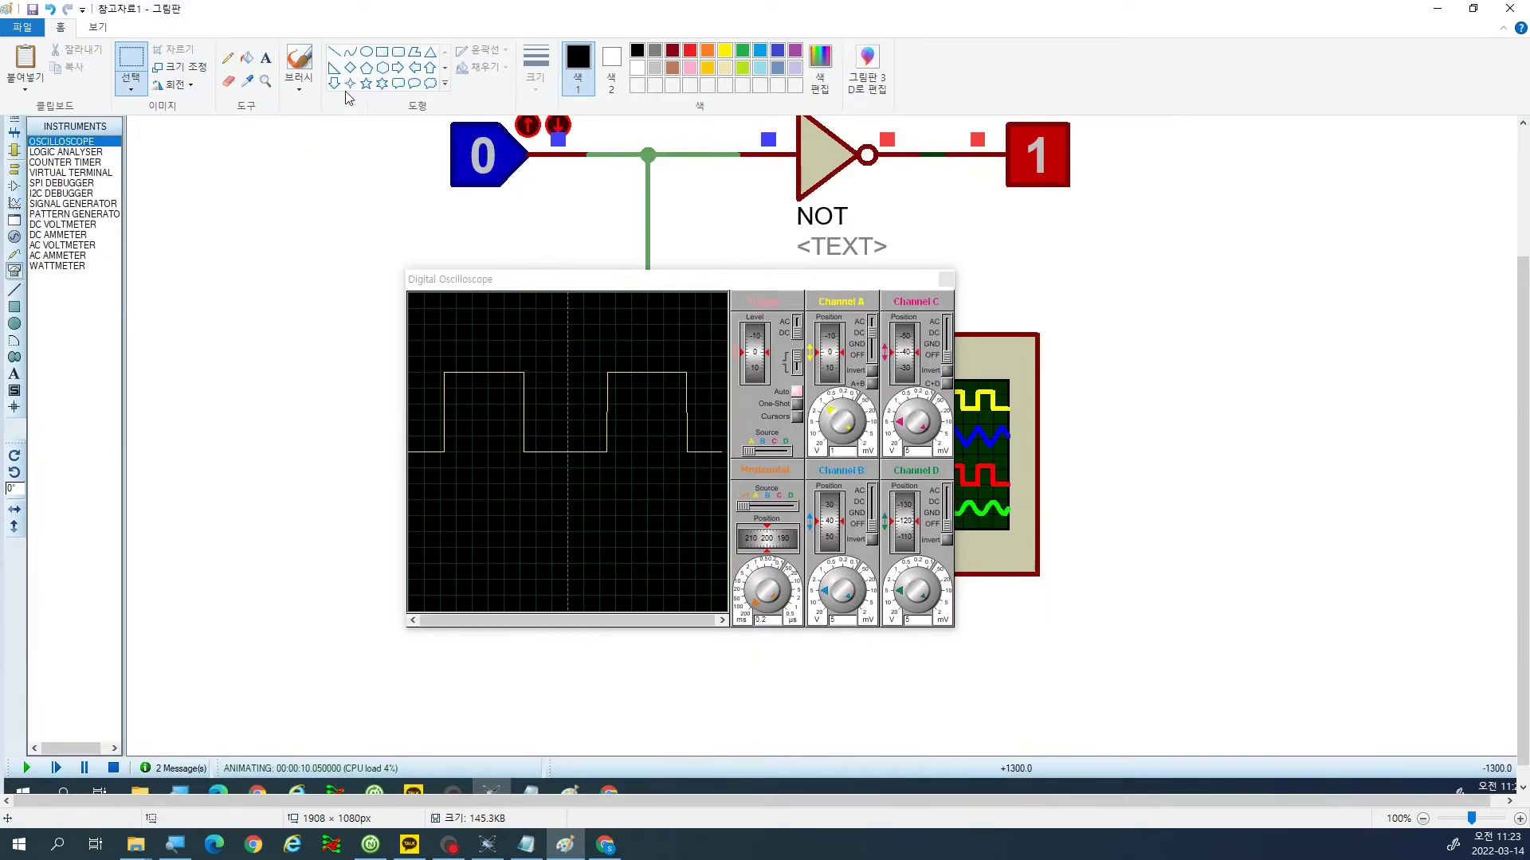
# Brush a thin white stroke over the first low section of the oscilloscope waveform.
pyautogui.click(228, 58)
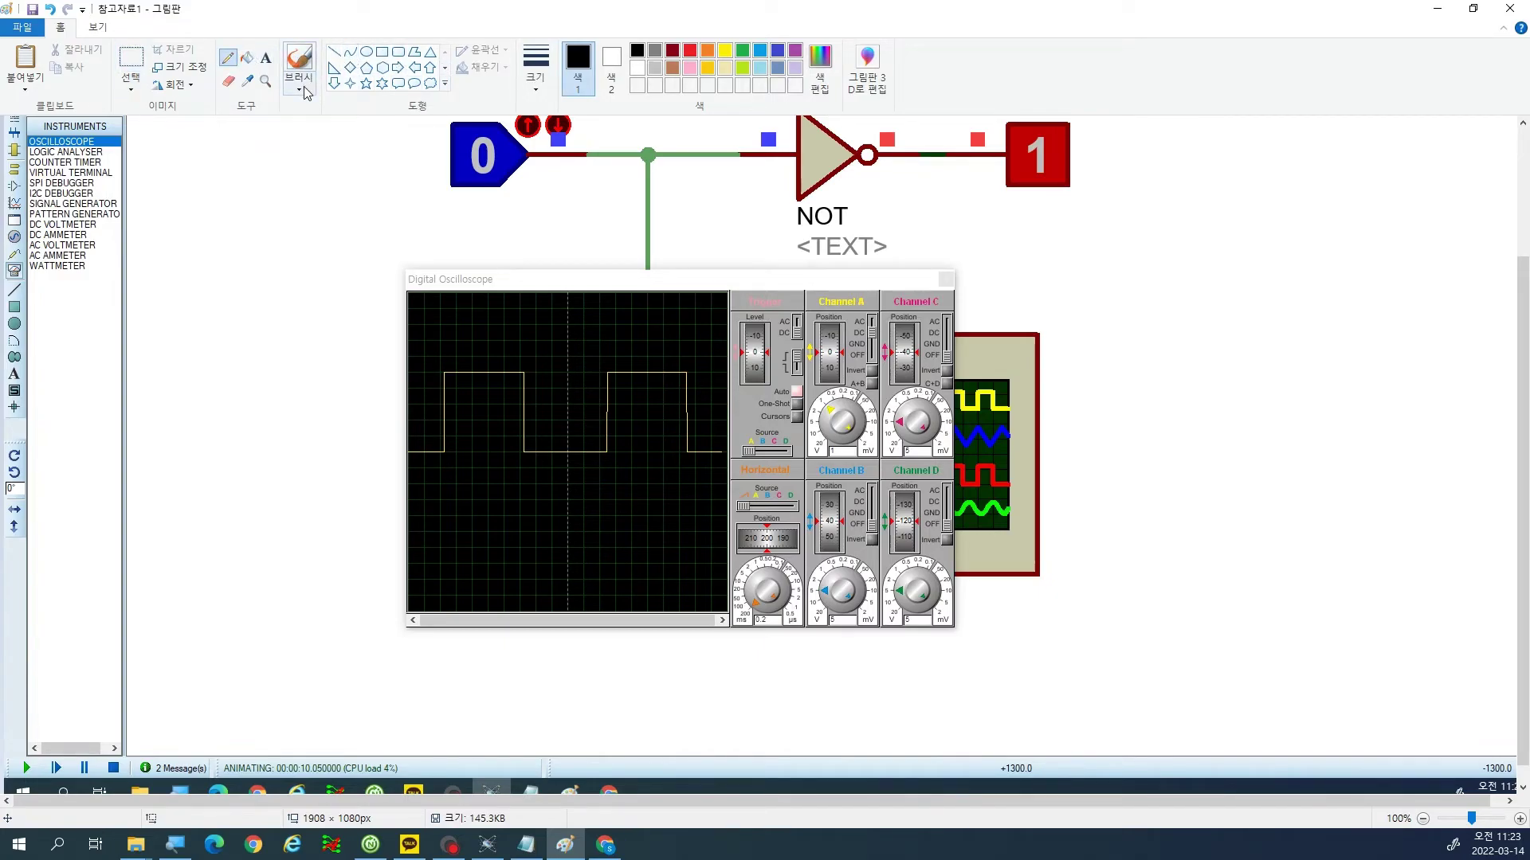
pyautogui.click(306, 93)
pyautogui.click(301, 133)
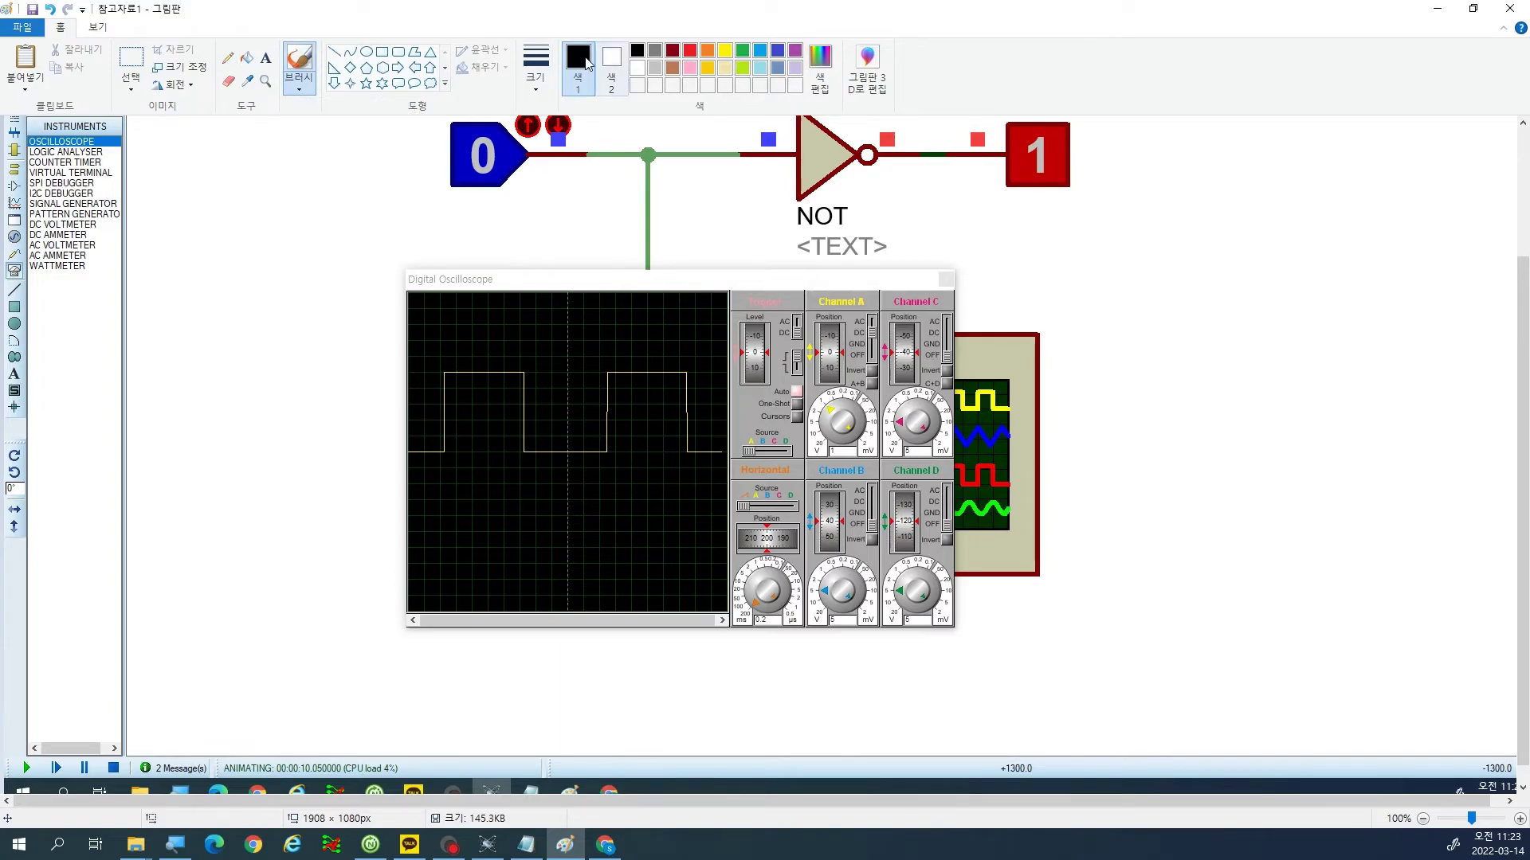
pyautogui.click(639, 70)
pyautogui.moveTo(438, 452); pyautogui.dragTo(447, 451)
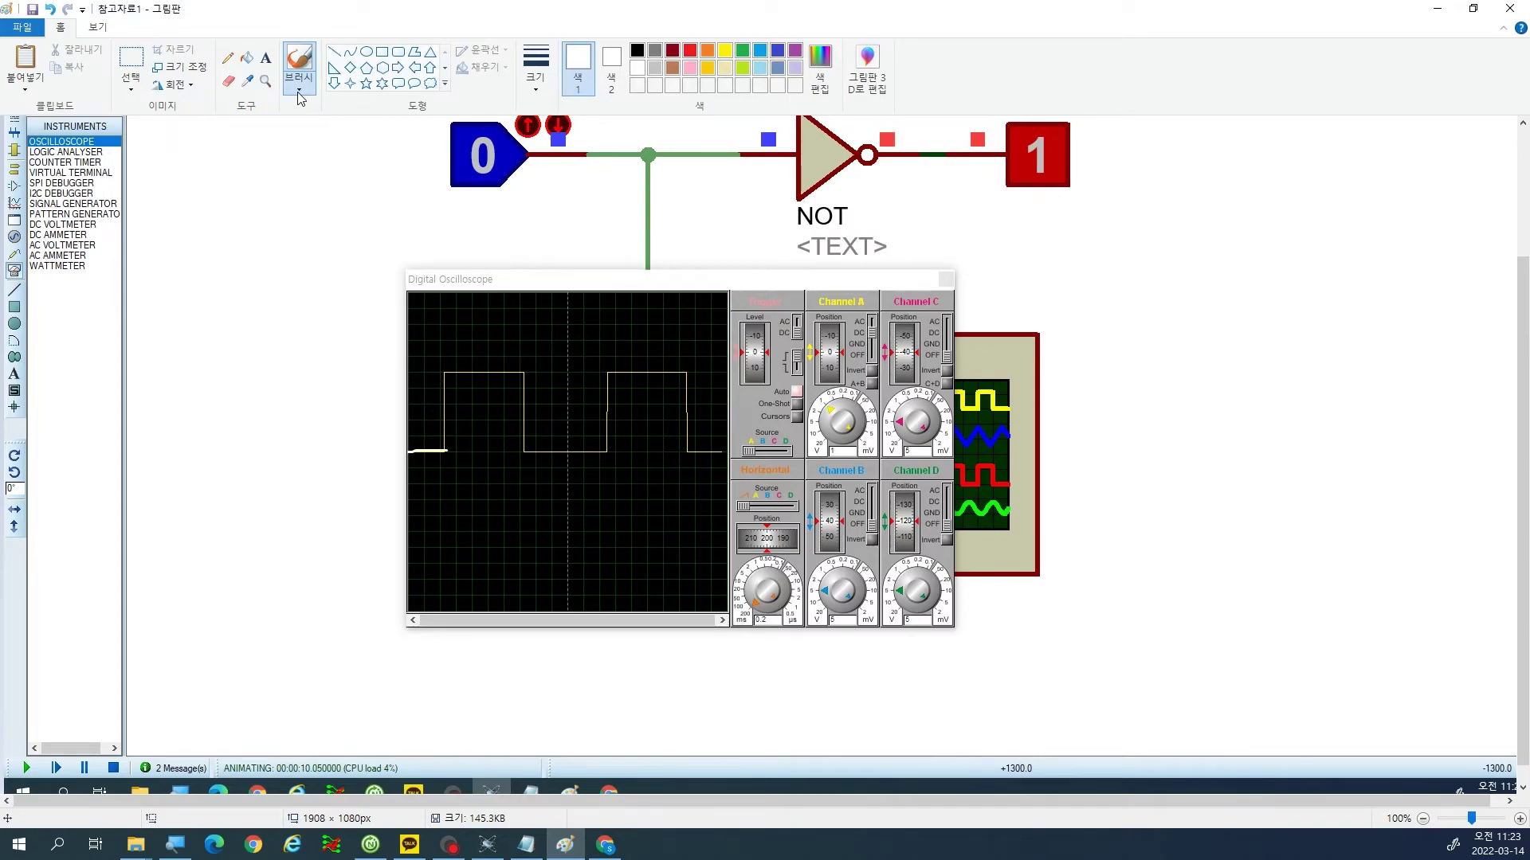
# Trace the whole channel A square wave with white straight lines at the thickest line size.
pyautogui.click(334, 51)
pyautogui.click(300, 89)
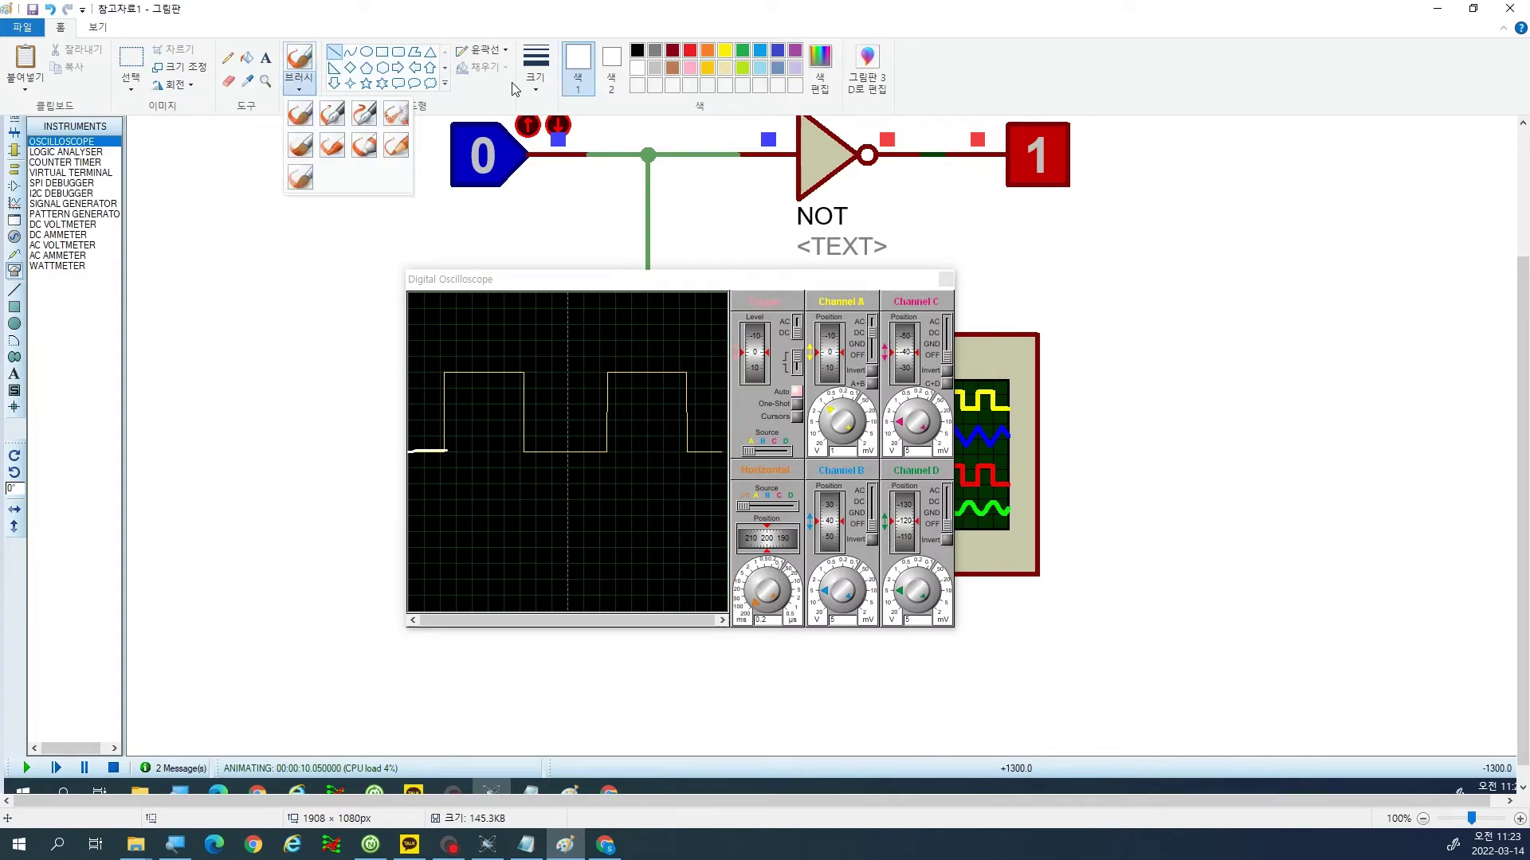
pyautogui.click(539, 79)
pyautogui.click(572, 209)
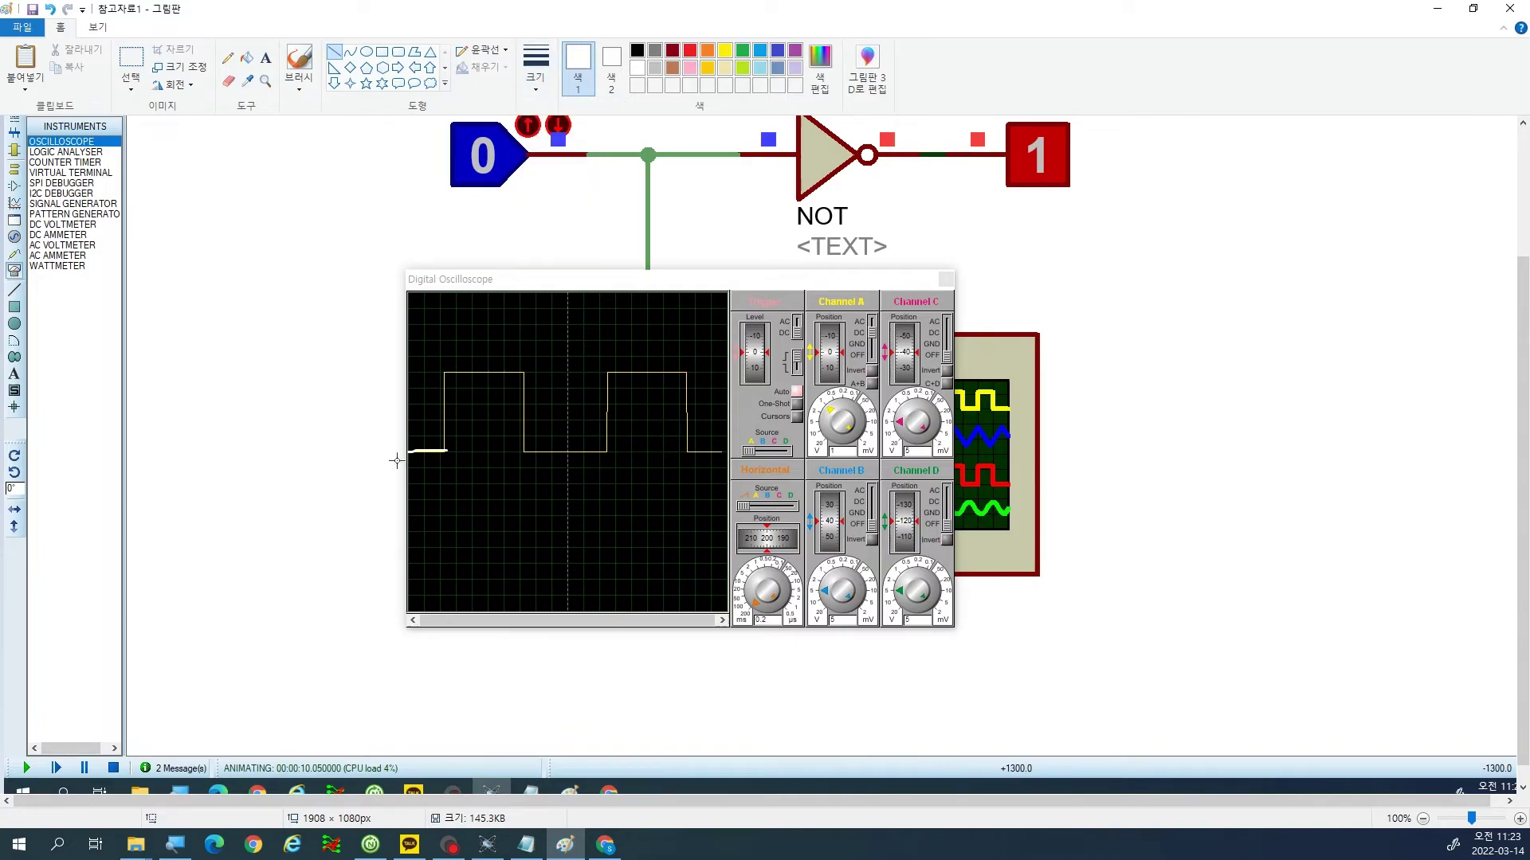
pyautogui.moveTo(404, 453); pyautogui.dragTo(448, 452)
pyautogui.moveTo(443, 369); pyautogui.dragTo(446, 451)
pyautogui.moveTo(443, 371)
pyautogui.mouseDown()
pyautogui.moveTo(523, 372)
pyautogui.moveTo(524, 452)
pyautogui.moveTo(608, 452)
pyautogui.moveTo(607, 371)
pyautogui.moveTo(691, 371)
pyautogui.moveTo(690, 446)
pyautogui.mouseUp()
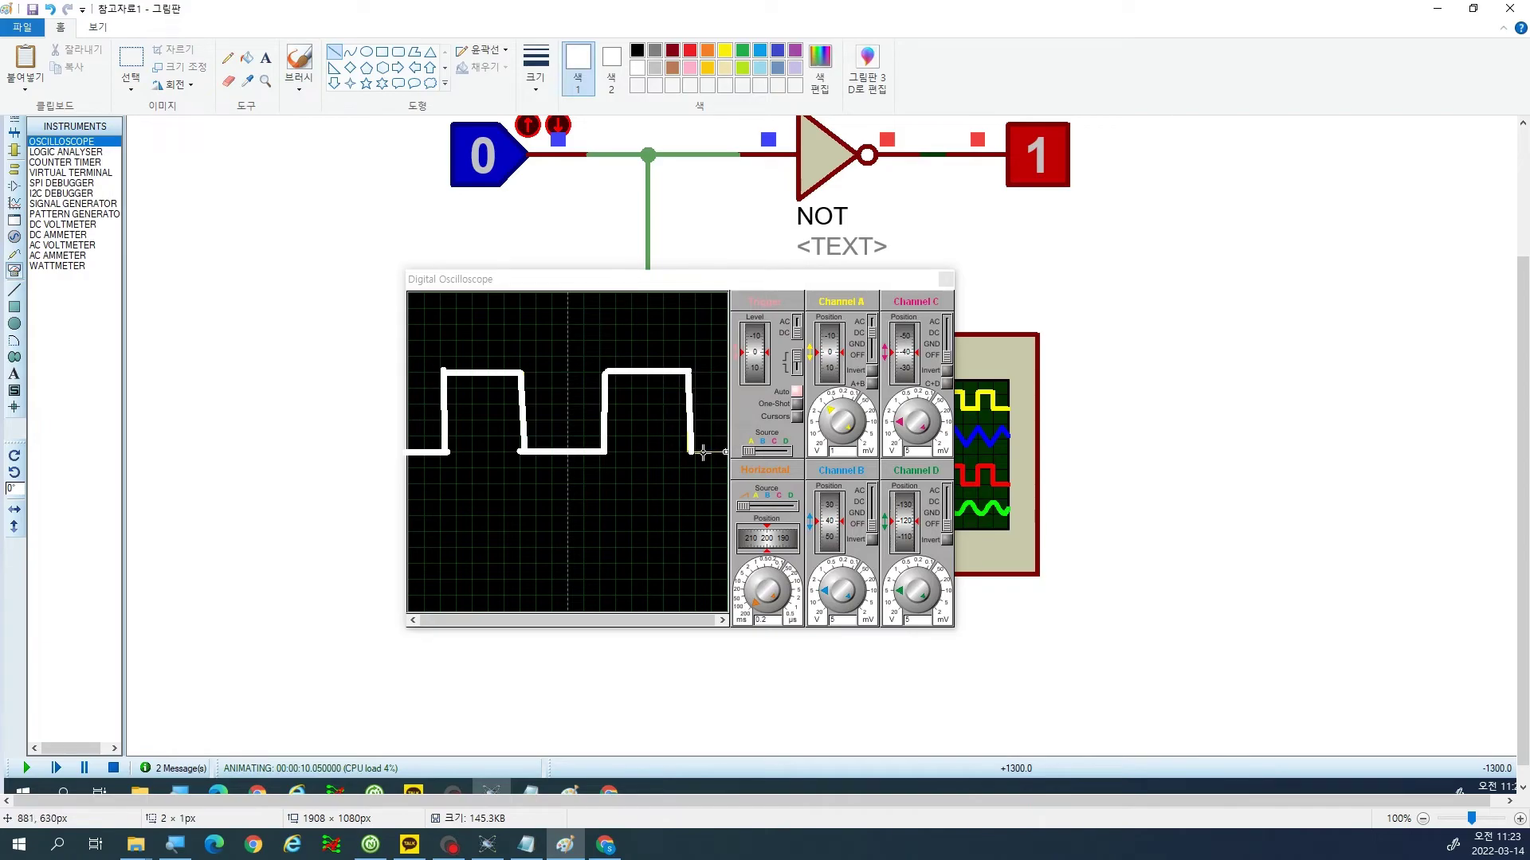
pyautogui.moveTo(693, 453); pyautogui.dragTo(724, 452)
# With a red brush, add arrows at the waveform's high and low levels and handwrite 1 and 0 beside them.
pyautogui.click(298, 80)
pyautogui.click(372, 123)
pyautogui.click(338, 56)
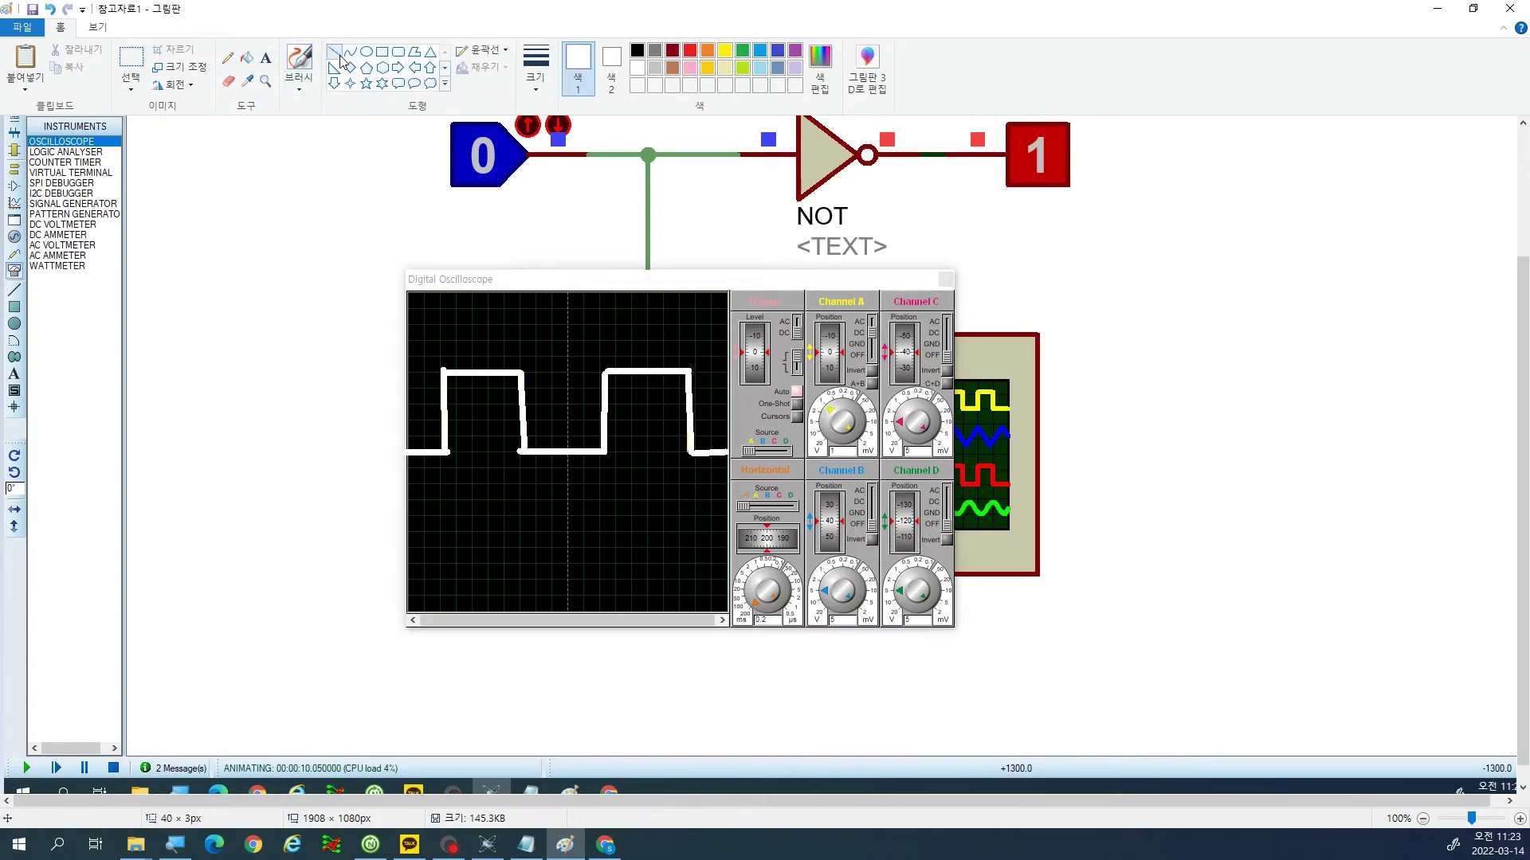
pyautogui.click(301, 78)
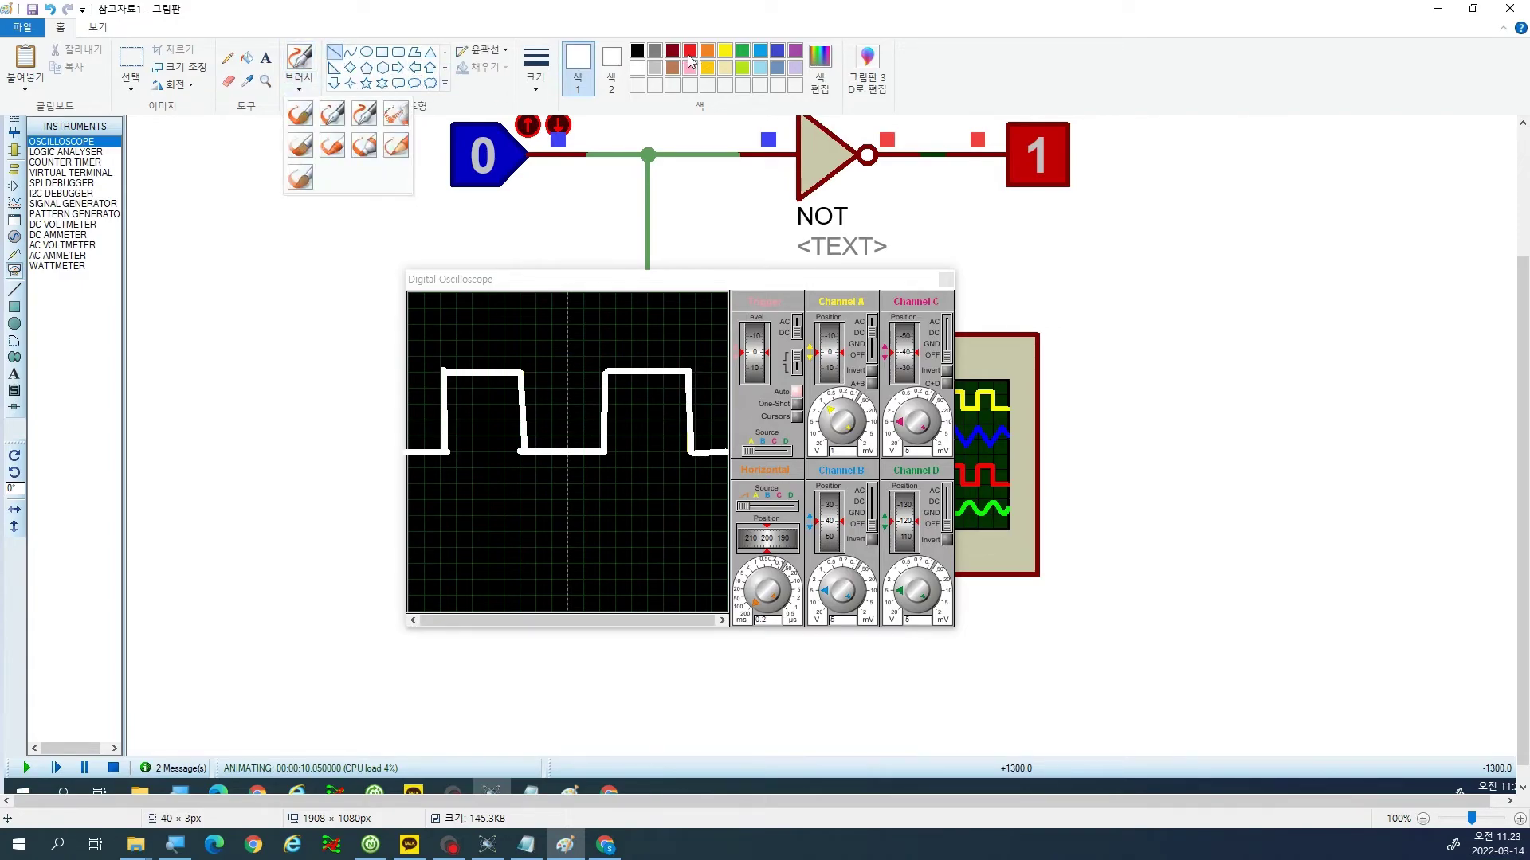
pyautogui.click(690, 51)
pyautogui.click(310, 64)
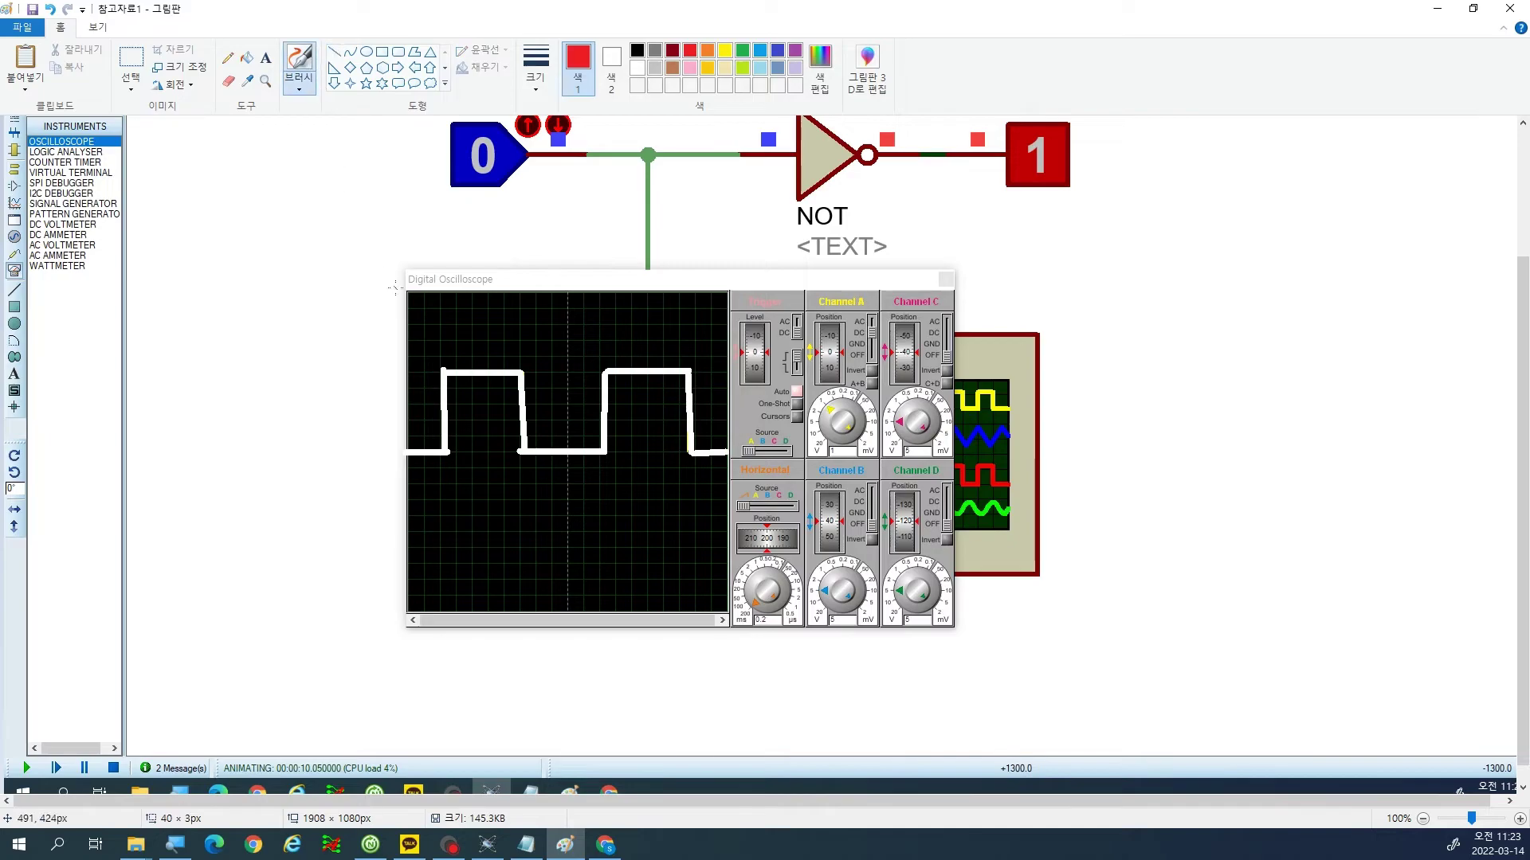
pyautogui.moveTo(368, 316); pyautogui.dragTo(396, 334)
pyautogui.moveTo(323, 249); pyautogui.dragTo(324, 279)
pyautogui.moveTo(301, 420); pyautogui.dragTo(394, 447)
pyautogui.moveTo(391, 444); pyautogui.dragTo(366, 460)
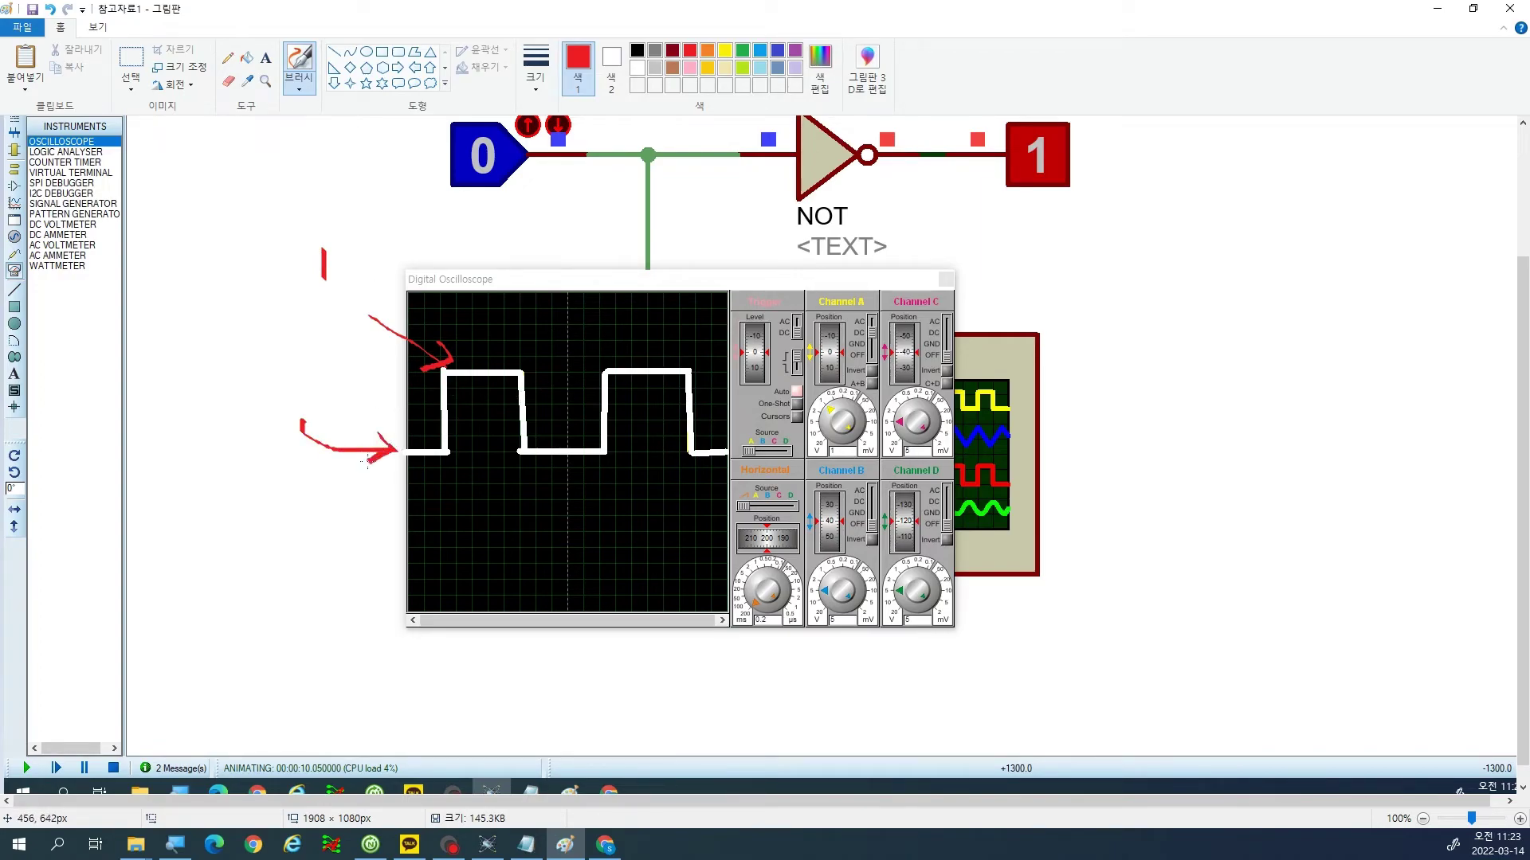
pyautogui.moveTo(305, 372)
pyautogui.mouseDown()
pyautogui.moveTo(288, 394)
pyautogui.moveTo(318, 396)
pyautogui.moveTo(305, 368)
pyautogui.moveTo(297, 379)
pyautogui.mouseUp()
# Switch to Proteus and examine the OR-equivalent LED circuit with battery BAT2, parallel switches A and B, and LED D2.
pyautogui.scroll(2, 214, 373)
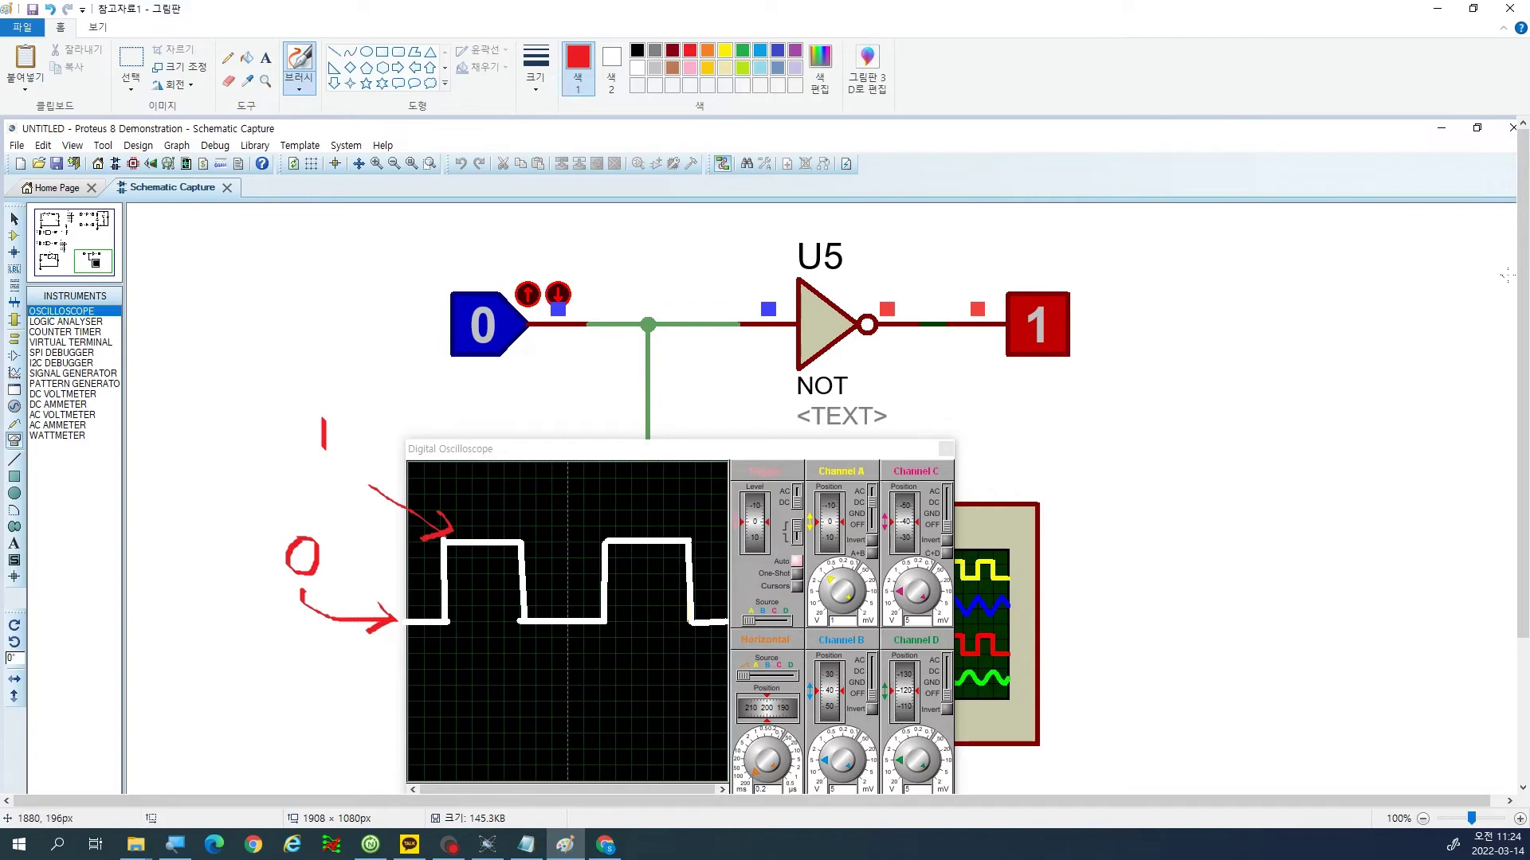
pyautogui.scroll(-1, 202, 680)
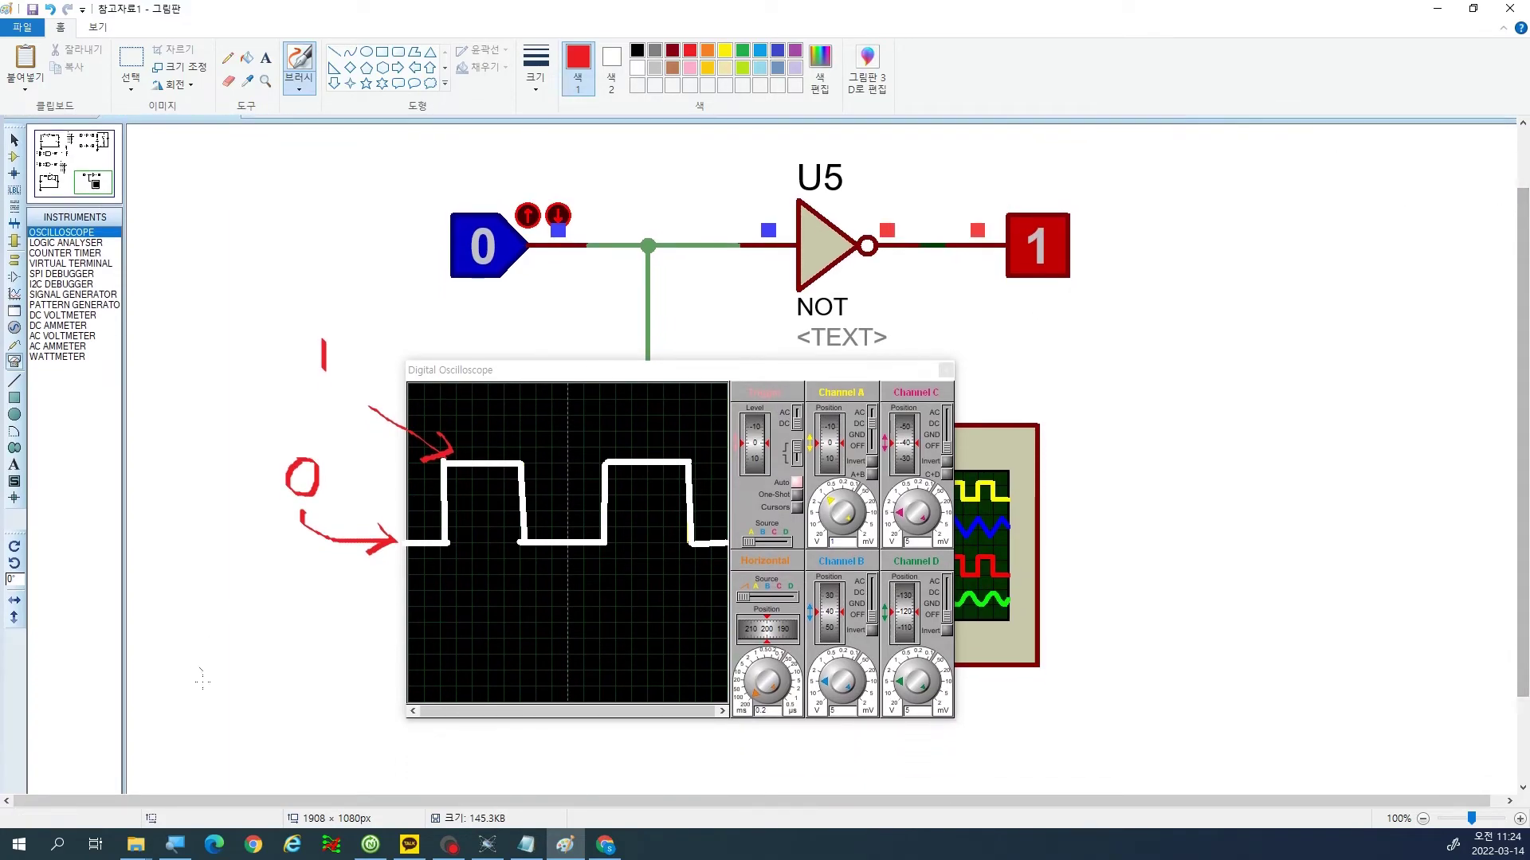
pyautogui.click(489, 845)
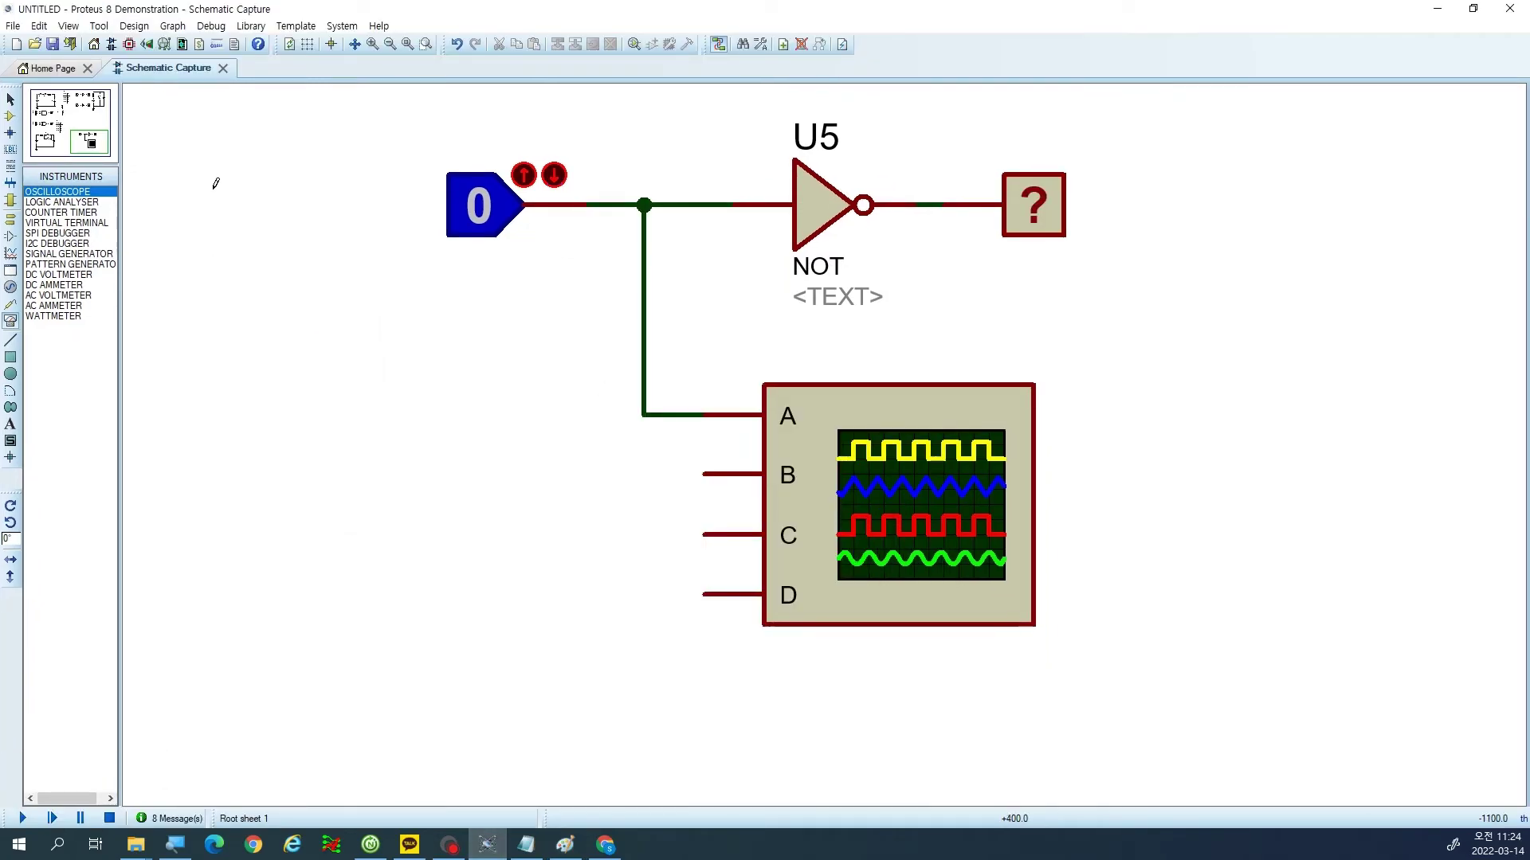
pyautogui.scroll(-2, 560, 318)
pyautogui.scroll(-1, 299, 276)
pyautogui.scroll(1, 303, 388)
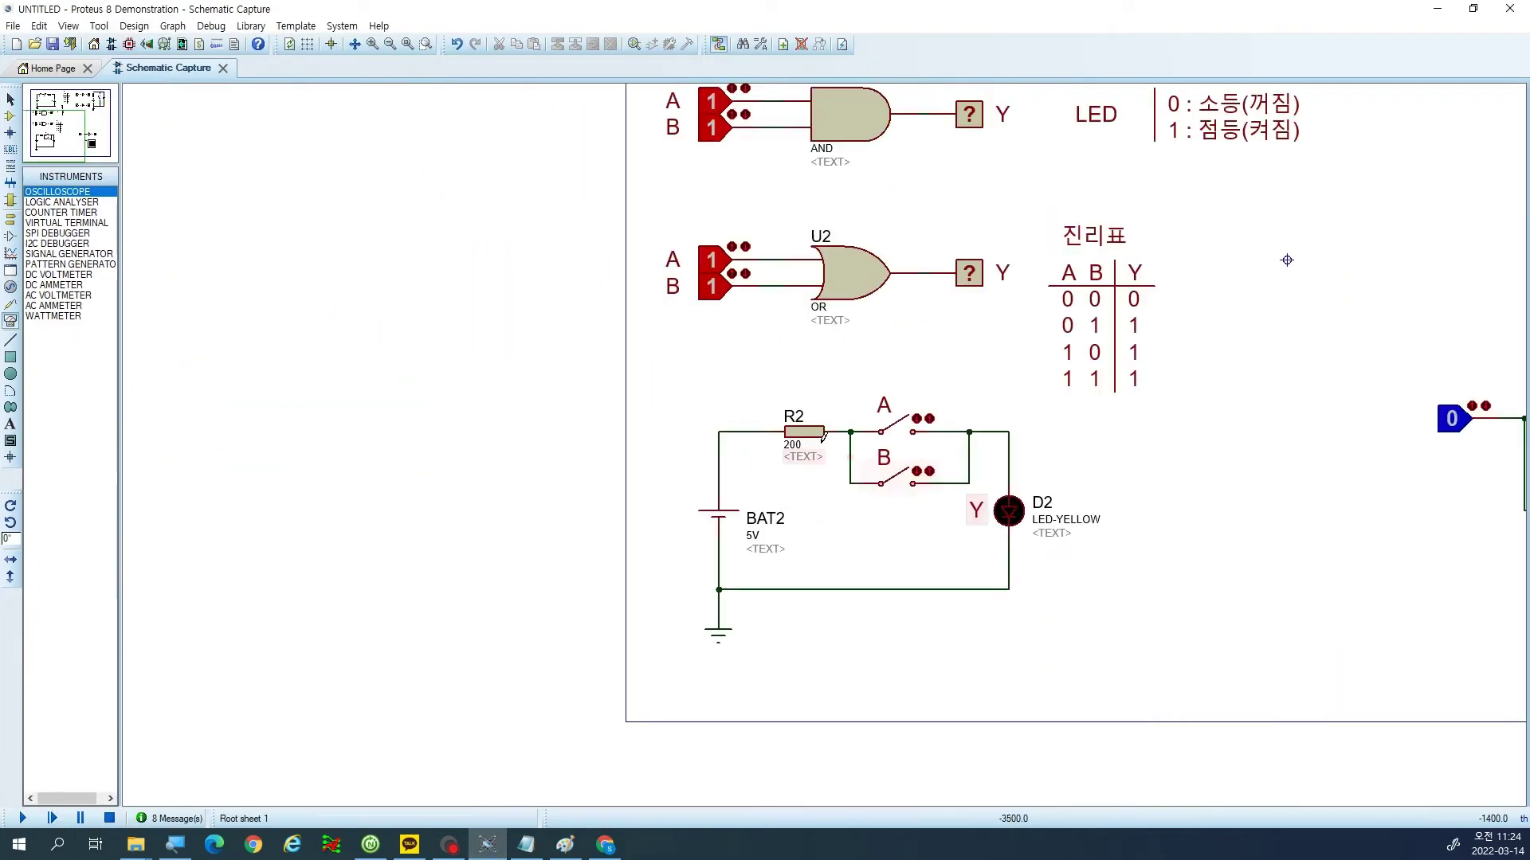
pyautogui.scroll(2, 823, 437)
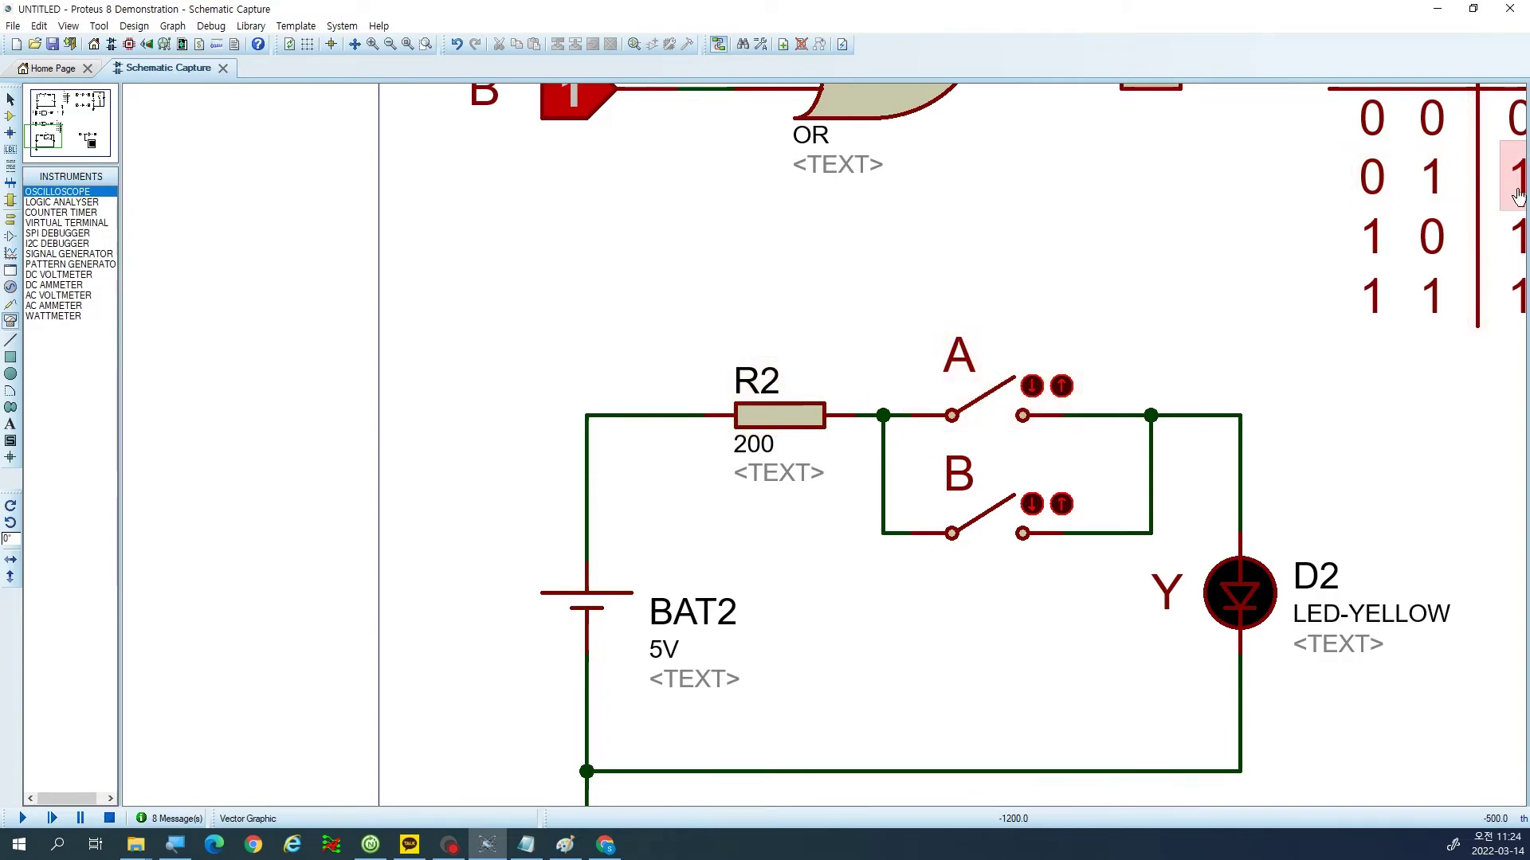
pyautogui.click(44, 144)
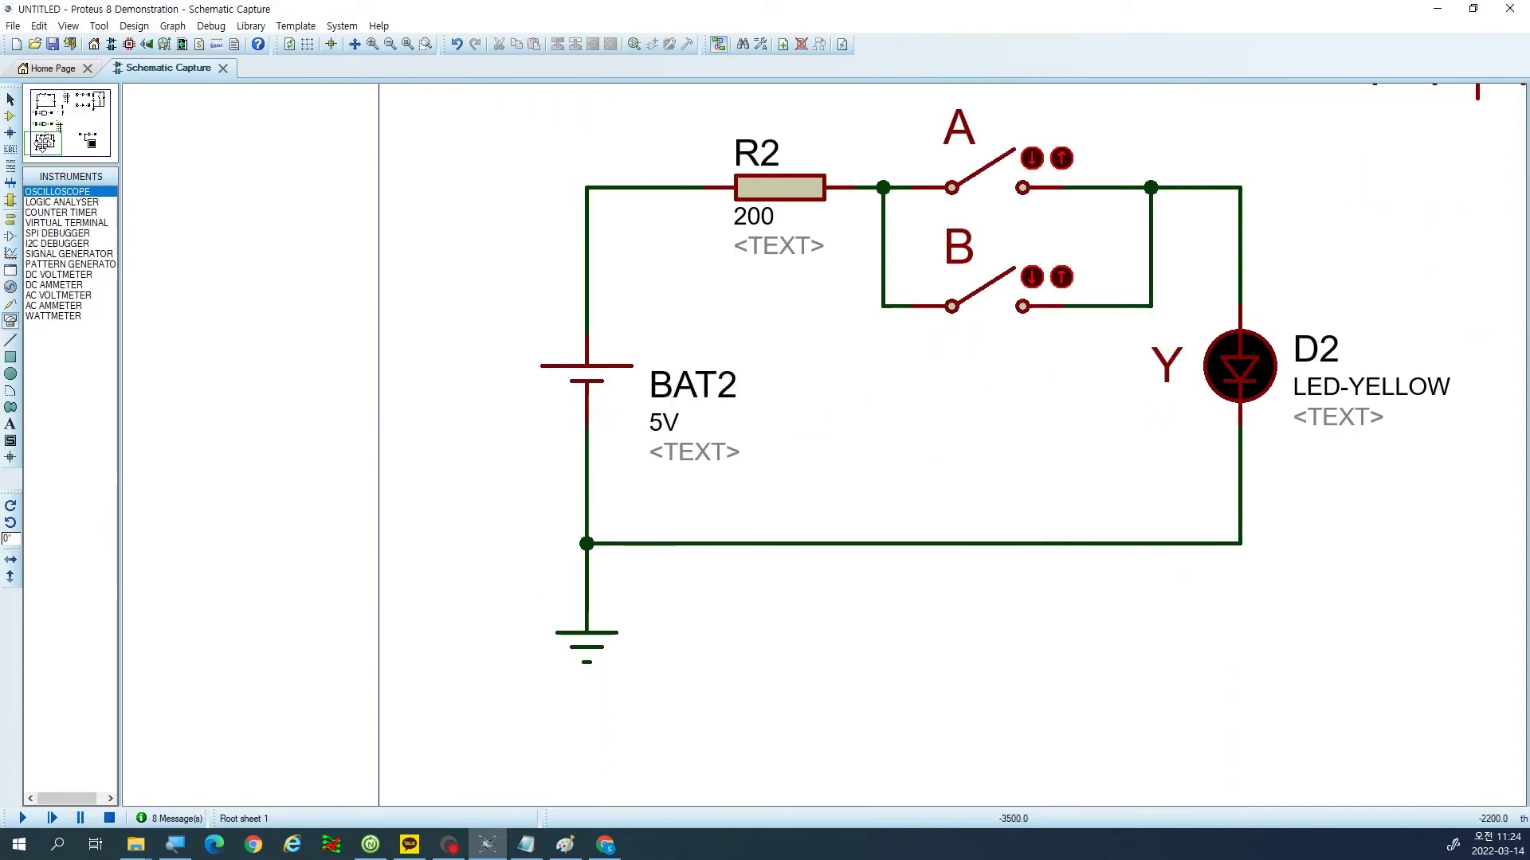
pyautogui.click(46, 142)
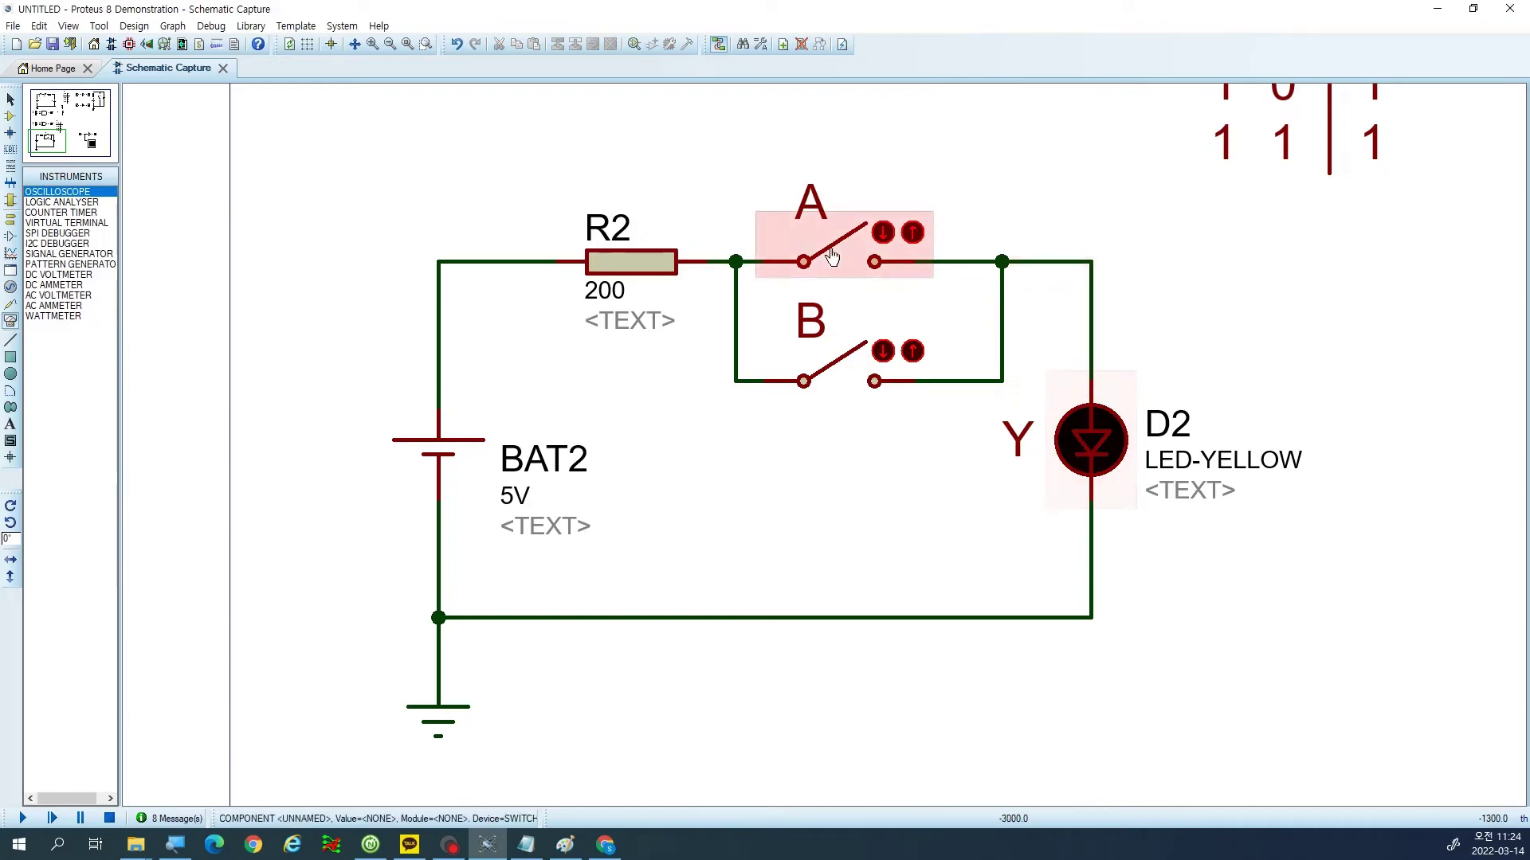
# Switch to Paint and draw five red horizontal strokes between the two pulses to mark the waveform's height in grid divisions.
pyautogui.hotkey('alt', 'Tab')
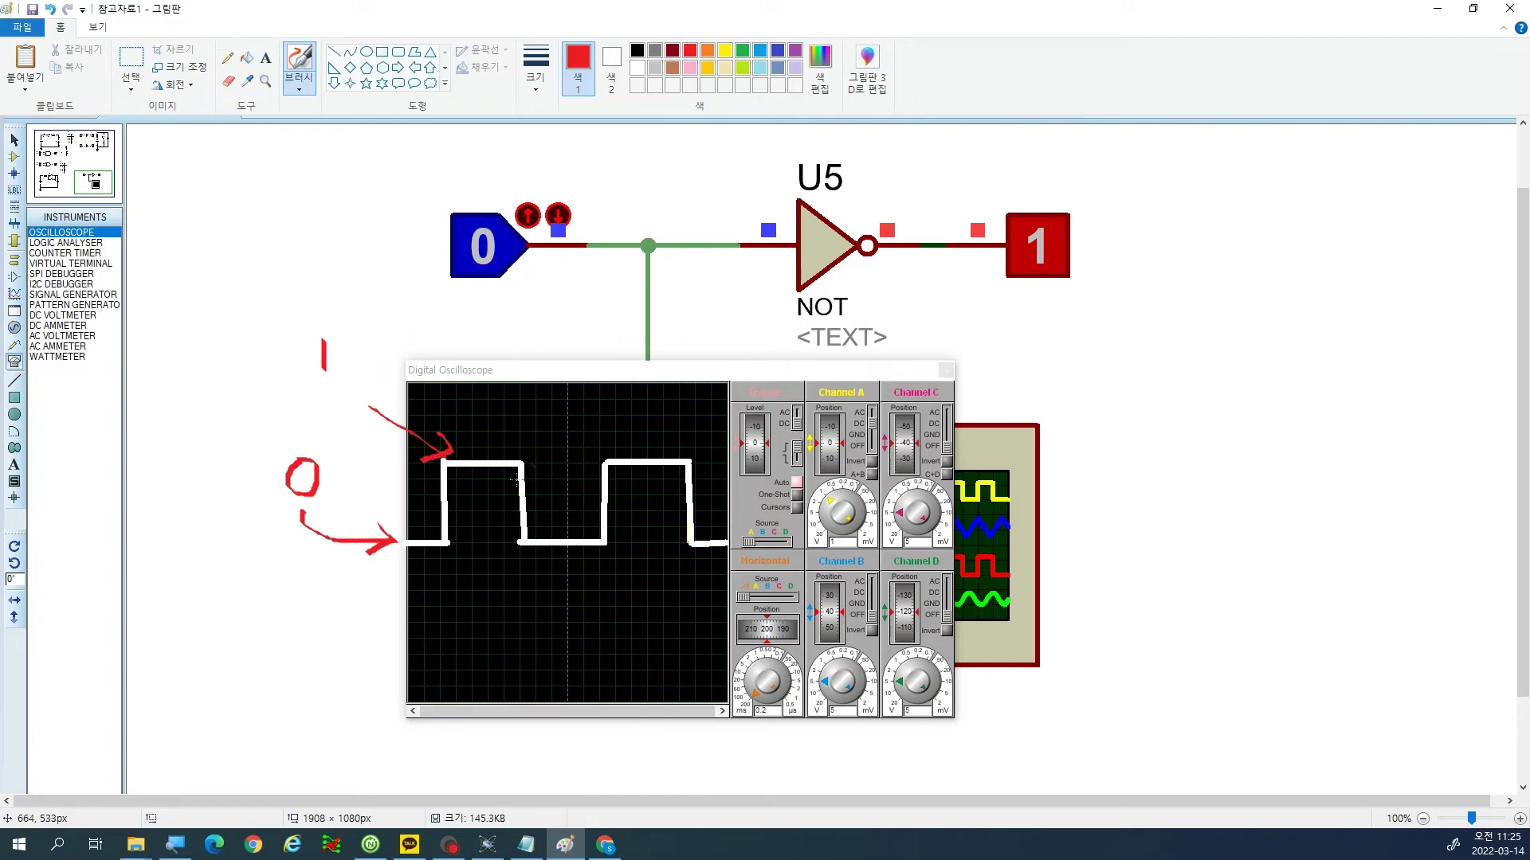
pyautogui.scroll(1, 526, 488)
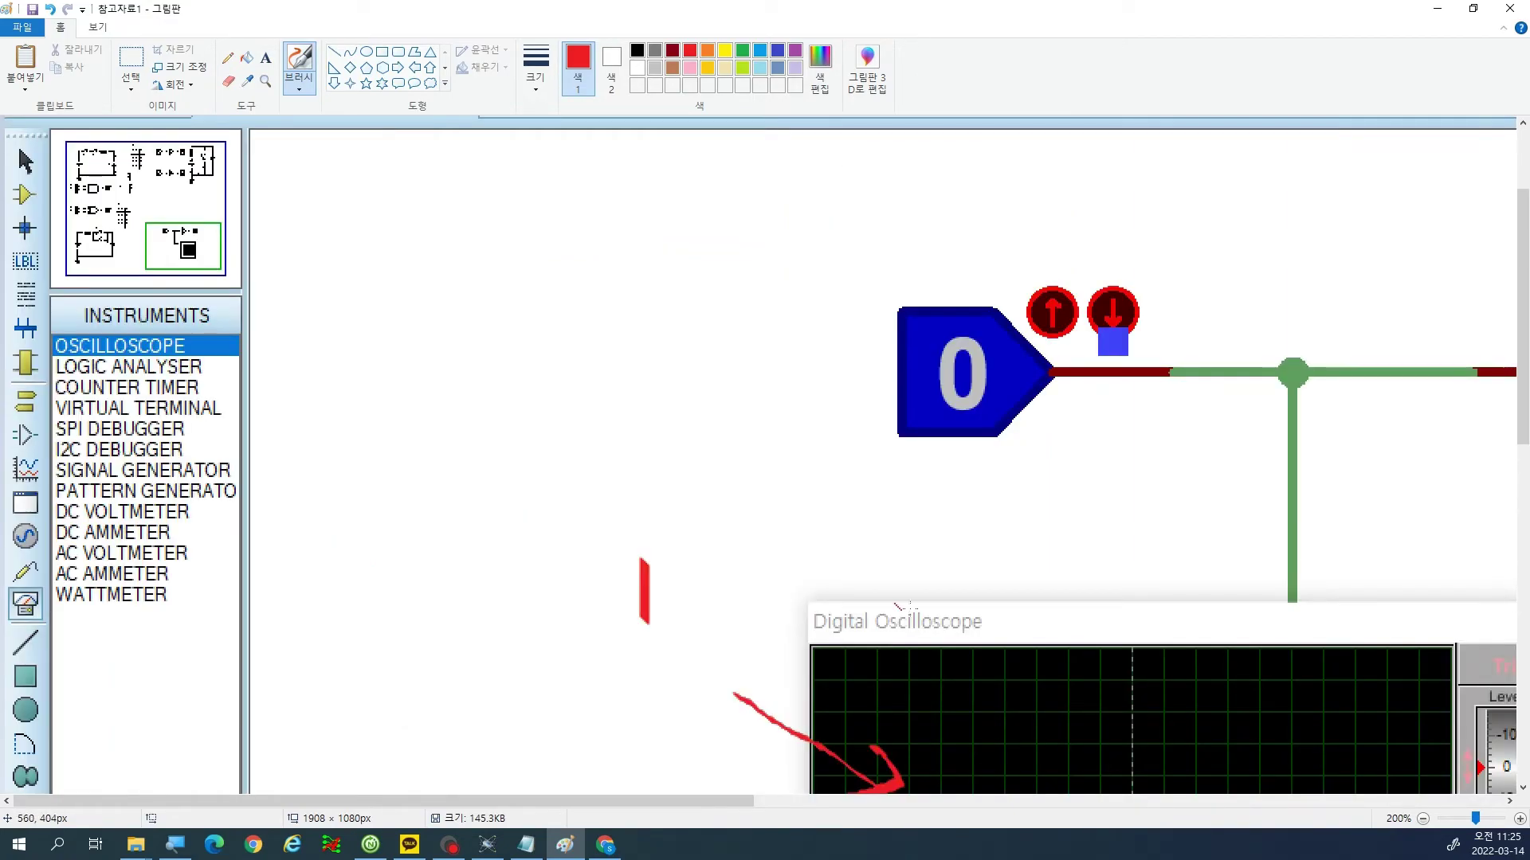
pyautogui.scroll(1, 1191, 697)
pyautogui.scroll(-6, 1198, 702)
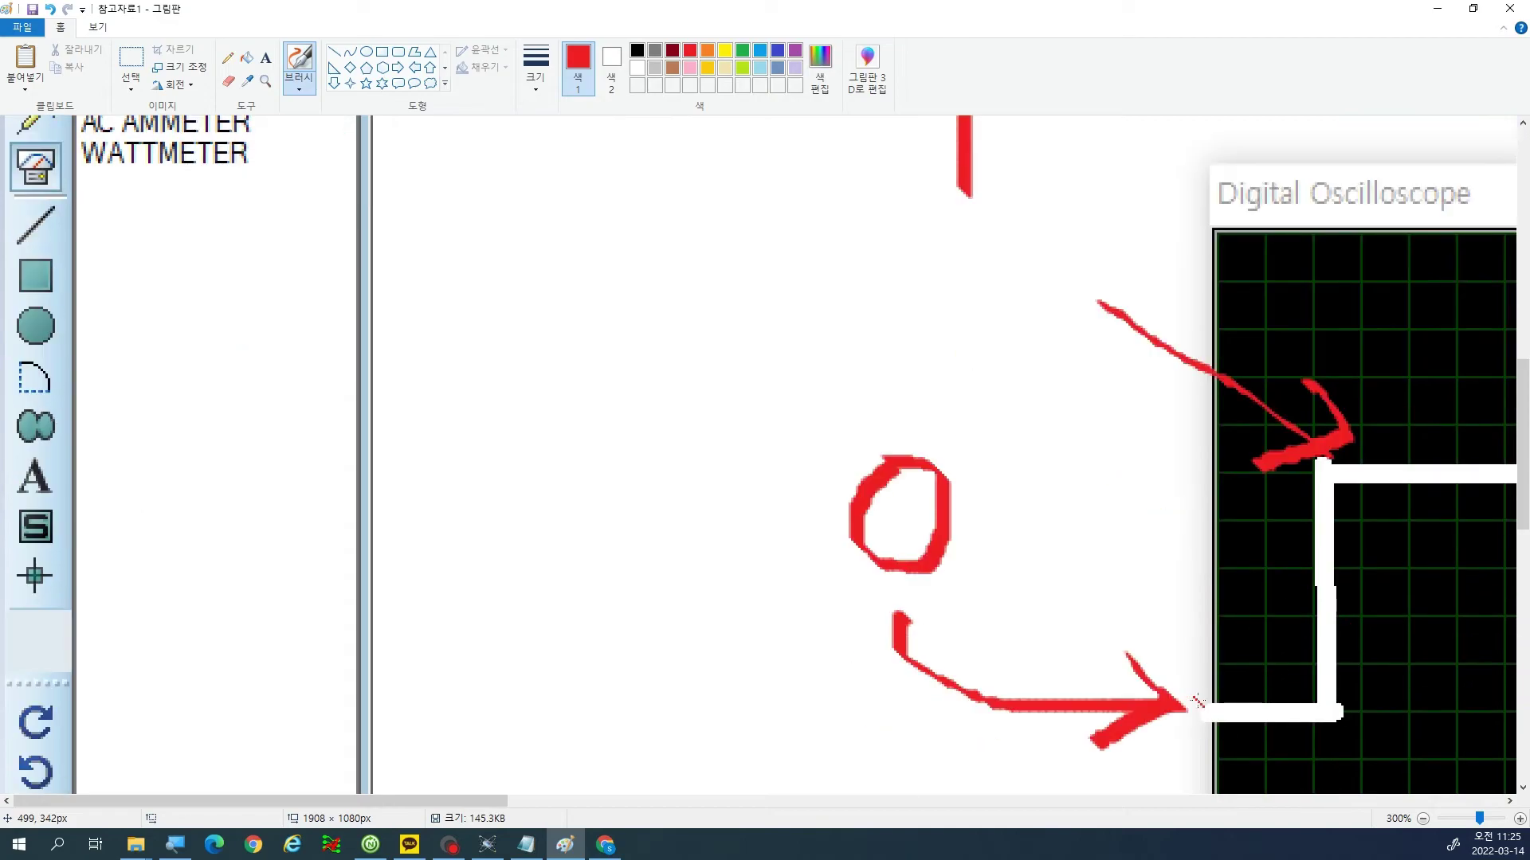
pyautogui.moveTo(493, 802); pyautogui.dragTo(781, 795)
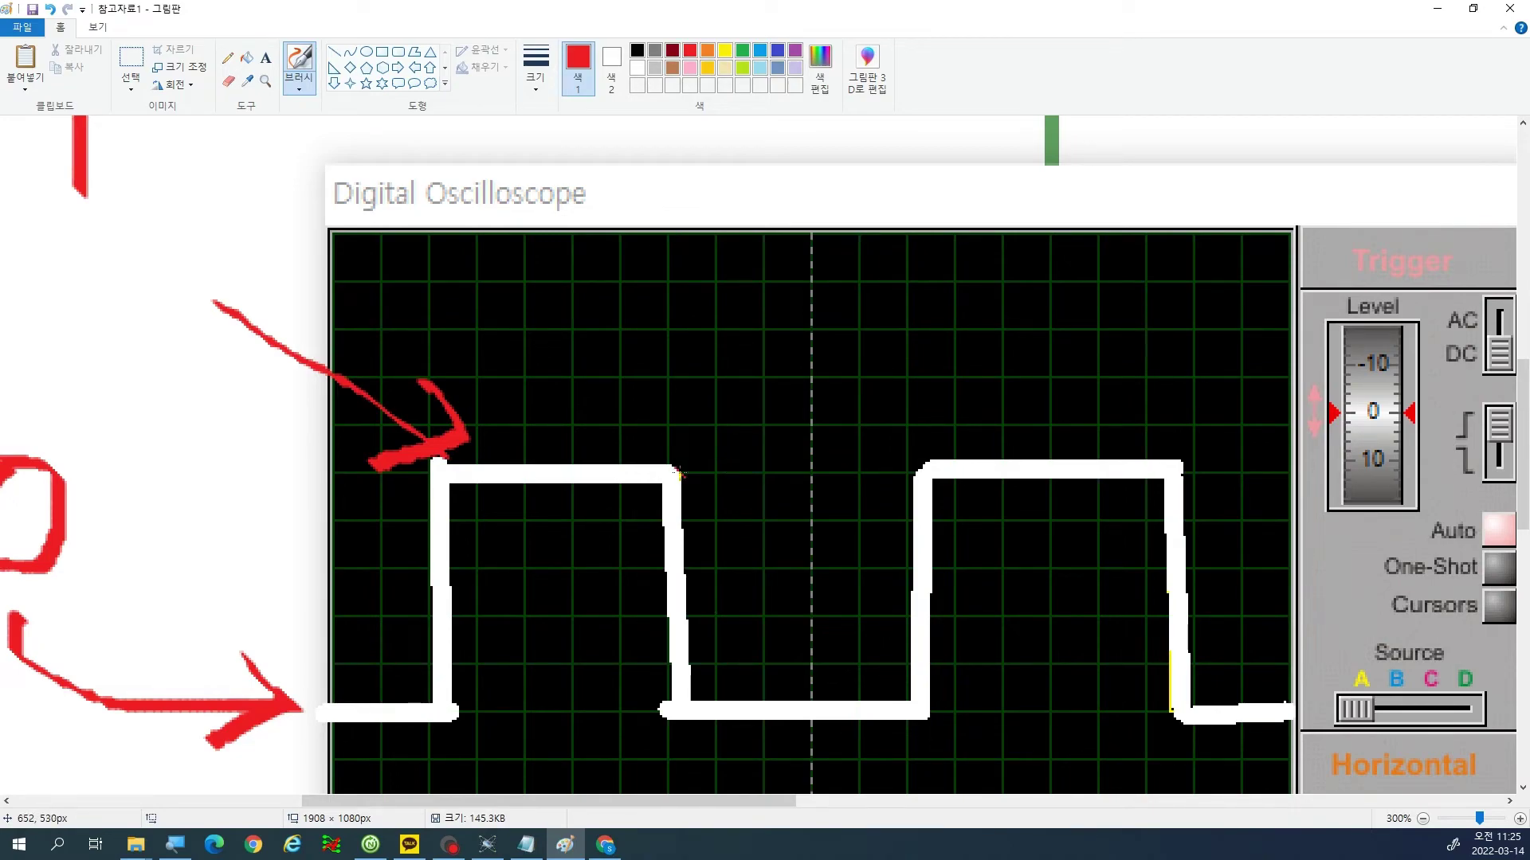
pyautogui.moveTo(685, 477)
pyautogui.mouseDown()
pyautogui.moveTo(917, 470)
pyautogui.moveTo(902, 520)
pyautogui.moveTo(674, 516)
pyautogui.mouseUp()
pyautogui.moveTo(676, 577)
pyautogui.mouseDown()
pyautogui.moveTo(910, 575)
pyautogui.moveTo(851, 612)
pyautogui.moveTo(676, 620)
pyautogui.moveTo(777, 671)
pyautogui.moveTo(898, 678)
pyautogui.mouseUp()
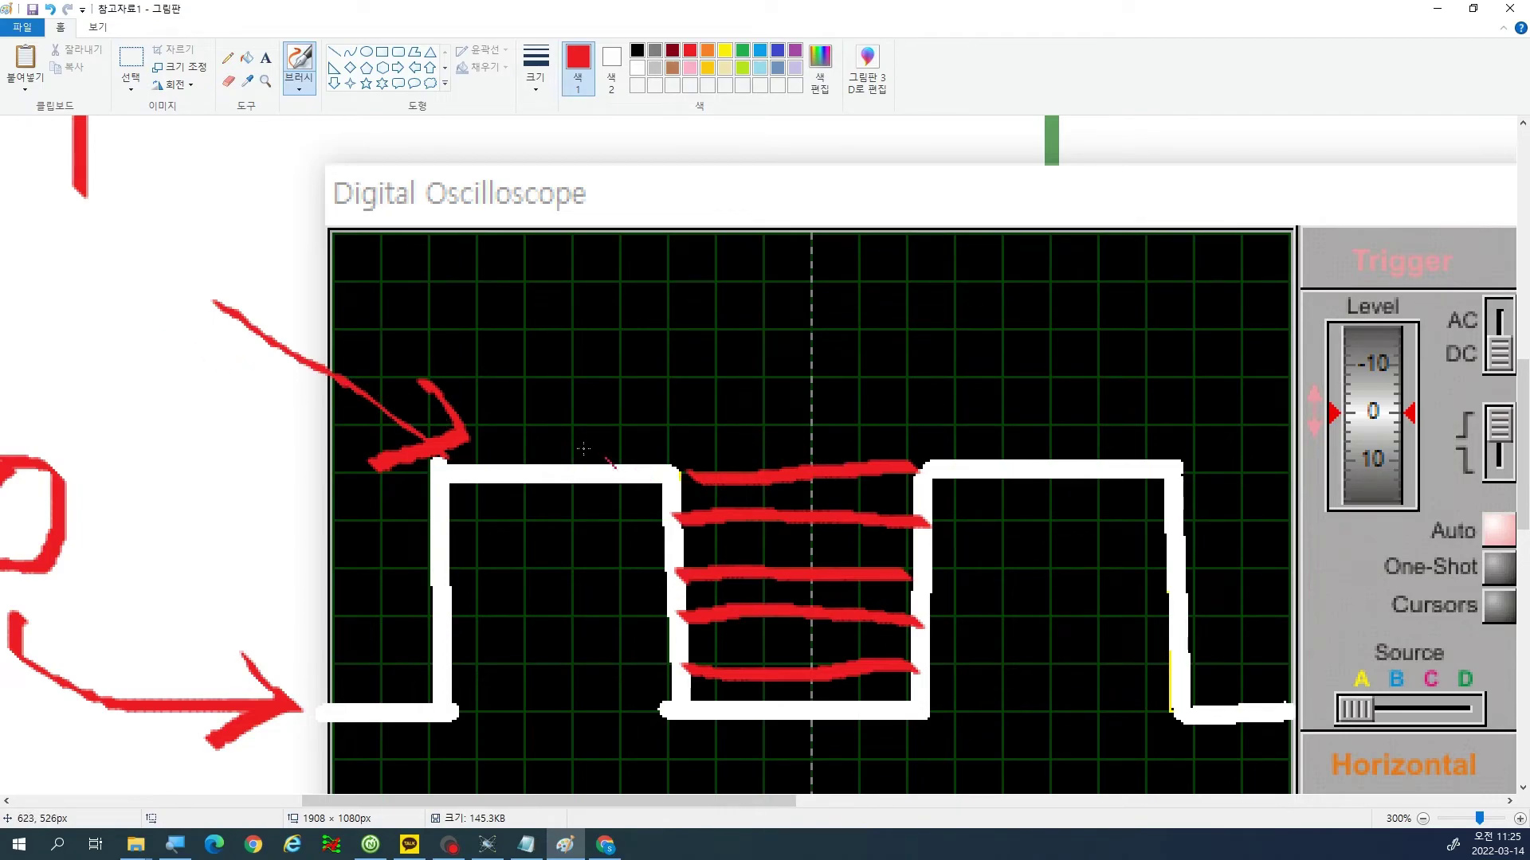
# Draw a red down arrow onto the first pulse's high level and handwrite 5V above it.
pyautogui.moveTo(565, 394); pyautogui.dragTo(569, 464)
pyautogui.moveTo(529, 416)
pyautogui.mouseDown()
pyautogui.moveTo(565, 462)
pyautogui.moveTo(605, 431)
pyautogui.mouseUp()
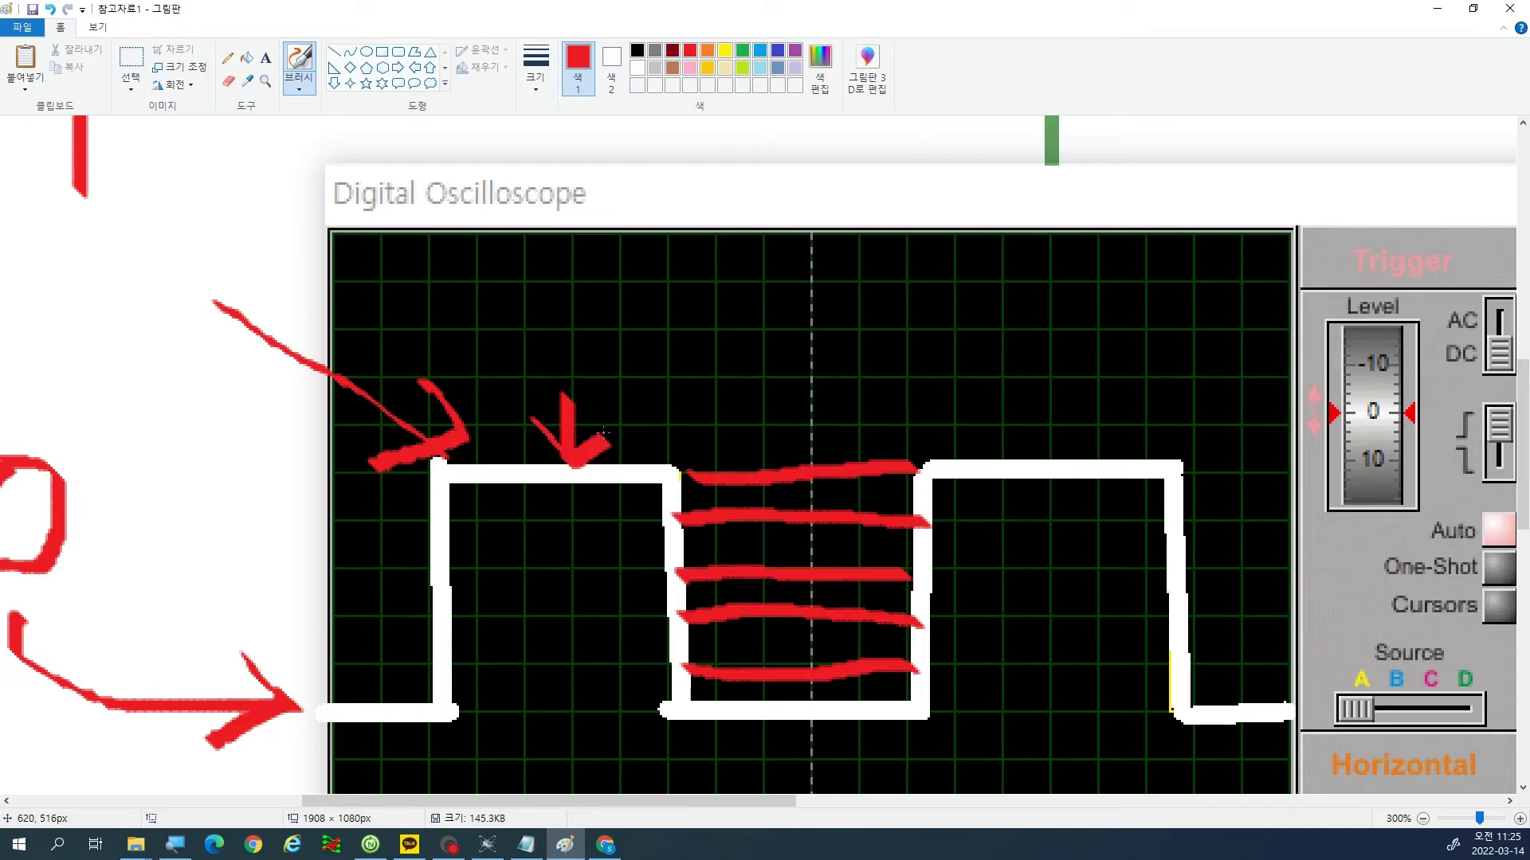
pyautogui.moveTo(613, 274)
pyautogui.mouseDown()
pyautogui.moveTo(681, 279)
pyautogui.moveTo(612, 307)
pyautogui.moveTo(665, 359)
pyautogui.moveTo(601, 351)
pyautogui.mouseUp()
pyautogui.moveTo(703, 280)
pyautogui.mouseDown()
pyautogui.moveTo(741, 365)
pyautogui.moveTo(779, 273)
pyautogui.mouseUp()
pyautogui.moveTo(739, 416); pyautogui.dragTo(749, 426)
# Handwrite 0V in red beside the waveform's low level, inside the first pulse.
pyautogui.scroll(3, 393, 350)
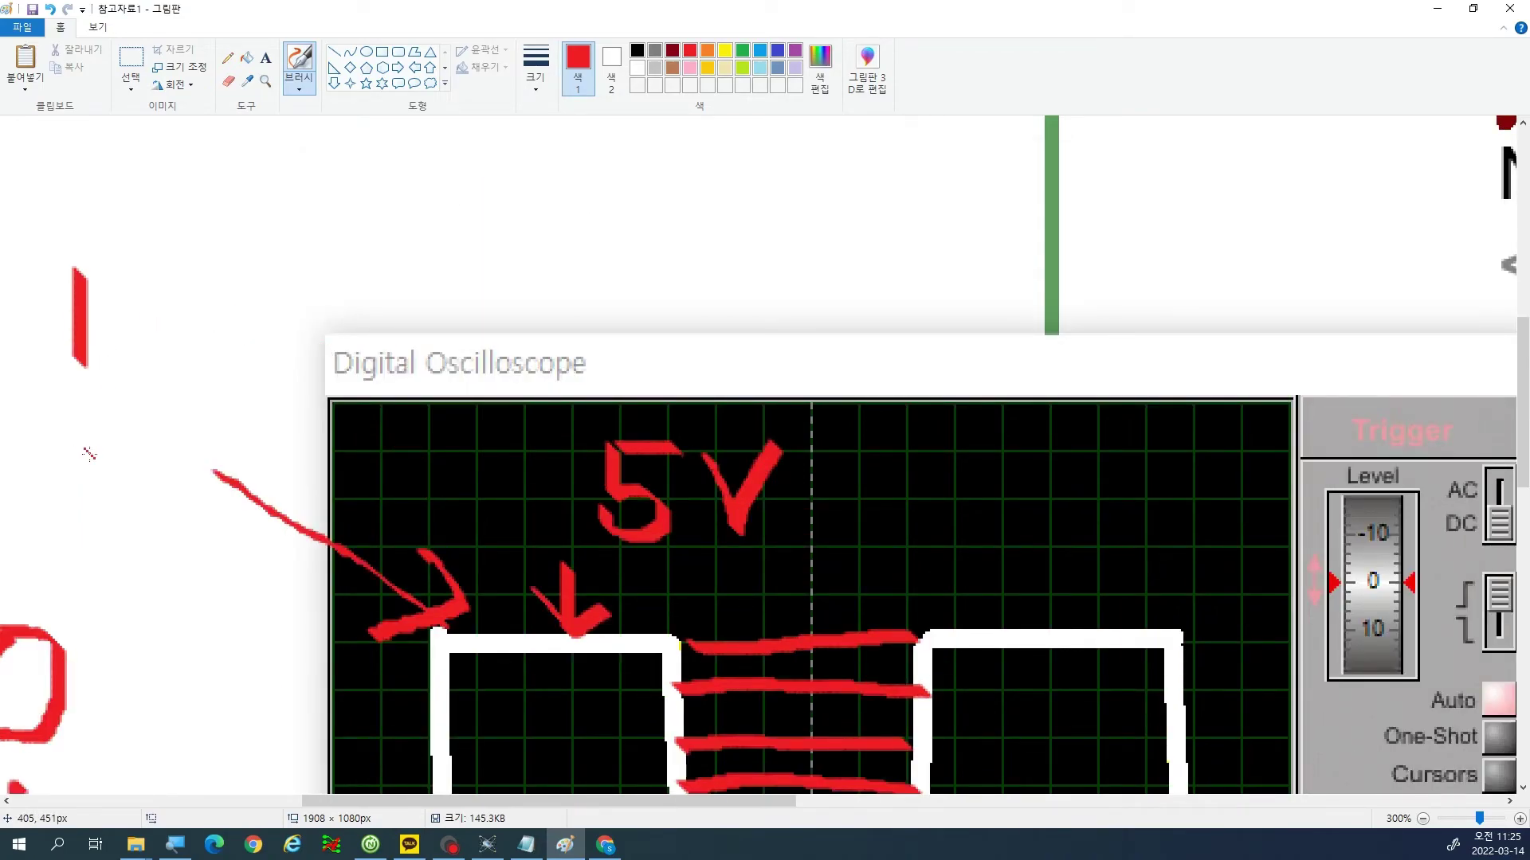
pyautogui.scroll(-3, 89, 453)
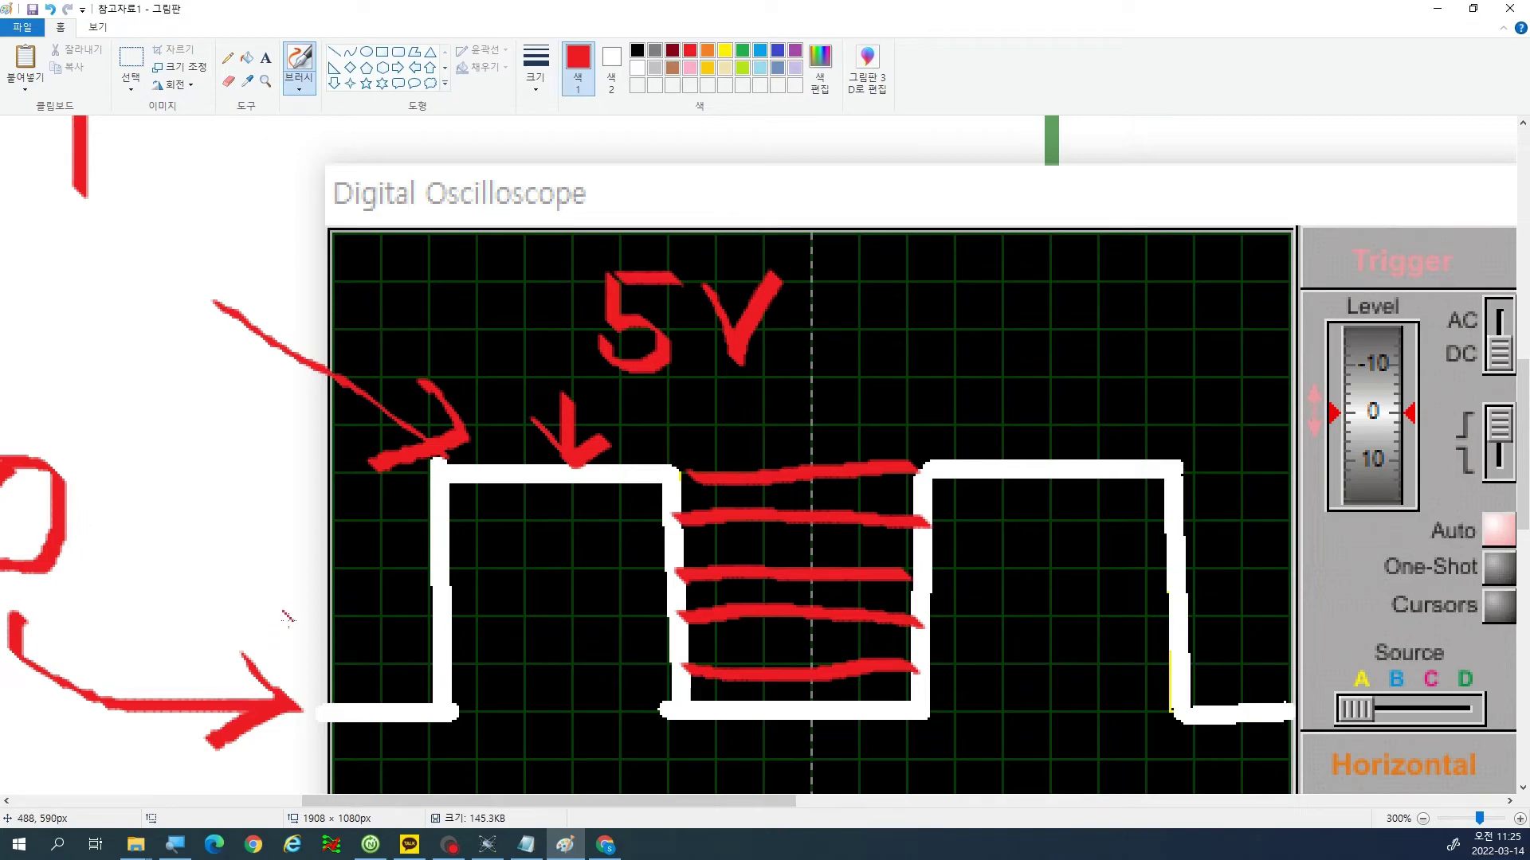
pyautogui.moveTo(524, 661)
pyautogui.mouseDown()
pyautogui.moveTo(498, 679)
pyautogui.moveTo(513, 727)
pyautogui.moveTo(559, 700)
pyautogui.moveTo(528, 664)
pyautogui.moveTo(582, 680)
pyautogui.moveTo(599, 734)
pyautogui.moveTo(637, 654)
pyautogui.mouseUp()
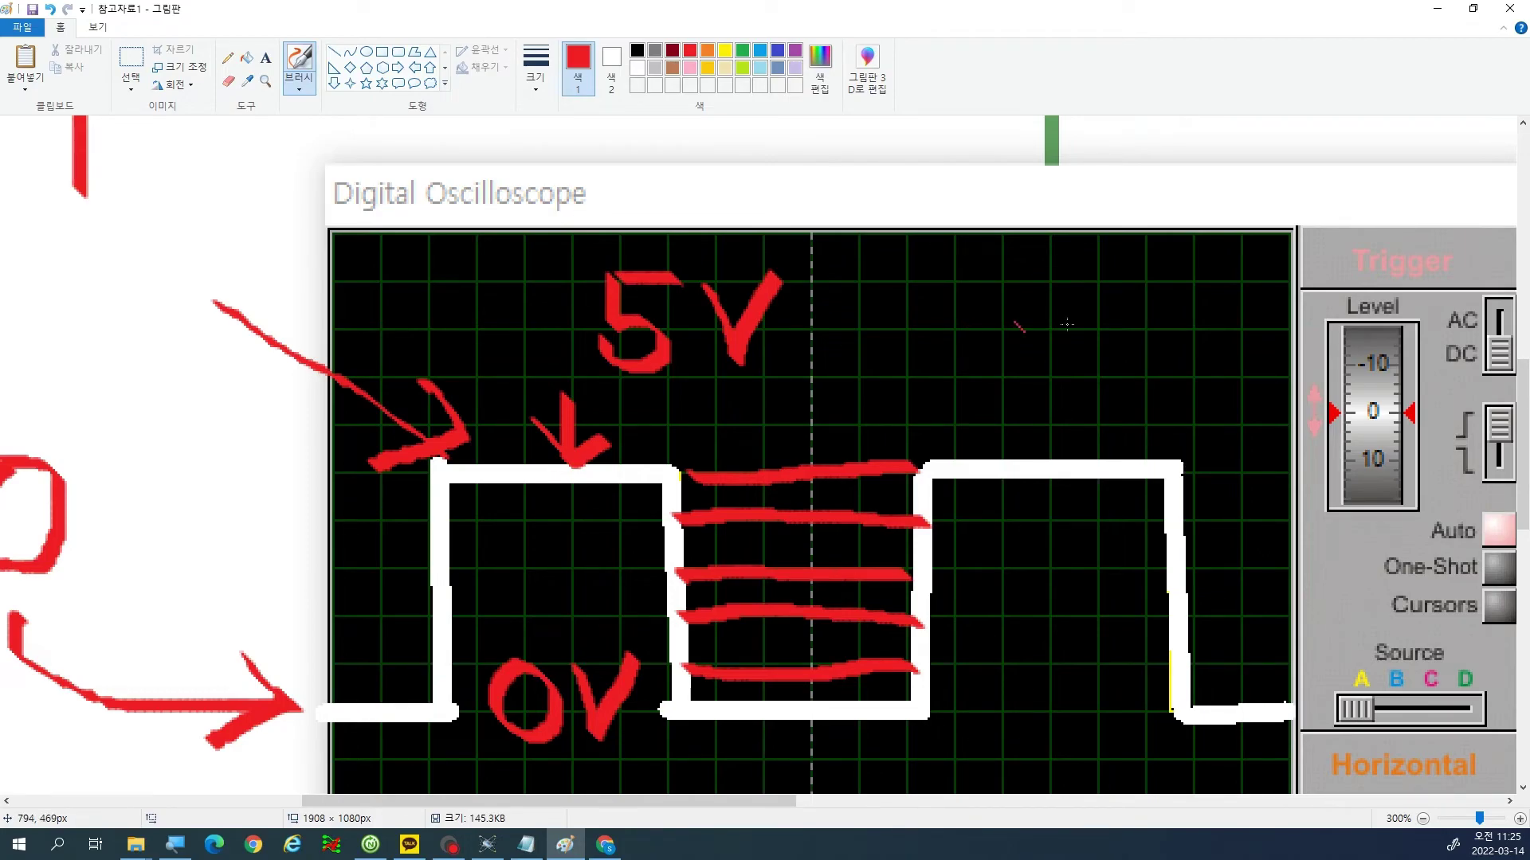
# Return to Proteus and delete the oscilloscope and the logic input from the NOT gate circuit.
pyautogui.click(1437, 9)
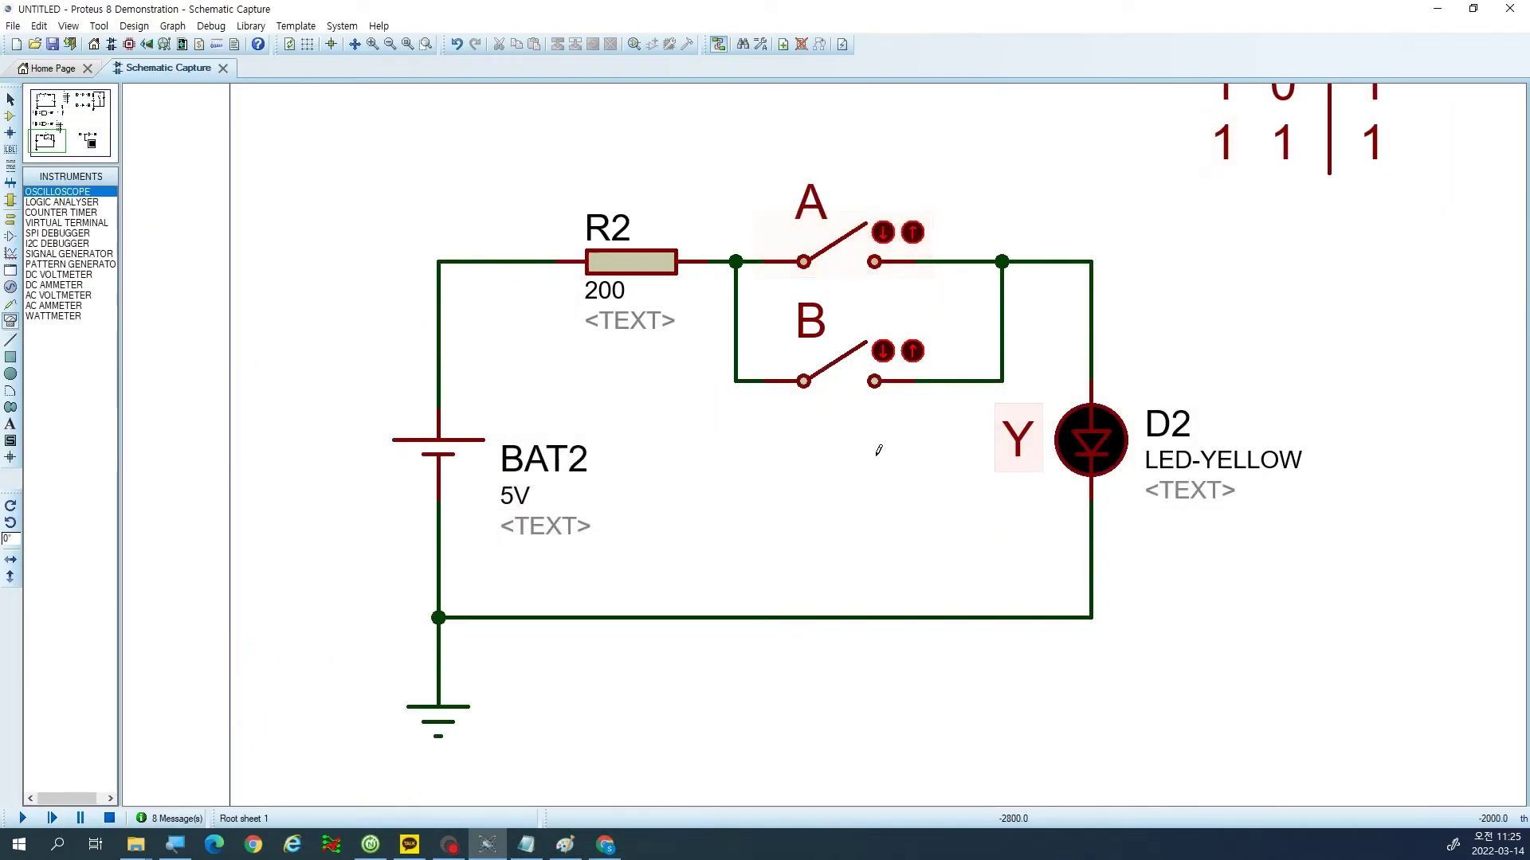
pyautogui.moveTo(47, 140); pyautogui.dragTo(91, 141)
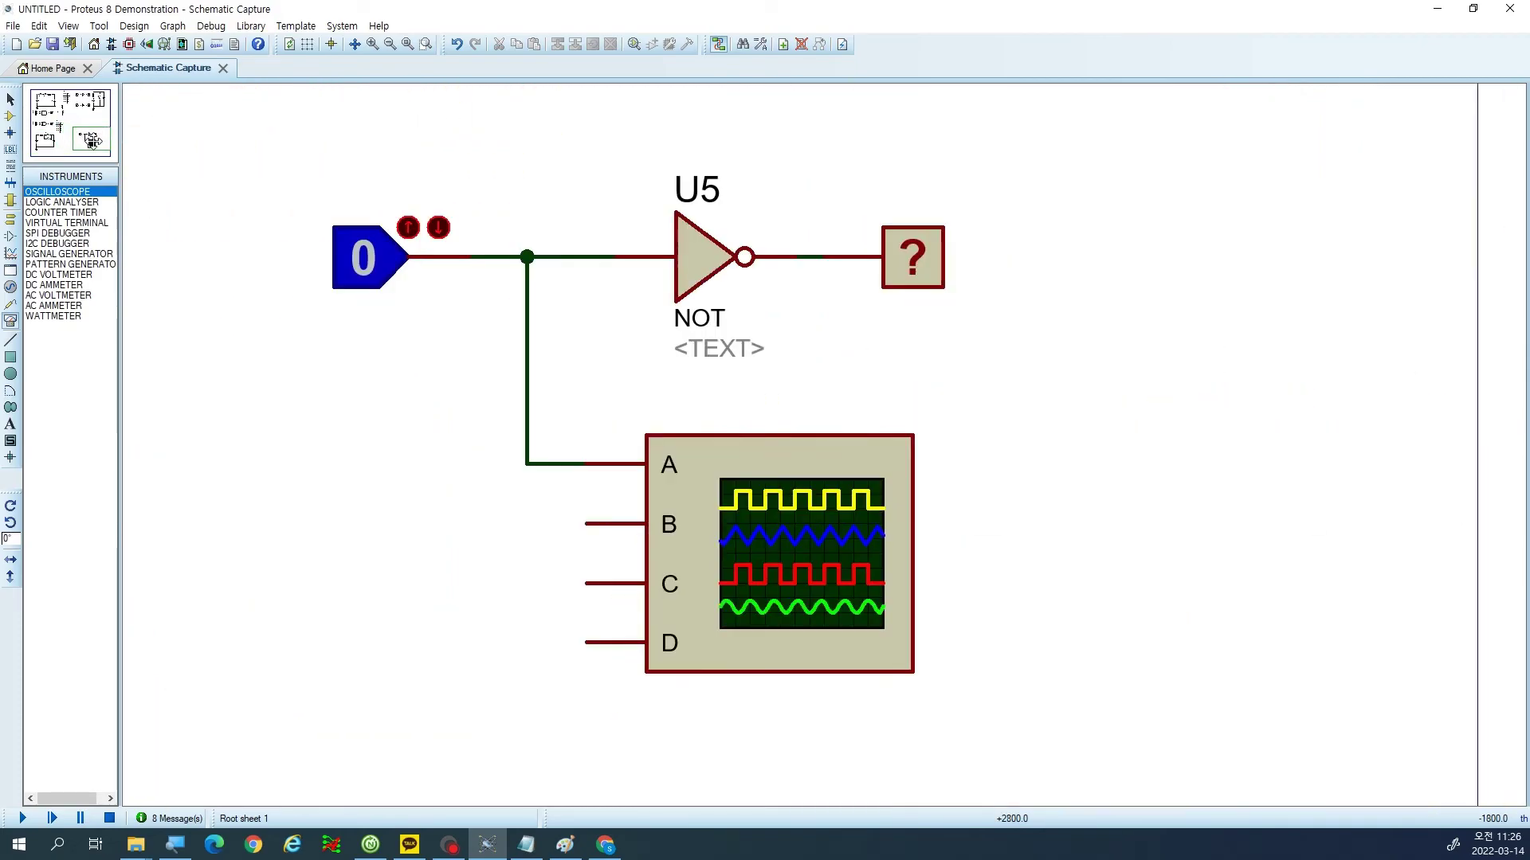
pyautogui.rightClick(769, 477)
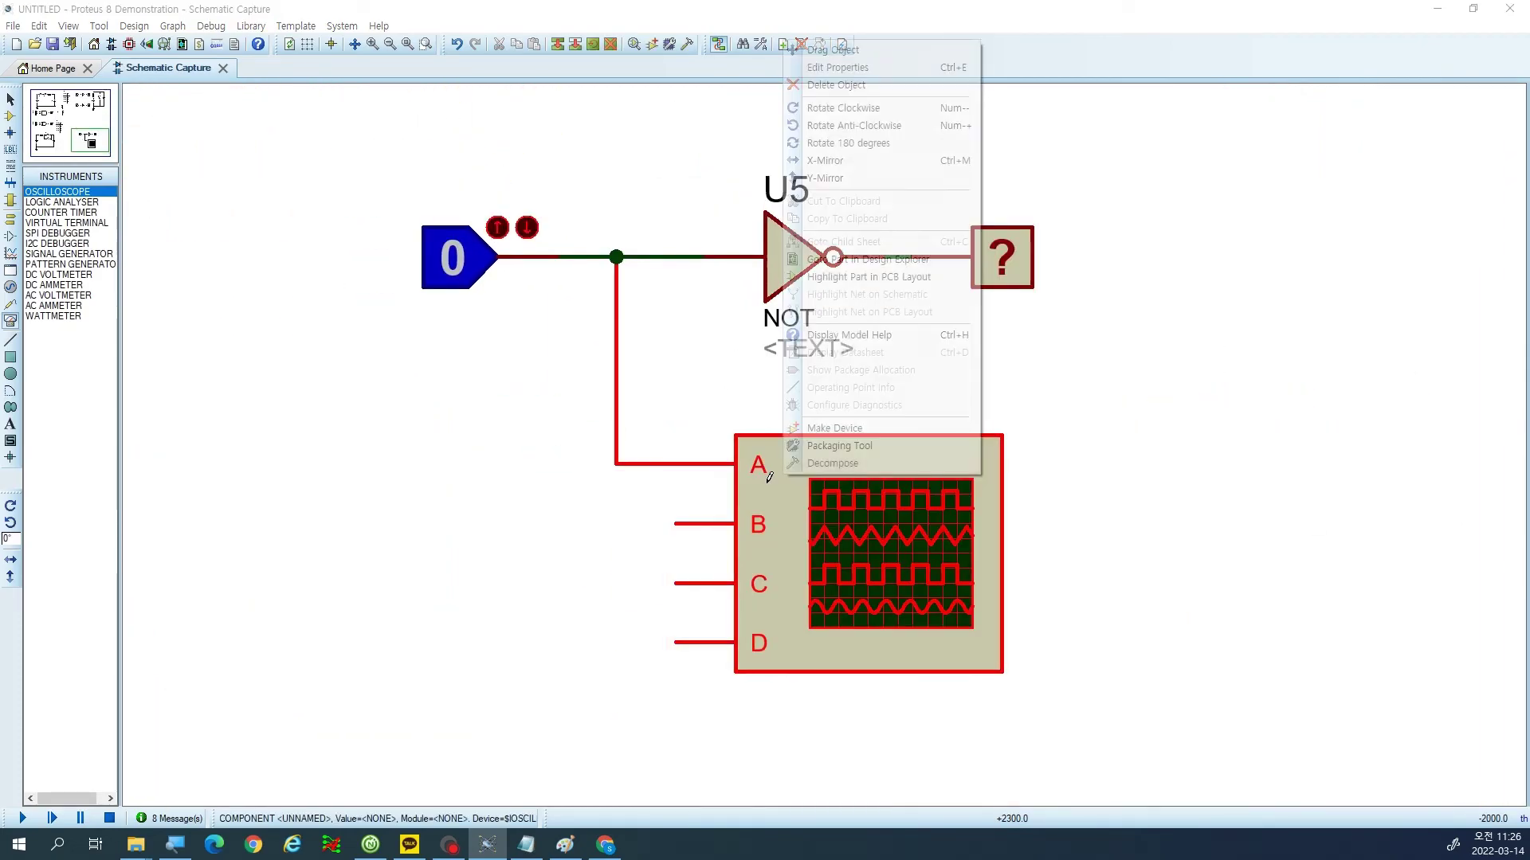
pyautogui.rightClick(769, 477)
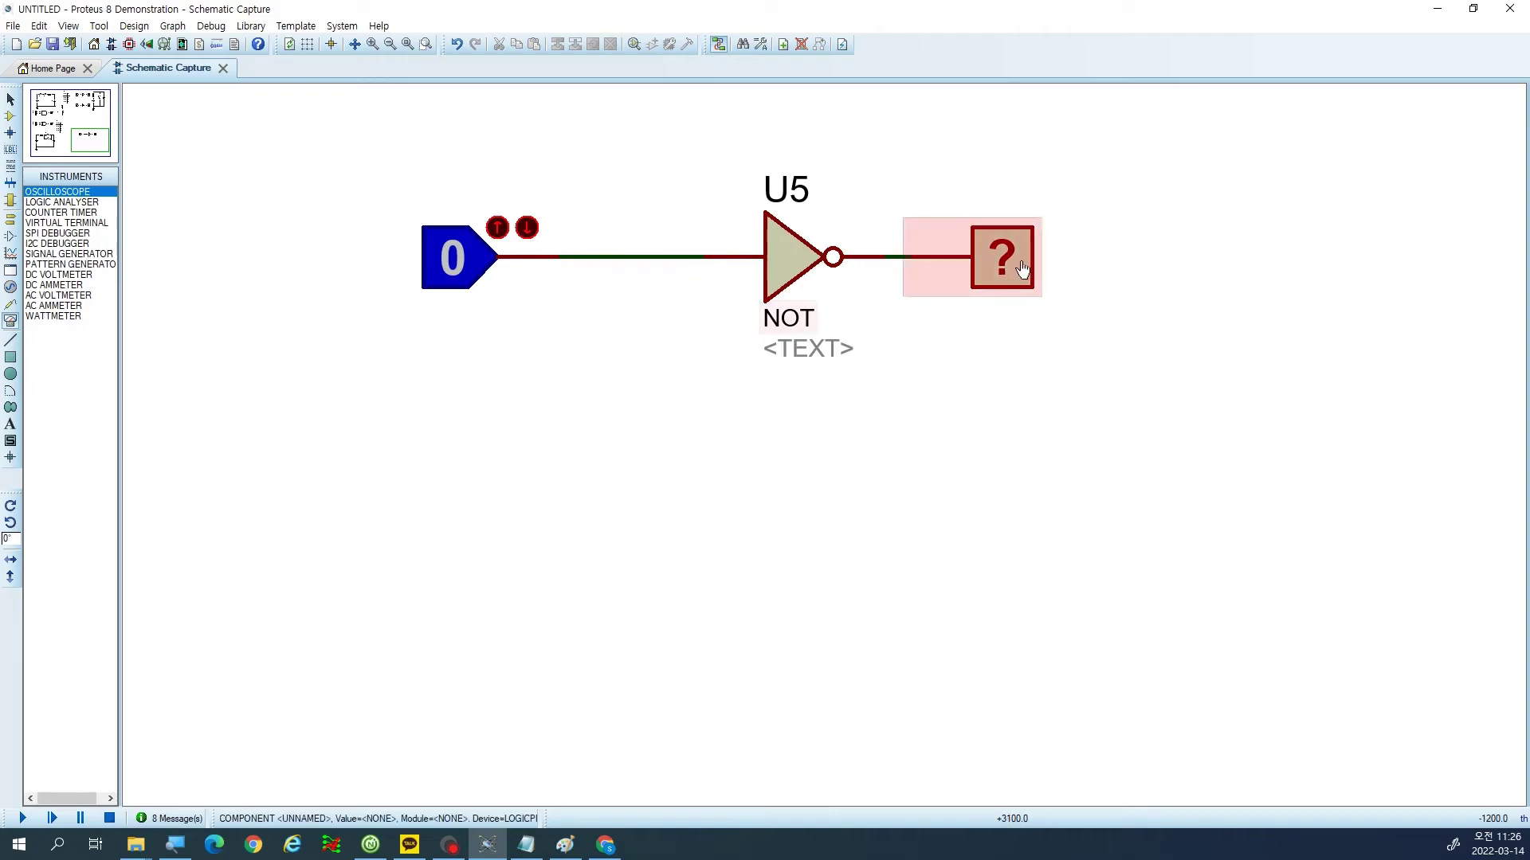
pyautogui.rightClick(471, 280)
pyautogui.rightClick(471, 267)
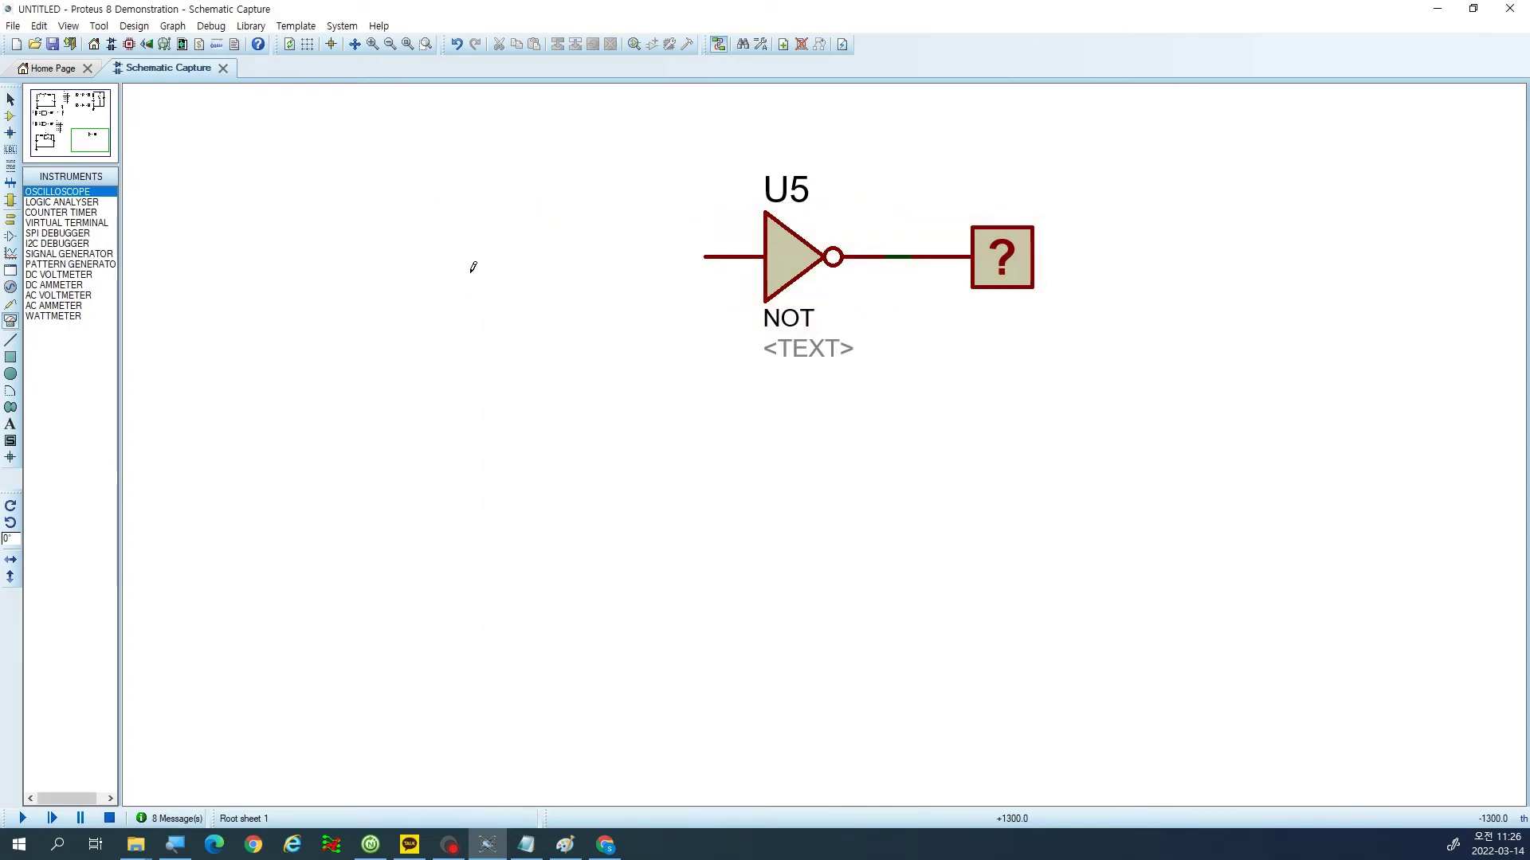
# Move NOT gate U5 together with its output logic probe further down the sheet.
pyautogui.moveTo(1209, 435); pyautogui.dragTo(645, 137)
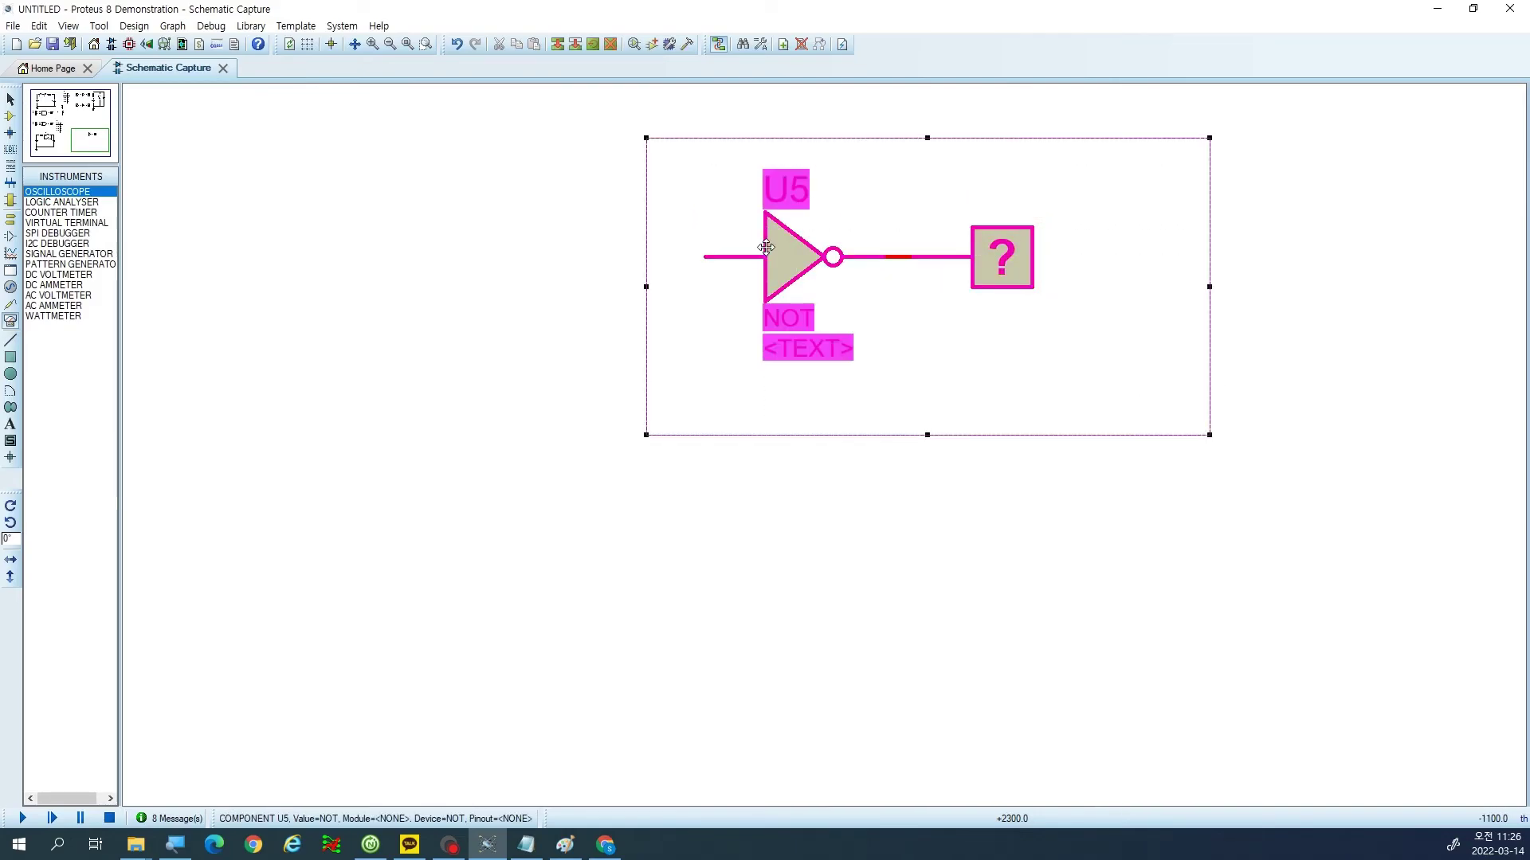
pyautogui.moveTo(766, 229); pyautogui.dragTo(767, 379)
pyautogui.click(322, 373)
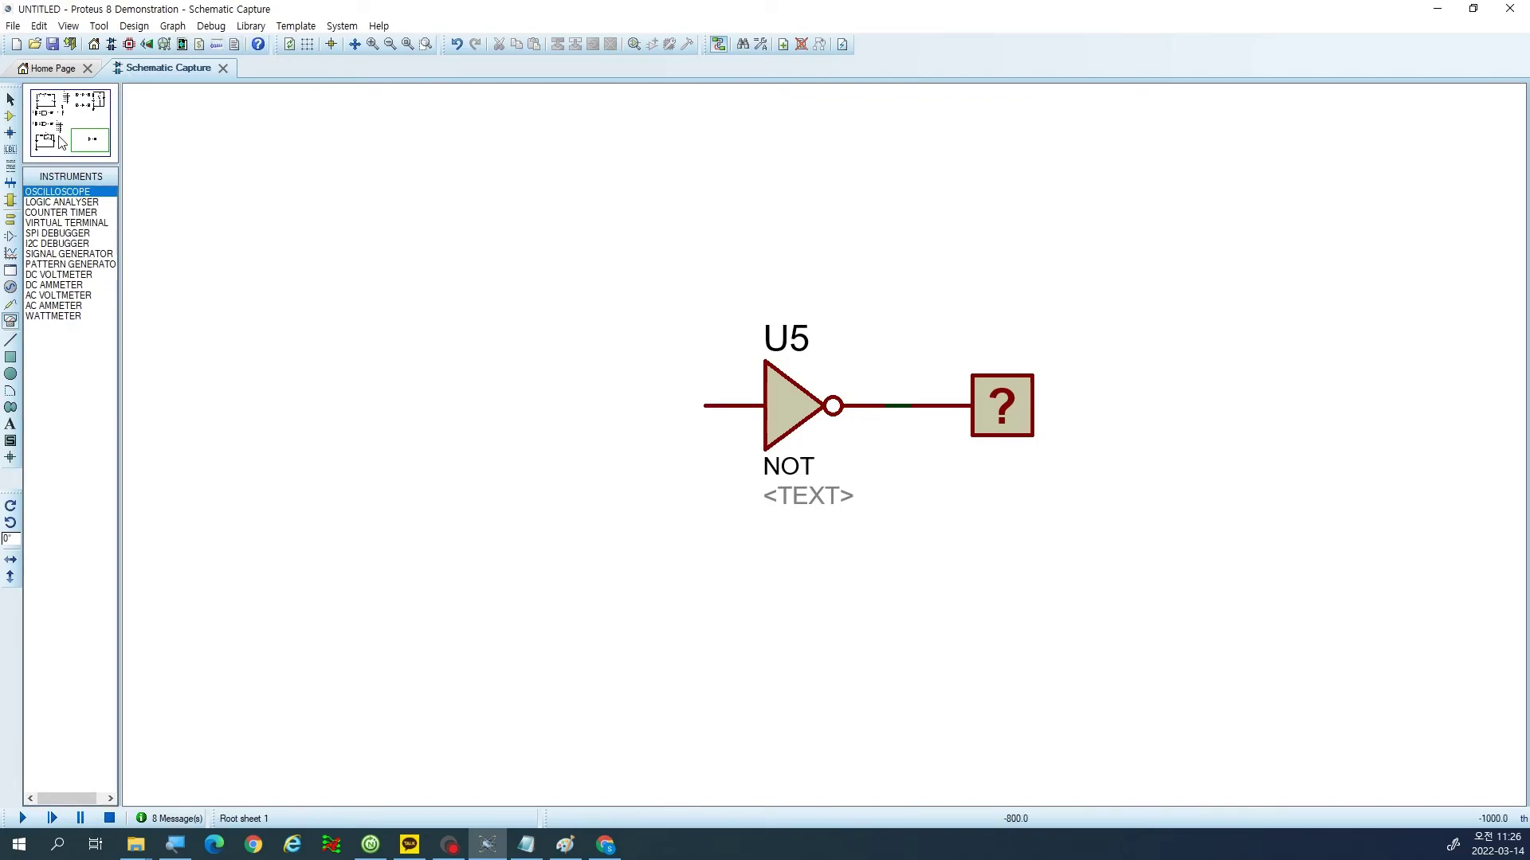
# Place a POWER terminal above and to the left of NOT gate U5.
pyautogui.click(12, 222)
pyautogui.click(105, 235)
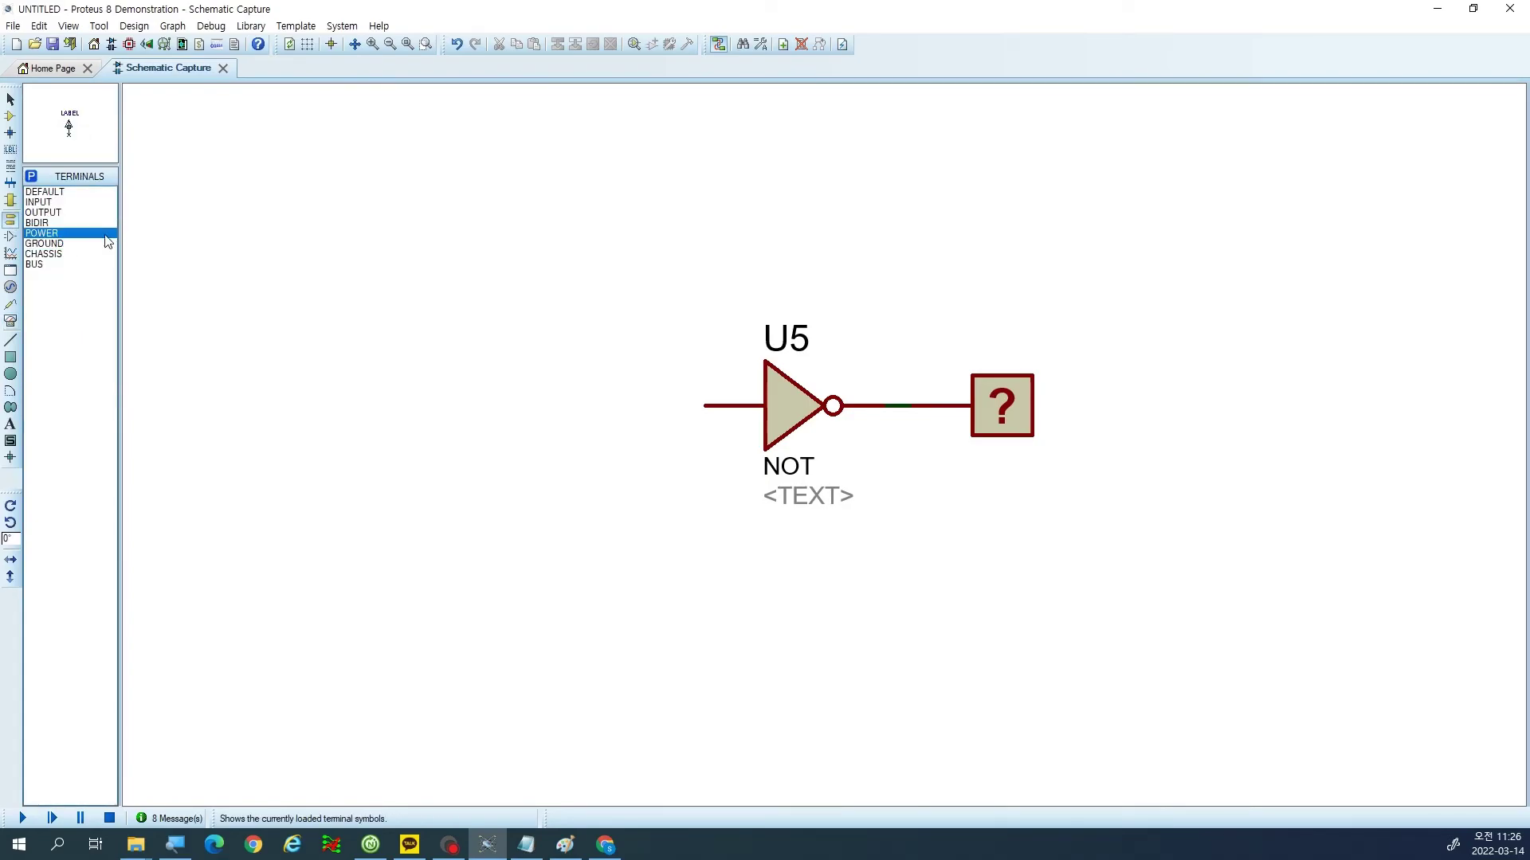
pyautogui.click(586, 228)
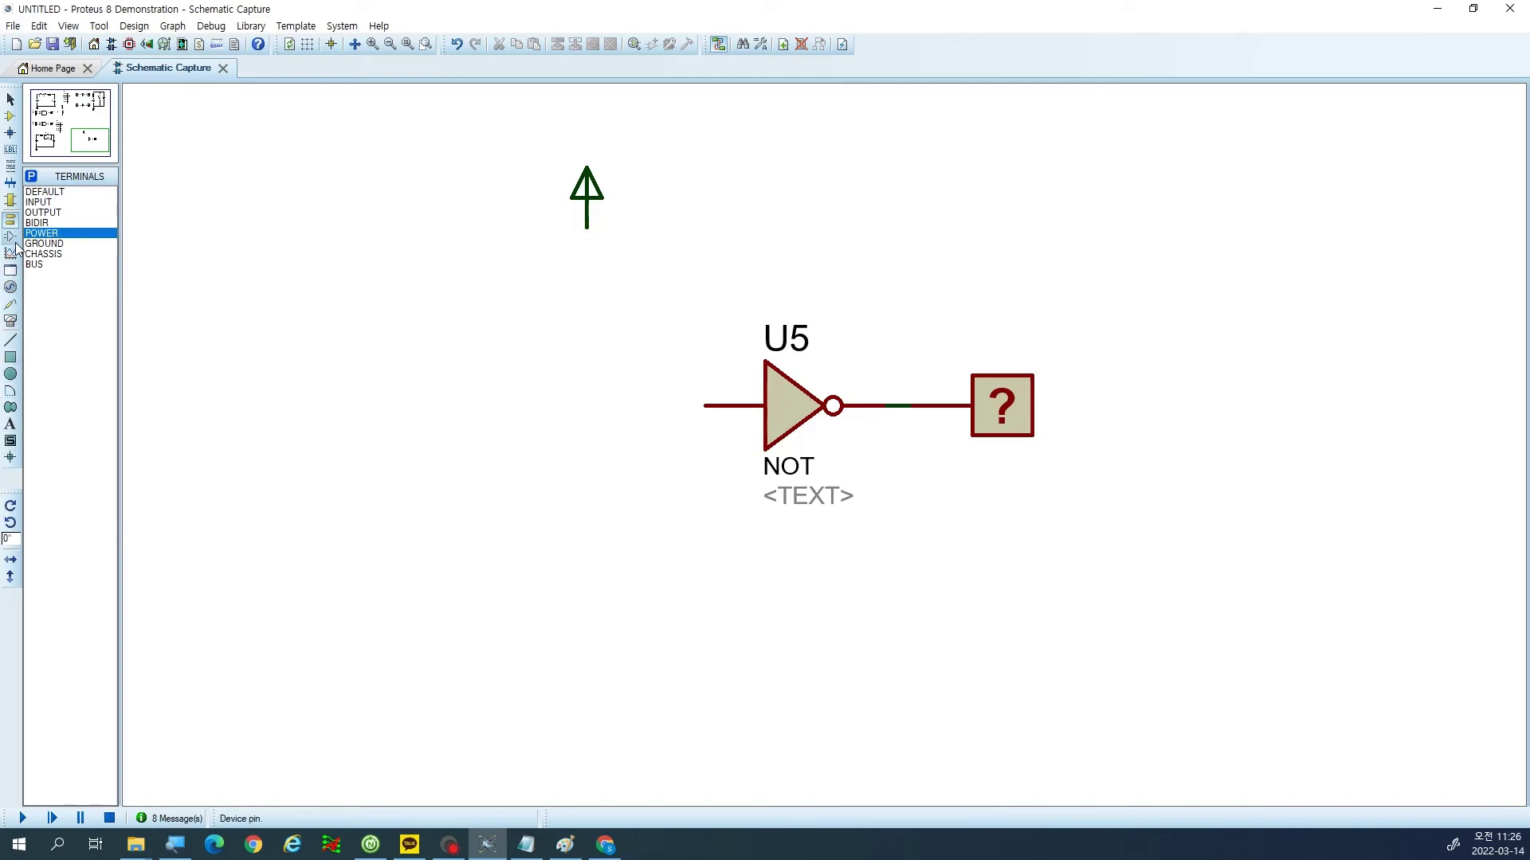
# Place a GROUND terminal straight below the POWER terminal and label the POWER terminal +5V.
pyautogui.click(56, 244)
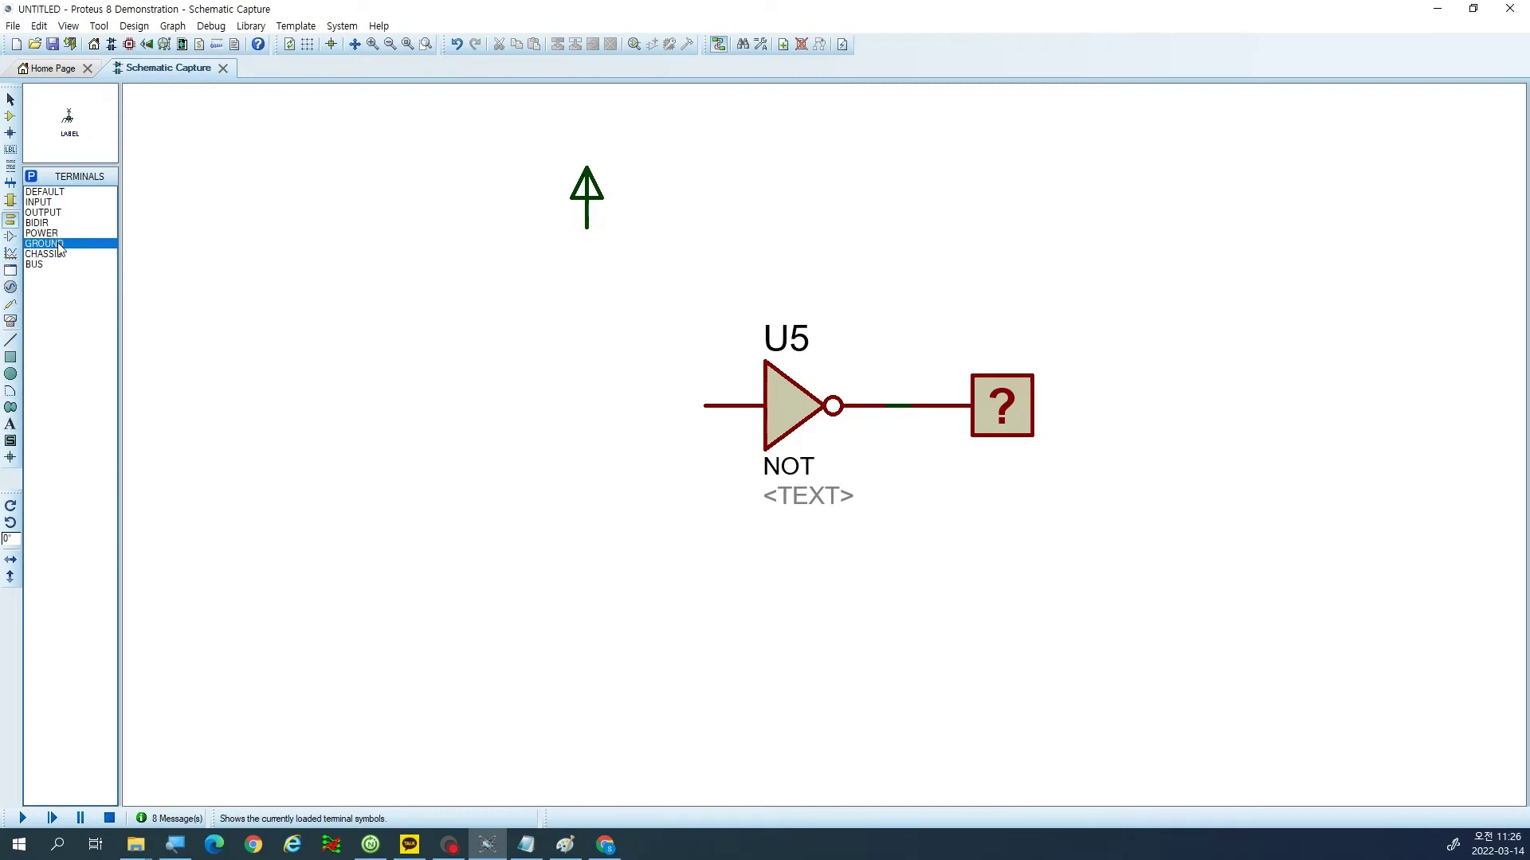
pyautogui.click(587, 583)
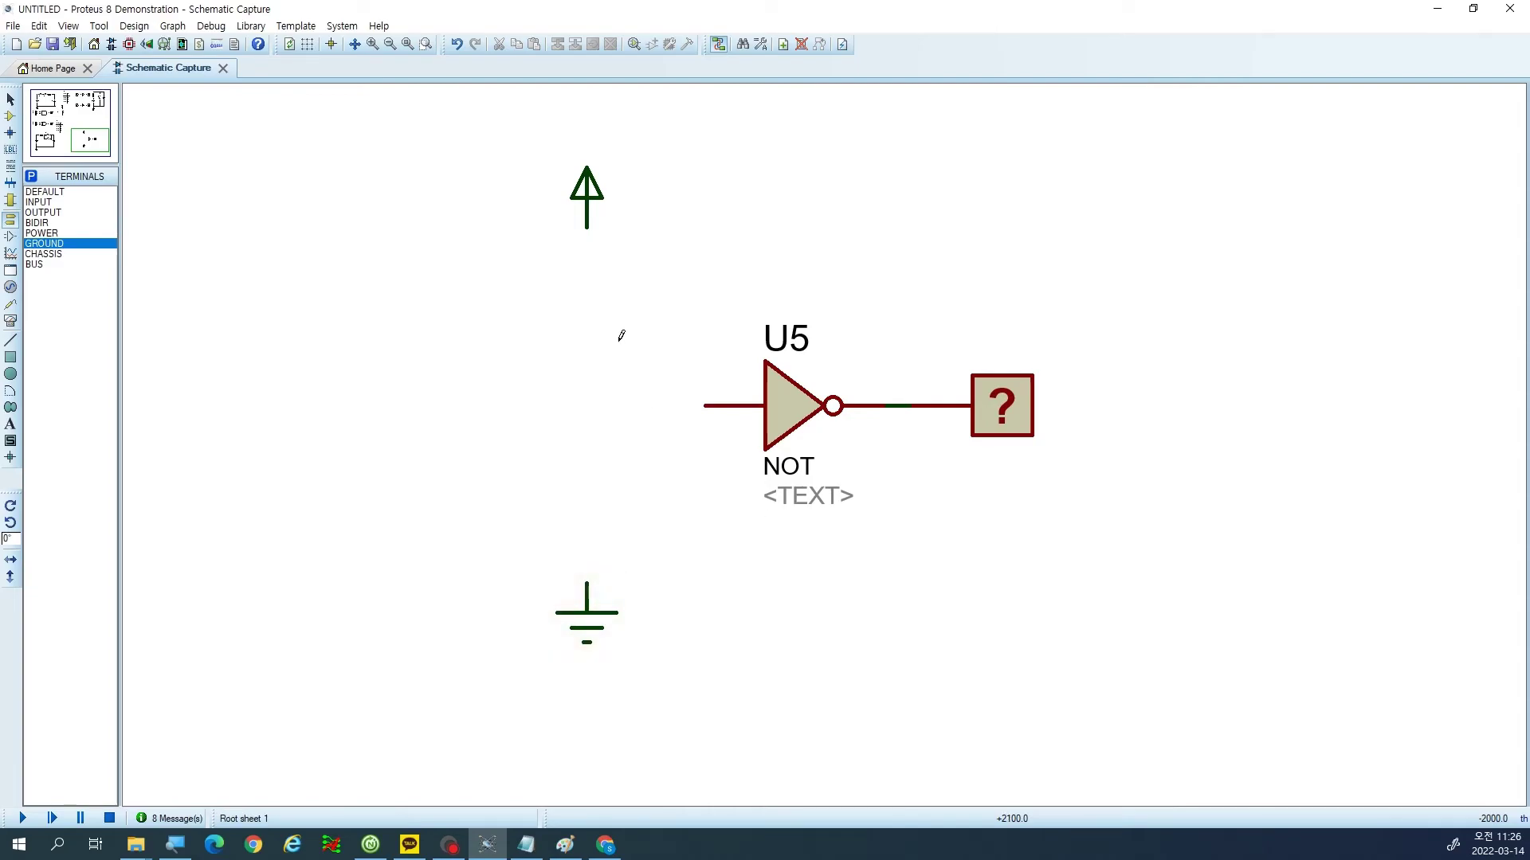
pyautogui.doubleClick(594, 206)
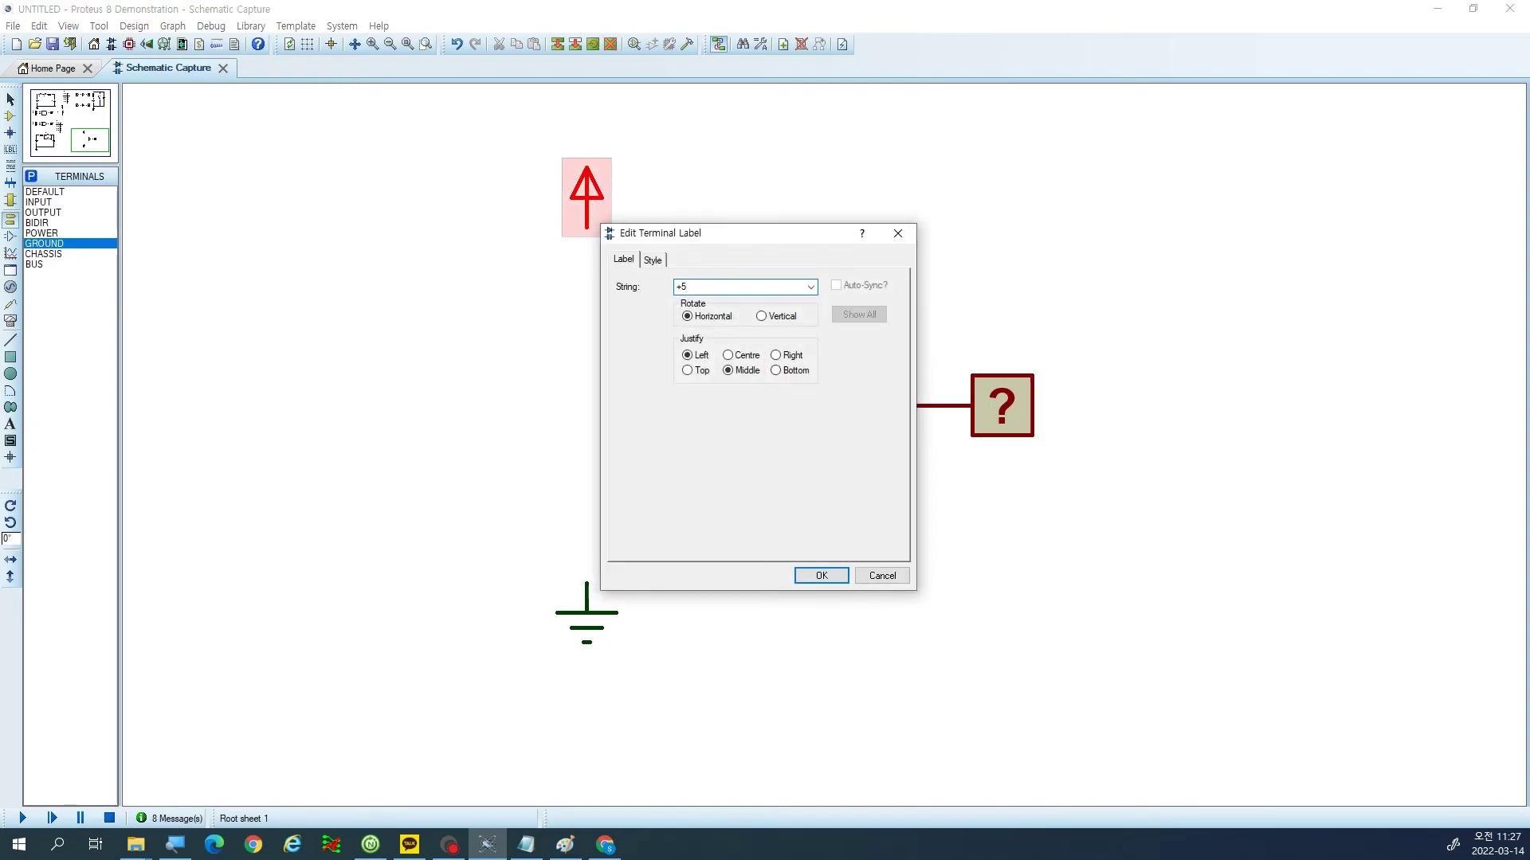
pyautogui.press('Return')
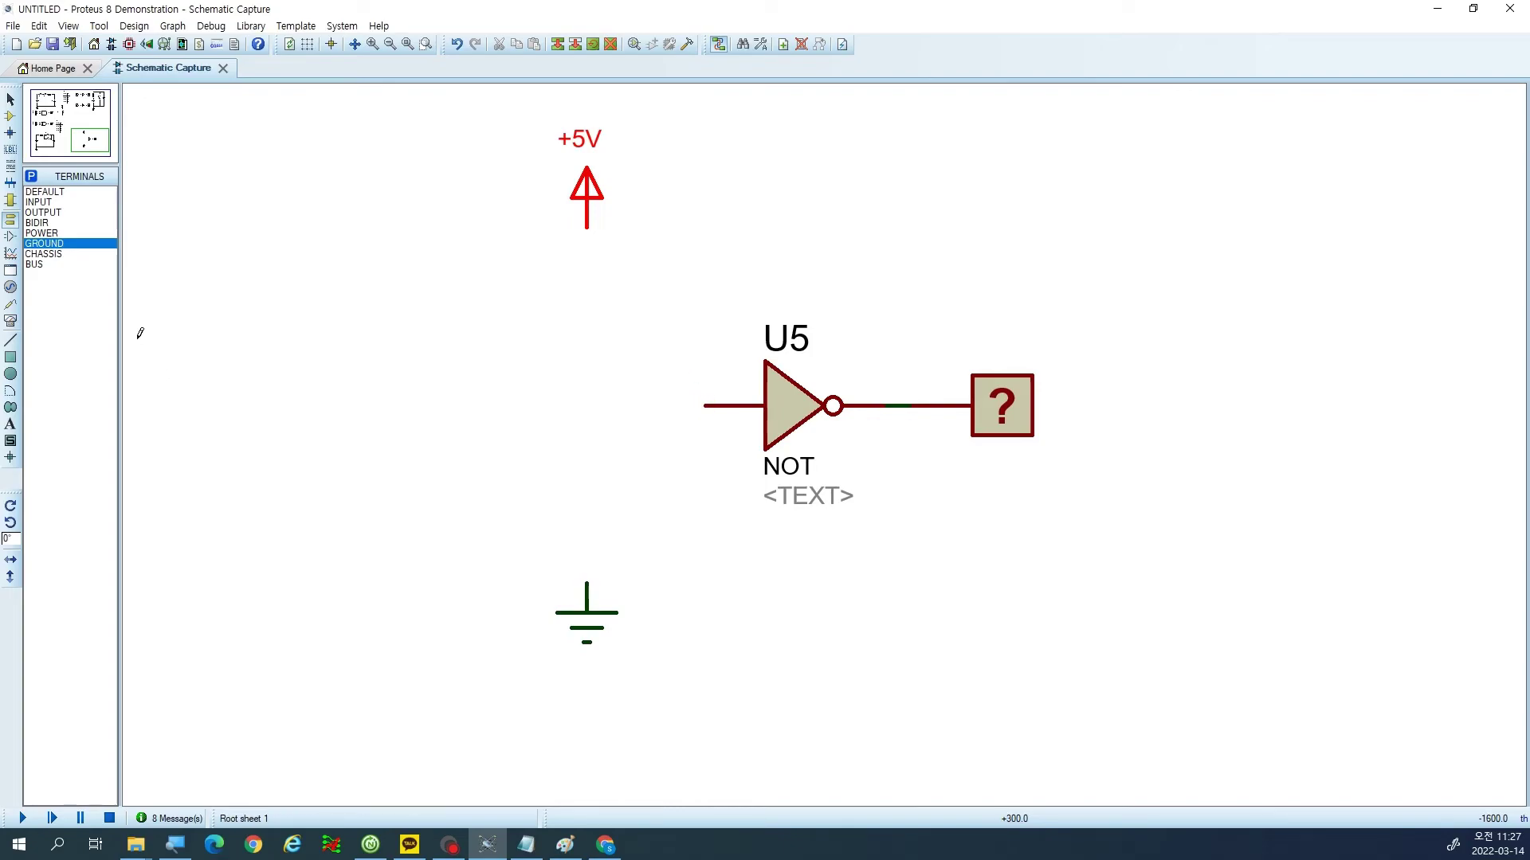
pyautogui.click(600, 490)
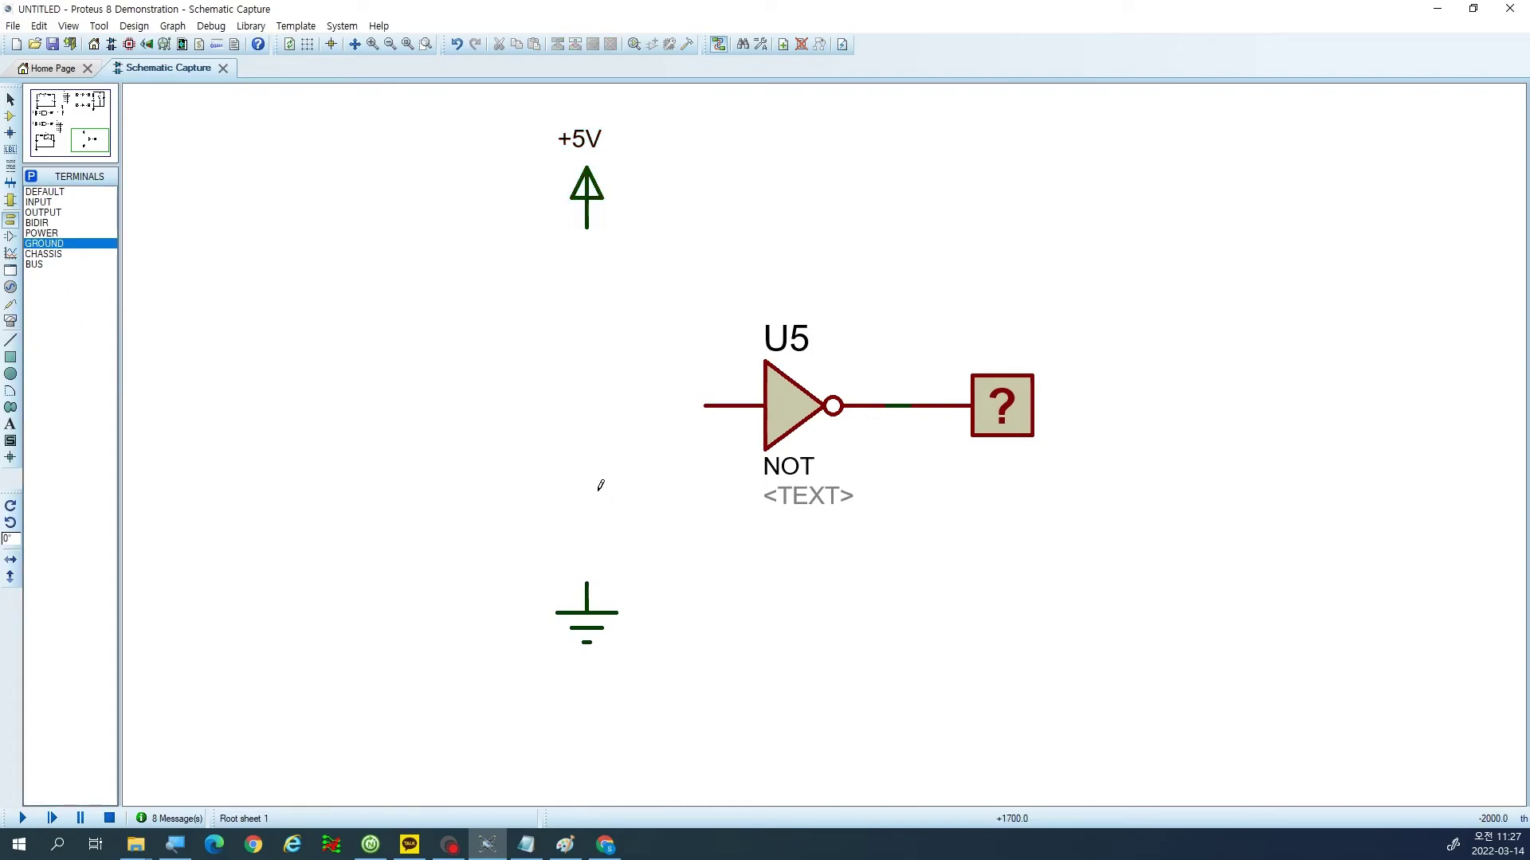
# Move the GROUND terminal further down, keeping it in line with the +5V terminal.
pyautogui.moveTo(736, 730); pyautogui.dragTo(468, 523)
pyautogui.moveTo(587, 588); pyautogui.dragTo(594, 632)
pyautogui.click(246, 662)
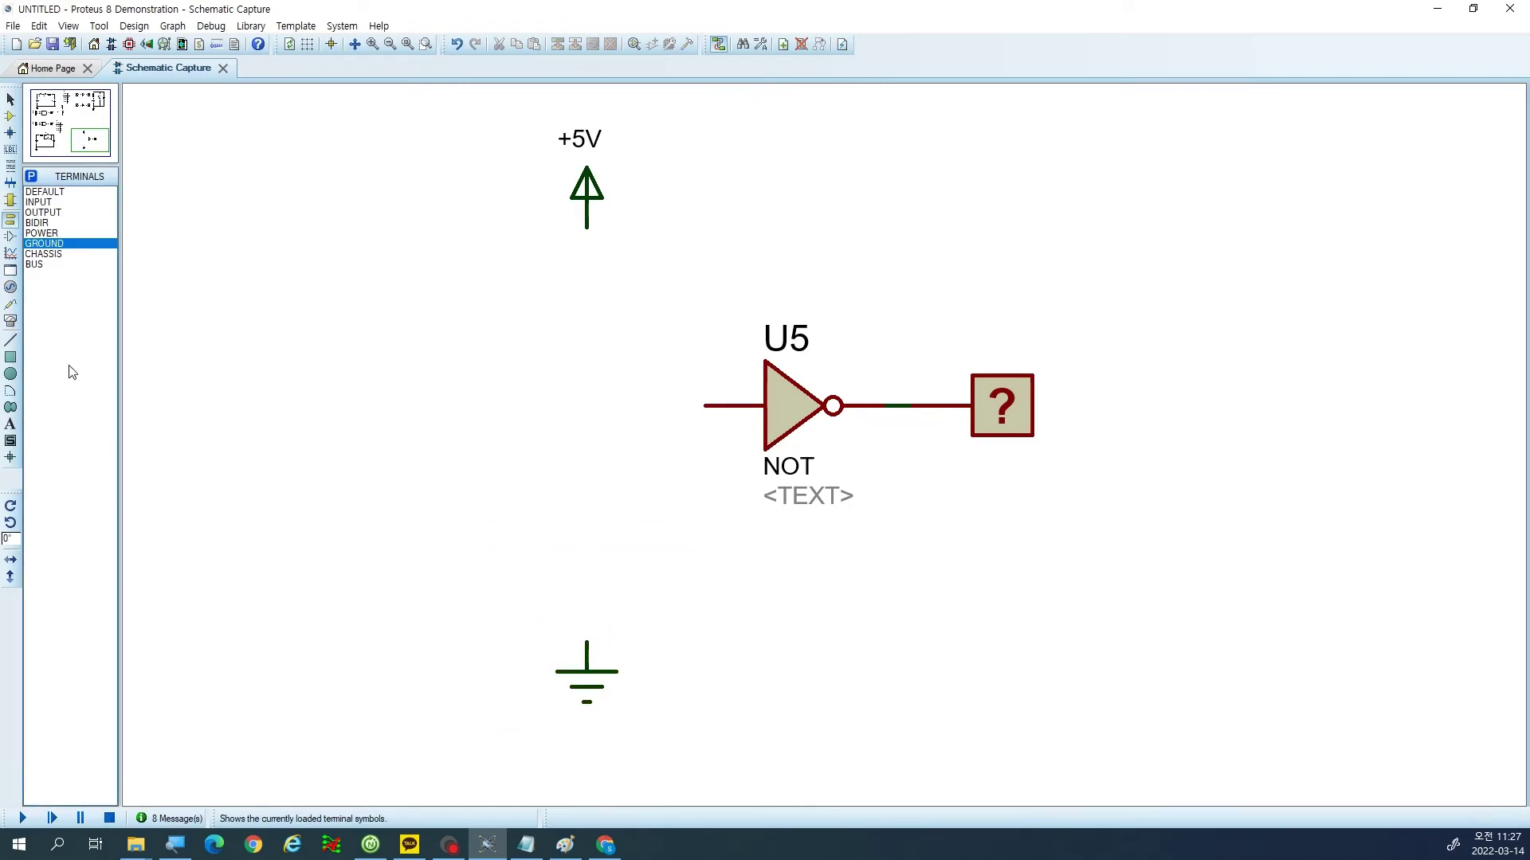
# Place a RES resistor rotated to vertical just above the GROUND terminal, in line with the +5V terminal.
pyautogui.click(10, 115)
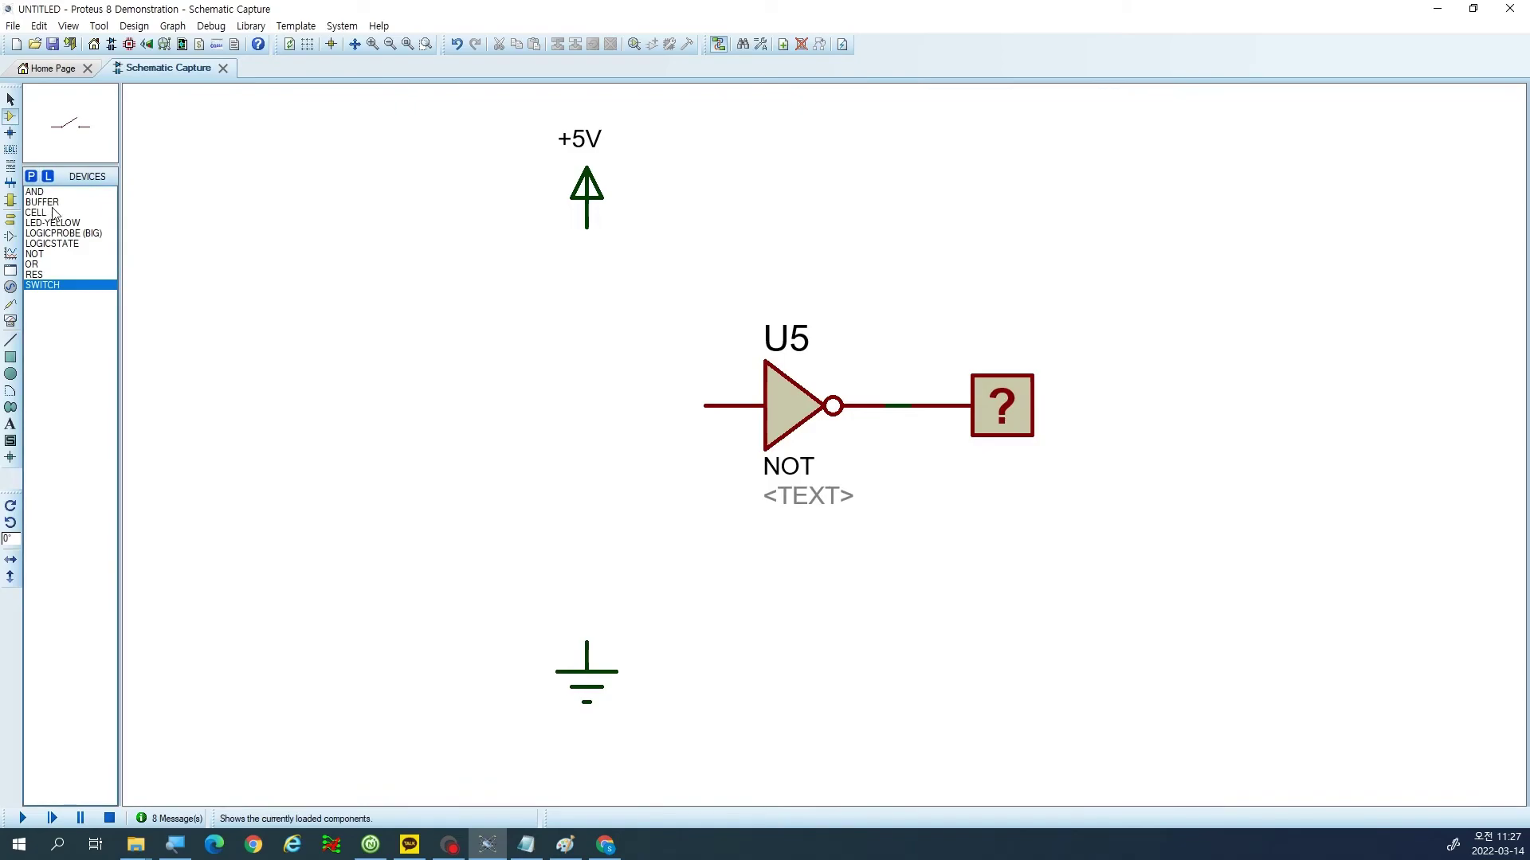
pyautogui.click(44, 202)
pyautogui.click(40, 212)
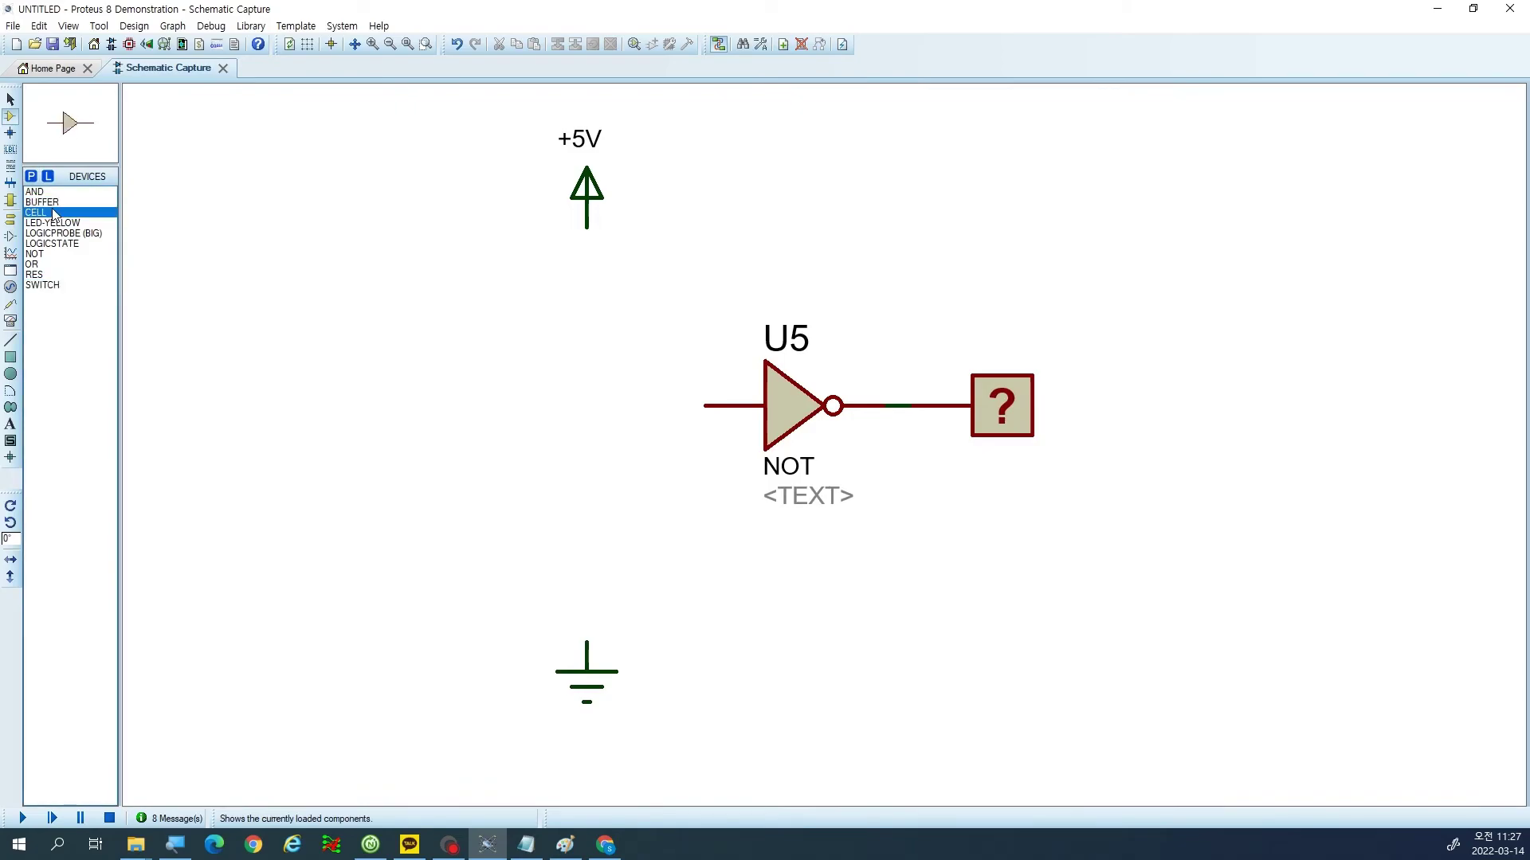
pyautogui.click(45, 276)
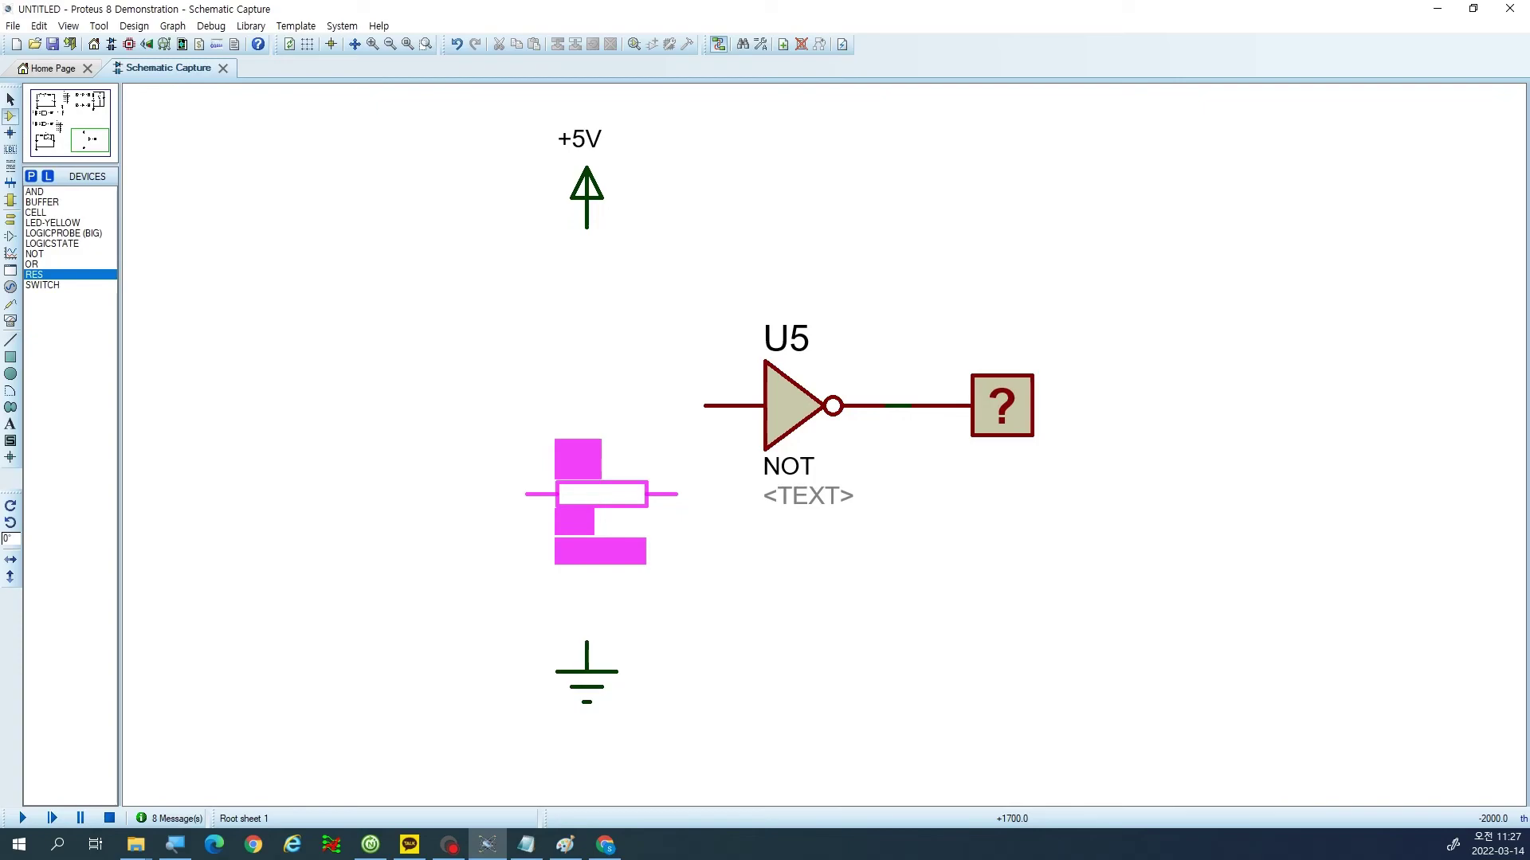
pyautogui.press('KP_Add')
pyautogui.press('KP_Add')
pyautogui.press('KP_Add')
pyautogui.press('KP_Add')
pyautogui.press('KP_Add')
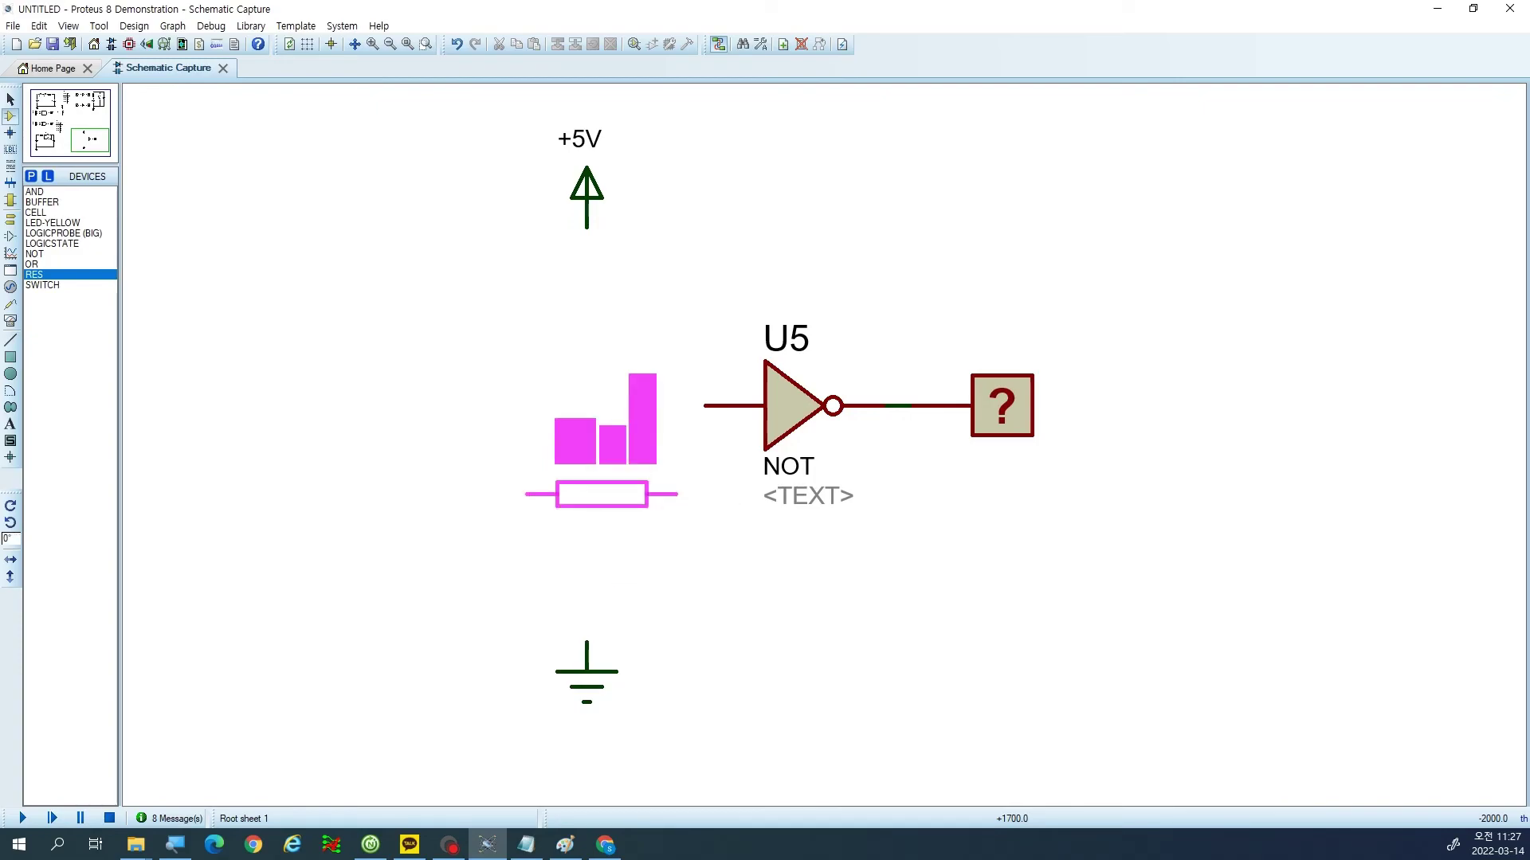
pyautogui.press('KP_Add')
pyautogui.press('KP_Add')
pyautogui.press('KP_Add')
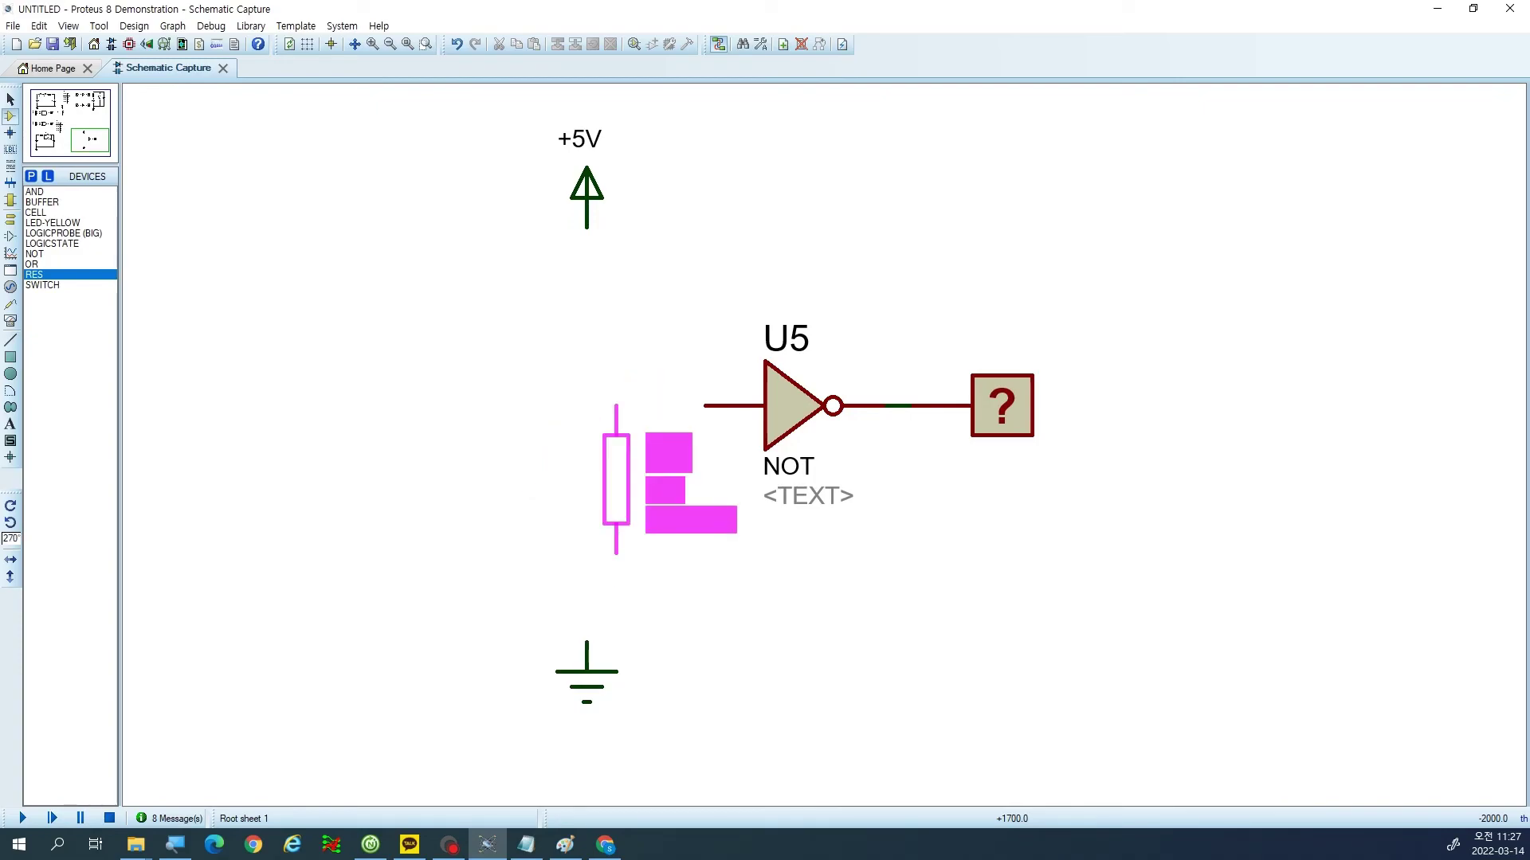
pyautogui.press('KP_Add')
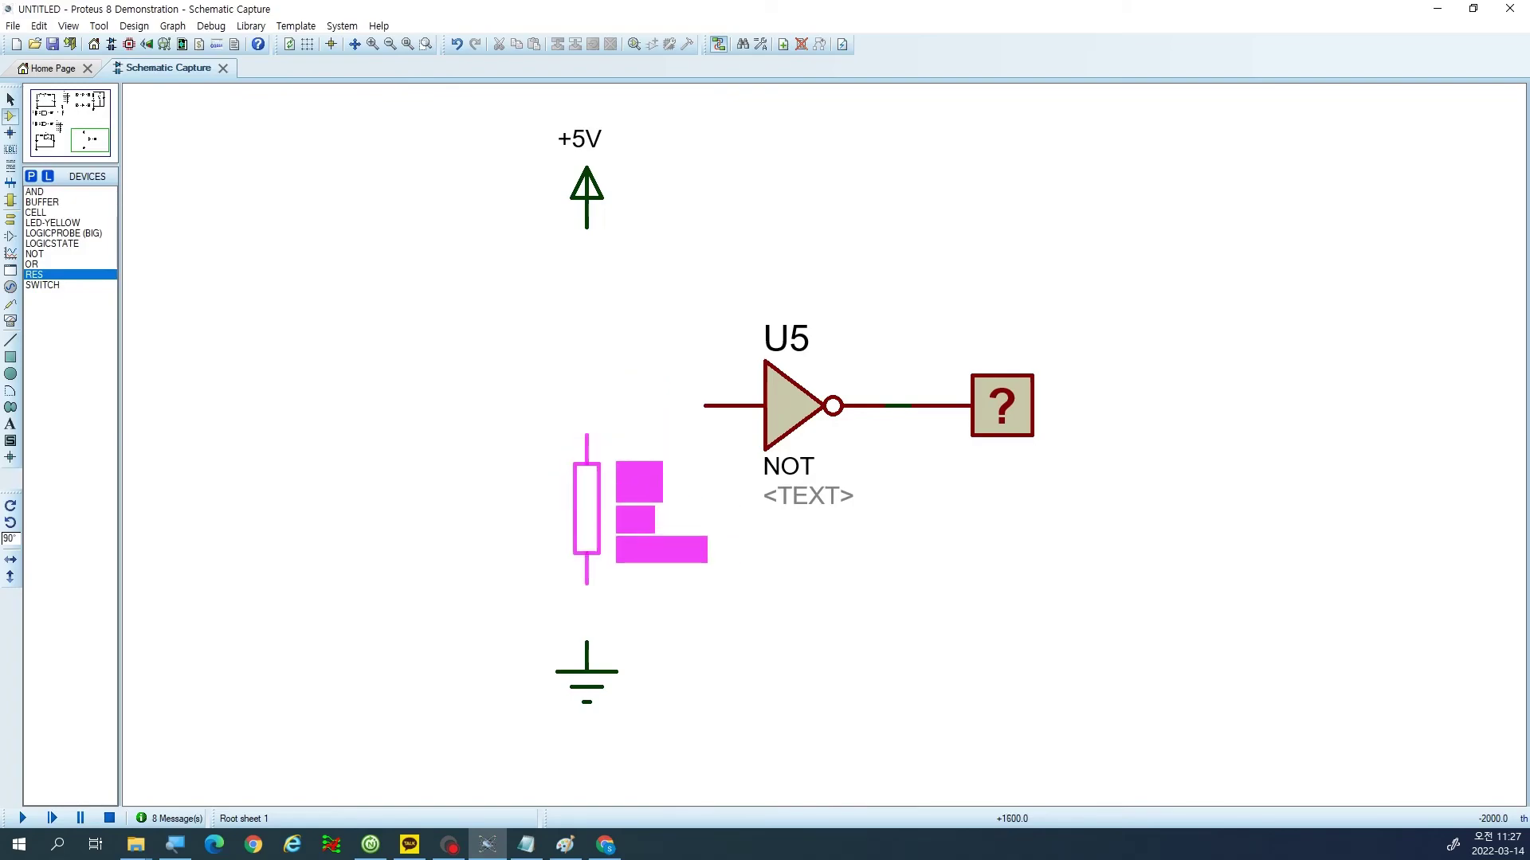
pyautogui.click(586, 539)
# Wire the resistor's upper end to the input of NOT gate U5 and its lower end to the GROUND terminal.
pyautogui.click(593, 464)
pyautogui.click(703, 405)
pyautogui.click(587, 610)
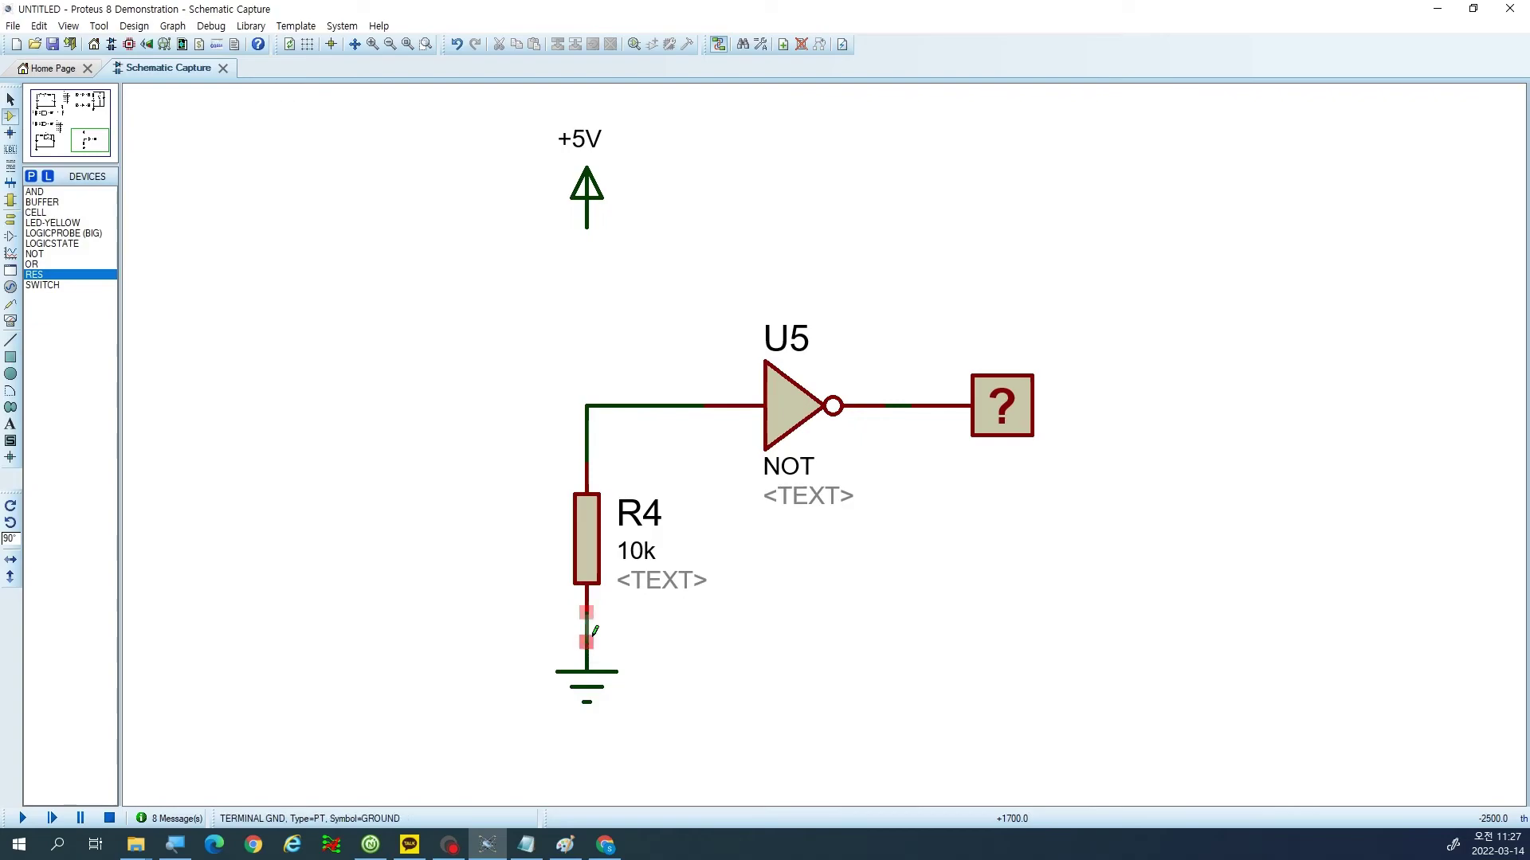
pyautogui.click(587, 642)
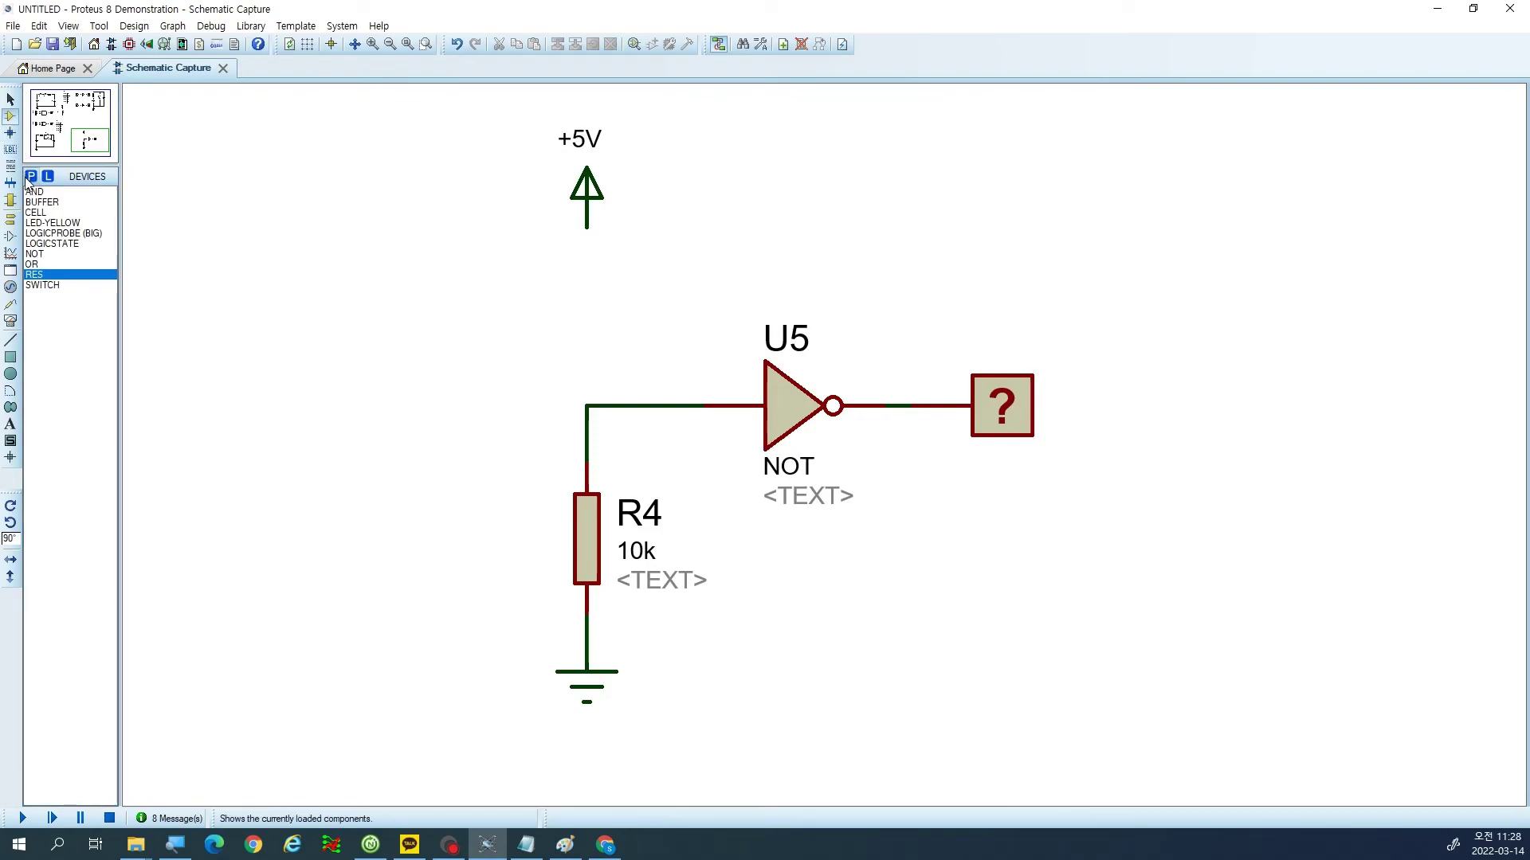
# Shift the resistor, GROUND terminal, NOT gate U5 and logic probe down together to make room for a SWITCH below +5V.
pyautogui.click(73, 285)
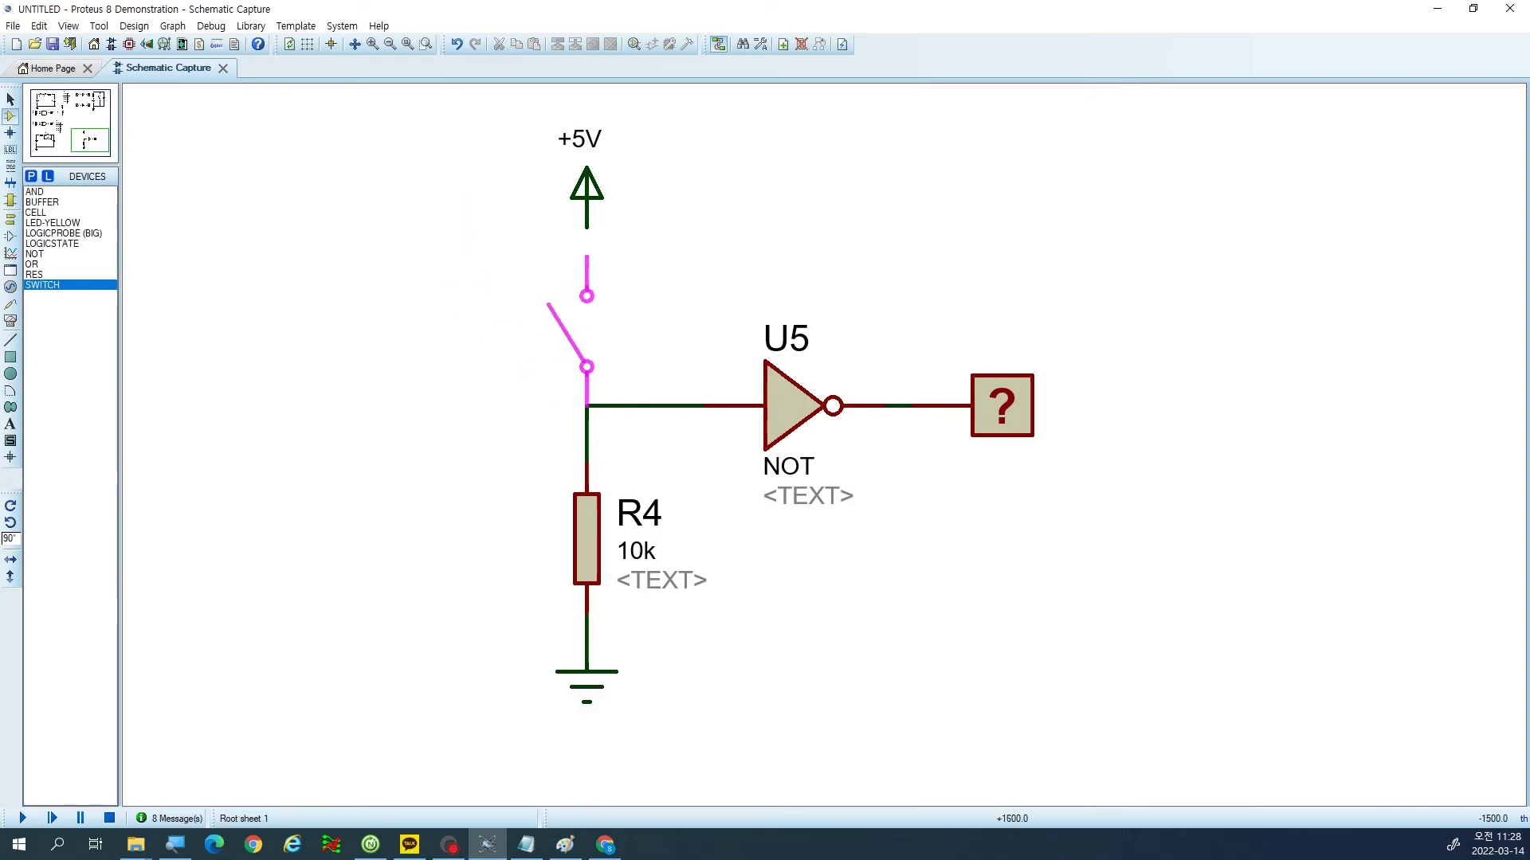
pyautogui.moveTo(512, 330); pyautogui.dragTo(1064, 705)
pyautogui.moveTo(992, 573); pyautogui.dragTo(992, 603)
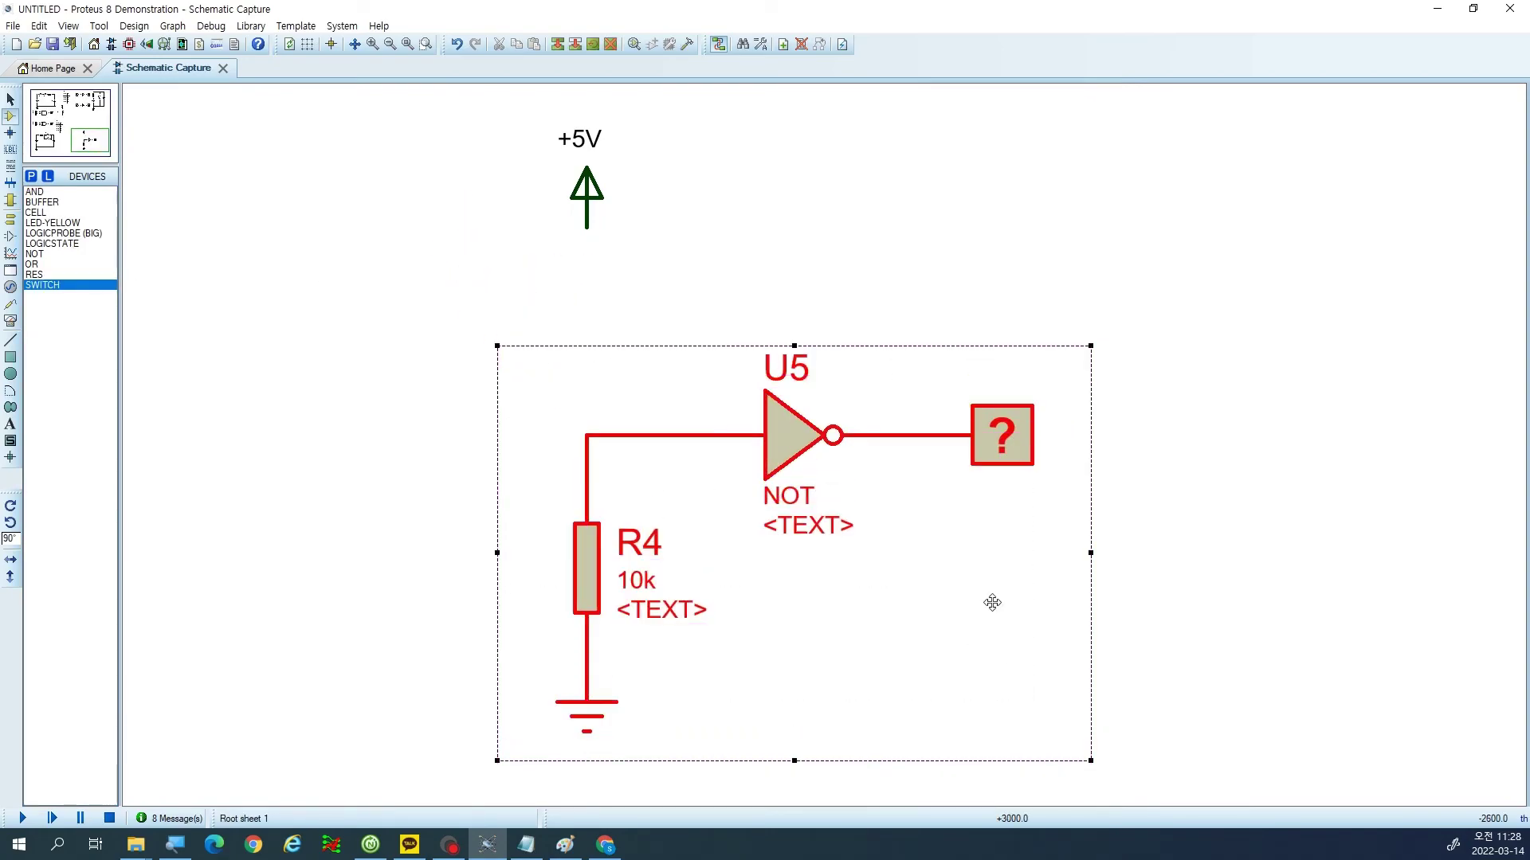
pyautogui.click(703, 300)
# Place a vertical SWITCH below the +5V terminal and wire it between that terminal and the U5 input wire's corner.
pyautogui.click(603, 339)
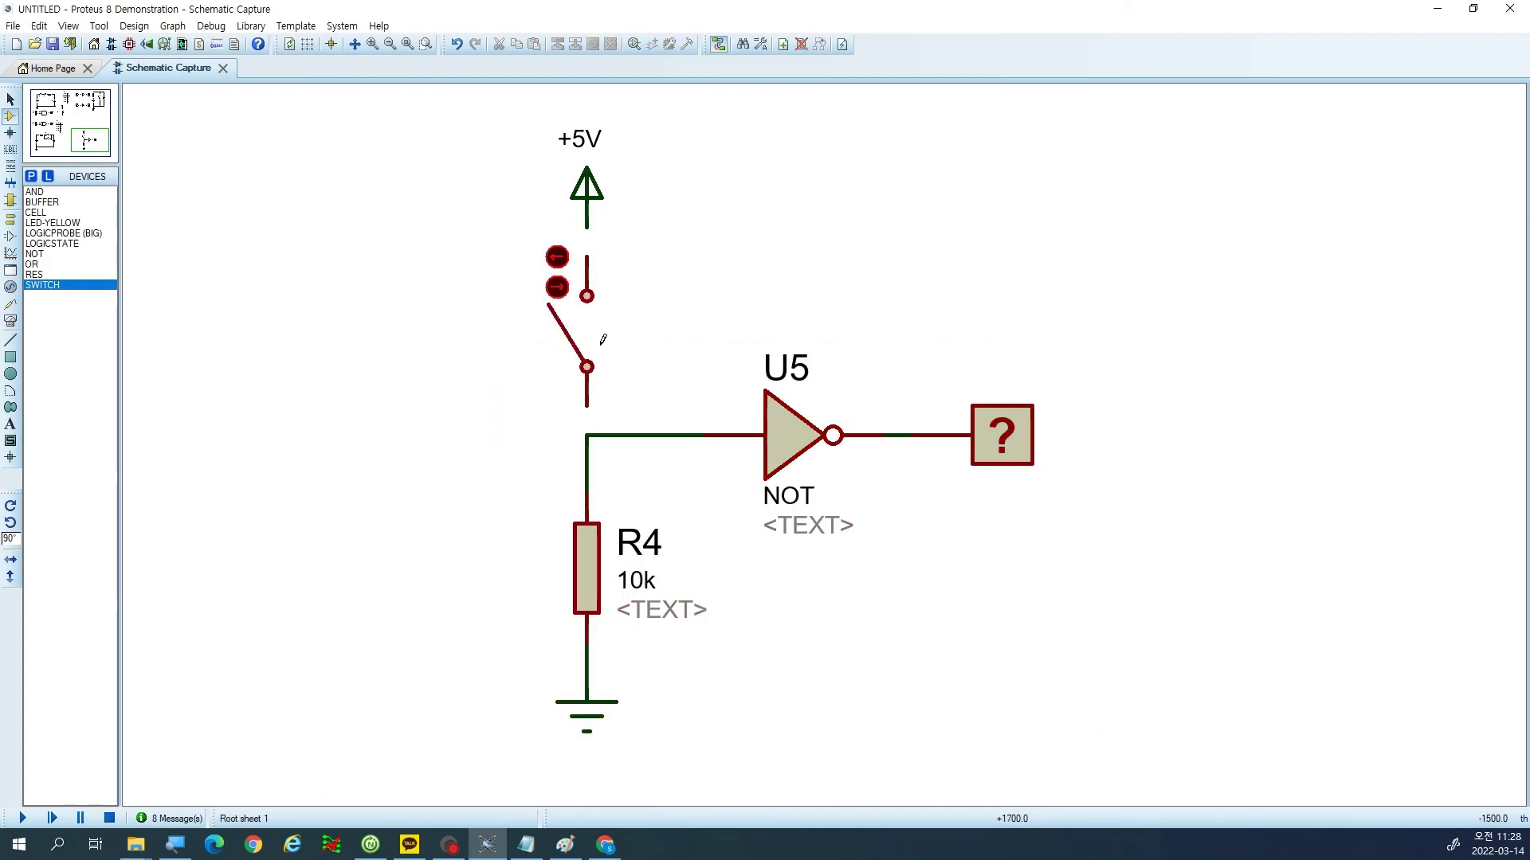
pyautogui.click(588, 368)
pyautogui.click(586, 435)
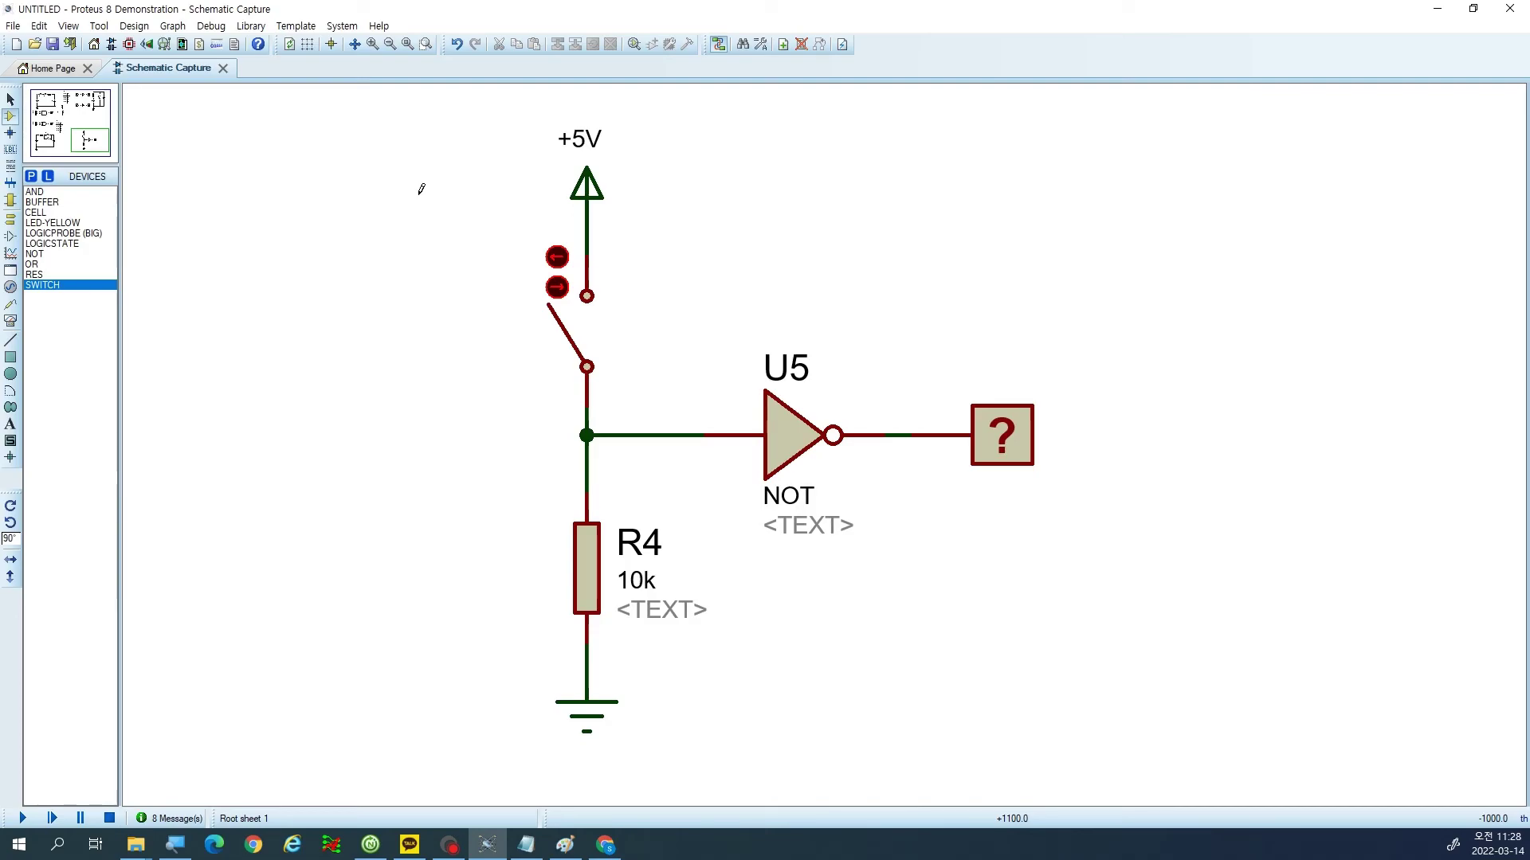
# Run the simulation, open and close the switch repeatedly to check U5's output probe, and stop the simulation.
pyautogui.click(22, 819)
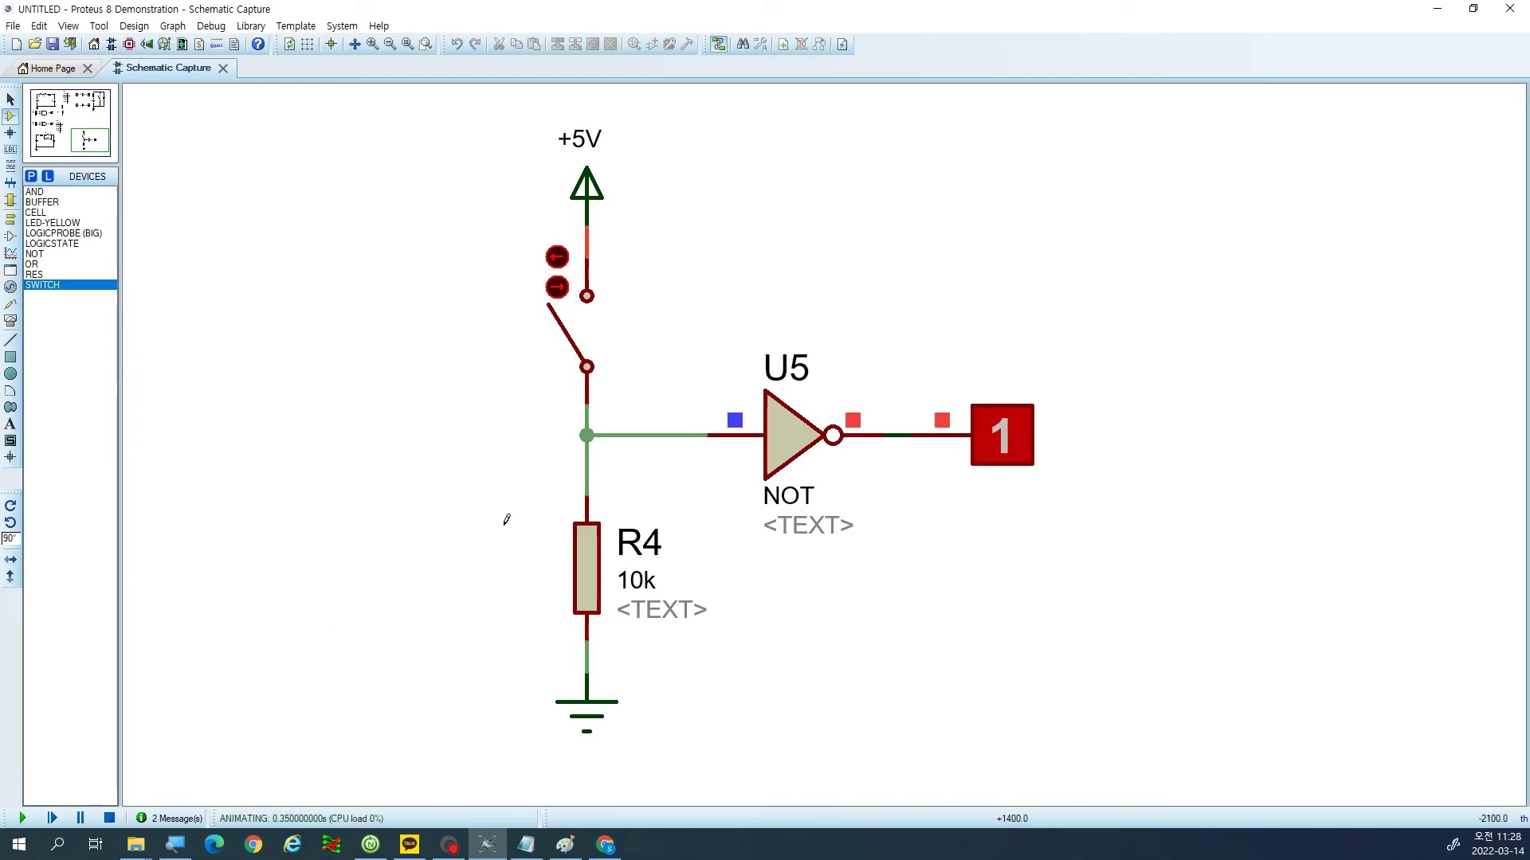
pyautogui.click(581, 355)
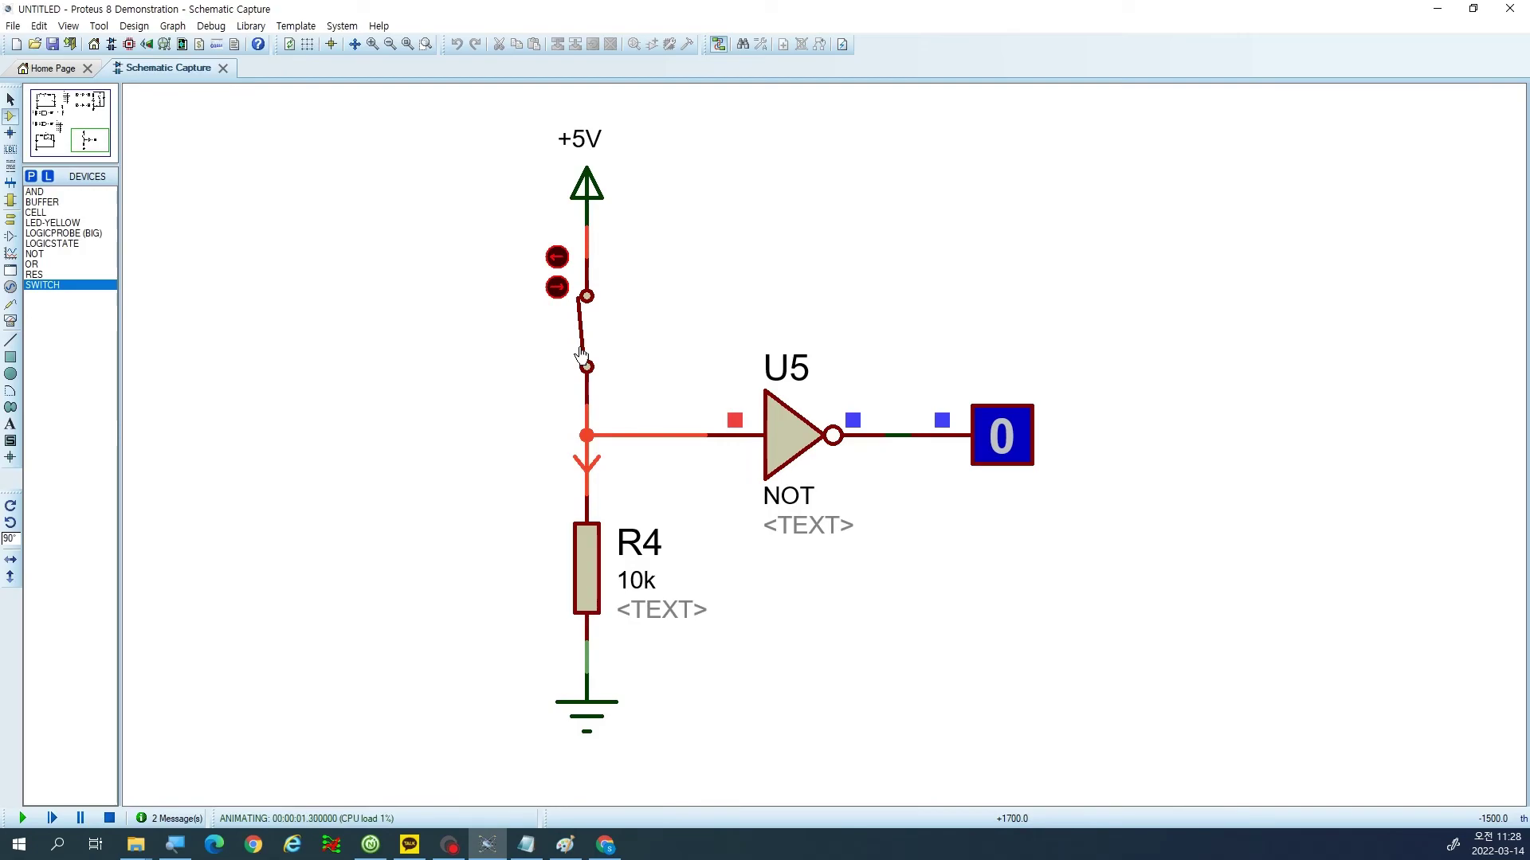
pyautogui.click(580, 354)
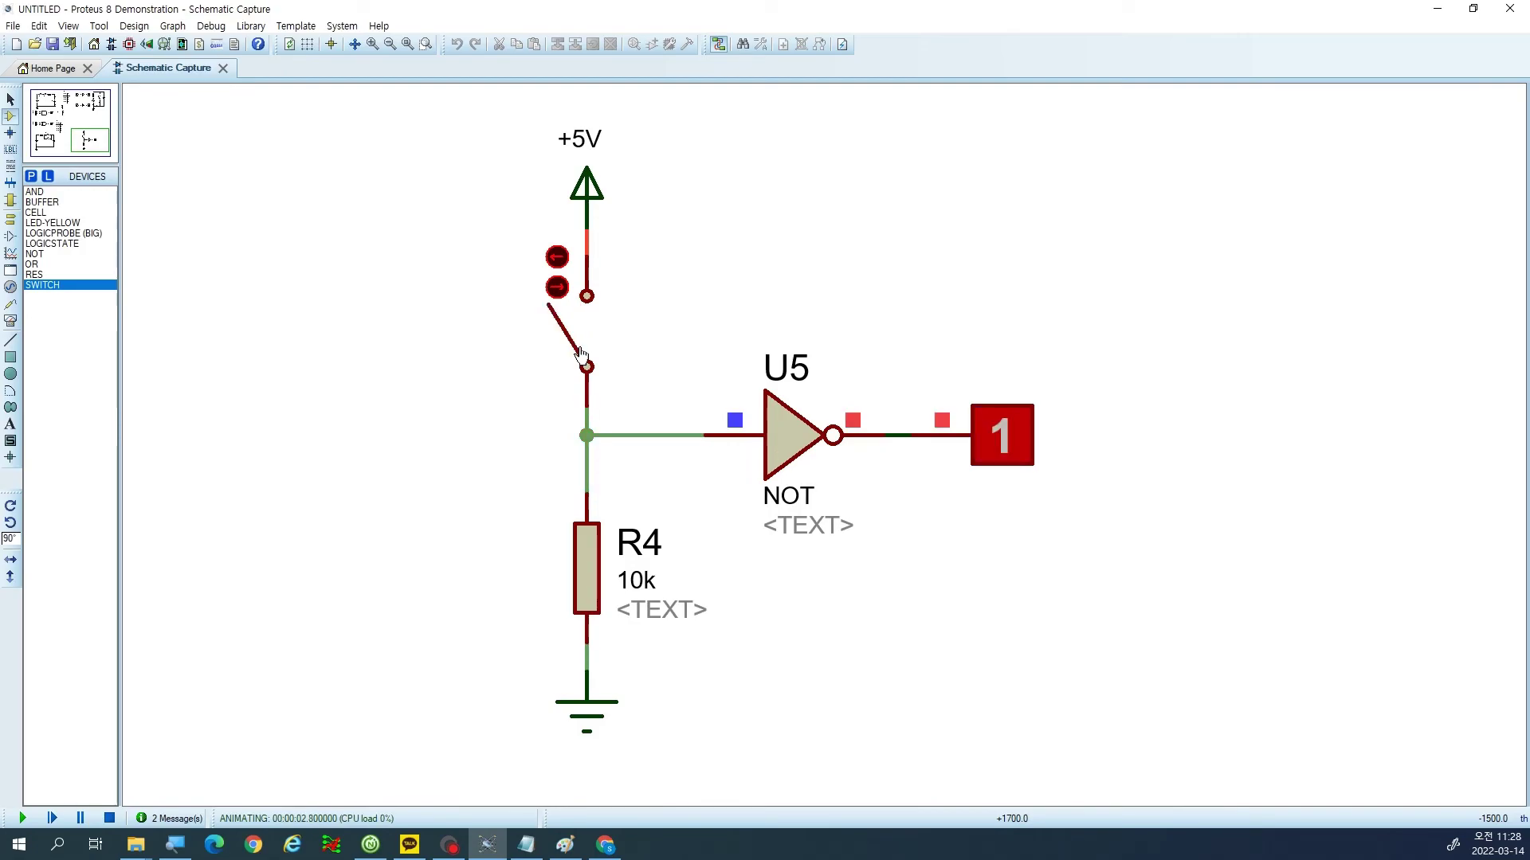
pyautogui.click(581, 355)
pyautogui.click(581, 354)
pyautogui.click(581, 354)
pyautogui.click(581, 355)
pyautogui.click(581, 355)
pyautogui.click(581, 354)
pyautogui.click(559, 336)
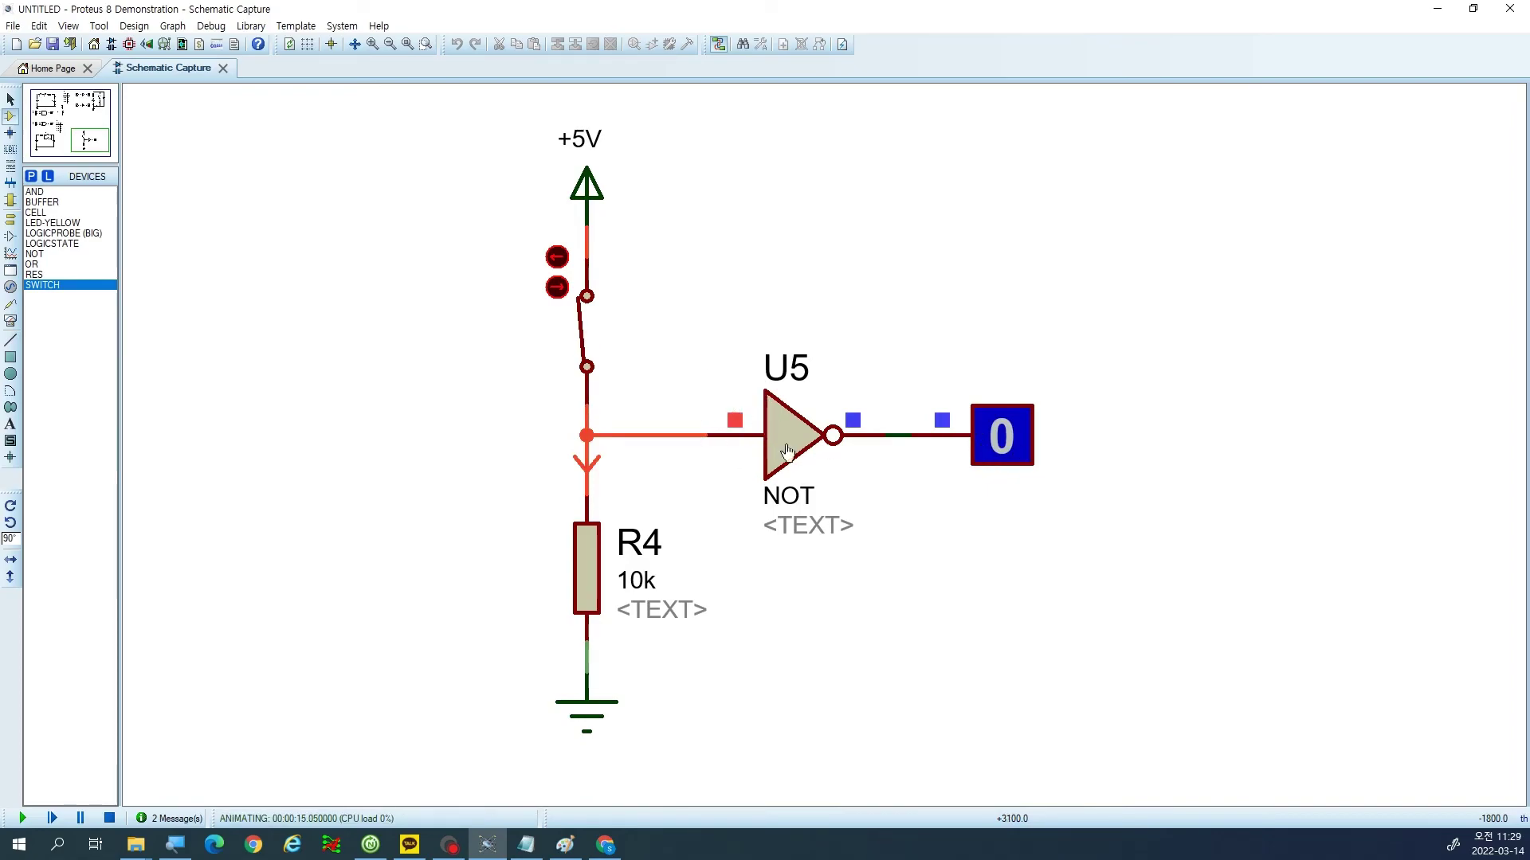
pyautogui.click(110, 819)
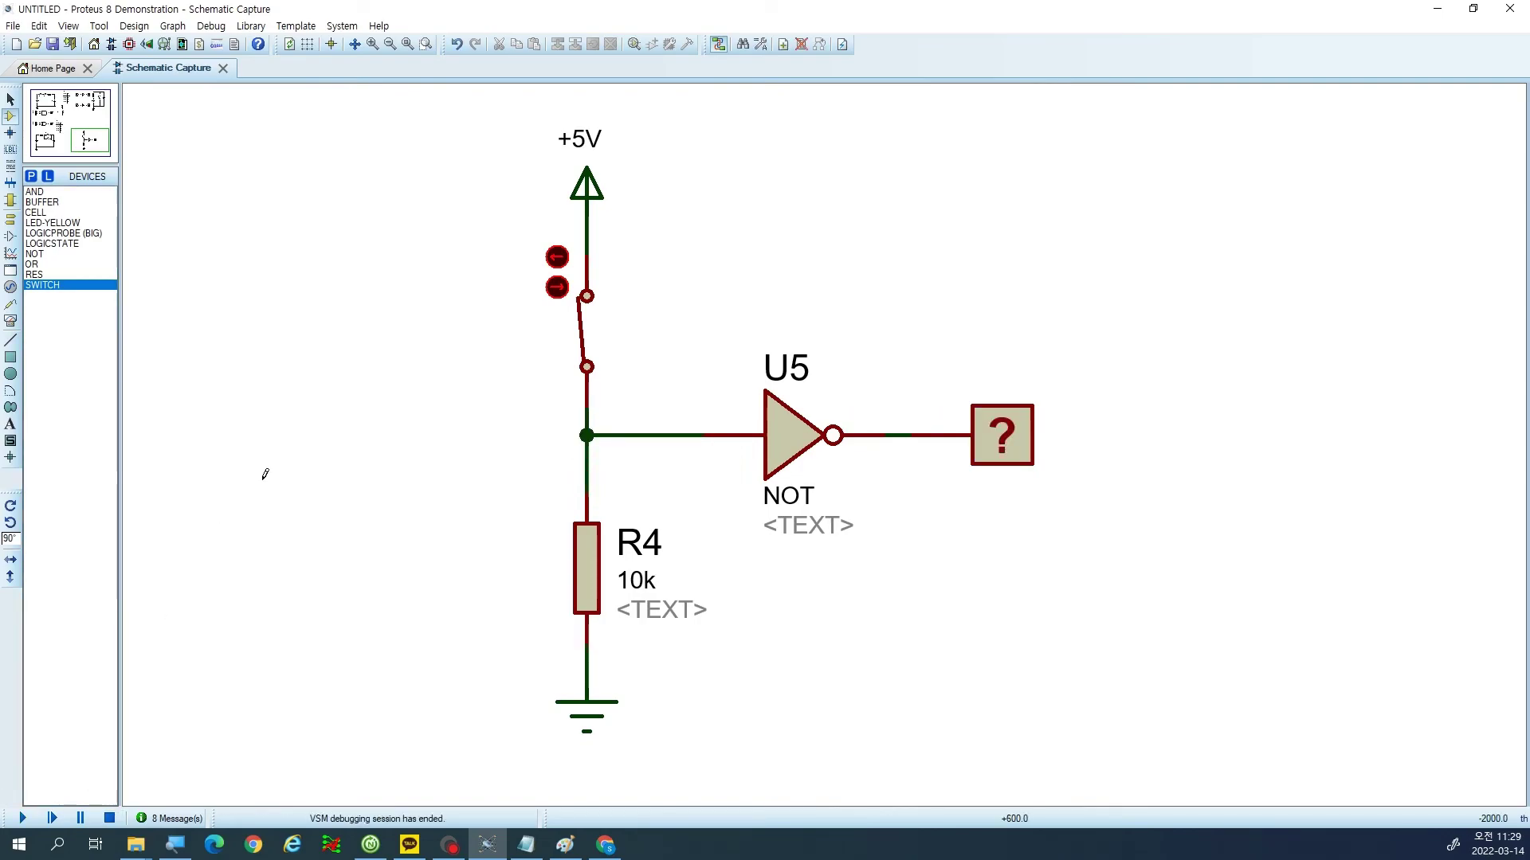
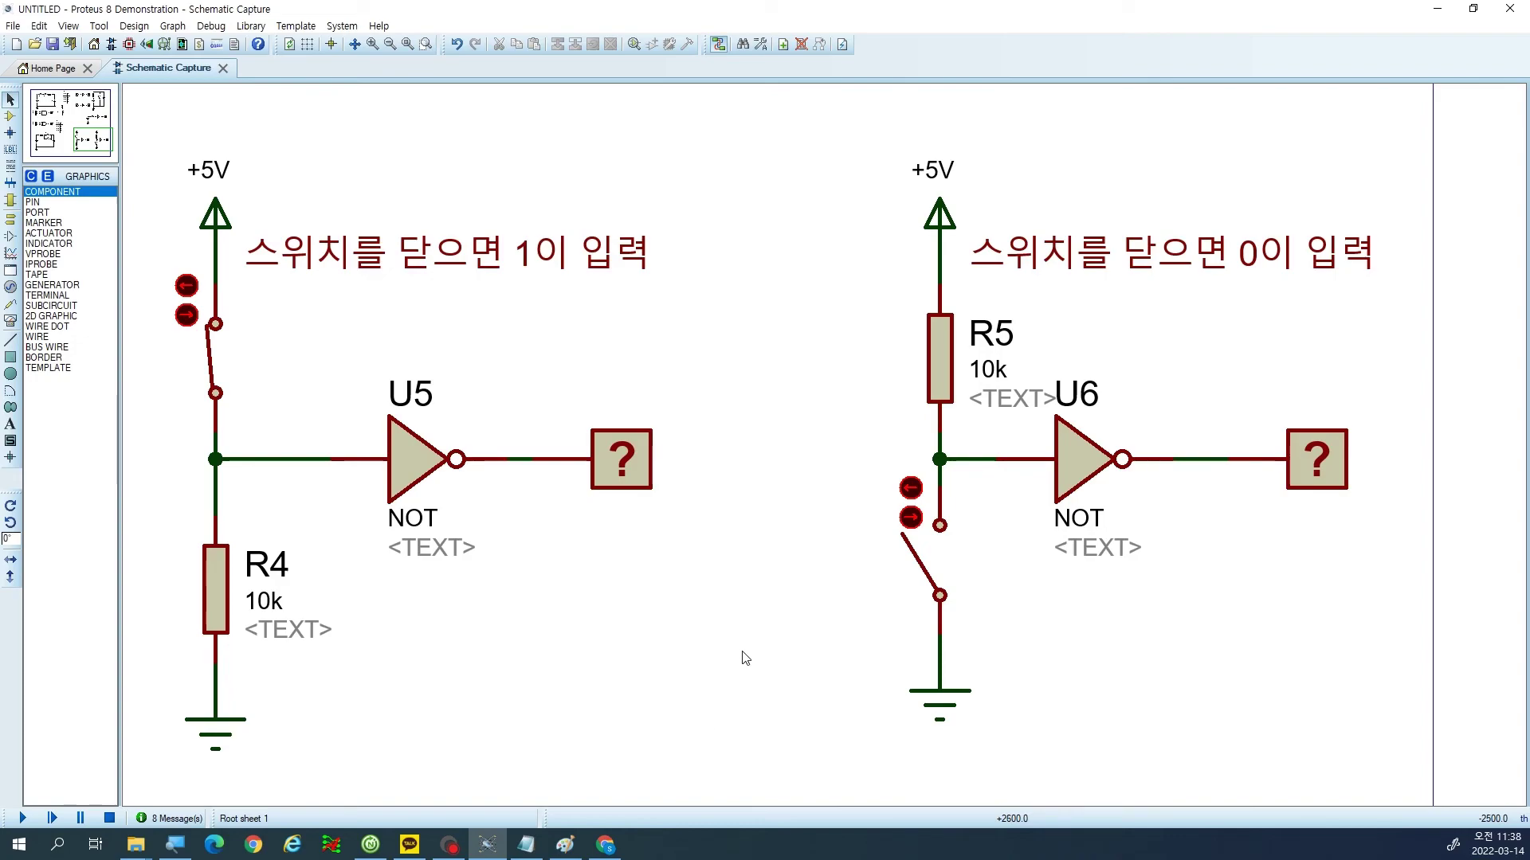
# Simulate the U5 and U6 NOT gate circuits, toggling each input switch to compare the output probes.
pyautogui.click(14, 819)
pyautogui.click(212, 363)
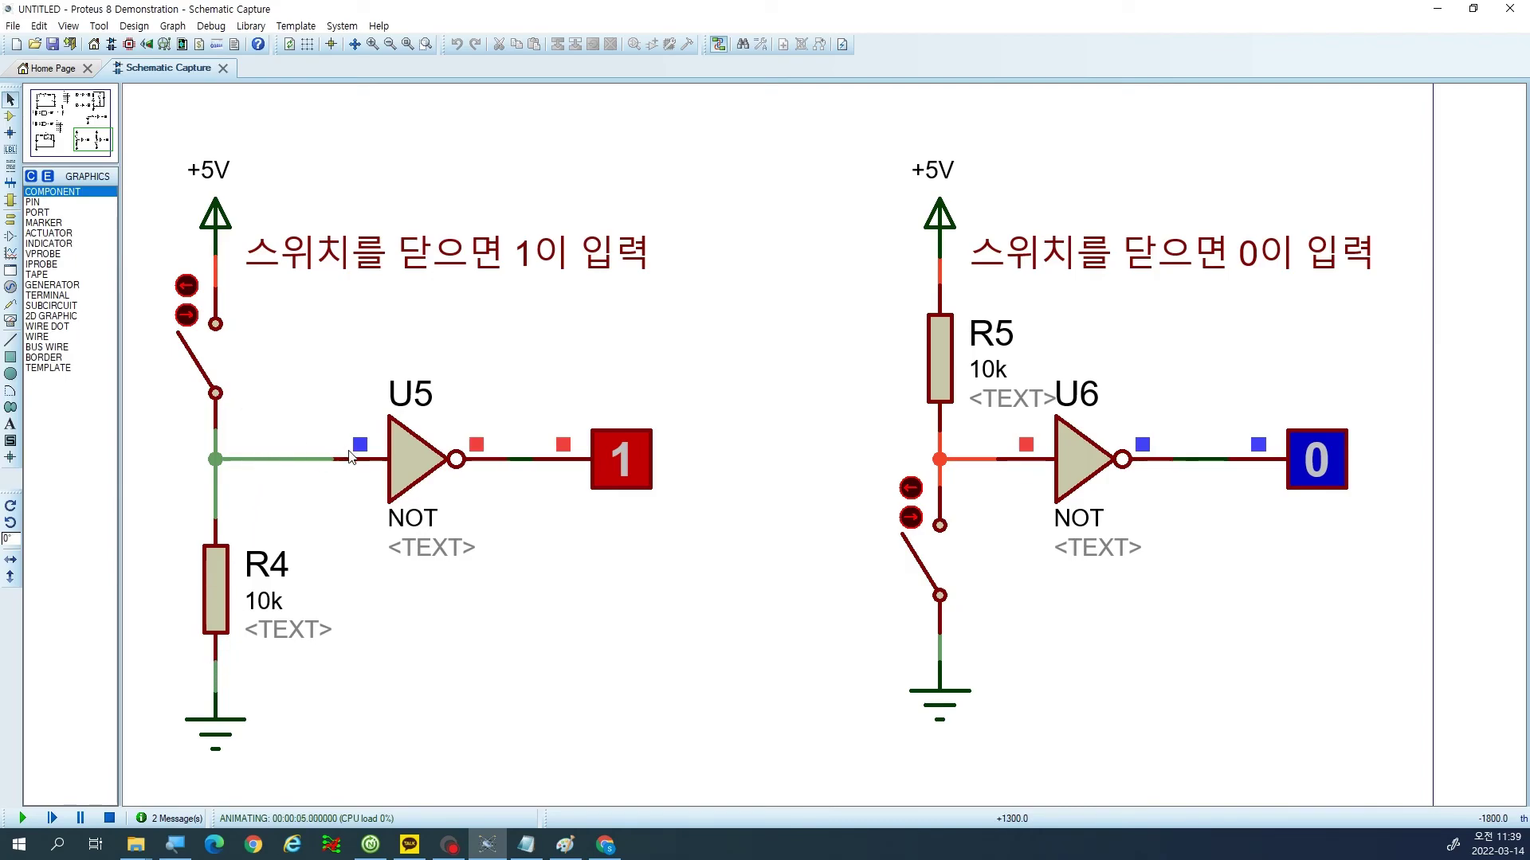
pyautogui.click(191, 369)
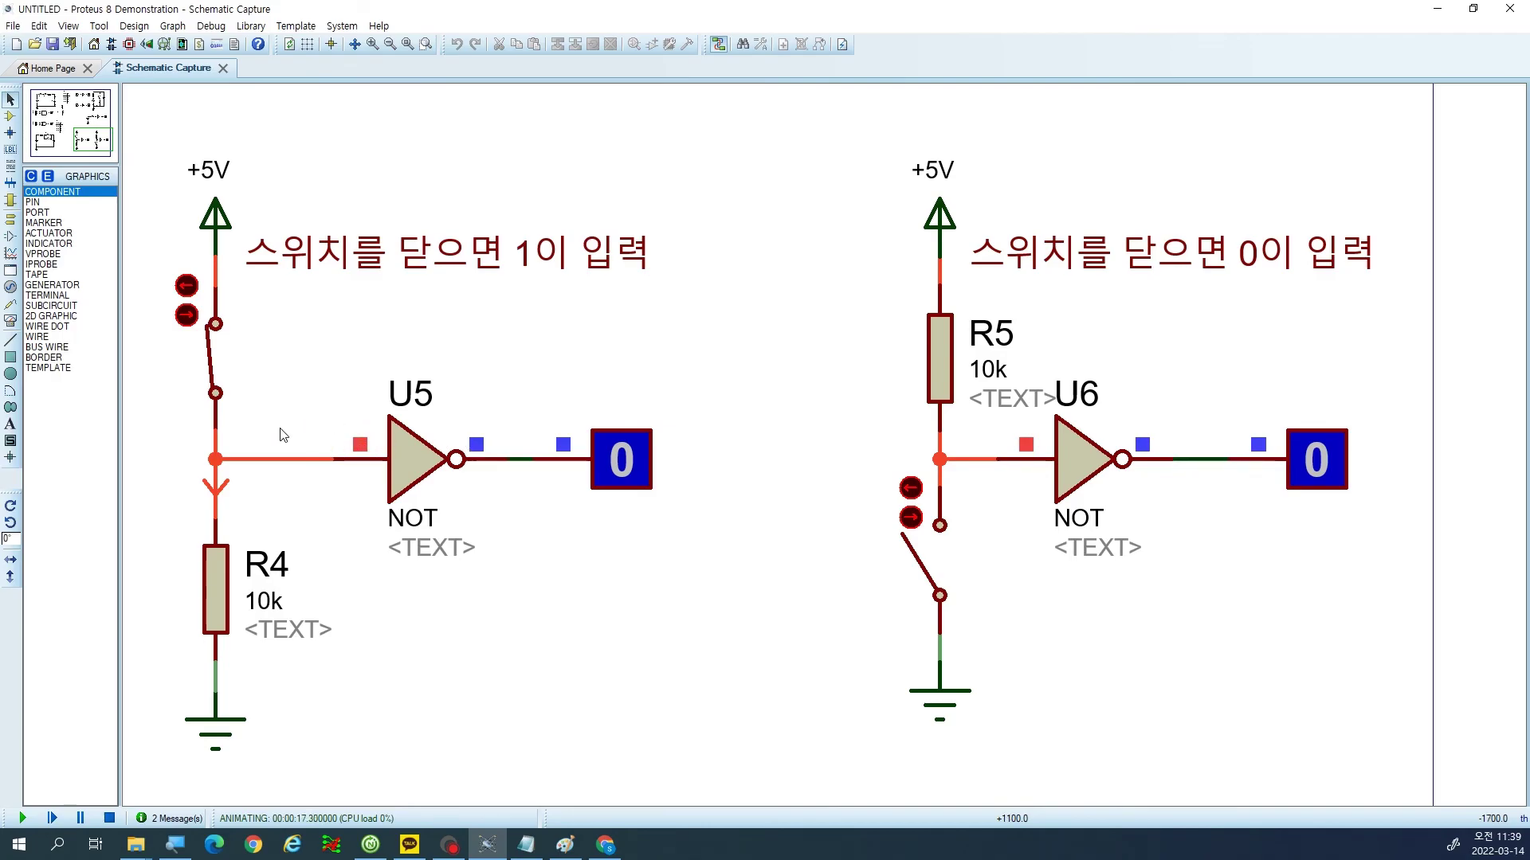
pyautogui.click(220, 370)
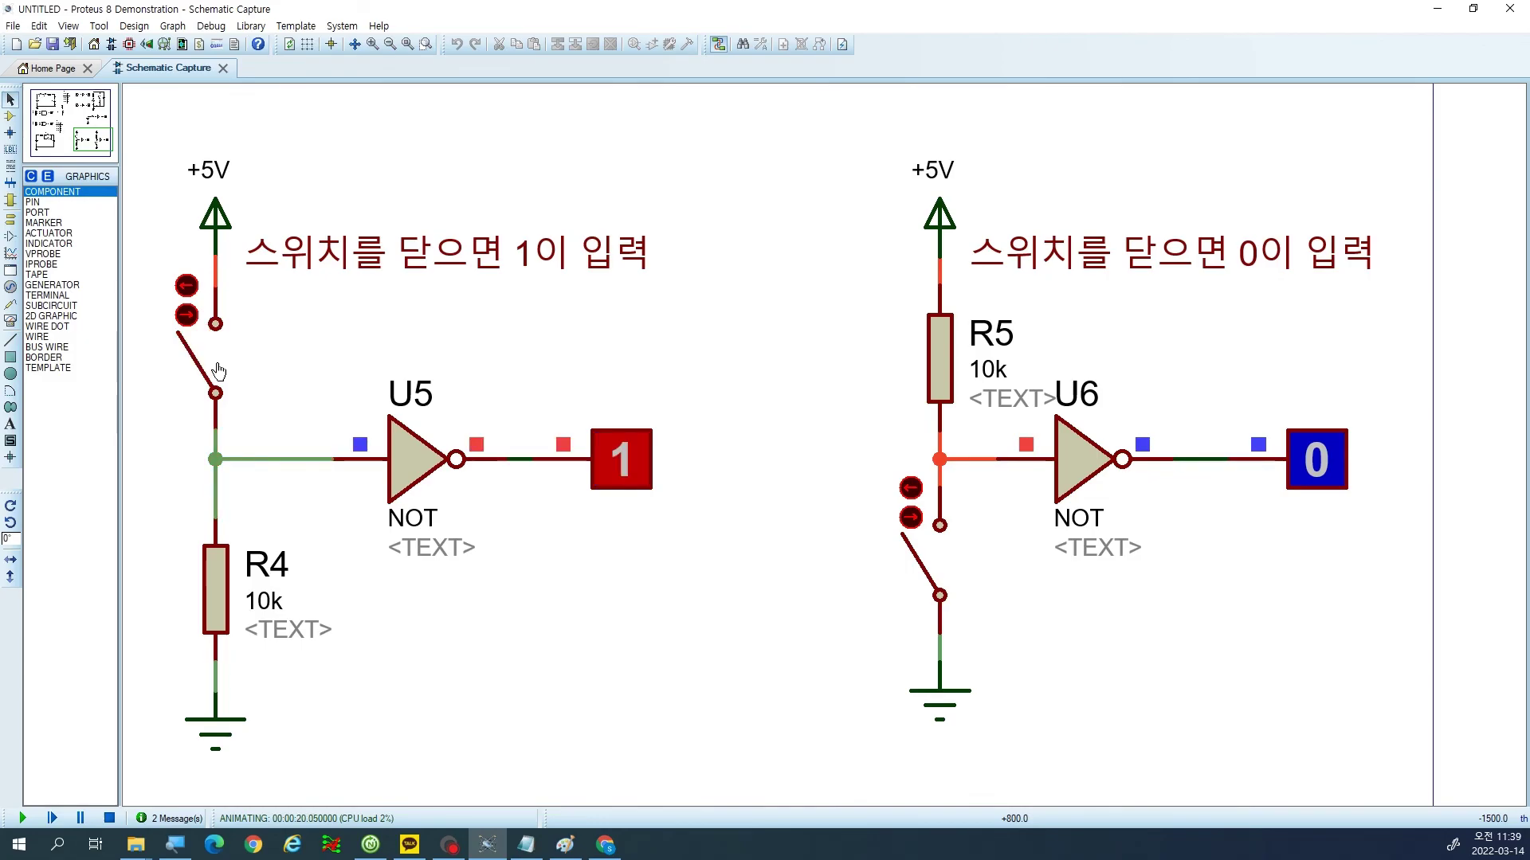
pyautogui.click(219, 370)
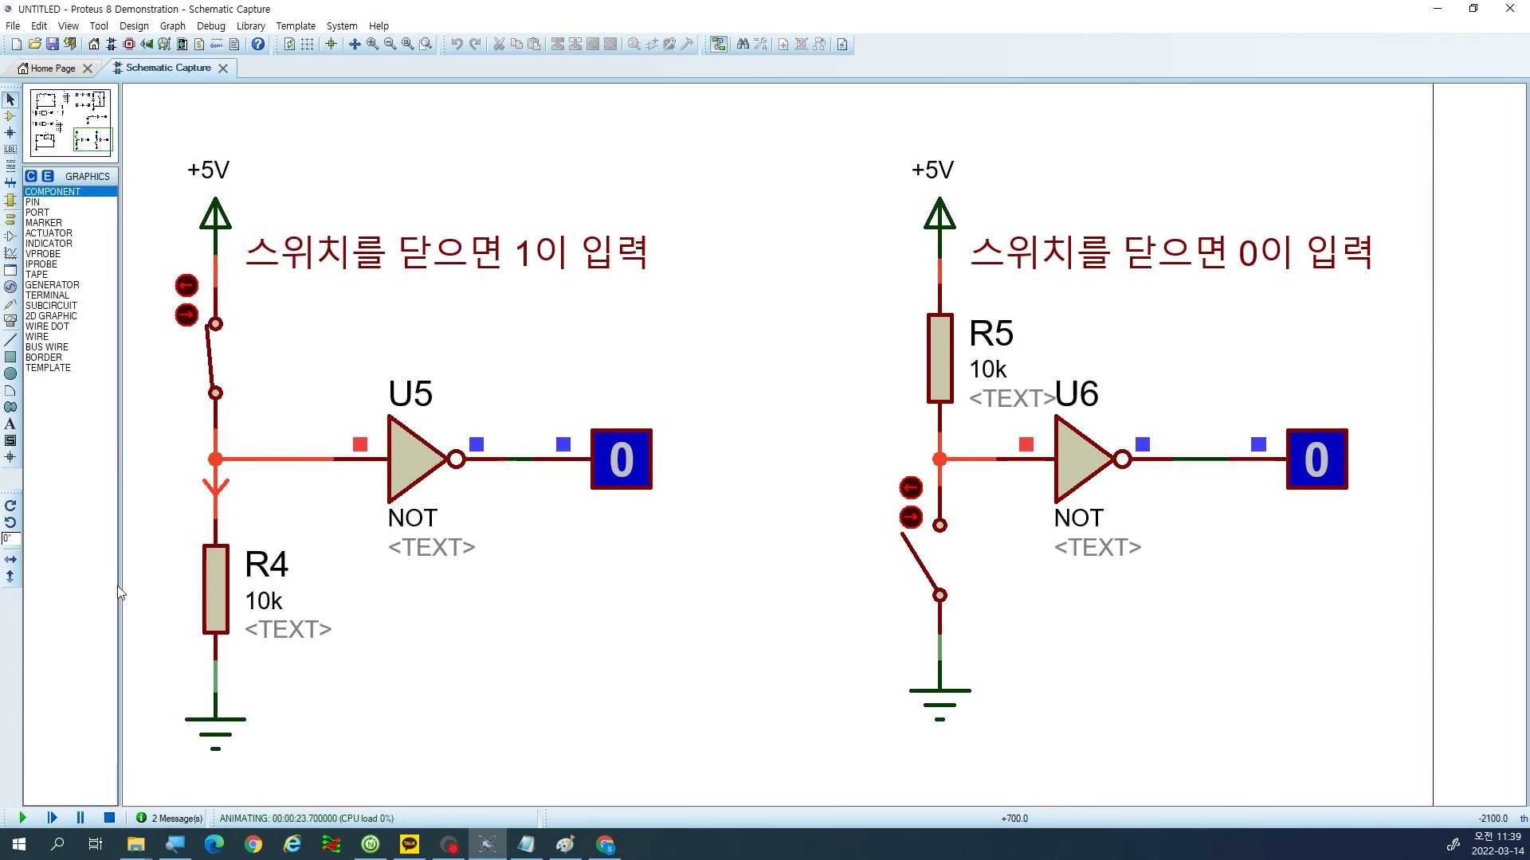
pyautogui.click(930, 553)
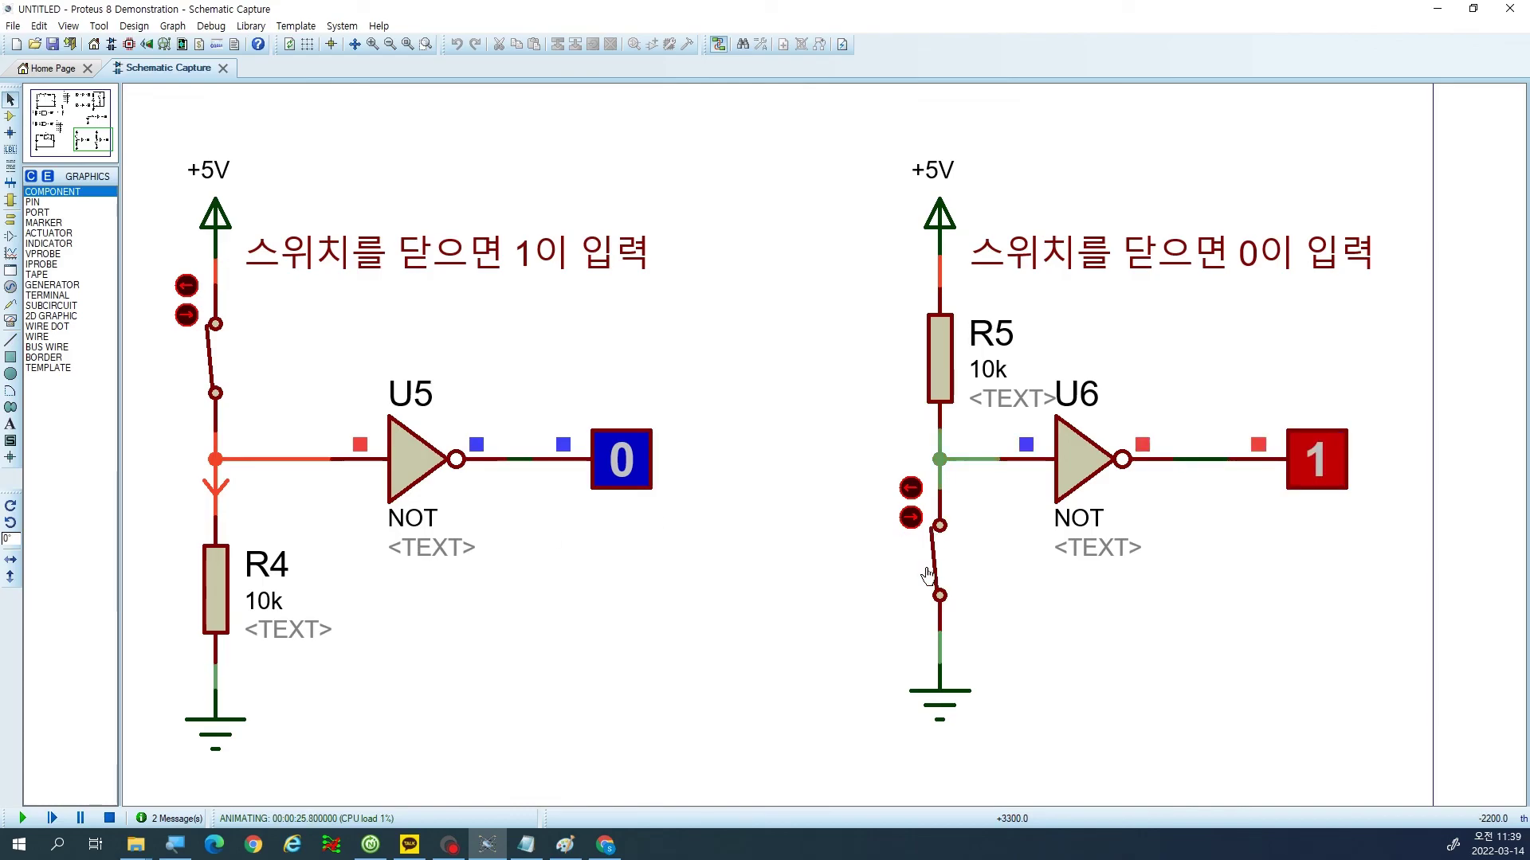
pyautogui.click(927, 574)
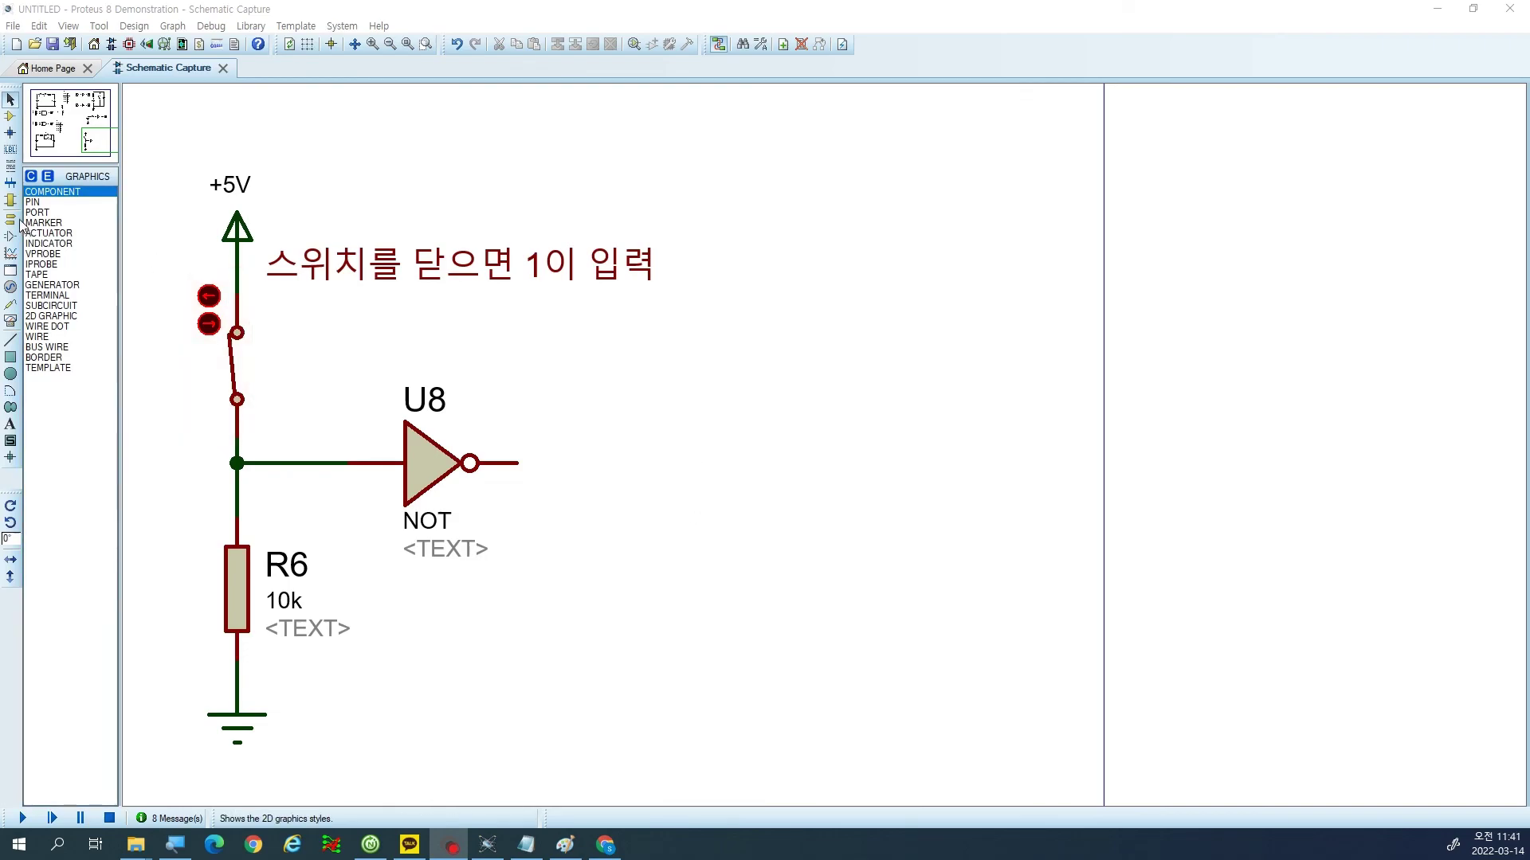
# Place a horizontal RES resistor to the right of NOT gate U8 and wire it to the gate's output.
pyautogui.click(10, 116)
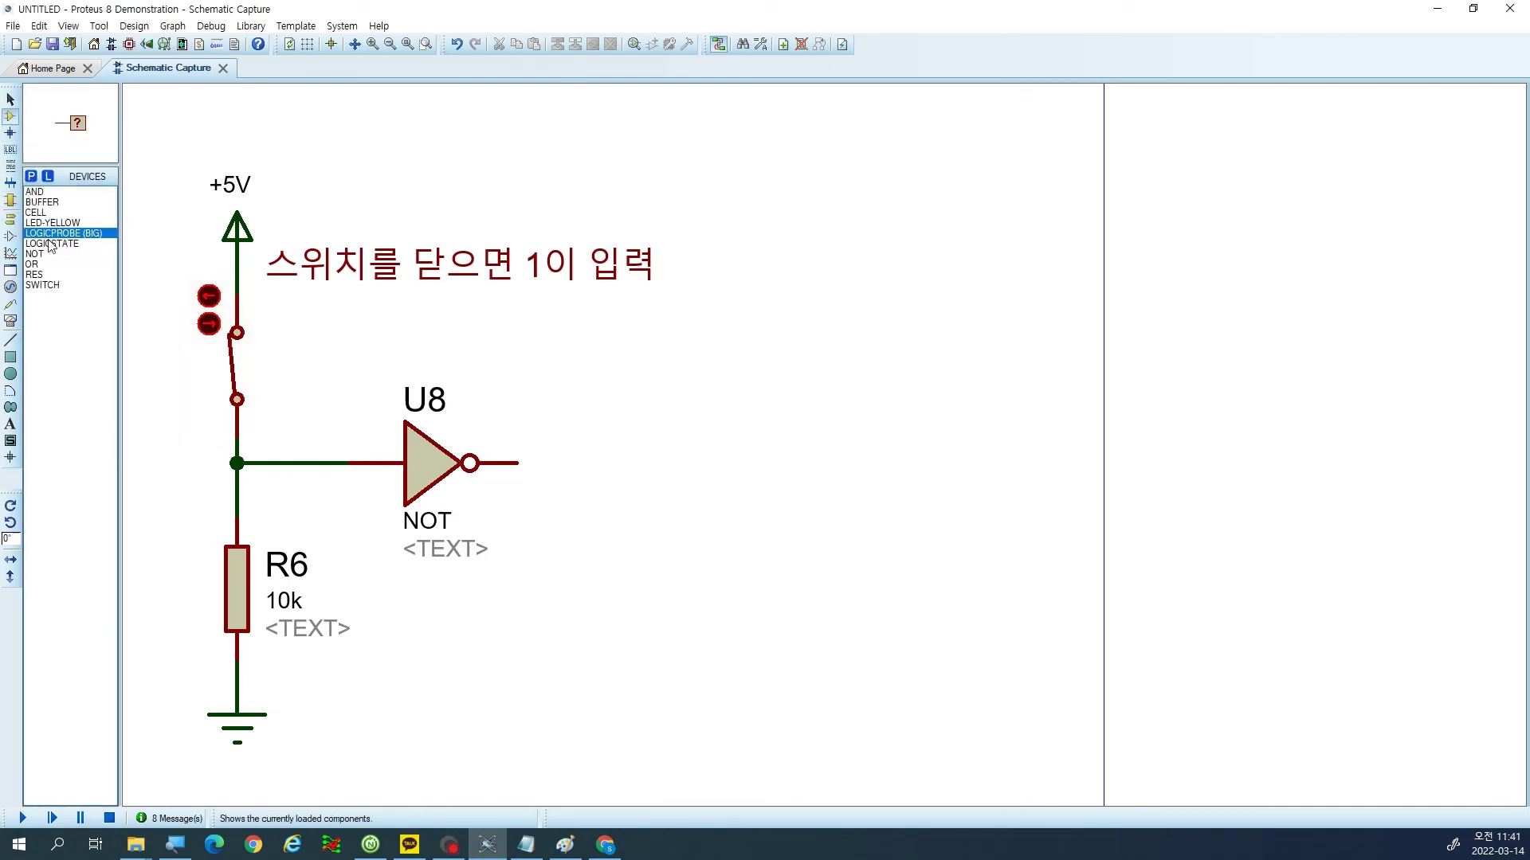
pyautogui.click(39, 274)
pyautogui.click(670, 463)
pyautogui.click(519, 463)
pyautogui.click(599, 462)
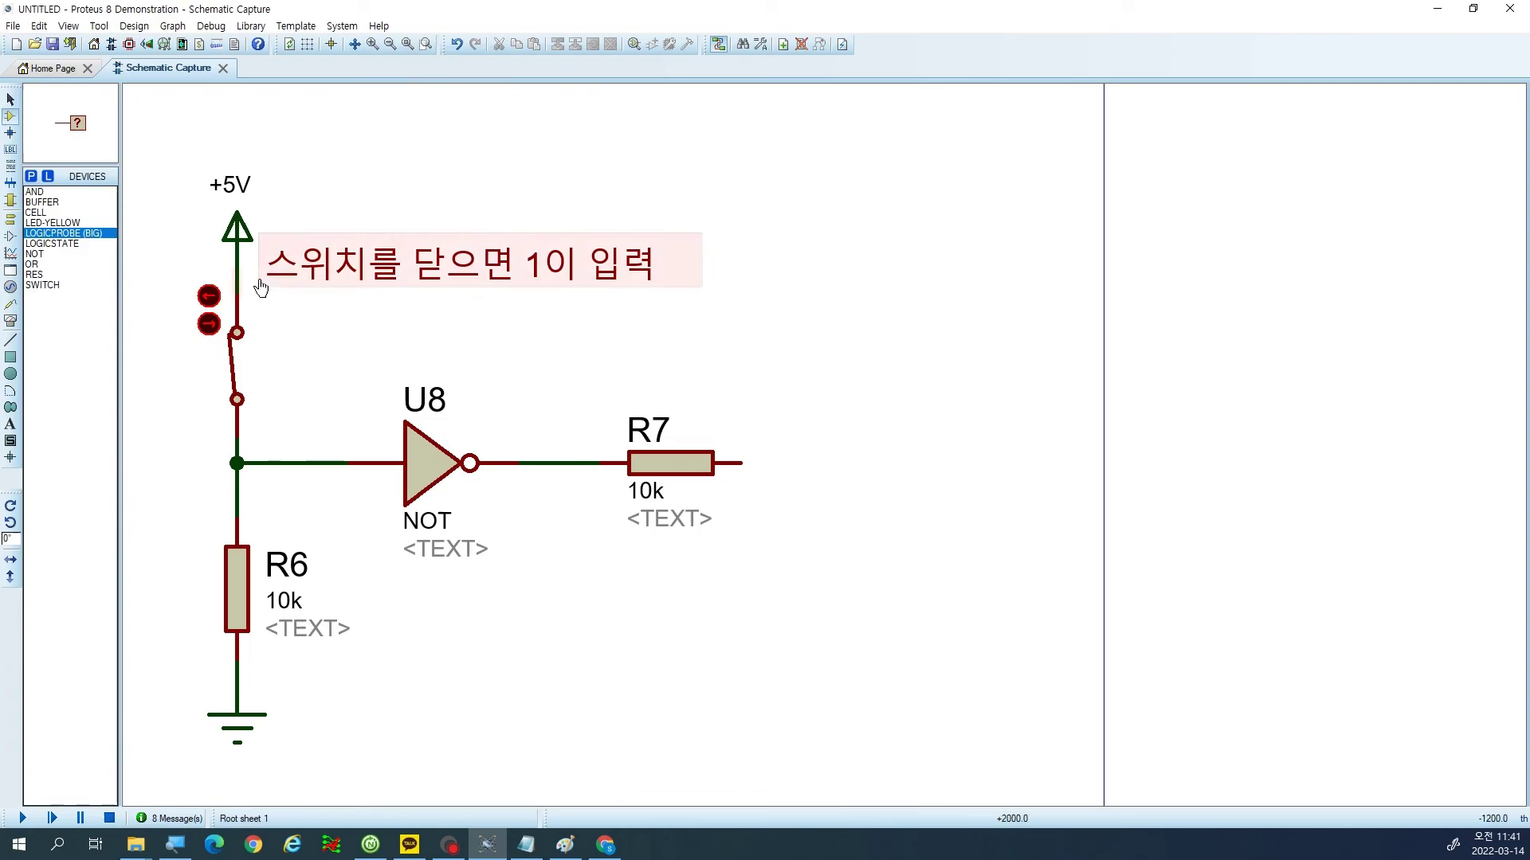
# Place an LED-YELLOW below and beyond R7's free end and wire its upper pin to that resistor.
pyautogui.click(51, 222)
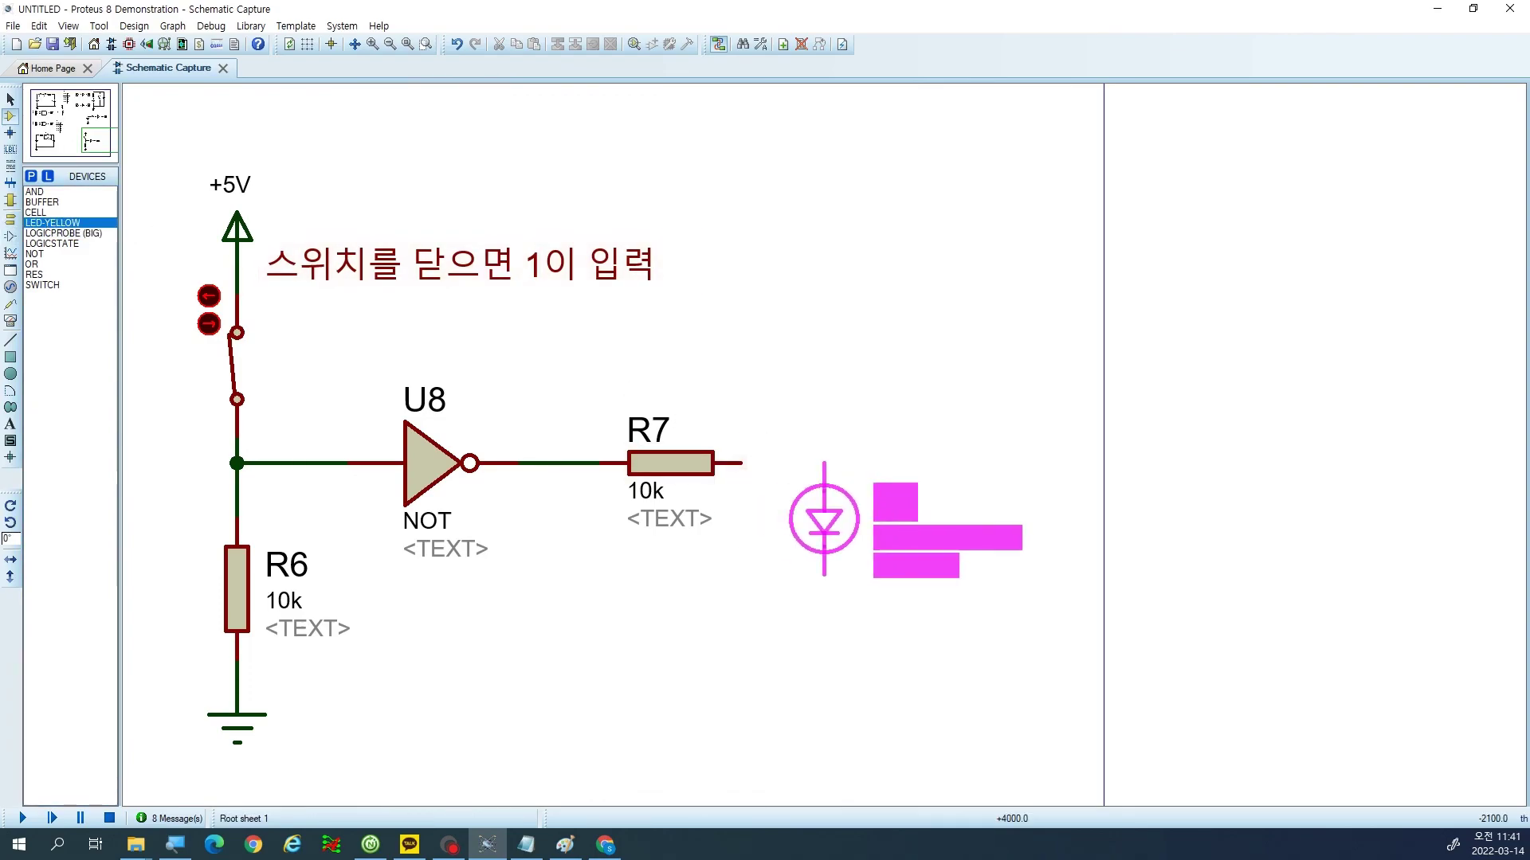
pyautogui.click(852, 575)
pyautogui.click(852, 519)
pyautogui.click(741, 463)
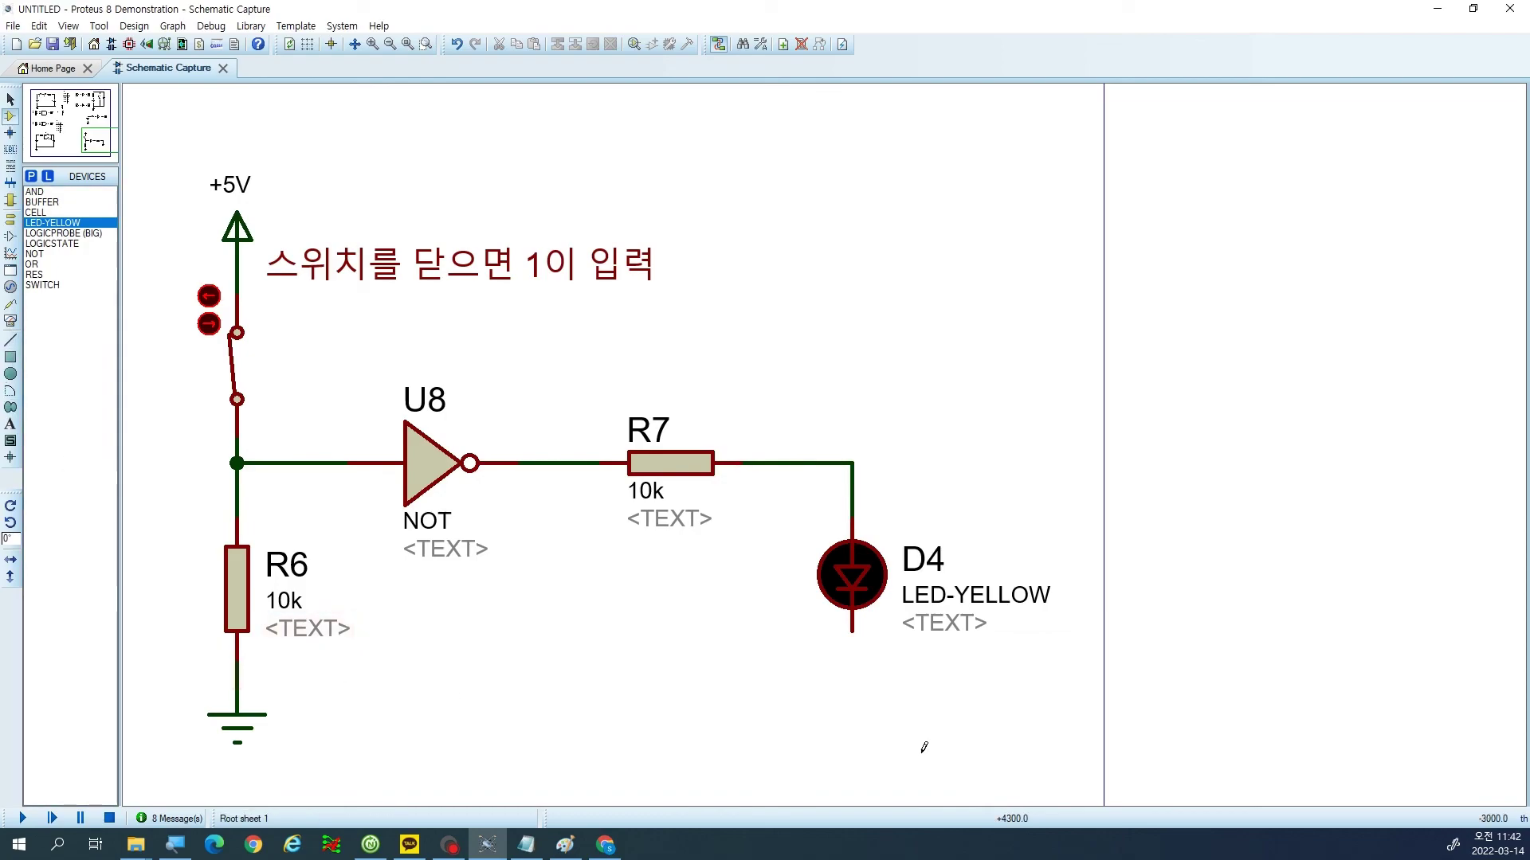
# Place a GROUND terminal beneath the yellow LED and wire it to the LED's lower pin.
pyautogui.click(852, 632)
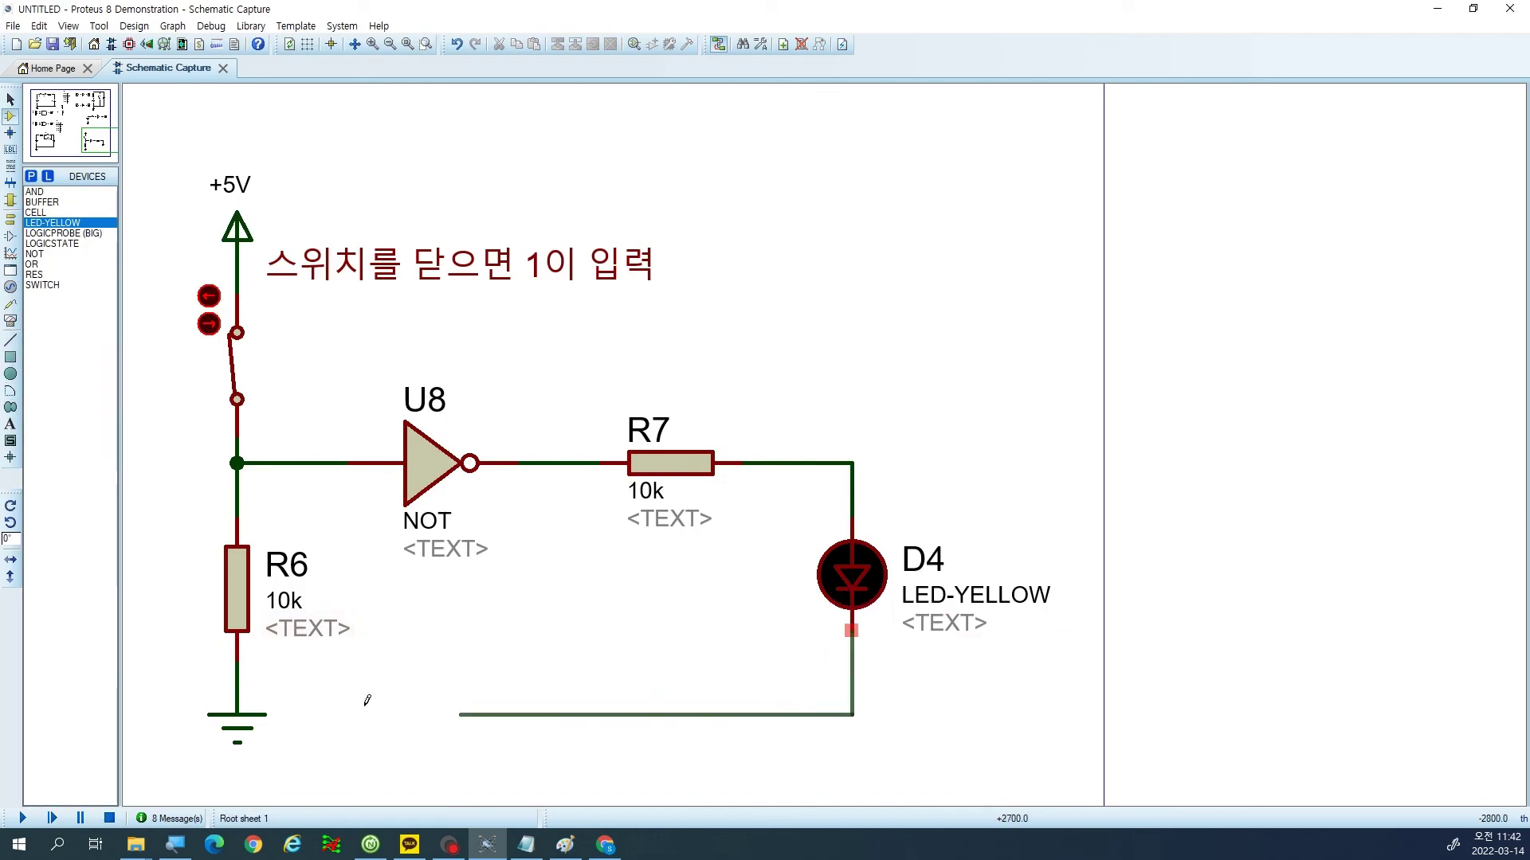
pyautogui.press('Escape')
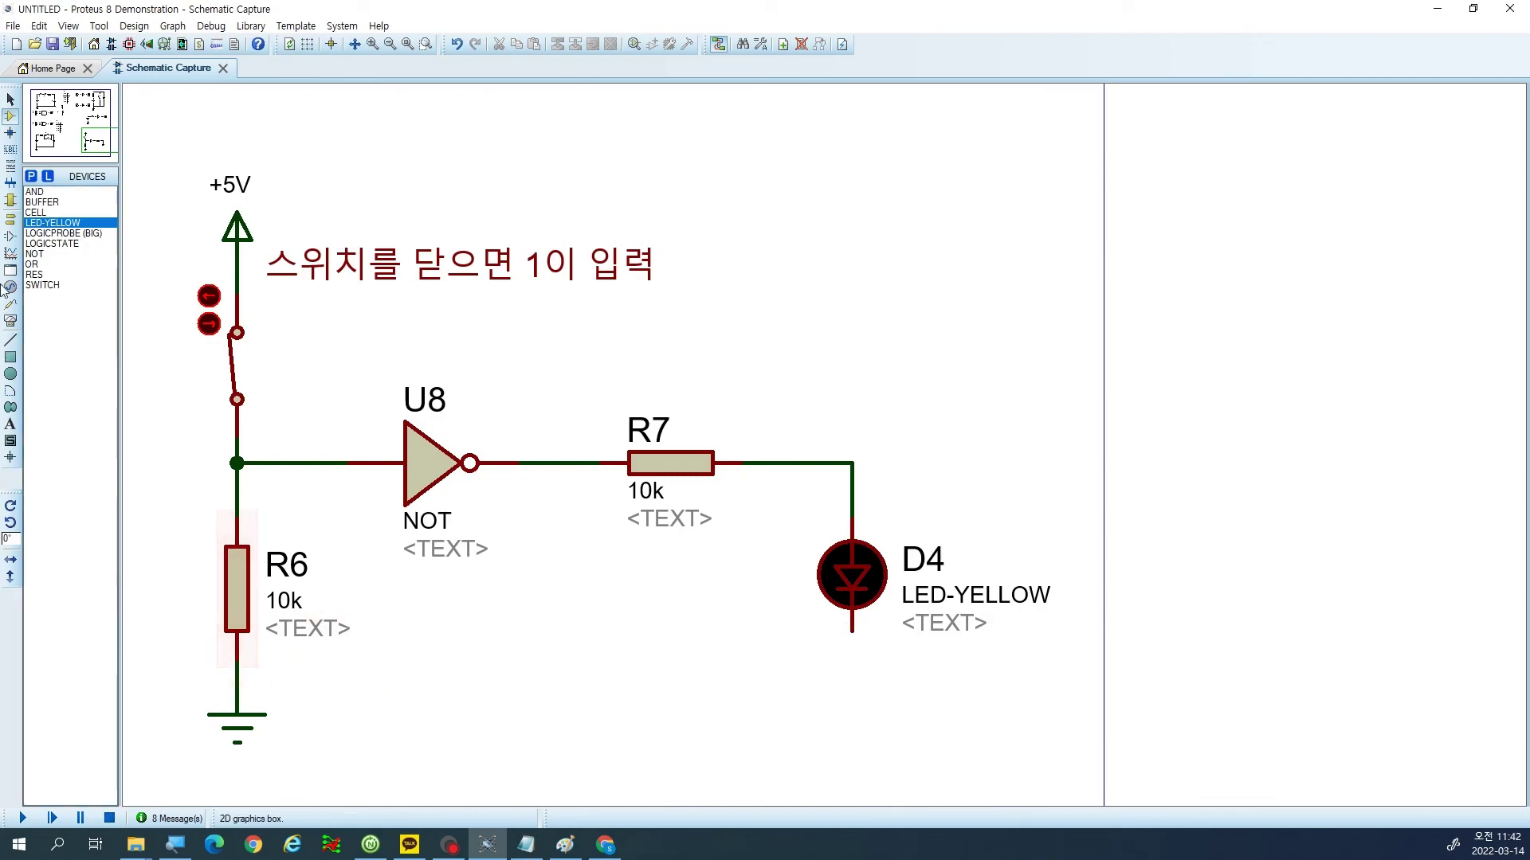
pyautogui.click(11, 219)
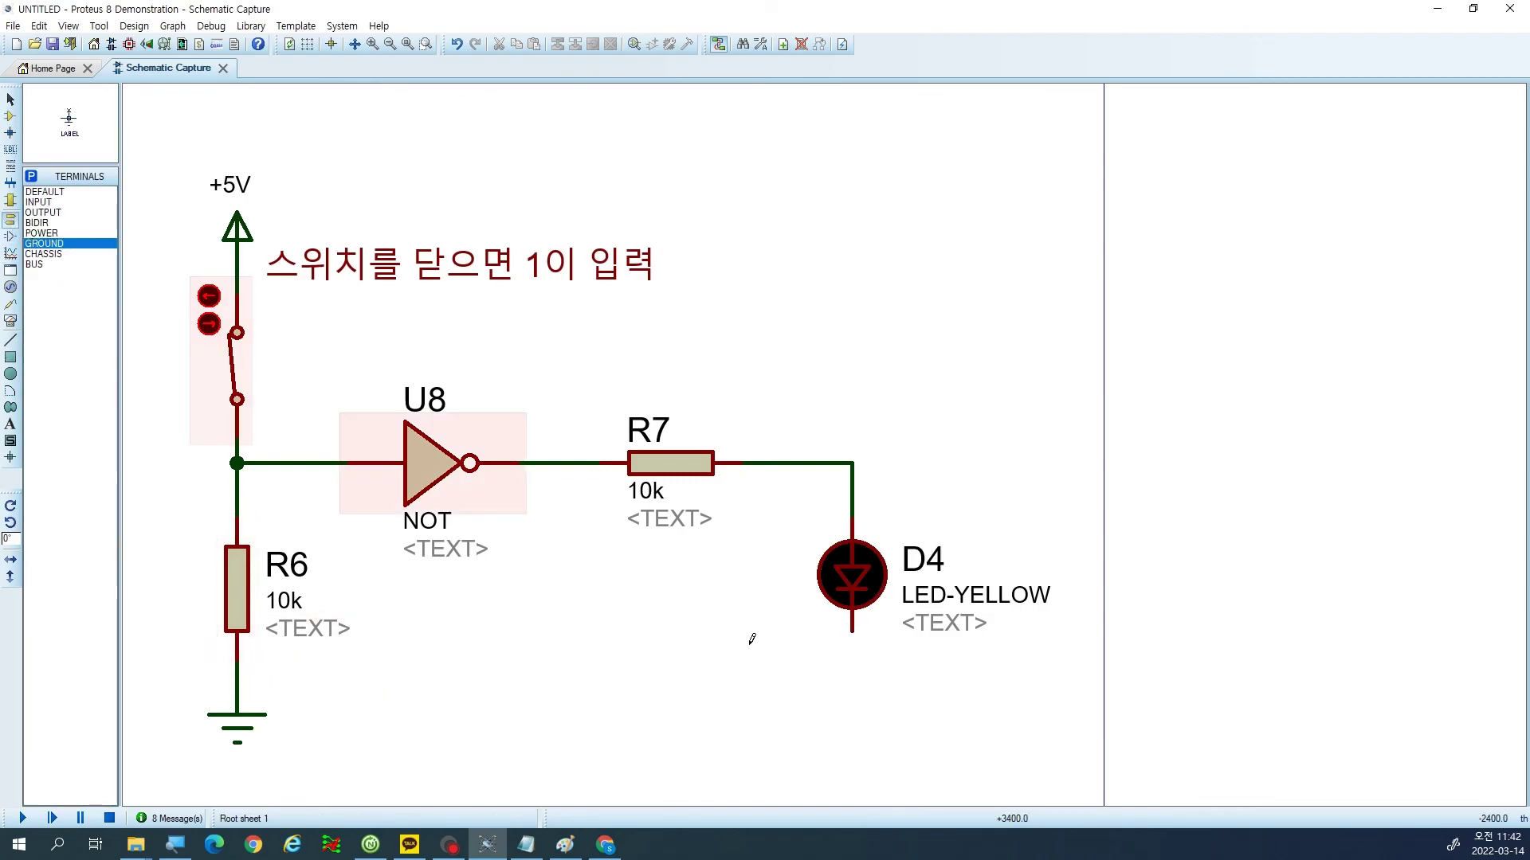
pyautogui.click(852, 659)
pyautogui.click(852, 657)
pyautogui.click(852, 632)
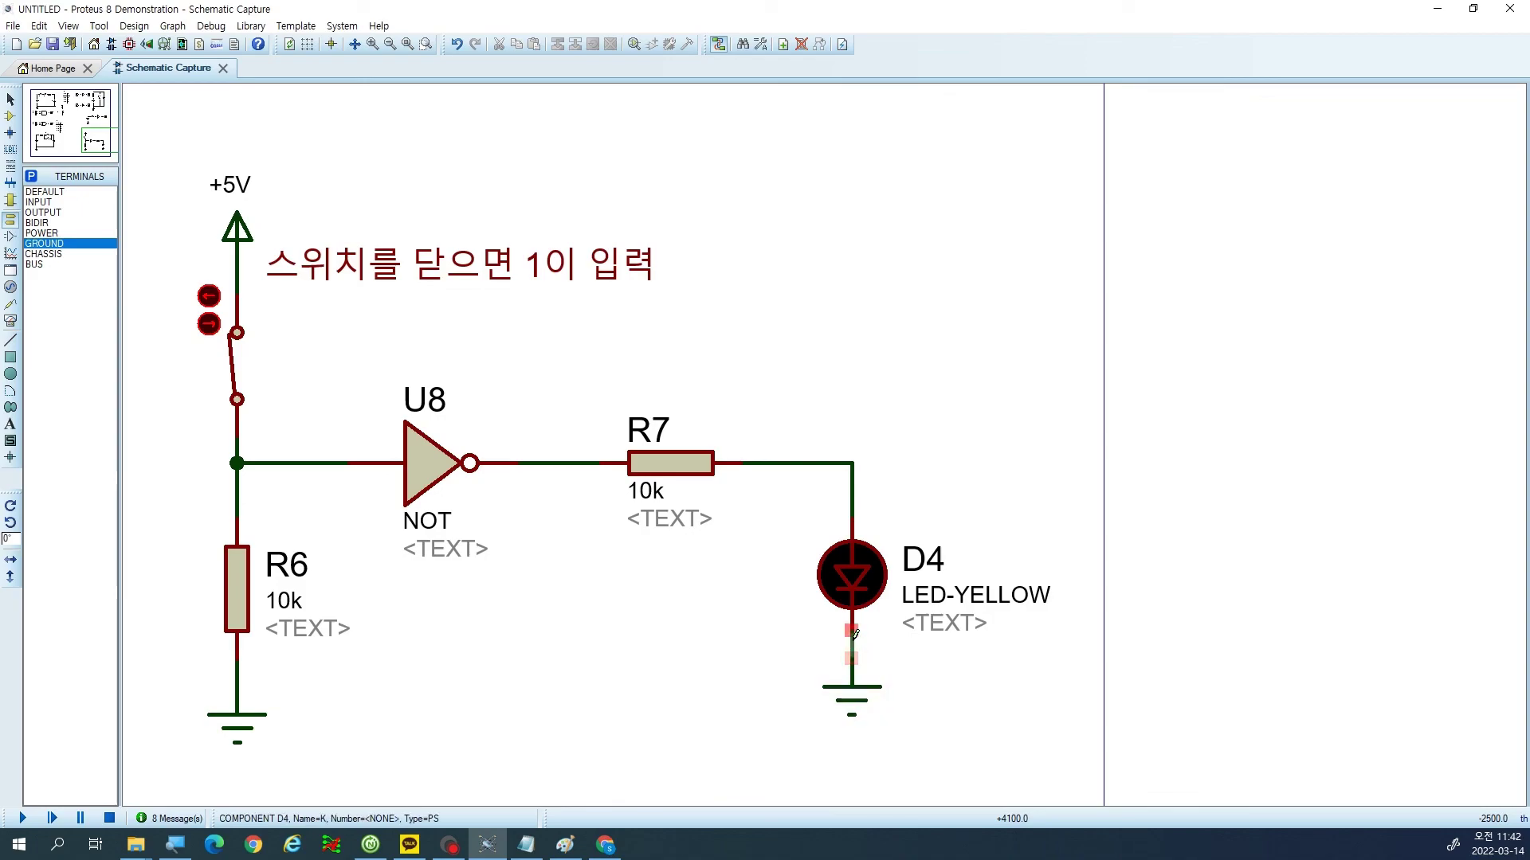
# Move the yellow LED slightly up and its ground terminal down, level with R6's ground.
pyautogui.moveTo(852, 590); pyautogui.dragTo(852, 562)
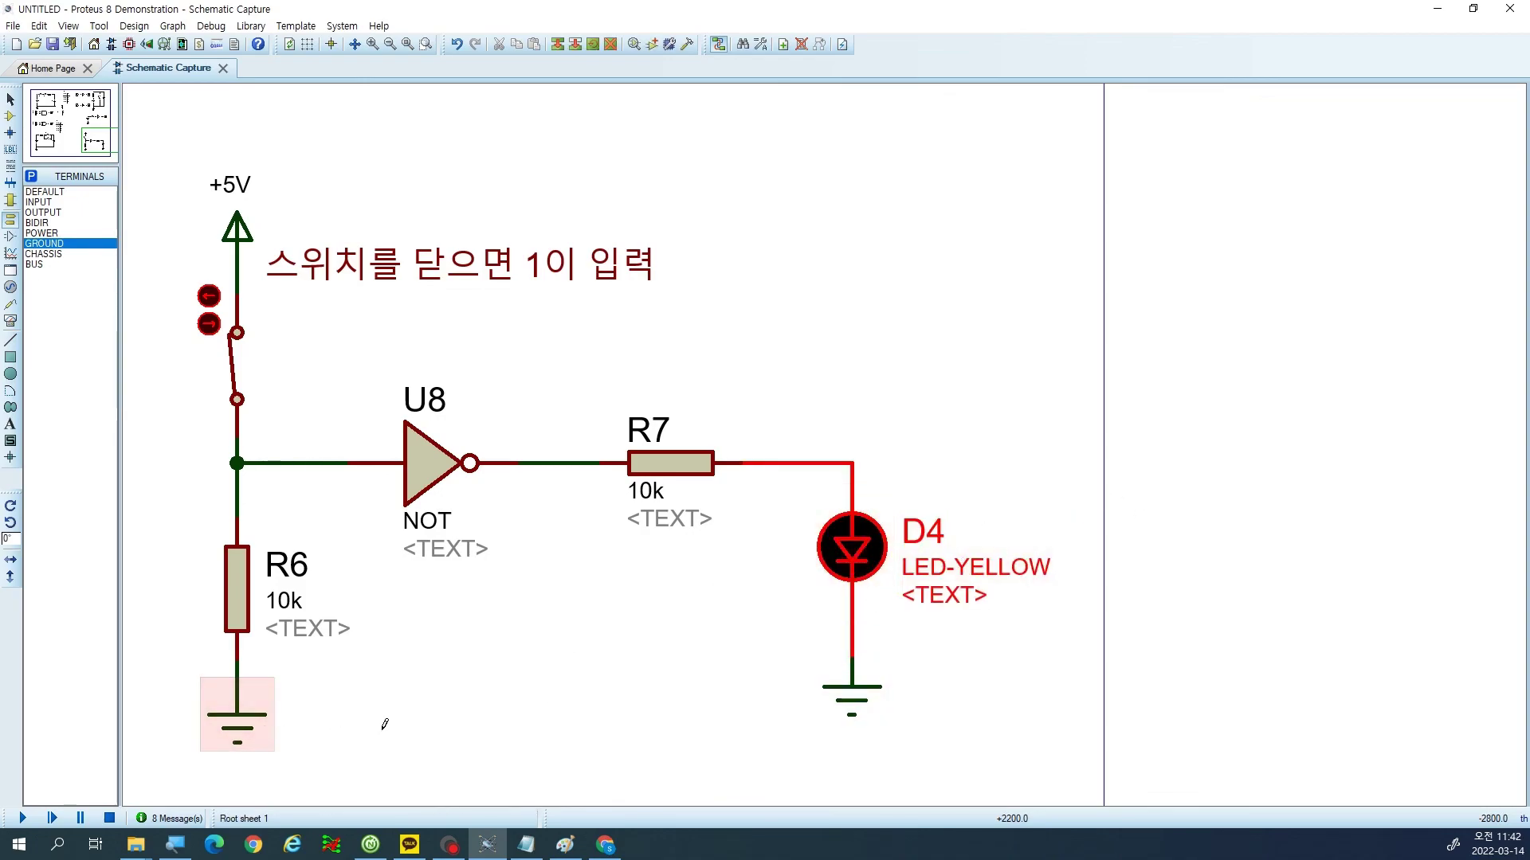
pyautogui.click(875, 708)
pyautogui.moveTo(869, 716); pyautogui.dragTo(870, 743)
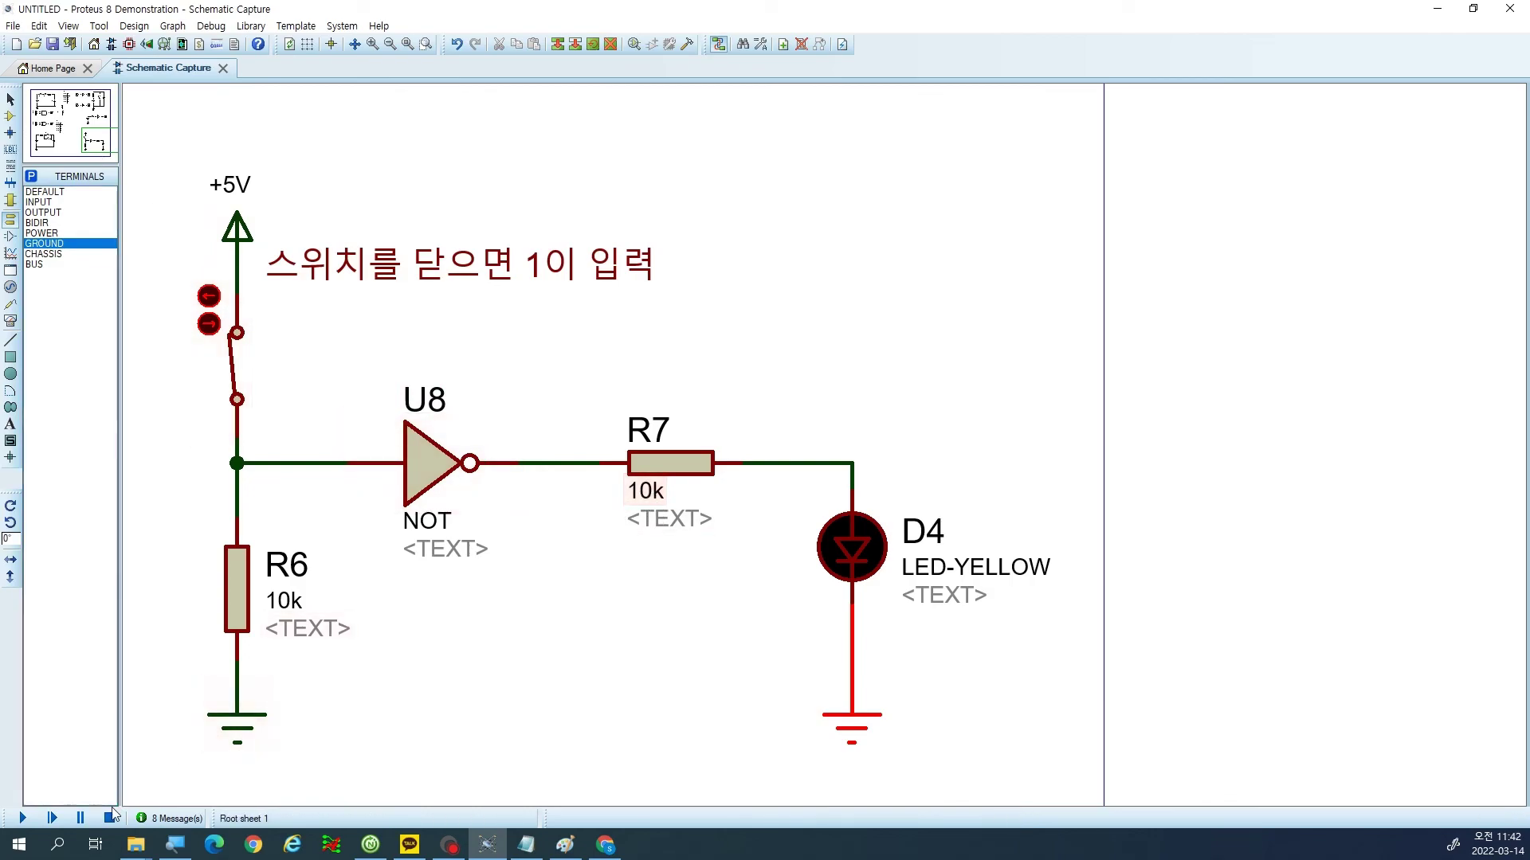
# Set the value of resistor R7 to 200.
pyautogui.doubleClick(665, 501)
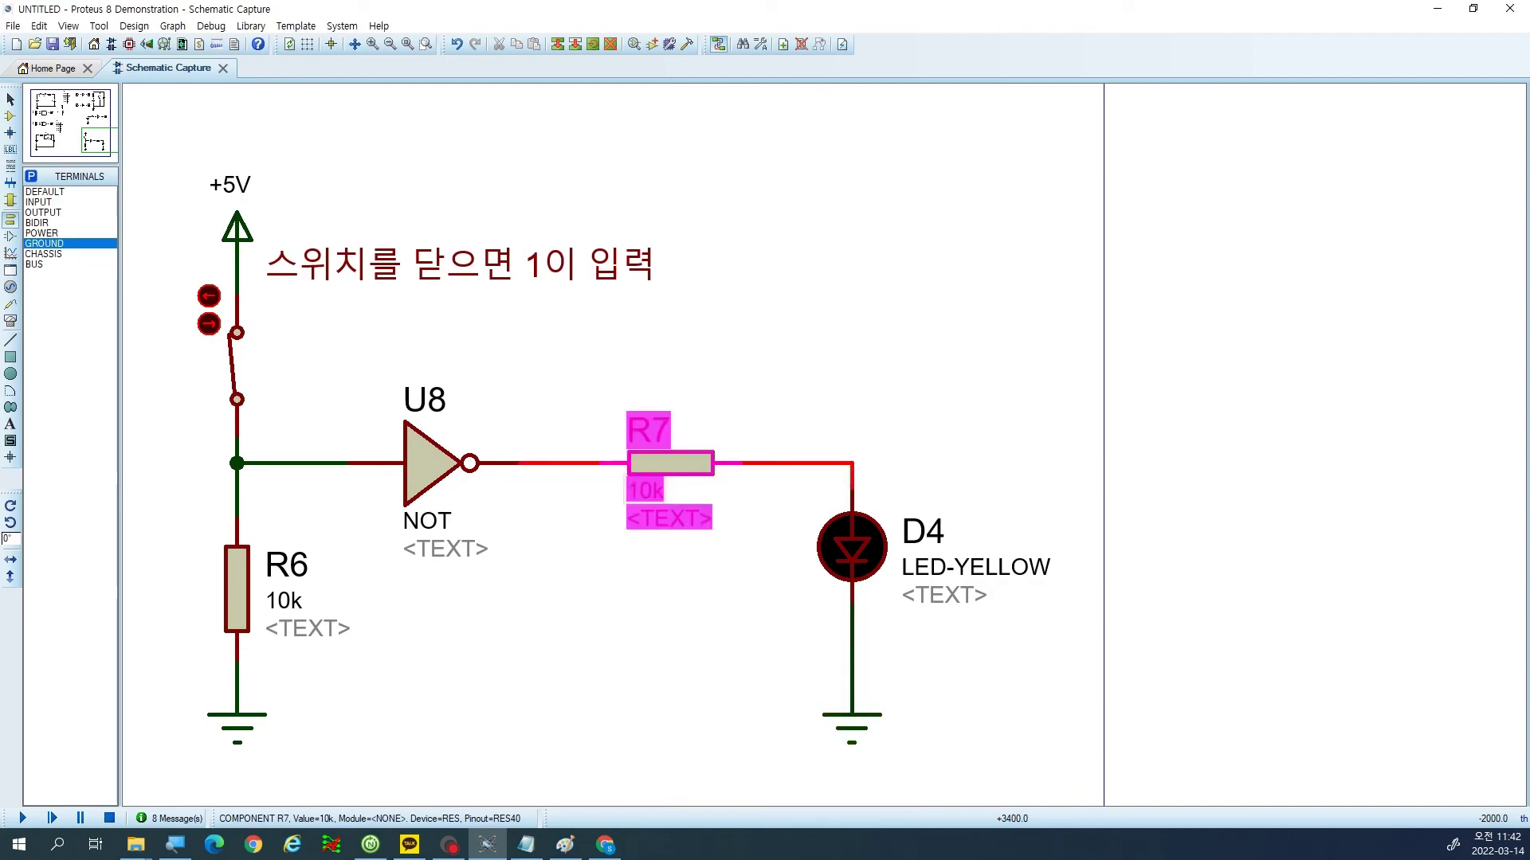
pyautogui.write('22')
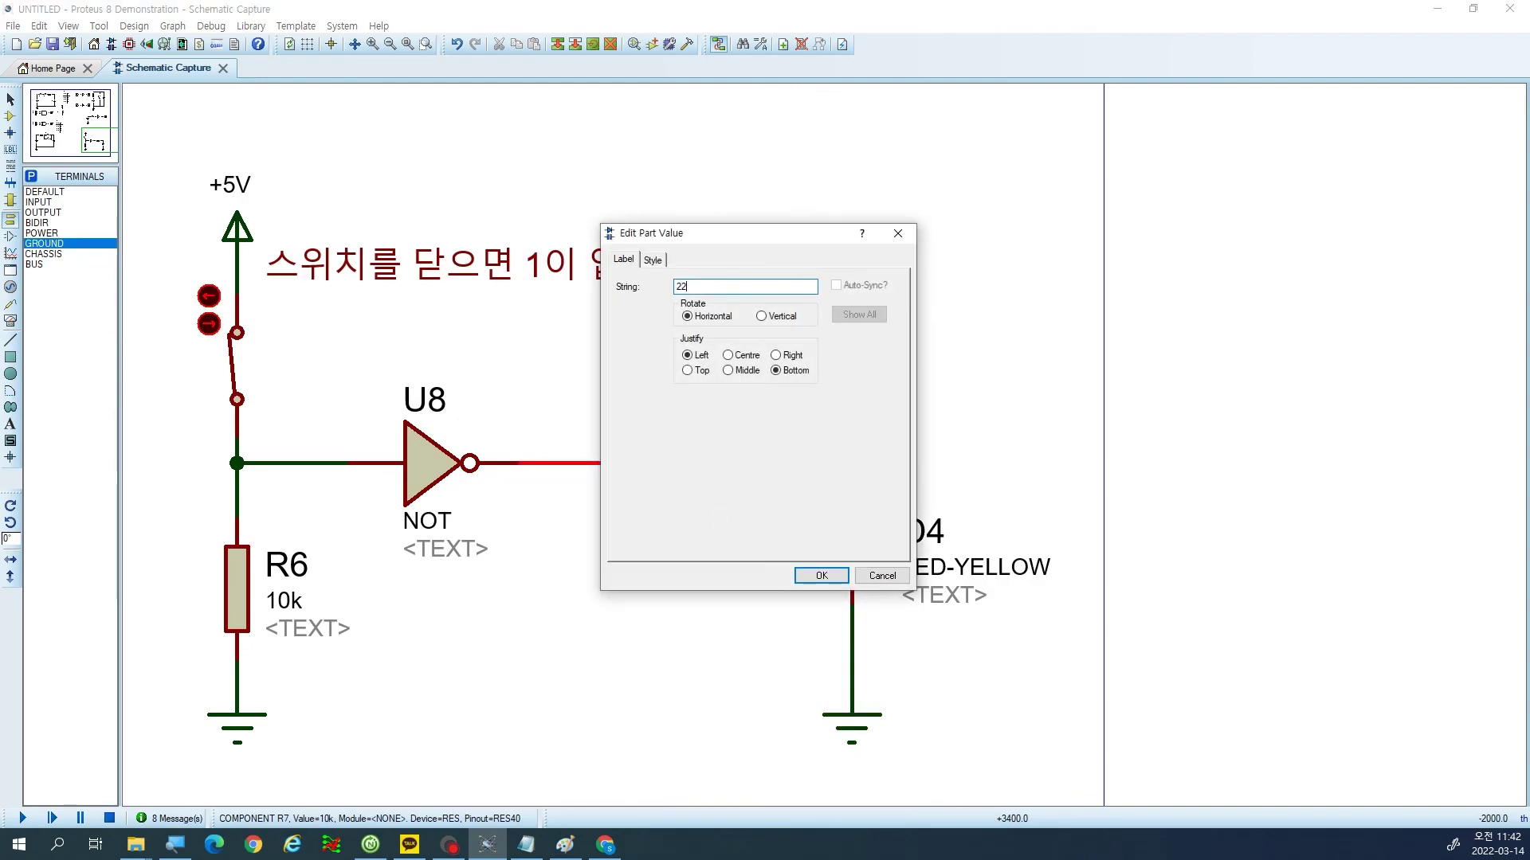
pyautogui.press('BackSpace')
pyautogui.write('00')
pyautogui.press('Return')
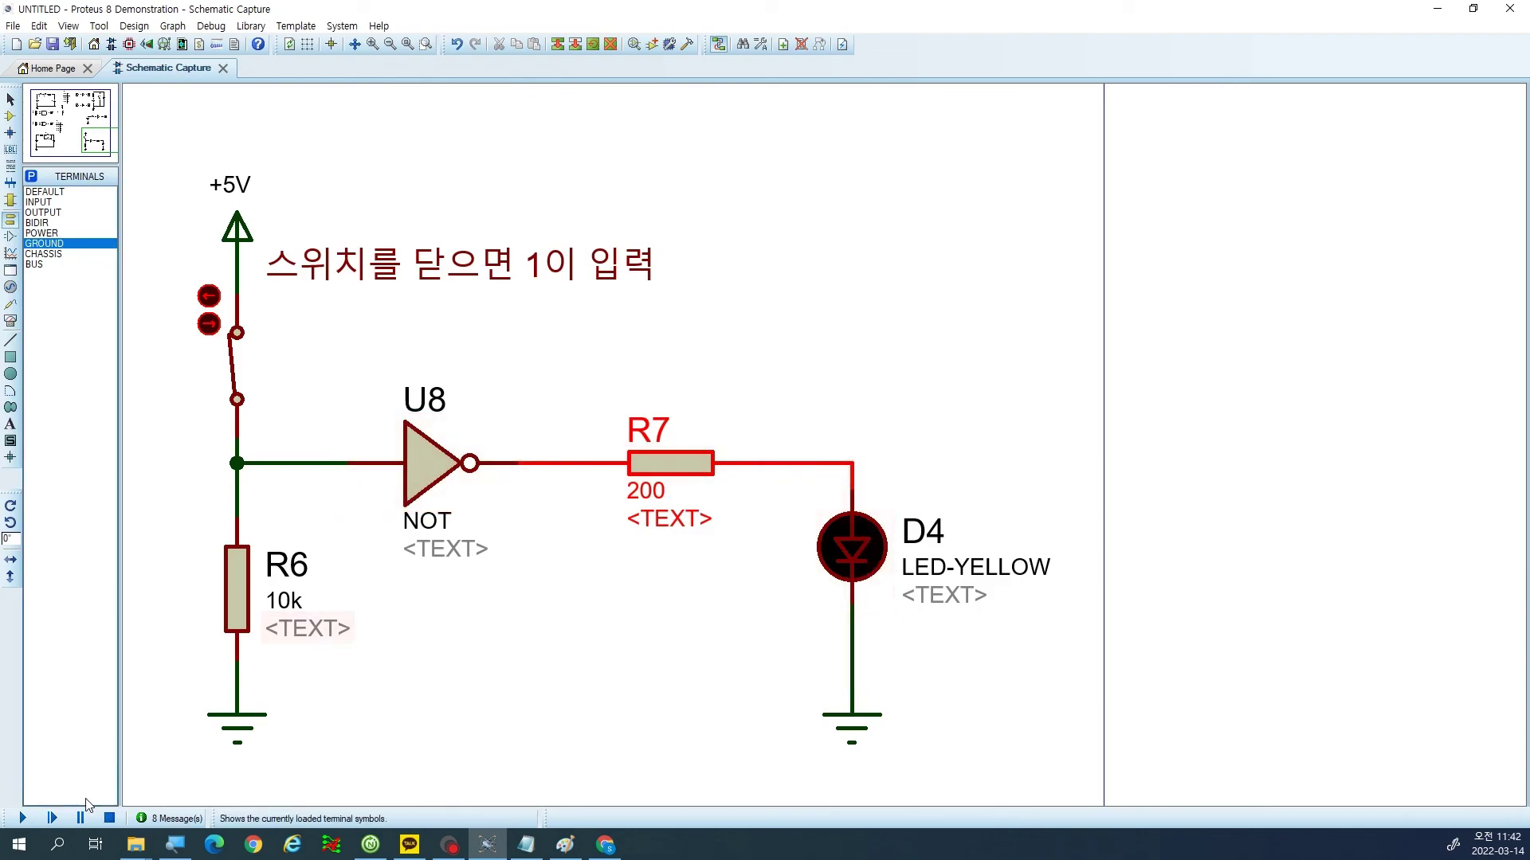
# Run the simulation and repeatedly open and close the input switch to check how the yellow LED responds.
pyautogui.click(22, 818)
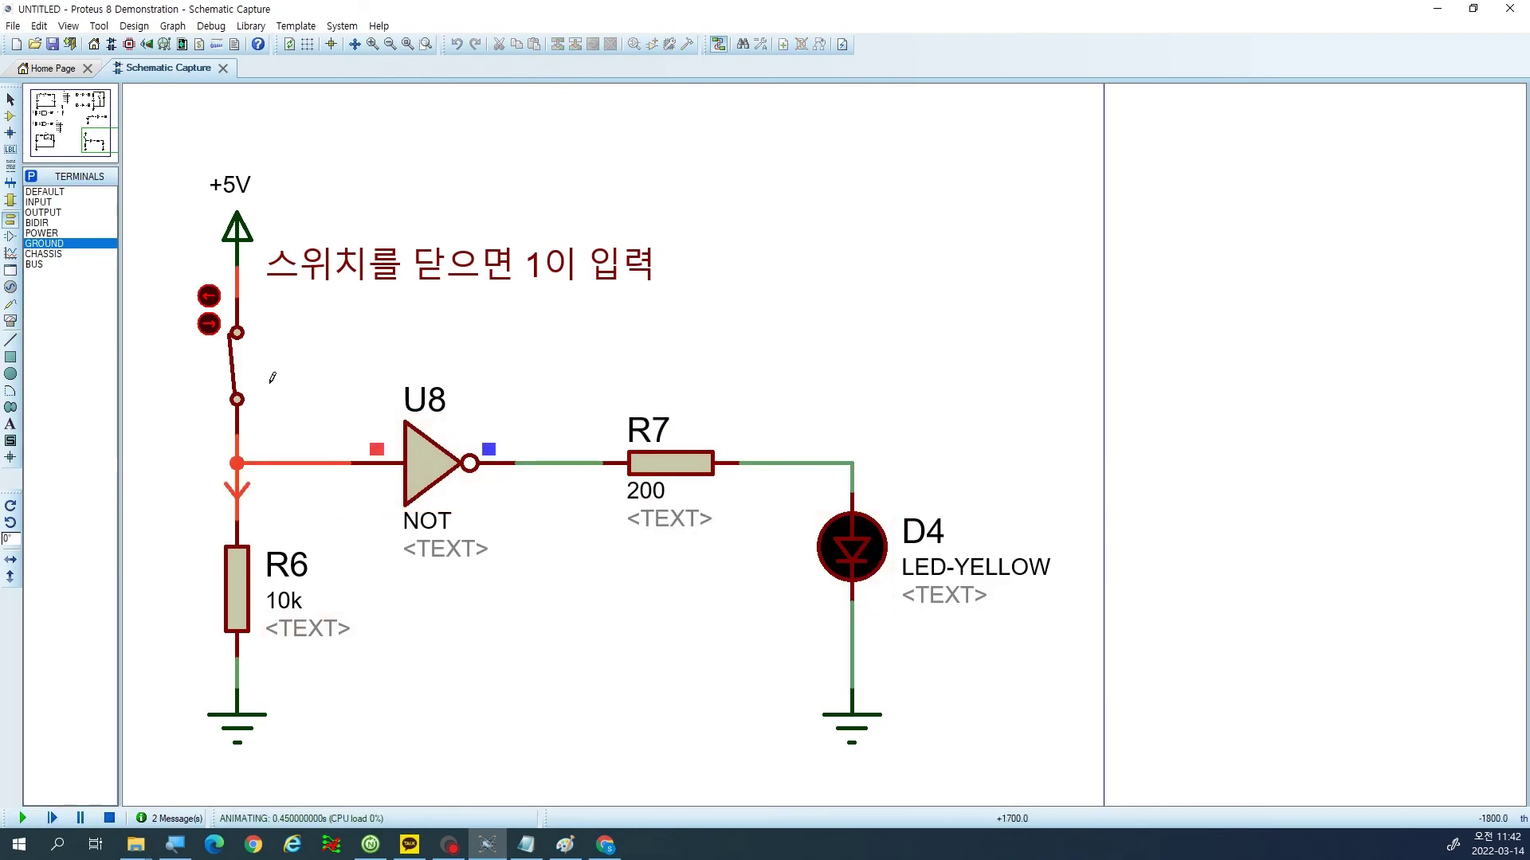
pyautogui.click(230, 377)
pyautogui.click(230, 377)
pyautogui.click(230, 377)
pyautogui.click(230, 377)
pyautogui.click(233, 376)
pyautogui.click(234, 376)
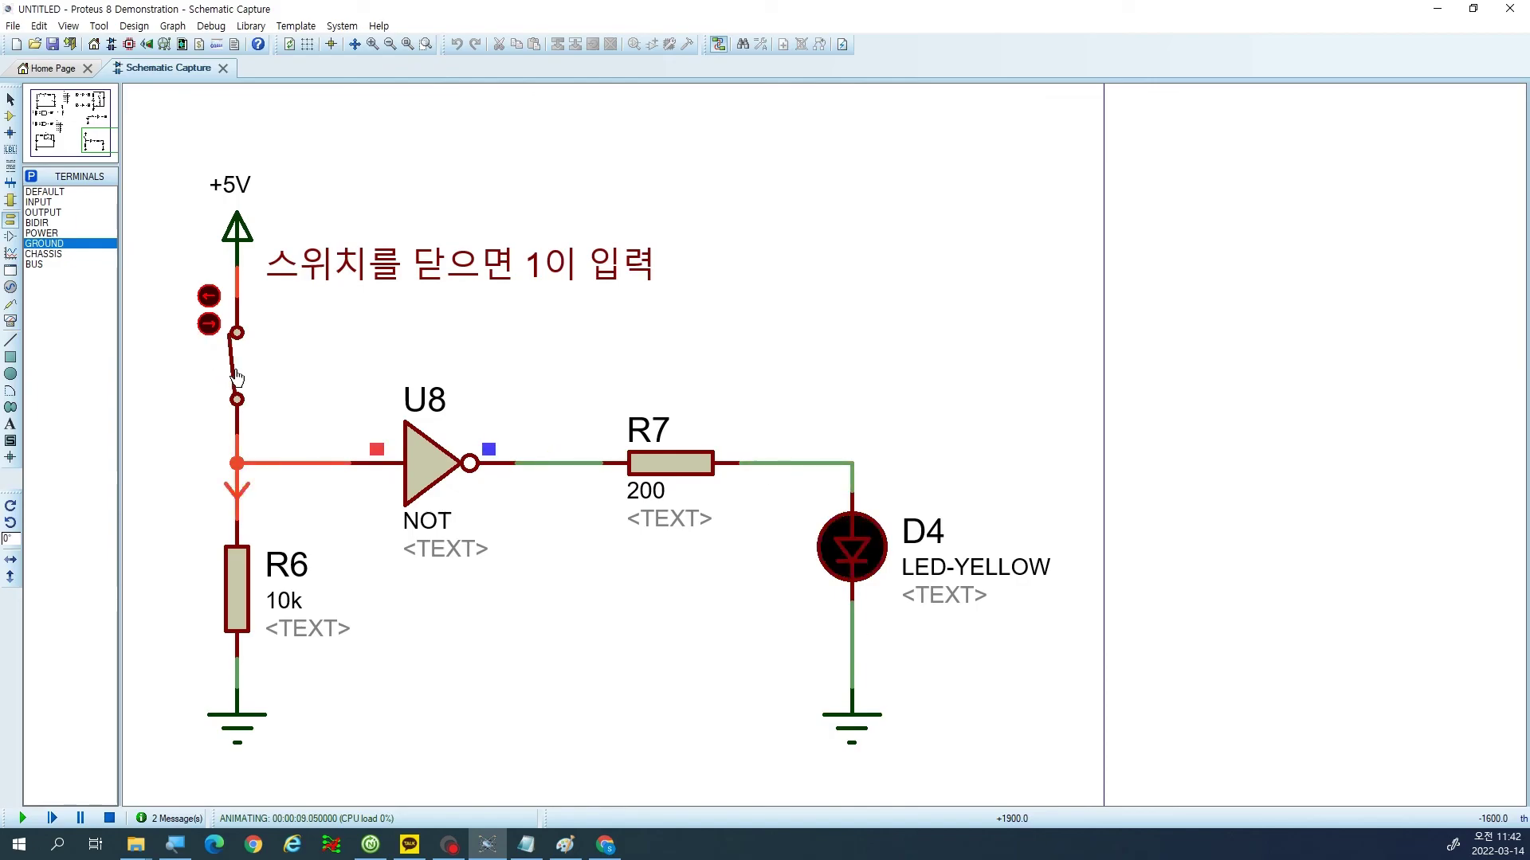